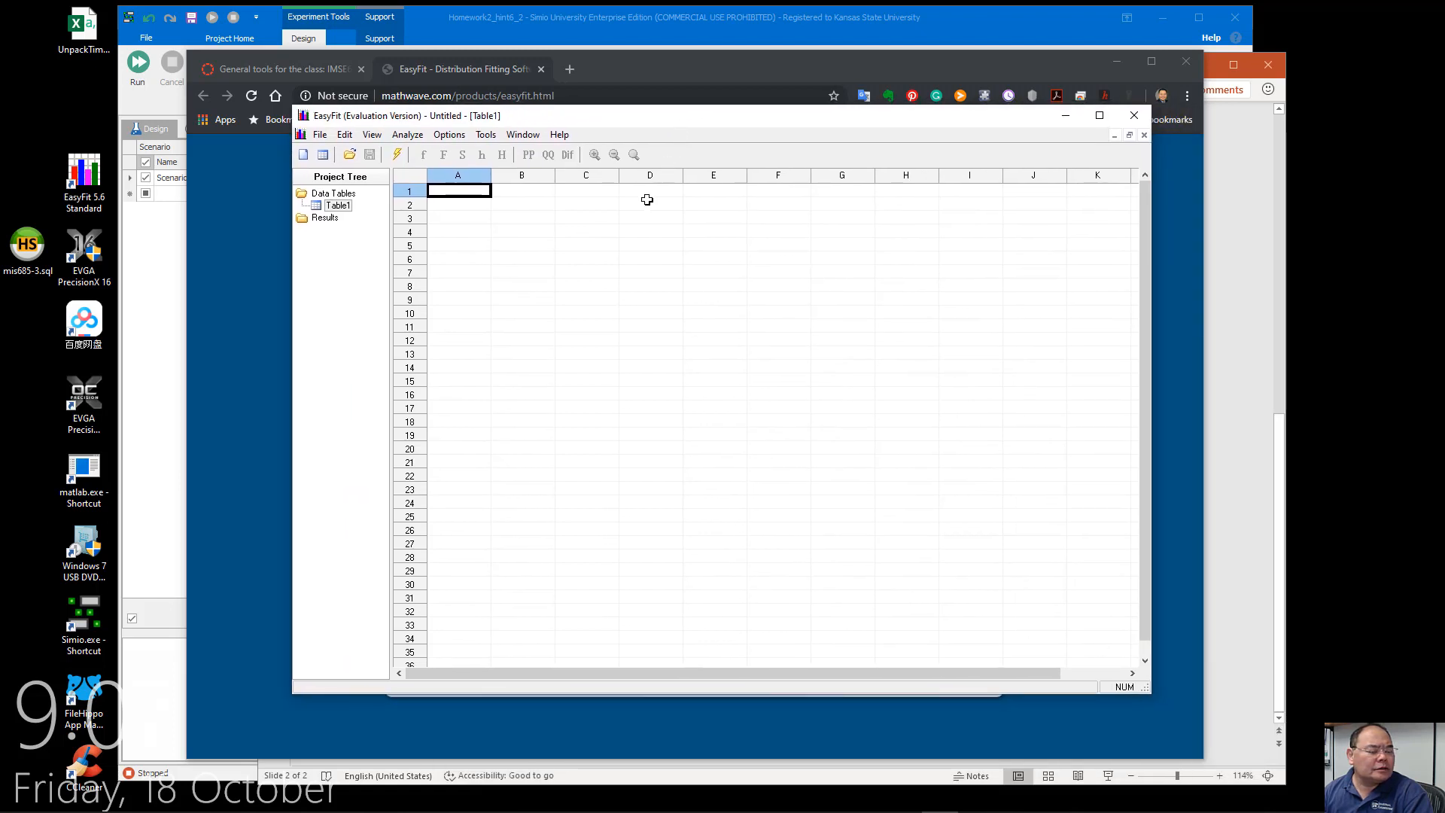
Open the UnpackTime data file and import all of its rows into the project
left_click(321, 135)
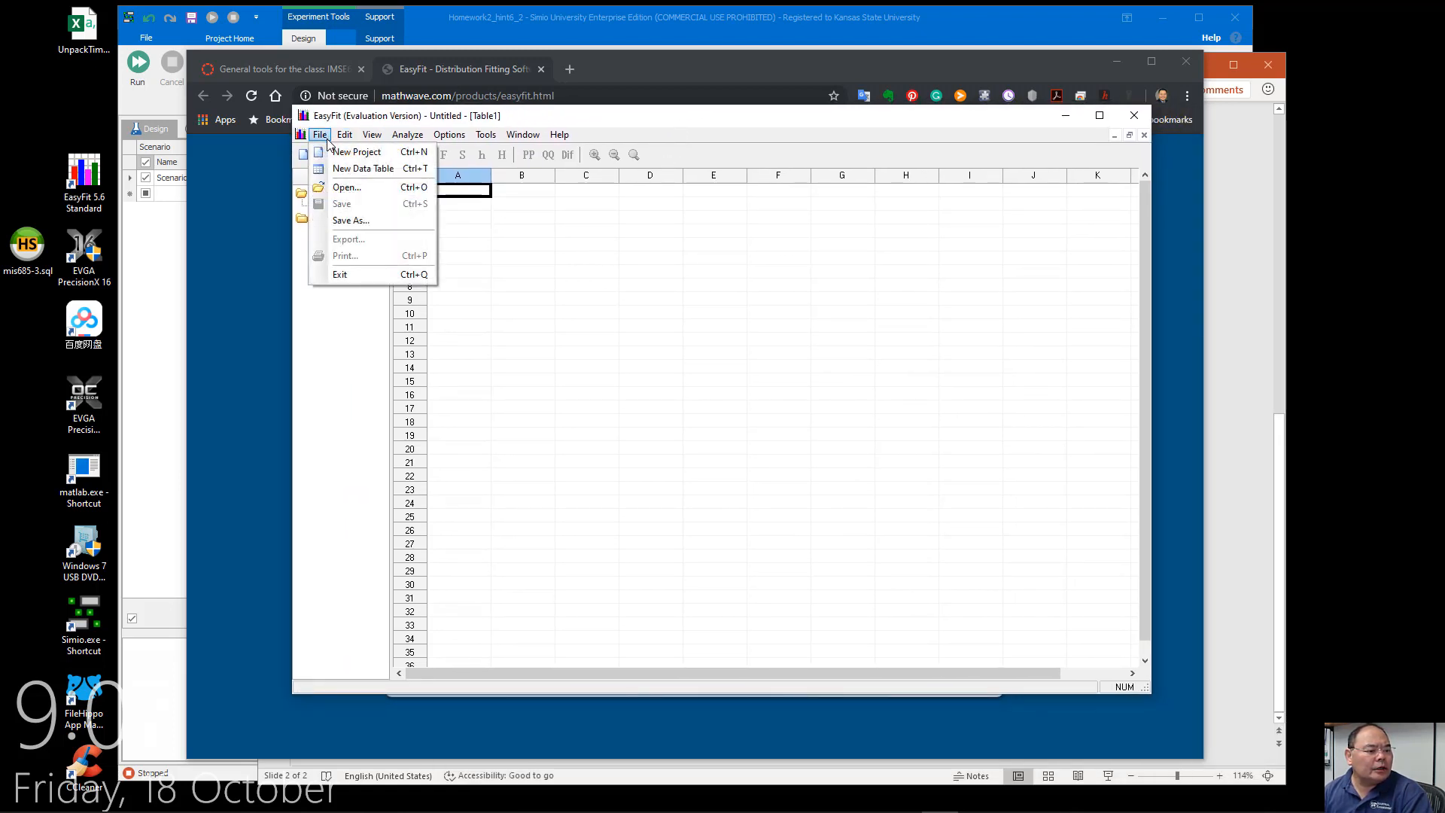
left_click(360, 187)
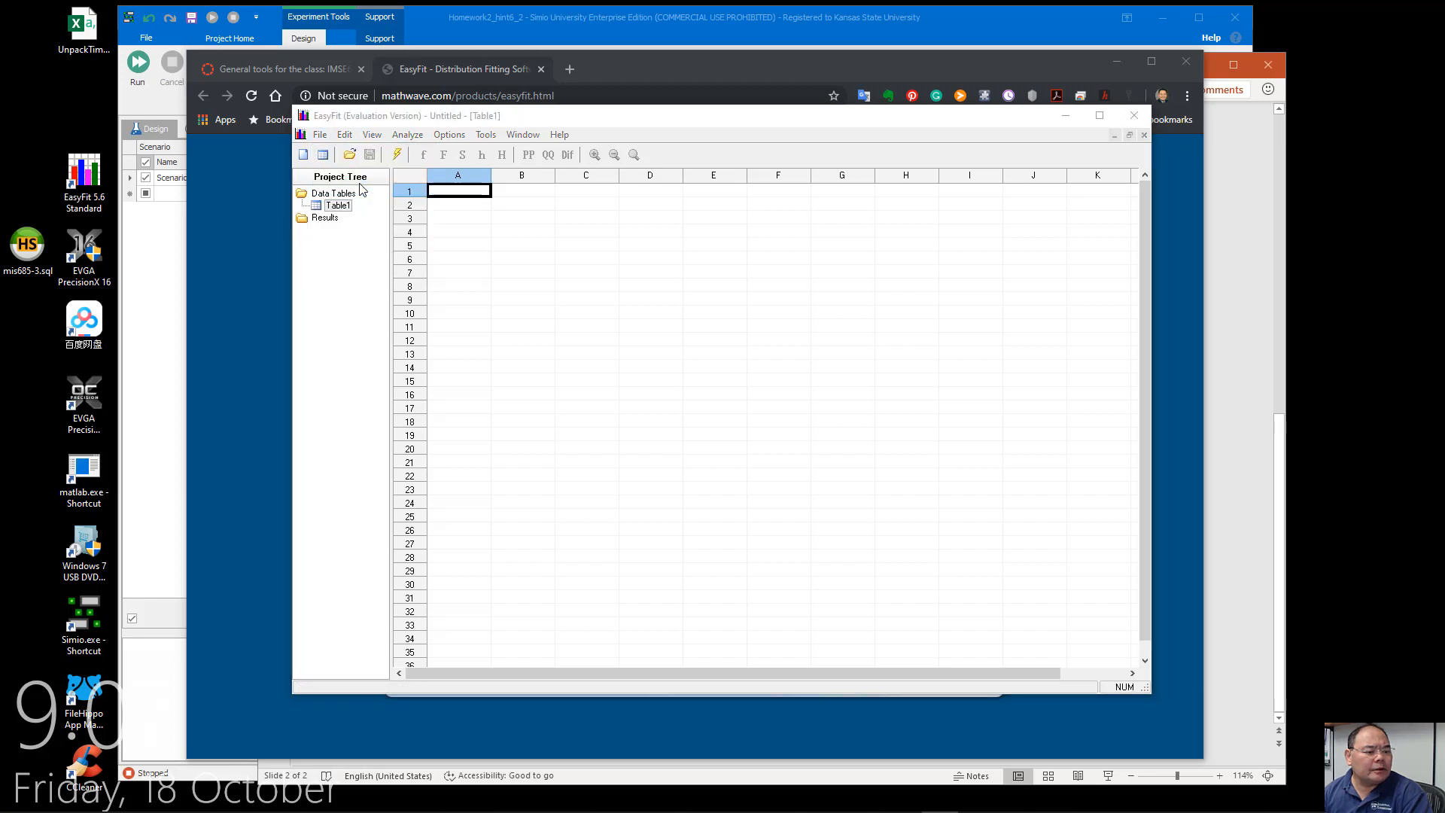
mouse_move(1444, 280)
left_mouse_down()
mouse_move(1139, 295)
mouse_move(1444, 296)
left_mouse_up()
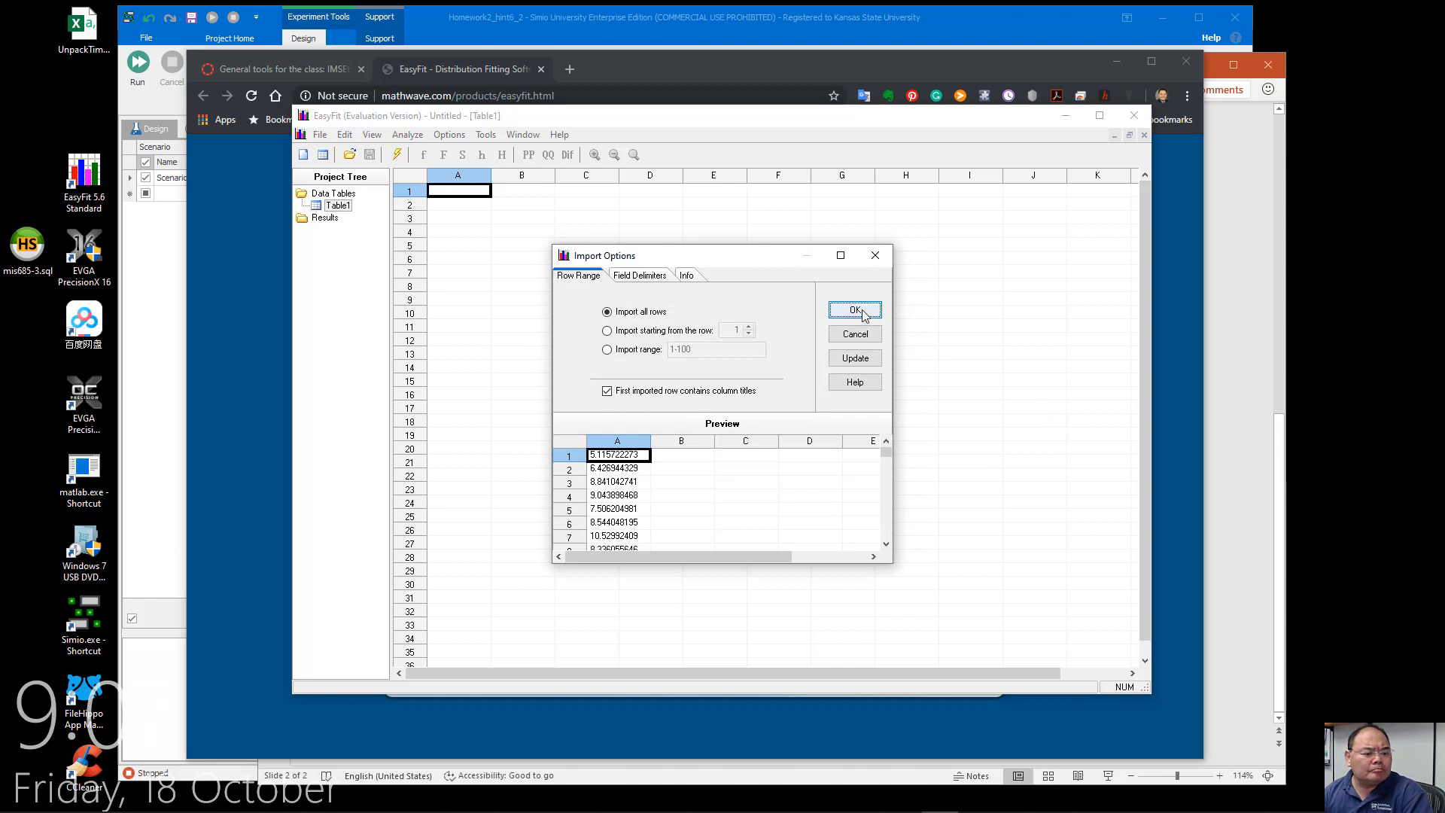
left_click(861, 310)
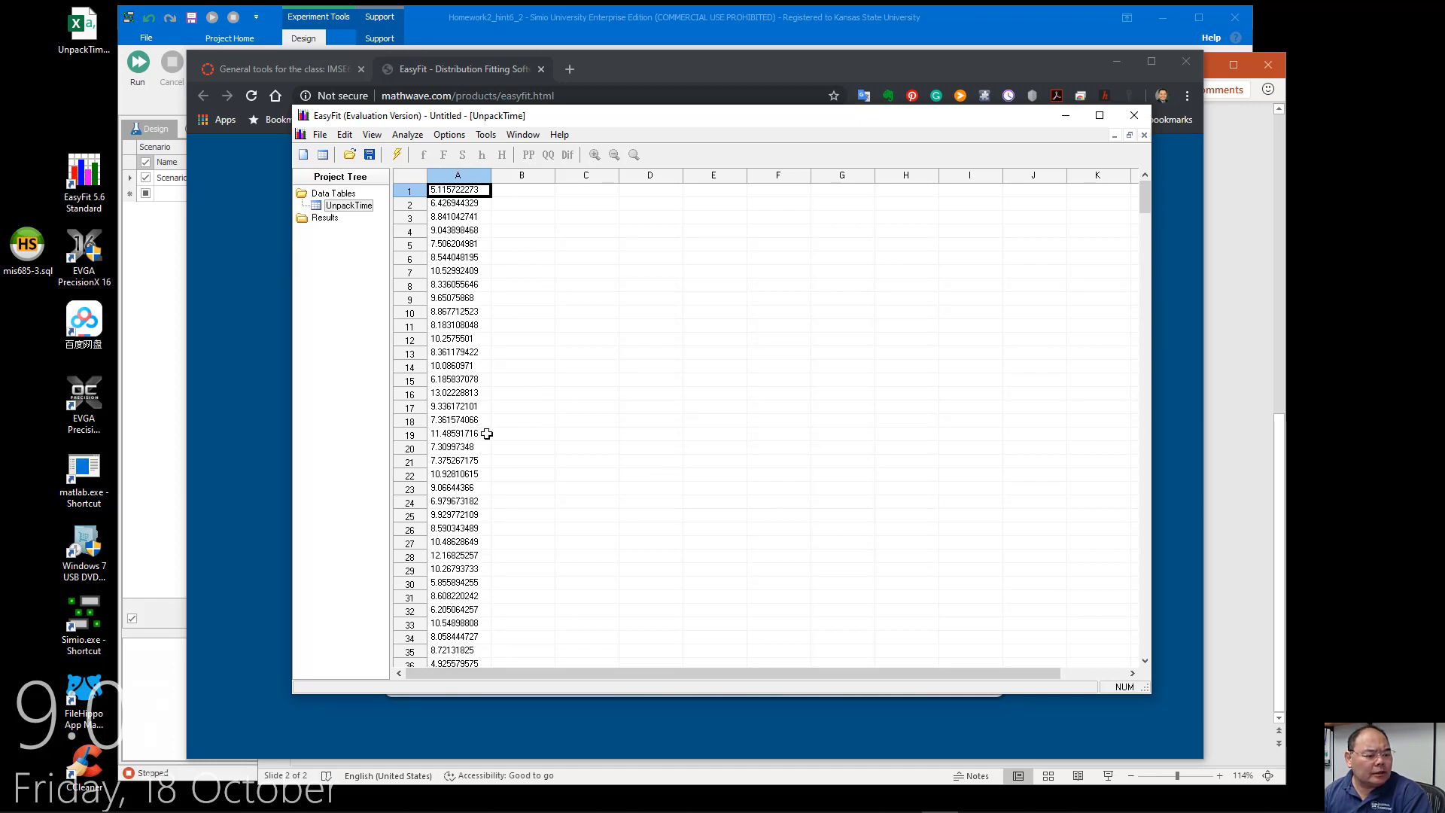
Fit distributions to the UnpackTime sample, using Var1 as the sample data with a continuous data domain
scroll(485, 503, "down", 6)
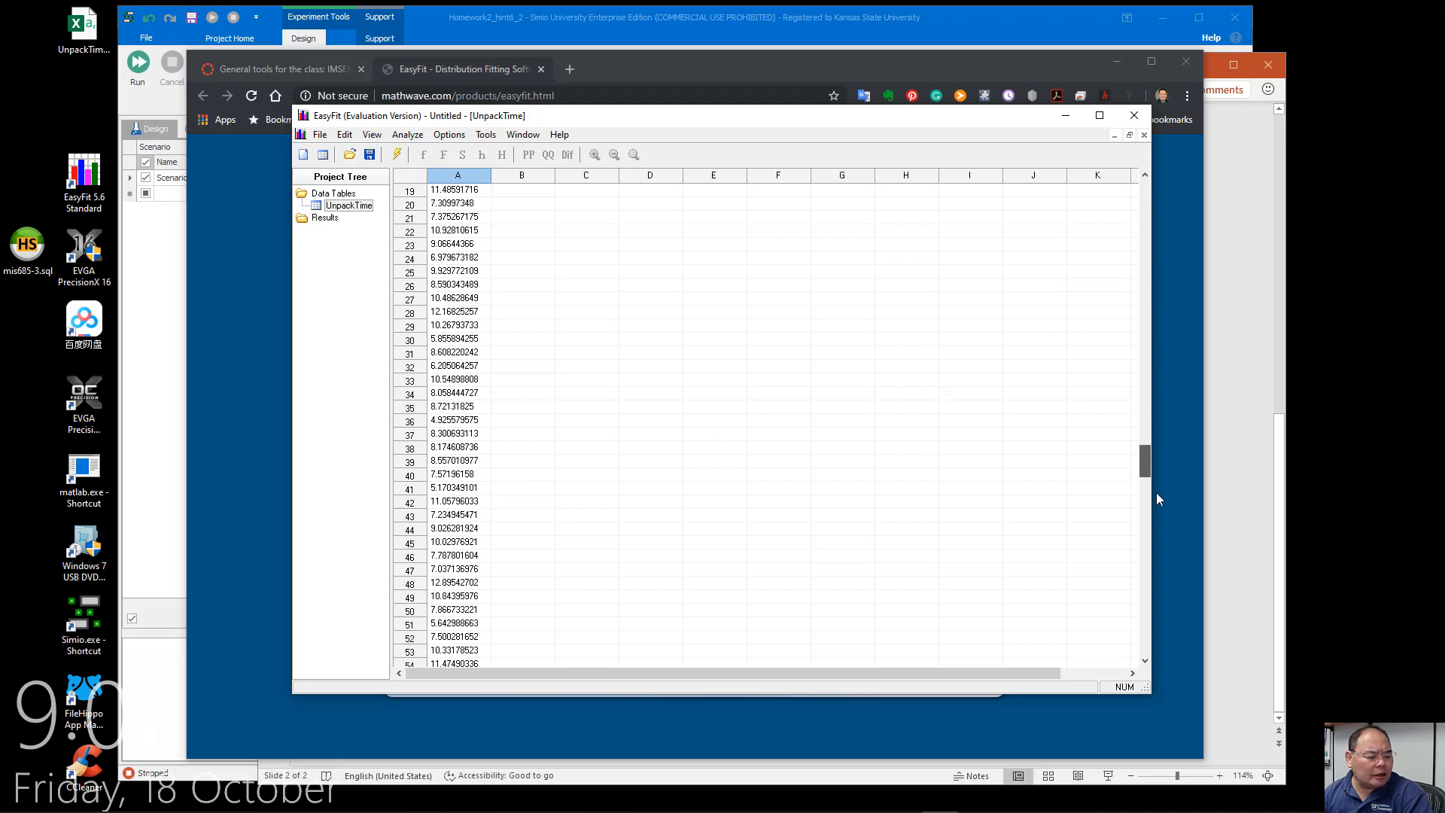
left_click_drag(1156, 494, 1111, 202)
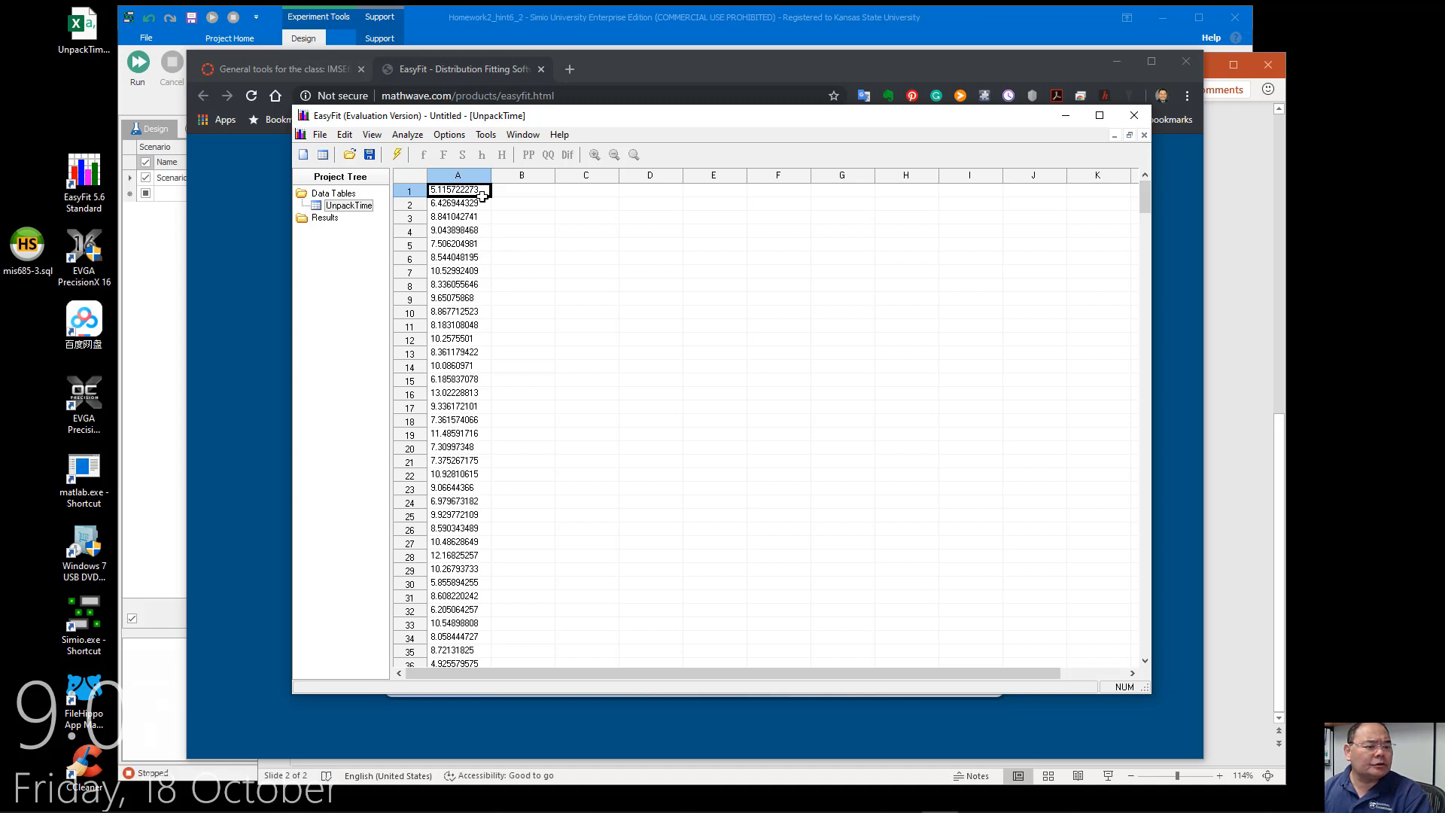
left_click(419, 137)
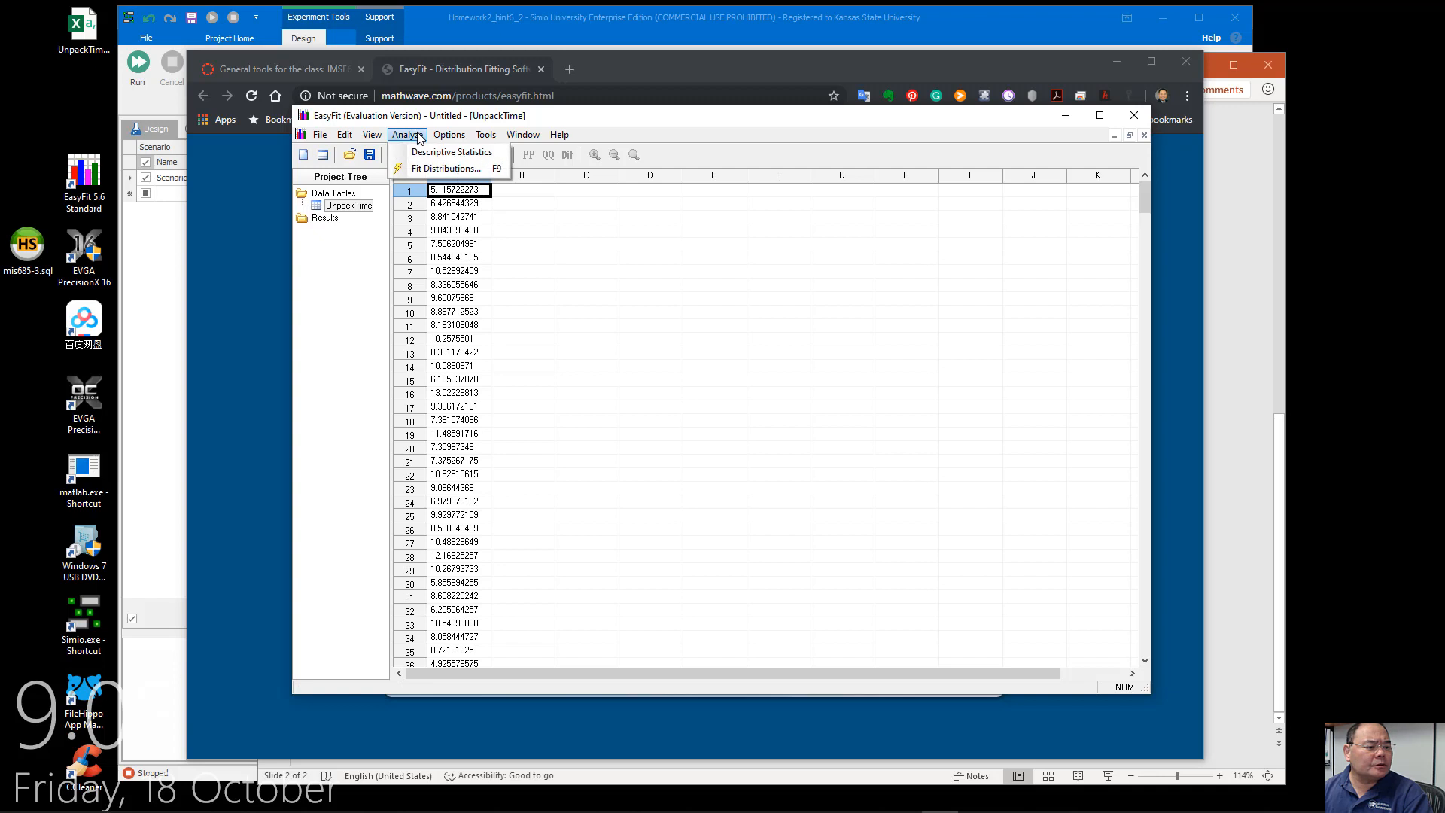
left_click(444, 169)
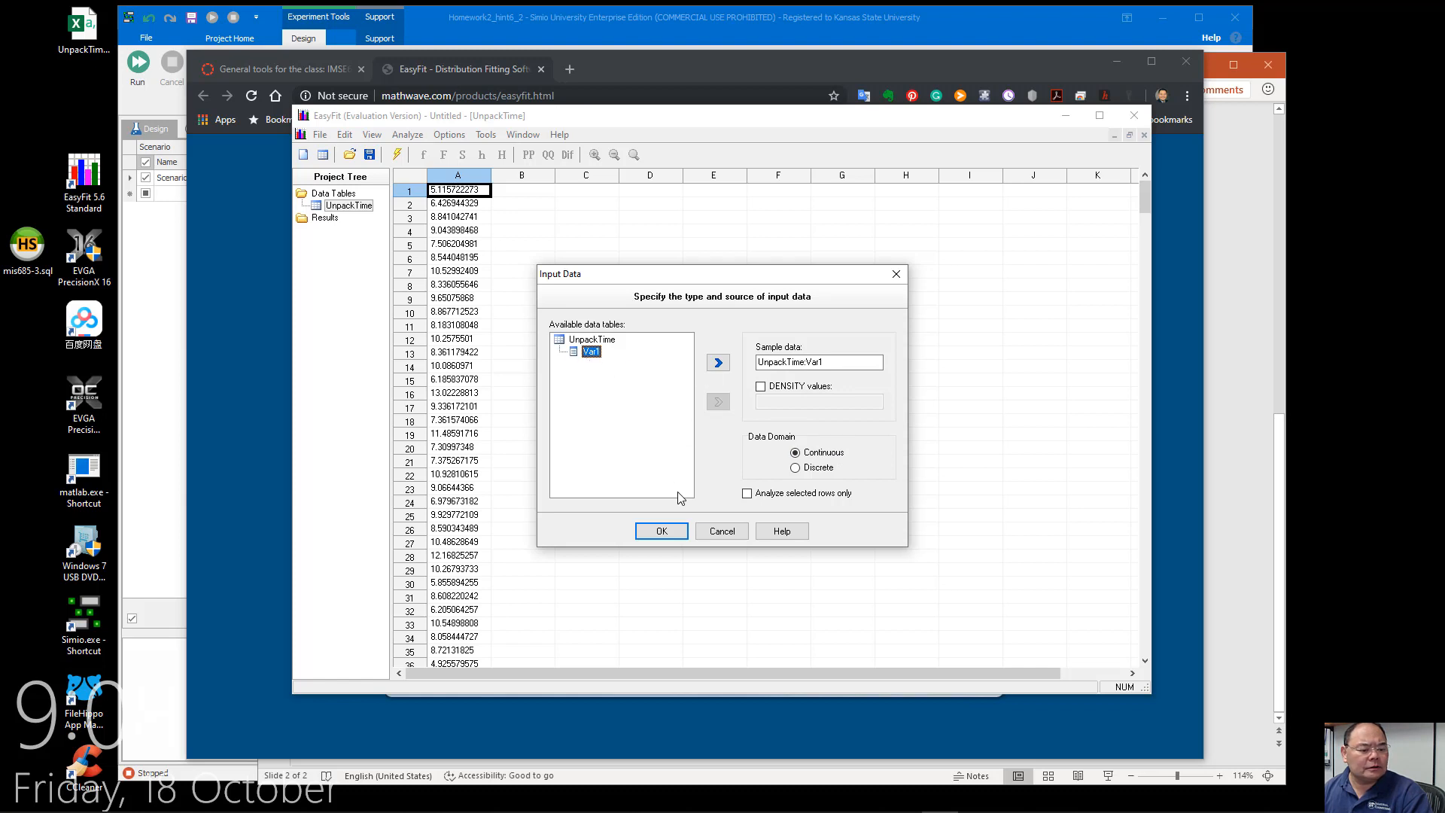
left_click(662, 532)
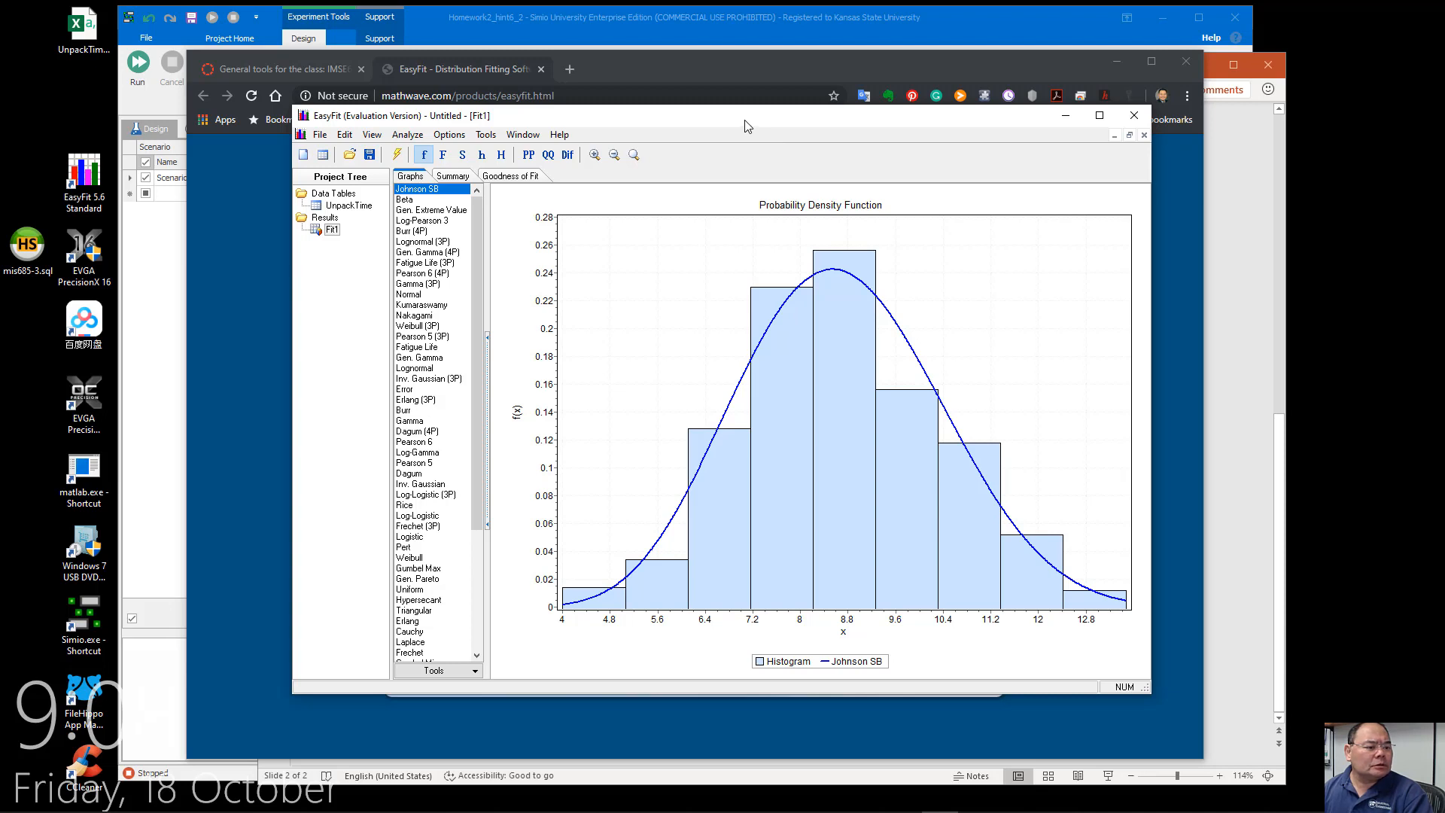
Compare several fitted density curves with the histogram, including Beta, Lognormal (3P), Pearson 6 (4P), Gen. Gamma, Erlang (3P), Dagum (4P) and Gamma
left_click_drag(746, 122, 714, 73)
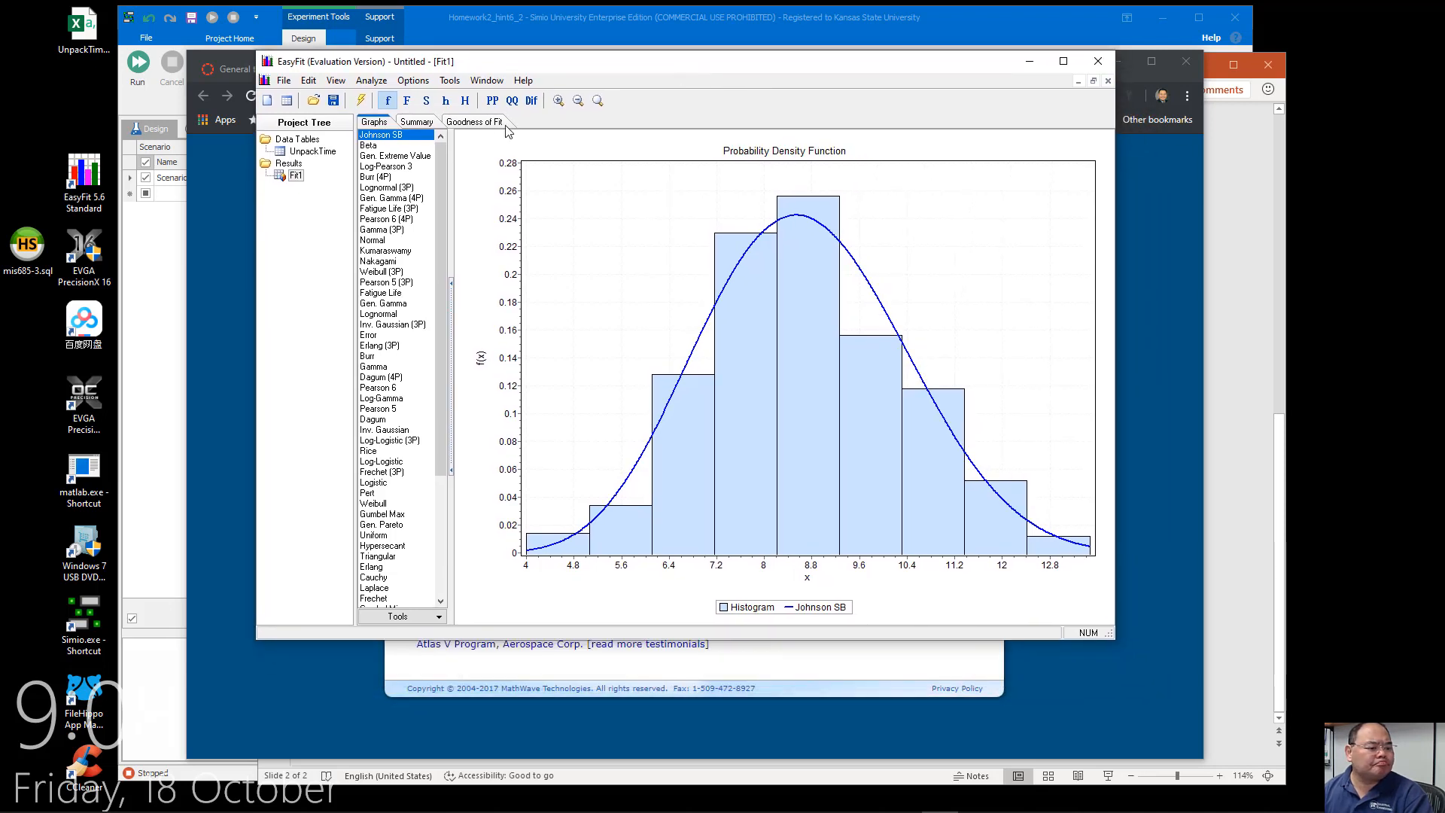
left_click(414, 145)
left_click(415, 156)
left_click(392, 188)
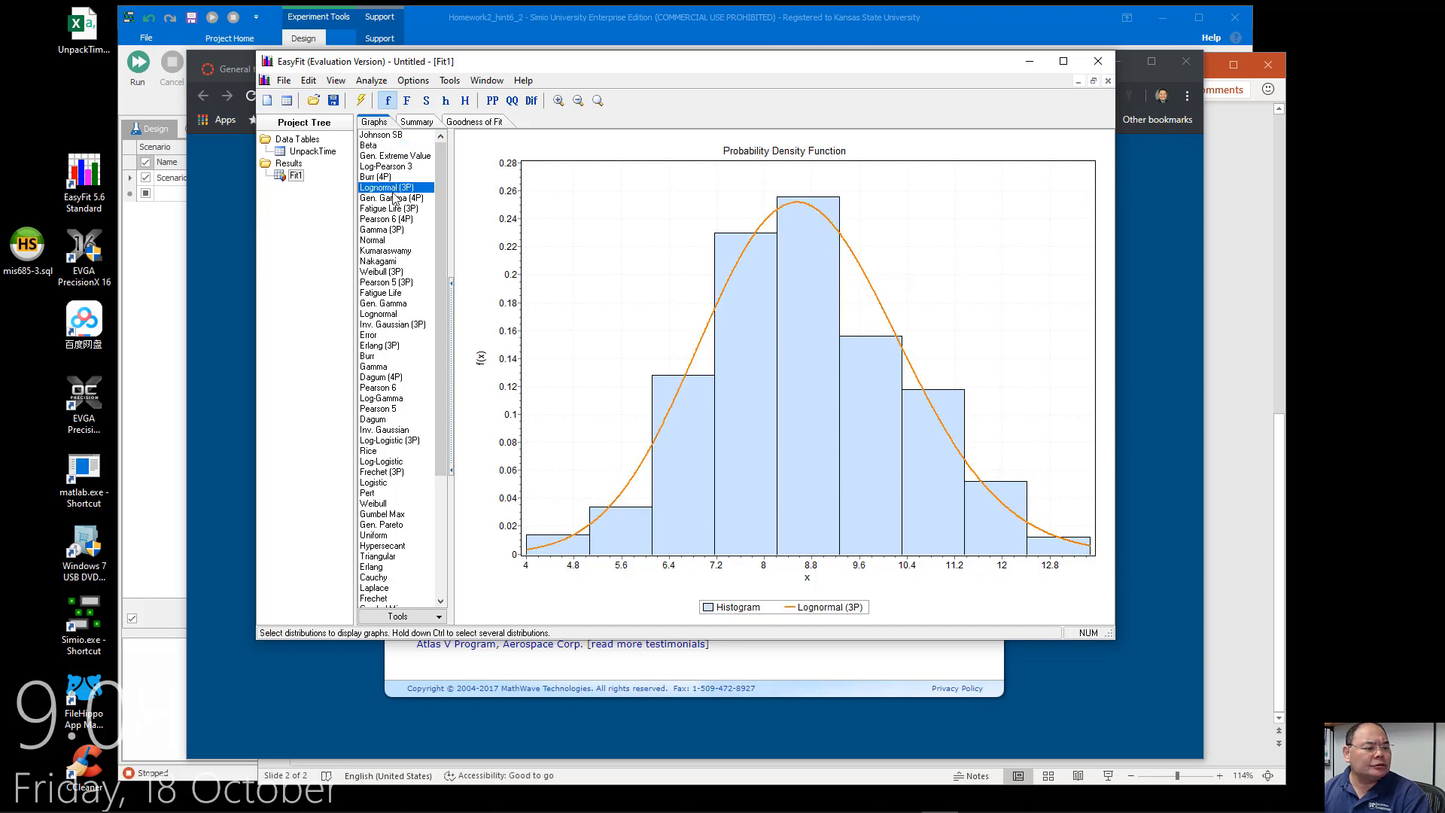
left_click(386, 219)
left_click(395, 304)
left_click(405, 345)
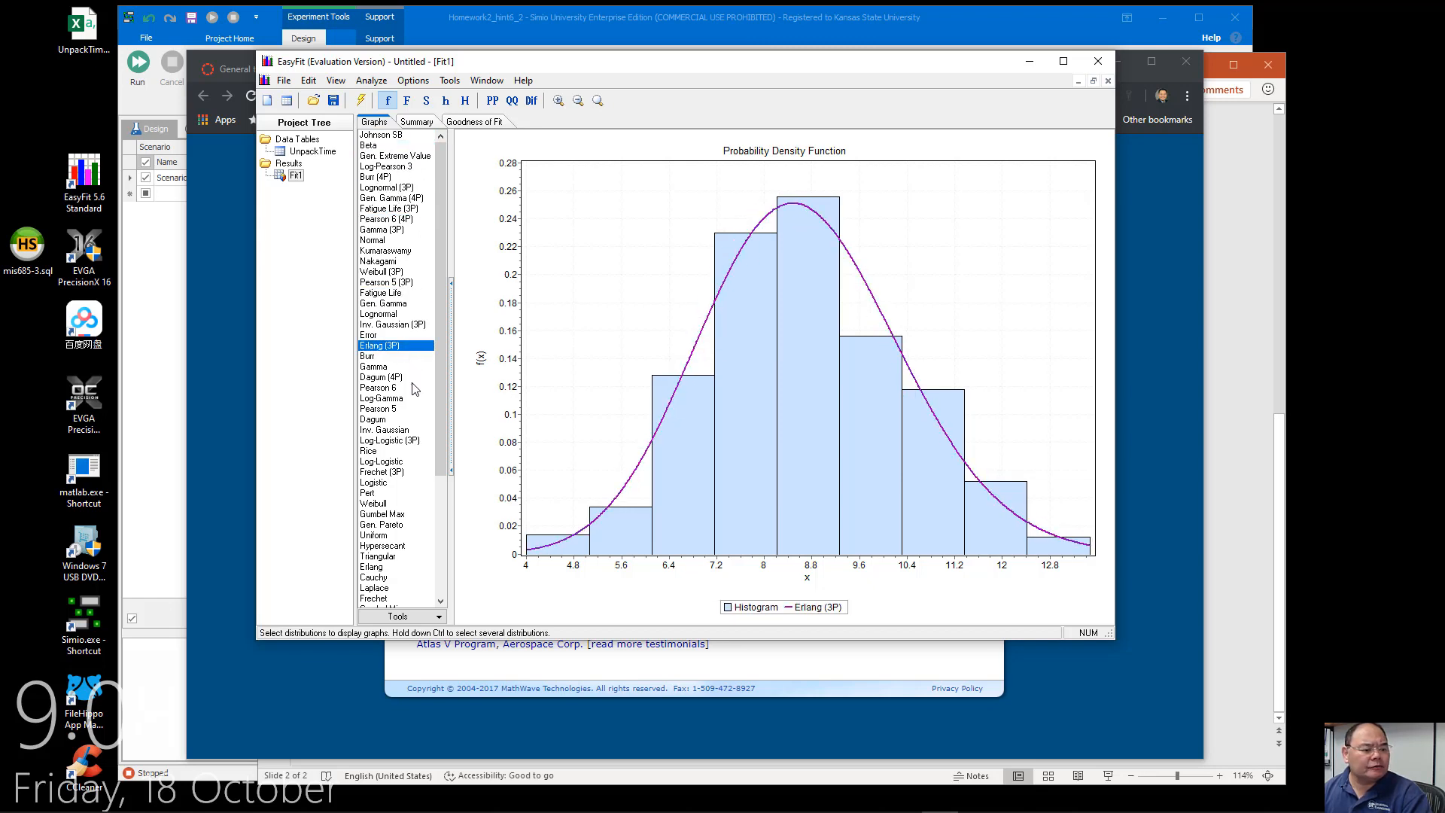
left_click(407, 377)
left_click(405, 367)
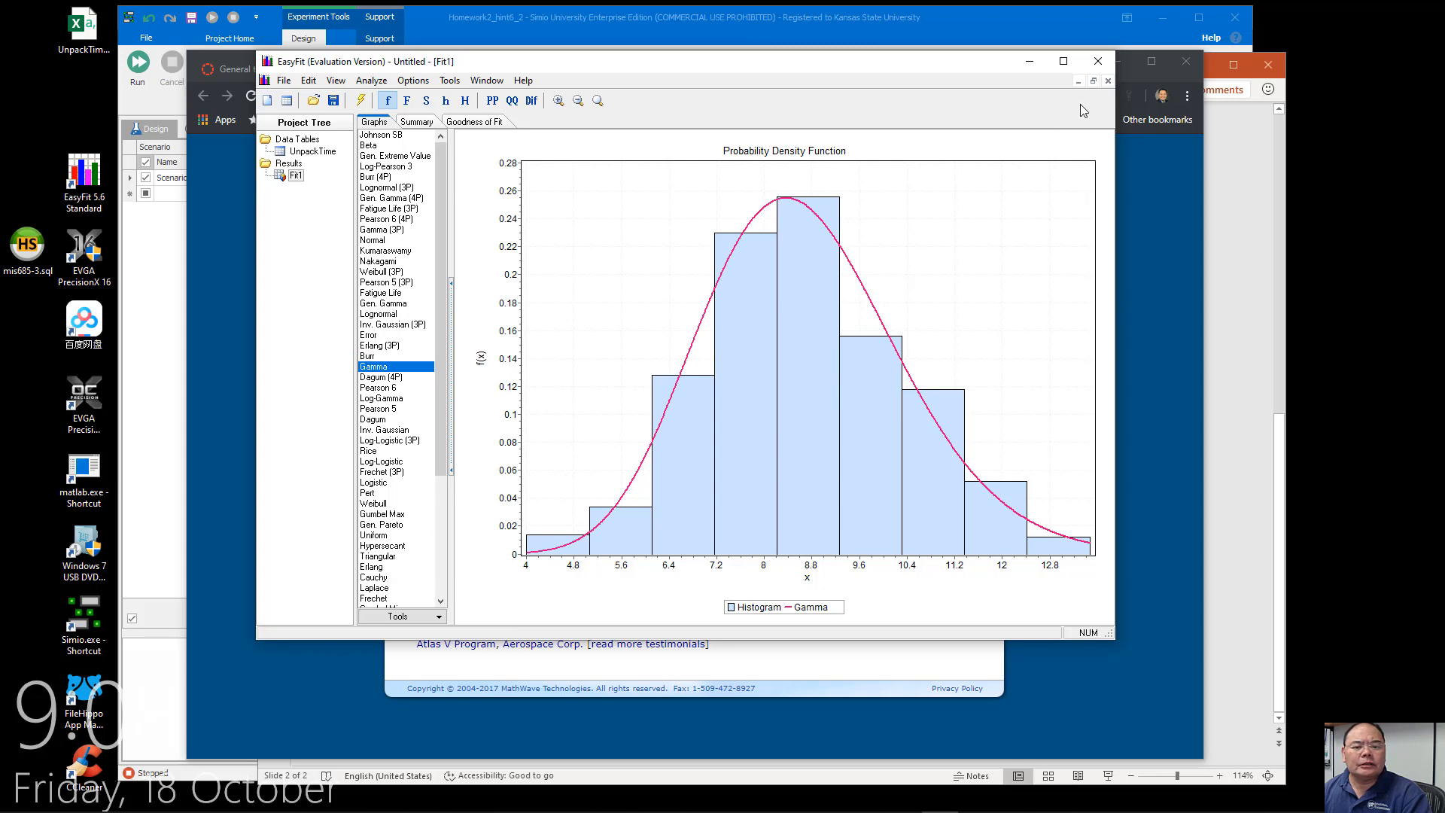
Show the distribution parameters and inspect those fitted for Gamma, Log-Logistic (3P), Pearson 6, Erlang (3P), Lognormal and Beta
left_click_drag(1444, 143, 886, 138)
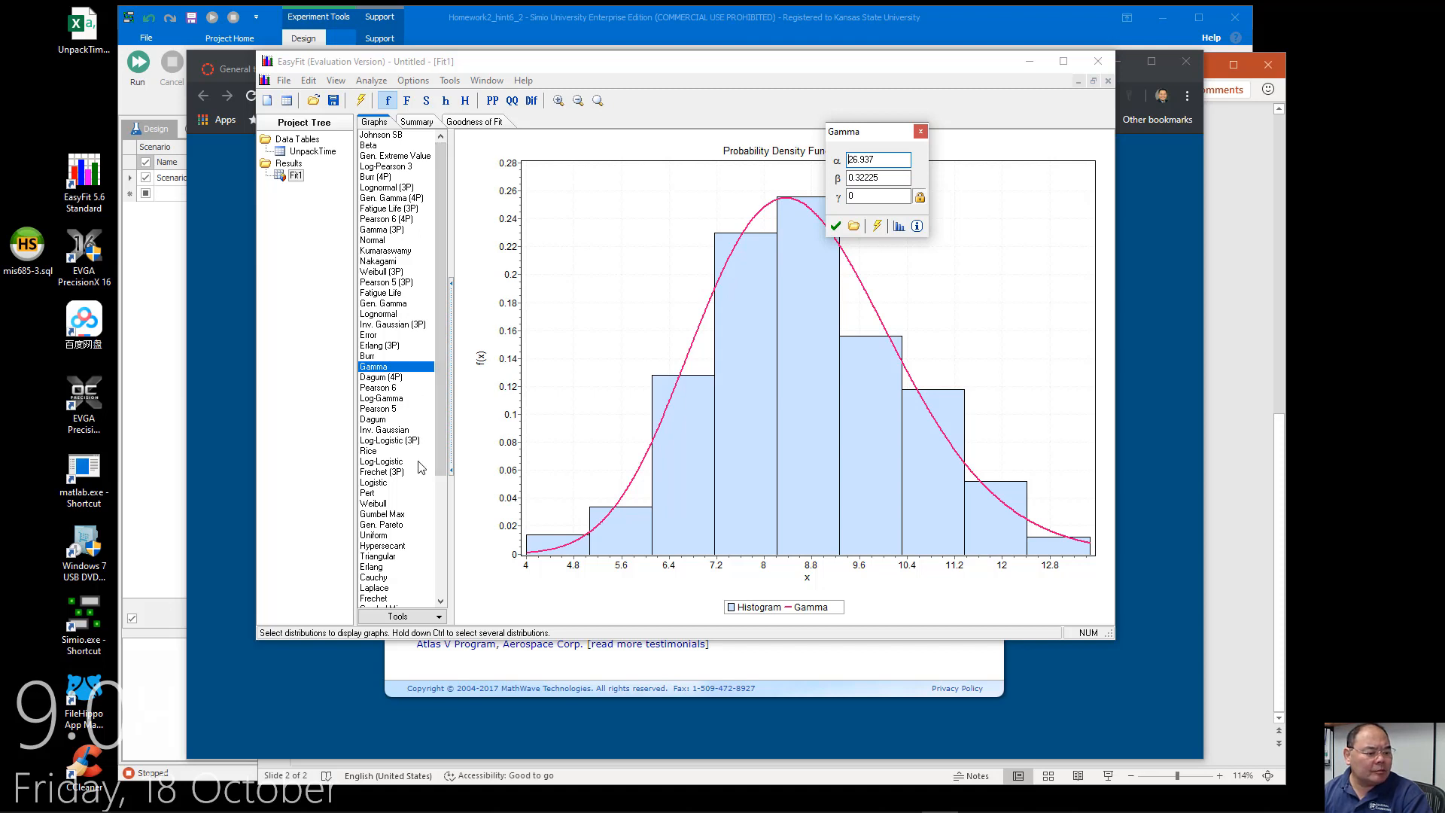
left_click_drag(440, 451, 436, 503)
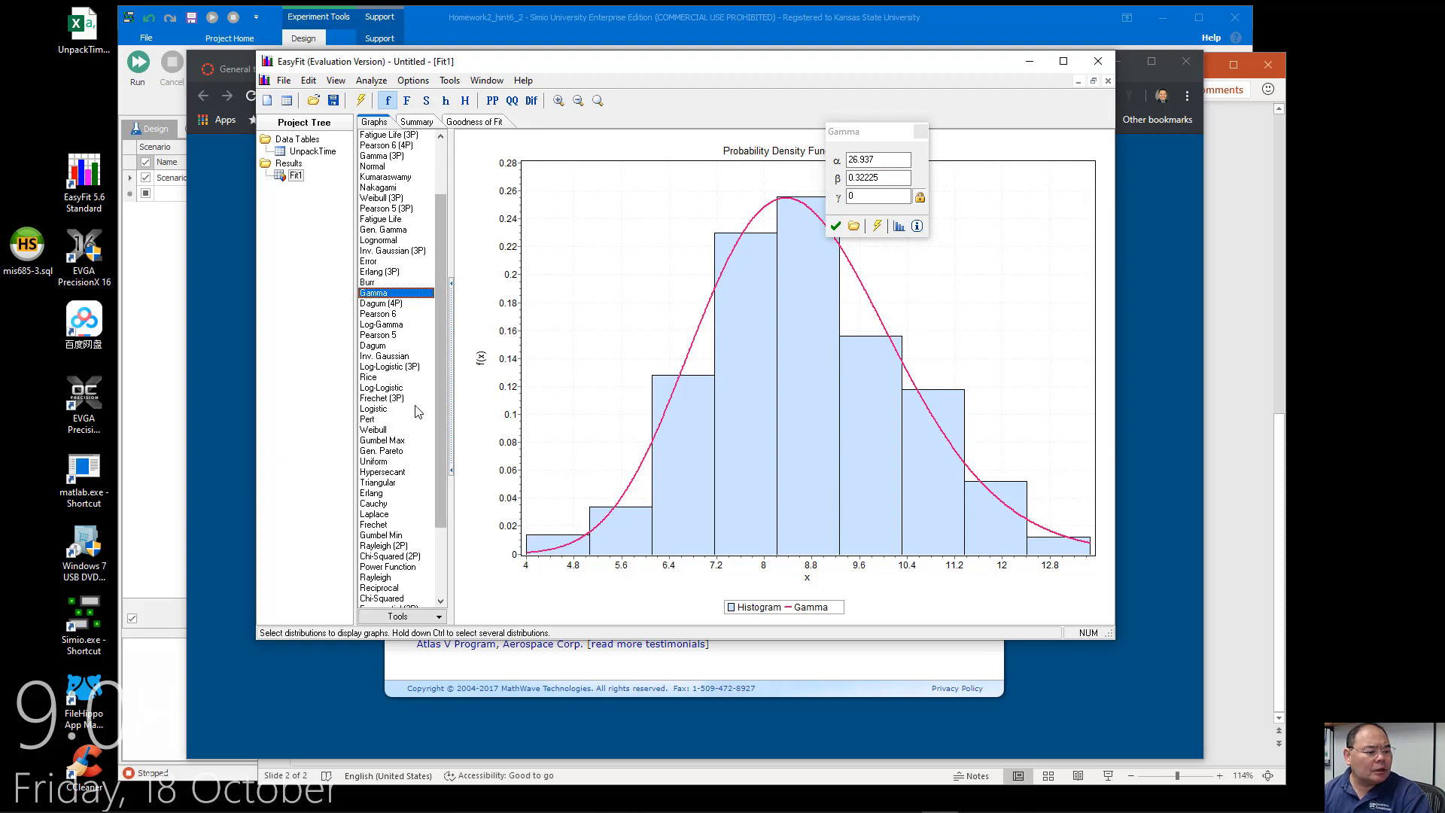
left_click(388, 366)
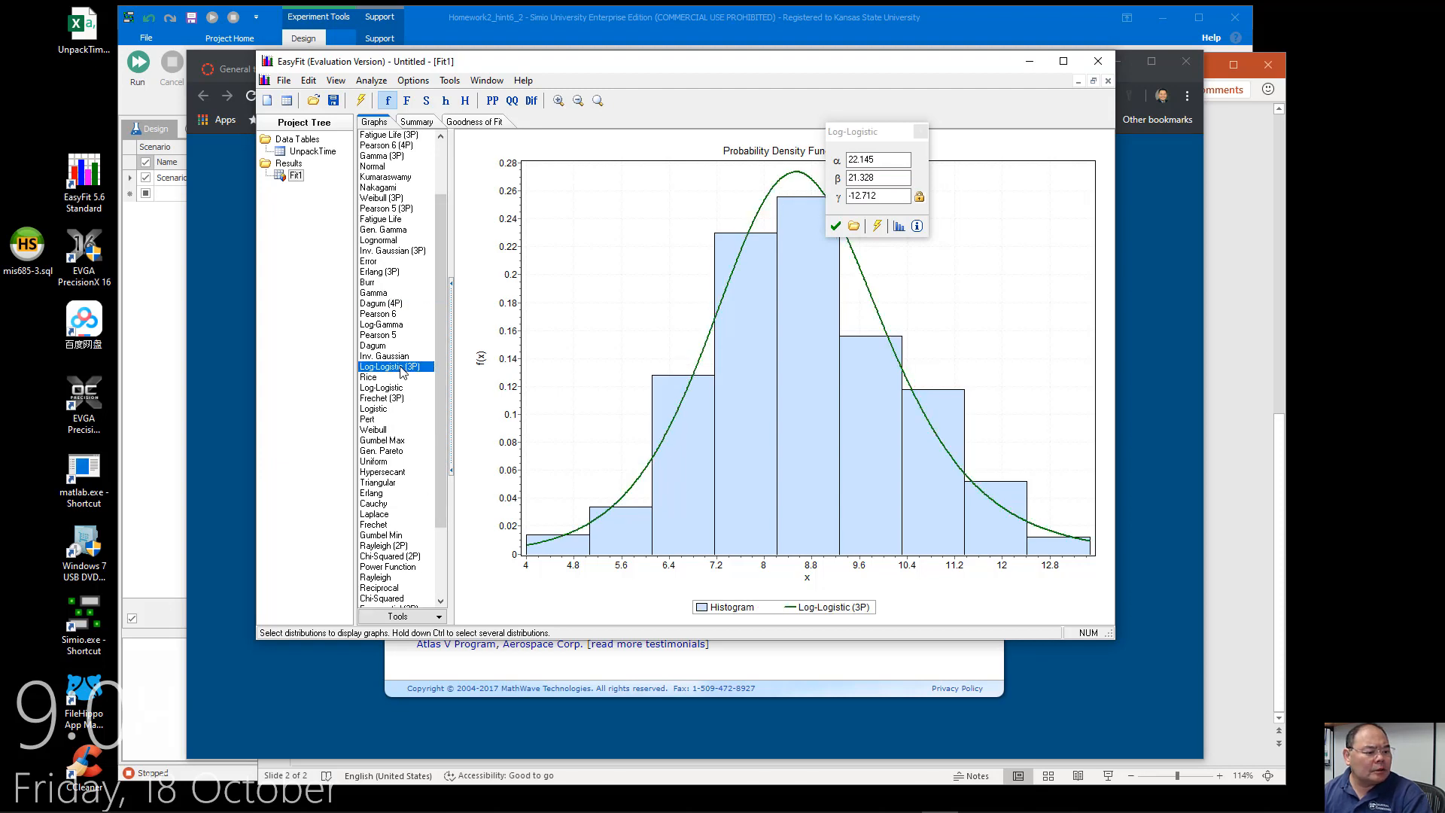
left_click(384, 313)
left_click(386, 295)
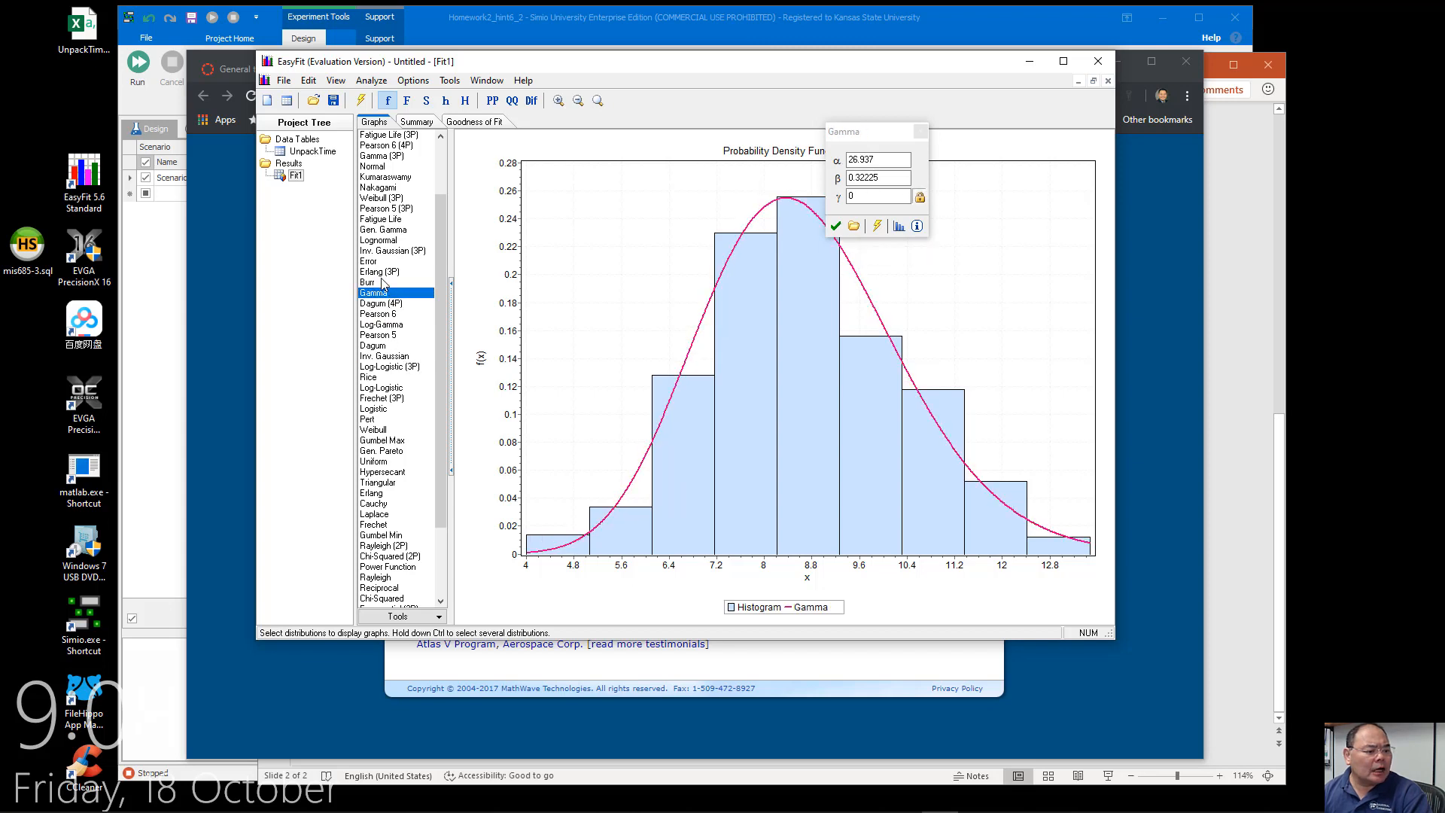
left_click(380, 274)
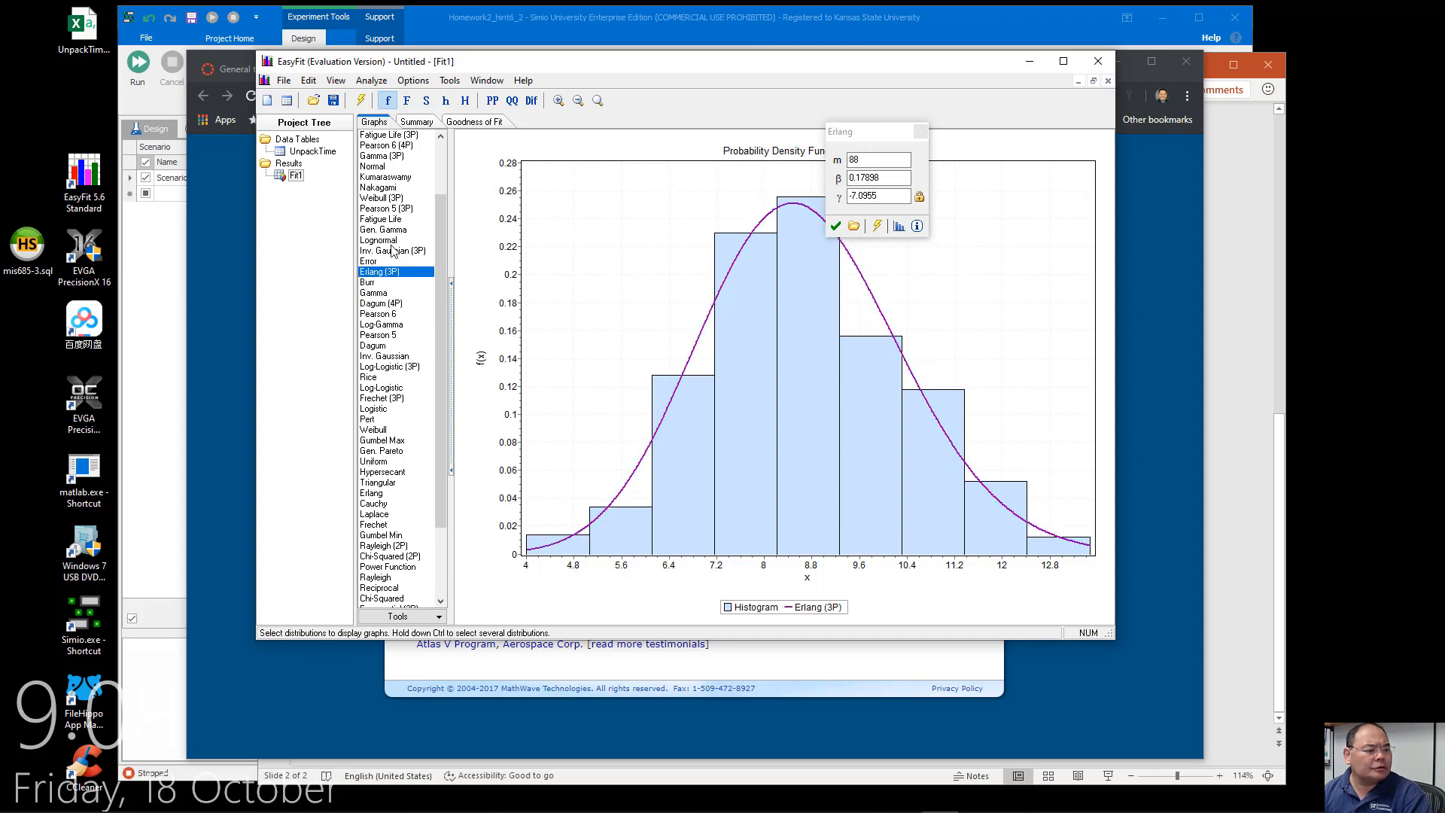
left_click(390, 240)
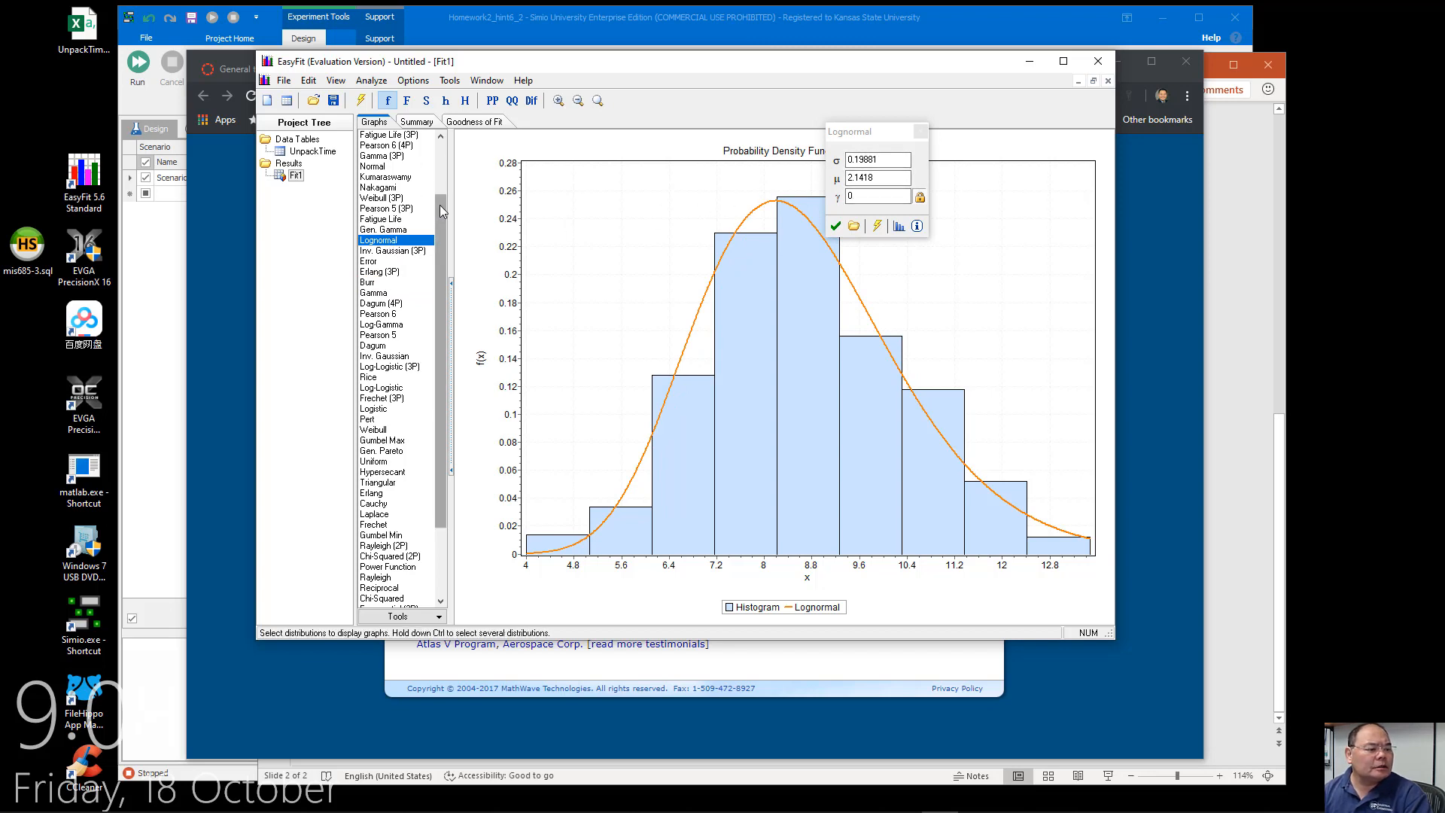
left_click_drag(444, 212, 444, 151)
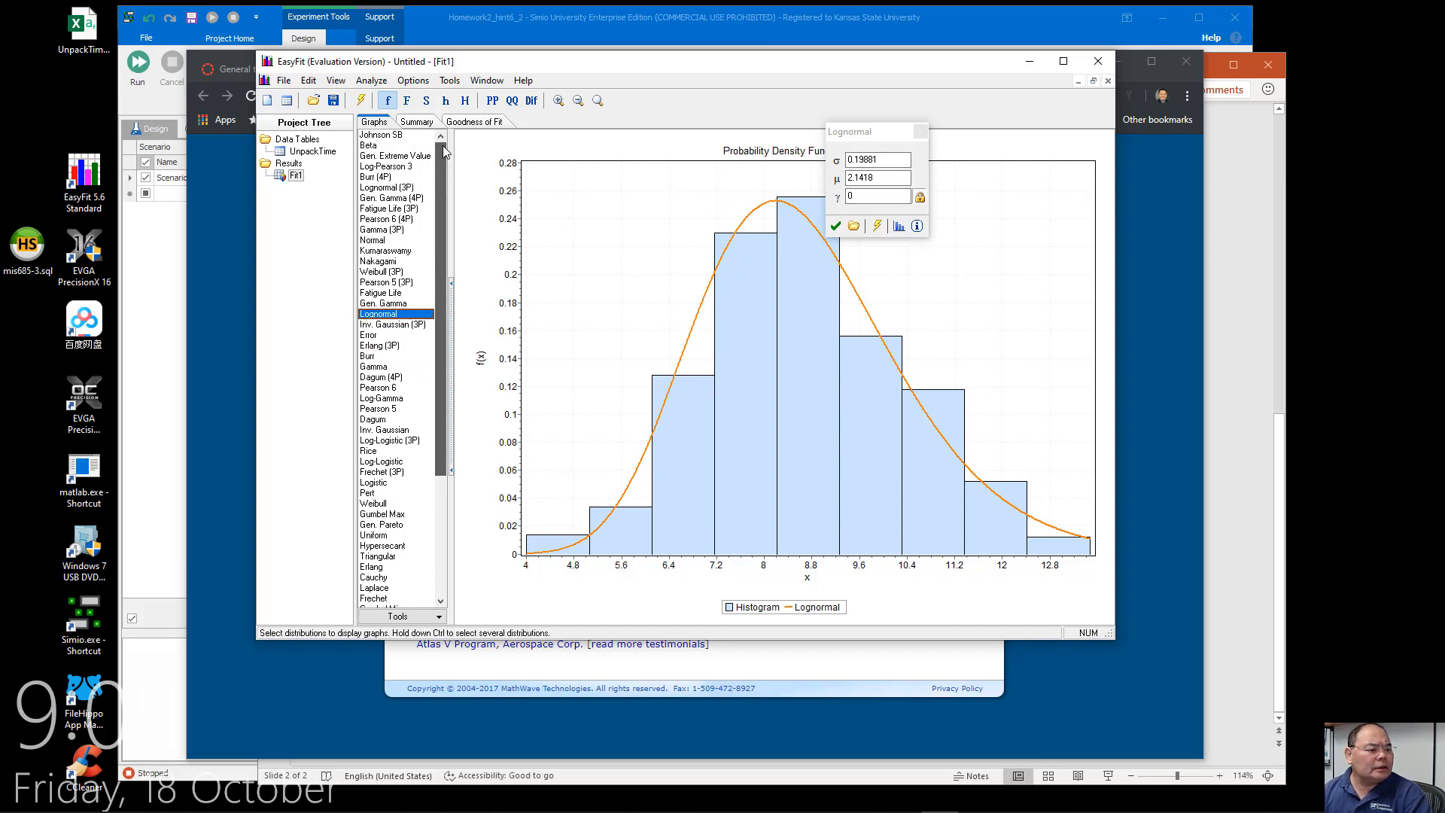
left_click(392, 146)
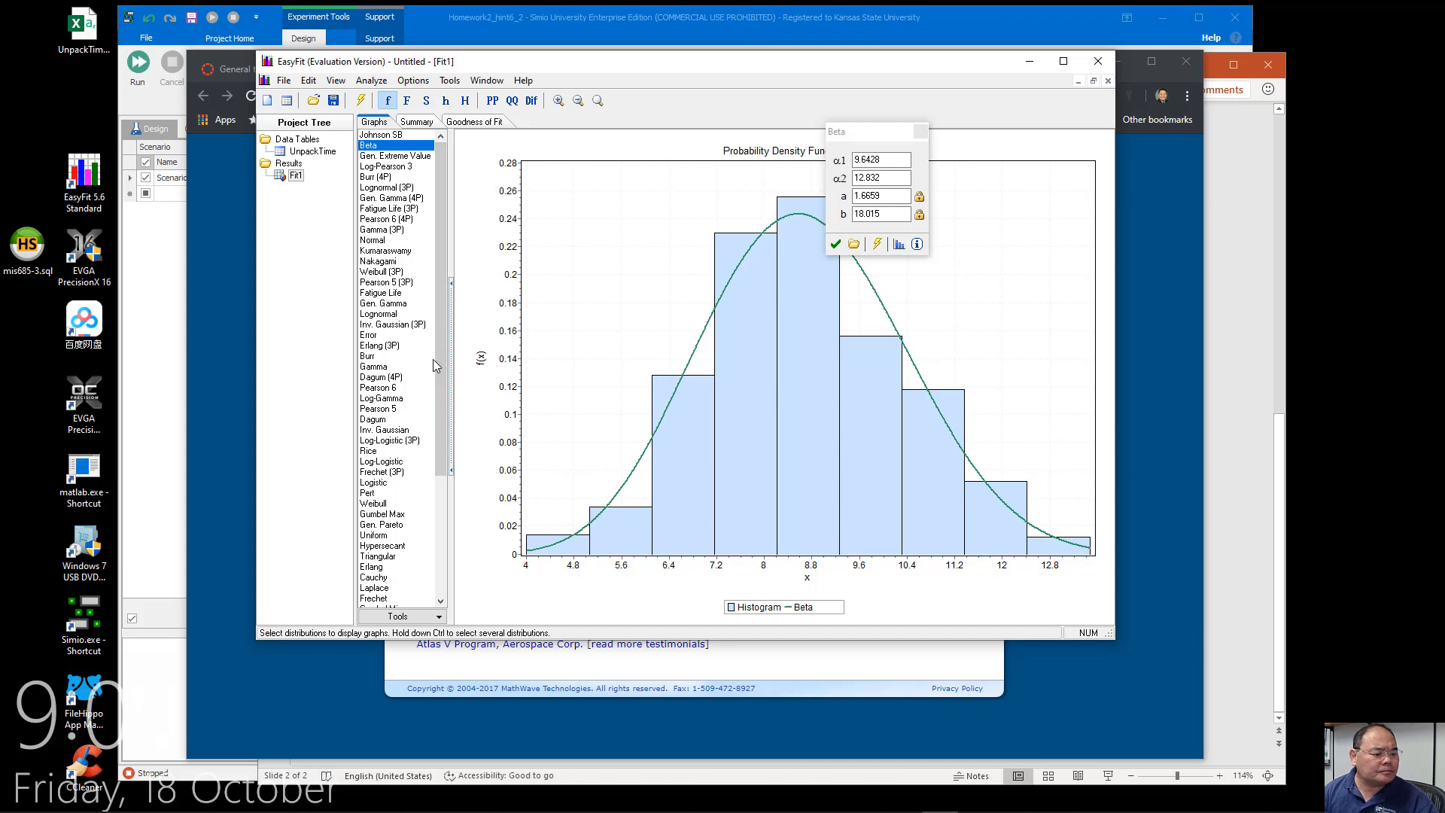
Display the Exponential (2P) fit and the Normal fit to compare their curves and parameters with the histogram
left_click_drag(441, 363, 439, 455)
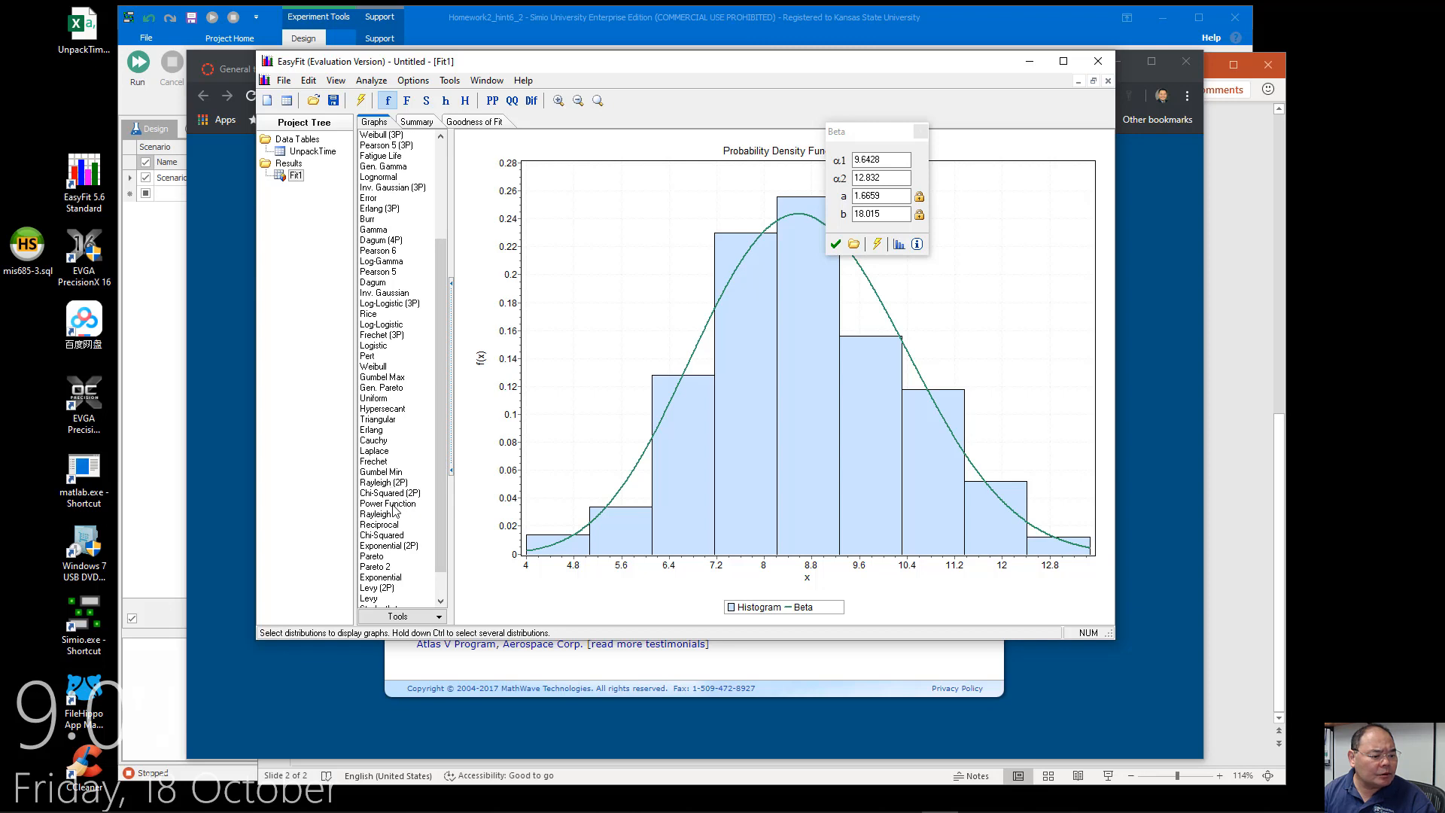
left_click(399, 546)
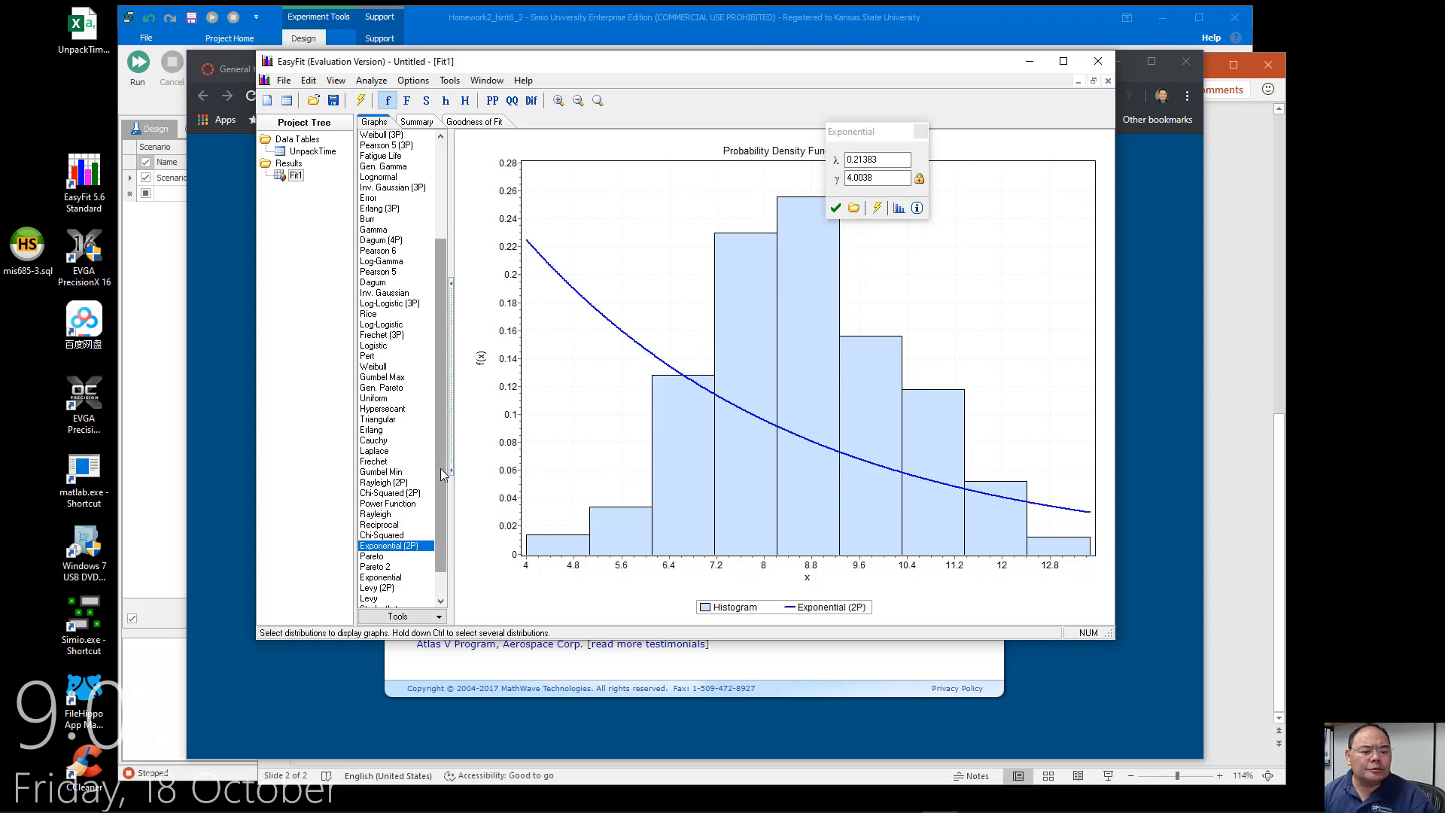
scroll(440, 474, "down", 1)
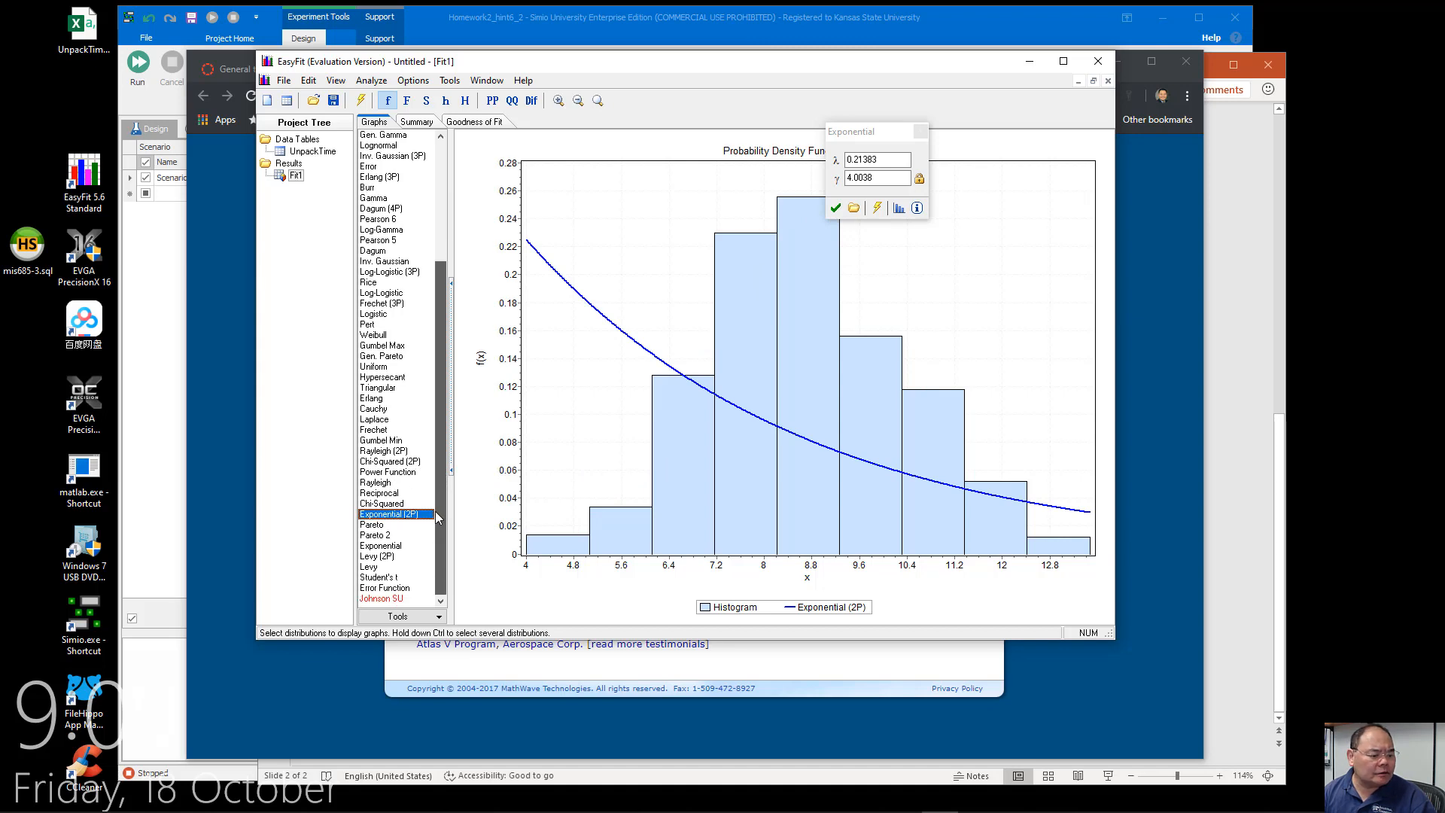
left_click_drag(438, 518, 444, 399)
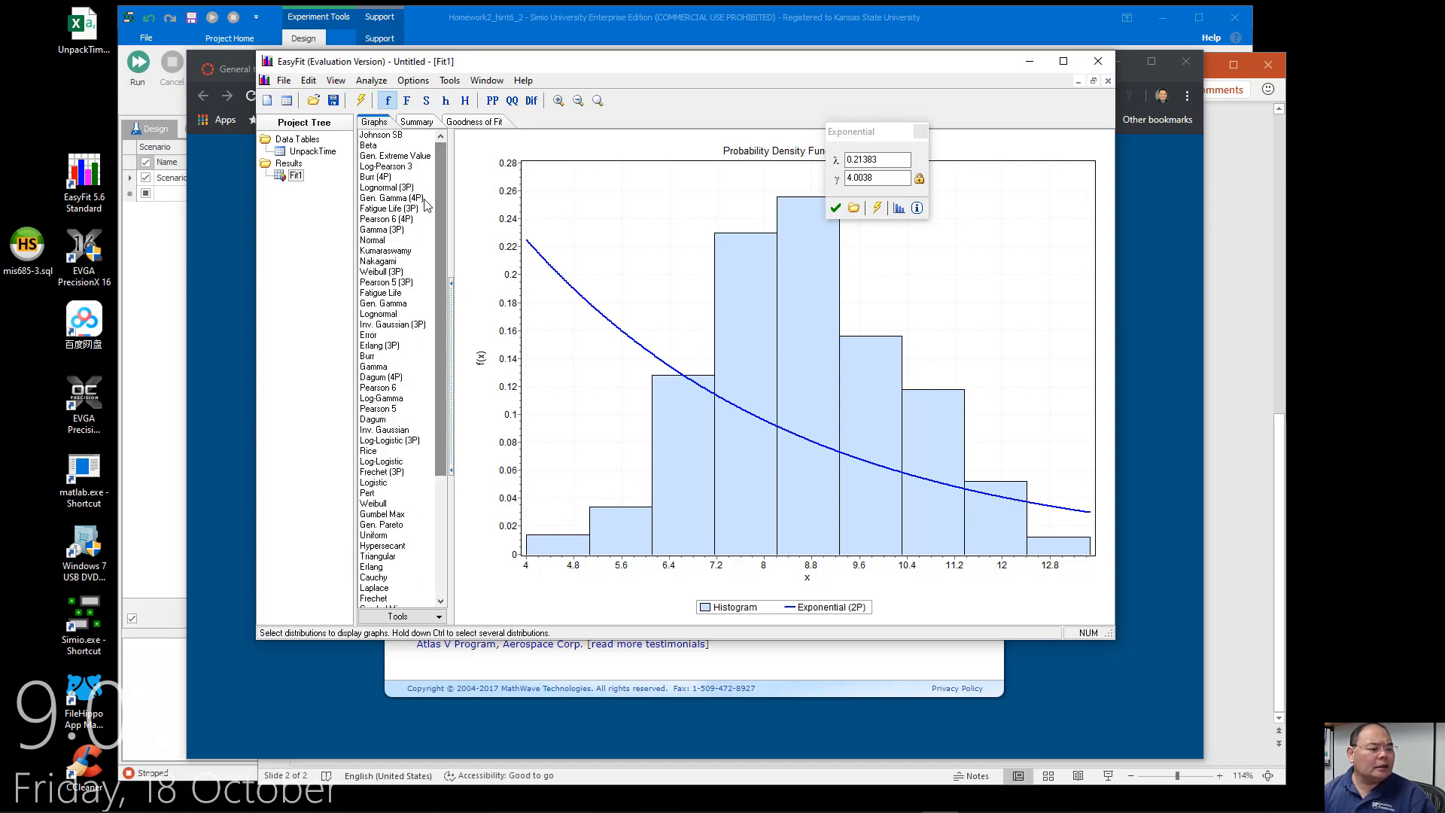
left_click(403, 240)
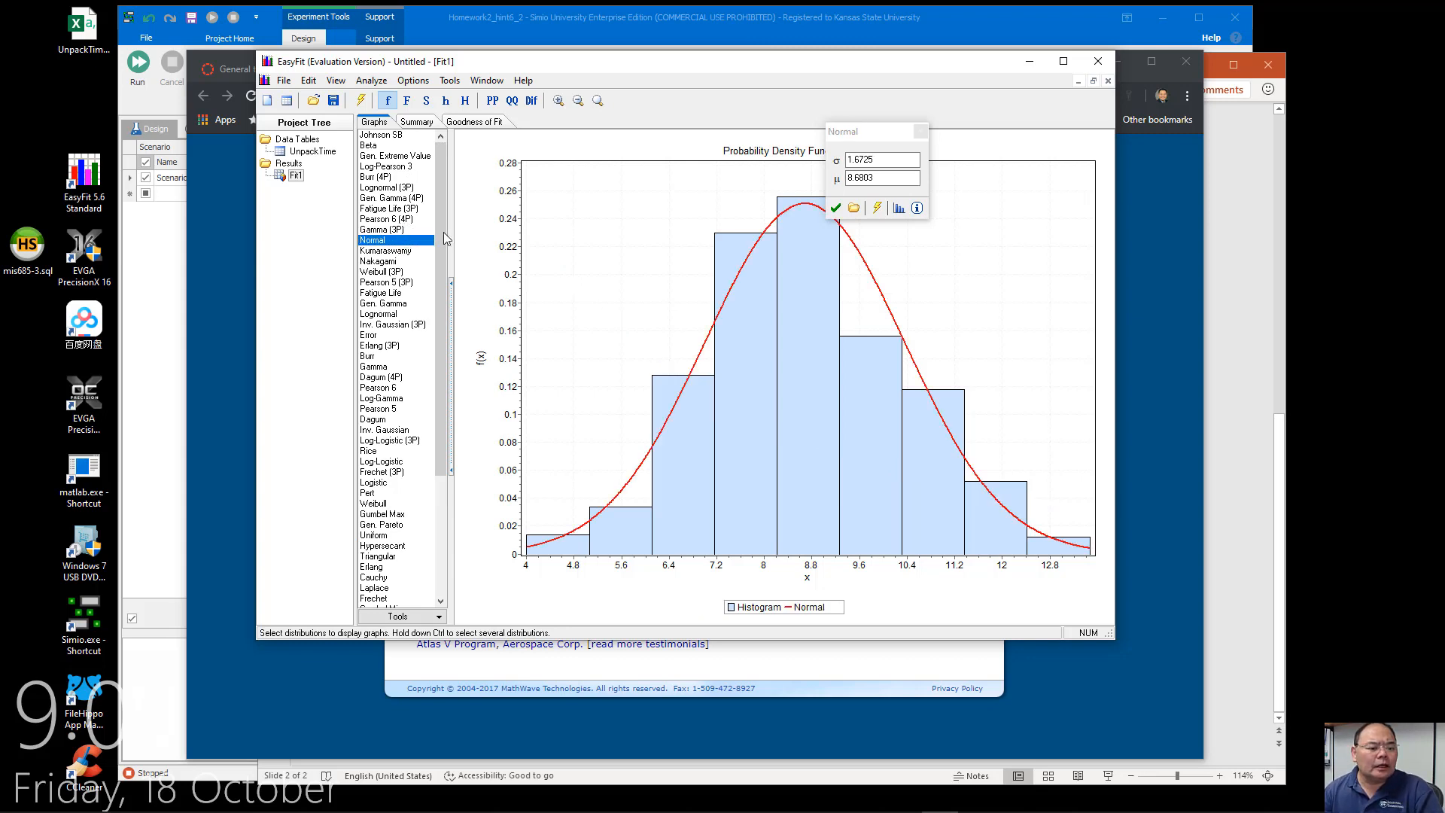
Review the summary table of fitted parameters for all distributions
left_click(416, 123)
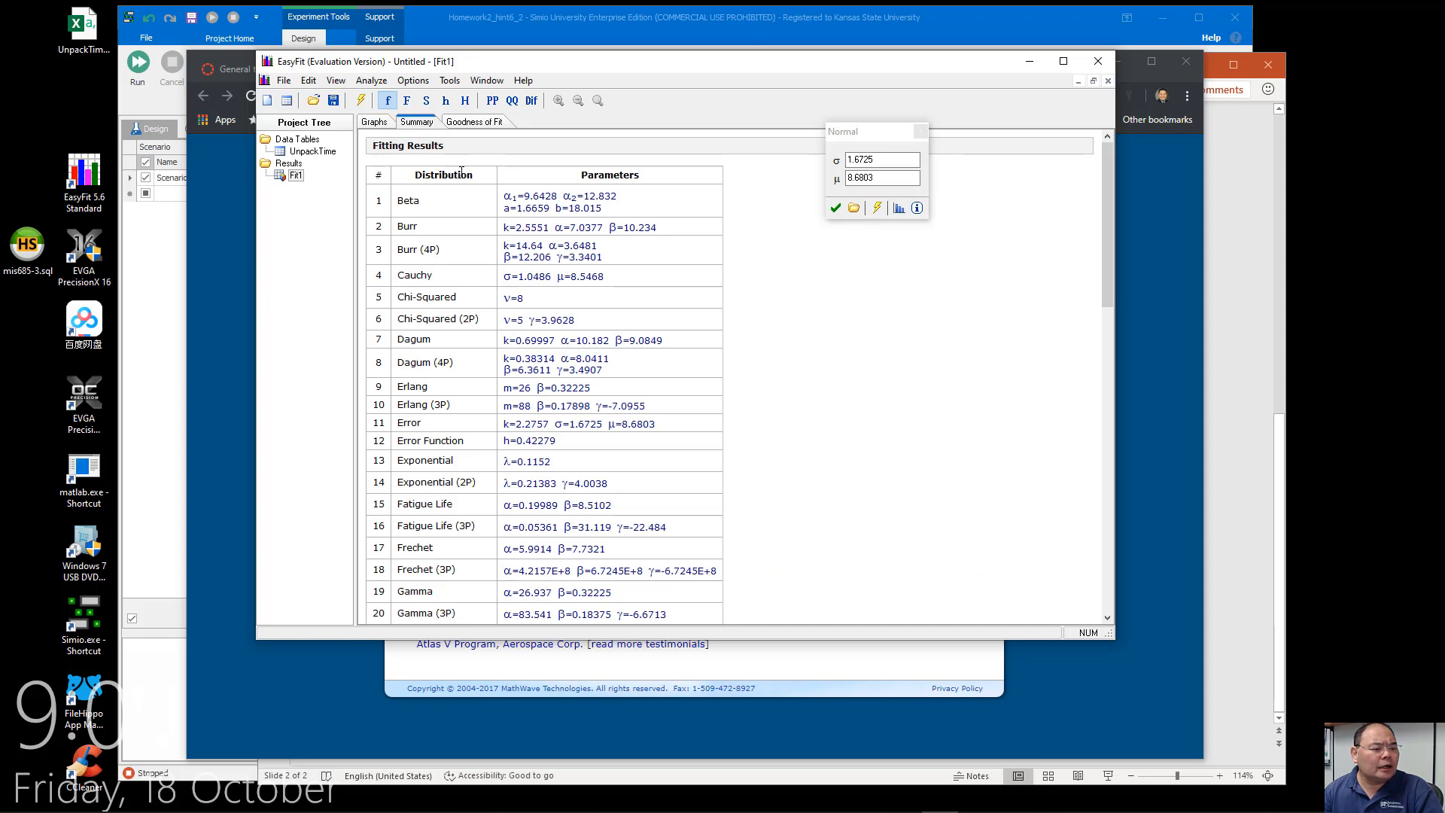
scroll(490, 280, "down", 5)
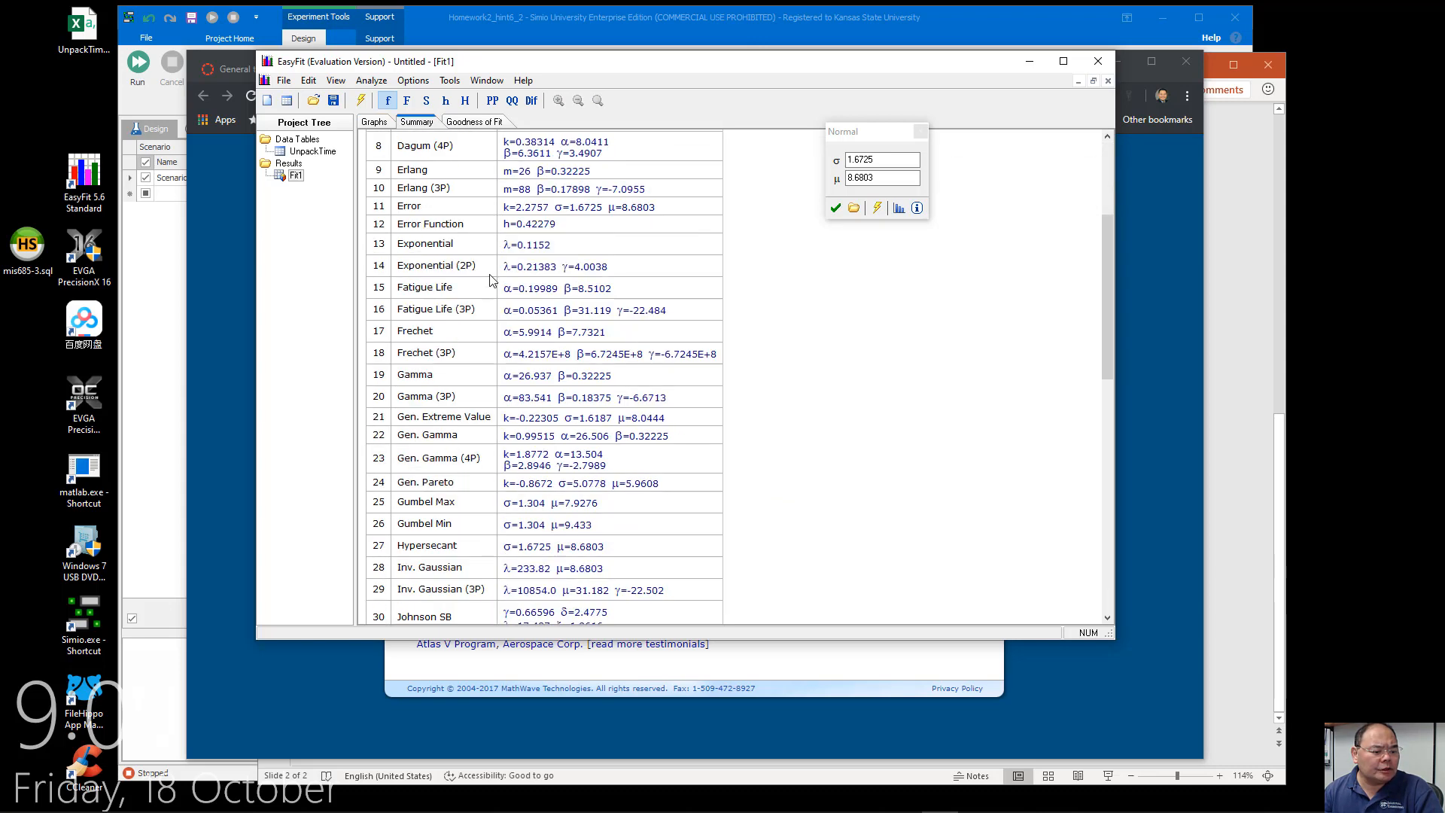
scroll(482, 284, "down", 2)
scroll(485, 282, "up", 7)
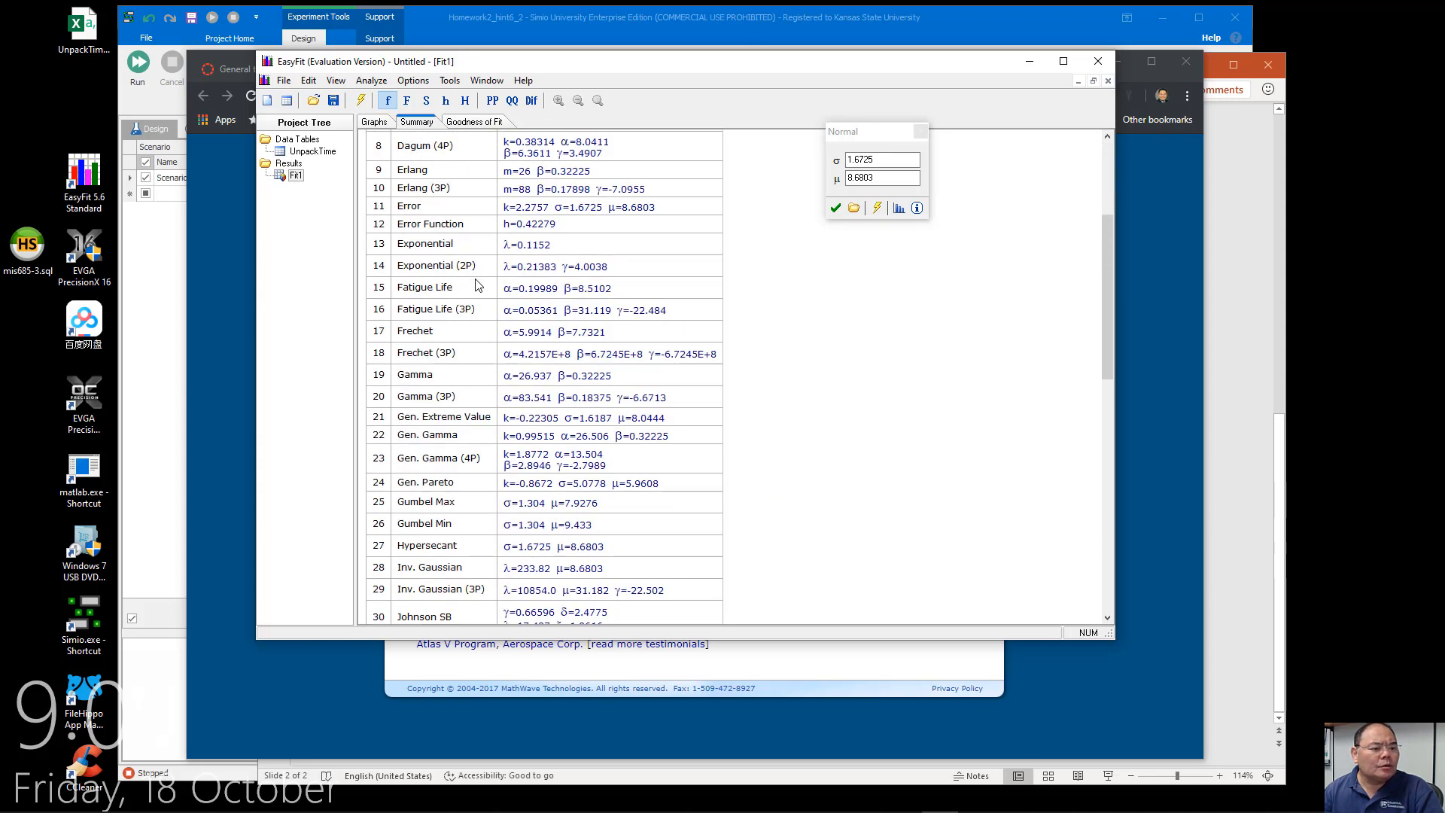
scroll(495, 253, "up", 2)
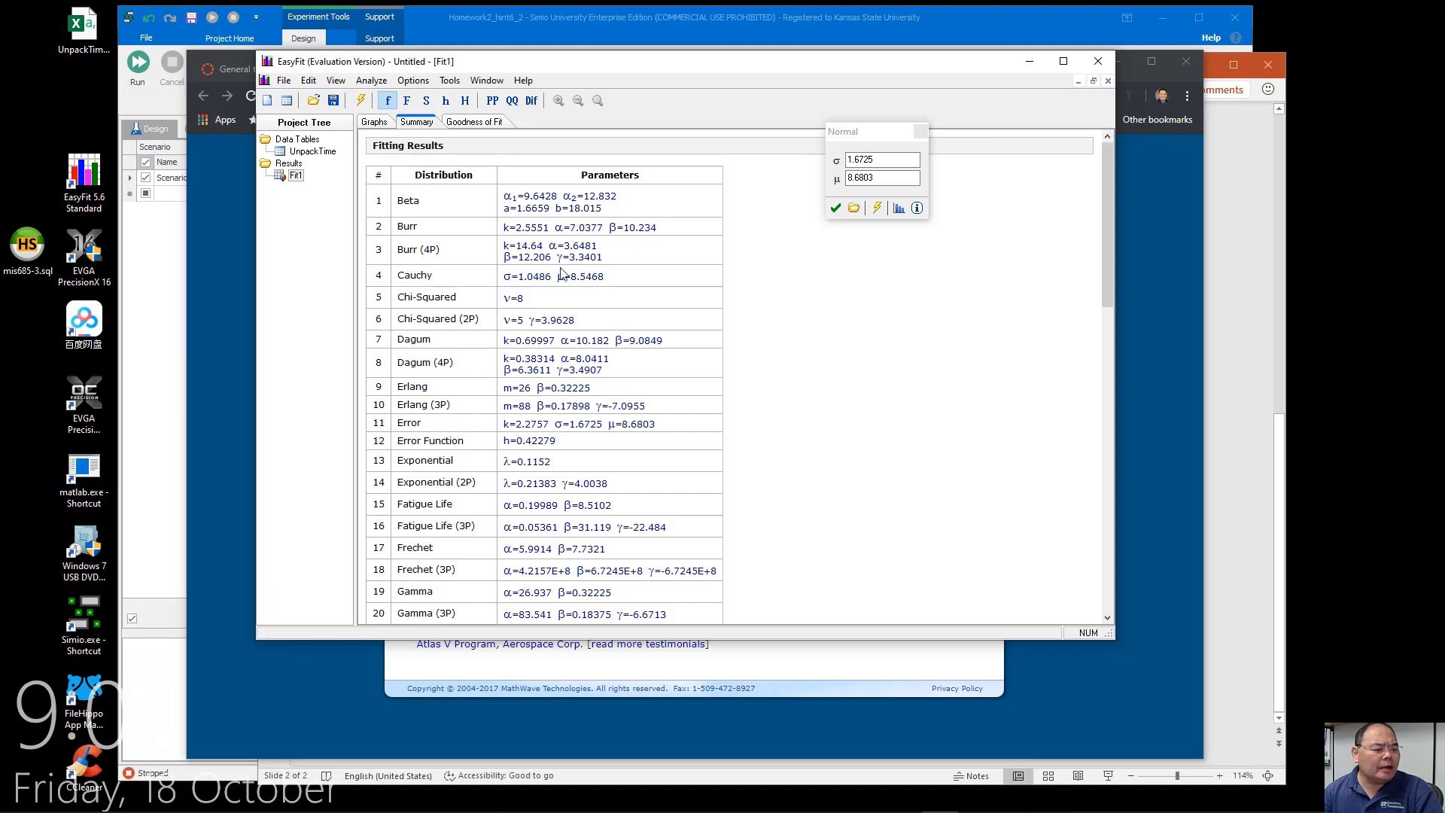
scroll(583, 385, "down", 5)
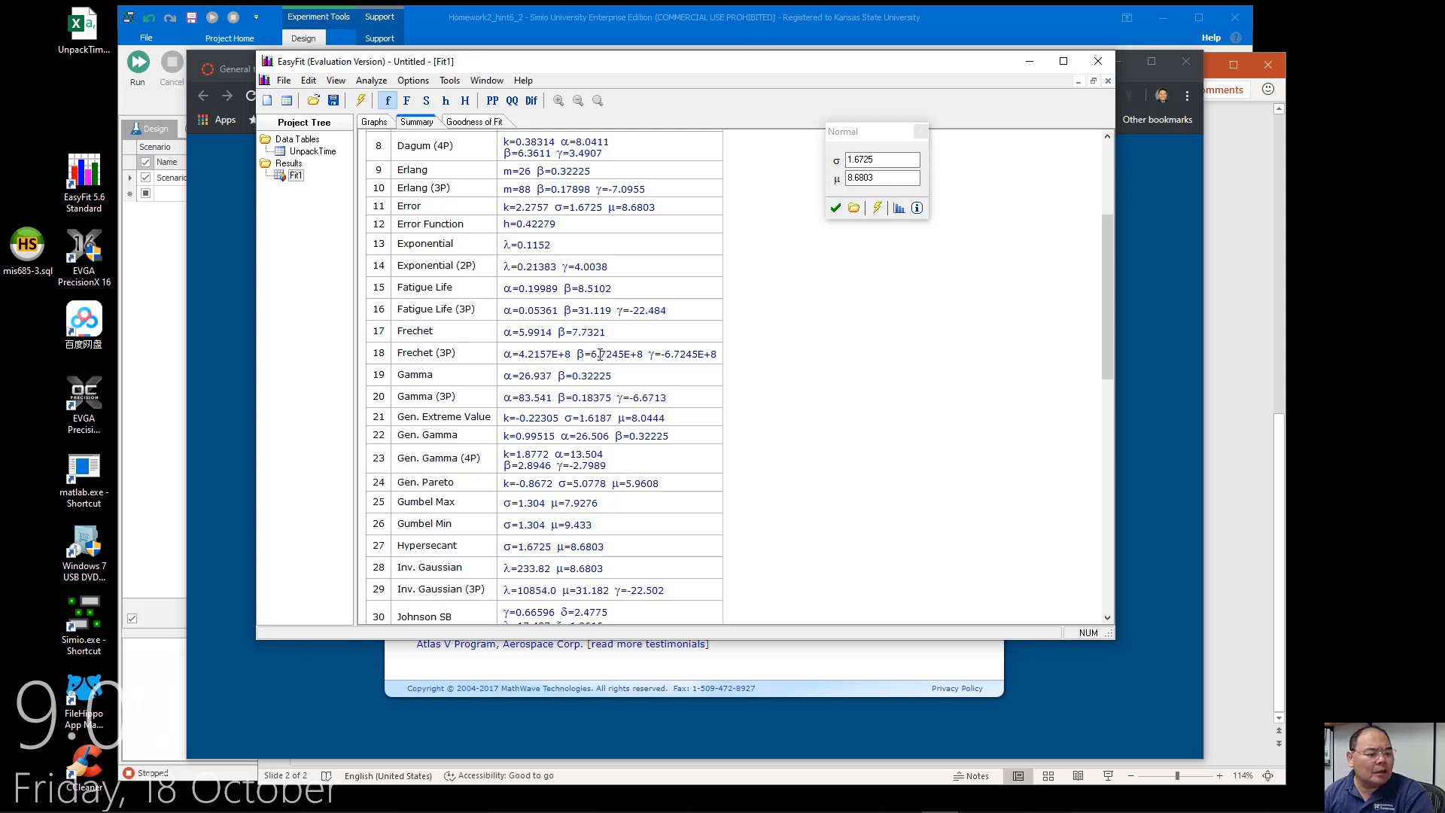
scroll(600, 353, "down", 3)
left_click_drag(1115, 342, 1112, 215)
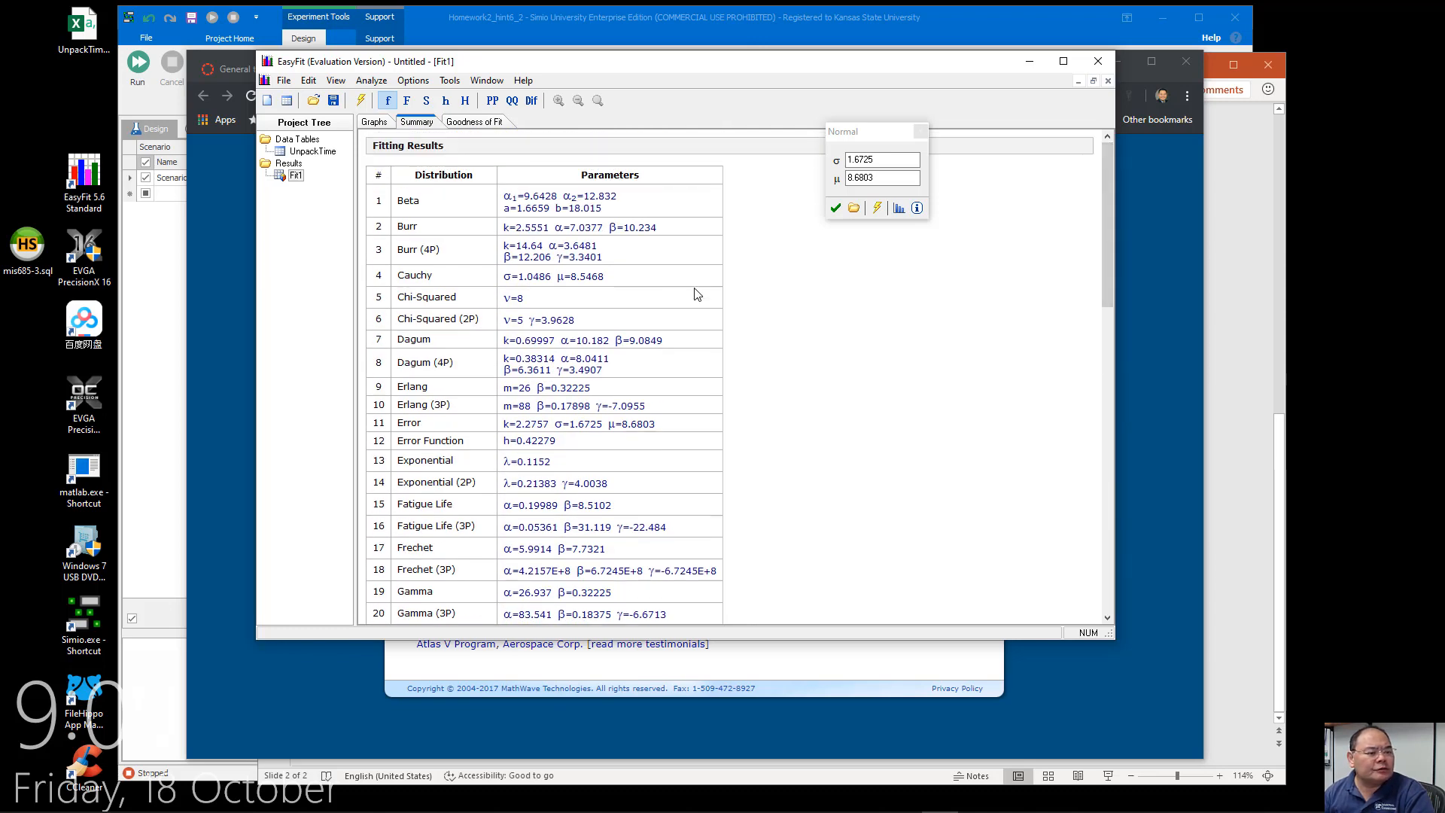
Show the goodness-of-fit summary and sort the distributions by Kolmogorov Smirnov rank and by Anderson Darling rank
left_click(487, 122)
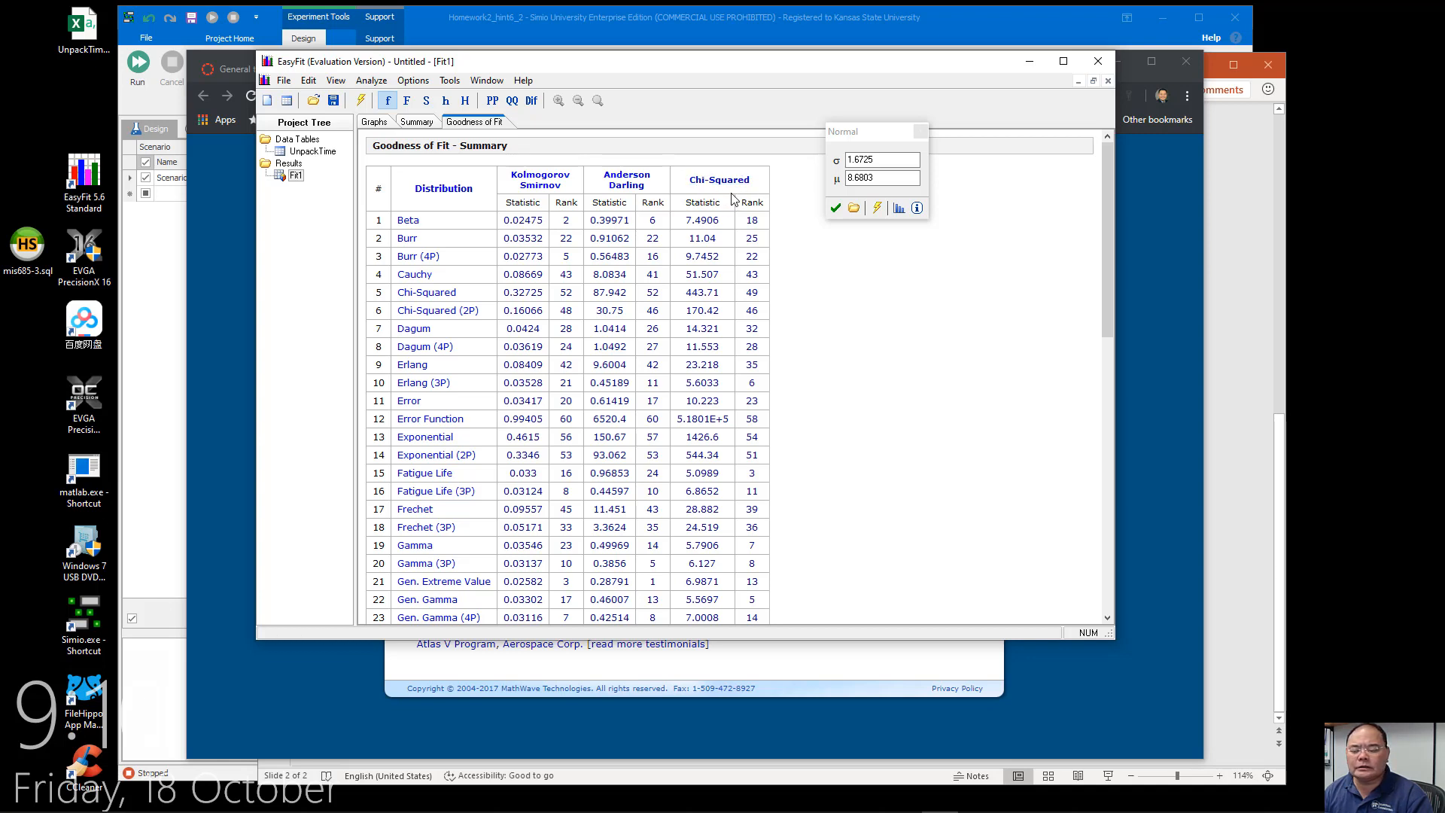
left_click(563, 178)
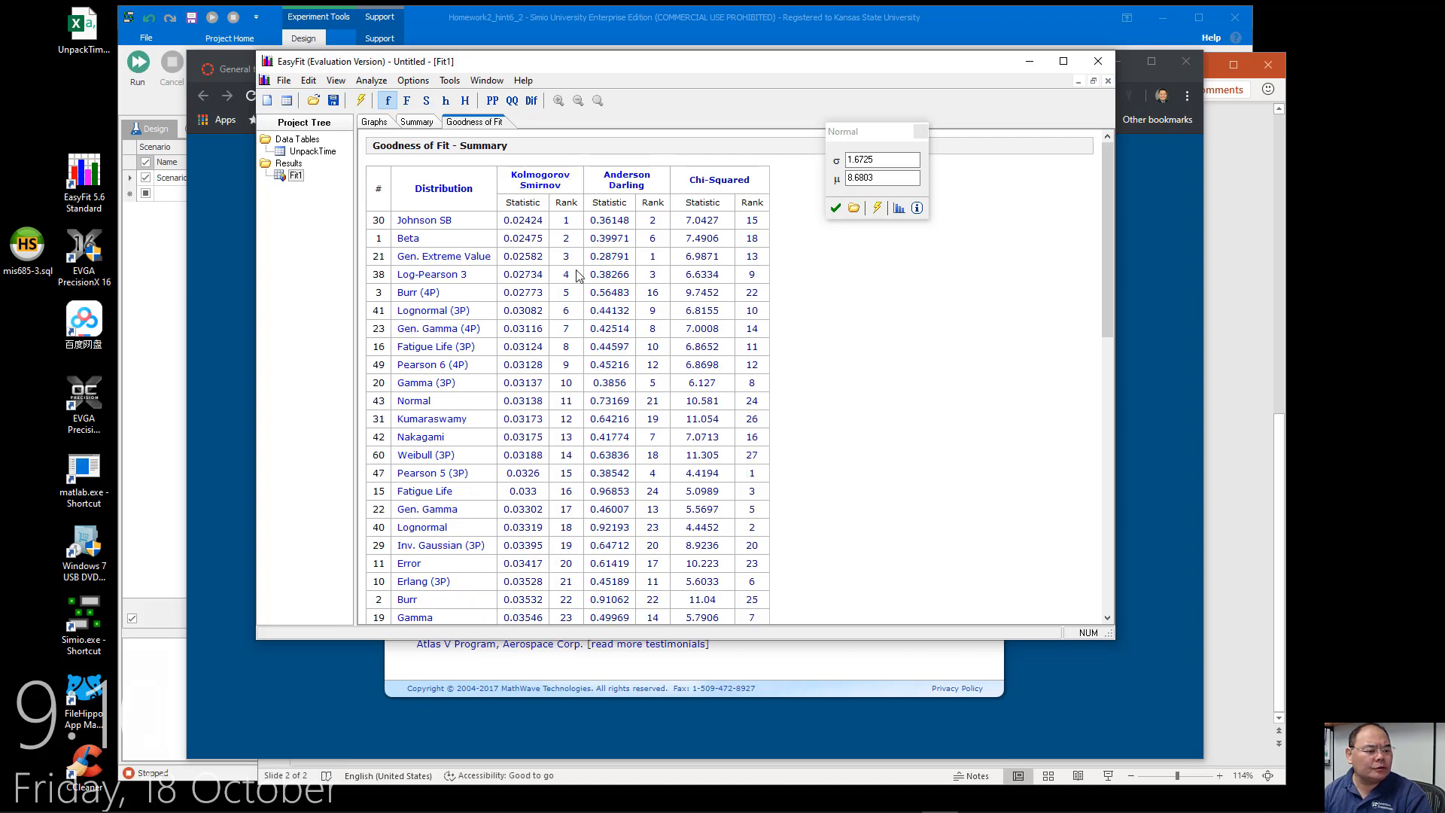
left_click(633, 185)
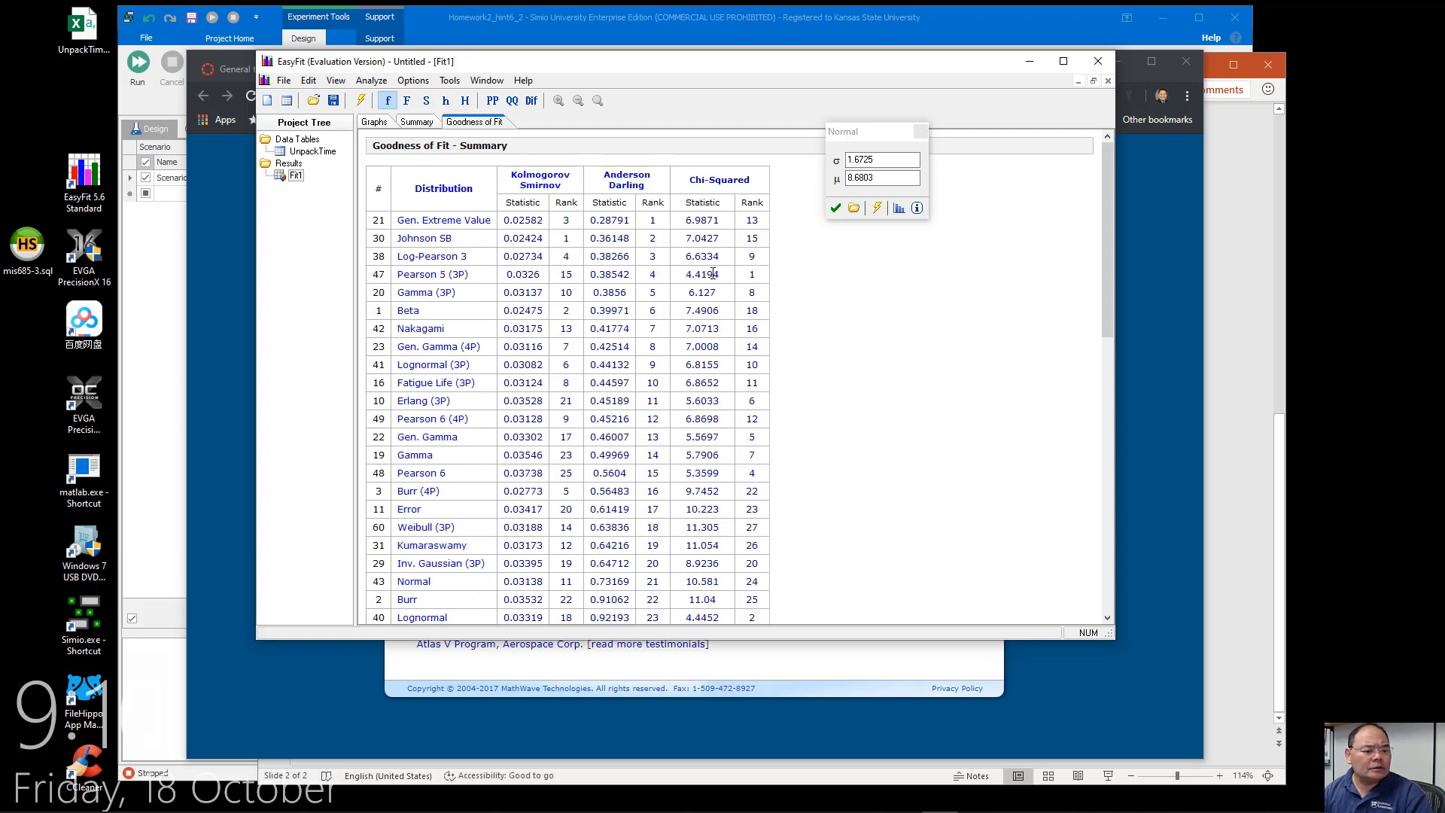
Sort the goodness-of-fit summary by Chi-Squared rank and by Kolmogorov Smirnov rank
left_click(721, 184)
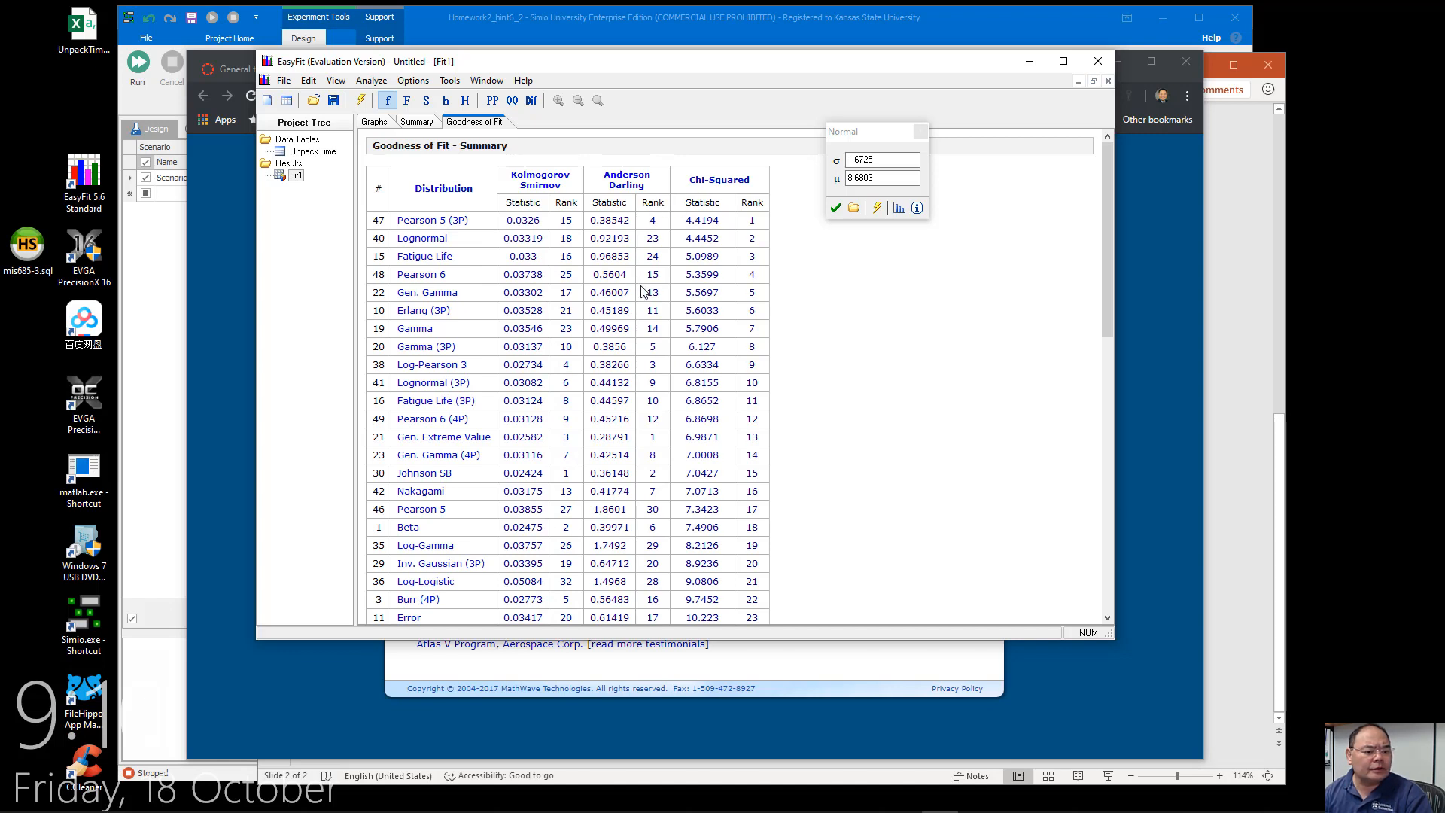
left_click(559, 195)
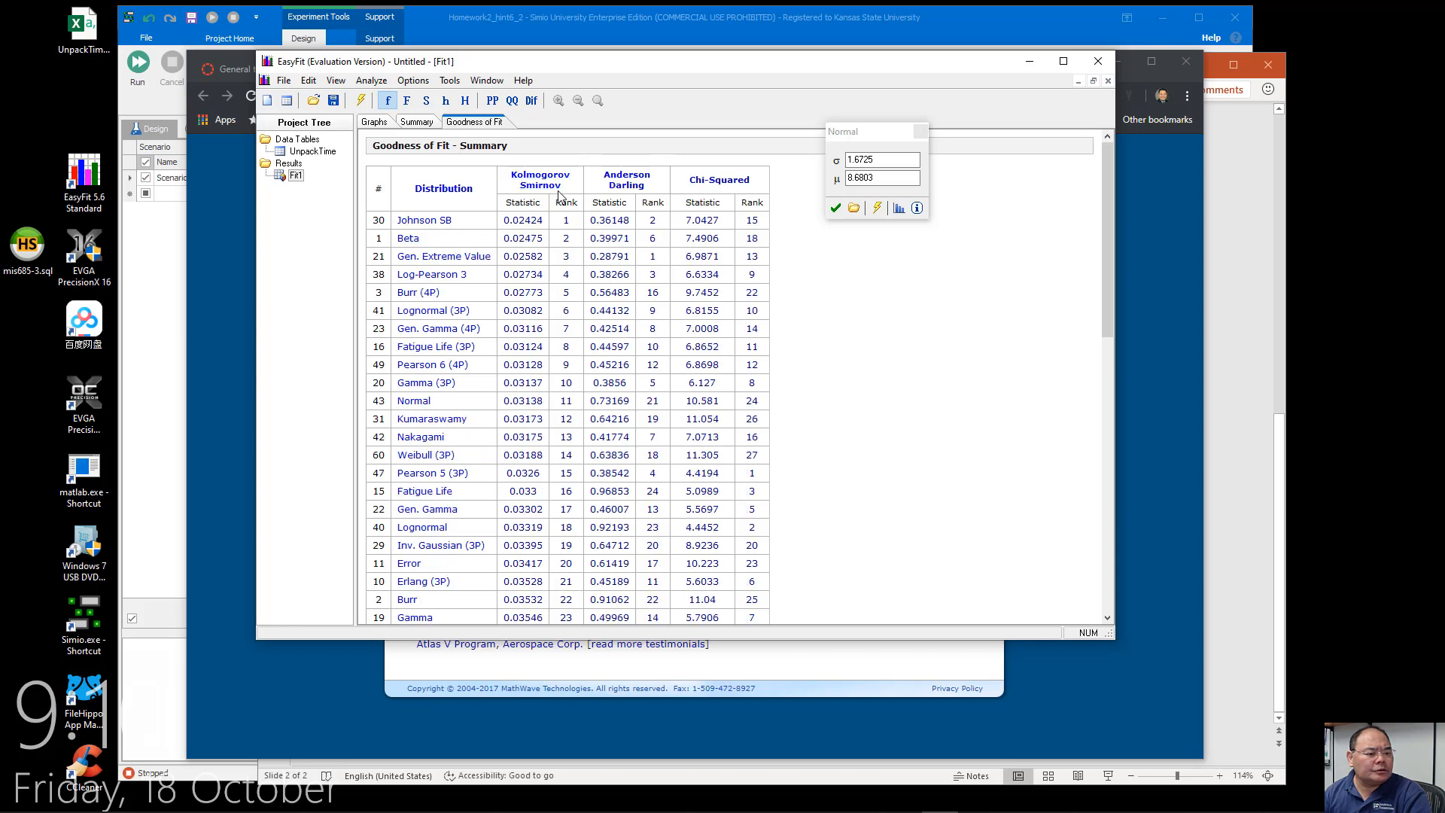
Review the goodness-of-fit details for Johnson SB and Beta, returning to the summary table after each
left_click(435, 222)
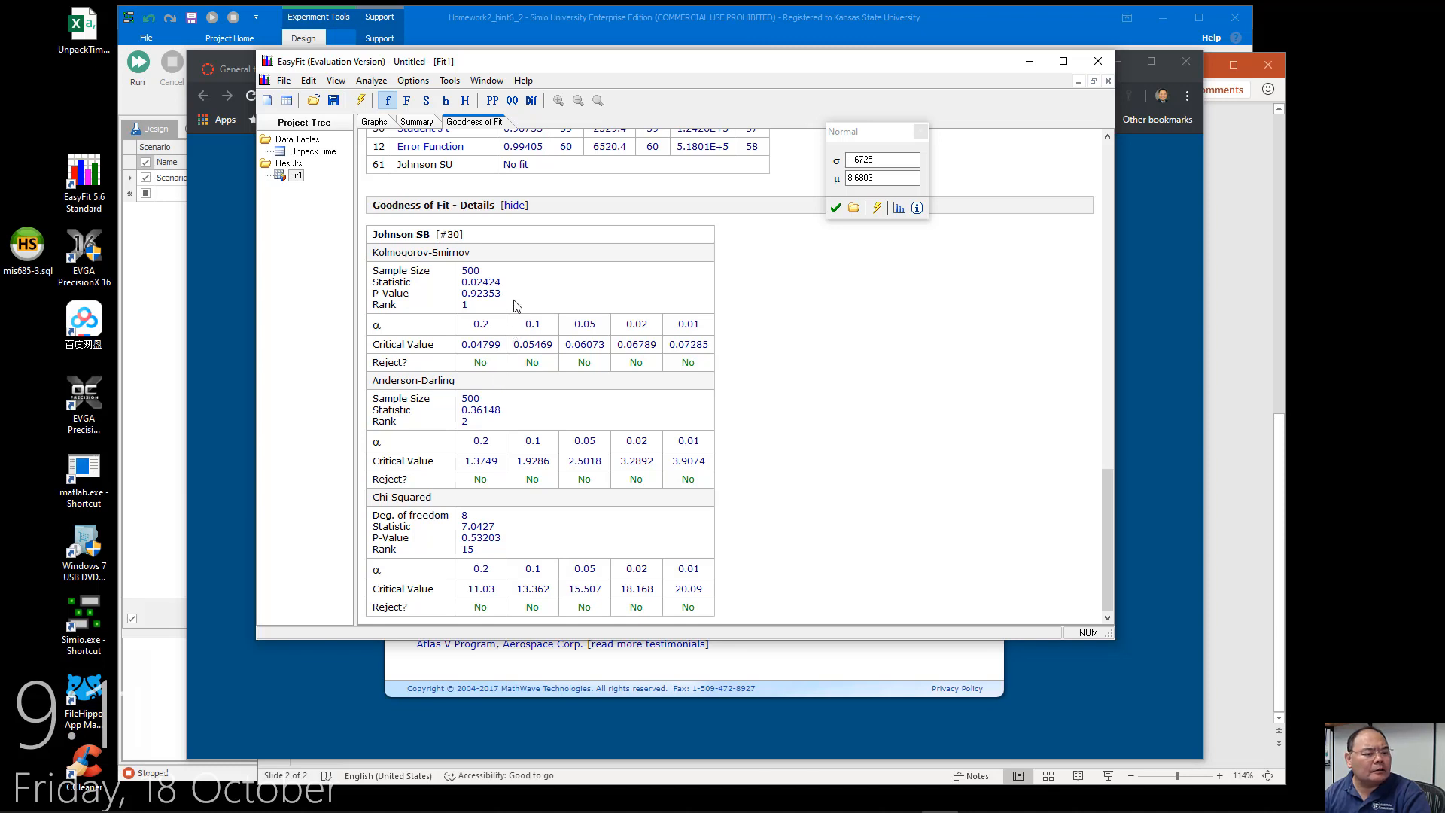
scroll(535, 252, "up", 2)
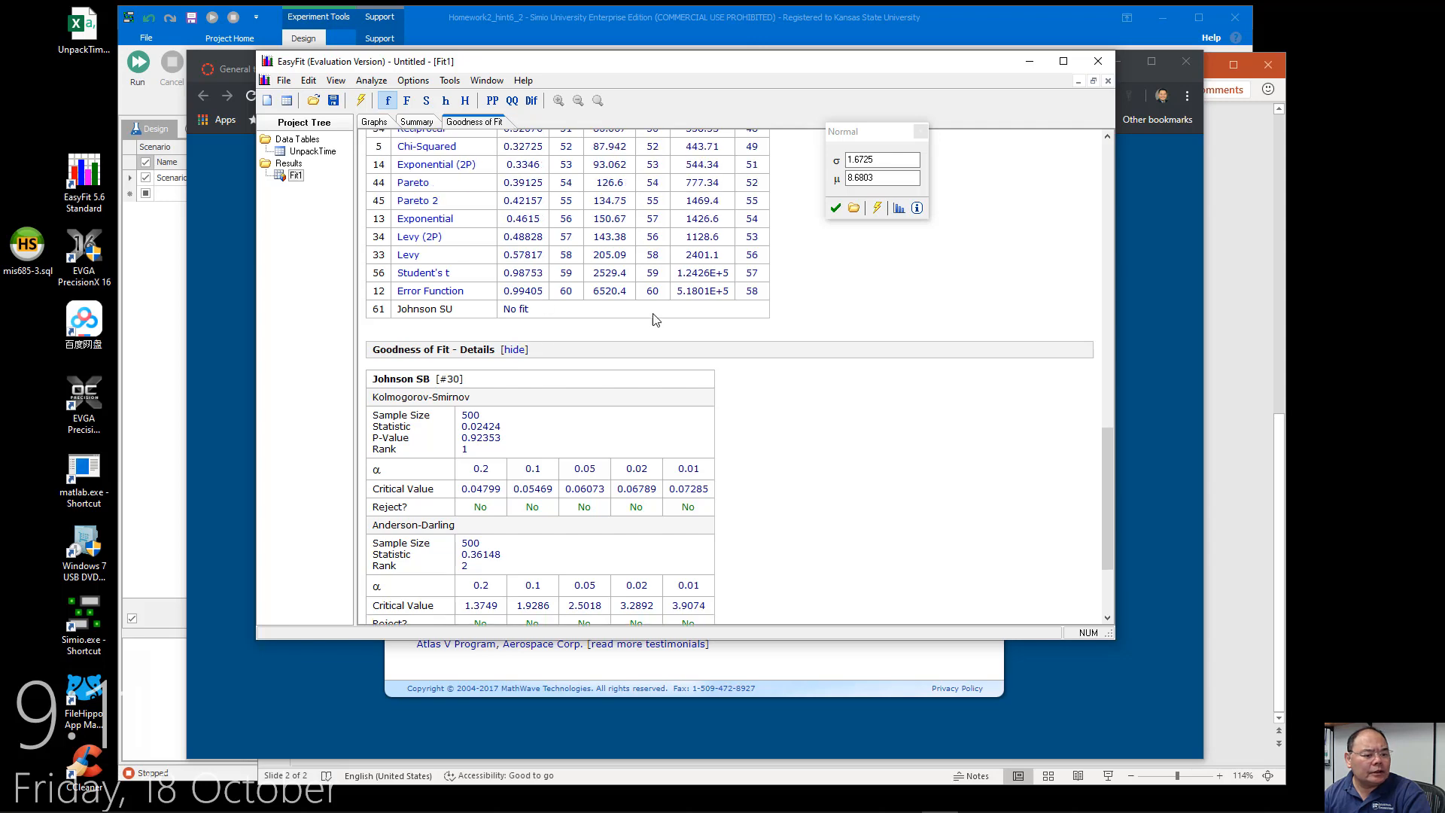
left_click_drag(1104, 432, 1110, 138)
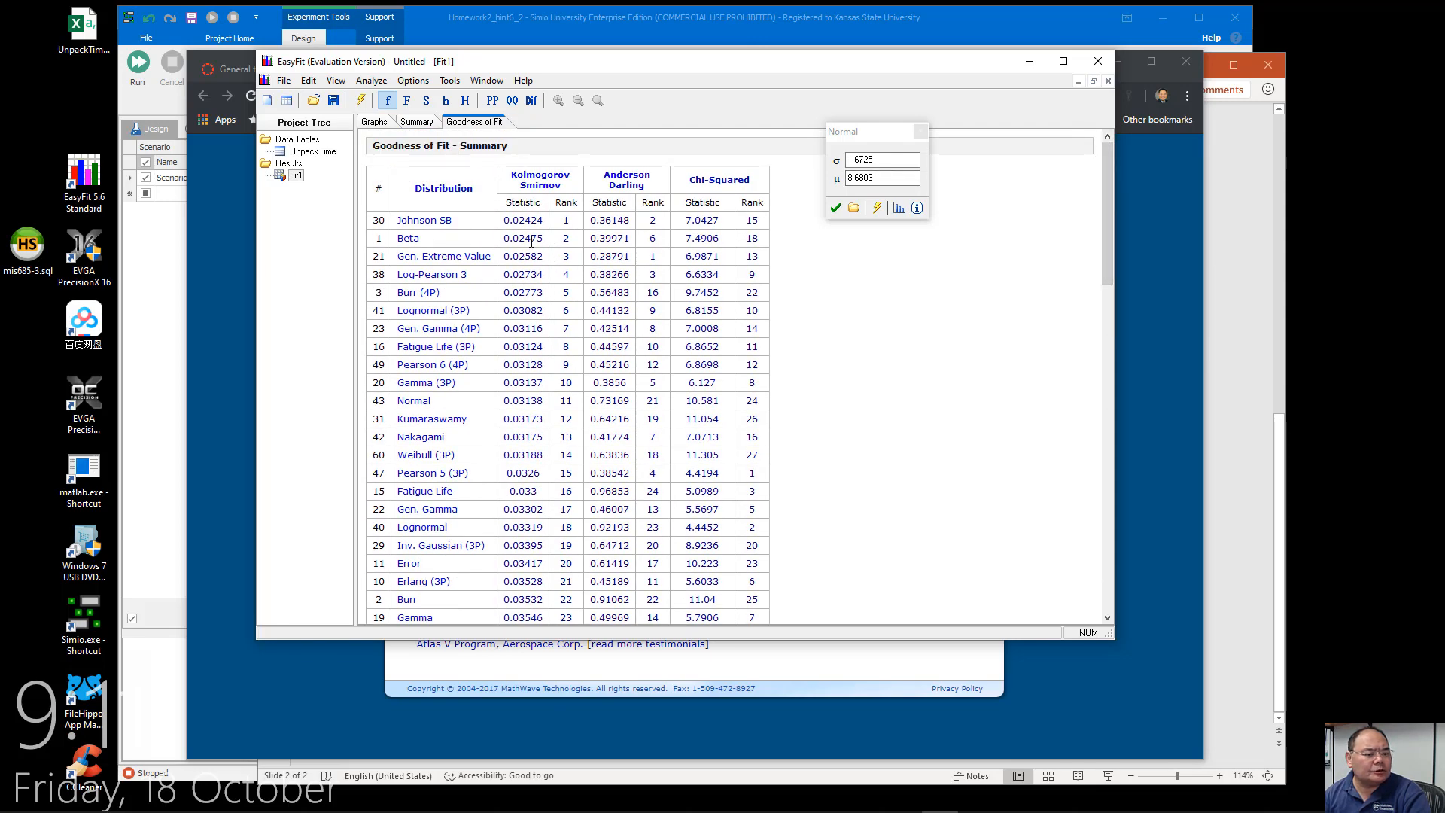
left_click(408, 239)
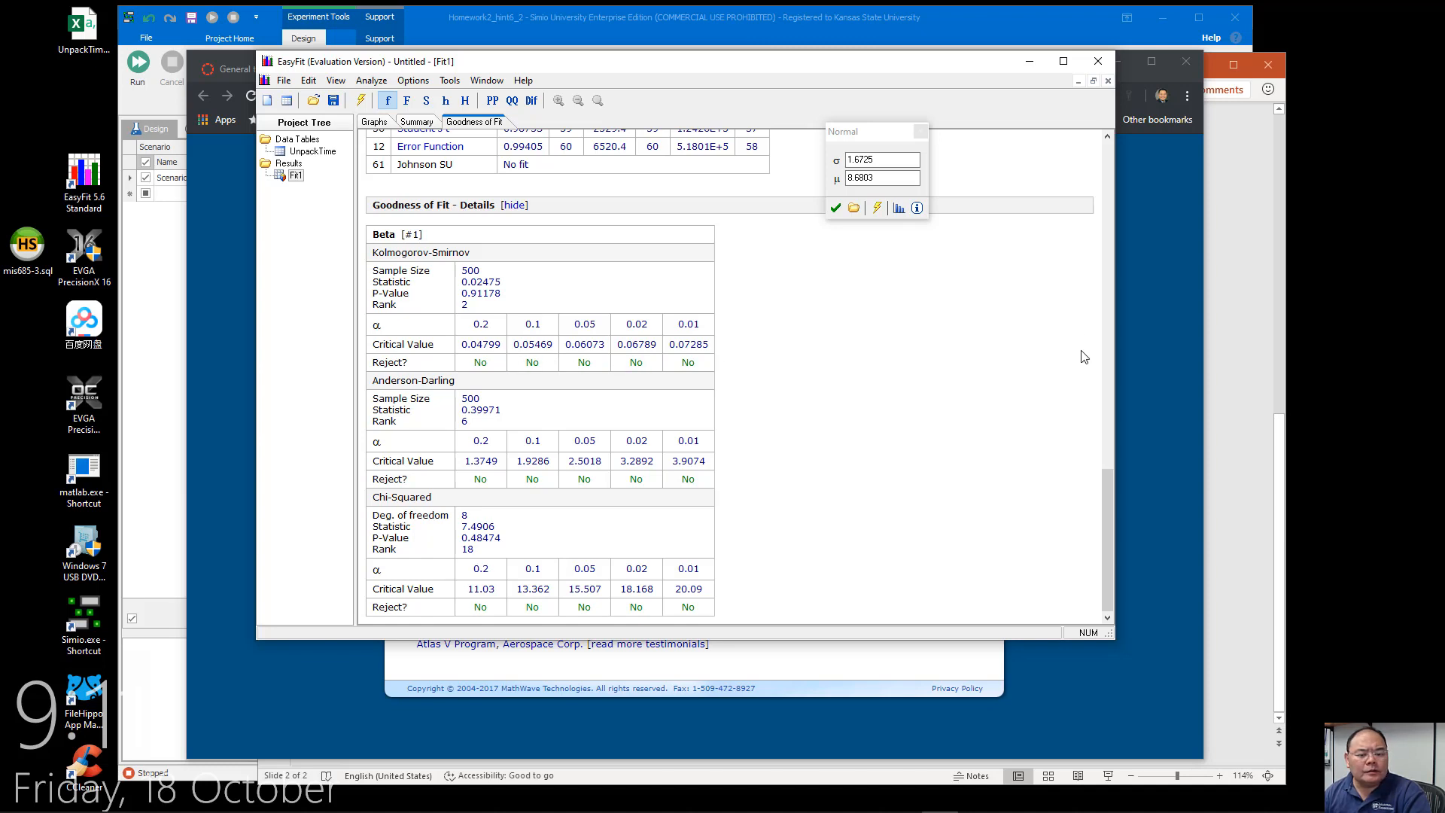
left_click_drag(1112, 471, 918, 142)
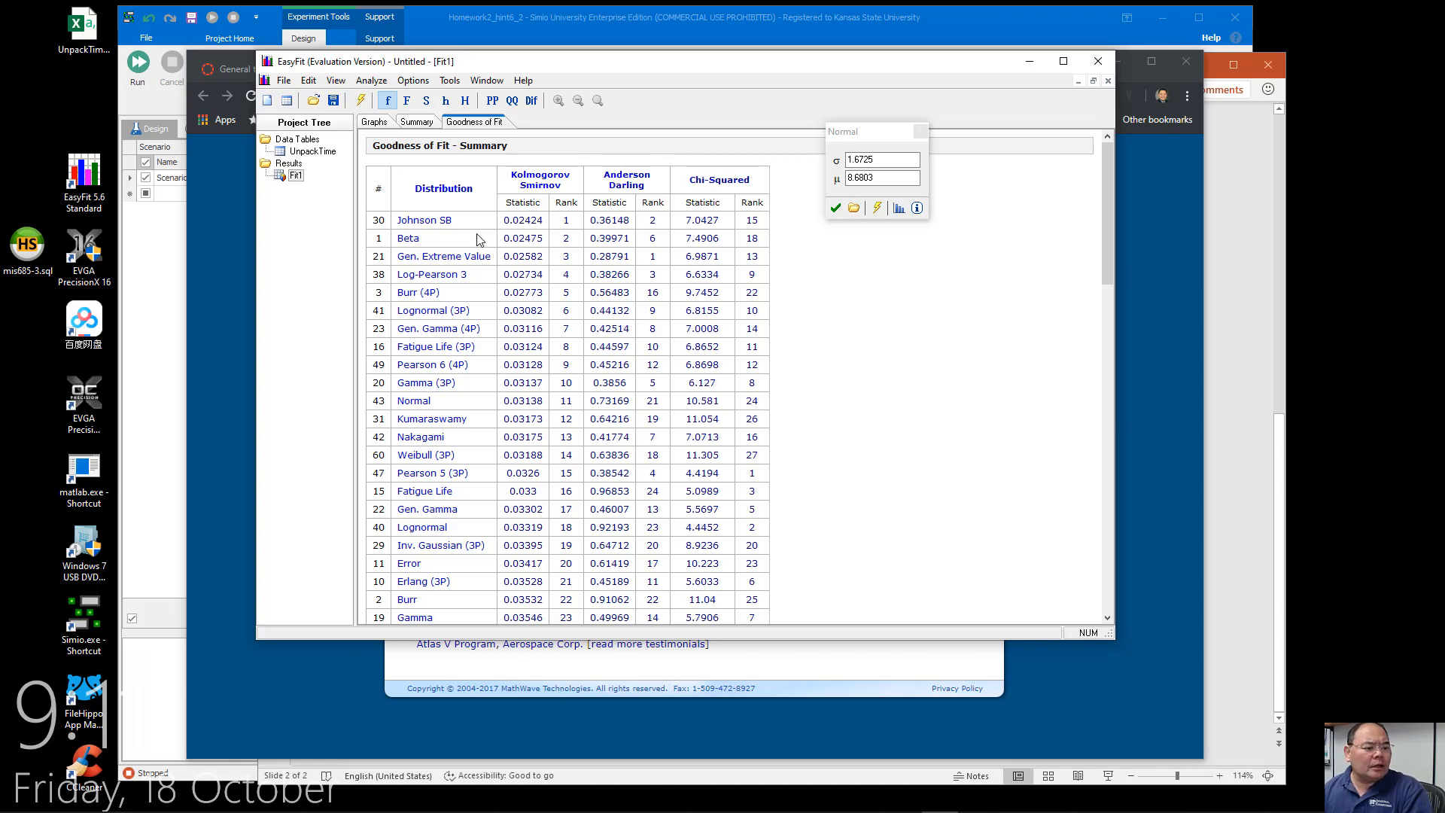
Copy the Beta distribution's α1 value, 9.6428, from the summary of fitted parameters
left_click(413, 124)
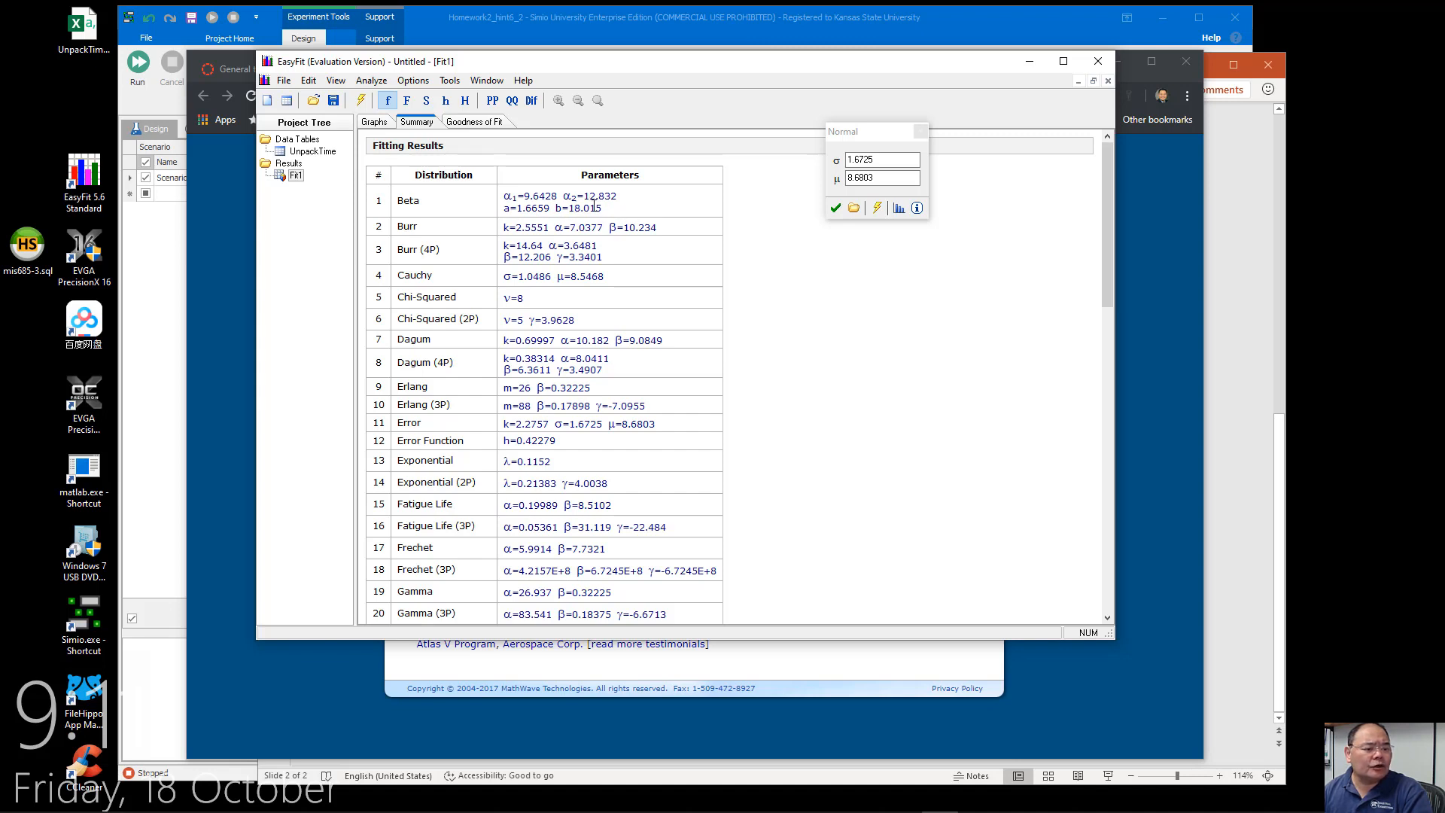
left_click_drag(558, 197, 525, 196)
key("ctrl+c")
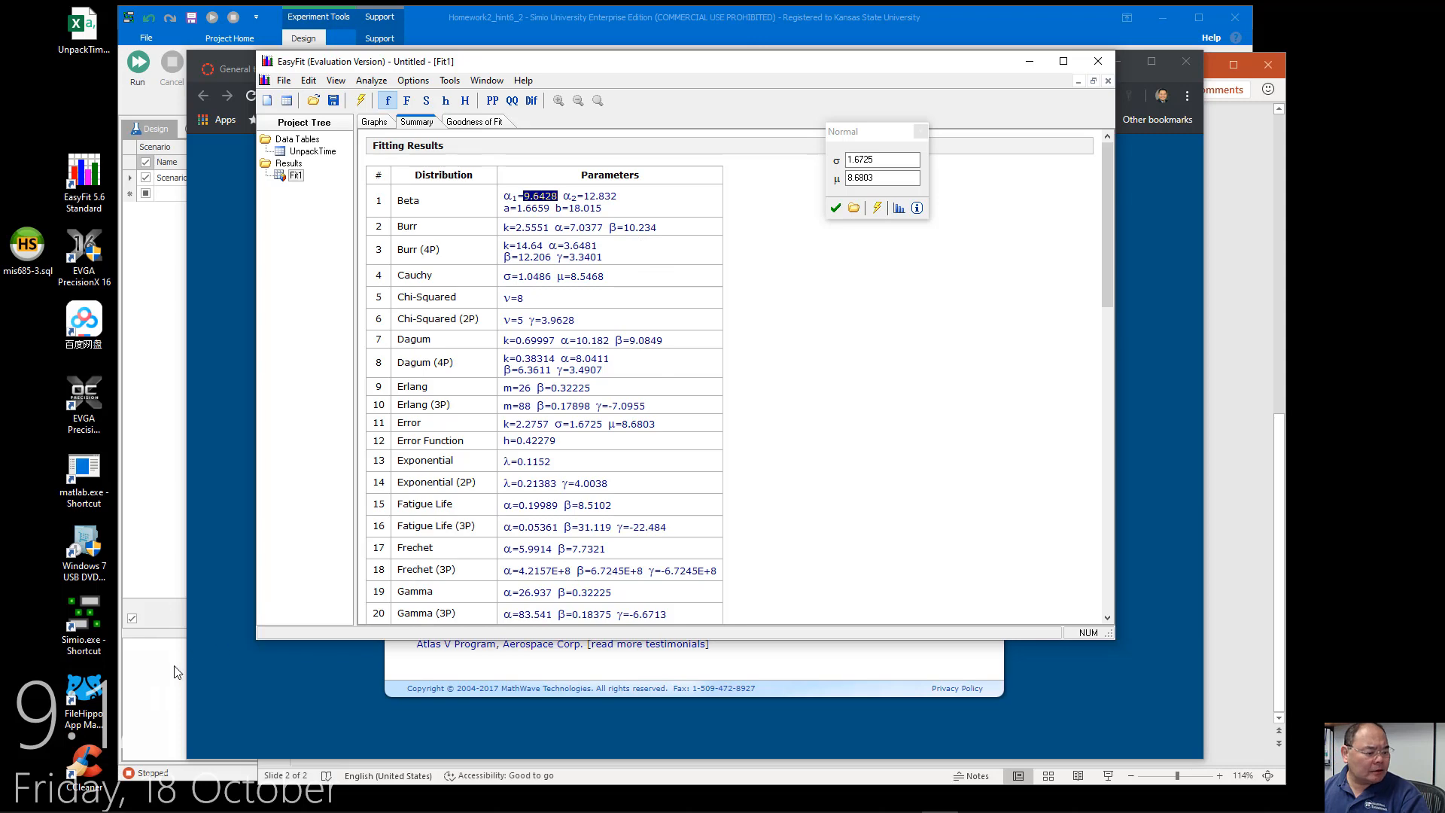
Switch to Simio and, in the Model, enter Random.Beta(alpha1, alpha2) as the IncomingInspection server's Processing Time expression
left_click(247, 630)
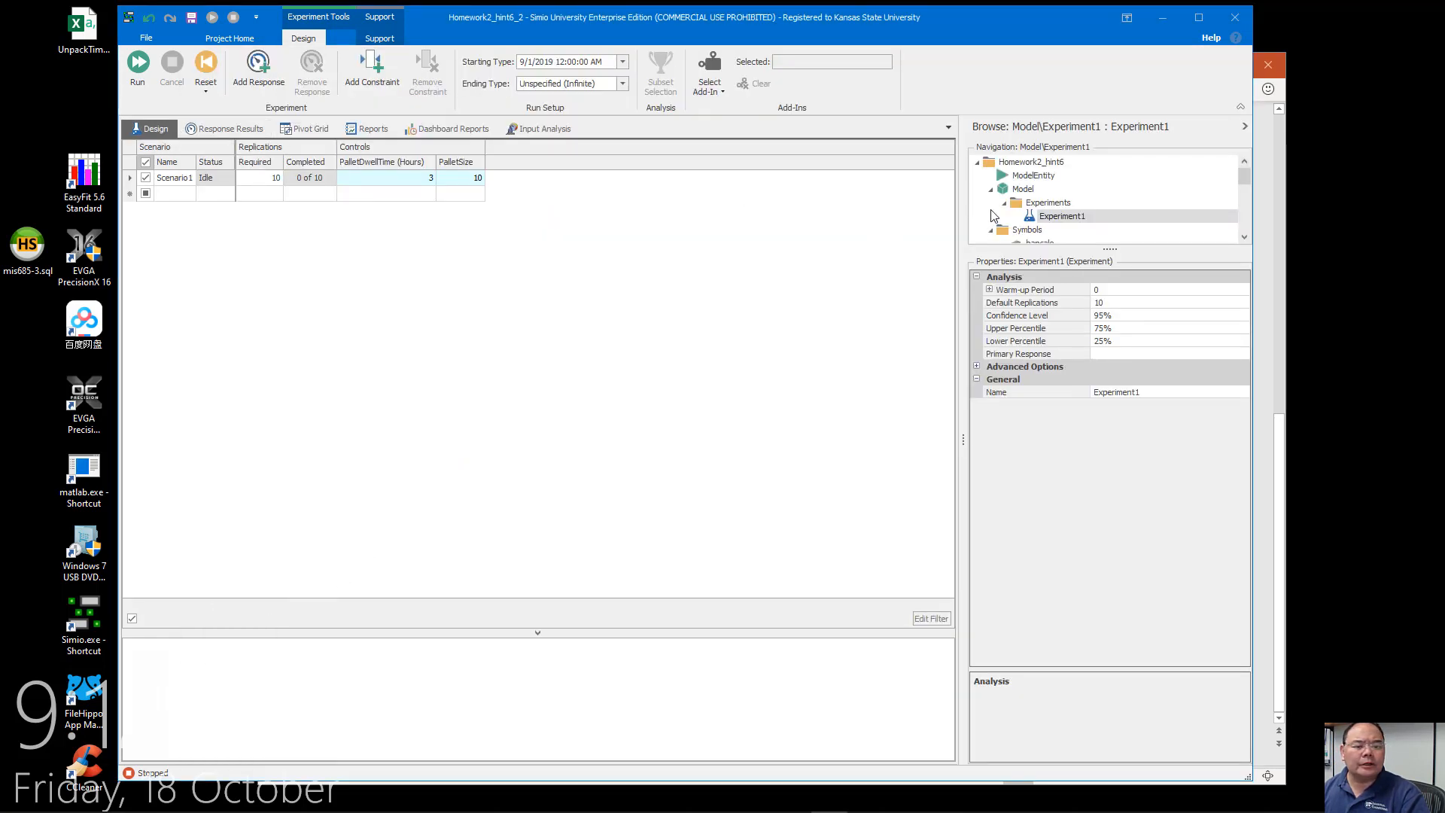
left_click(1021, 188)
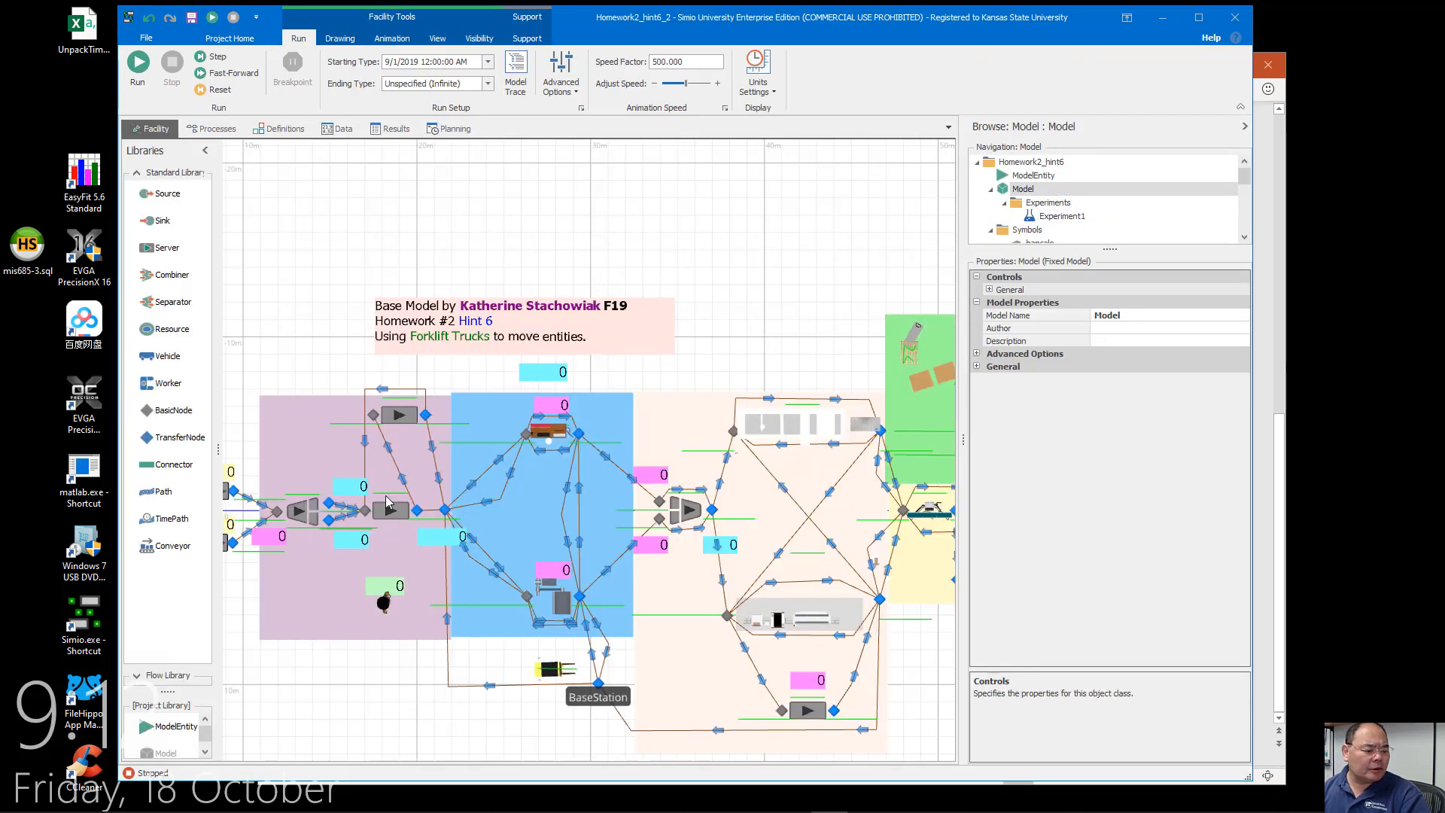
left_click(392, 512)
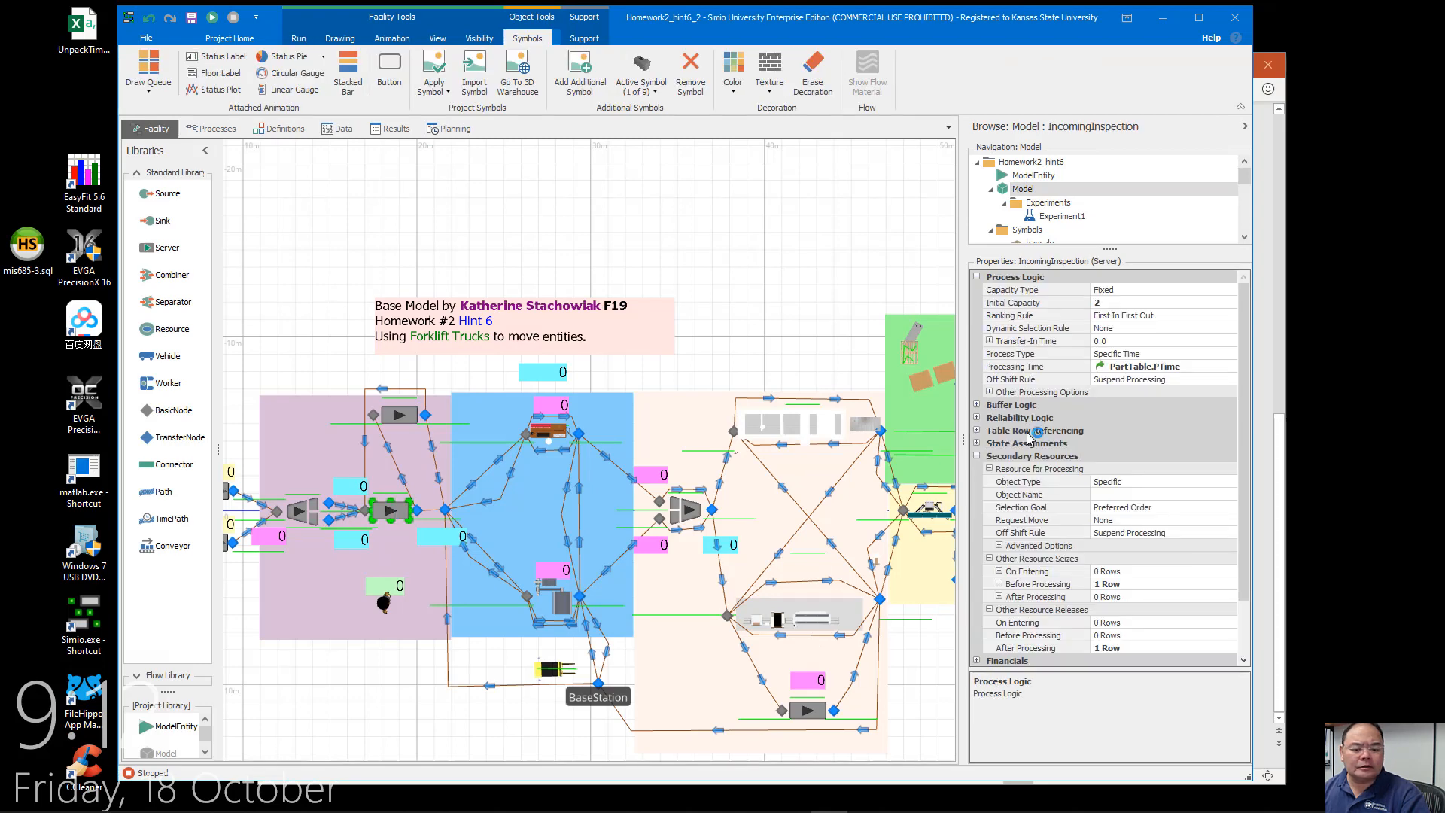
left_click(1189, 368)
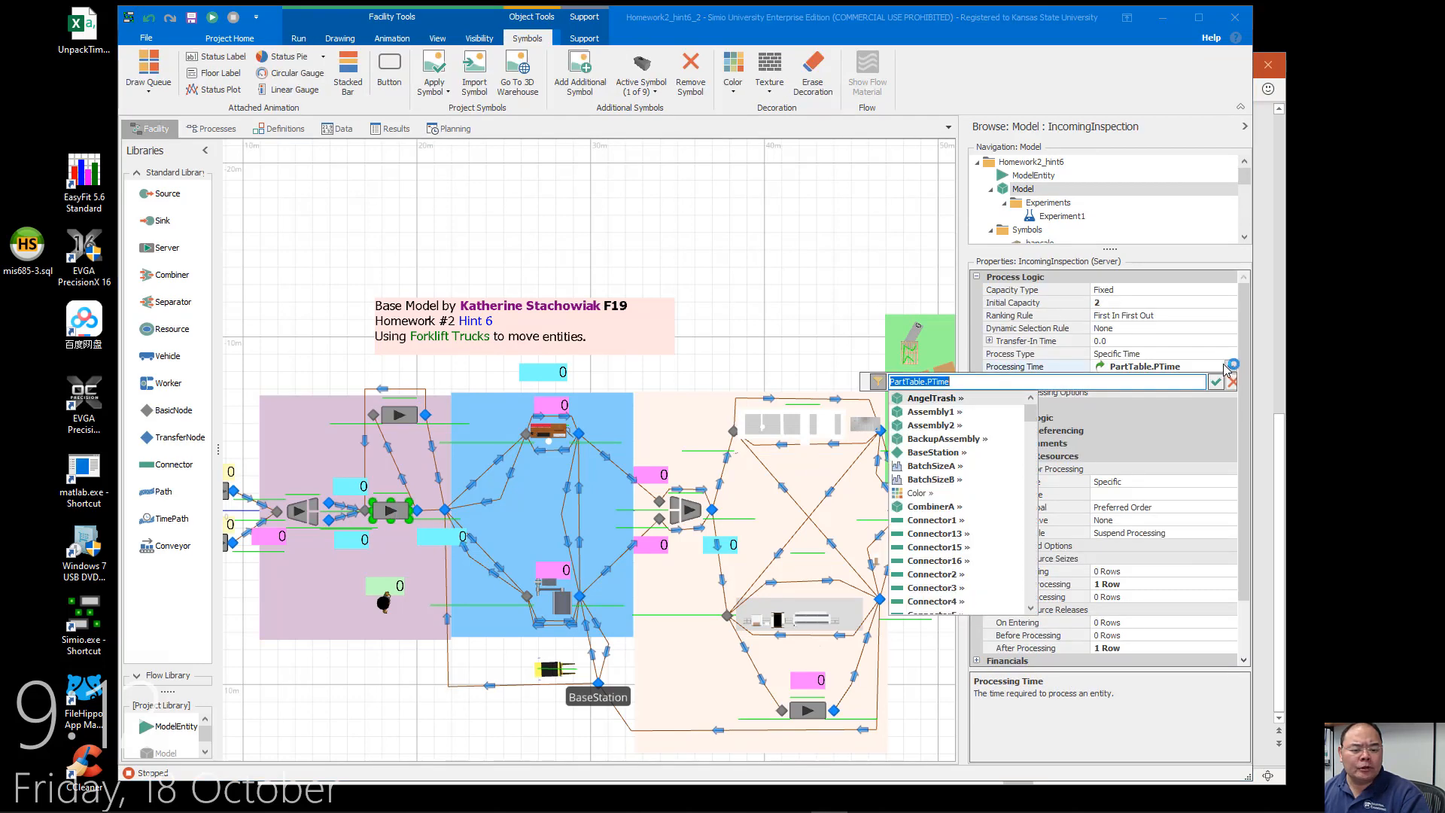
left_click(1213, 369)
type("R")
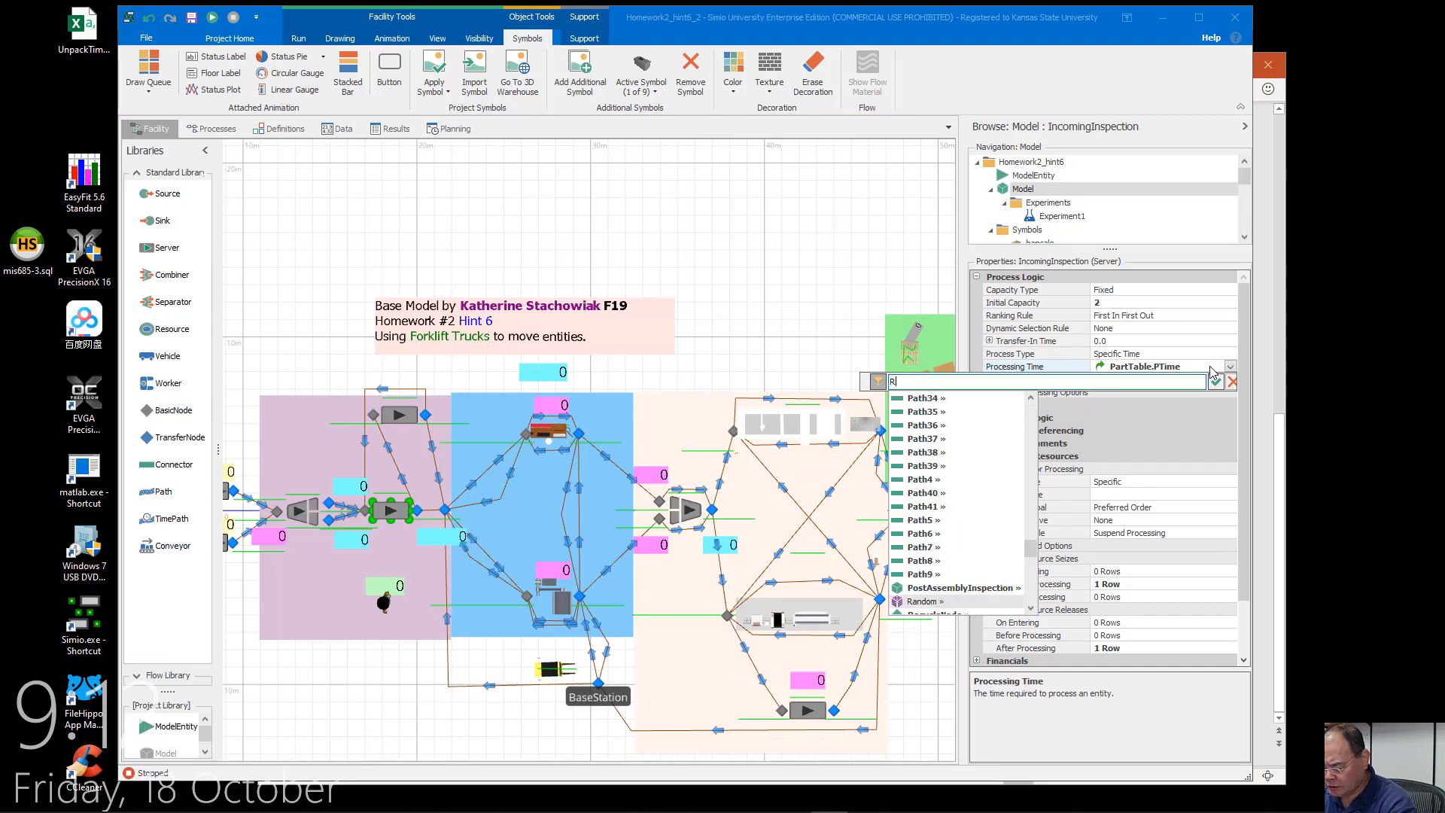
type("an")
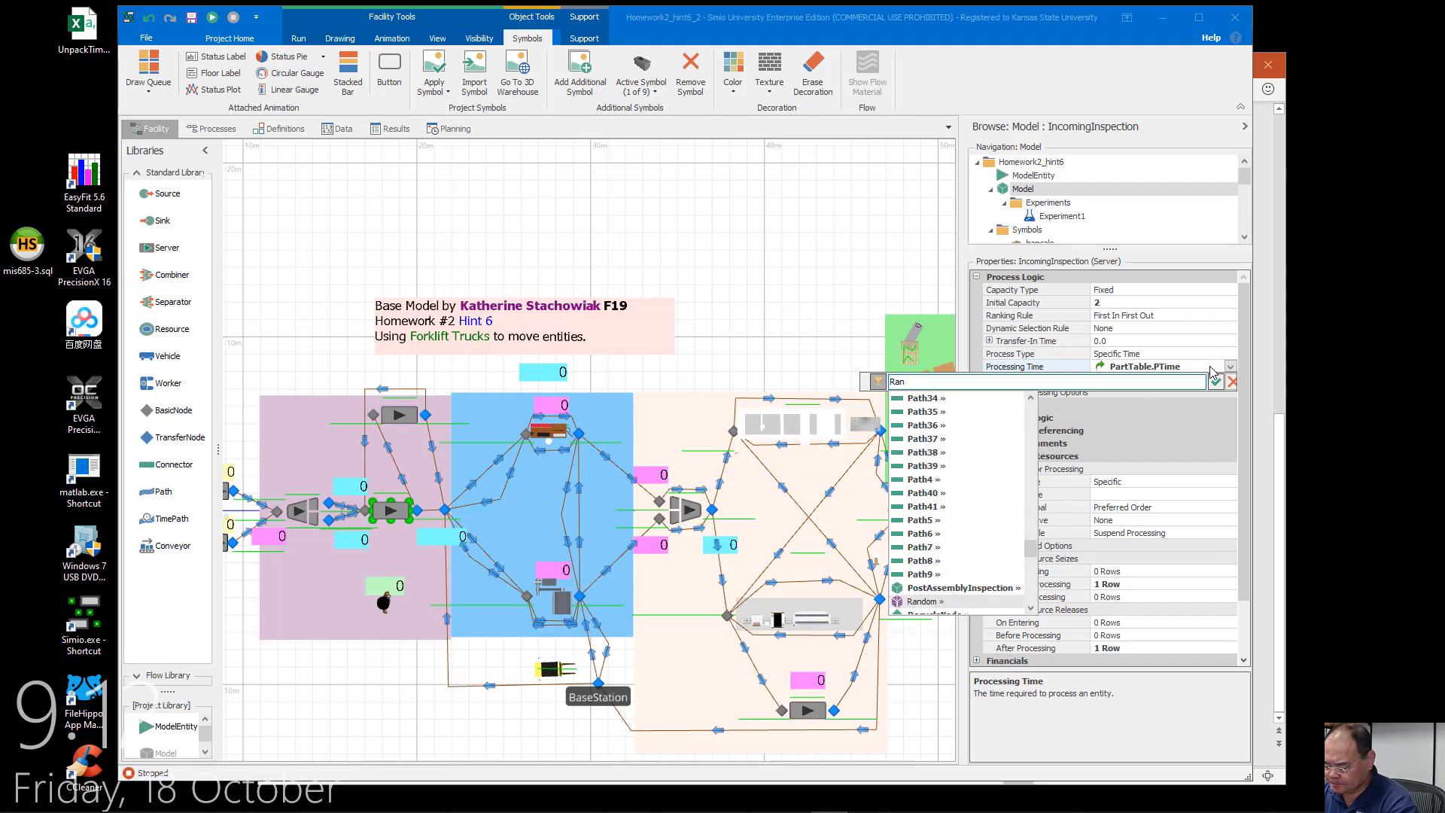
type("dom.Be")
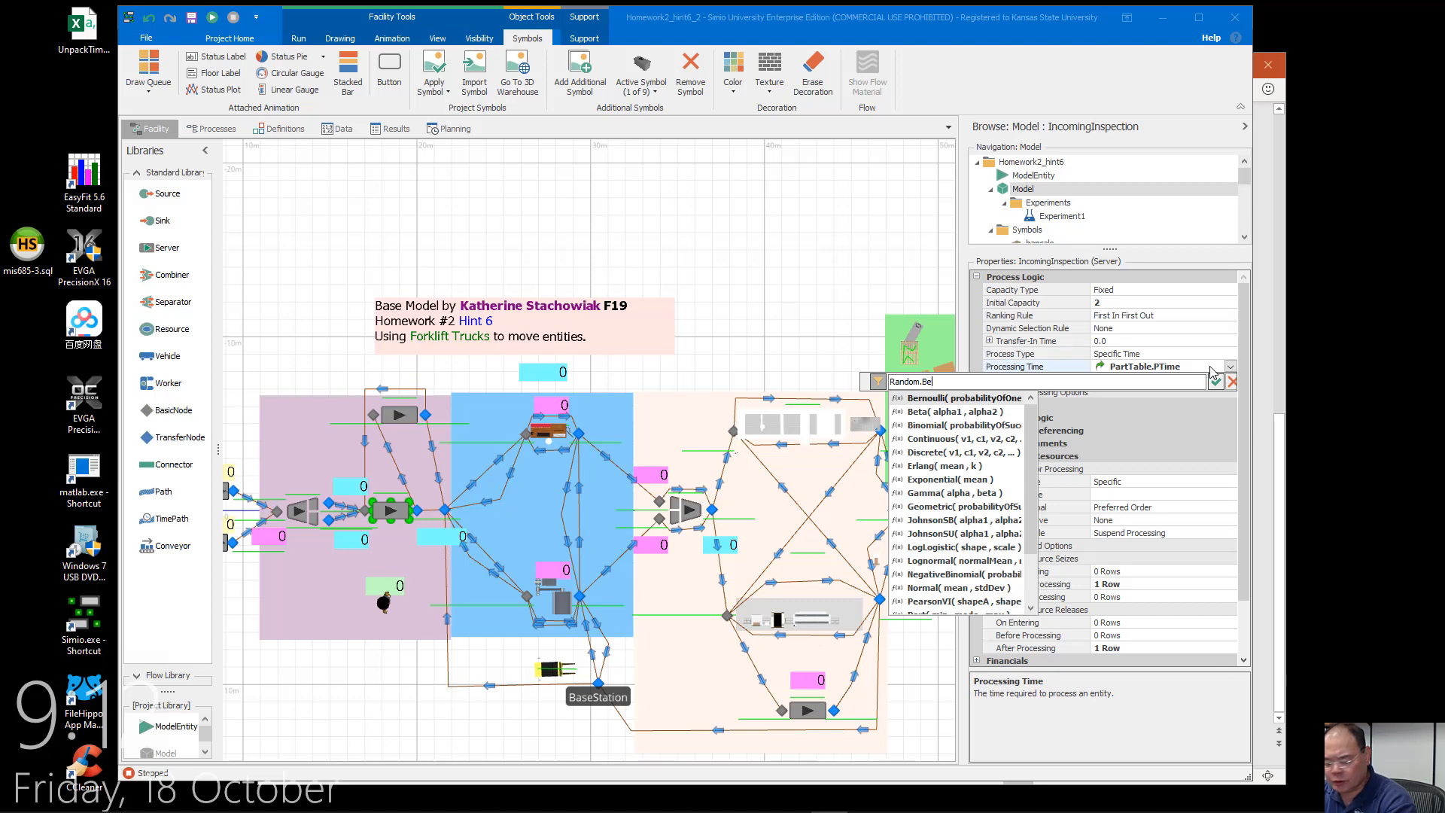
type("t")
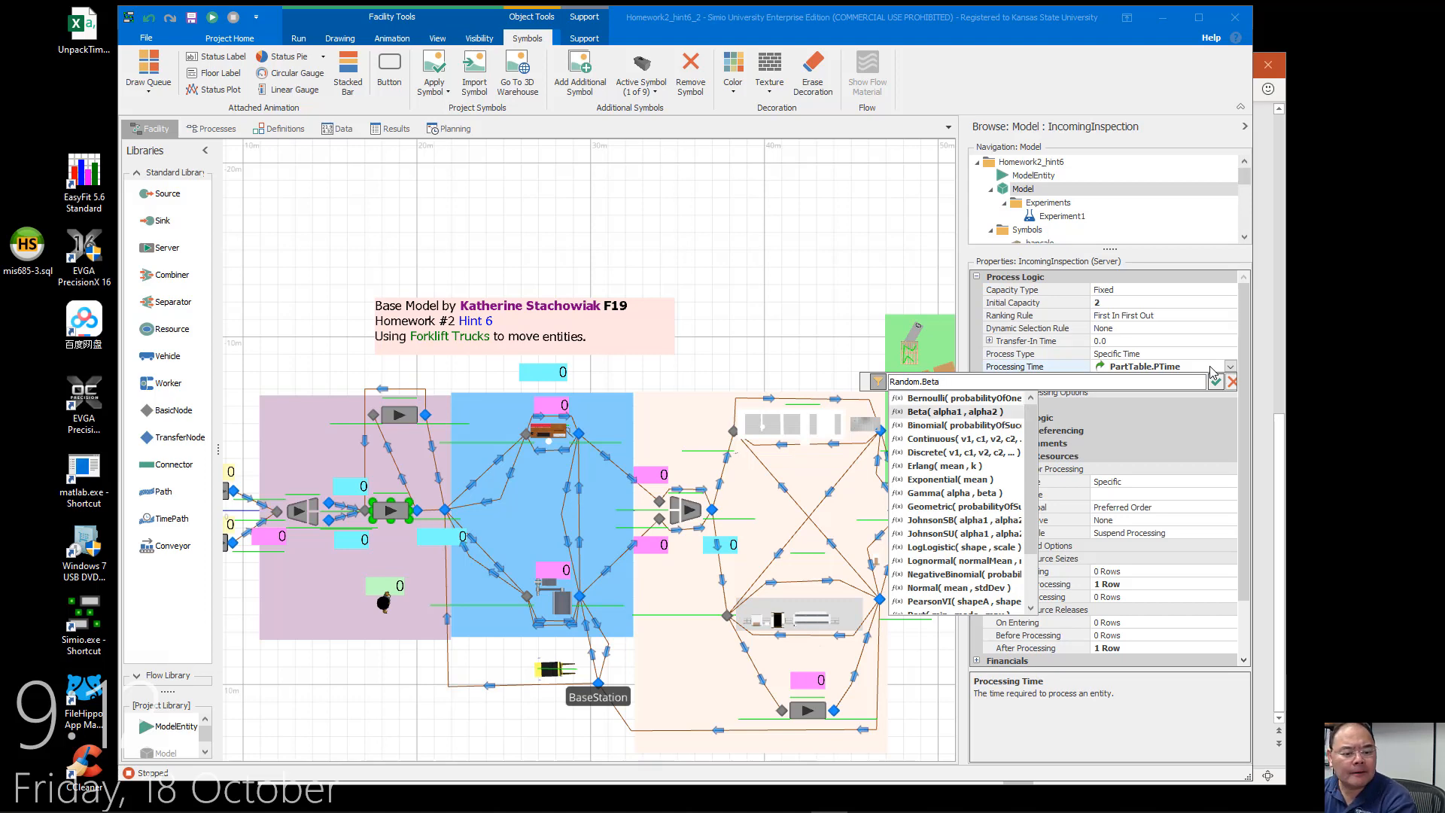
type("a")
key("Tab")
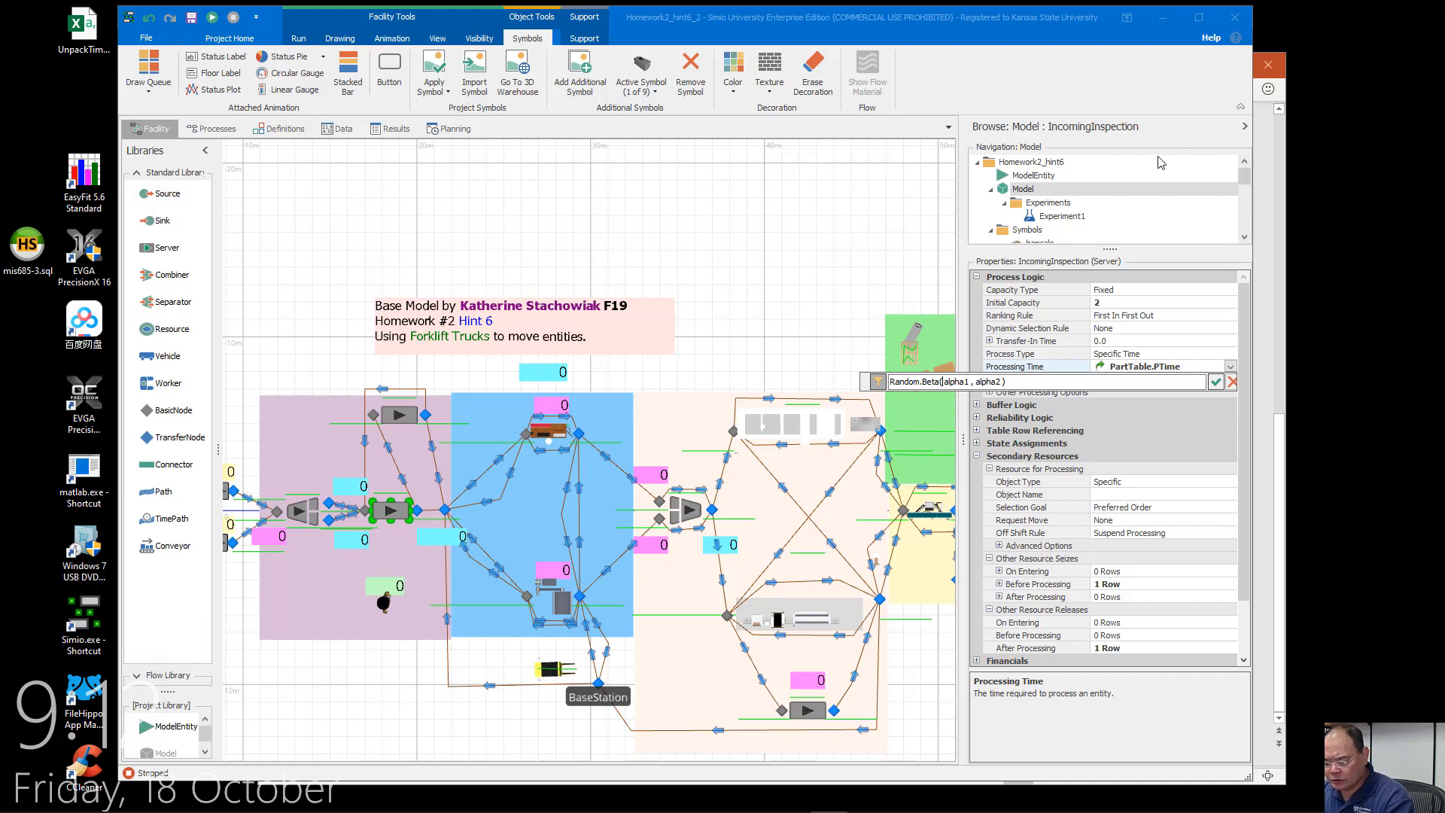
Replace the alpha1 placeholder in the Random.Beta expression with the copied value 9.6428
key("ctrl+v")
key("Delete")
key("Delete")
key("Delete")
key("Delete")
key("Delete")
key("Delete")
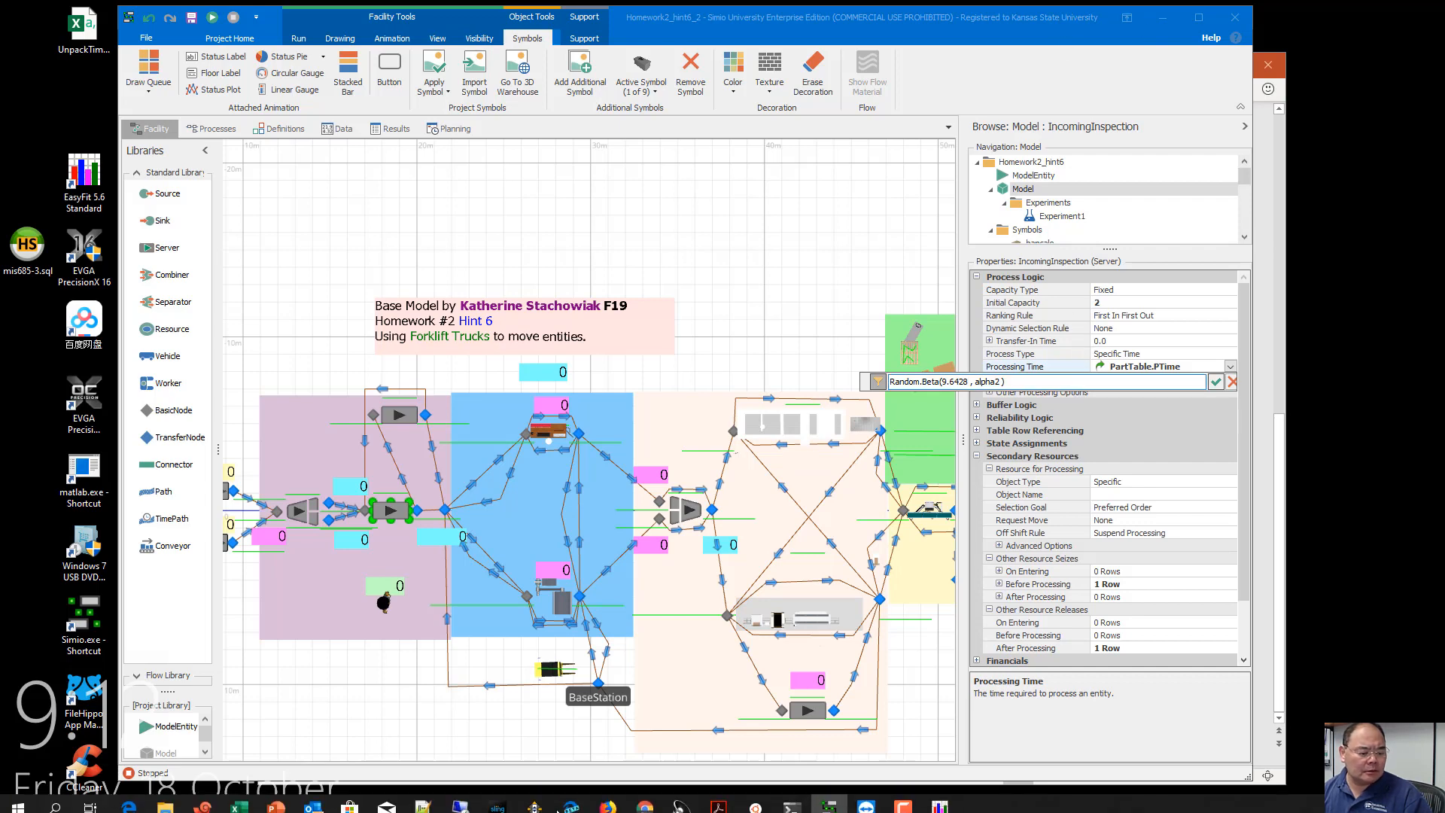
Copy Beta's α2 value, 12.832, from EasyFit and paste it over the alpha2 placeholder in Simio's Processing Time expression
left_click(939, 797)
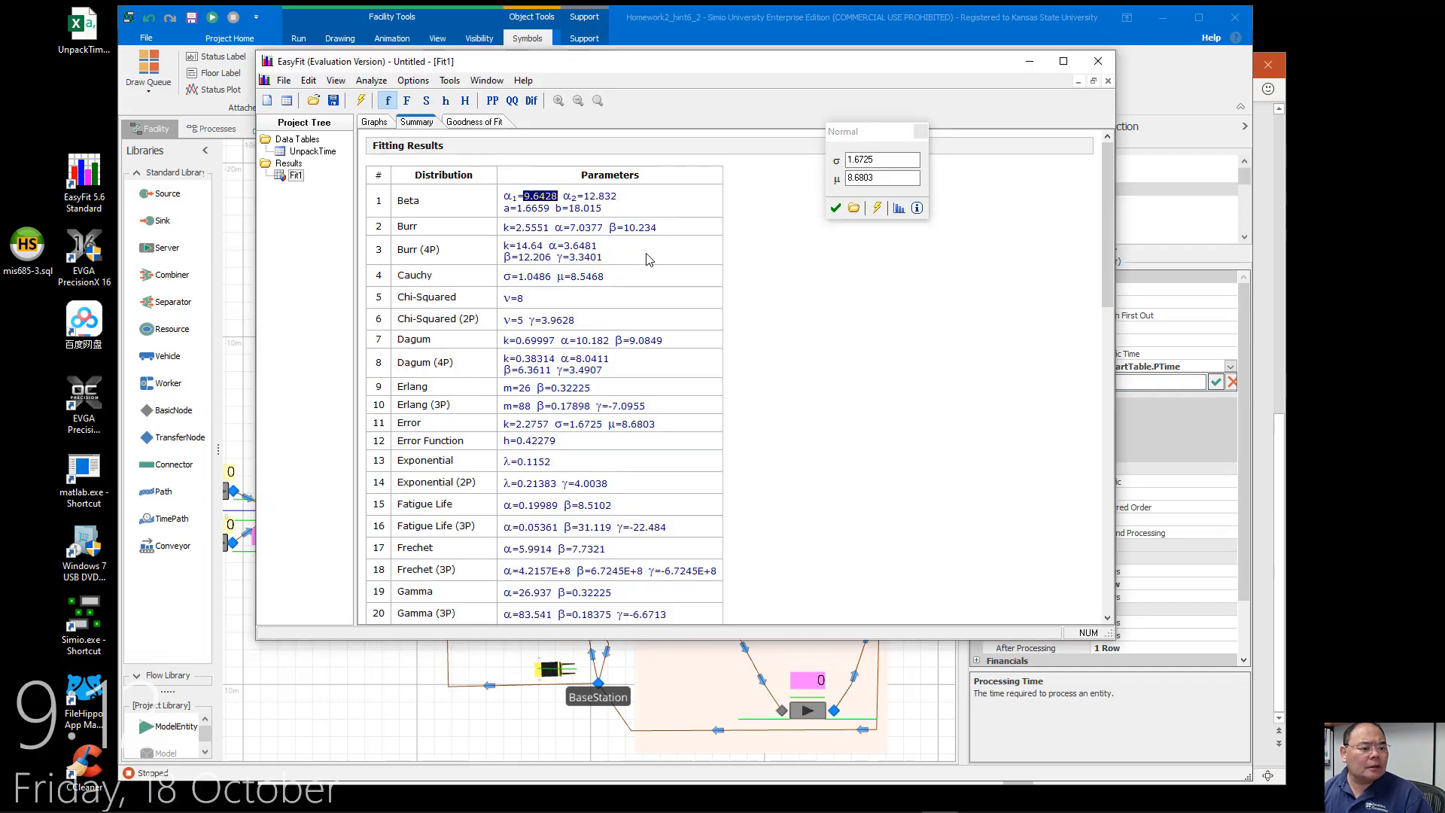
left_click_drag(619, 196, 589, 188)
key("ctrl+c")
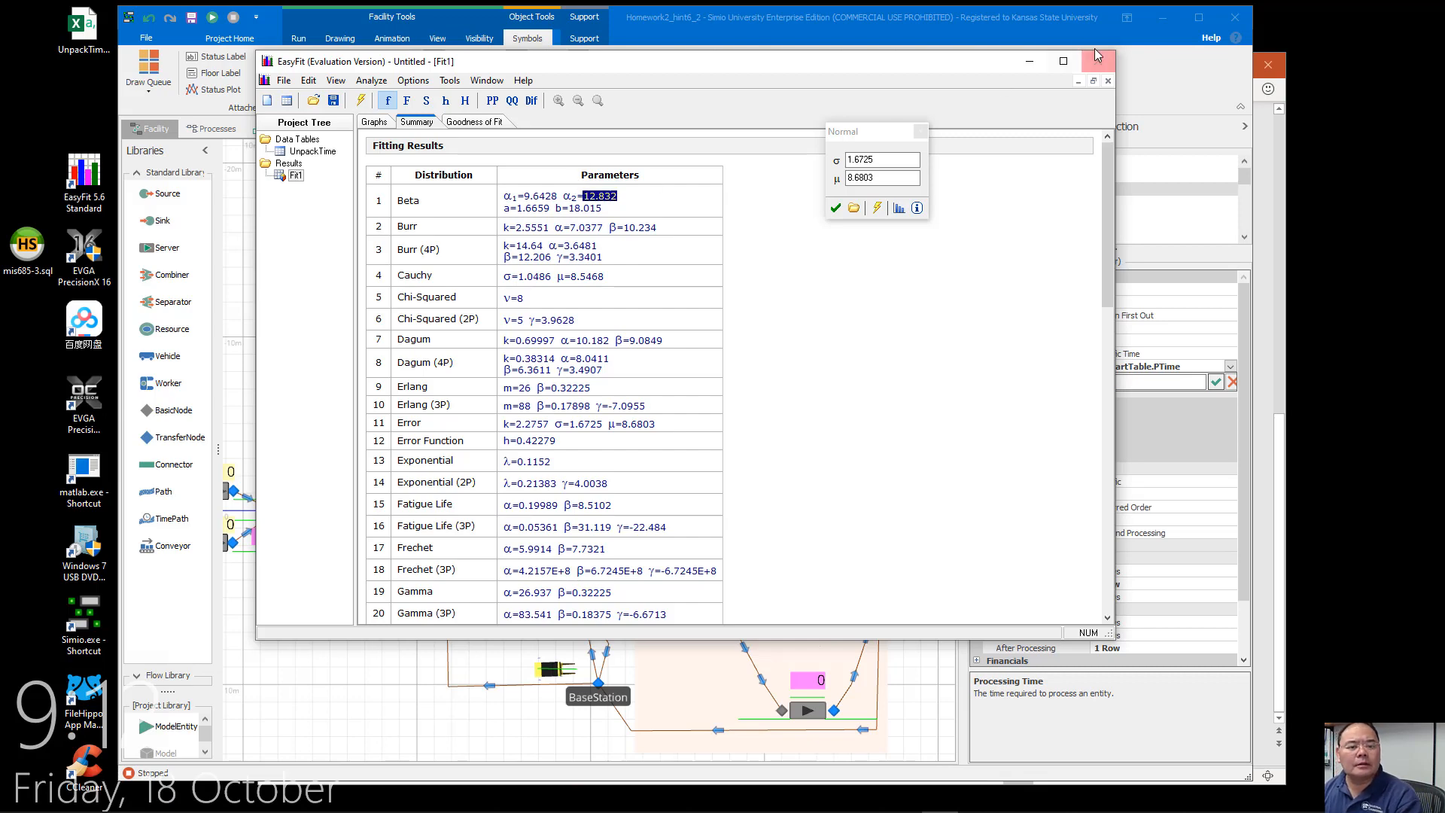
left_click(964, 30)
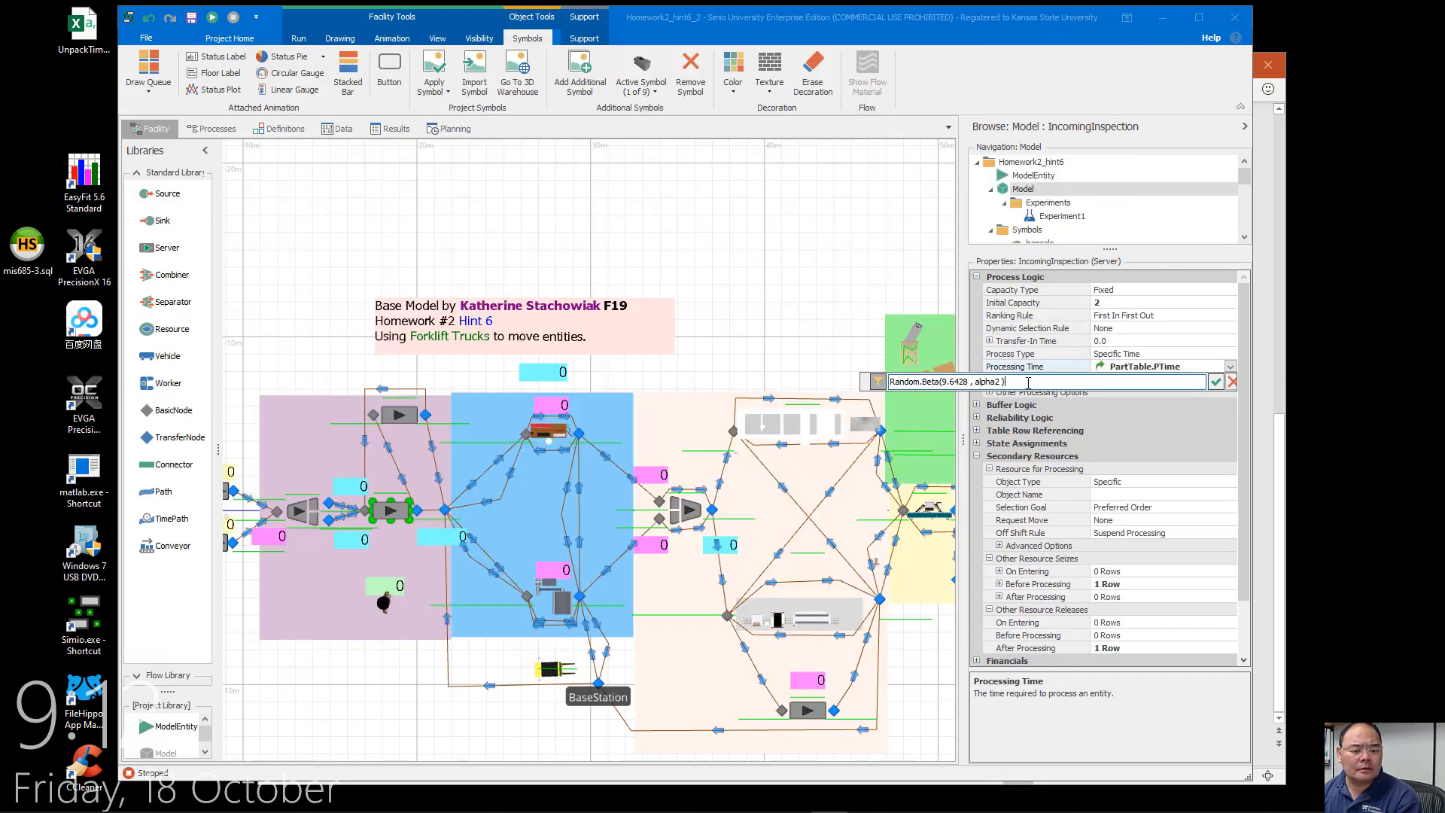
left_click_drag(1003, 383, 984, 382)
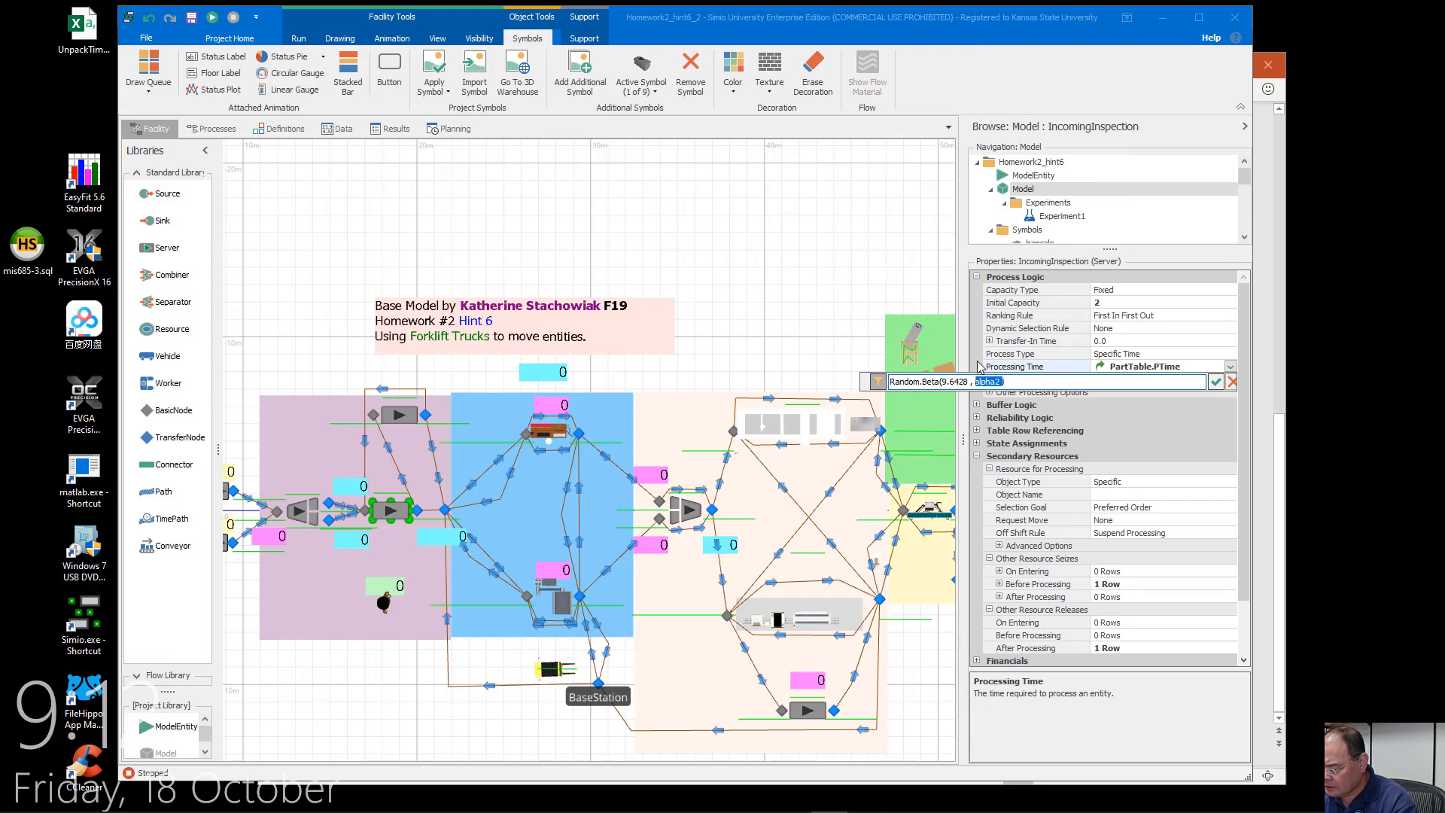
key("ctrl+v")
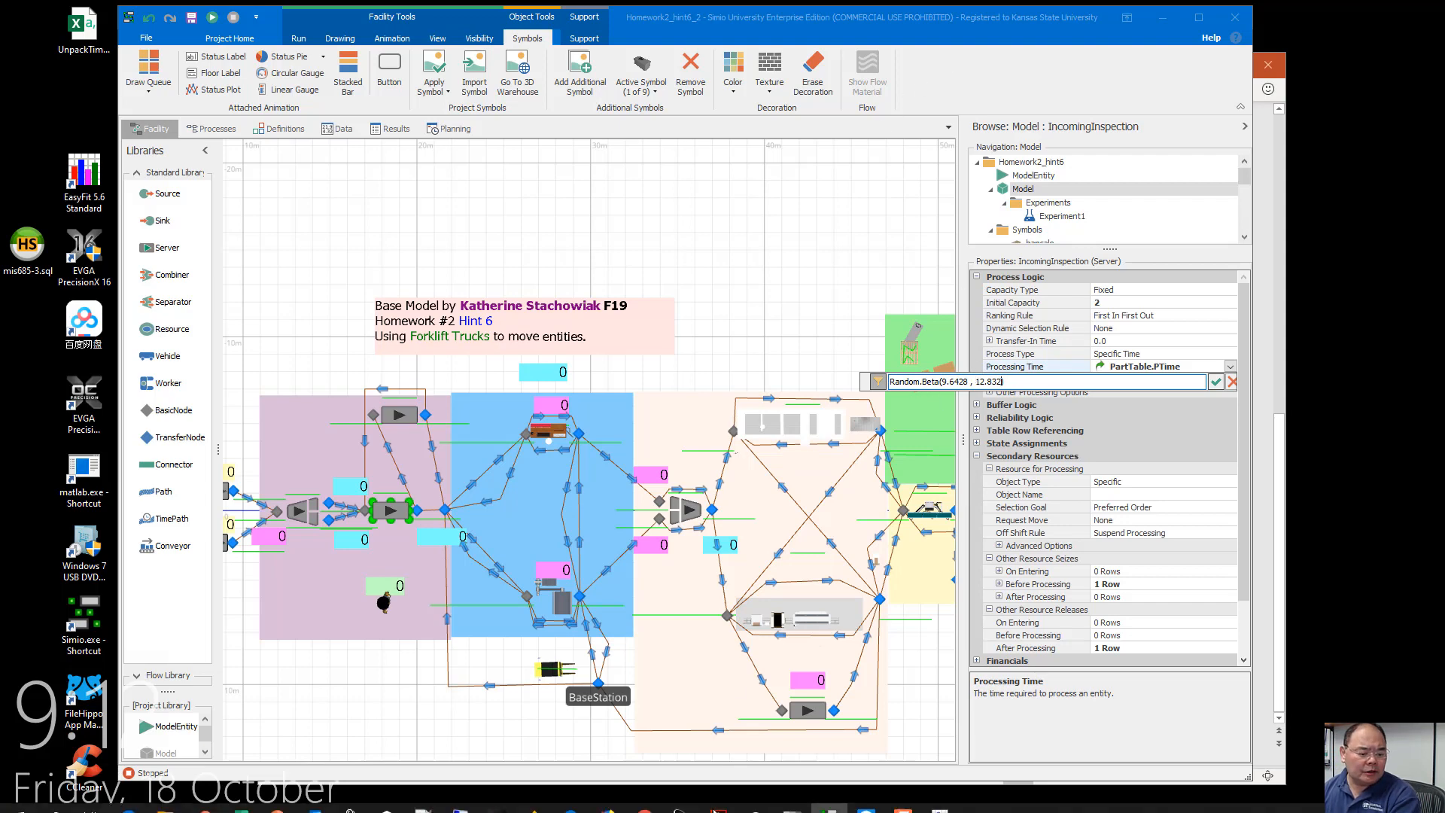
Copy Beta's lower bound a, 1.6659, from EasyFit and prefix Simio's Random.Beta expression with 1.6659+()*
left_click(939, 796)
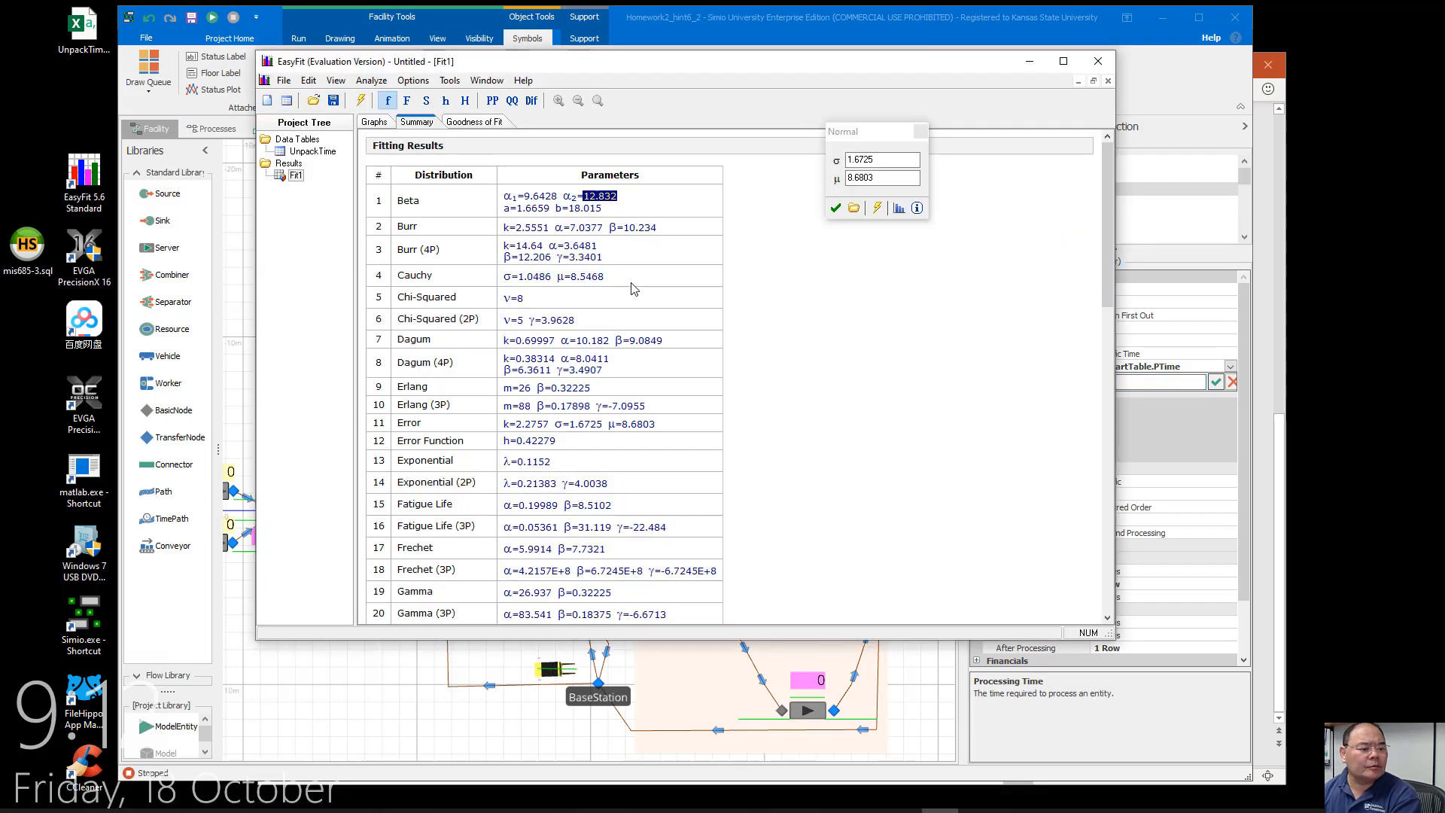
left_click_drag(550, 209, 518, 215)
key("ctrl+c")
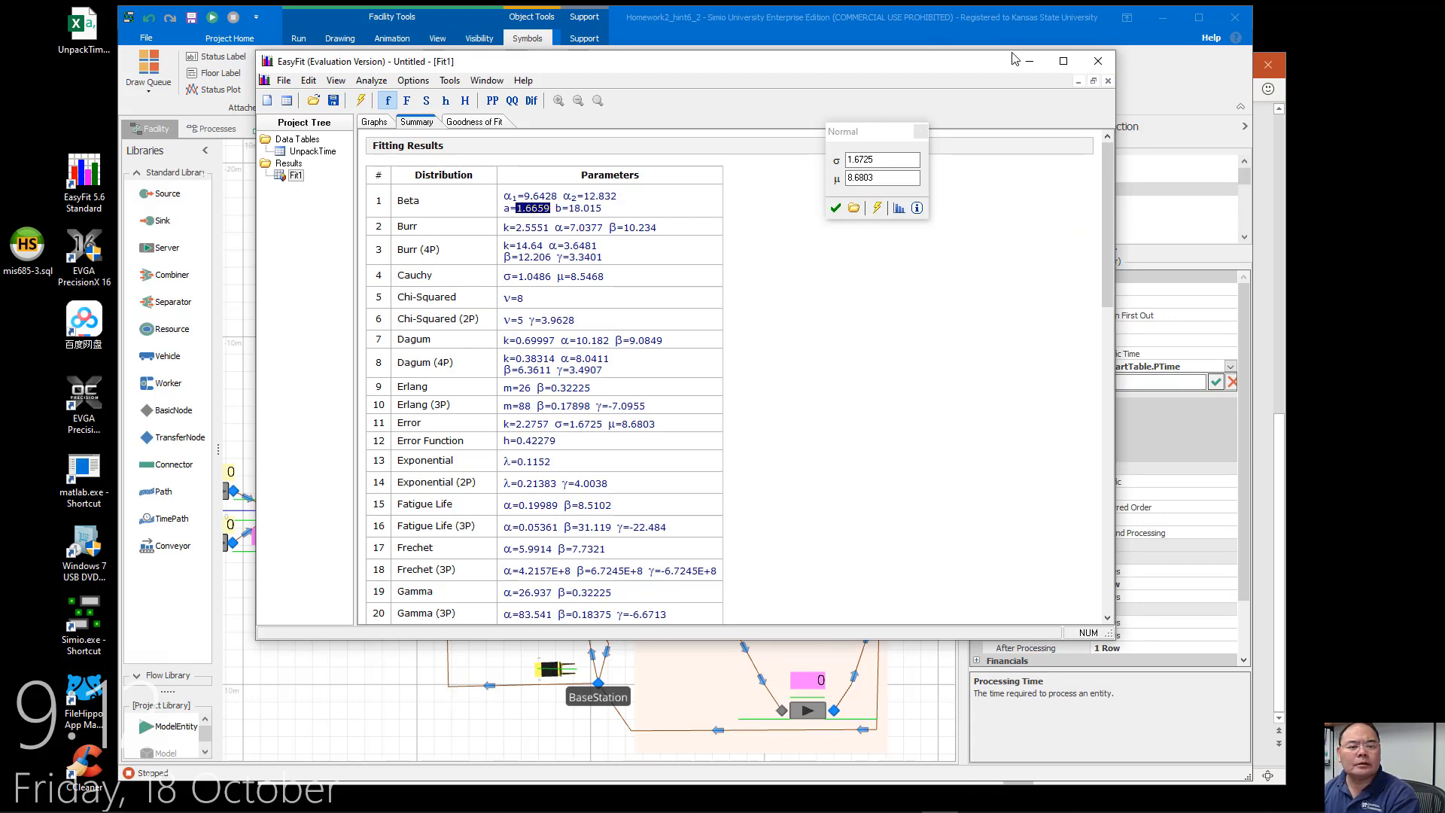
left_click(996, 27)
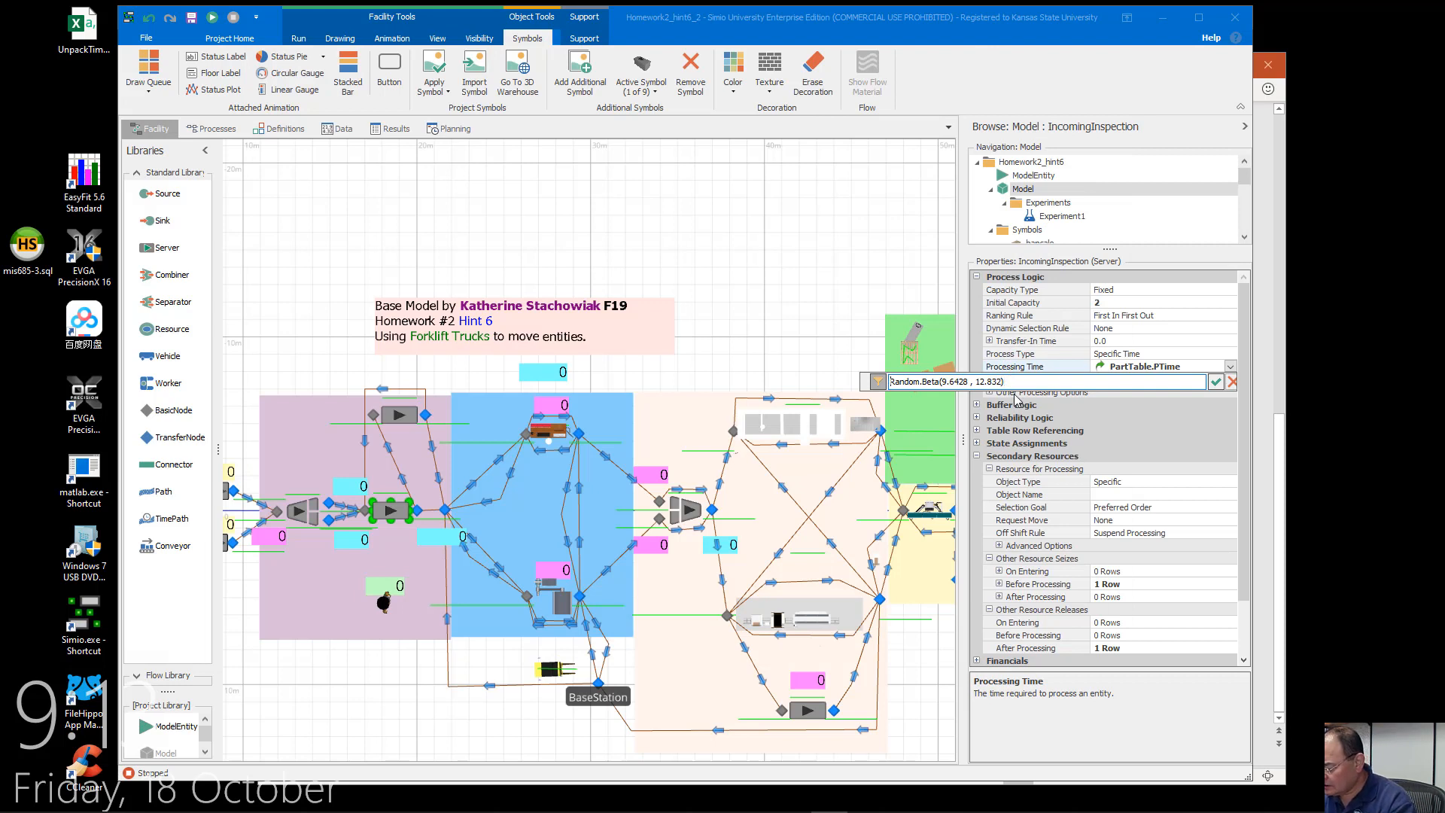
key("ctrl+v")
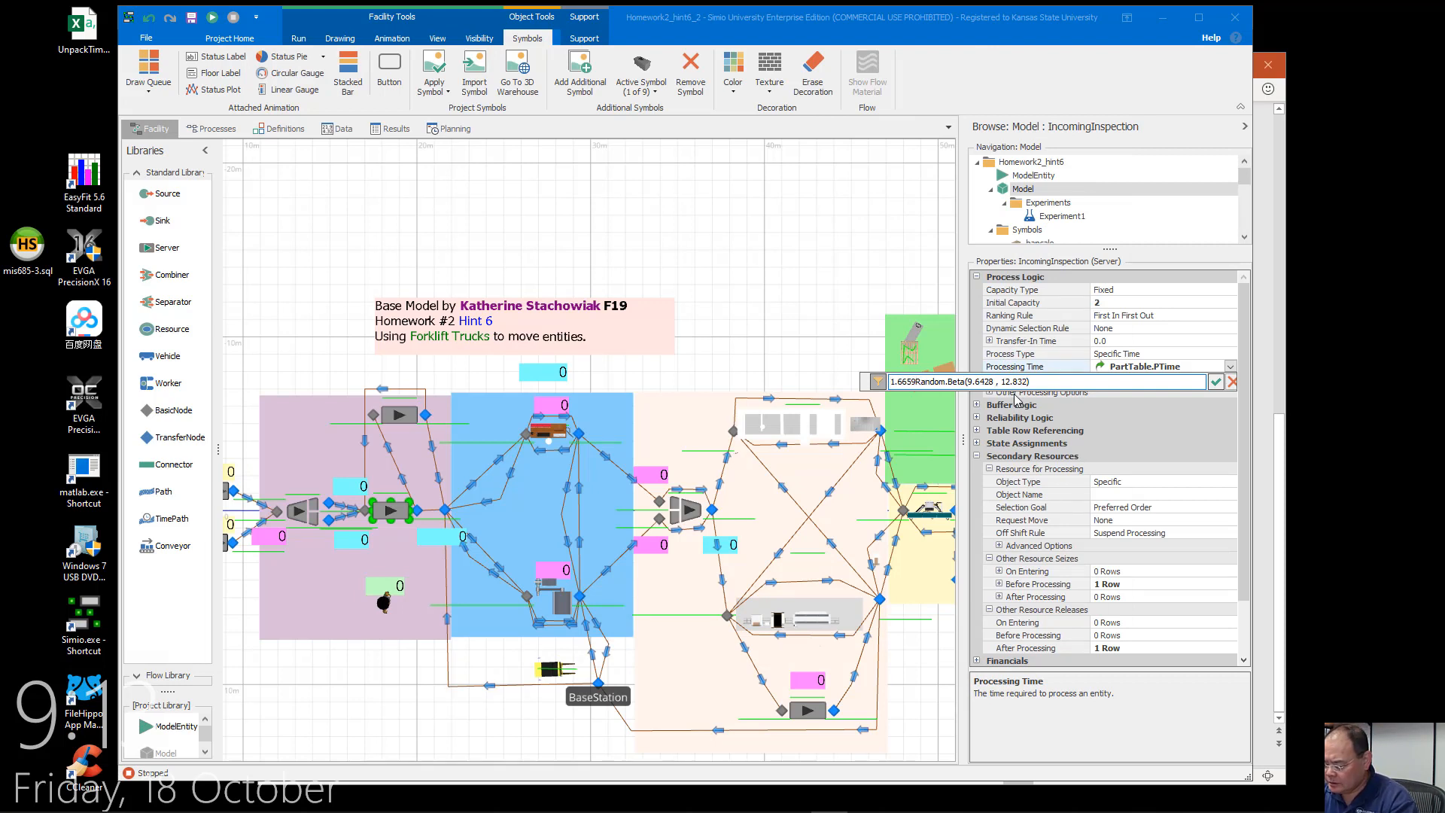
type("+(")
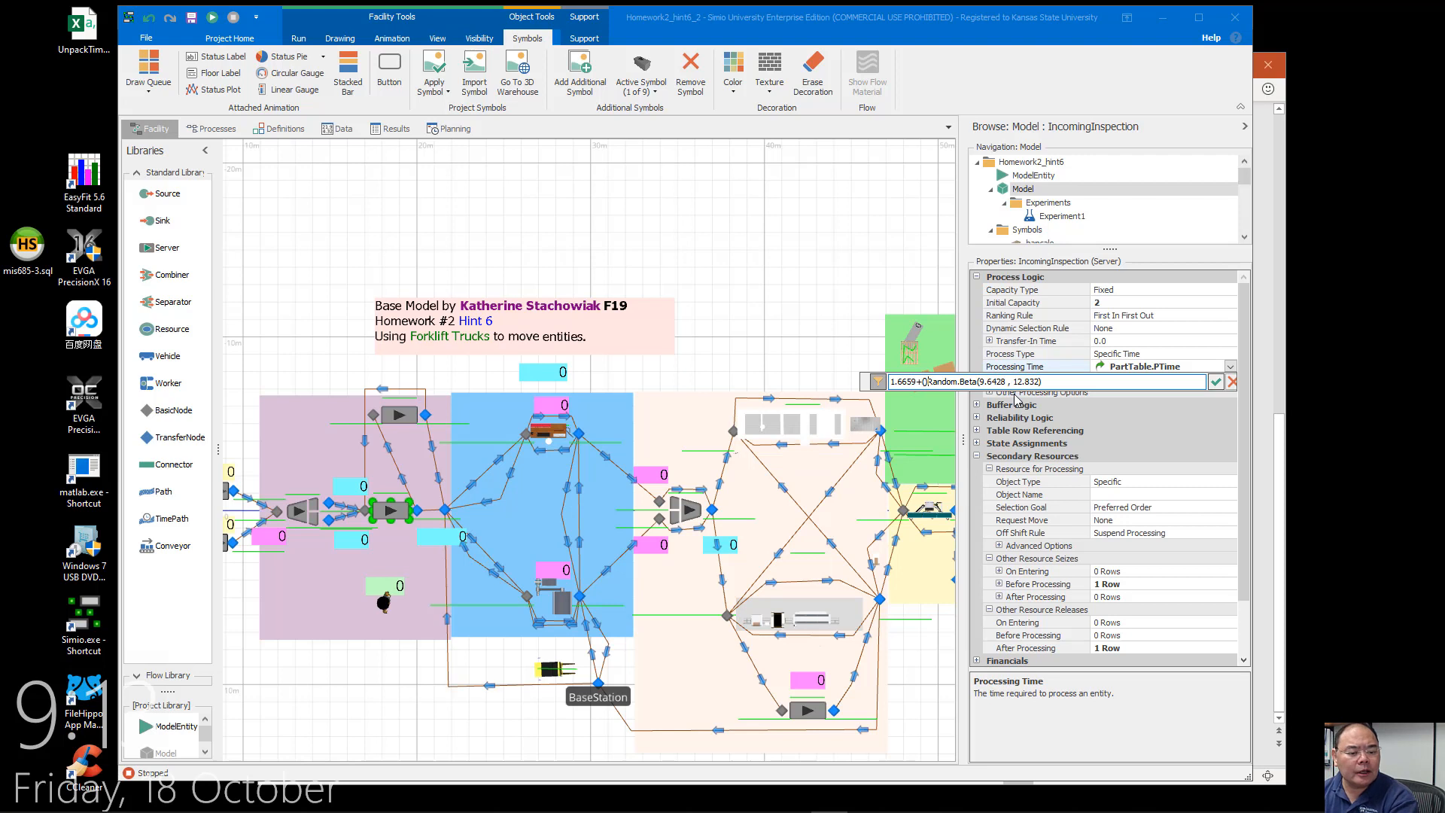
type(")*")
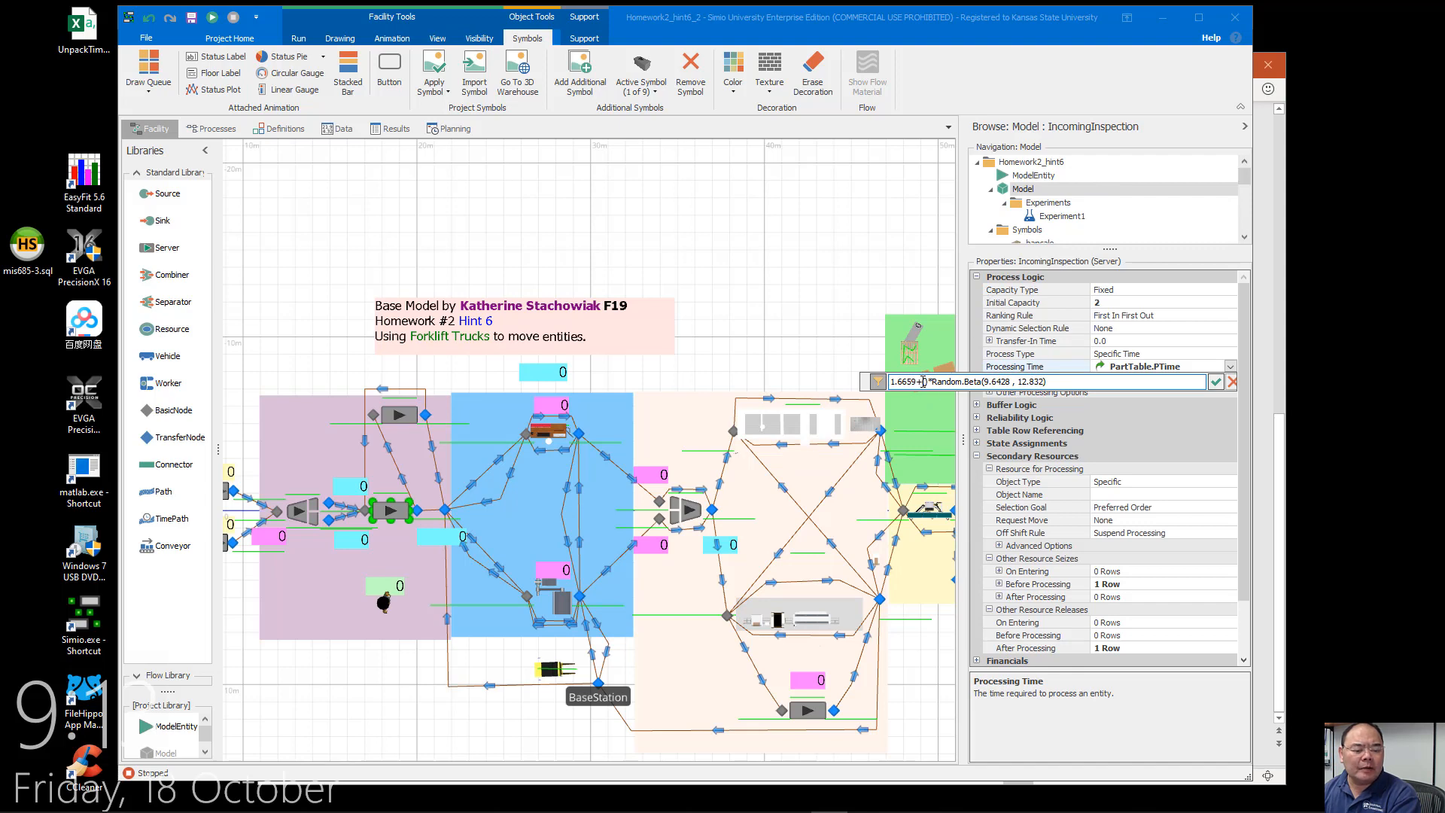
Look up Beta's upper bound b in EasyFit and enter 18.05-1.6659 inside the parentheses of Simio's Processing Time expression
left_click(1261, 354)
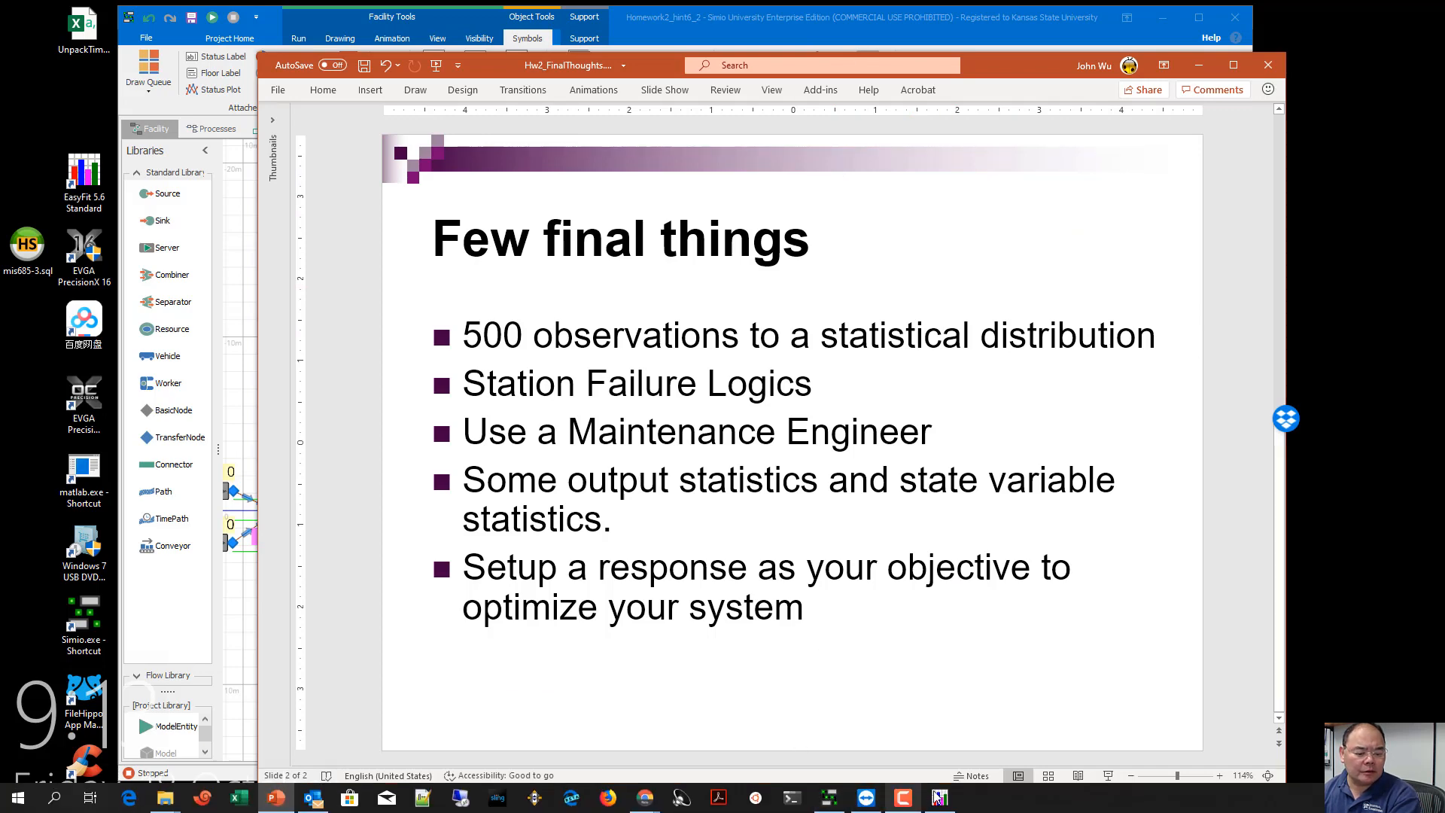
left_click(922, 798)
left_click_drag(603, 208, 570, 213)
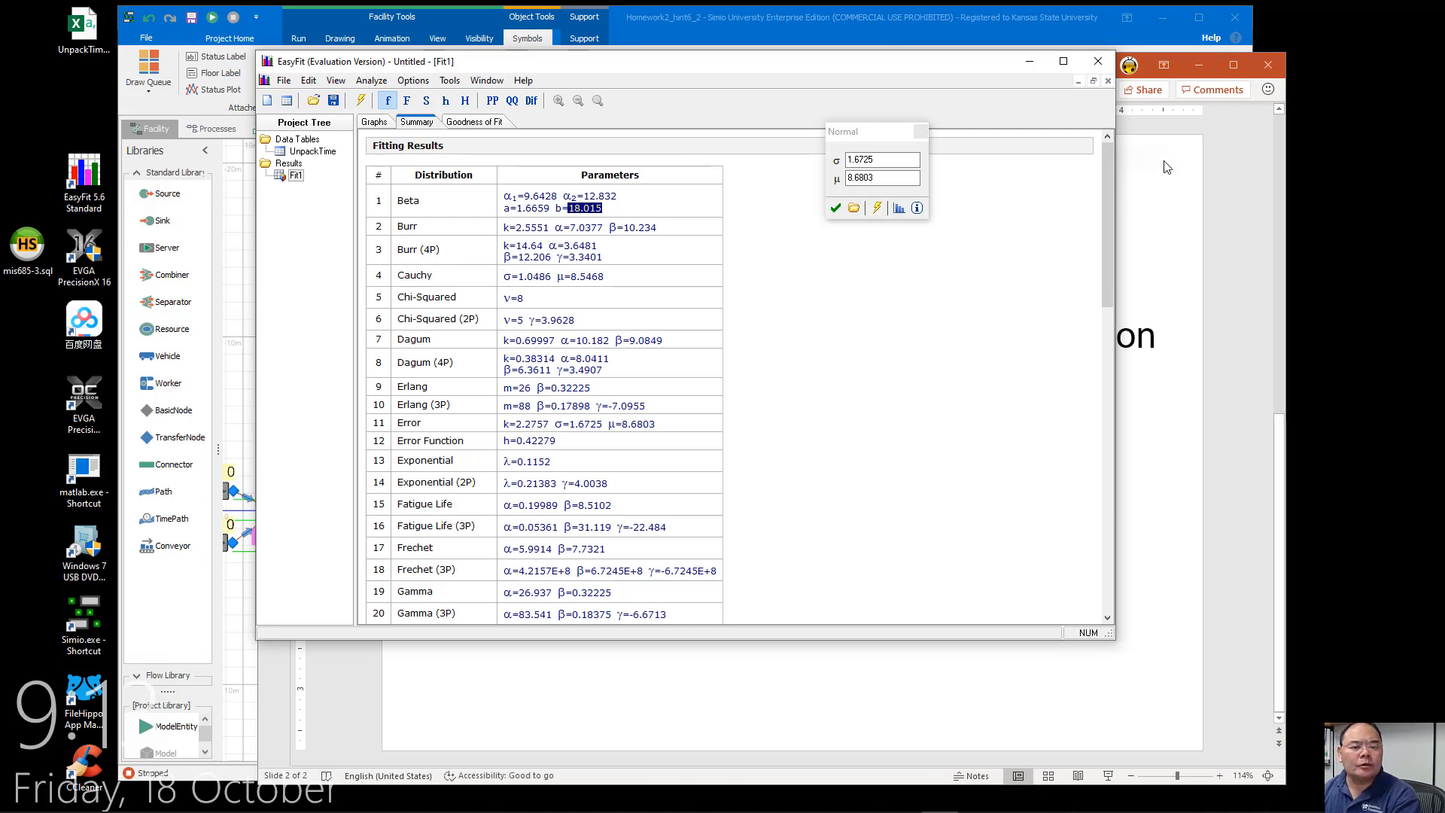
left_click(1041, 25)
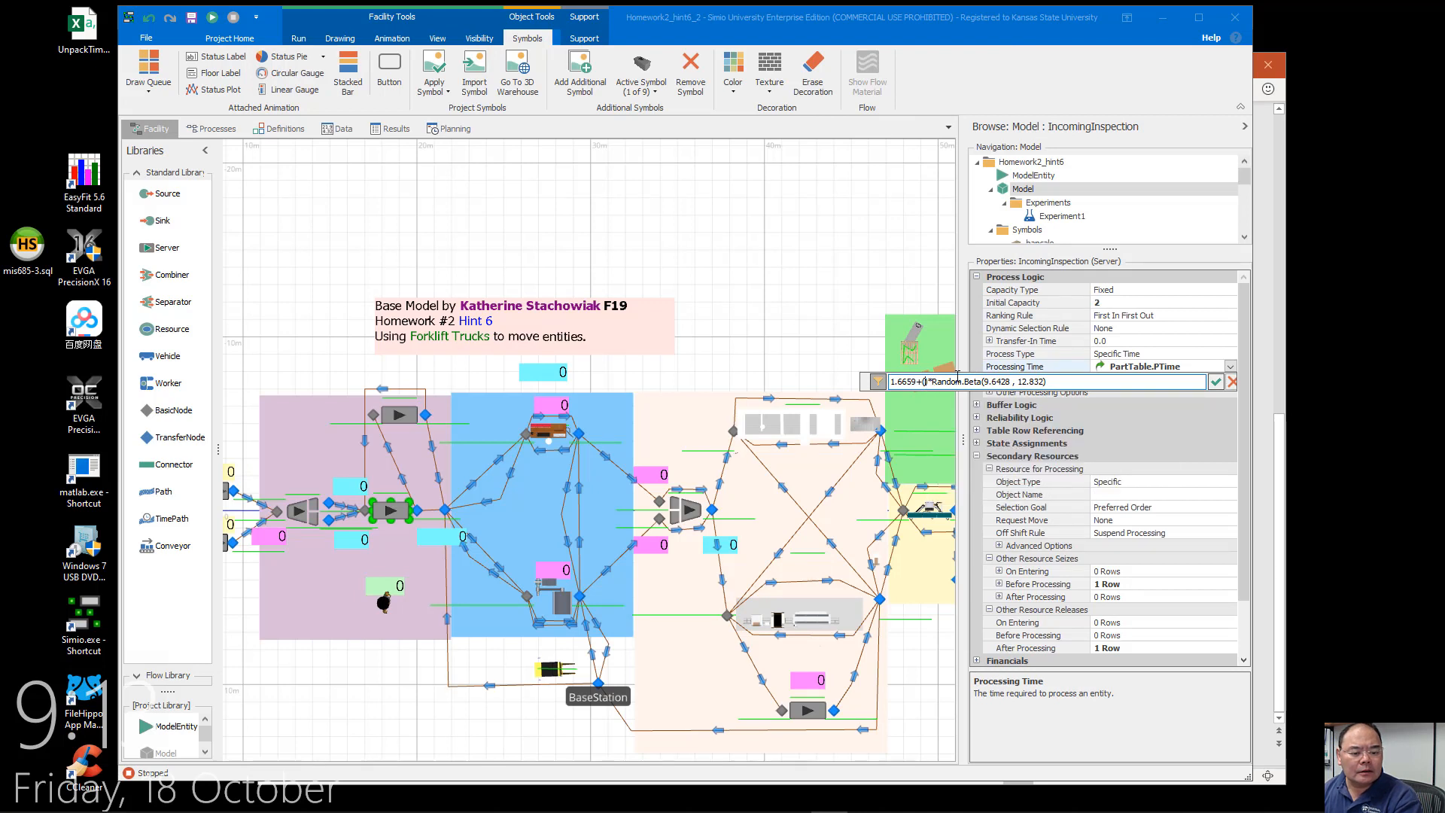
type("18.")
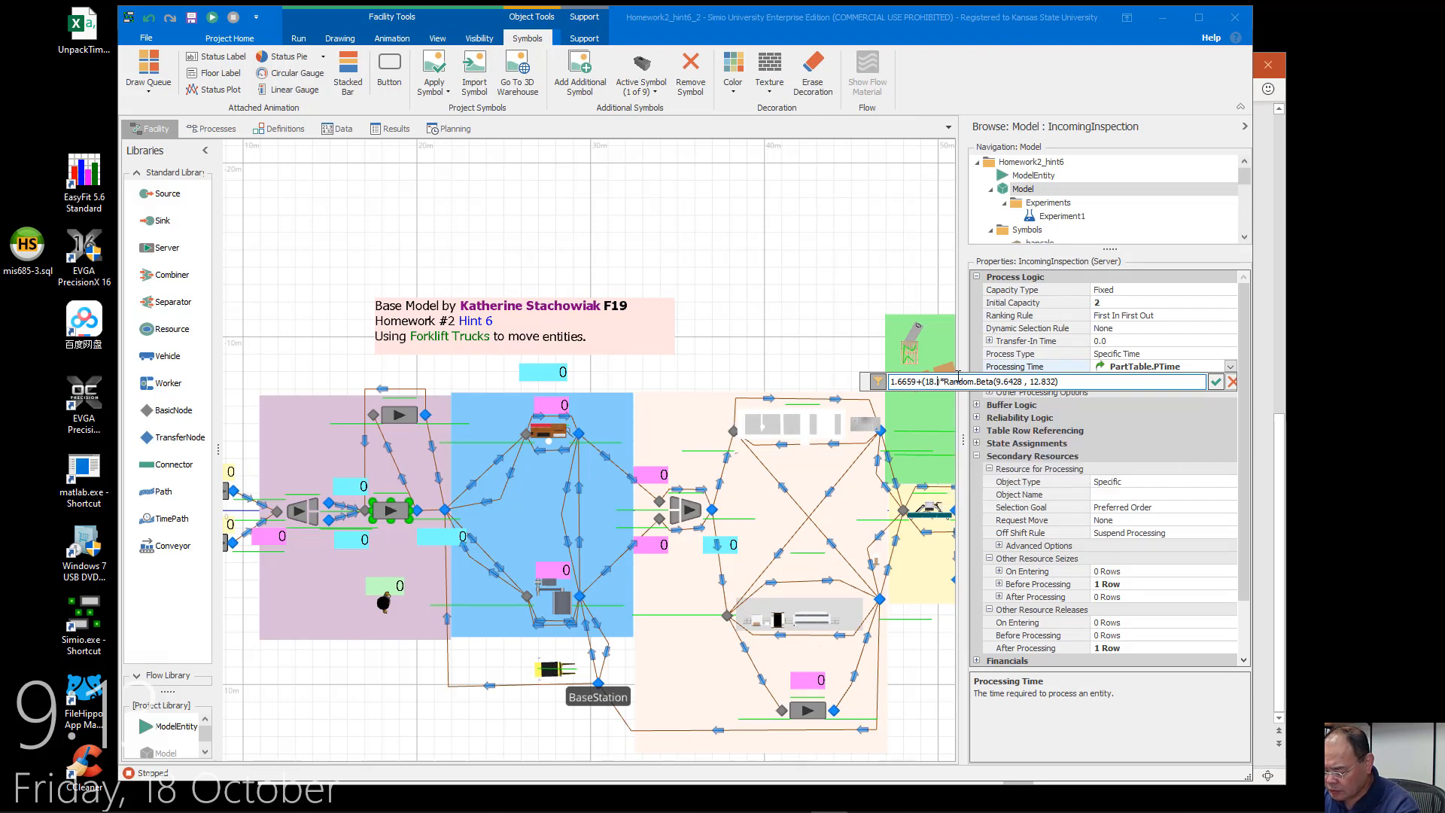
type("05-")
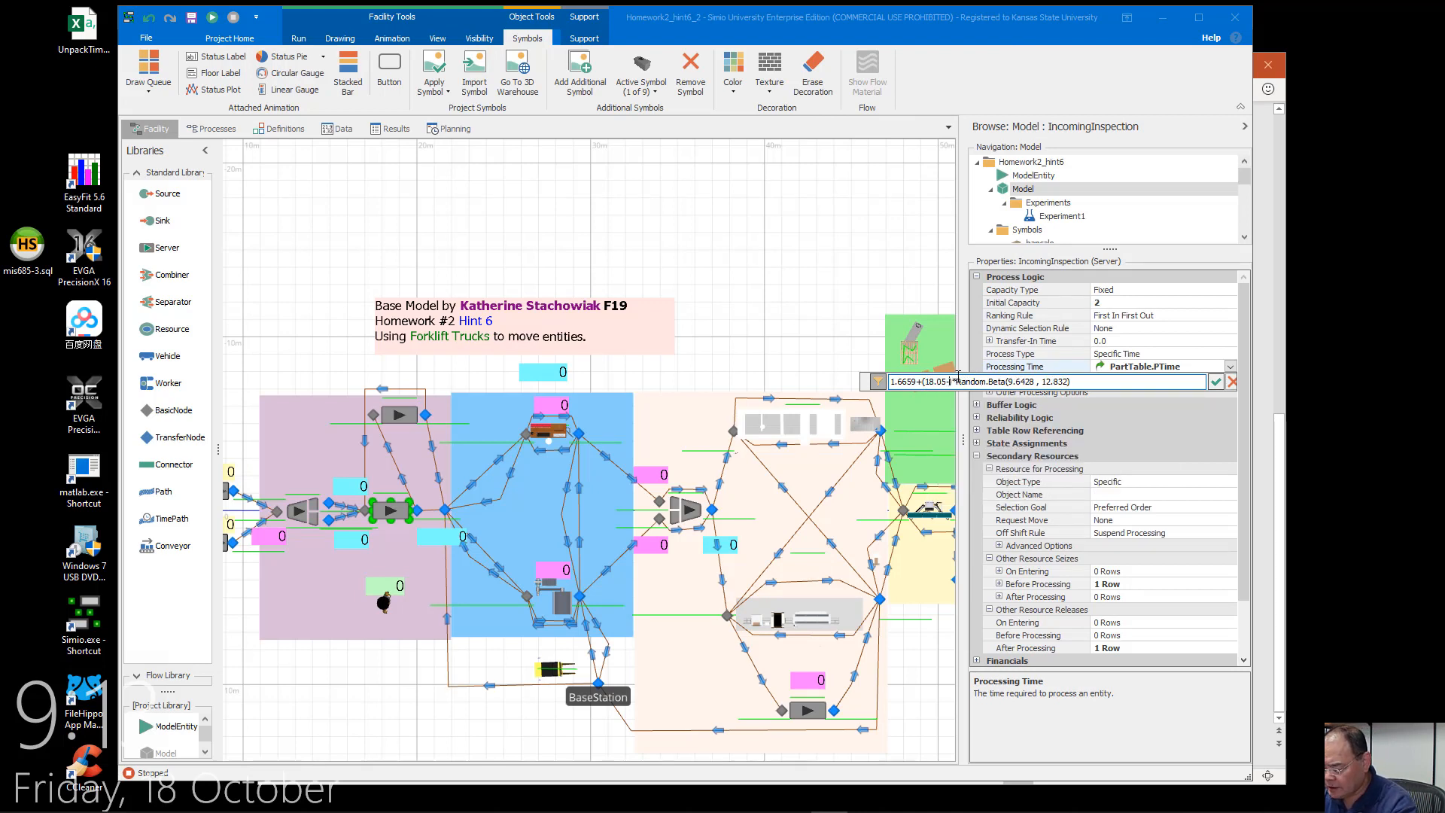
type("1.6")
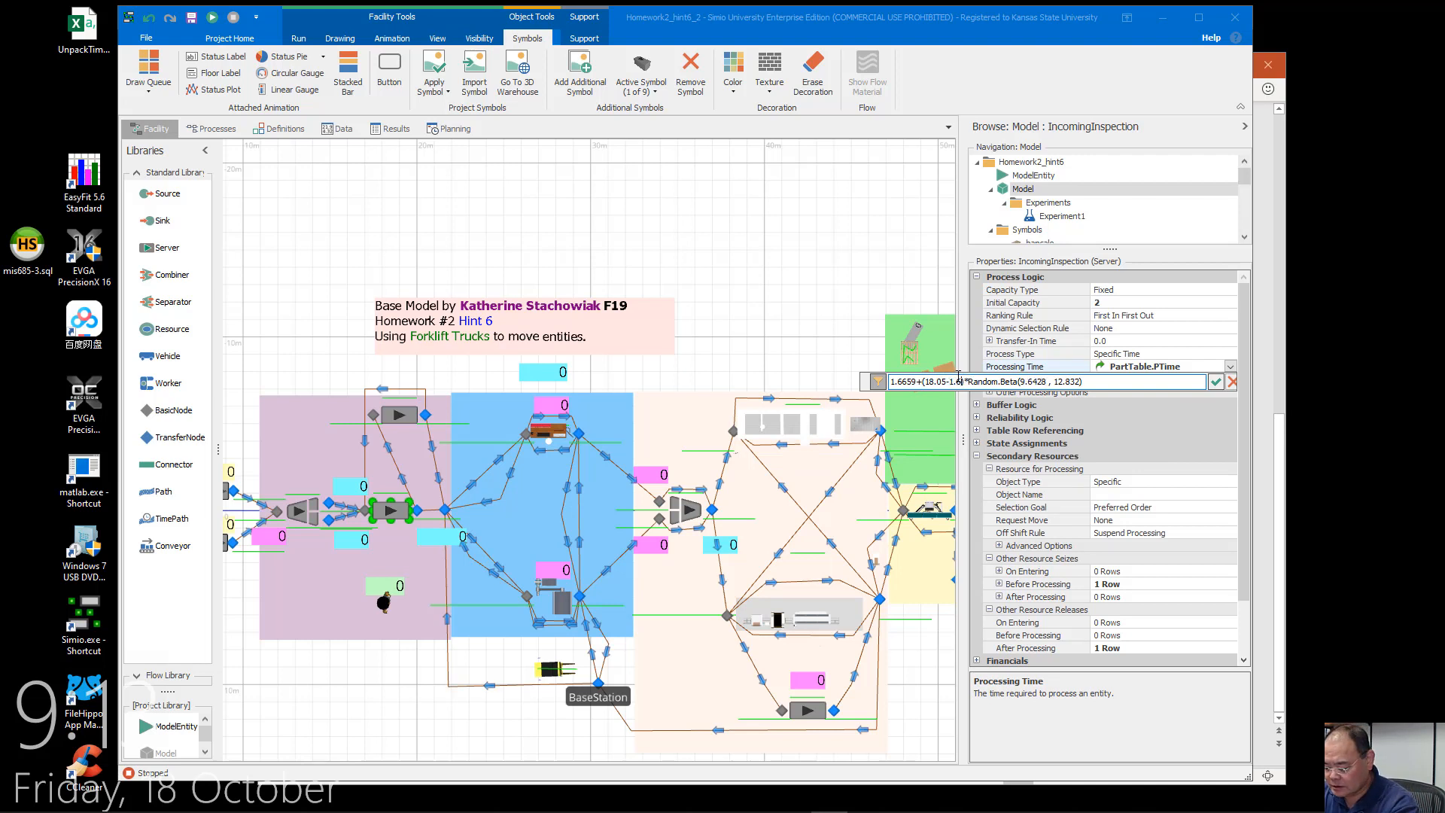
type("659")
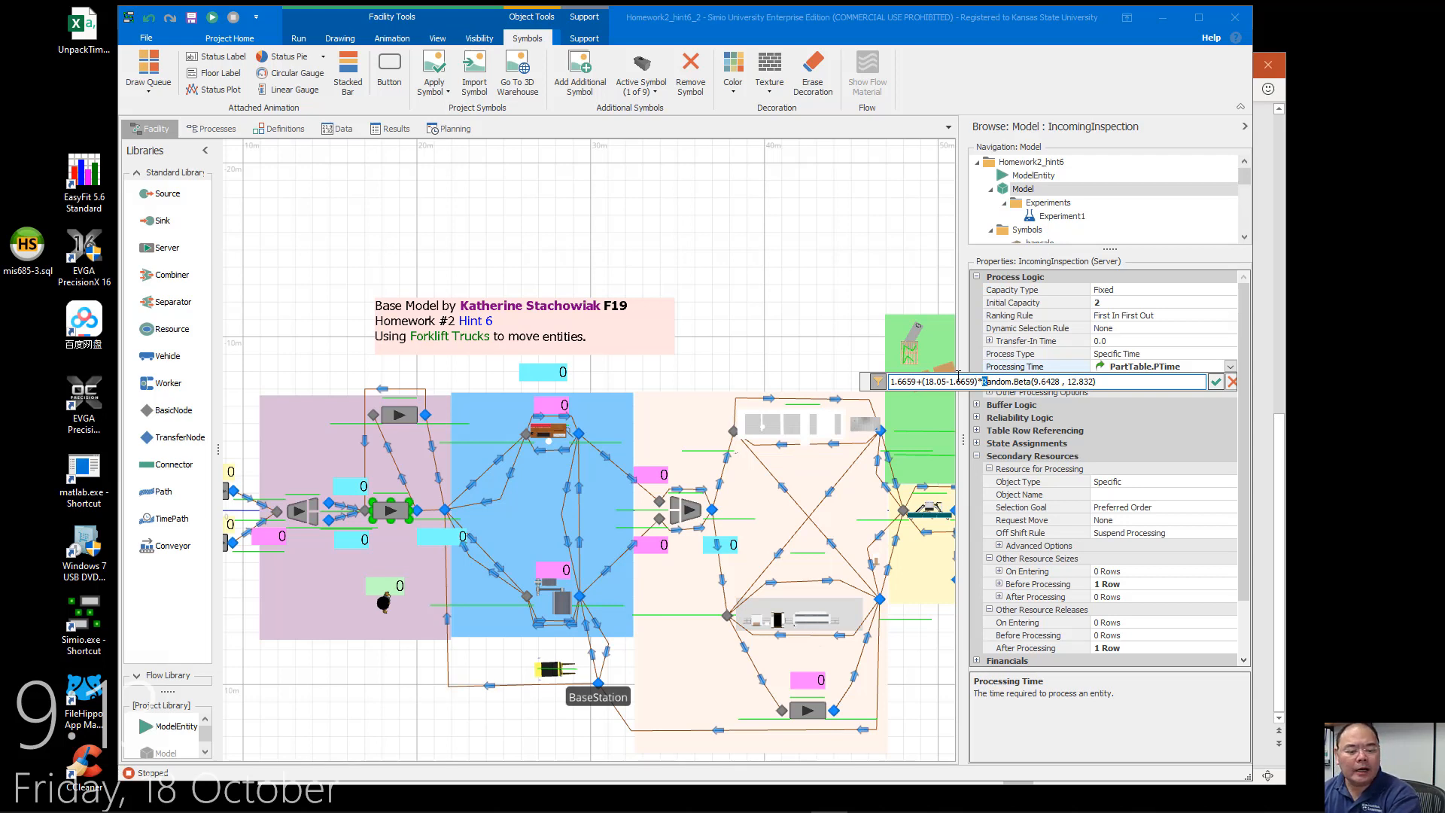
Check the Random.Beta term and the leading 1.6659 offset, and commit the expression as IncomingInspection's Processing Time
key("shift+Right")
key("shift+Right")
key("shift+Right")
key("shift+Right")
key("shift+Right")
key("shift+Right")
key("shift+Right")
key("shift+Right")
key("shift+Right")
key("shift+Right")
key("shift+Right")
key("shift+Right")
key("shift+Right")
key("shift+Right")
key("shift+Right")
key("shift+Right")
key("shift+Right")
key("shift+Right")
key("shift+Right")
key("shift+Right")
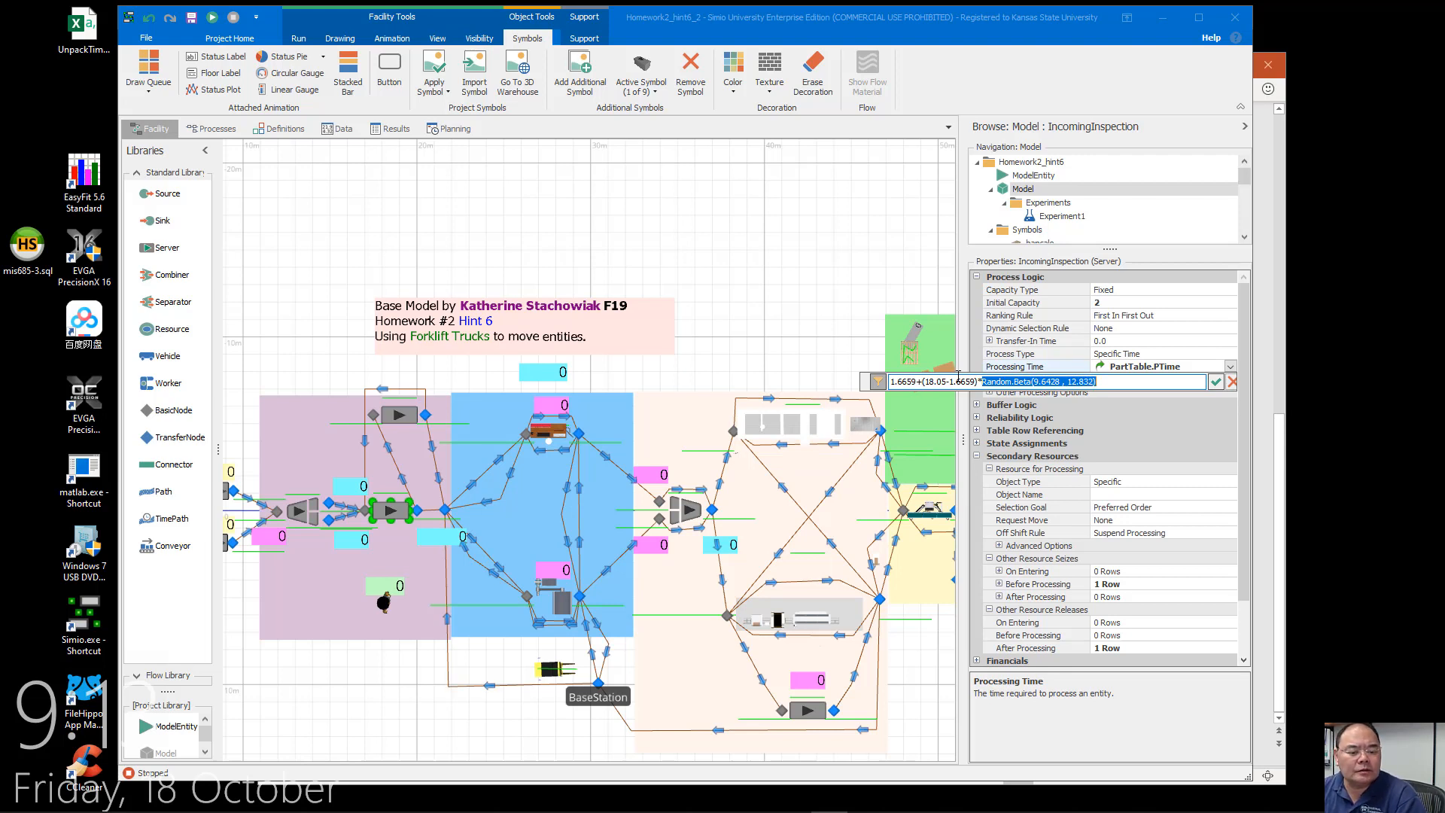
key("Left")
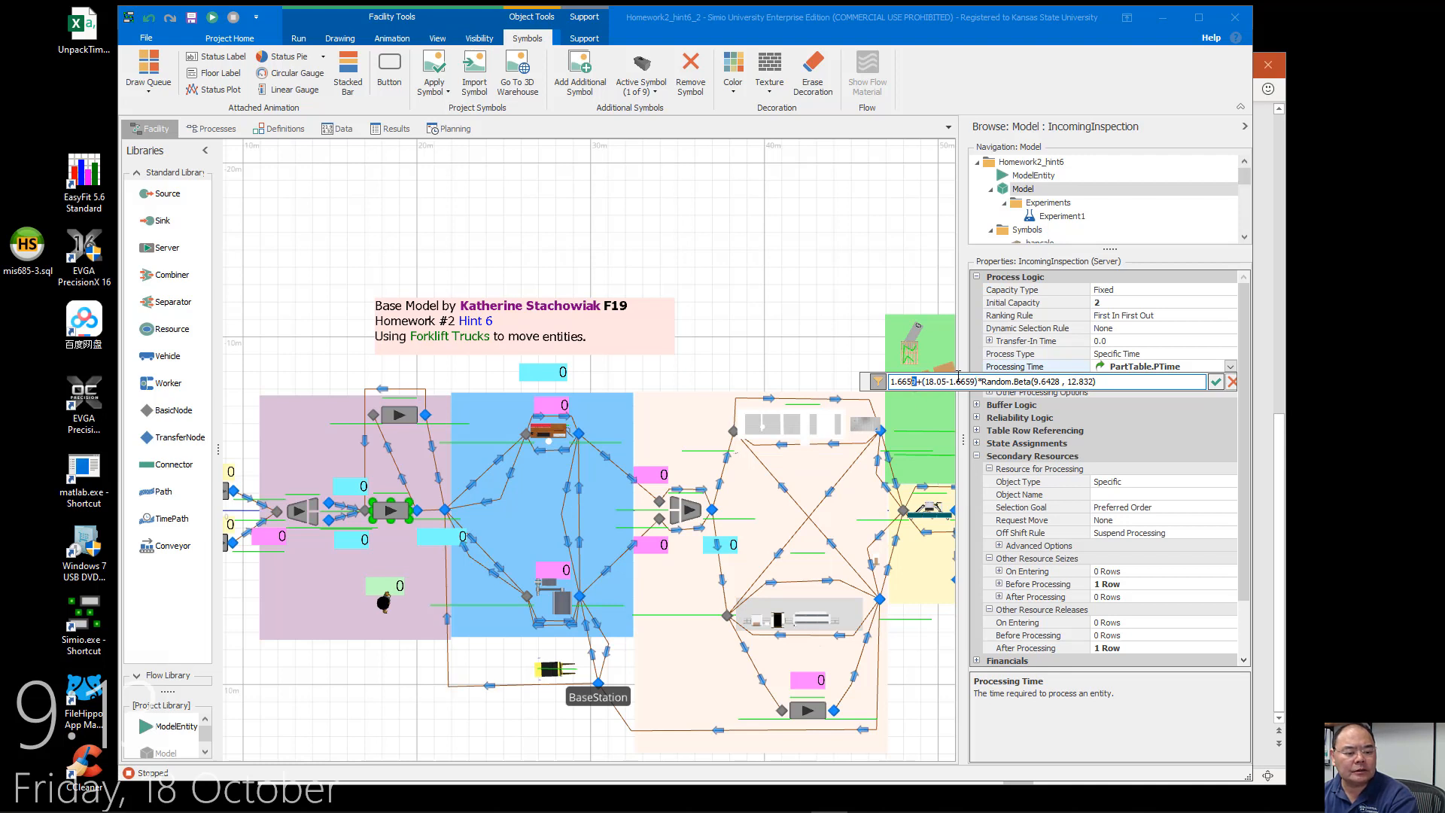
key("shift+Home")
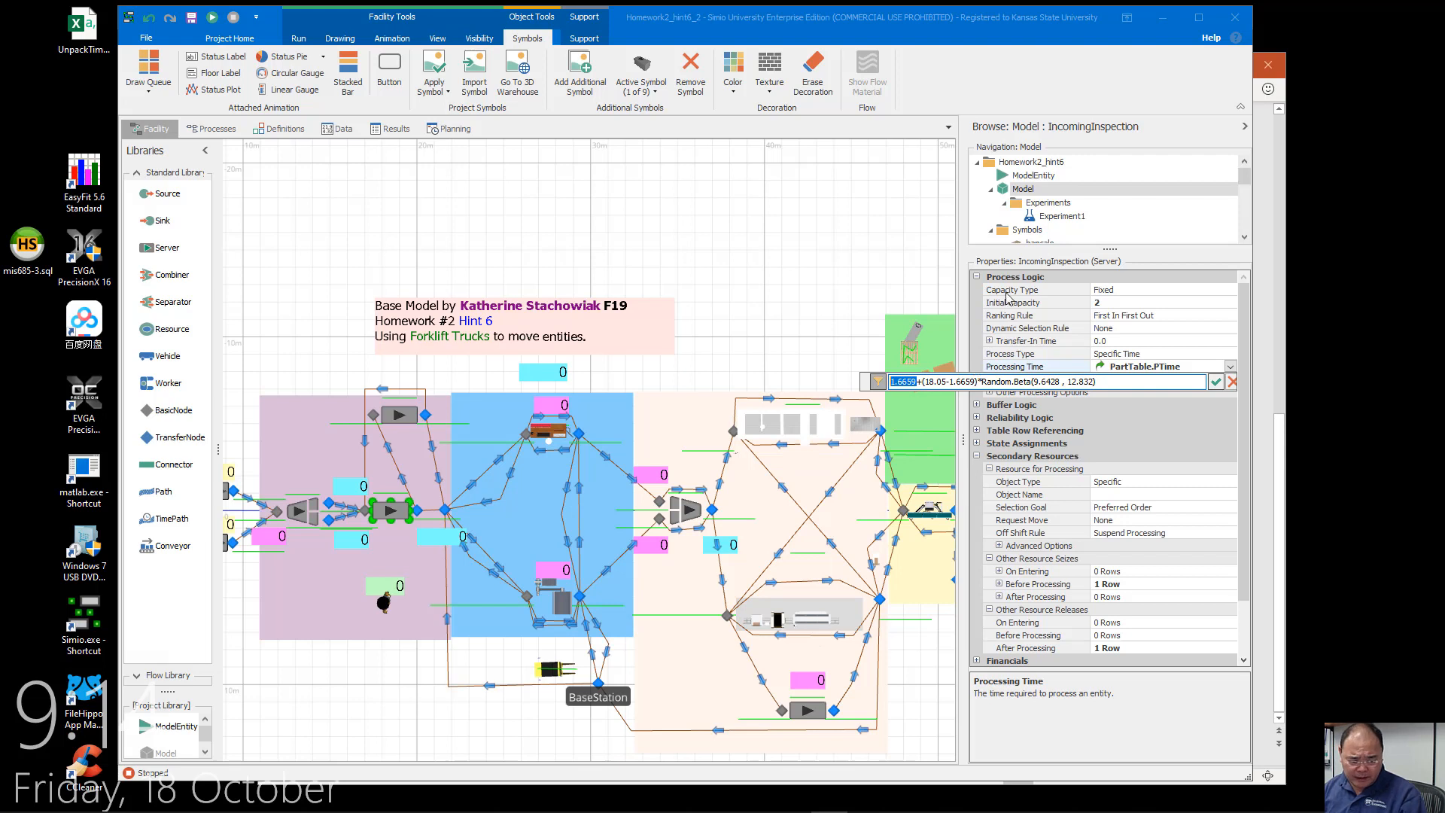
left_click(1215, 381)
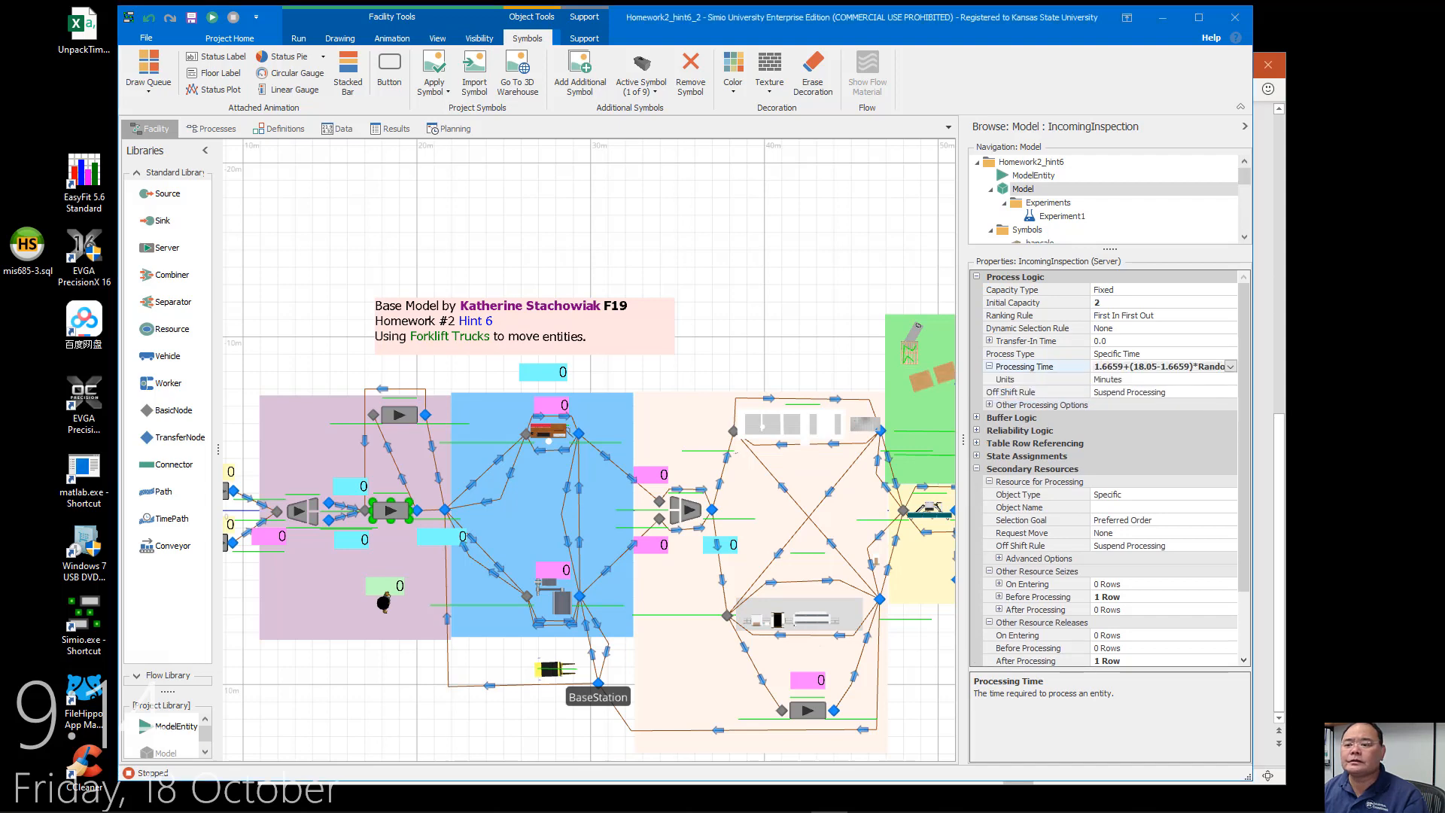
Switch to the PowerPoint slide, highlight the Station Failure Logics item, and return to Simio
key("alt+Tab")
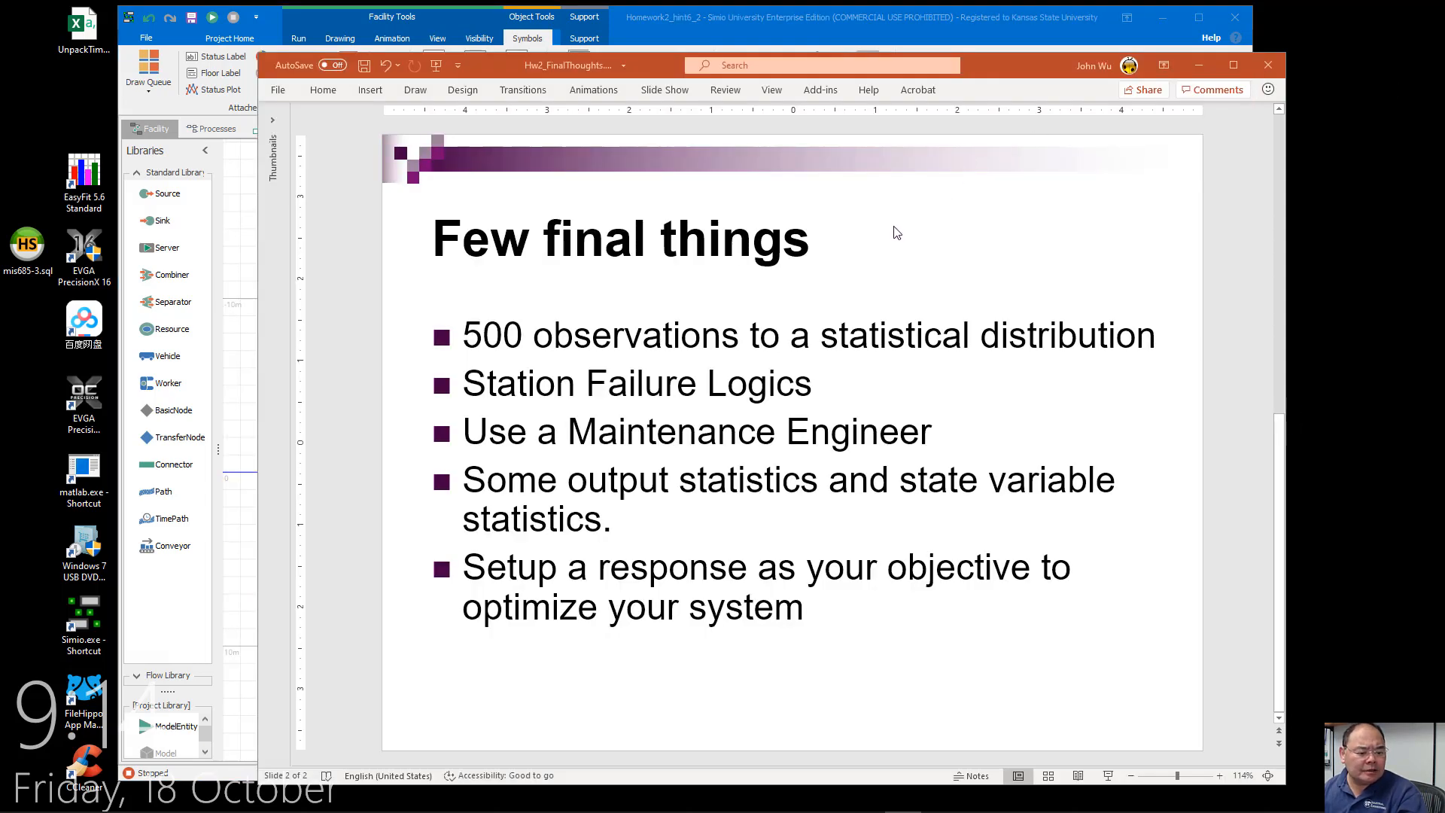
left_click_drag(827, 380, 461, 384)
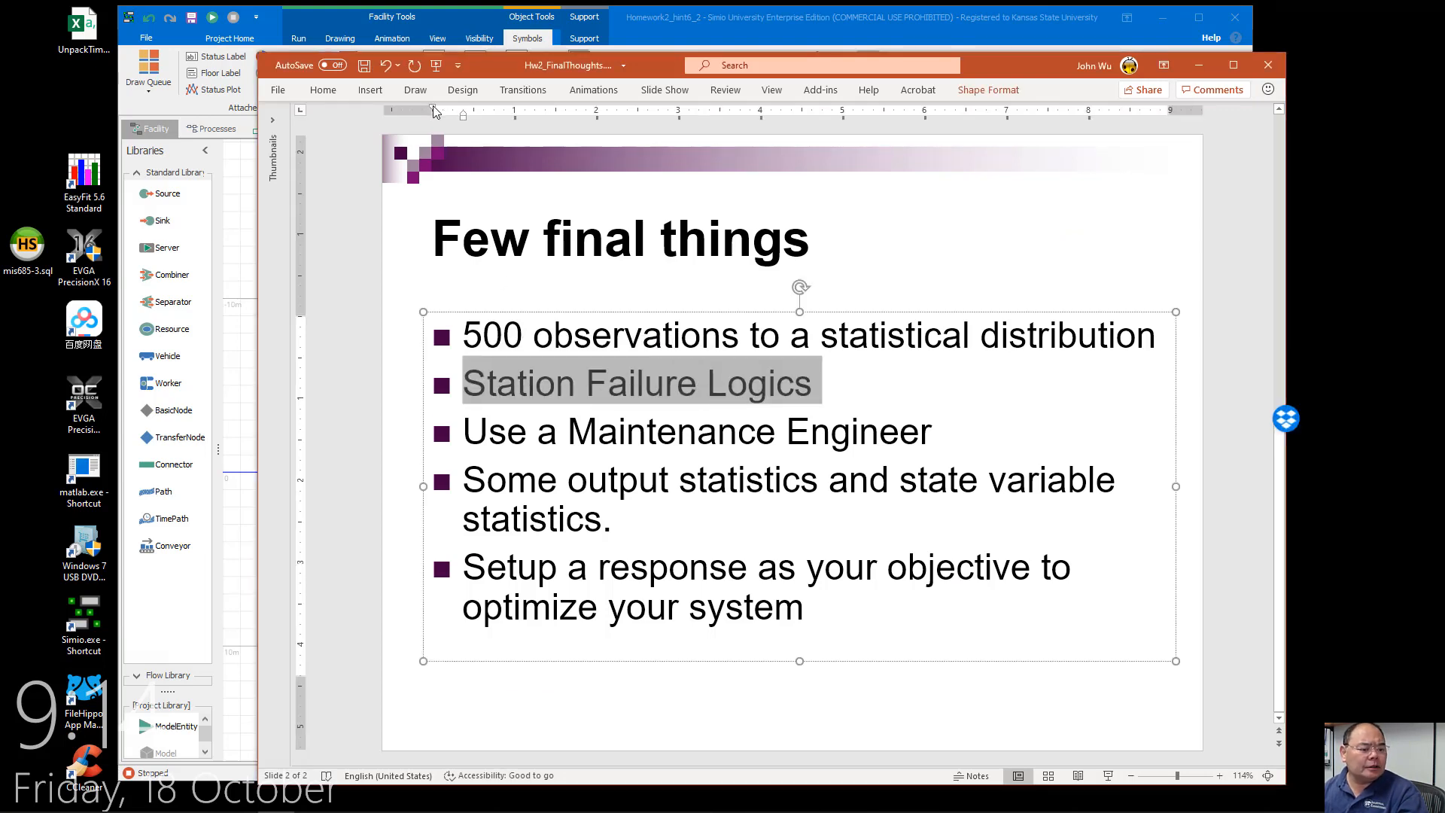
left_click(713, 33)
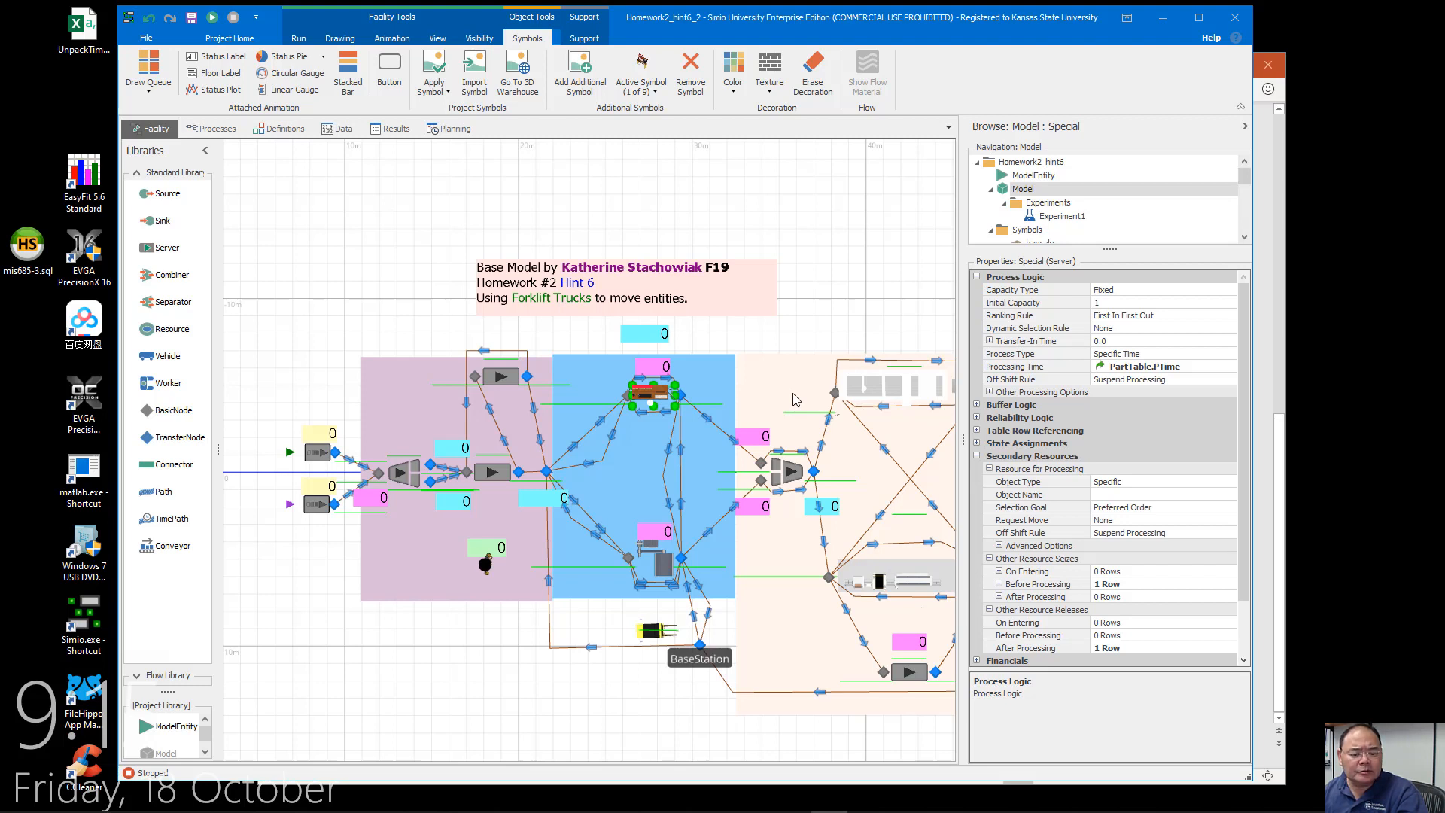
Set the Failure Type in the Special server's reliability logic to Calendar Time Based
left_click(977, 419)
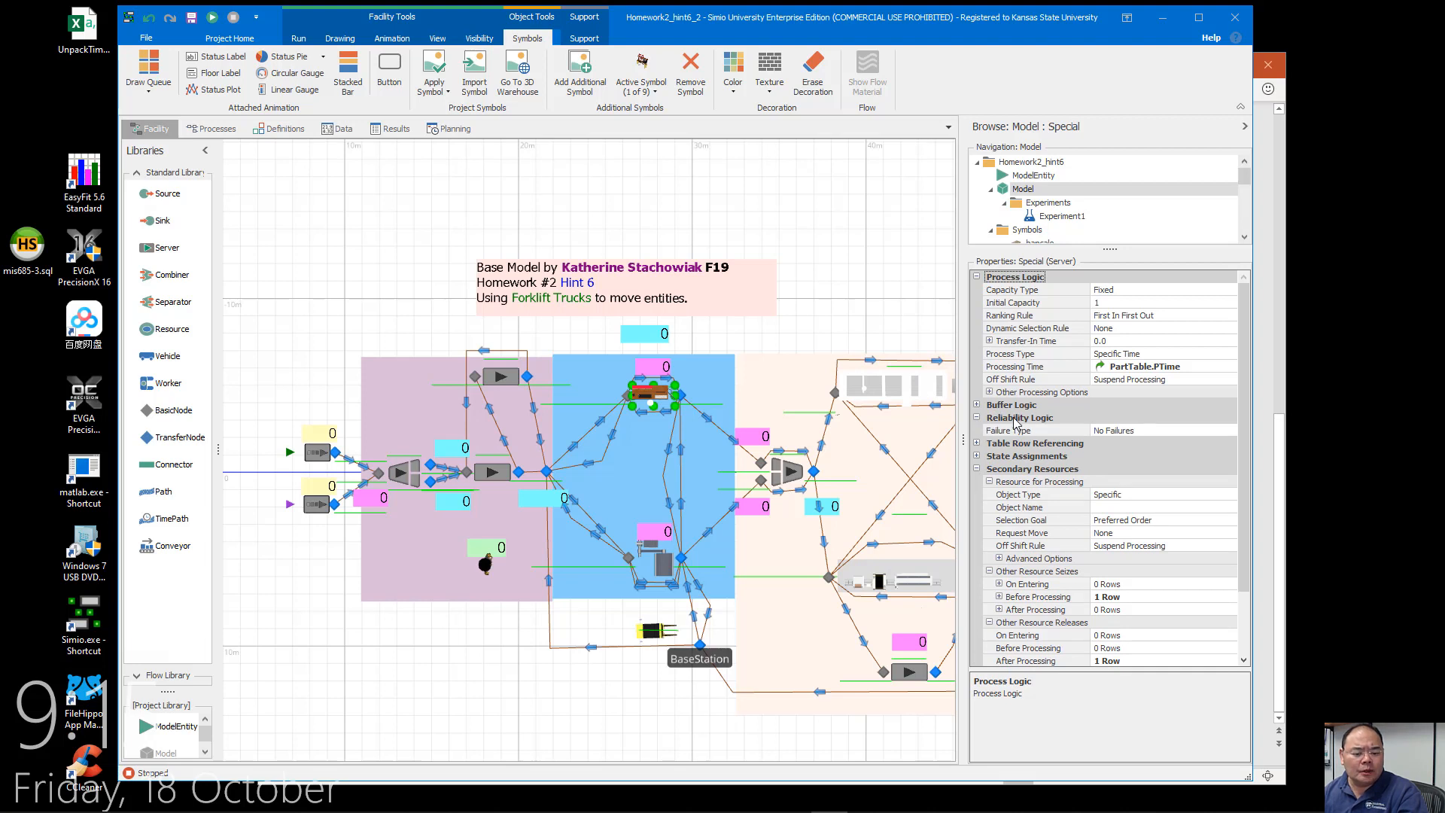
left_click(1160, 435)
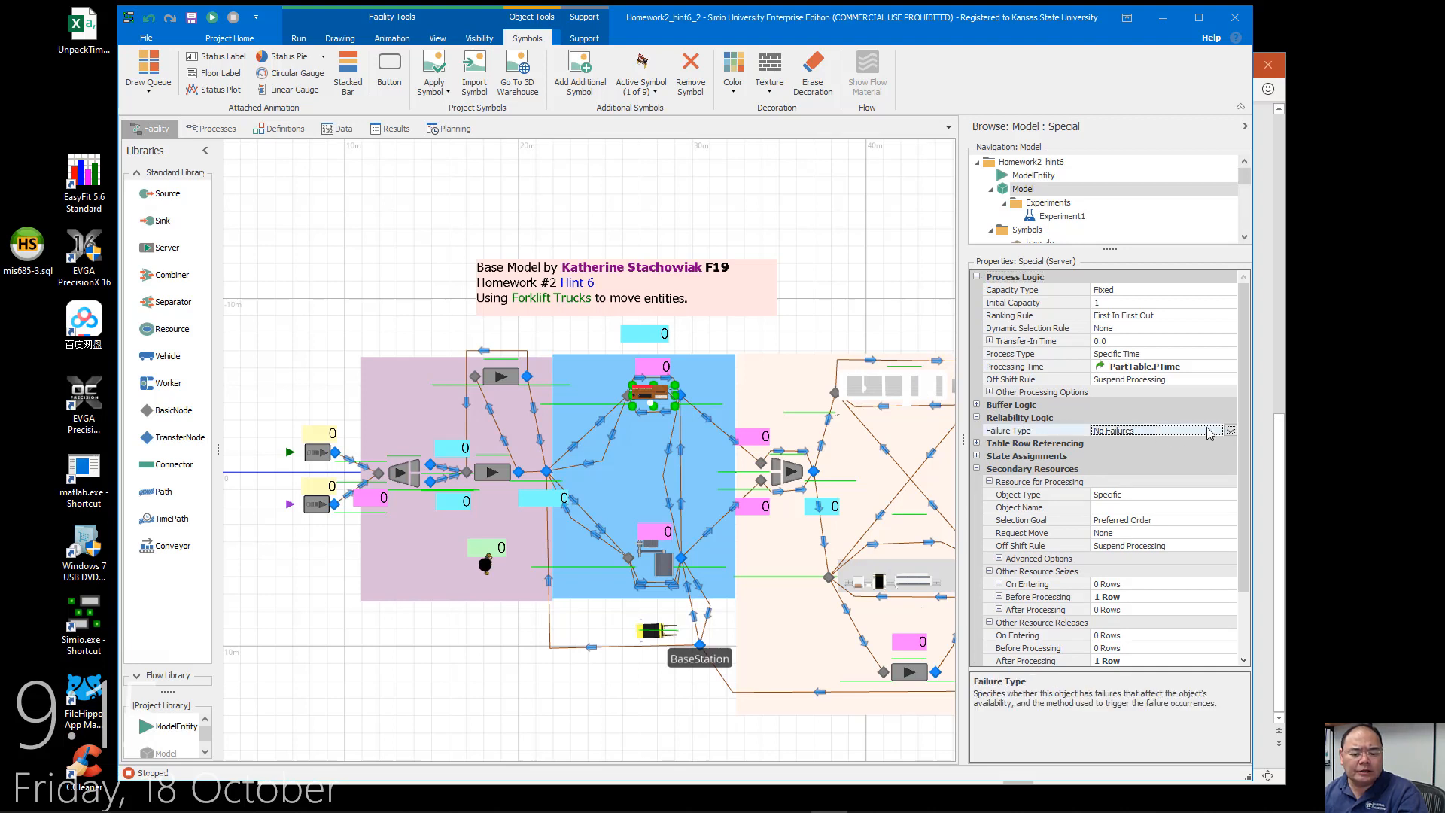
left_click(1229, 431)
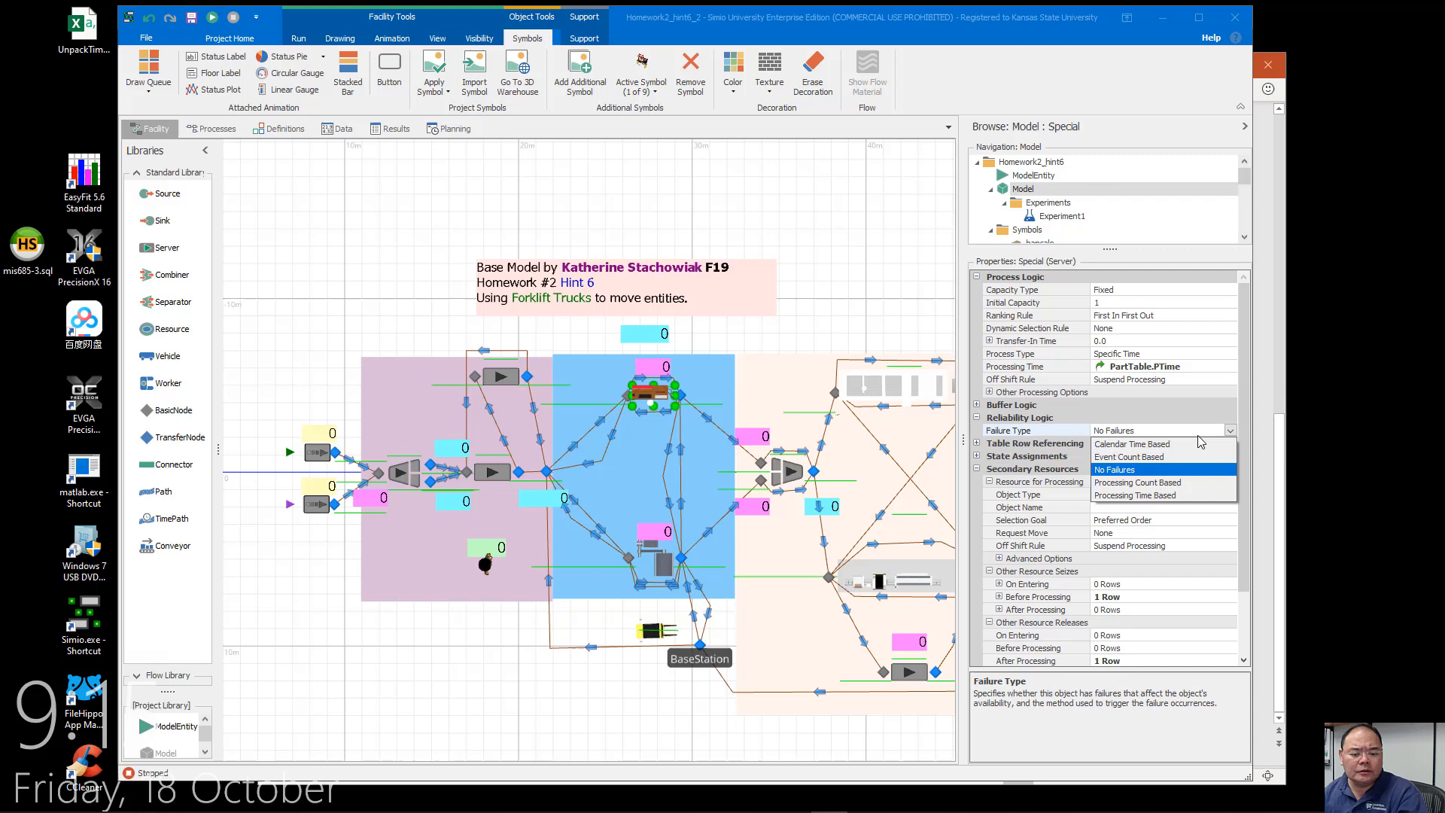
left_click(1151, 444)
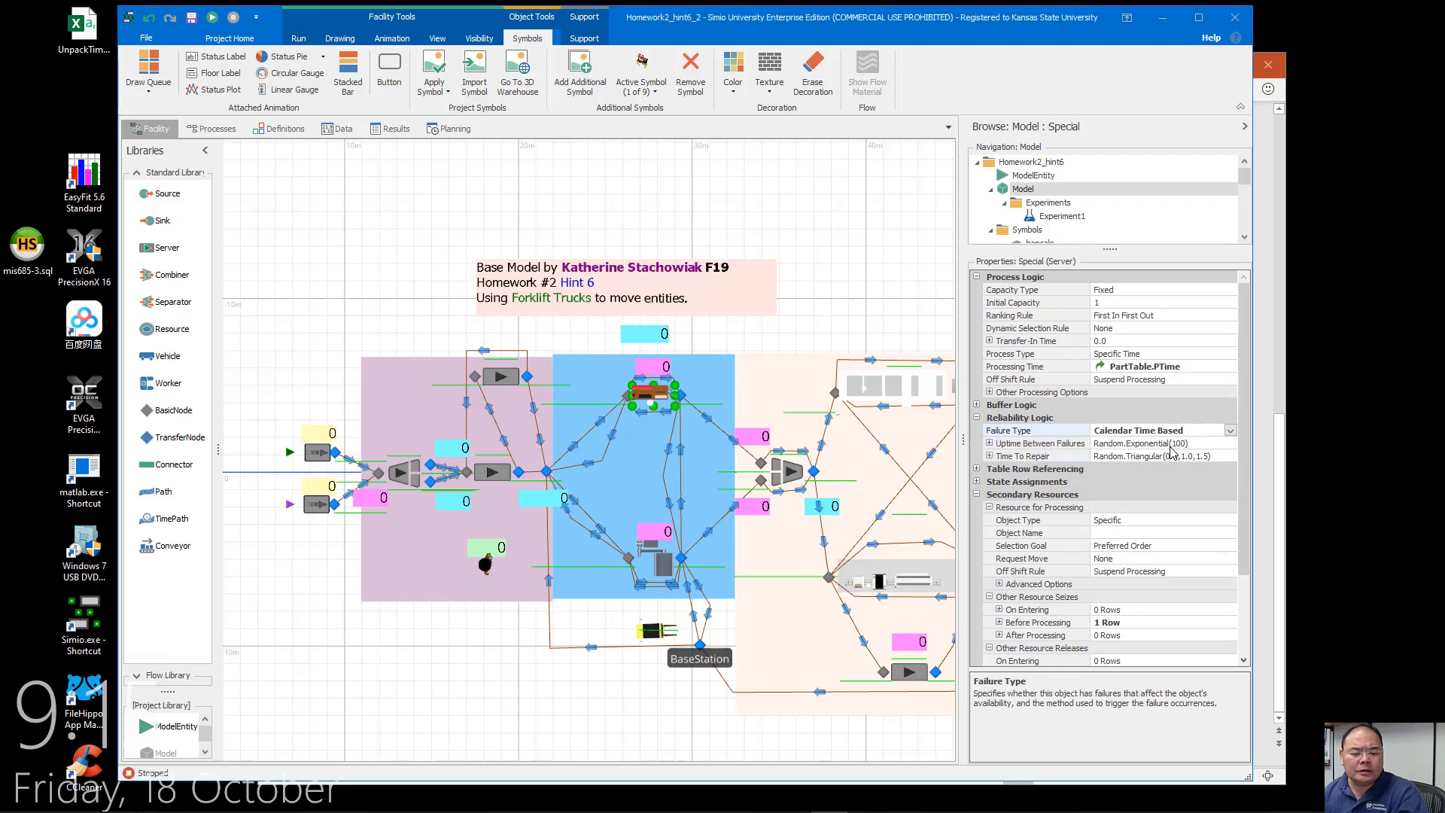
Set the Special server's Uptime Between Failures to Random.Exponential(12), with hours as the unit
left_click(992, 445)
left_click(989, 443)
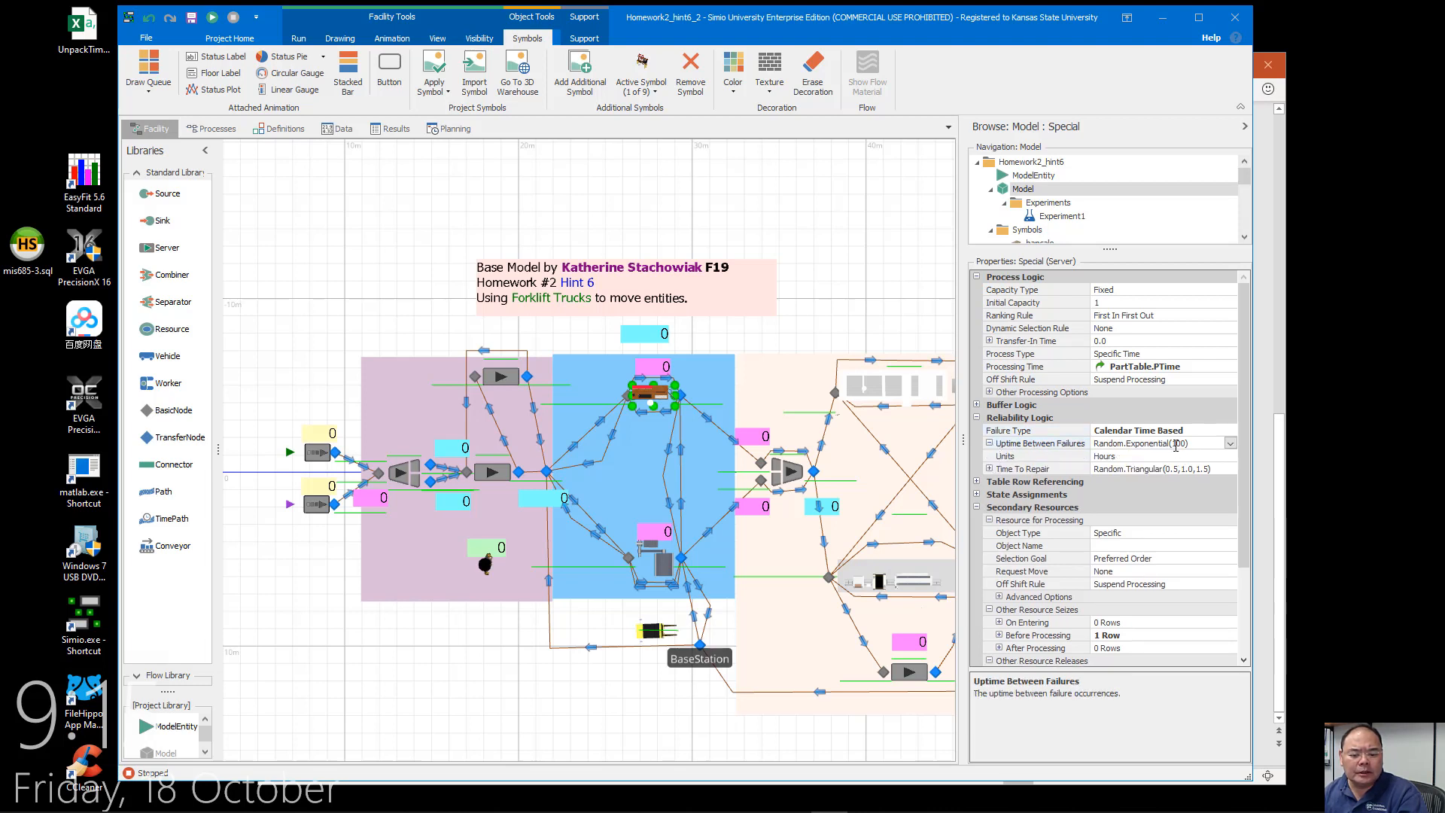
key("BackSpace")
key("BackSpace")
type("20")
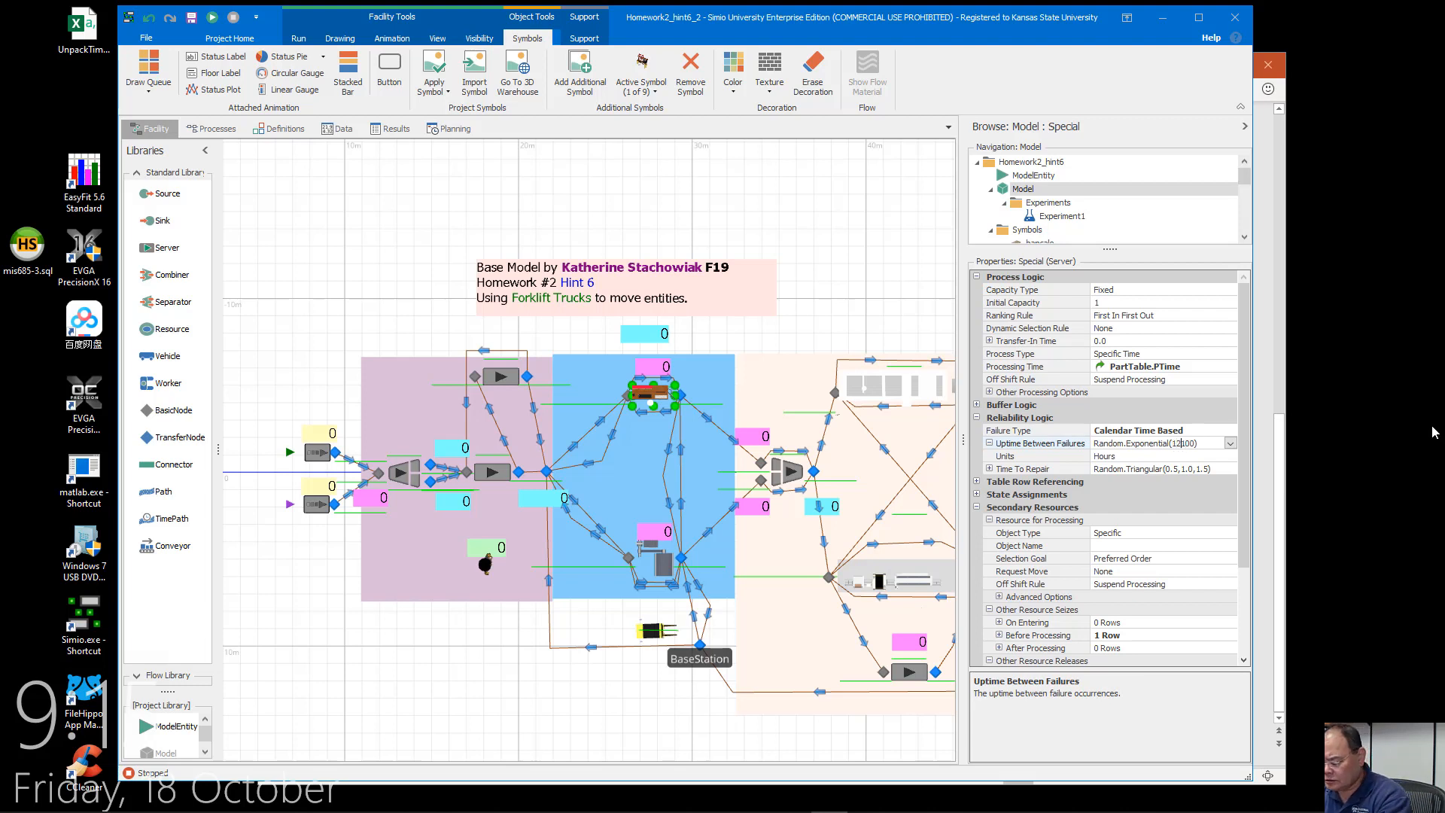
key("BackSpace")
key("BackSpace")
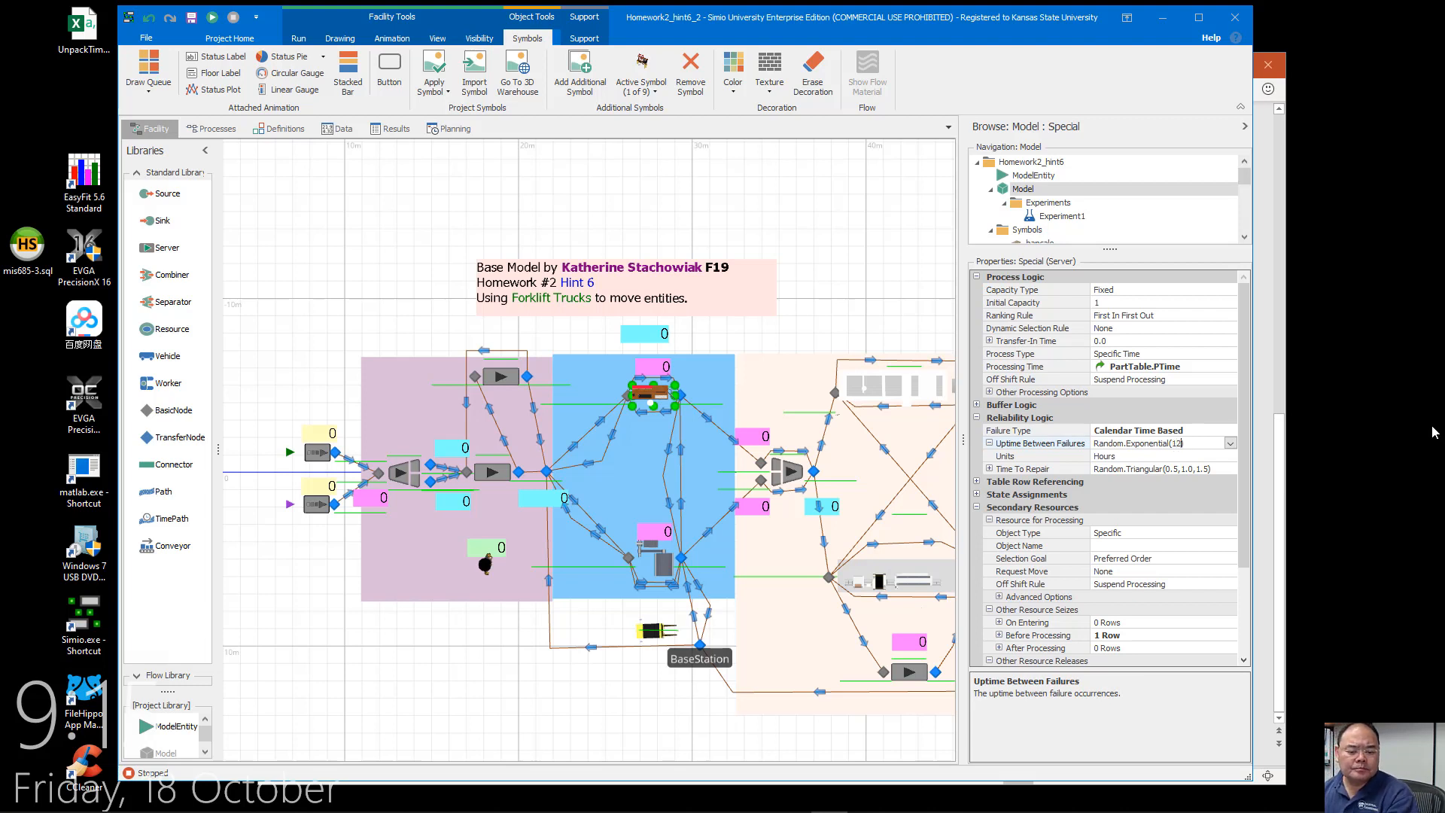
left_click(1186, 456)
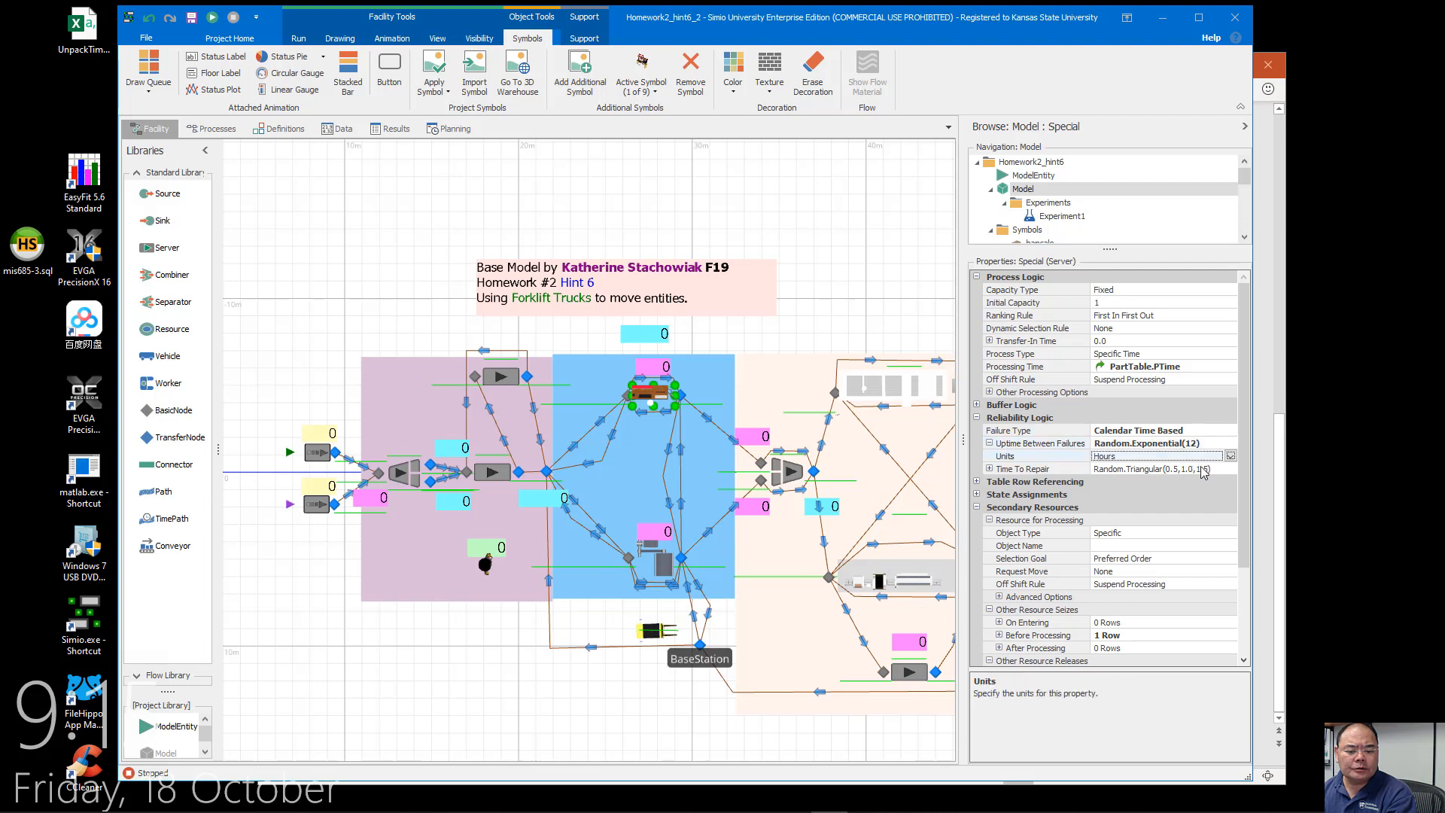
Replace the Special server's Time To Repair expression with Random.Exponential(1.5), in hours
left_click(988, 469)
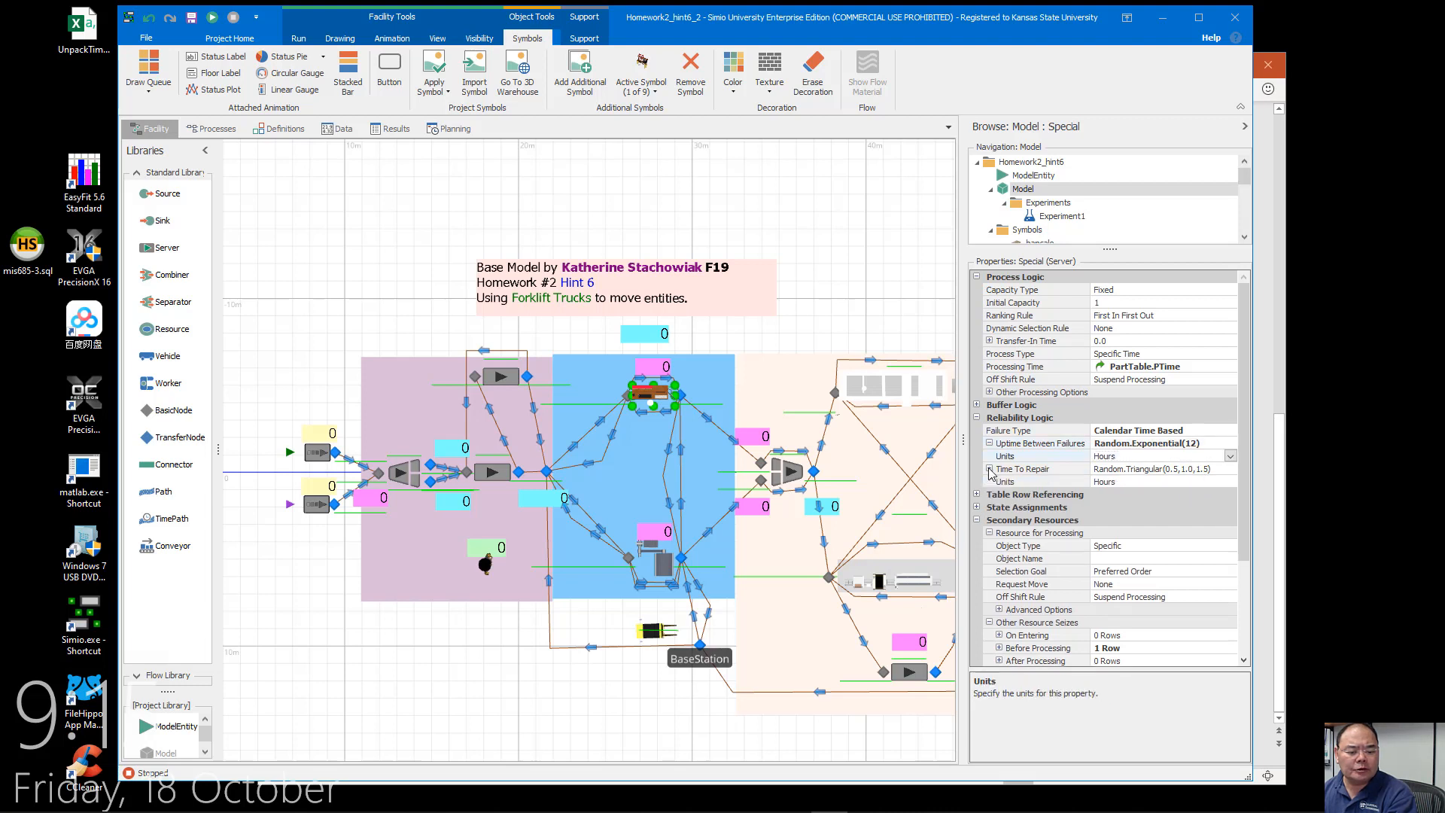
left_click(1199, 470)
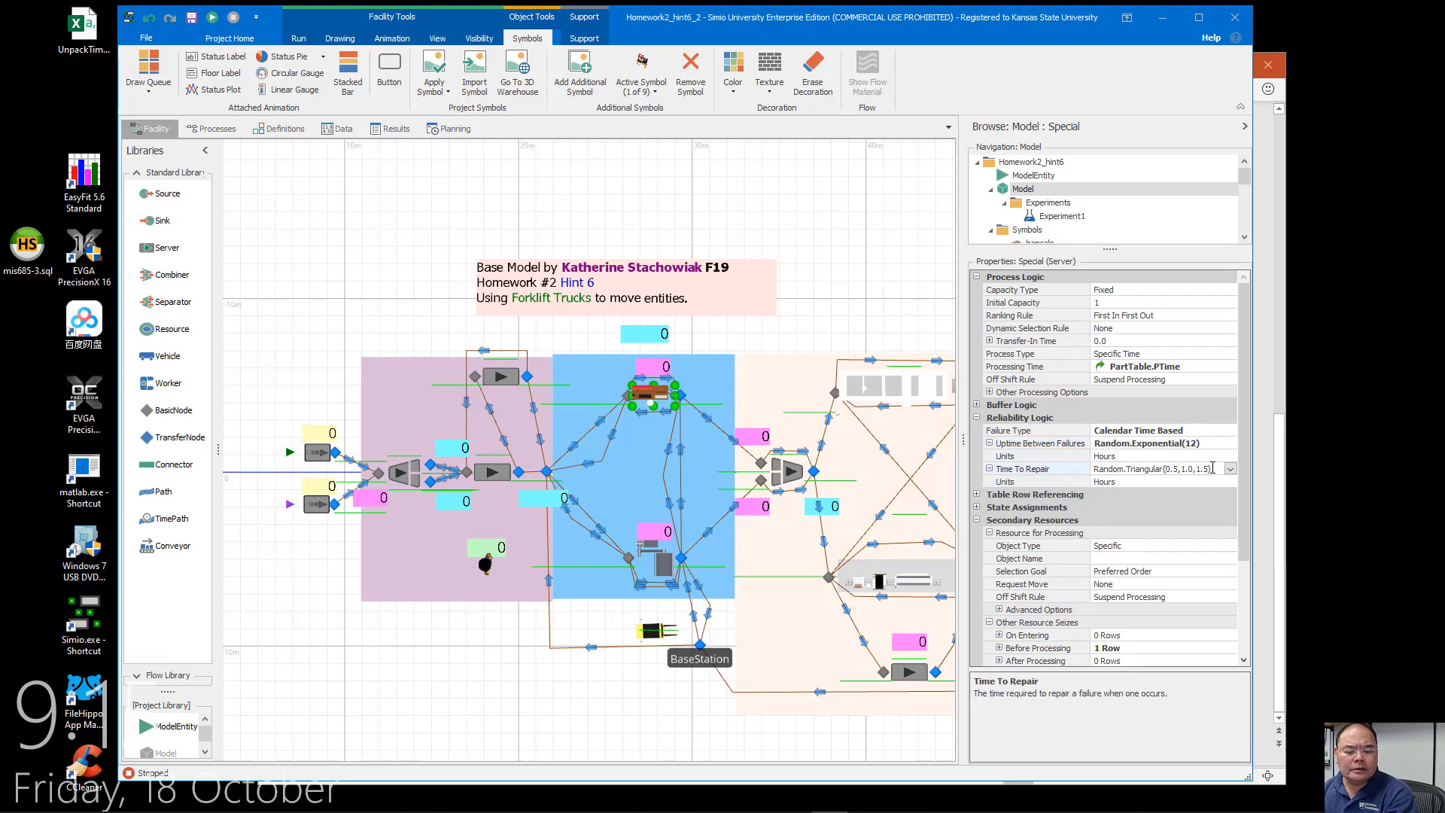
left_click_drag(1212, 468, 1076, 468)
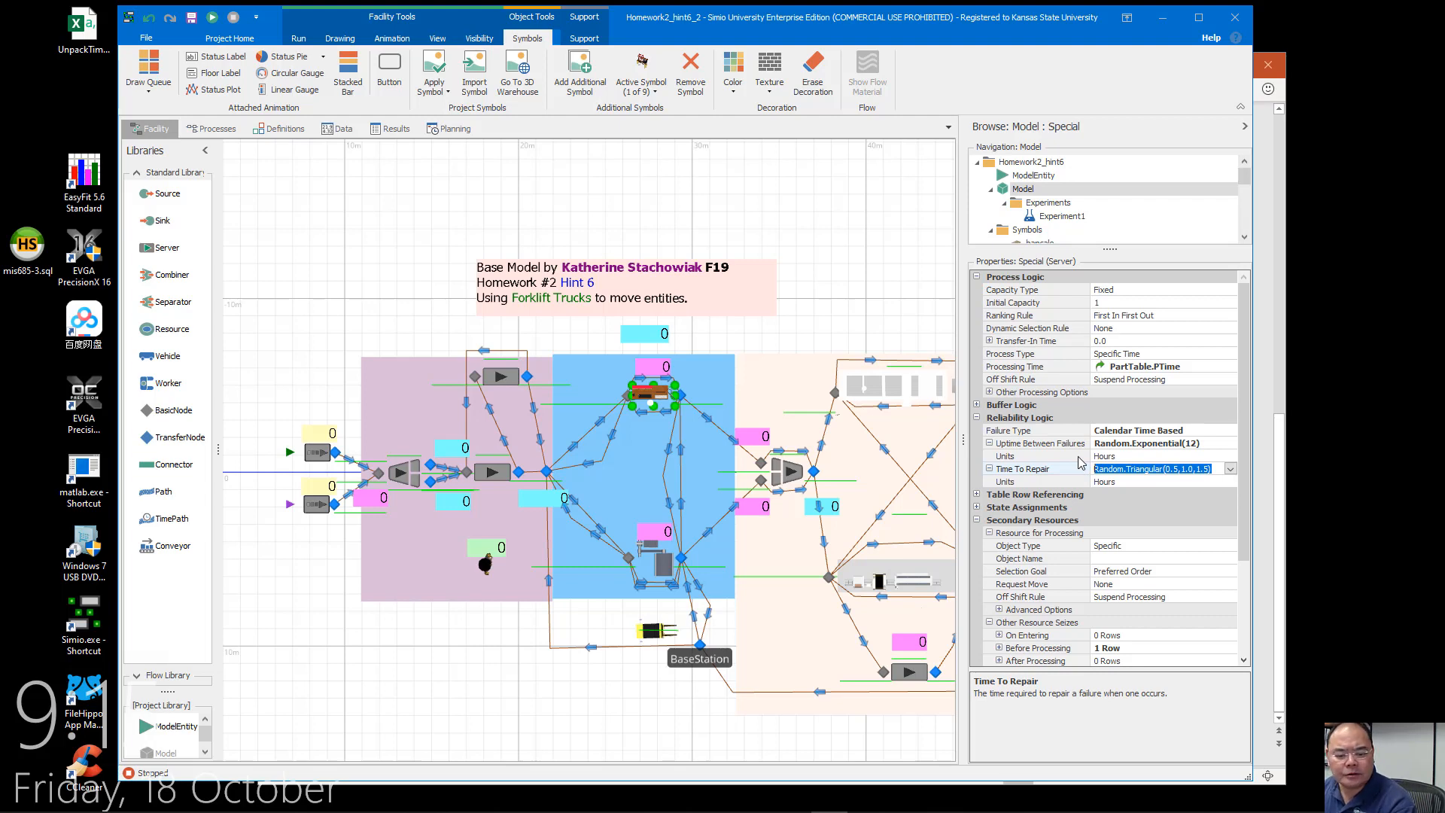
left_click(1229, 469)
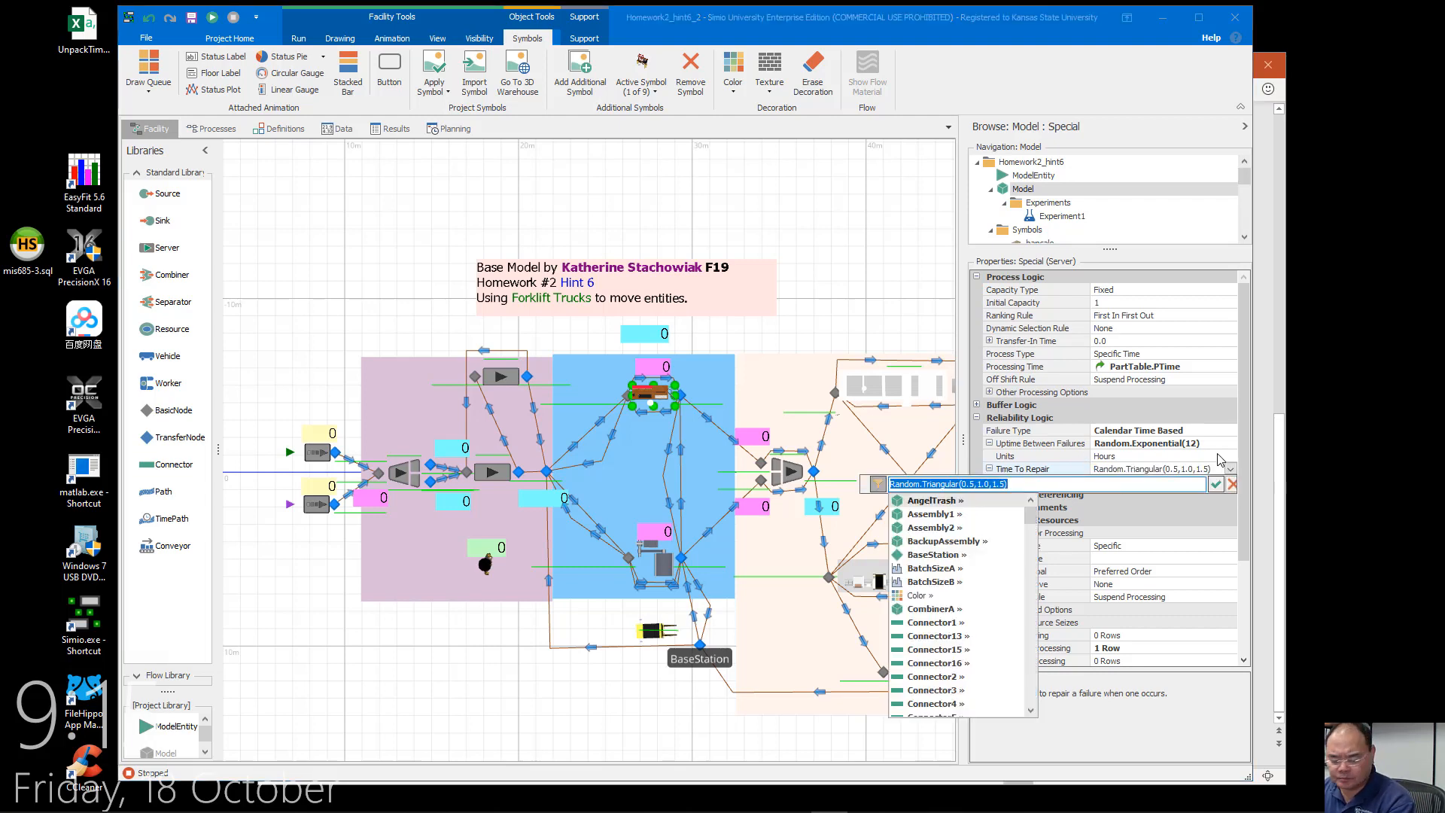
type("Exp")
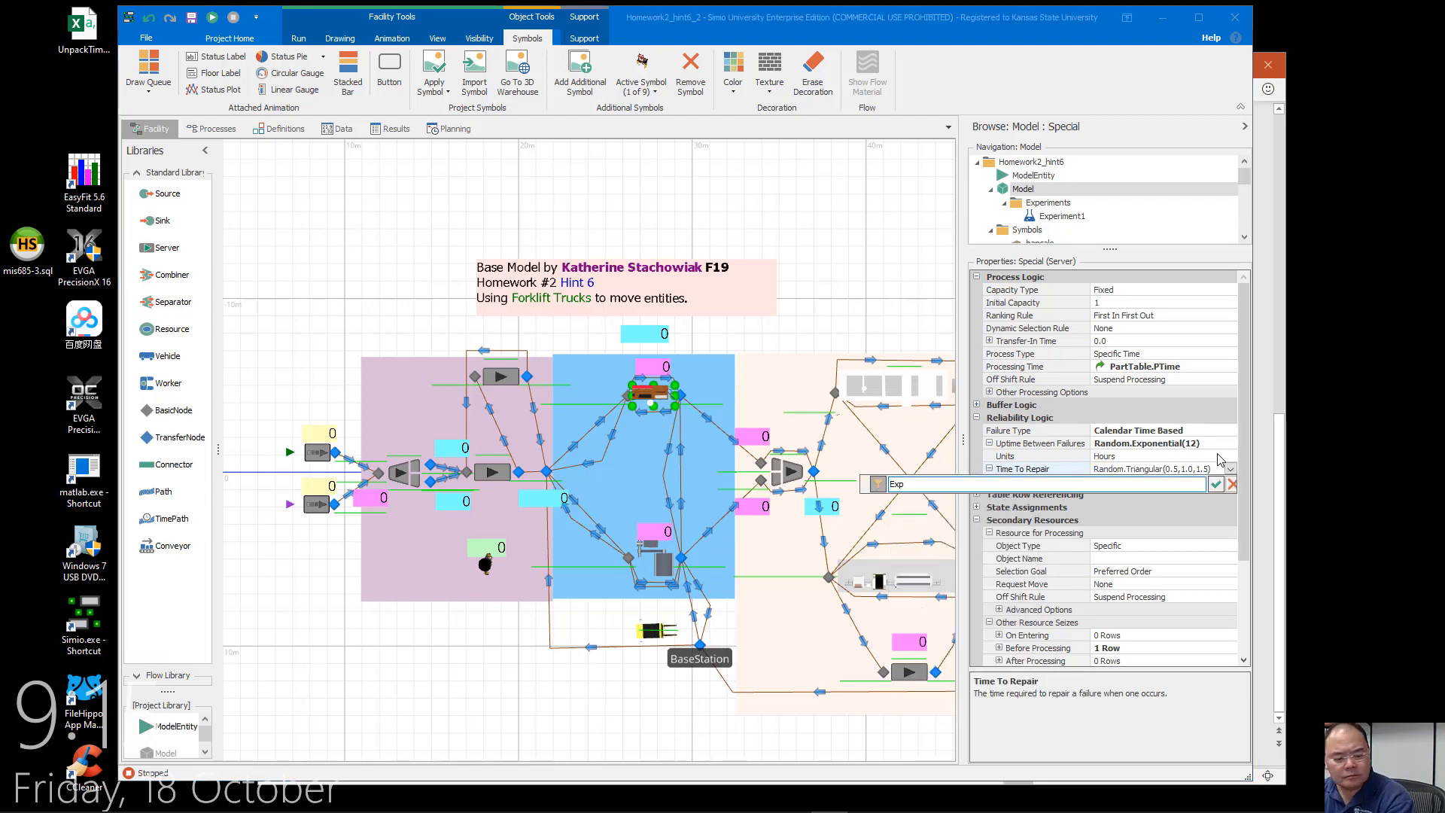
key("BackSpace")
key("BackSpace")
key("BackSpace")
type("Ra")
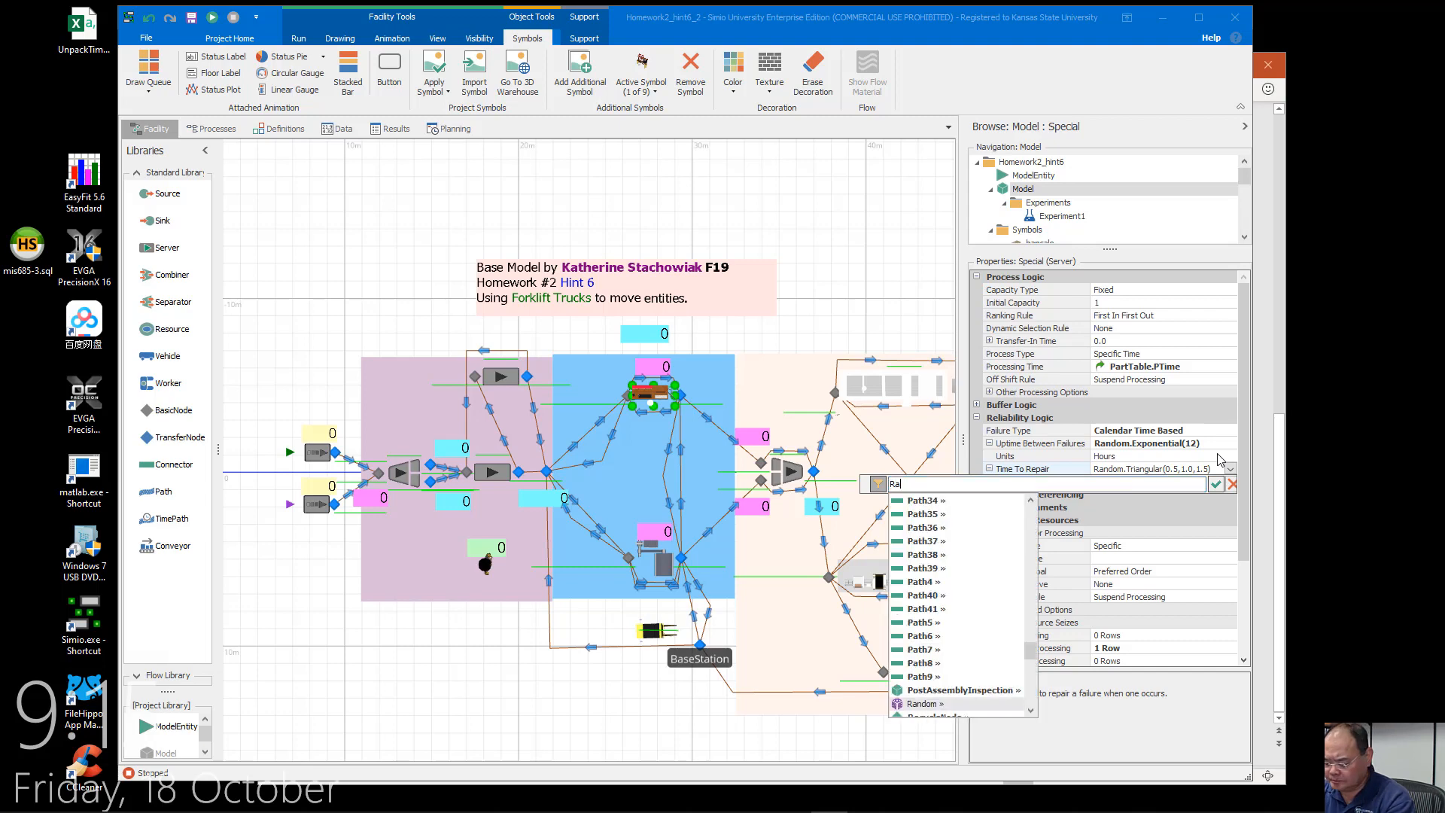
type("ndom.Exp")
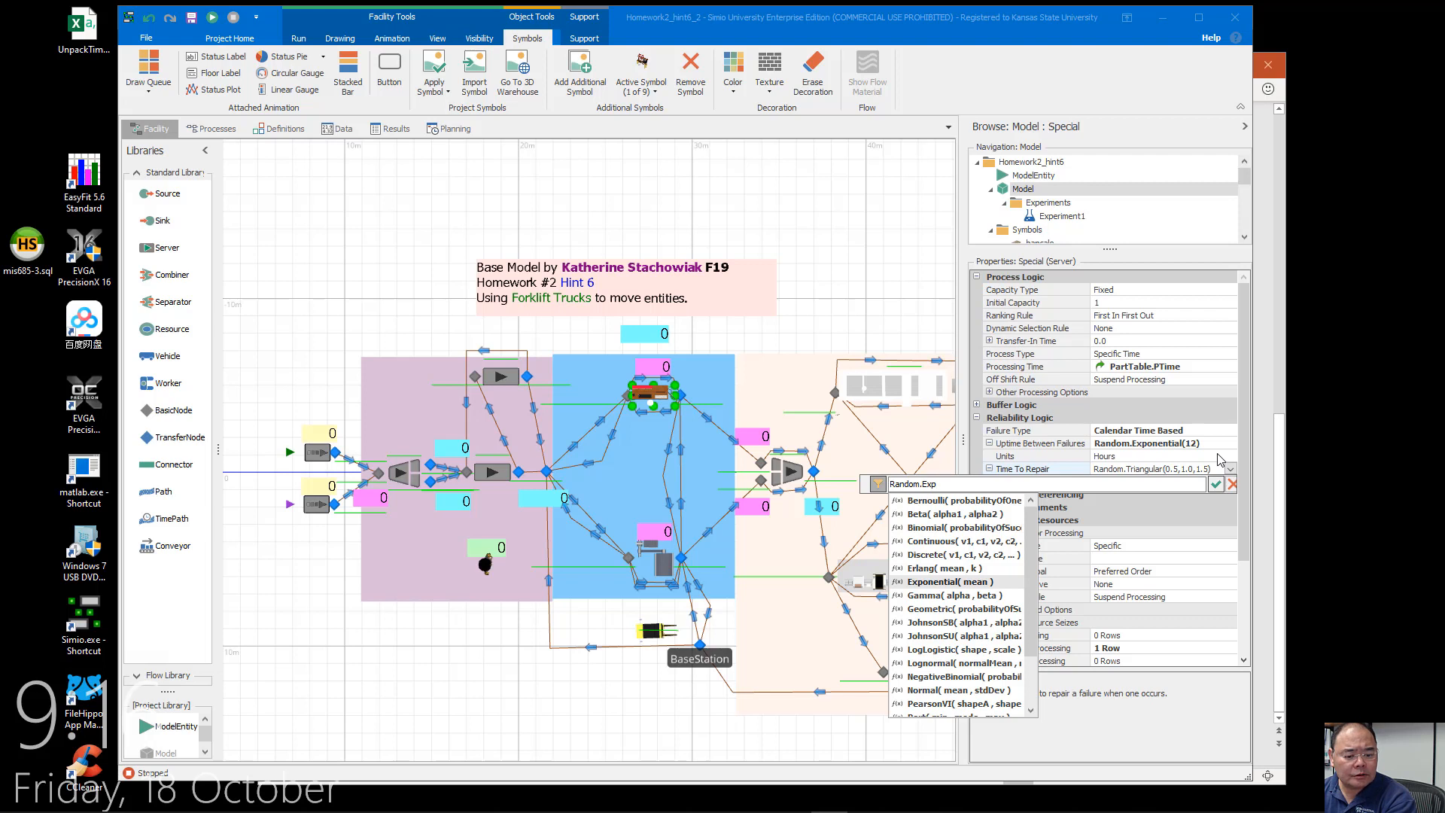
key("Tab")
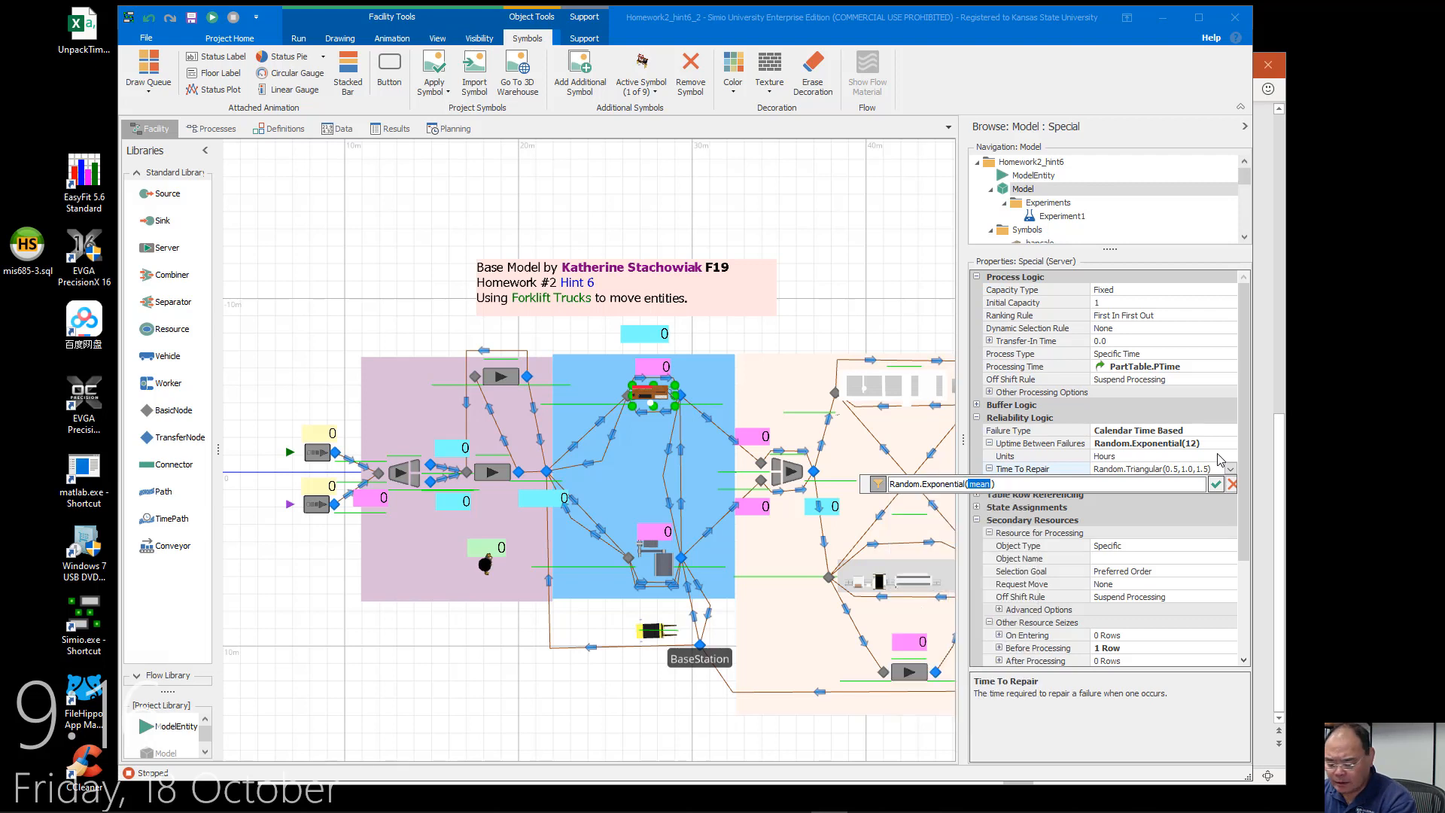
type("1.5")
key("Return")
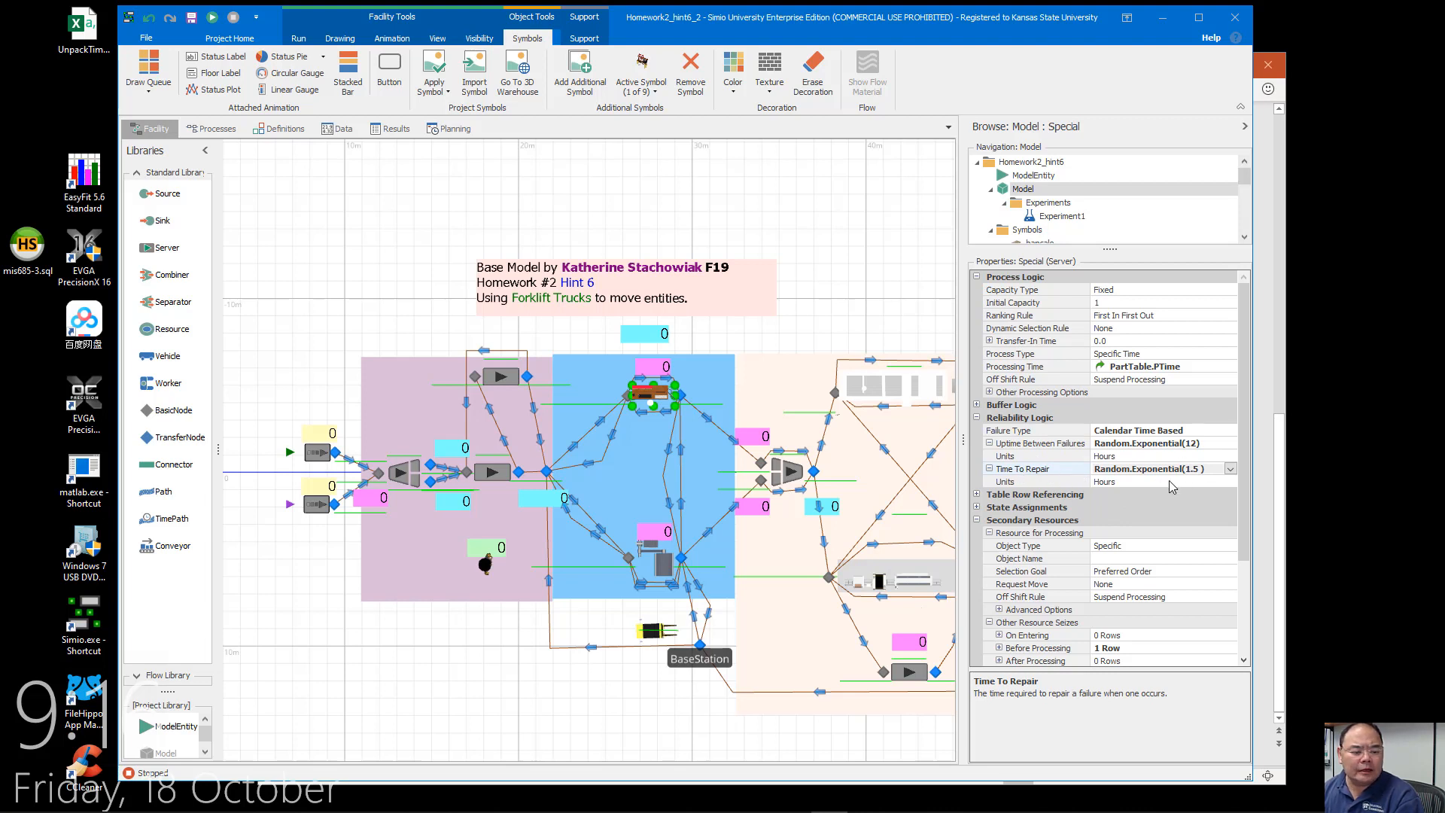
Place a Resource object below Workers in the facility and name it Engineer
left_click(486, 566)
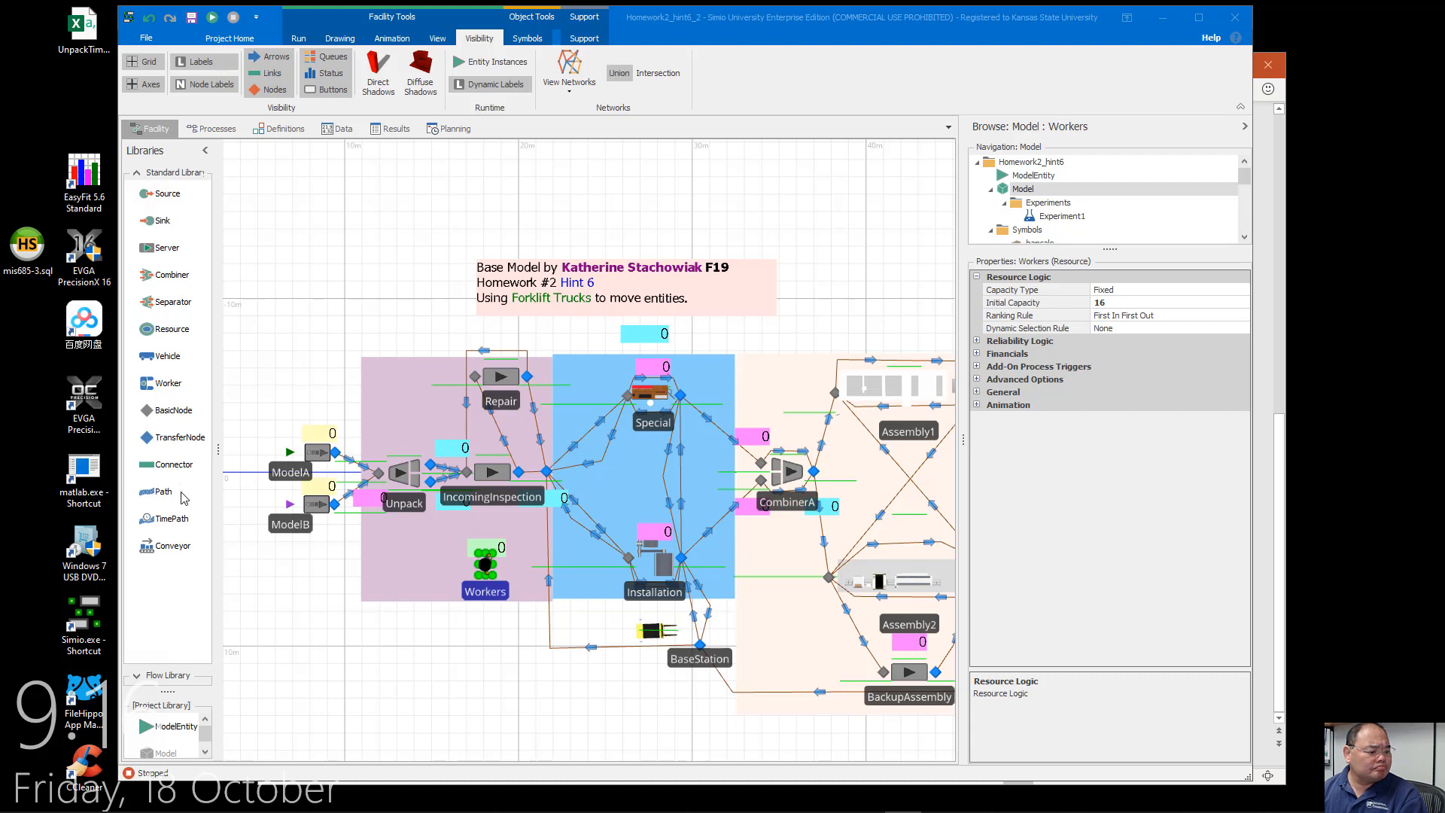
left_click_drag(175, 337, 506, 654)
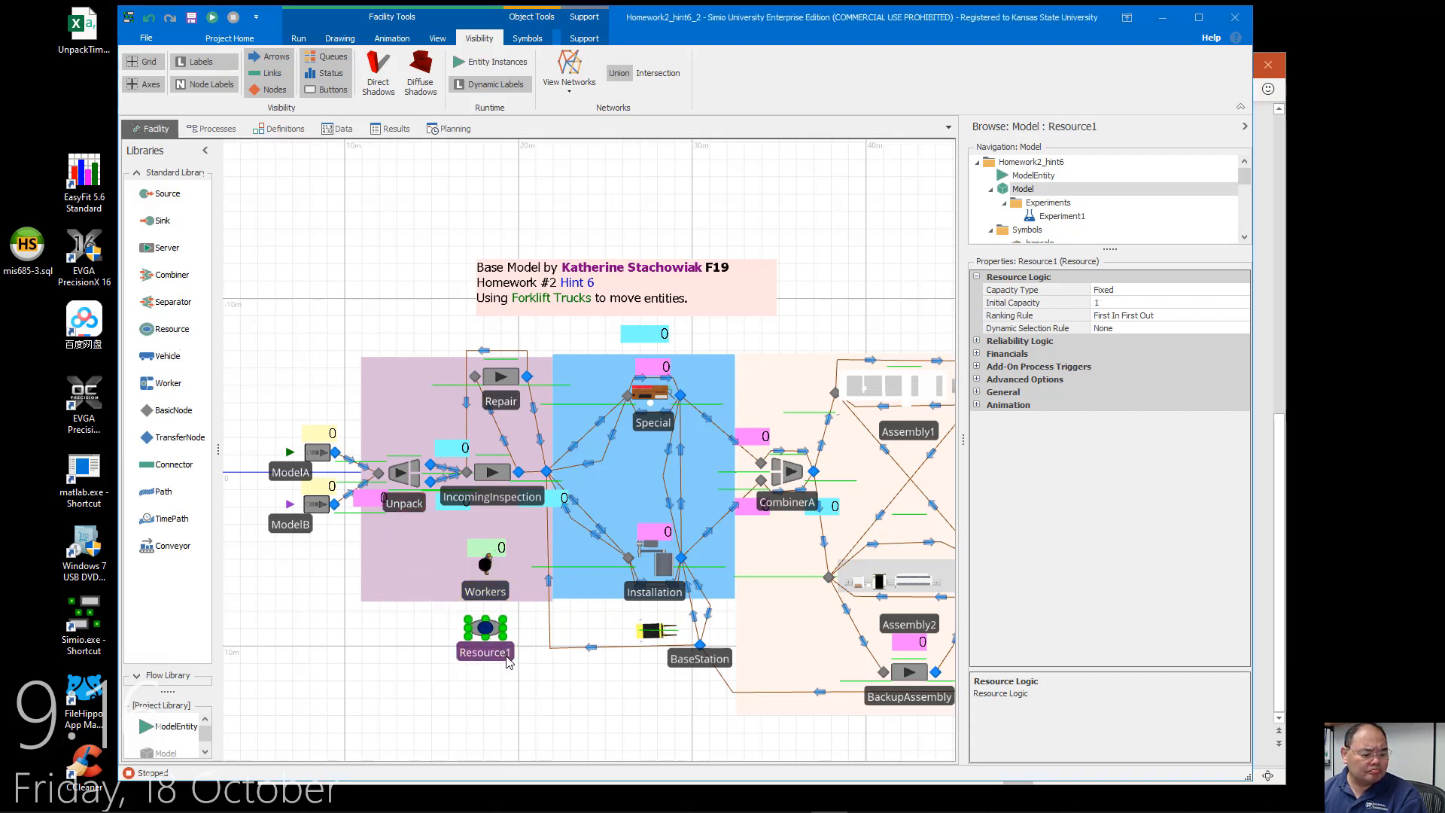
left_click(495, 652)
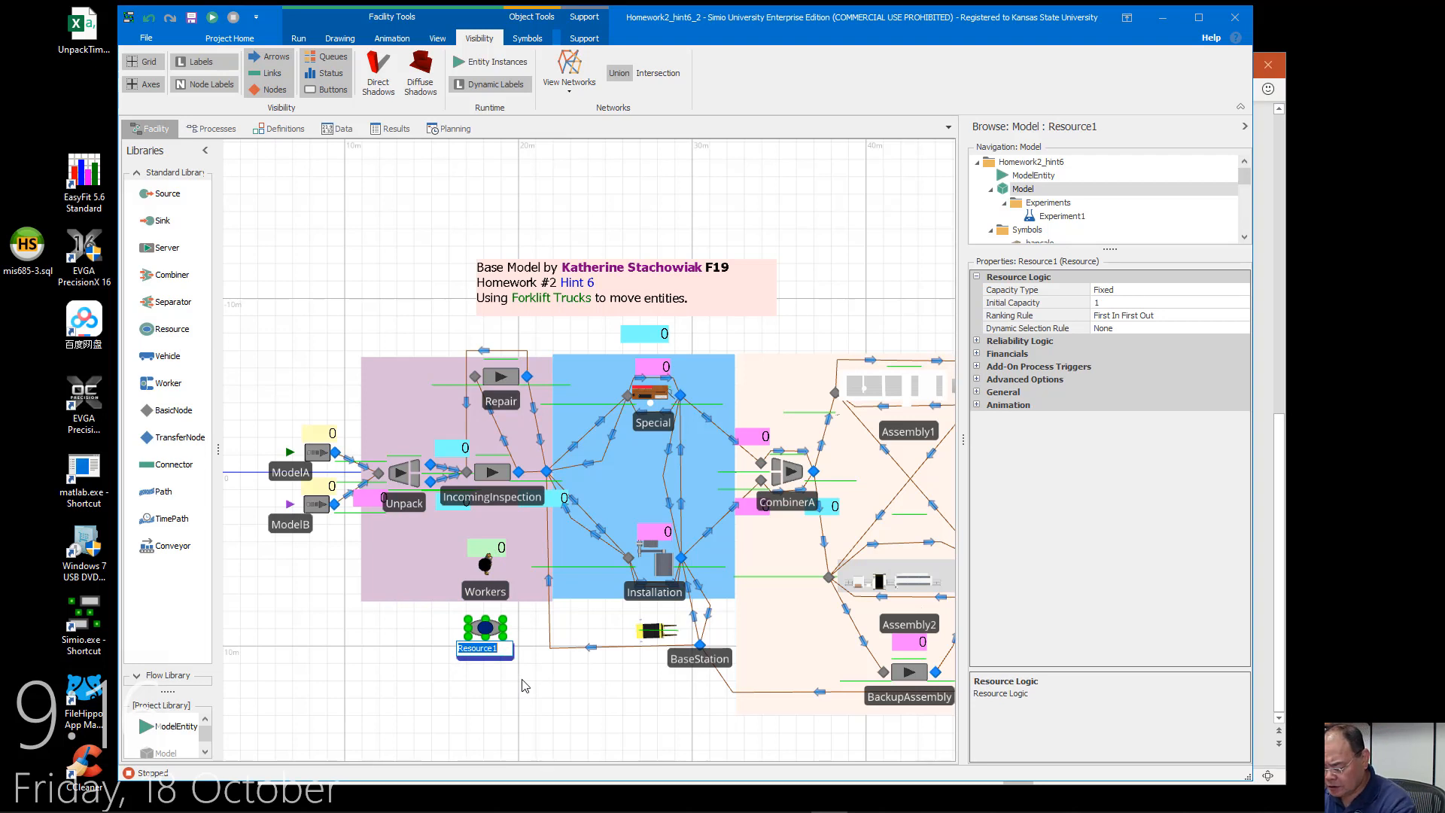
type("Engineer")
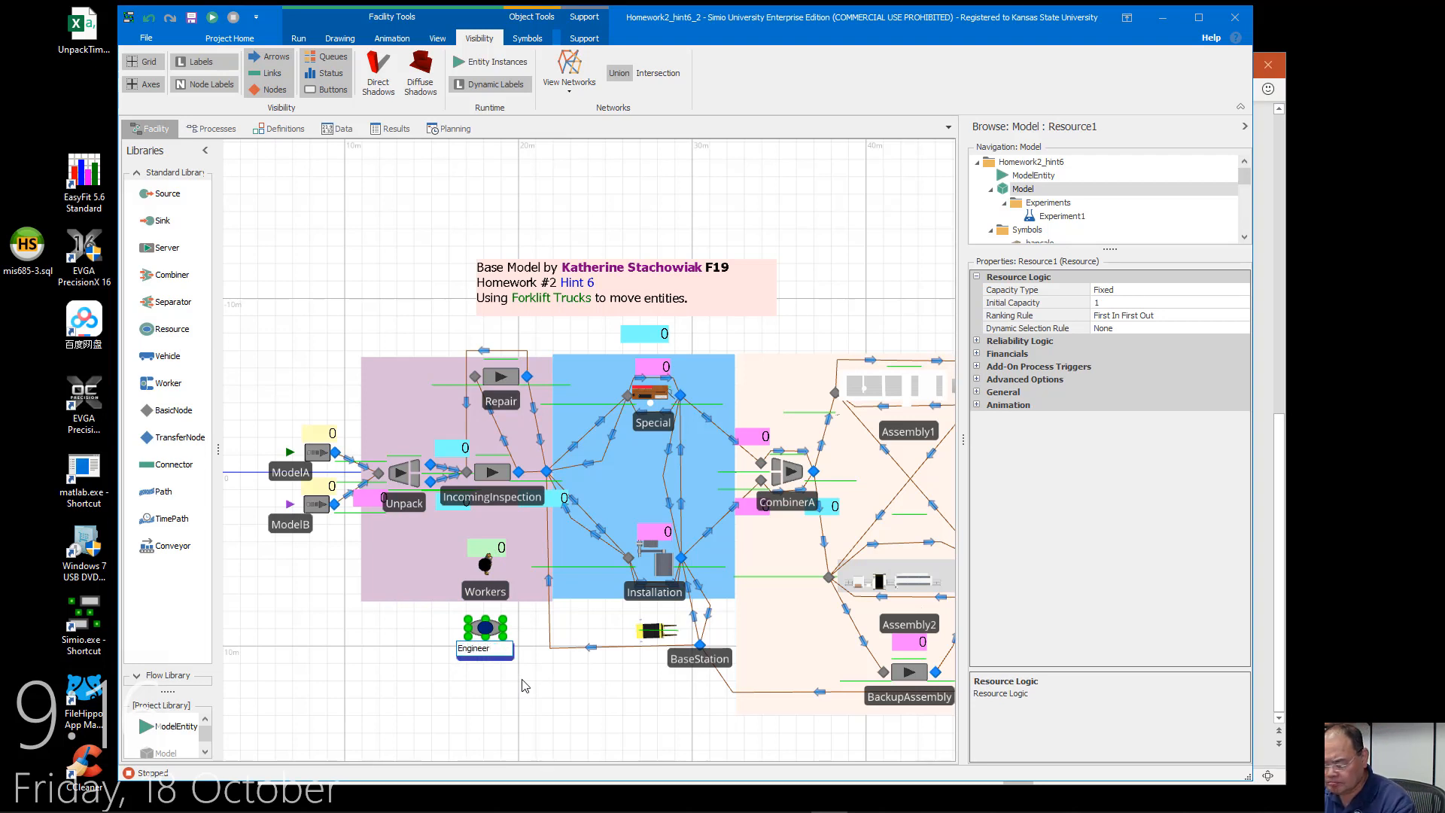
key("Return")
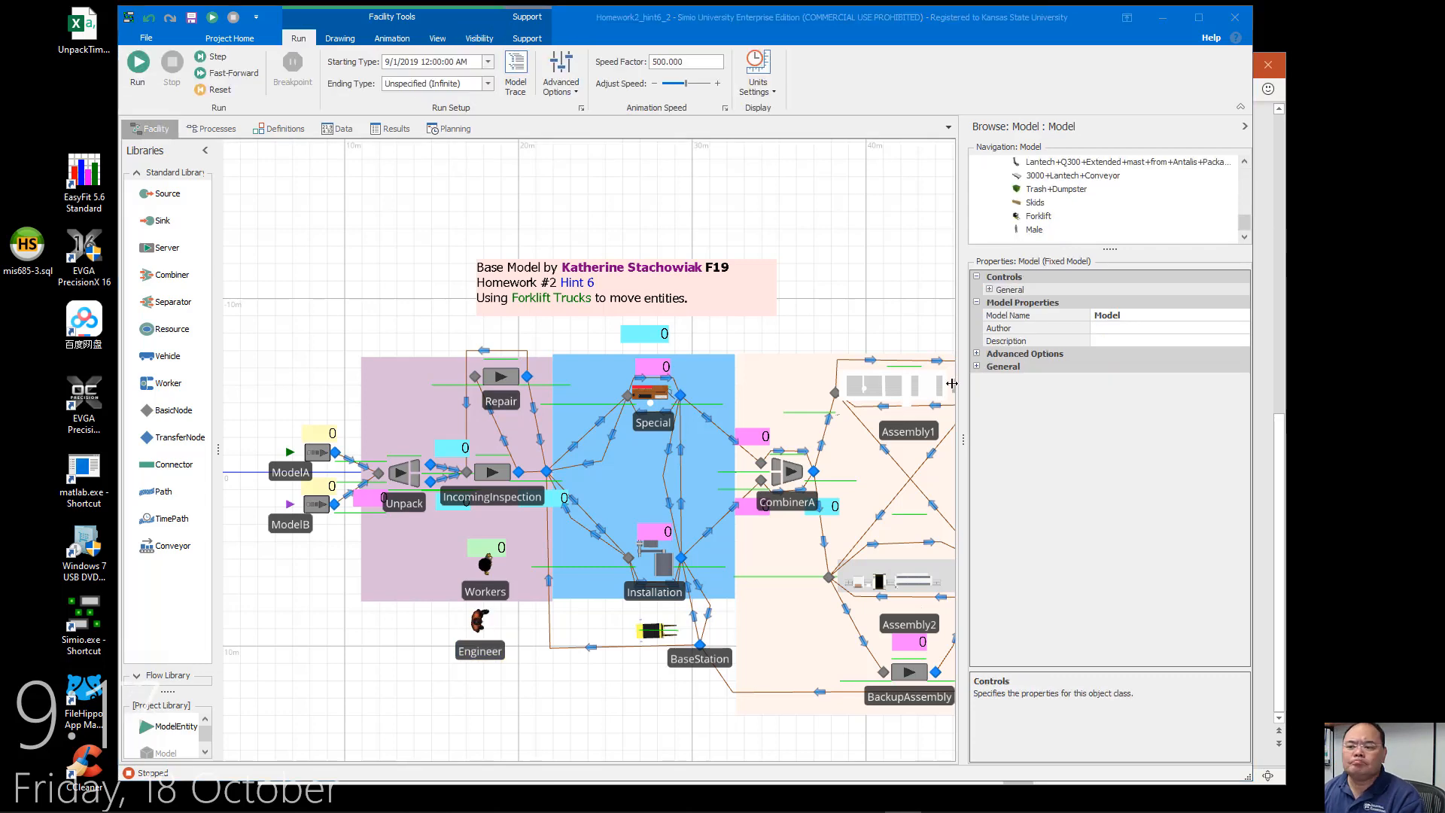
Set the Engineer resource's Initial Capacity to 13
left_click(483, 648)
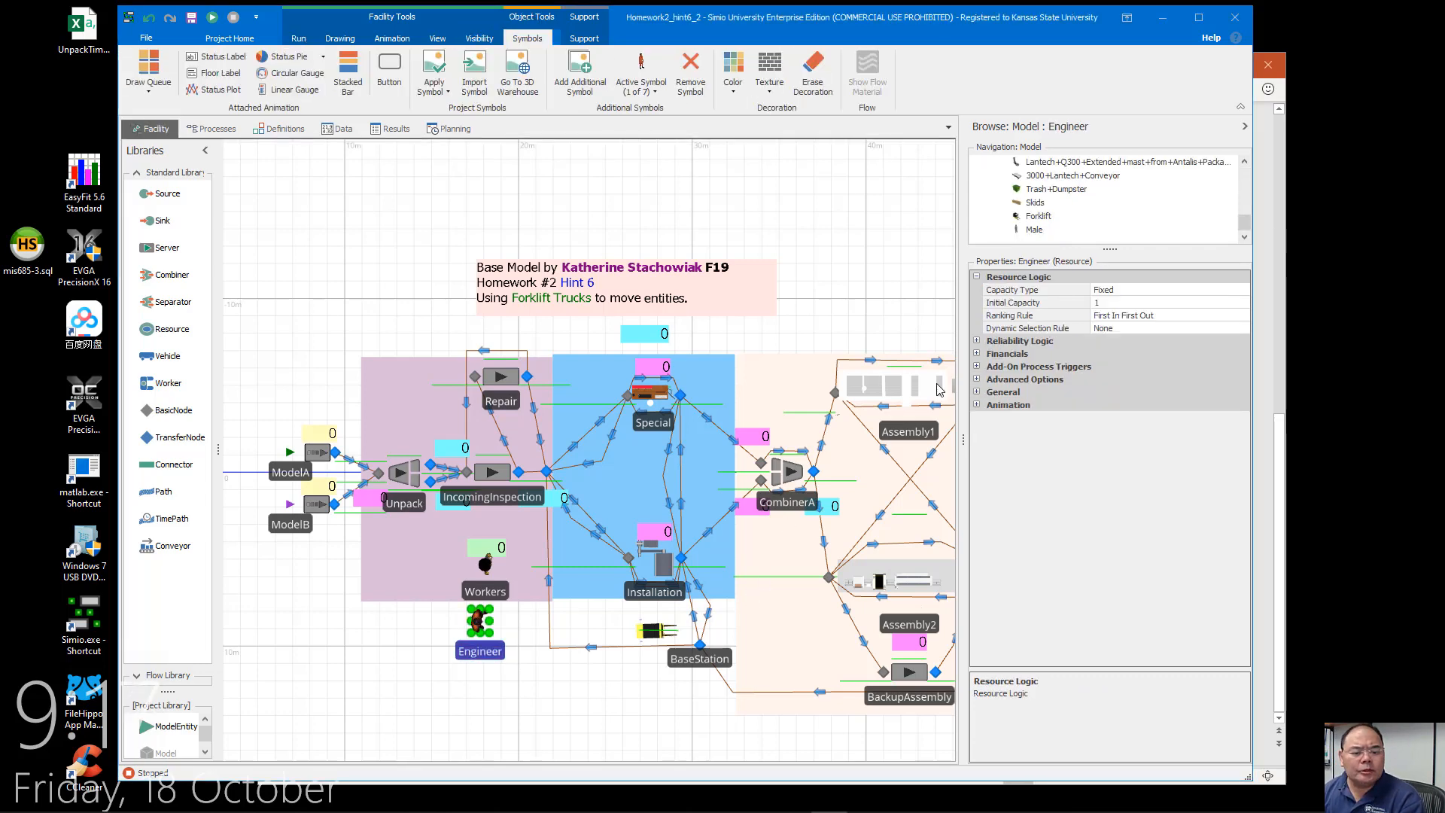
left_click(1109, 302)
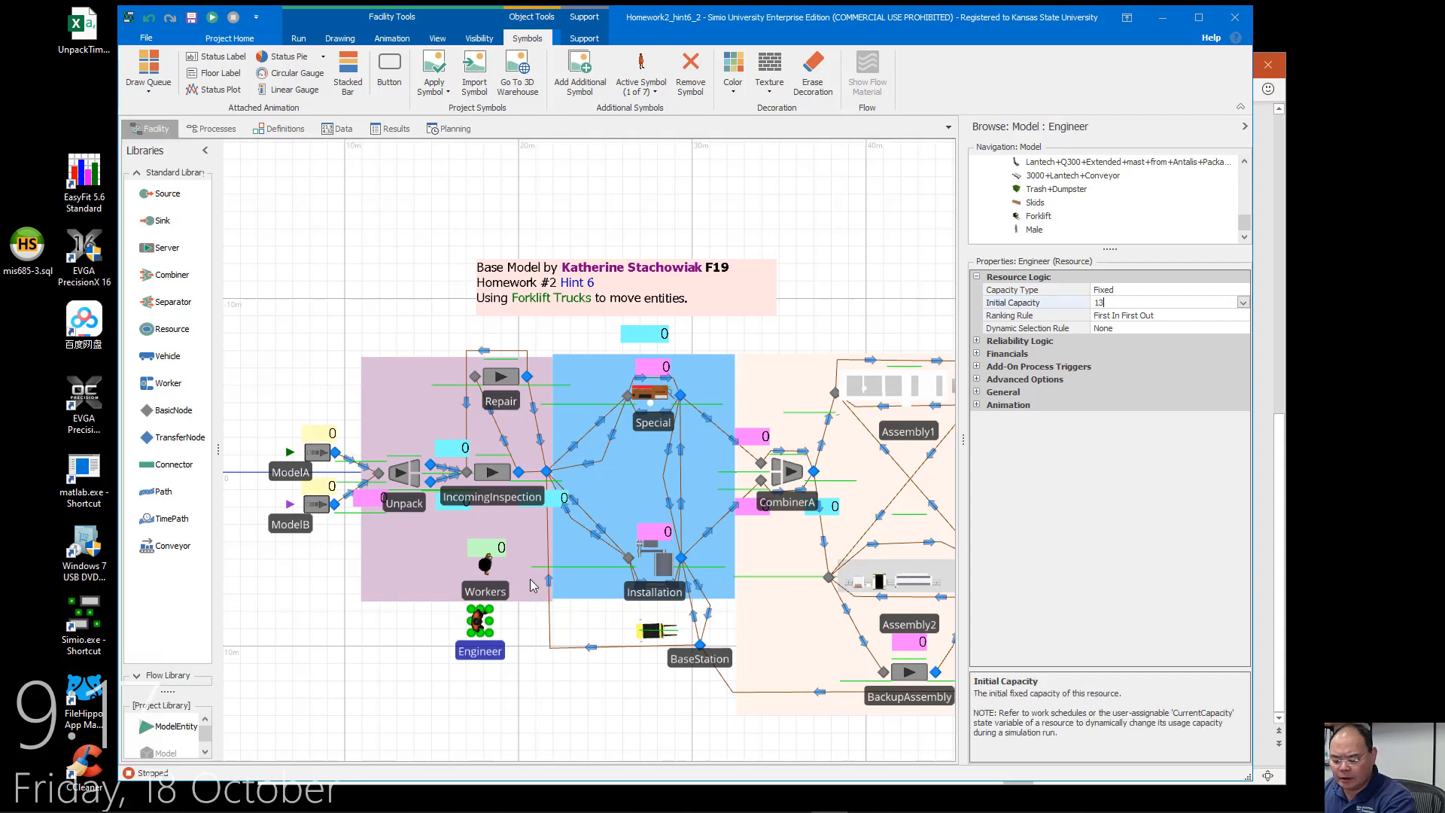
left_click(523, 643)
Inspect the Engineer figure in the 3D facility view, return to 2D, and select the Engineer resource
key("3")
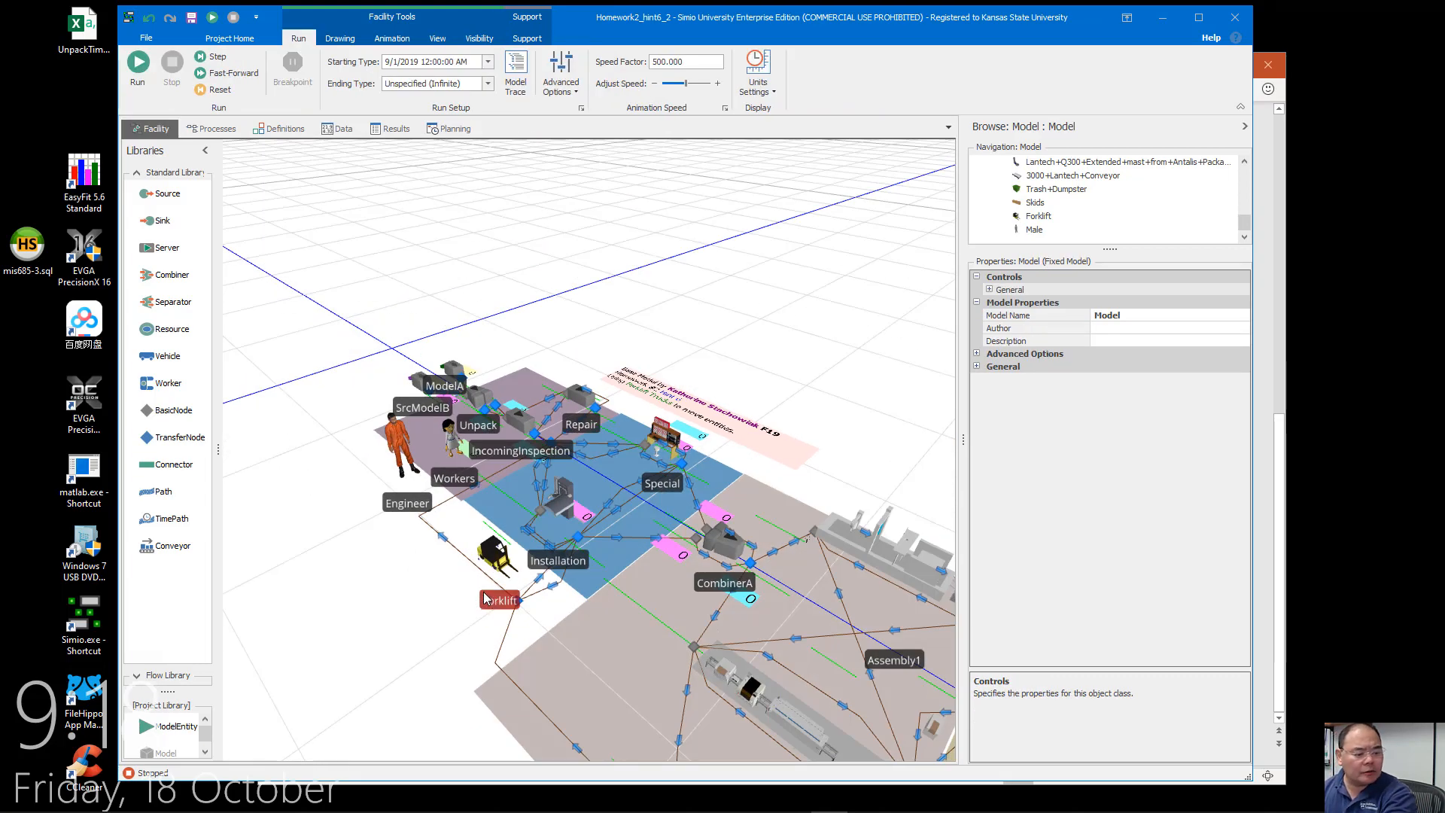
left_click_drag(486, 589, 492, 583)
key("2")
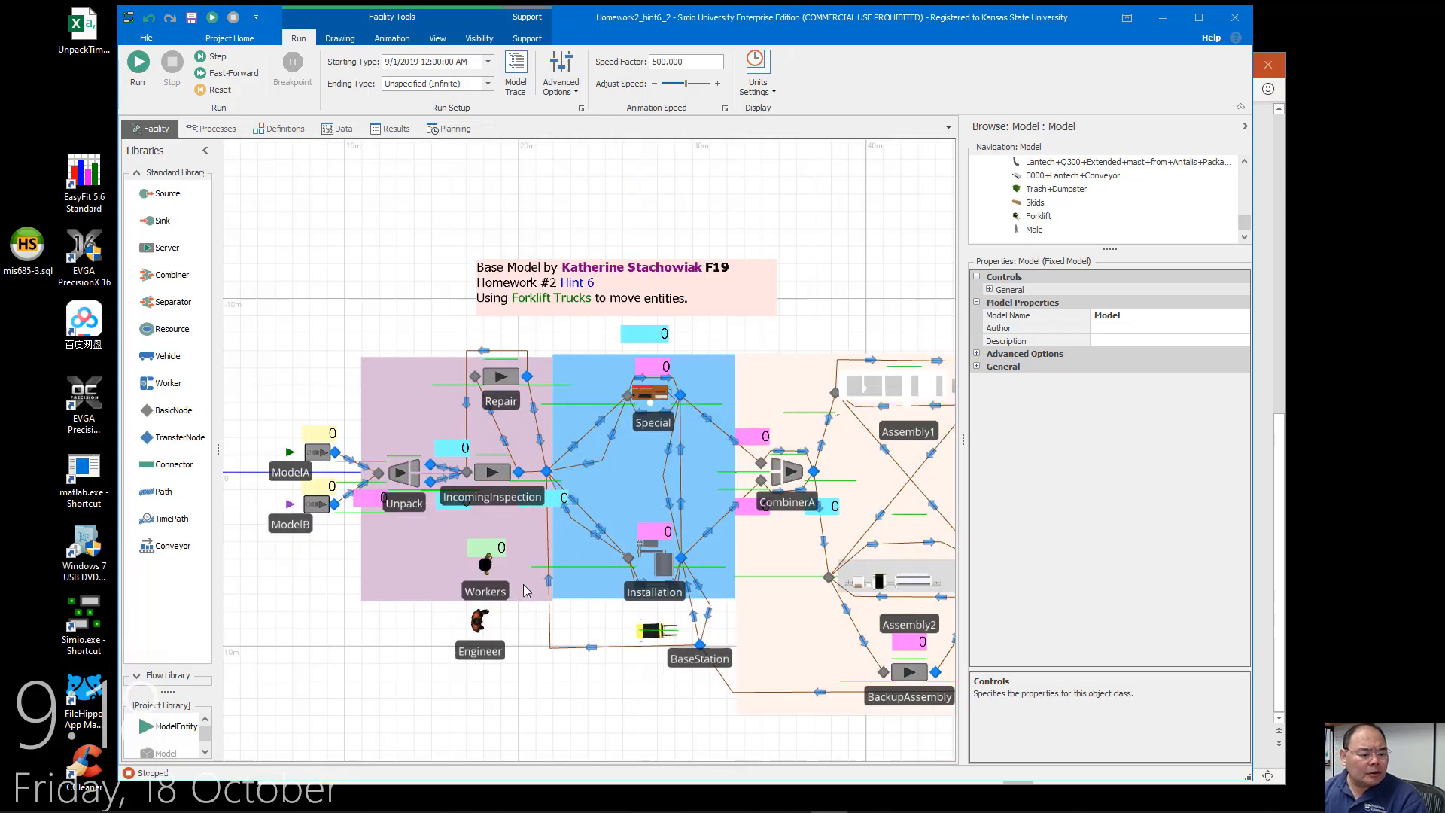
left_click(482, 656)
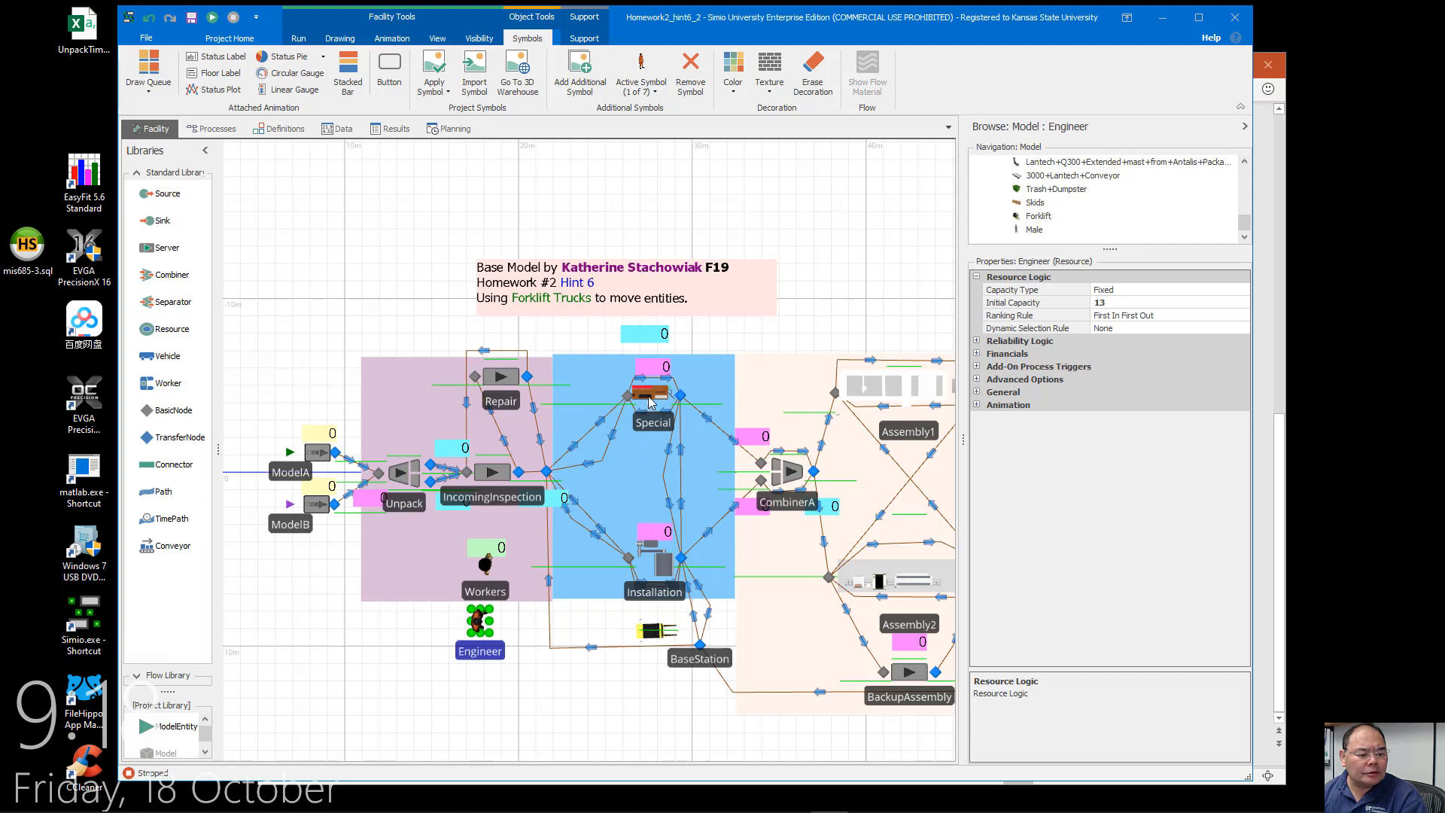
Create an add-on process for the Special server's Failed trigger
left_click(651, 403)
scroll(1241, 470, "down", 3)
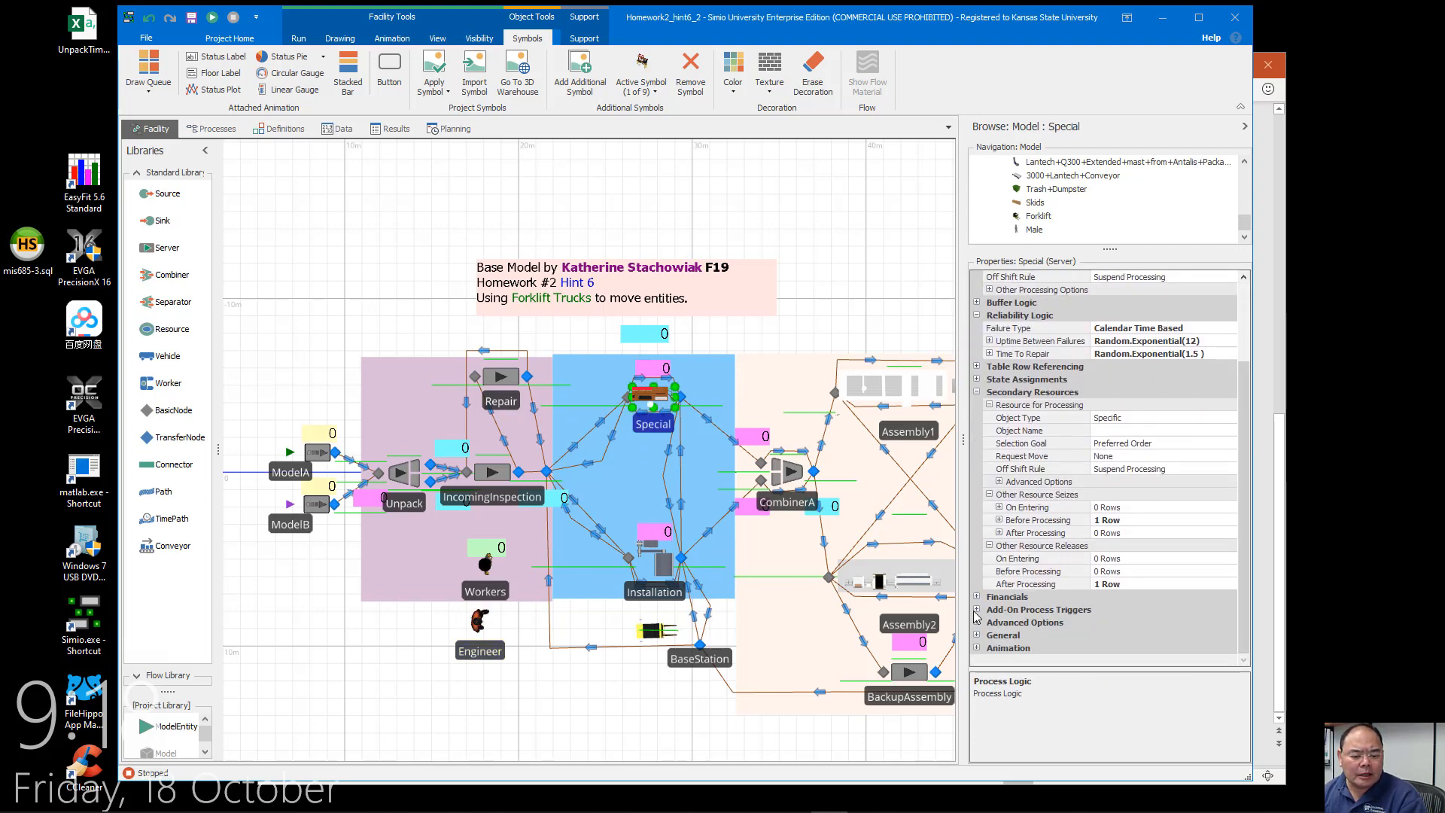
left_click(989, 609)
left_click(976, 609)
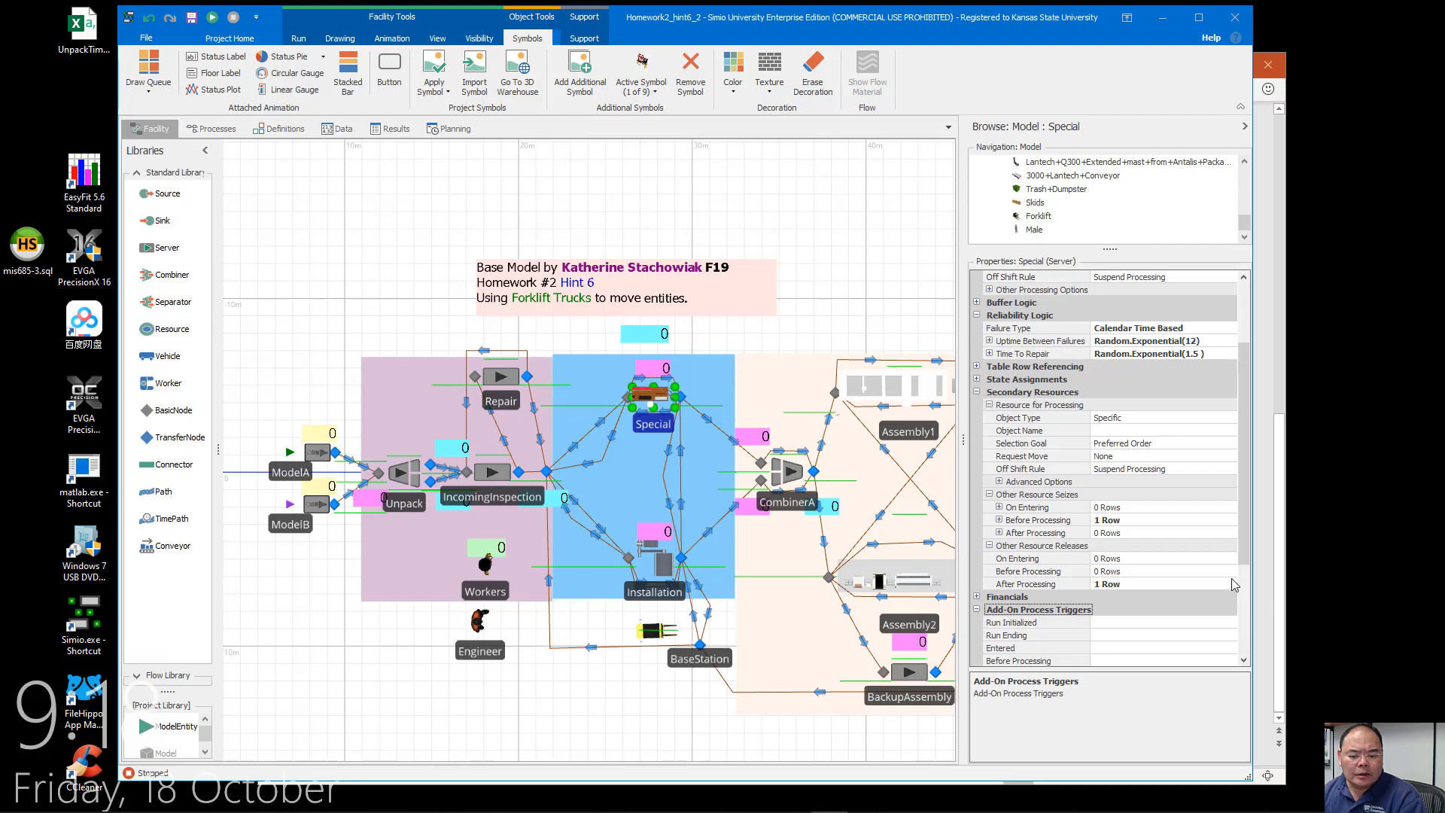
scroll(1237, 583, "down", 4)
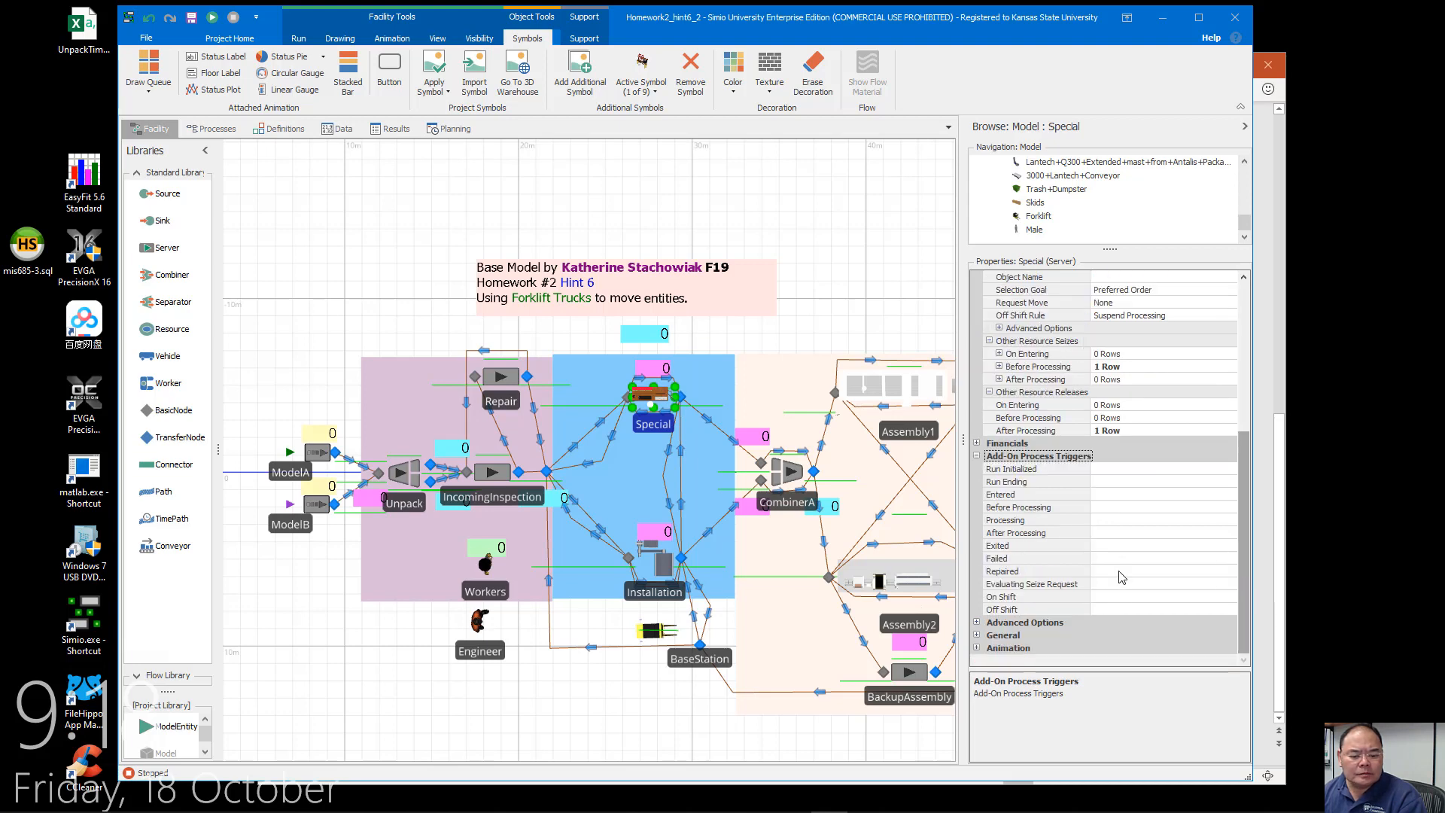
left_click(1029, 561)
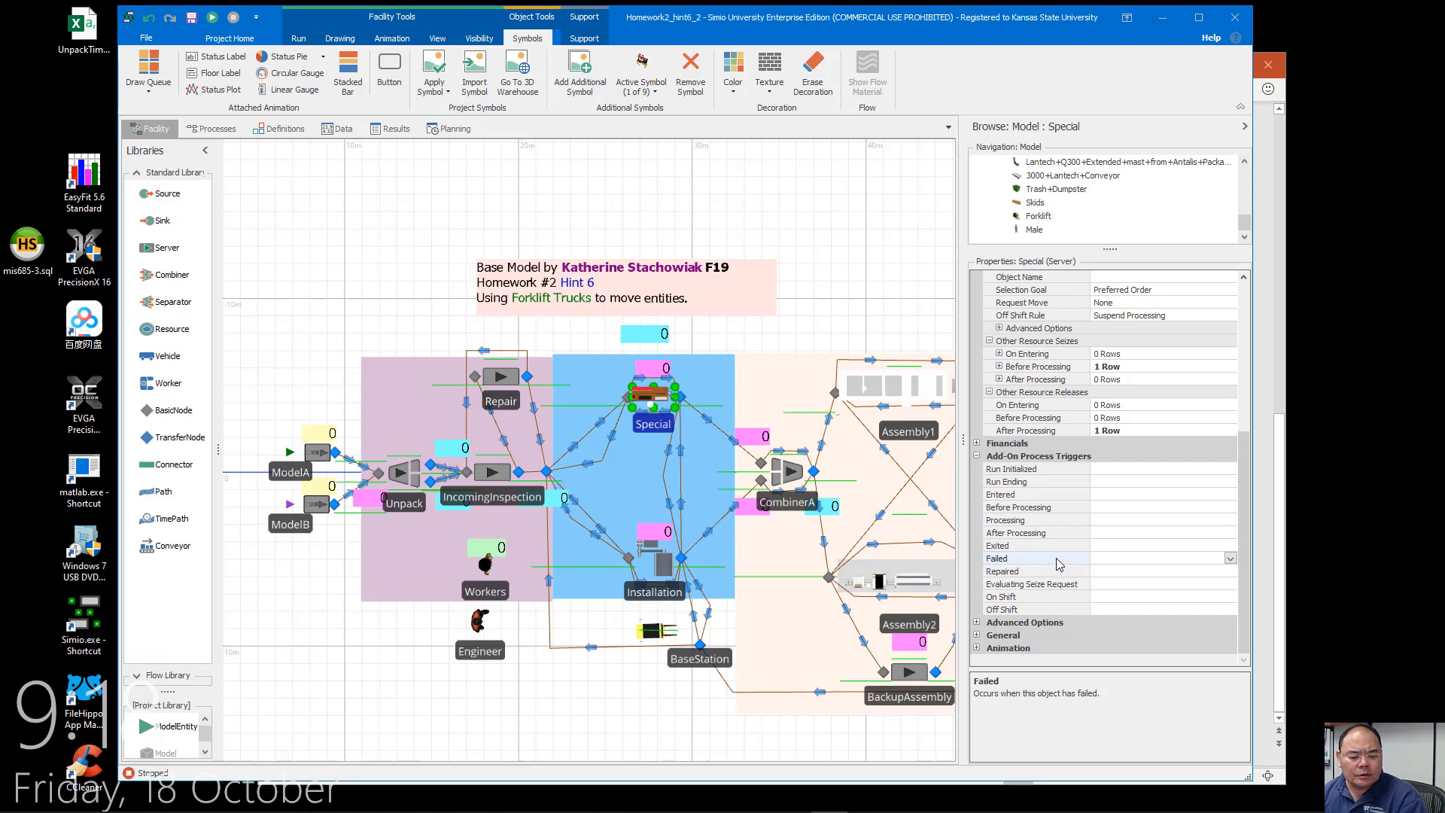
double_click(1058, 564)
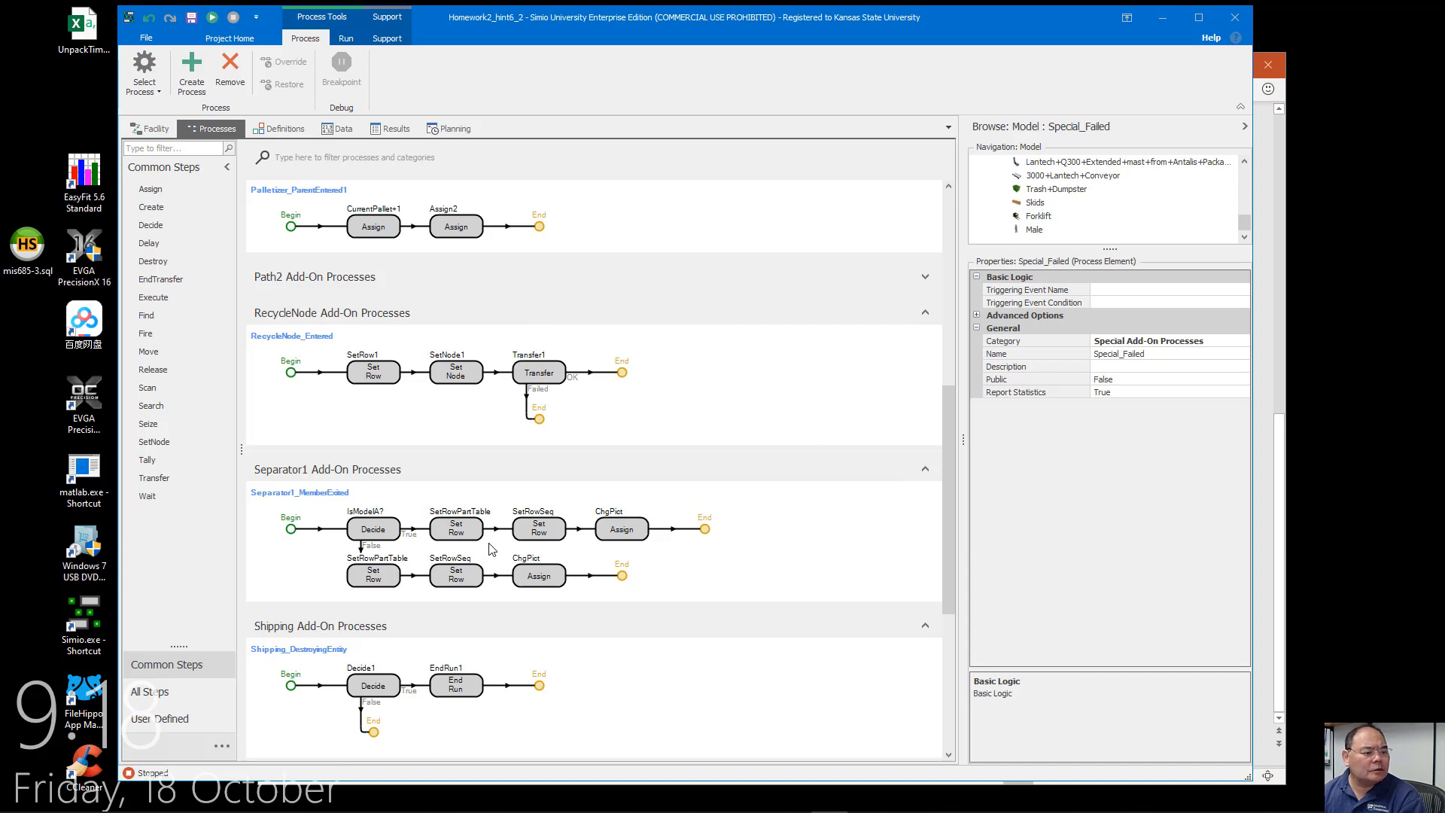
Insert a Seize step between Begin and End of the Special_Failed process
scroll(489, 548, "down", 3)
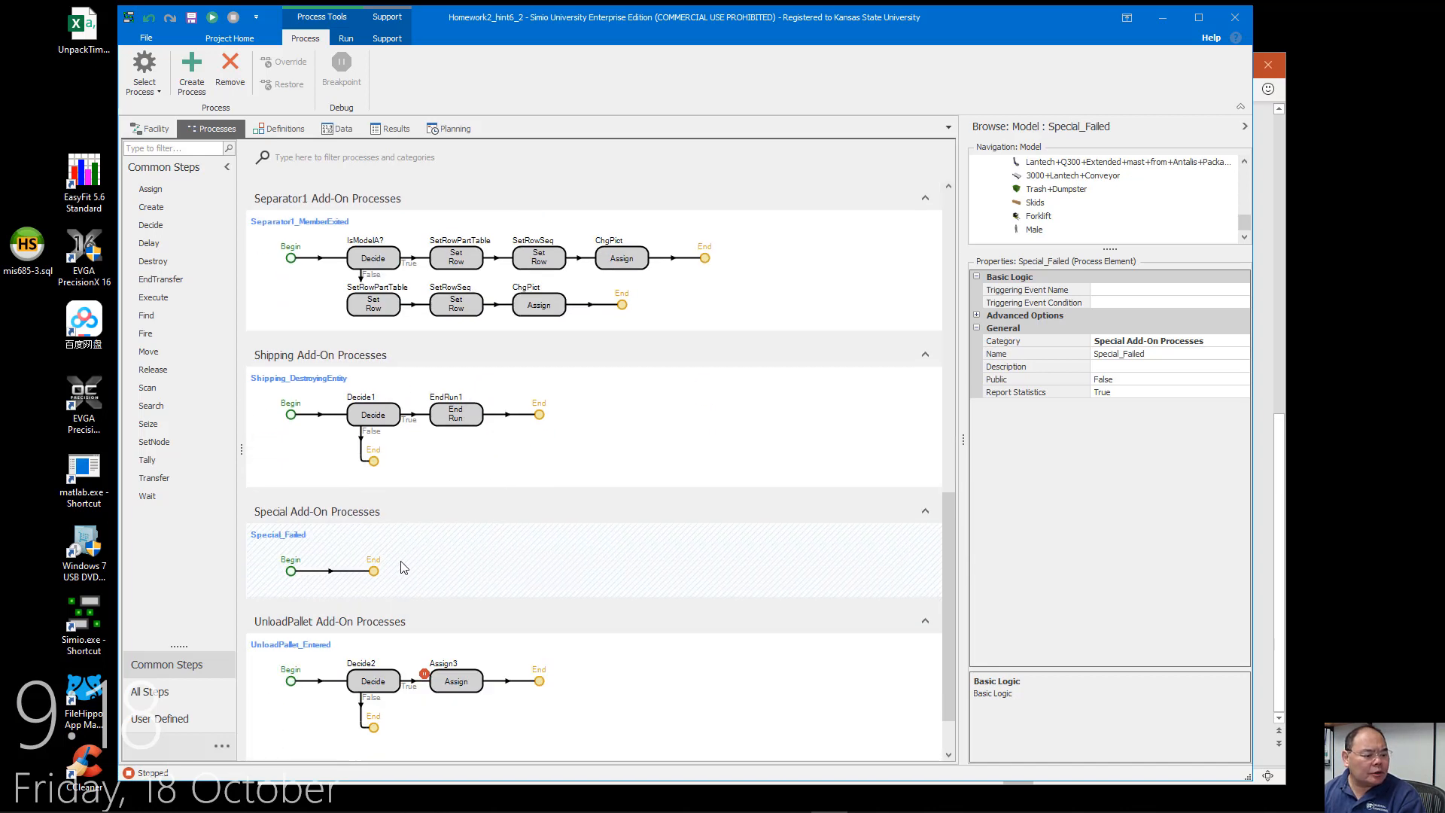
left_click(290, 570)
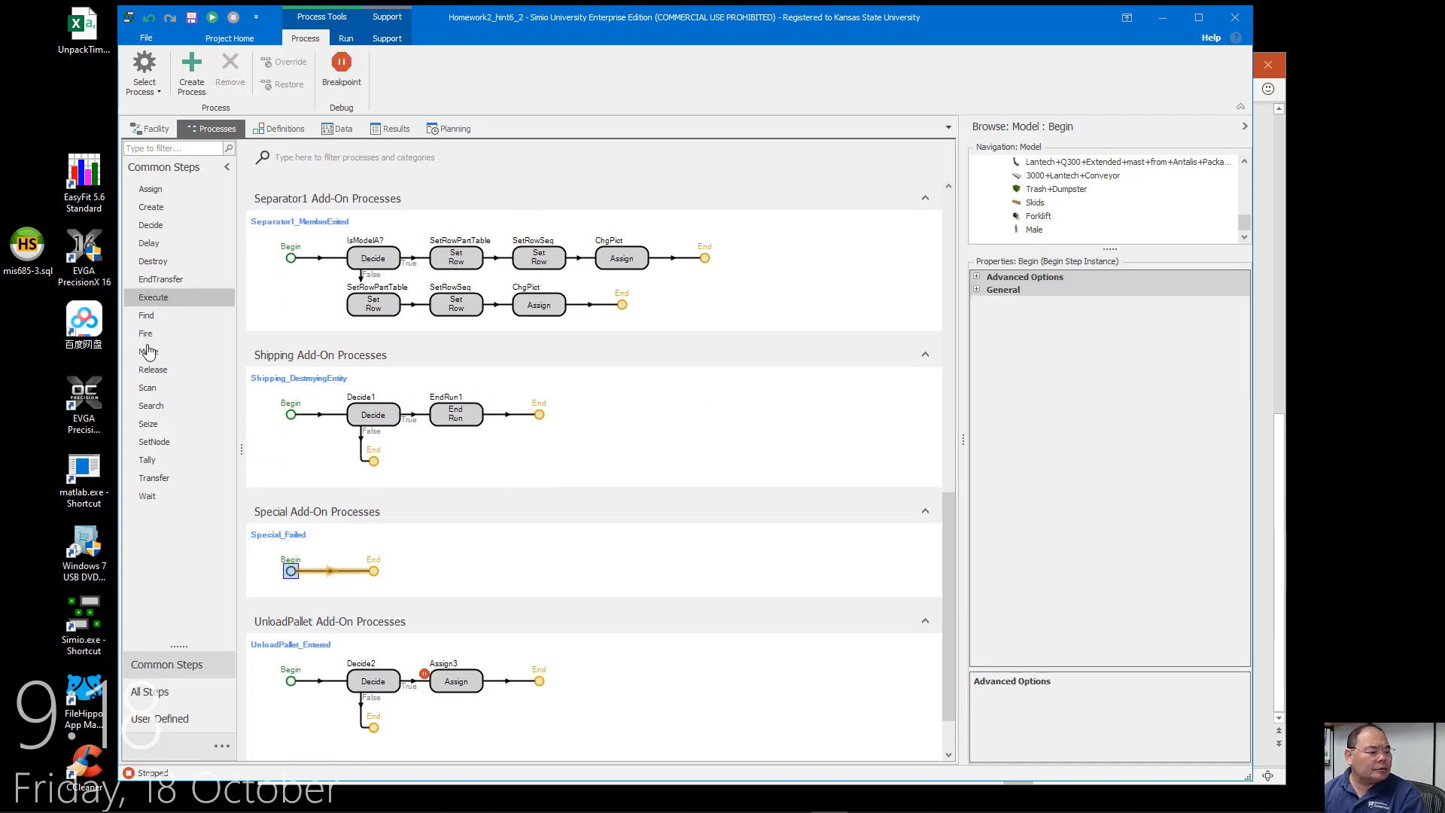
left_click_drag(148, 424, 380, 578)
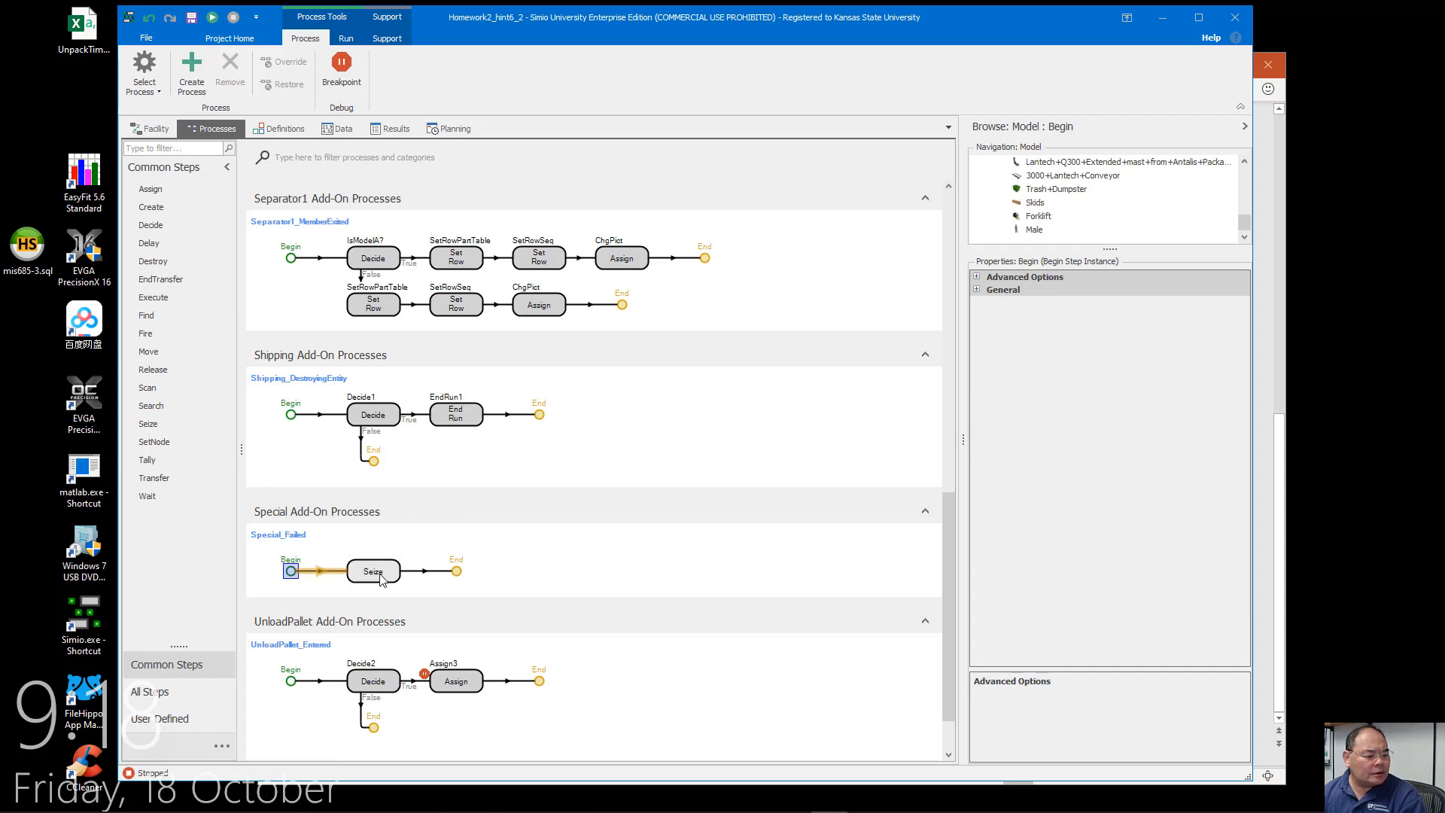
Add one resource seize entry to the Special_Failed process's Seize step, with Engineer as the Object Name
left_click(380, 578)
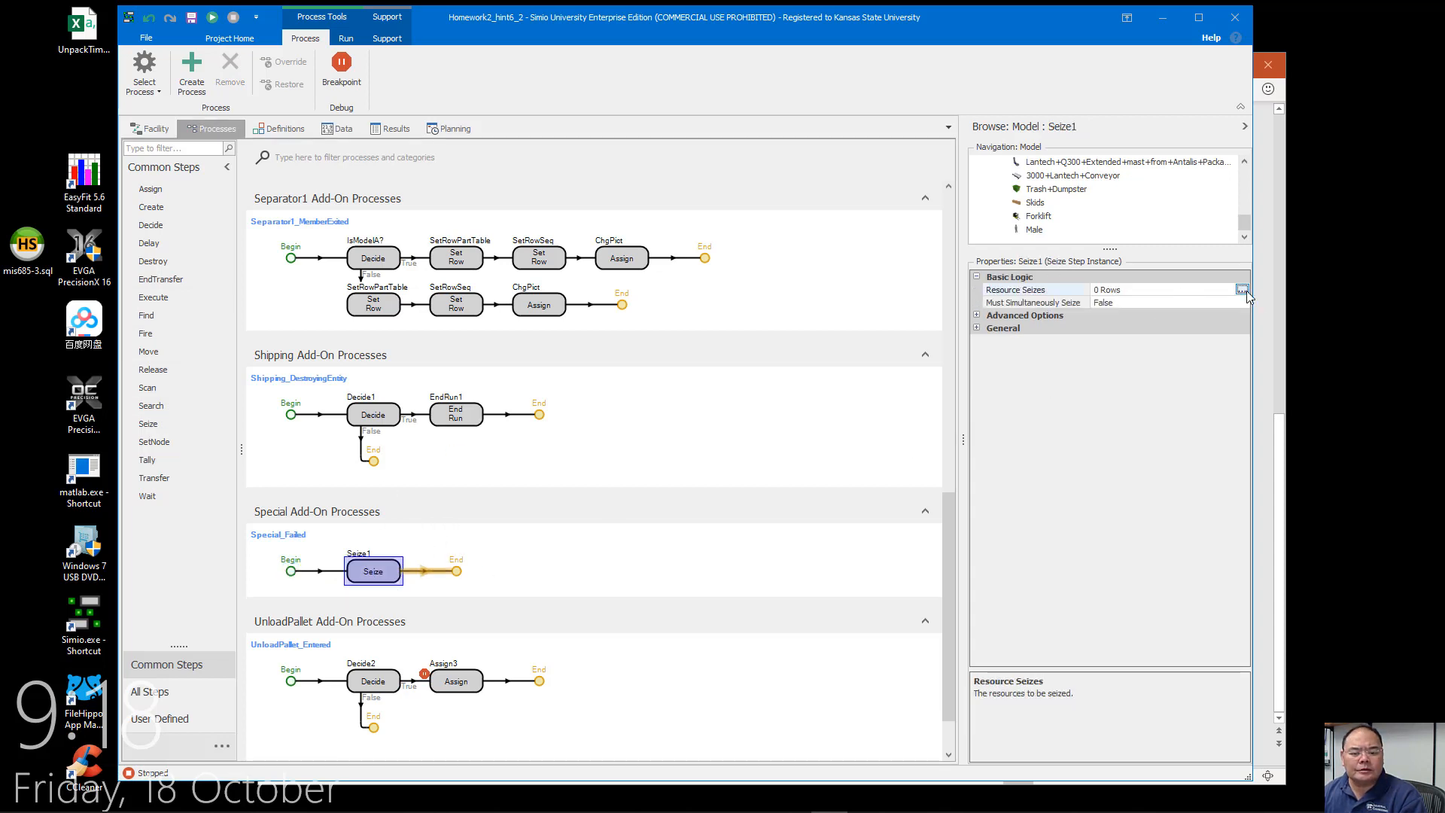
left_click(1241, 288)
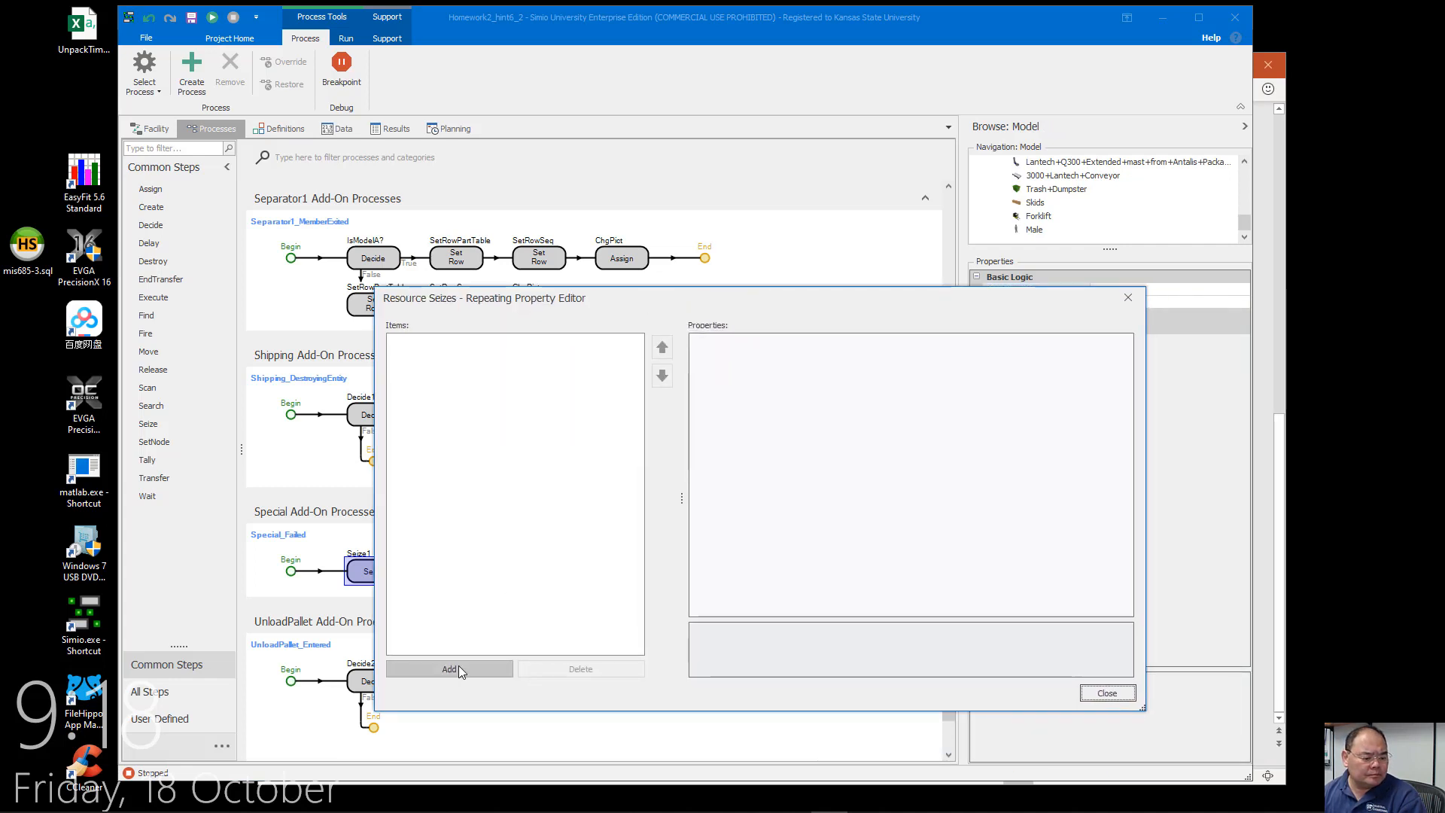
left_click(459, 669)
left_click(1114, 365)
left_click(1126, 365)
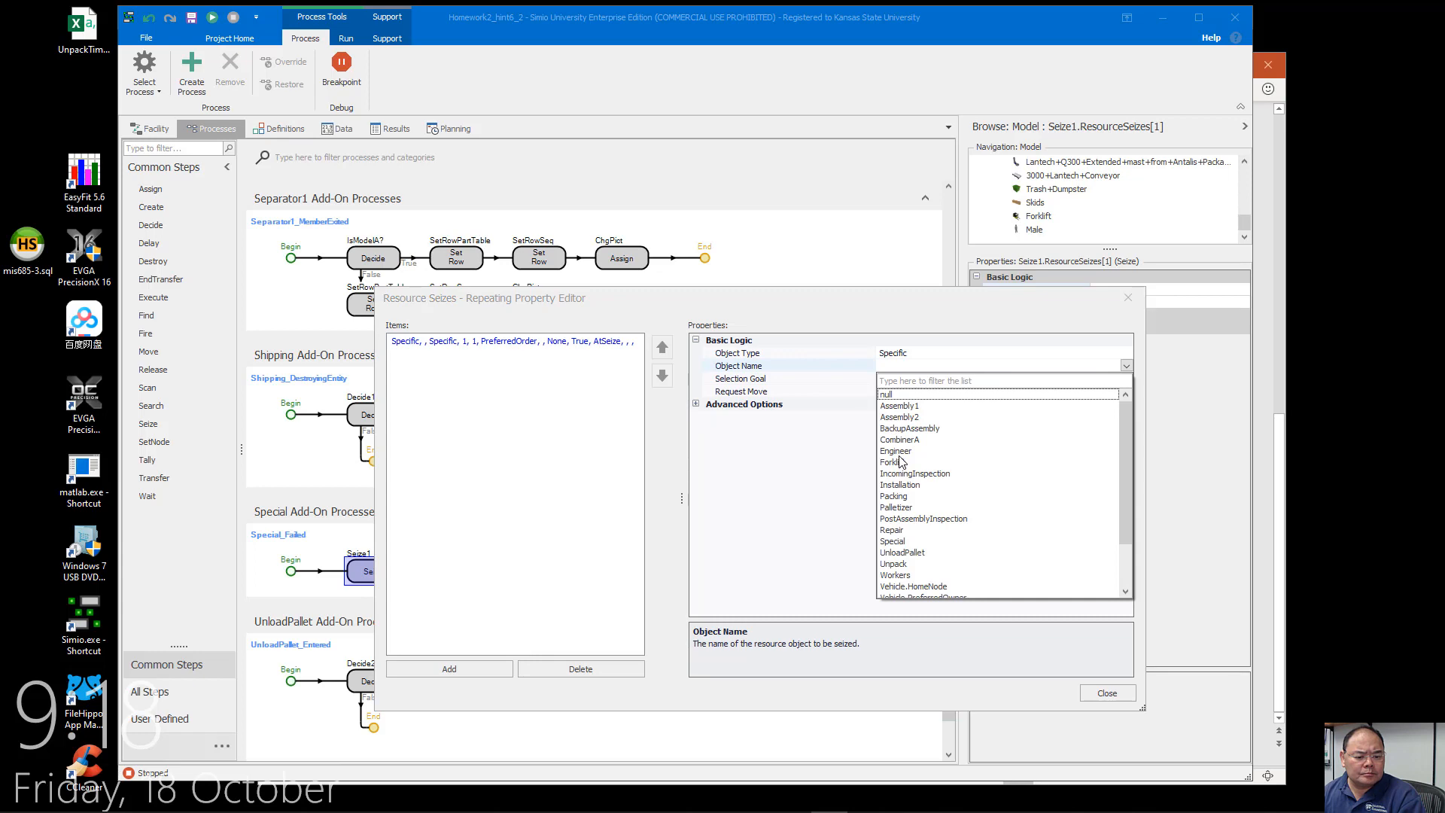
left_click(896, 451)
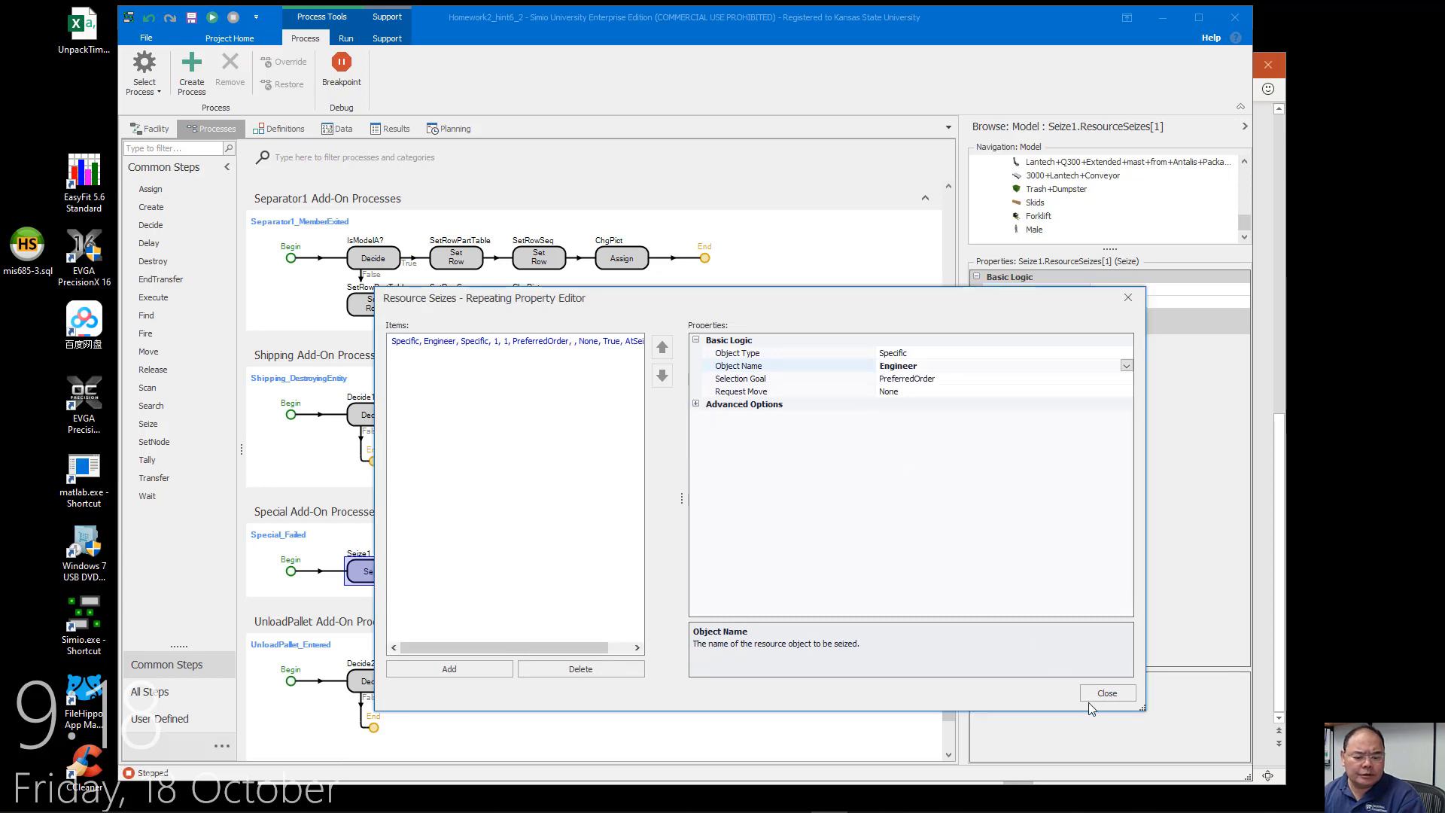
left_click(1106, 693)
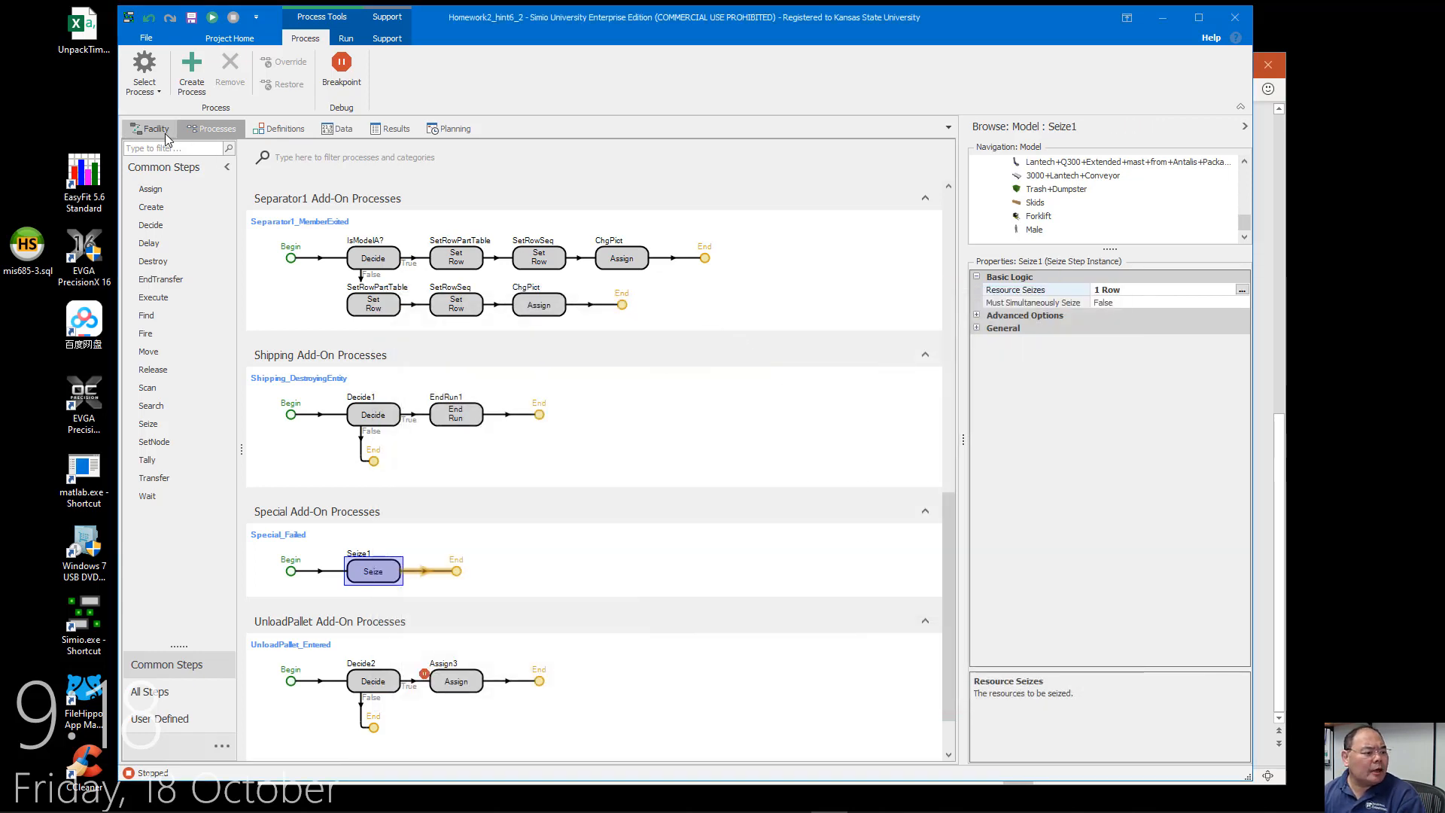
Return to the facility view and create an add-on process for the Special server's Repaired trigger
left_click(151, 129)
left_click(1242, 630)
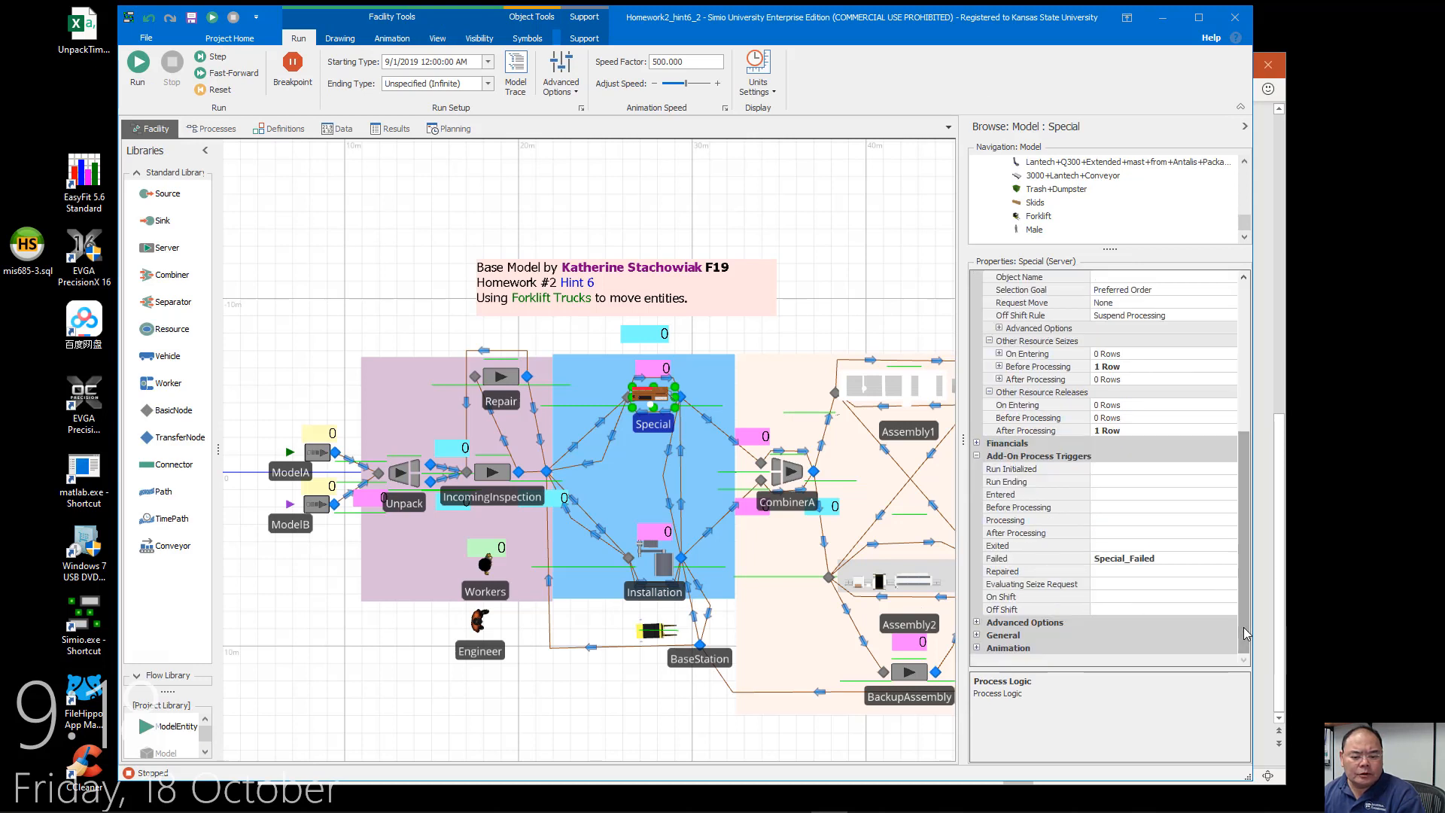
left_click(1030, 574)
double_click(1031, 573)
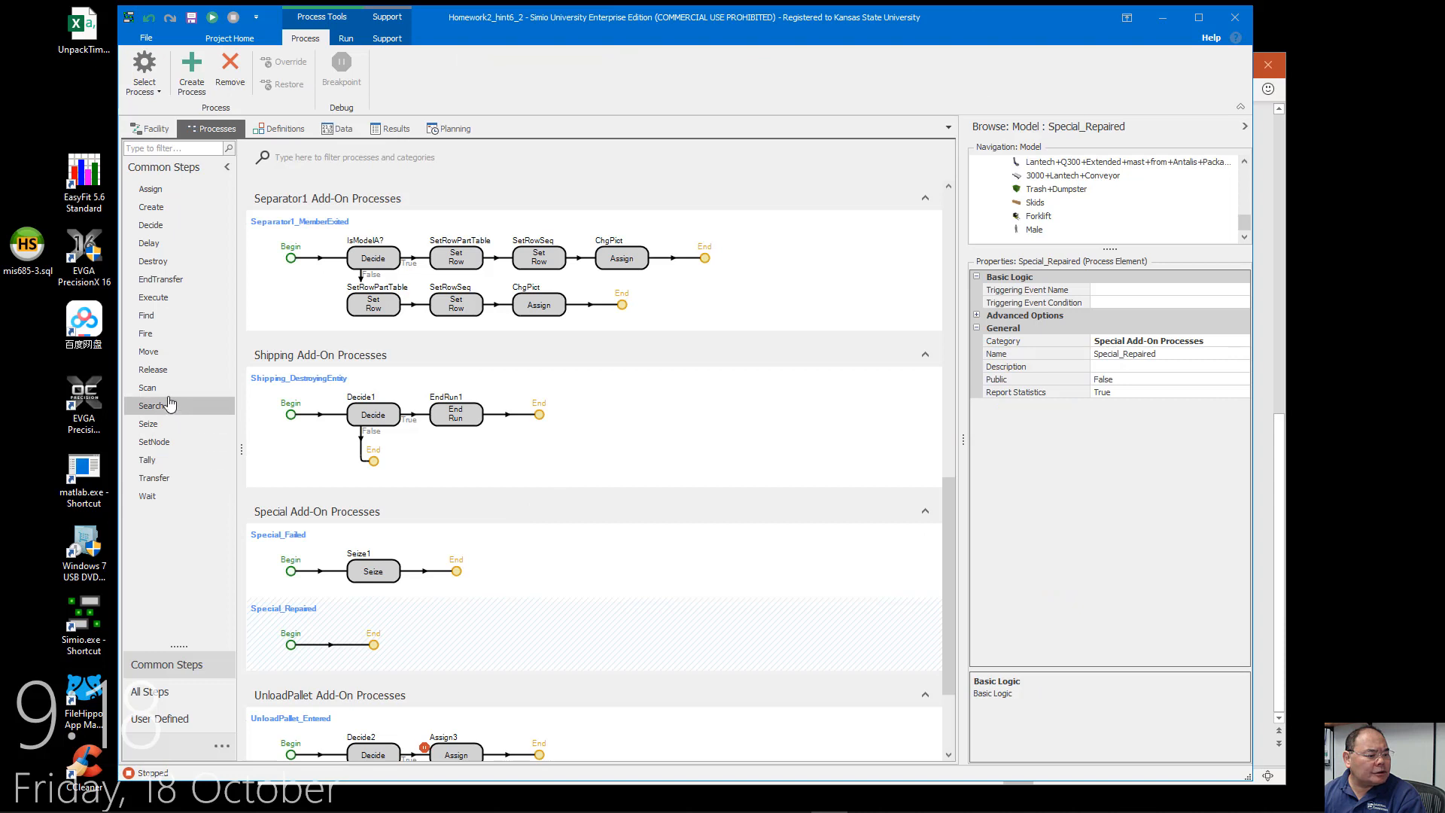
Insert a Release step in the Special_Repaired process with one resource release entry for Engineer
left_click_drag(153, 369, 384, 647)
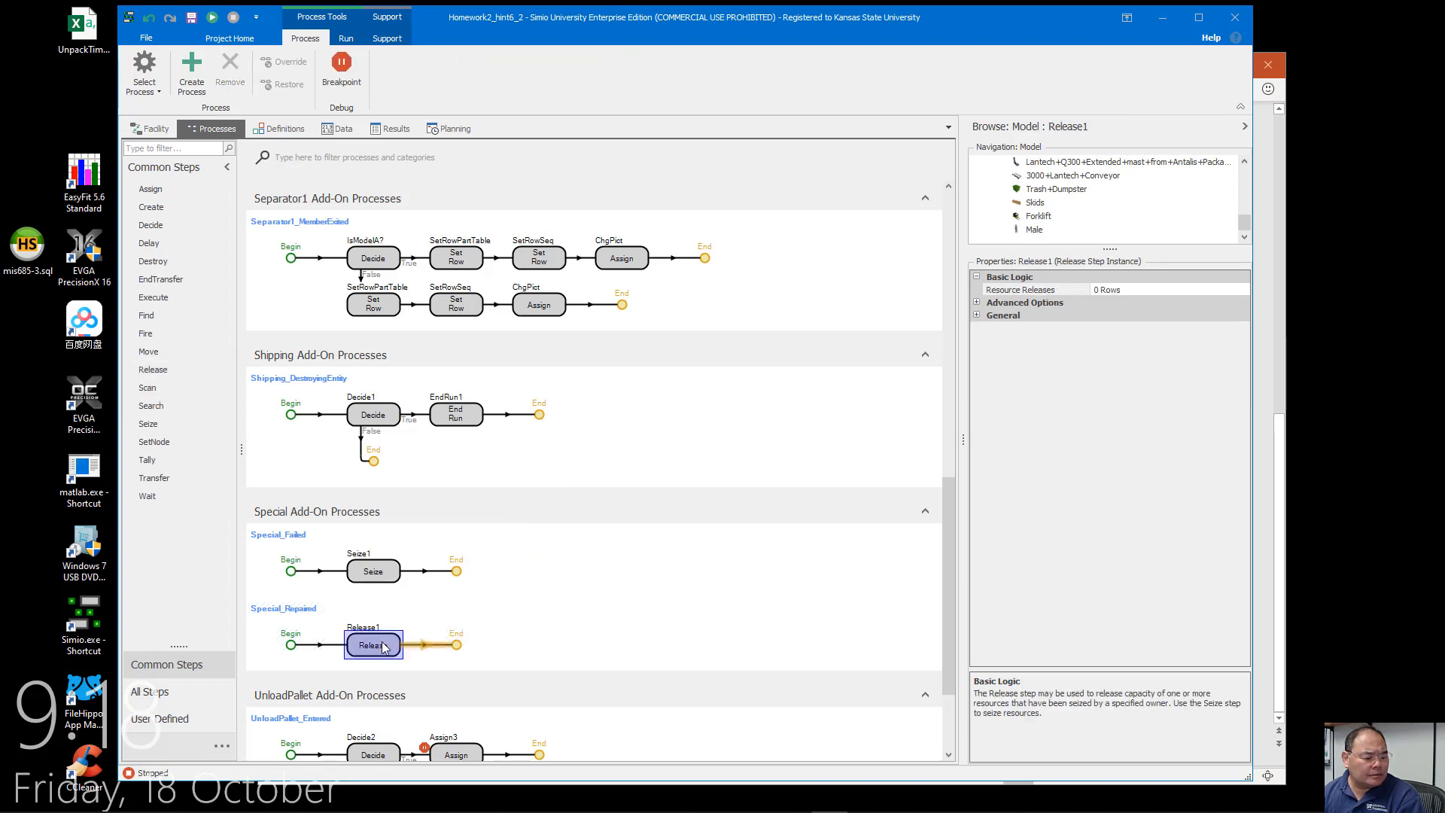
left_click(1197, 293)
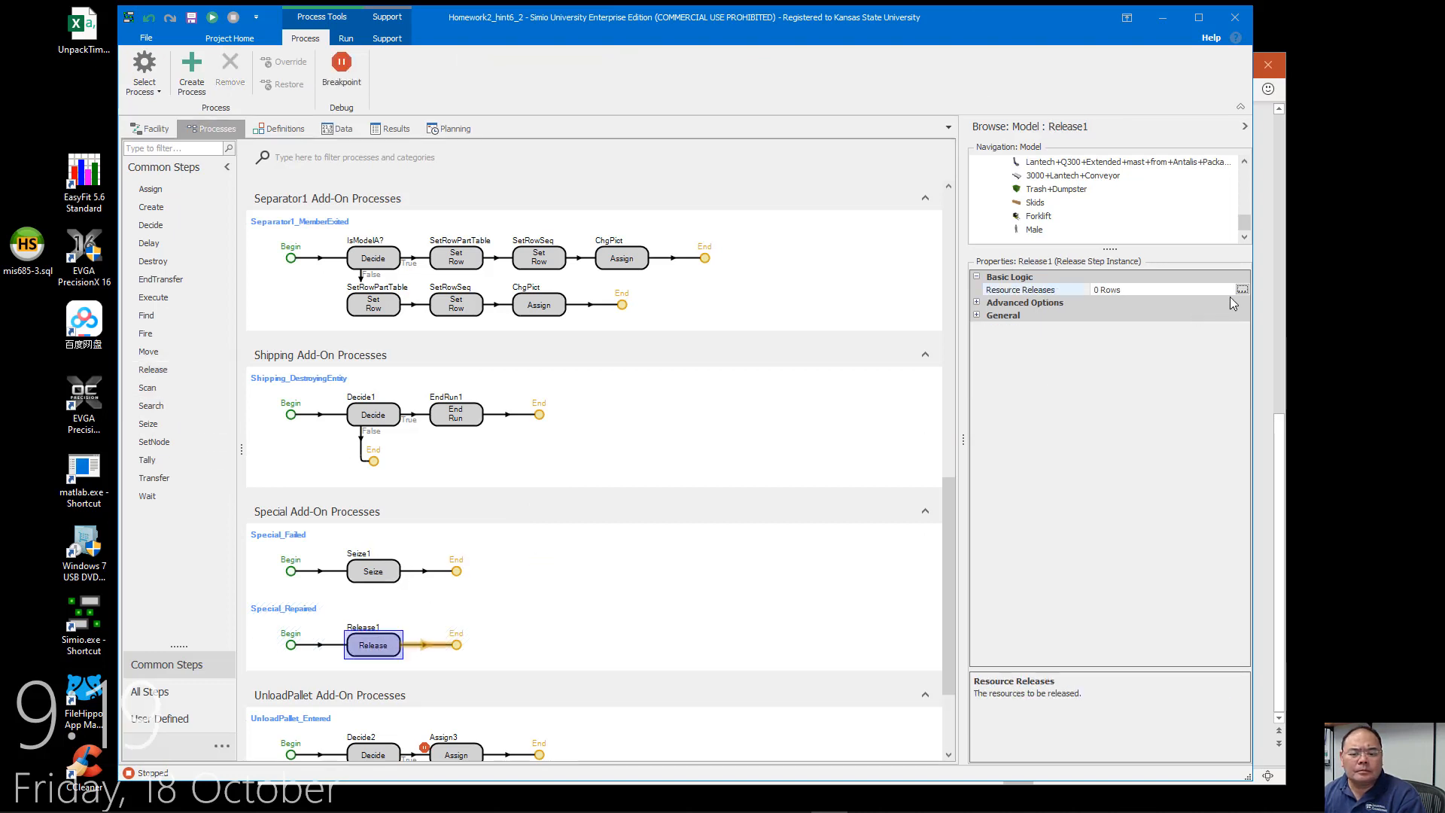
left_click(1241, 290)
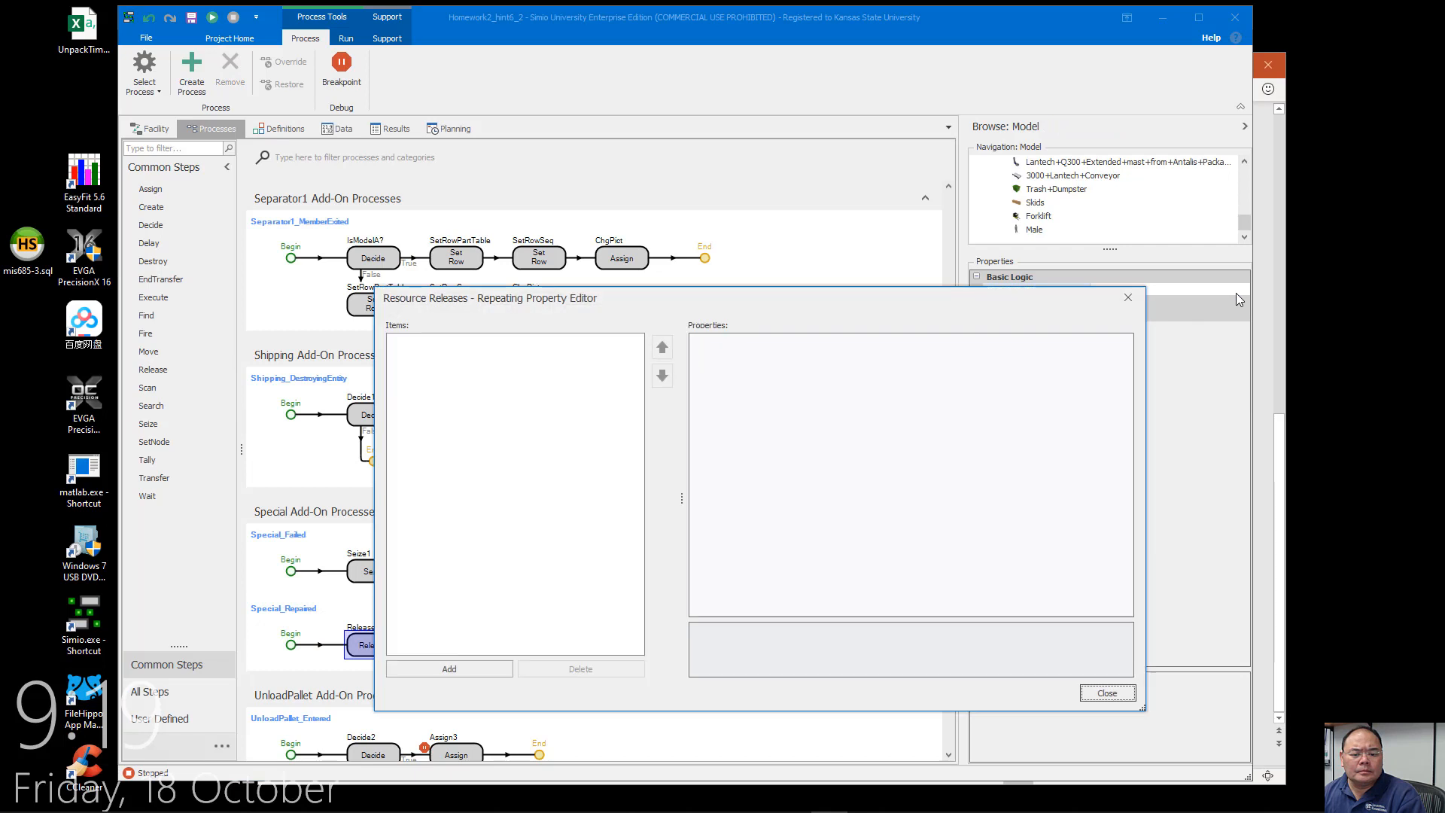
left_click(484, 666)
left_click(1051, 367)
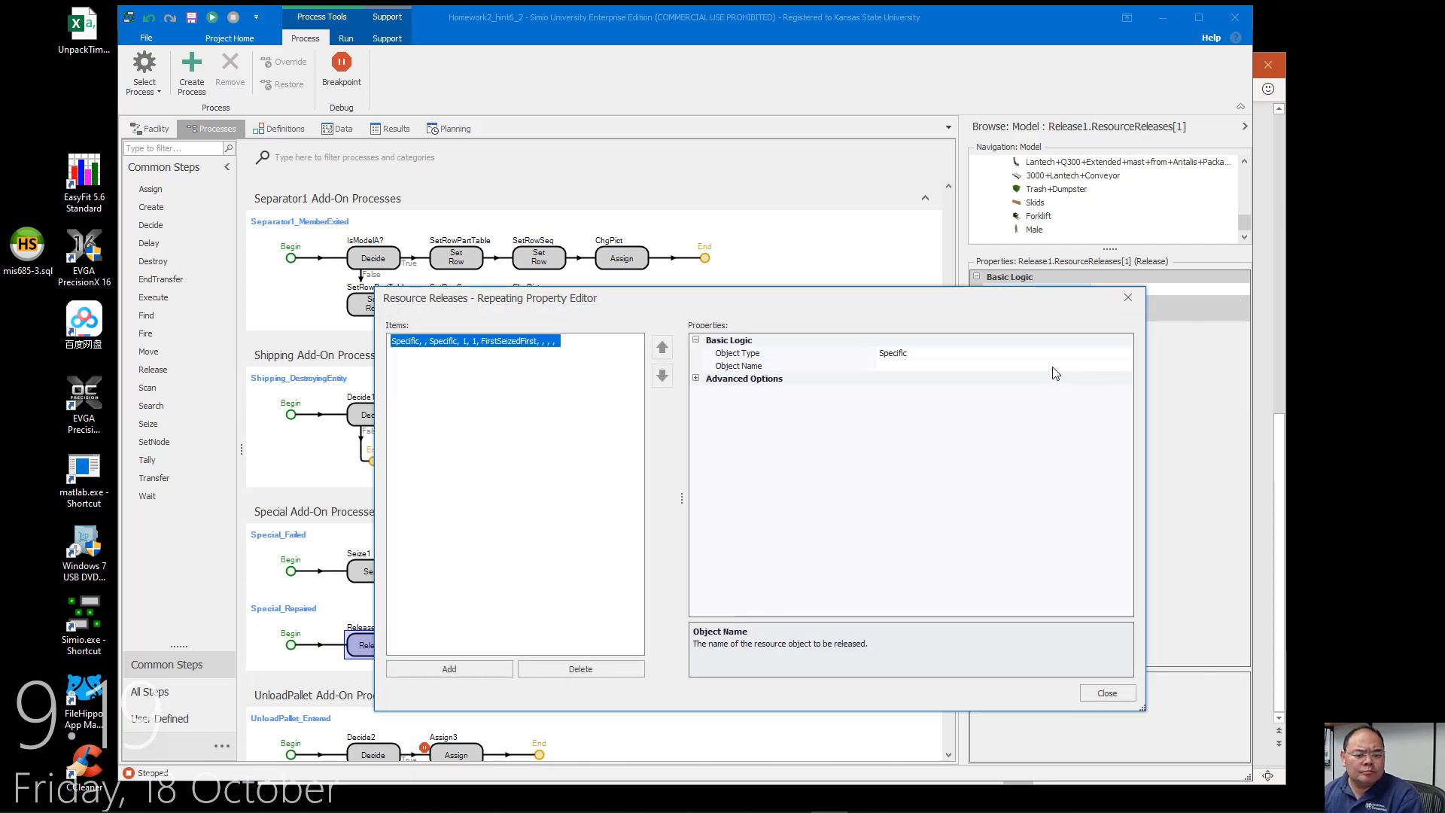
left_click(1126, 366)
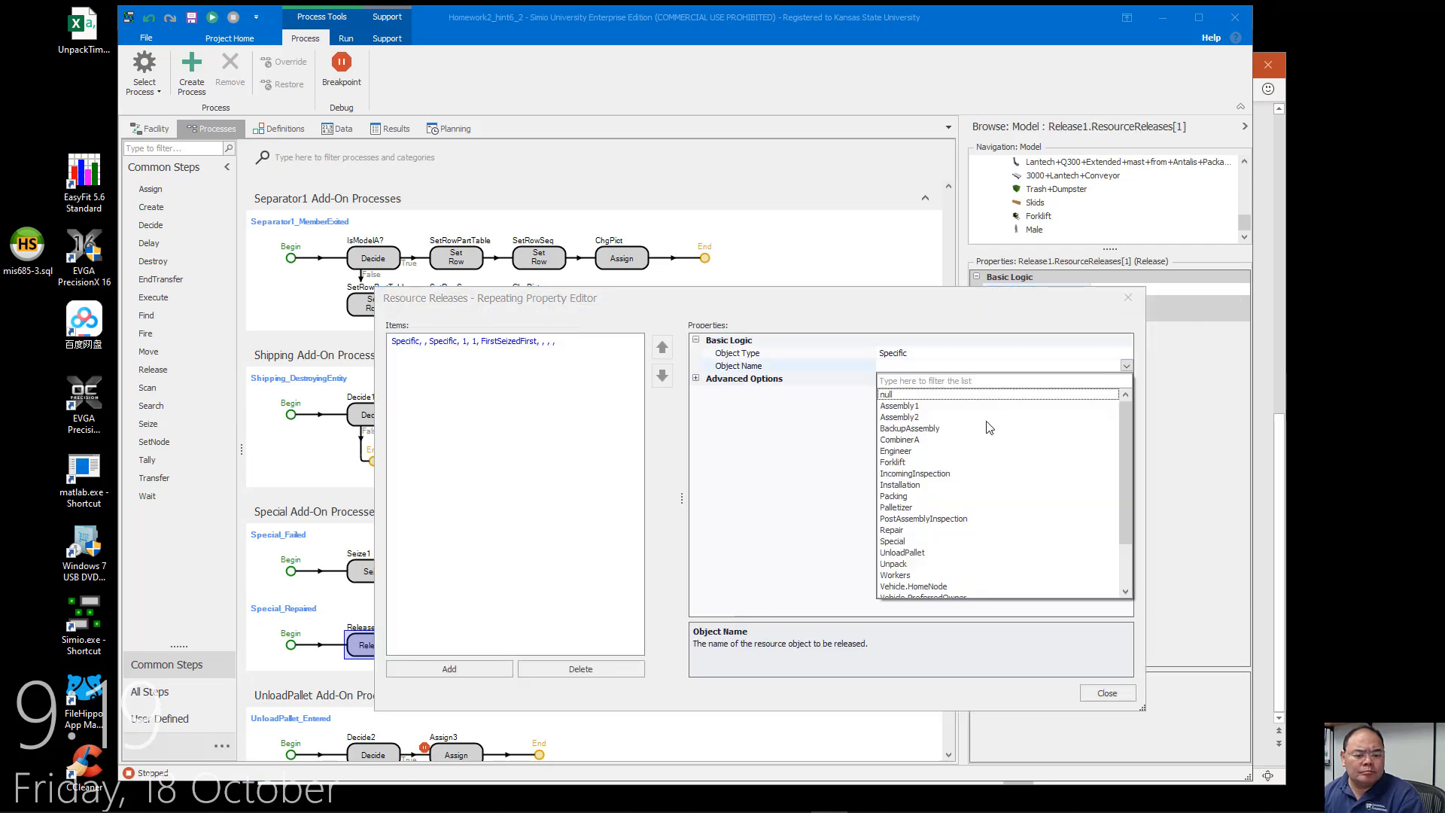
left_click(906, 452)
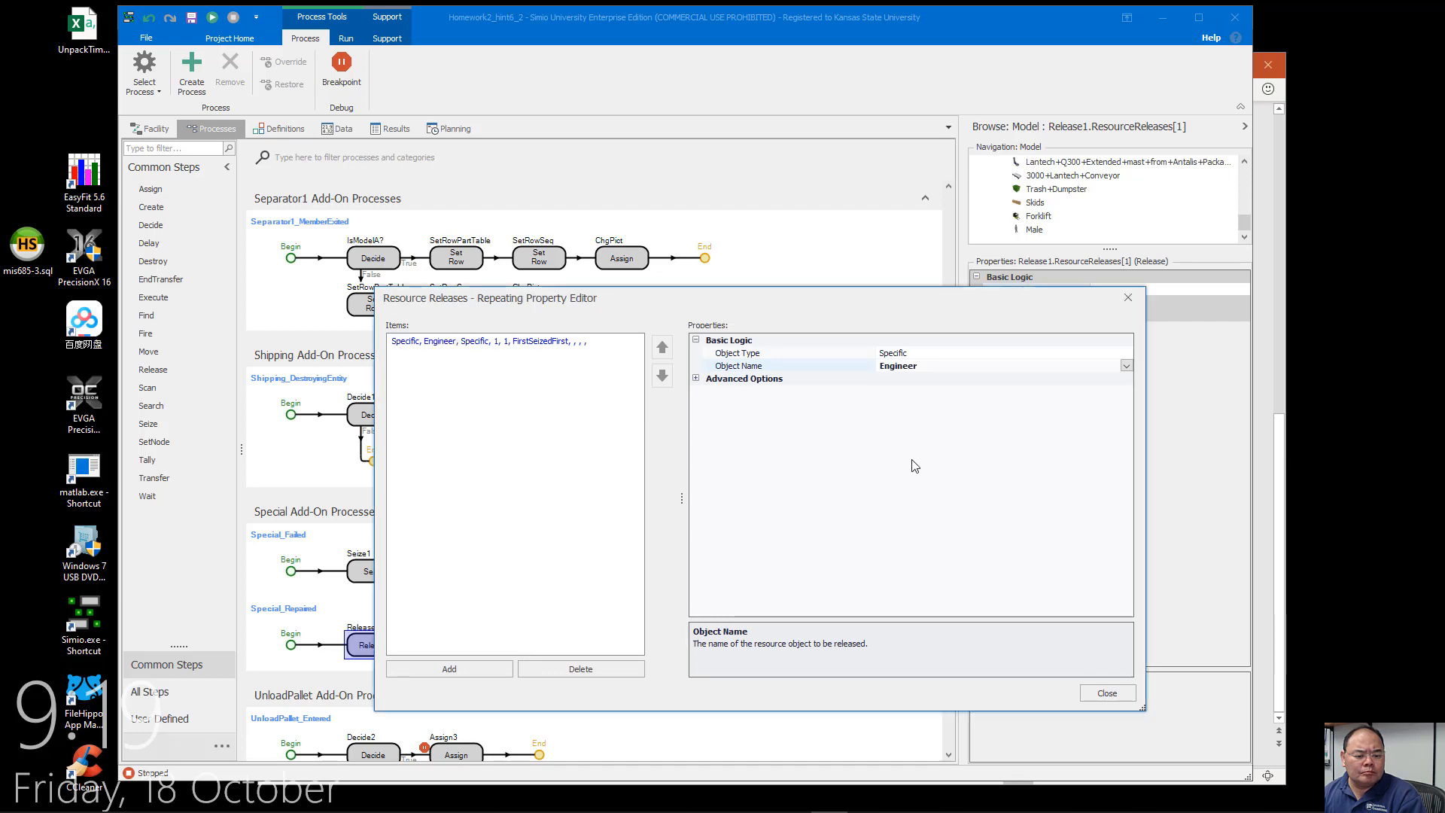
left_click(1107, 692)
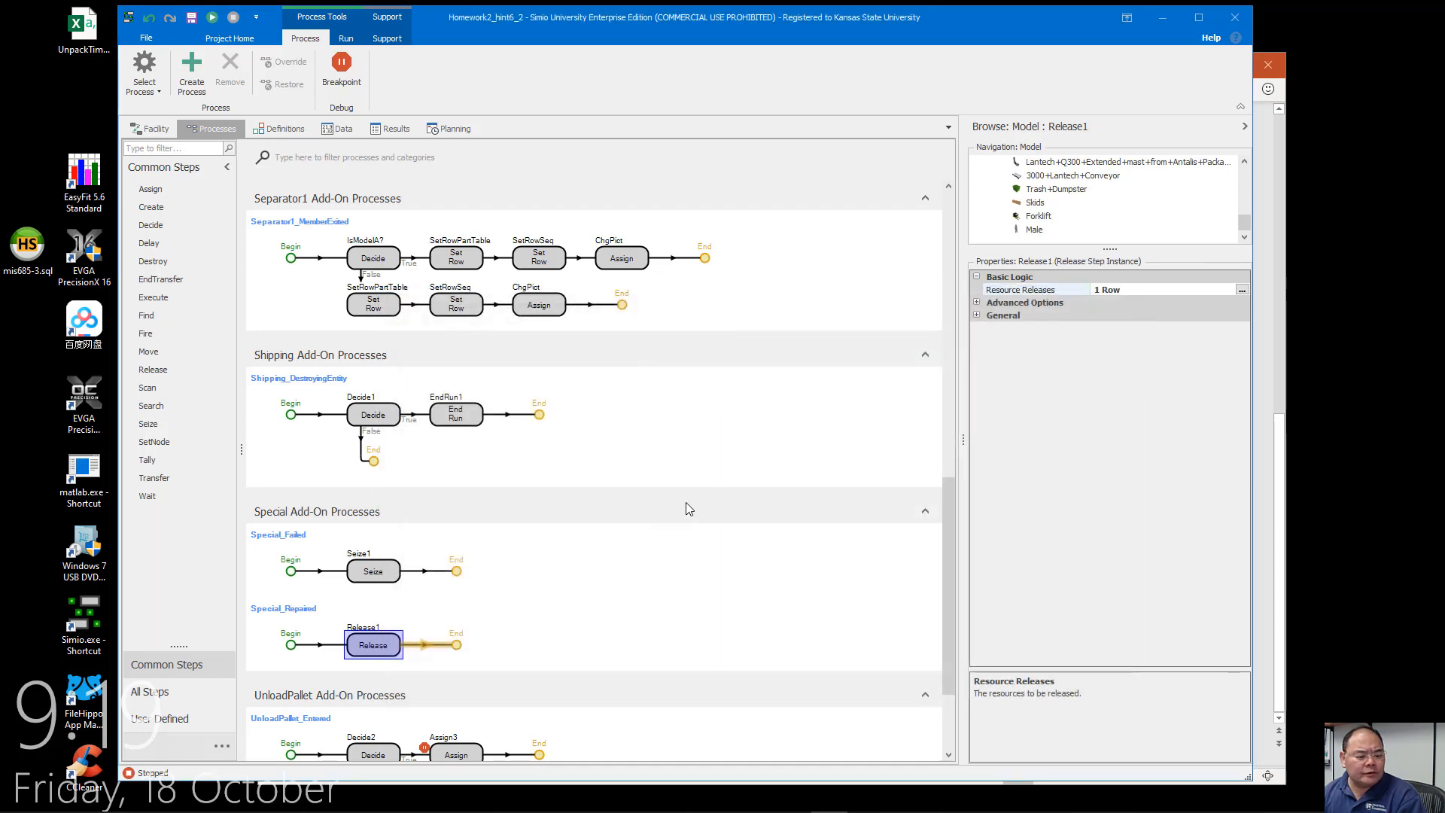
Review the Special server's reliability settings and add-on process triggers in the facility view, and switch to the PowerPoint slide
left_click(150, 128)
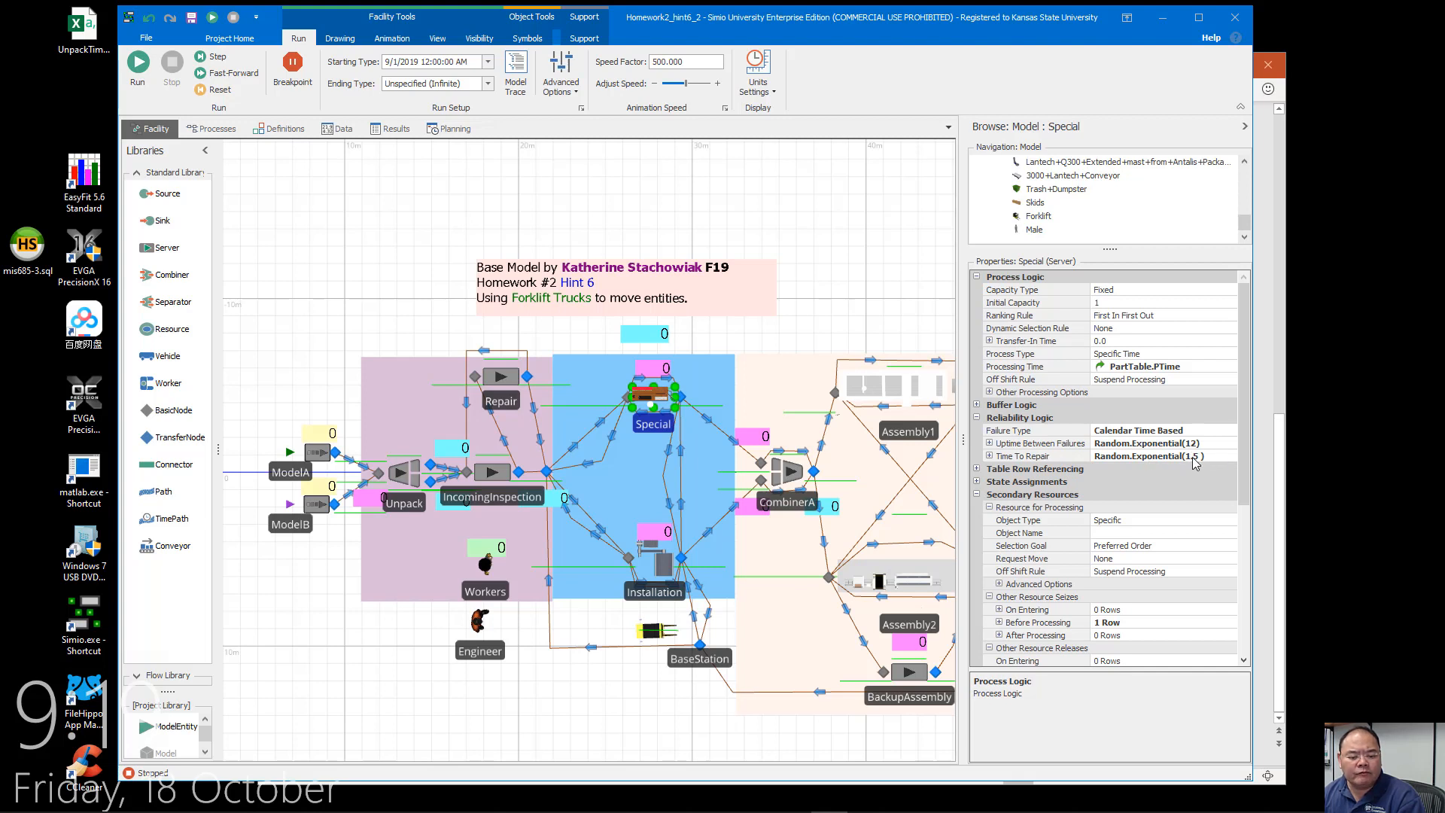
left_click_drag(1246, 495, 1258, 612)
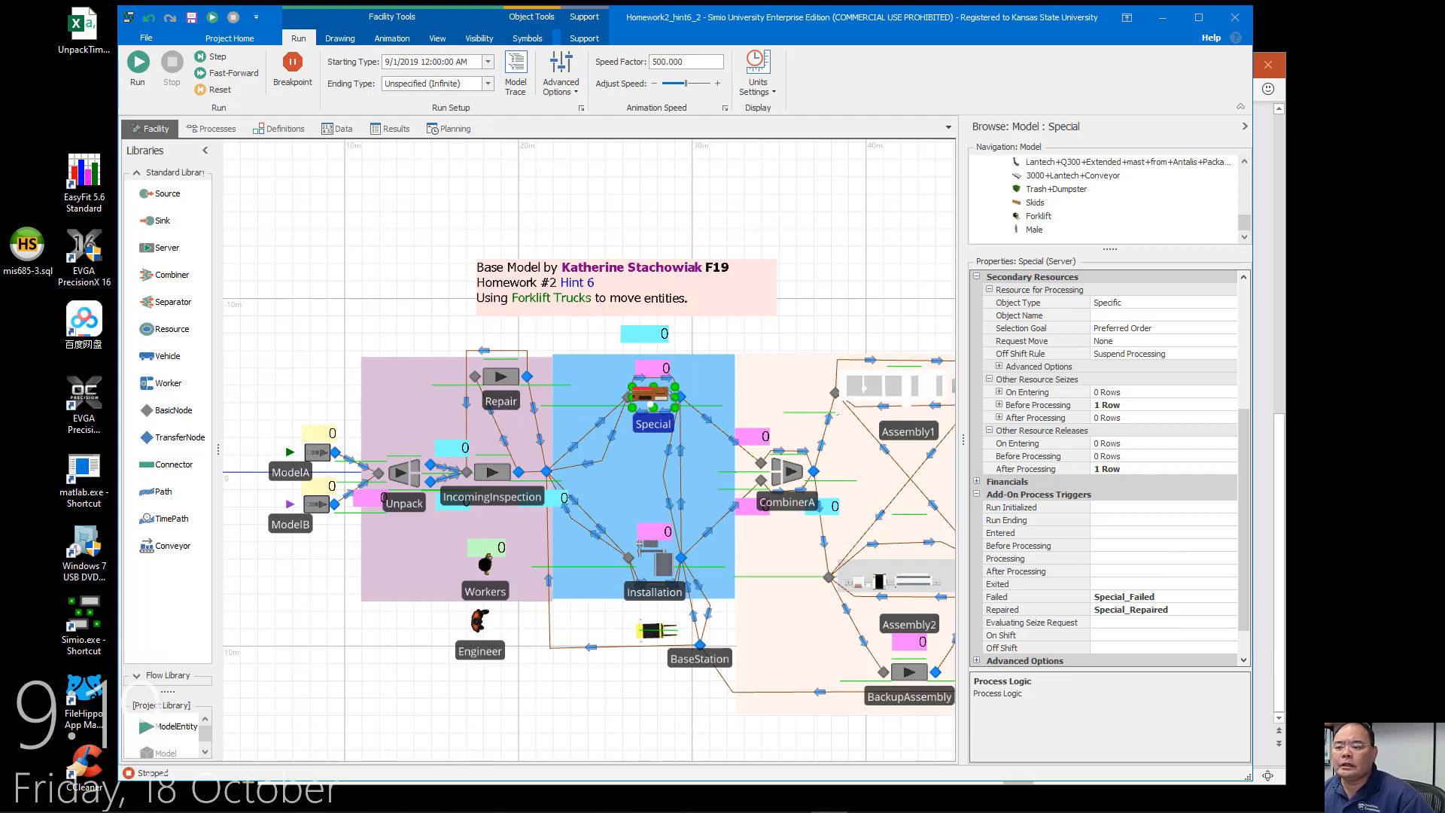
key("alt+Tab")
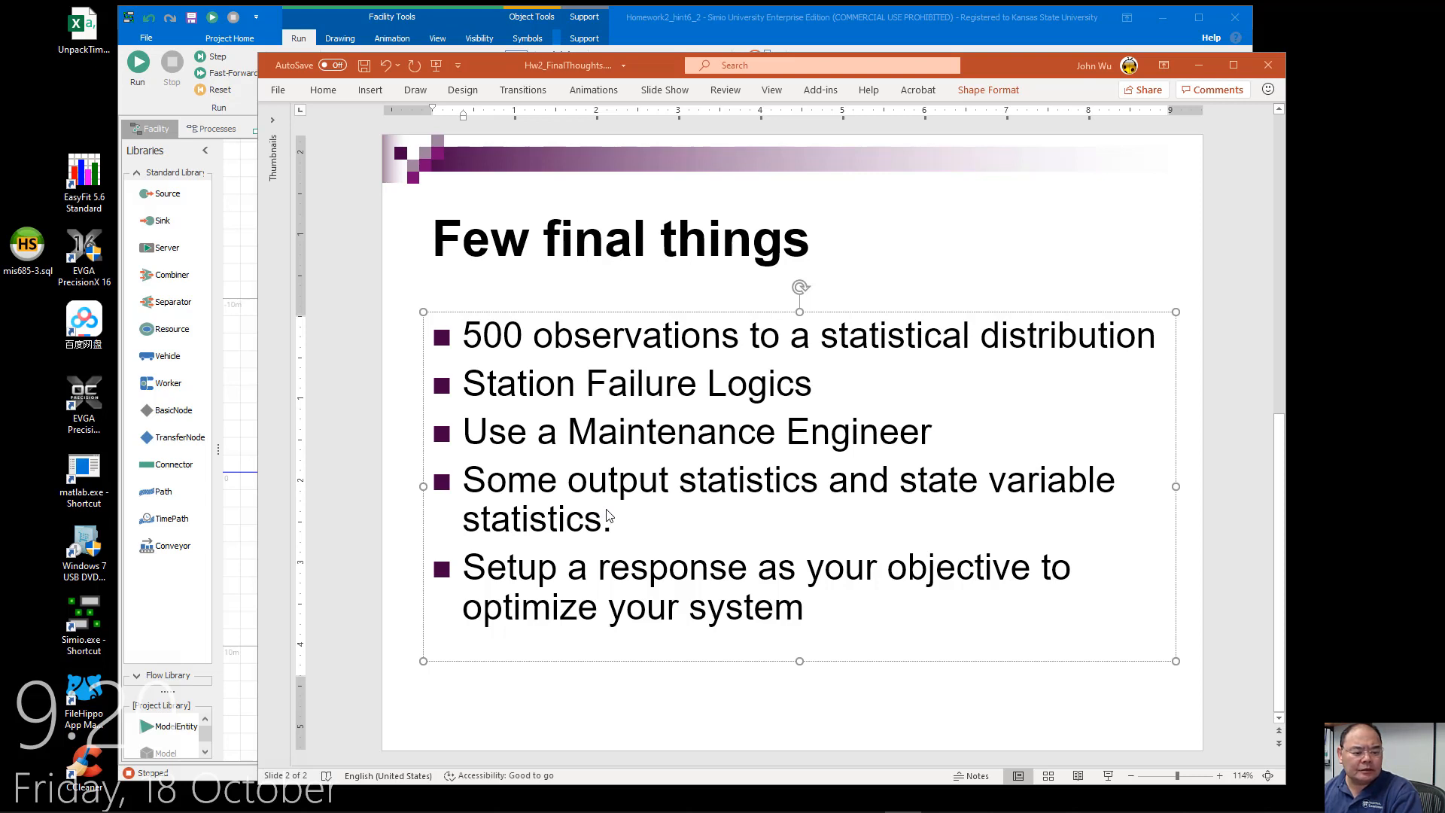
Switch back to Simio and add an output statistic element named TimeFinished to the model's definitions
left_click(721, 41)
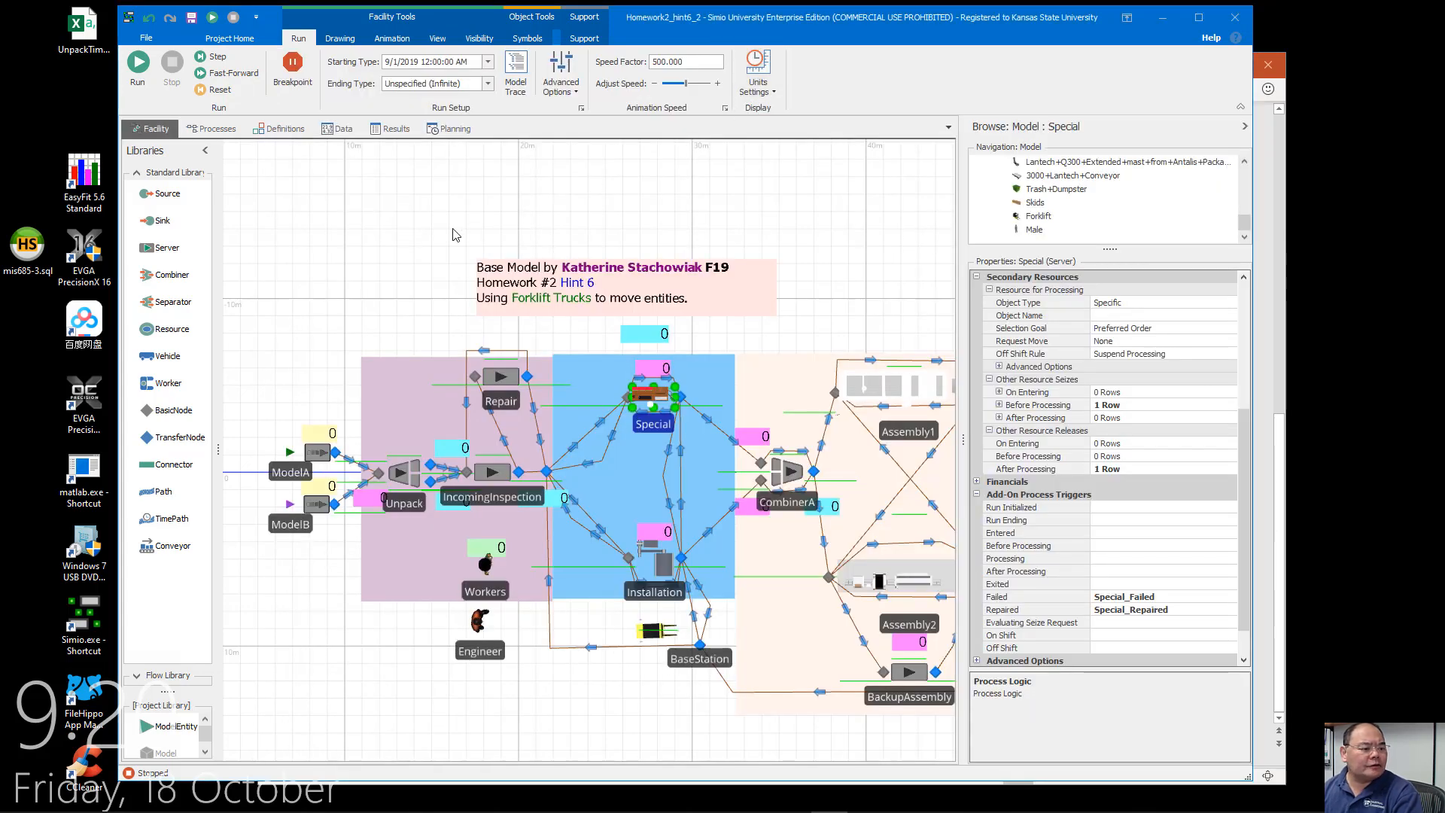
left_click(403, 258)
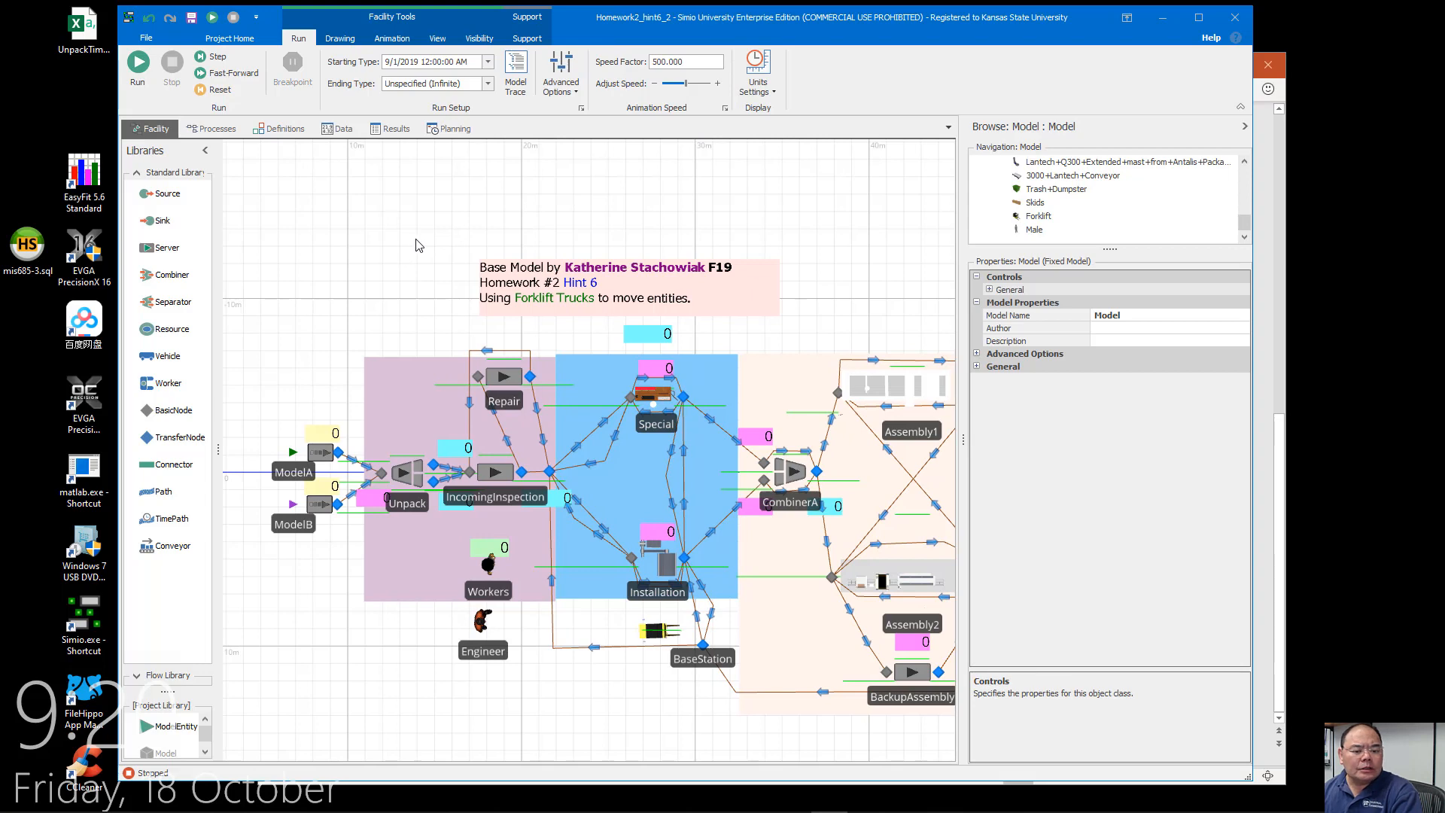
left_click_drag(963, 417, 1044, 416)
left_click_drag(863, 292, 765, 303)
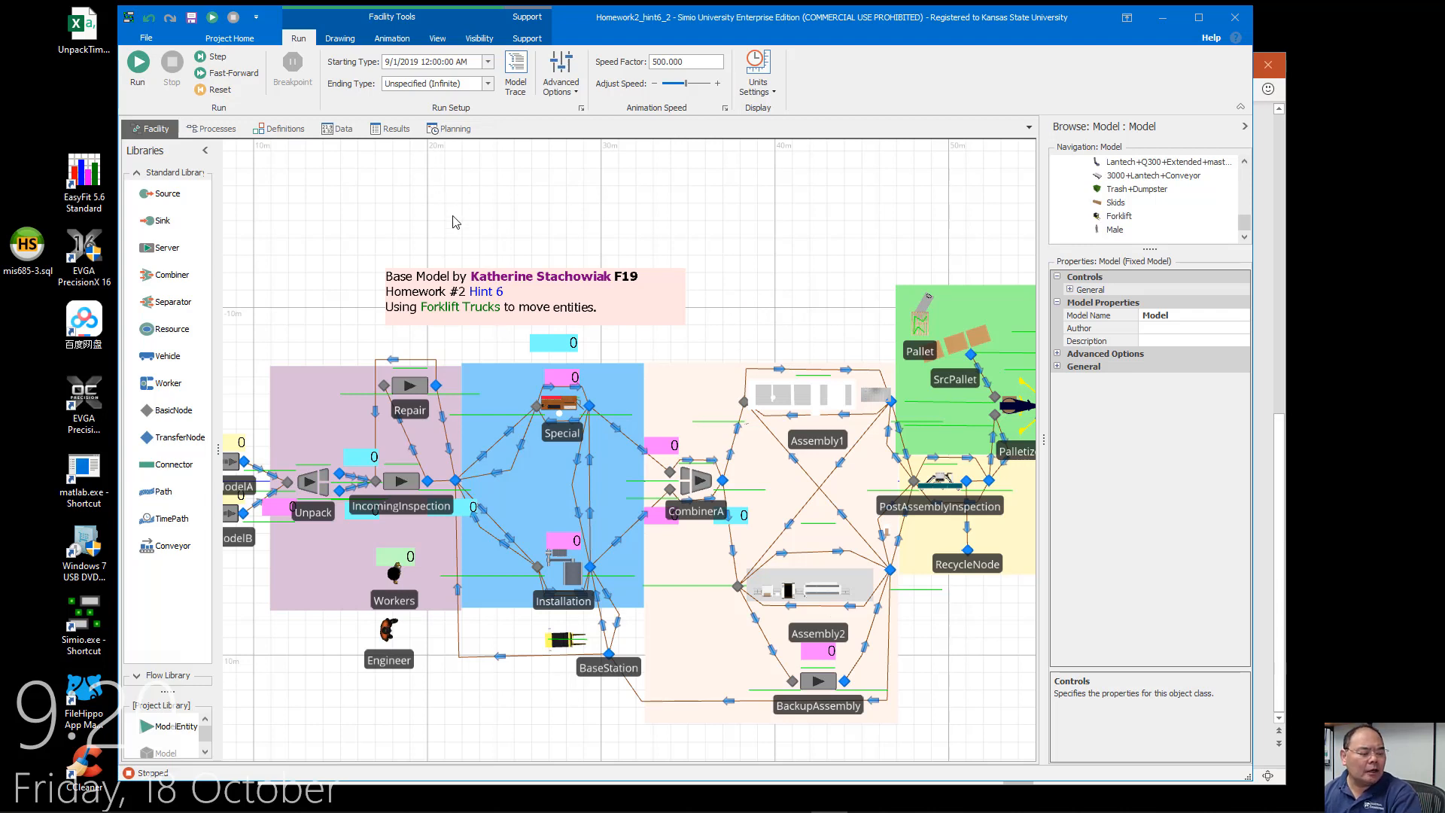
left_click(286, 129)
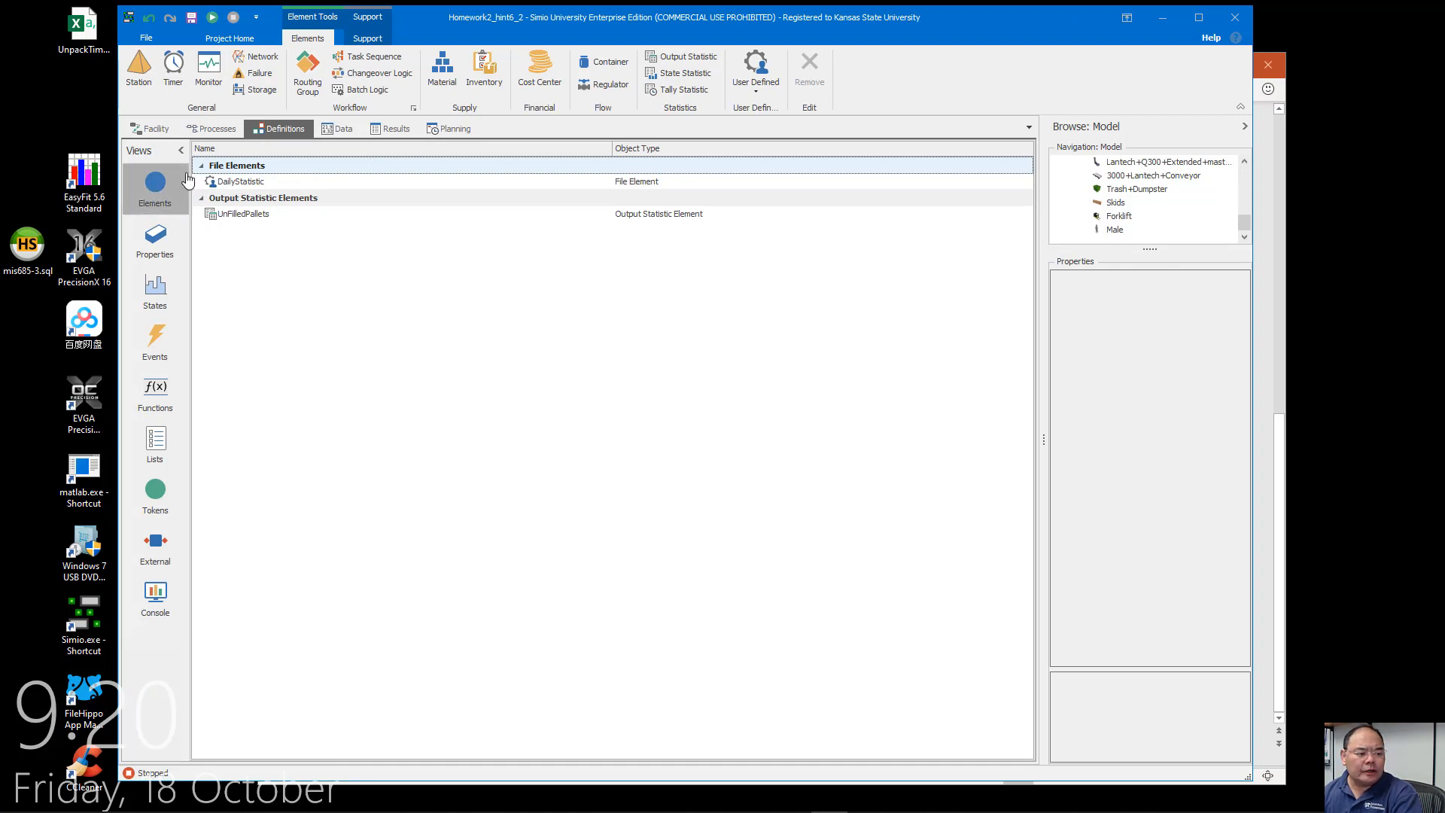
left_click(661, 54)
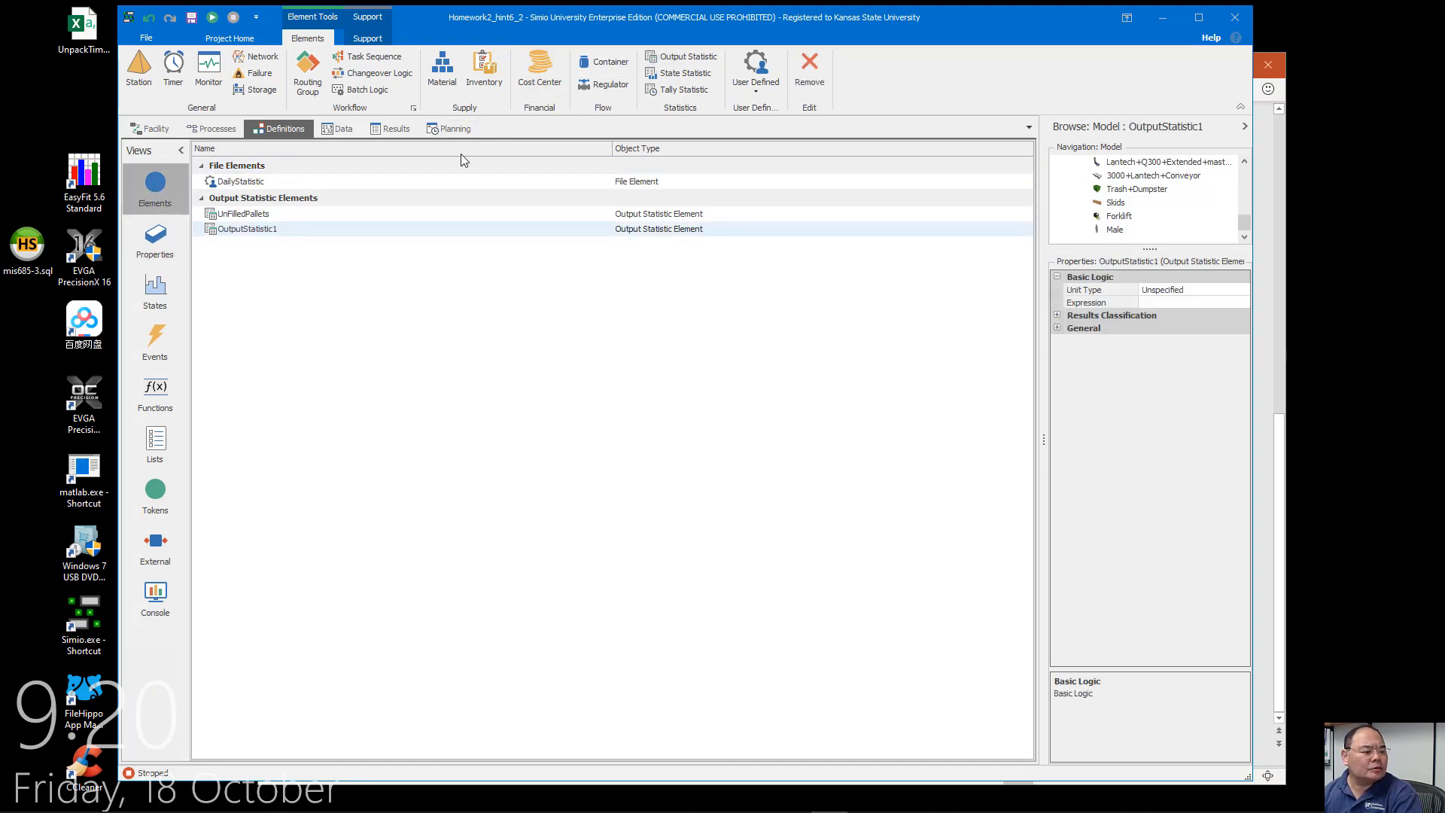
left_click(297, 232)
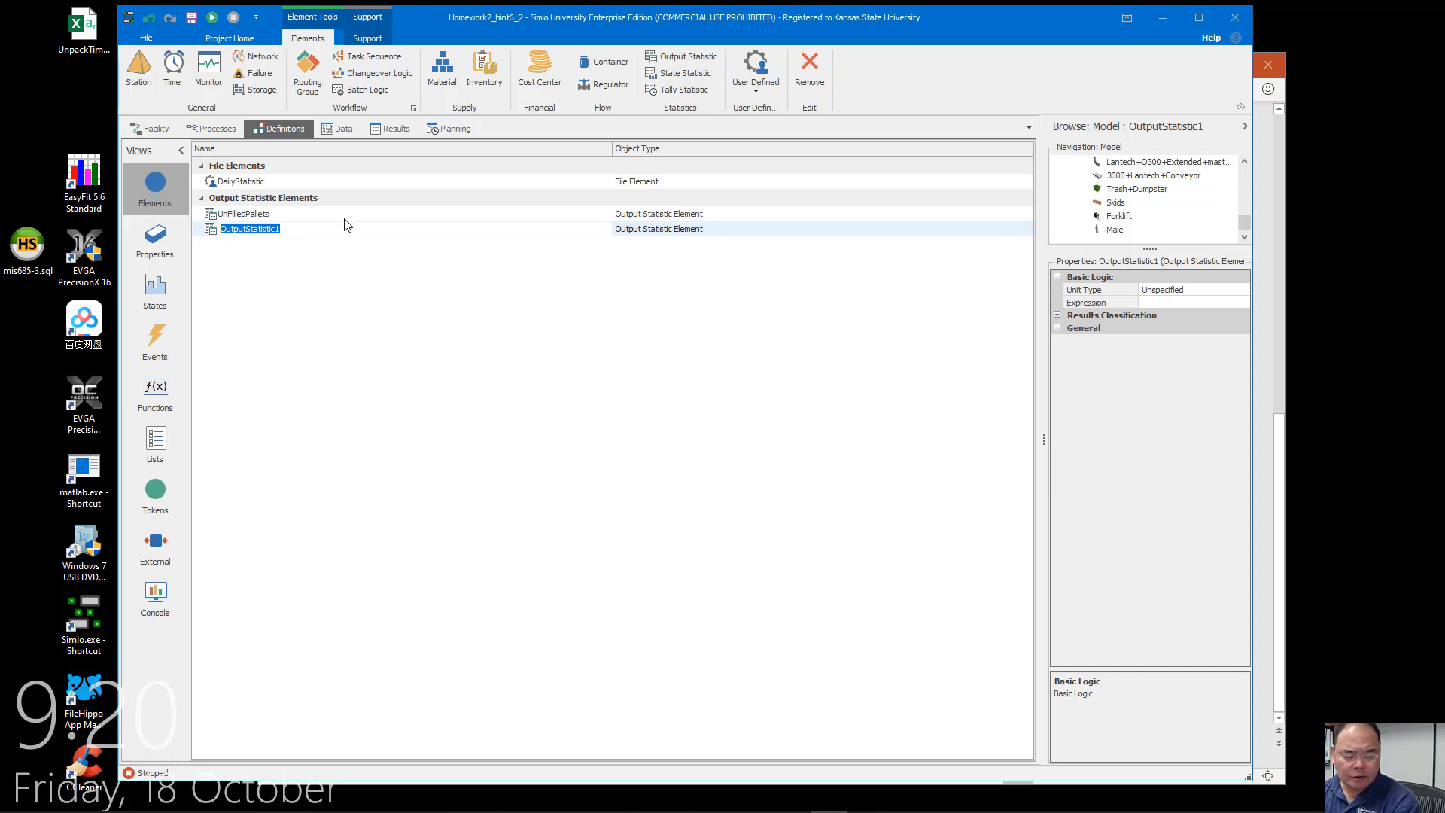
type("TimeFin")
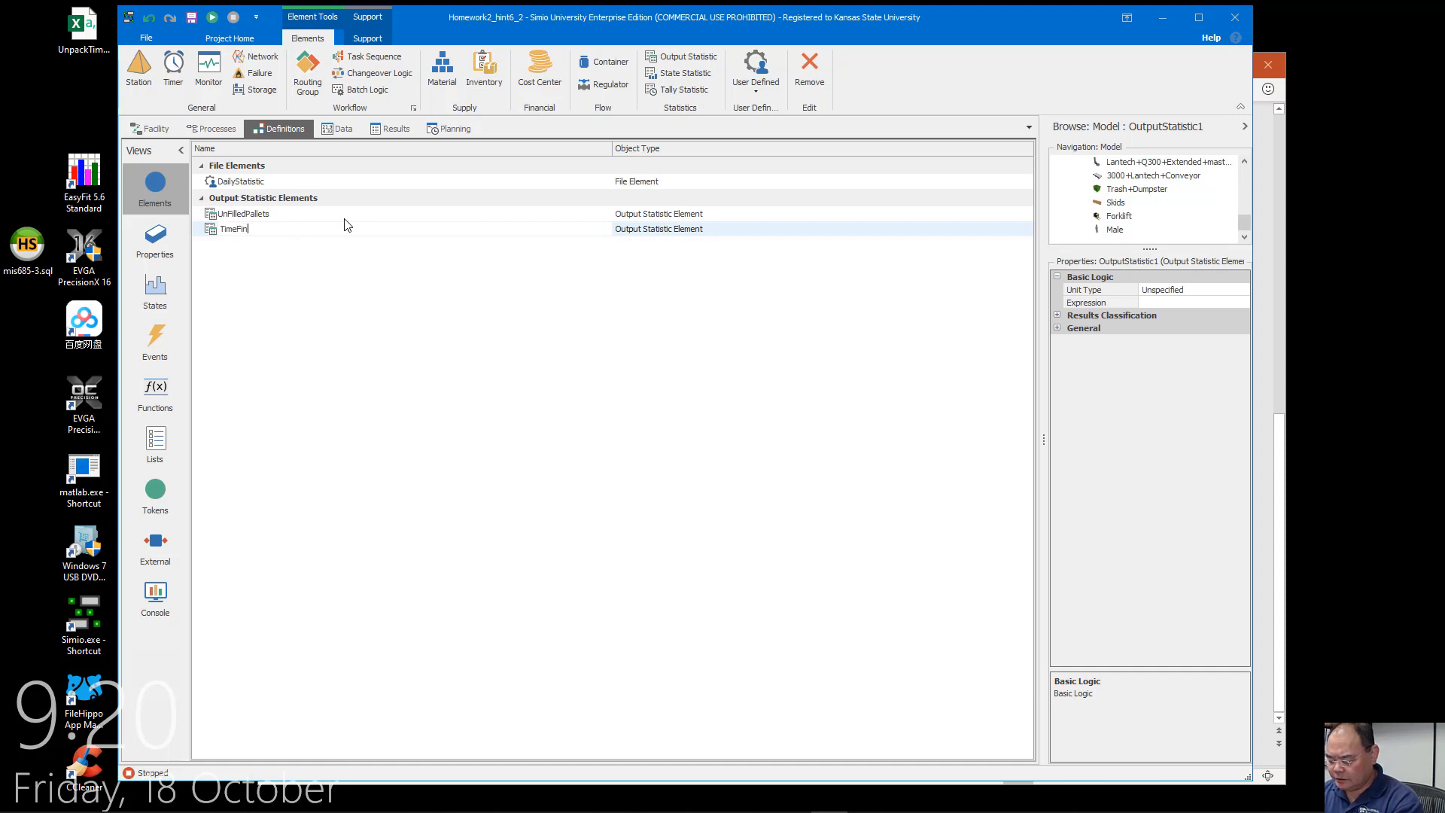
key("Return")
type("imeFinished")
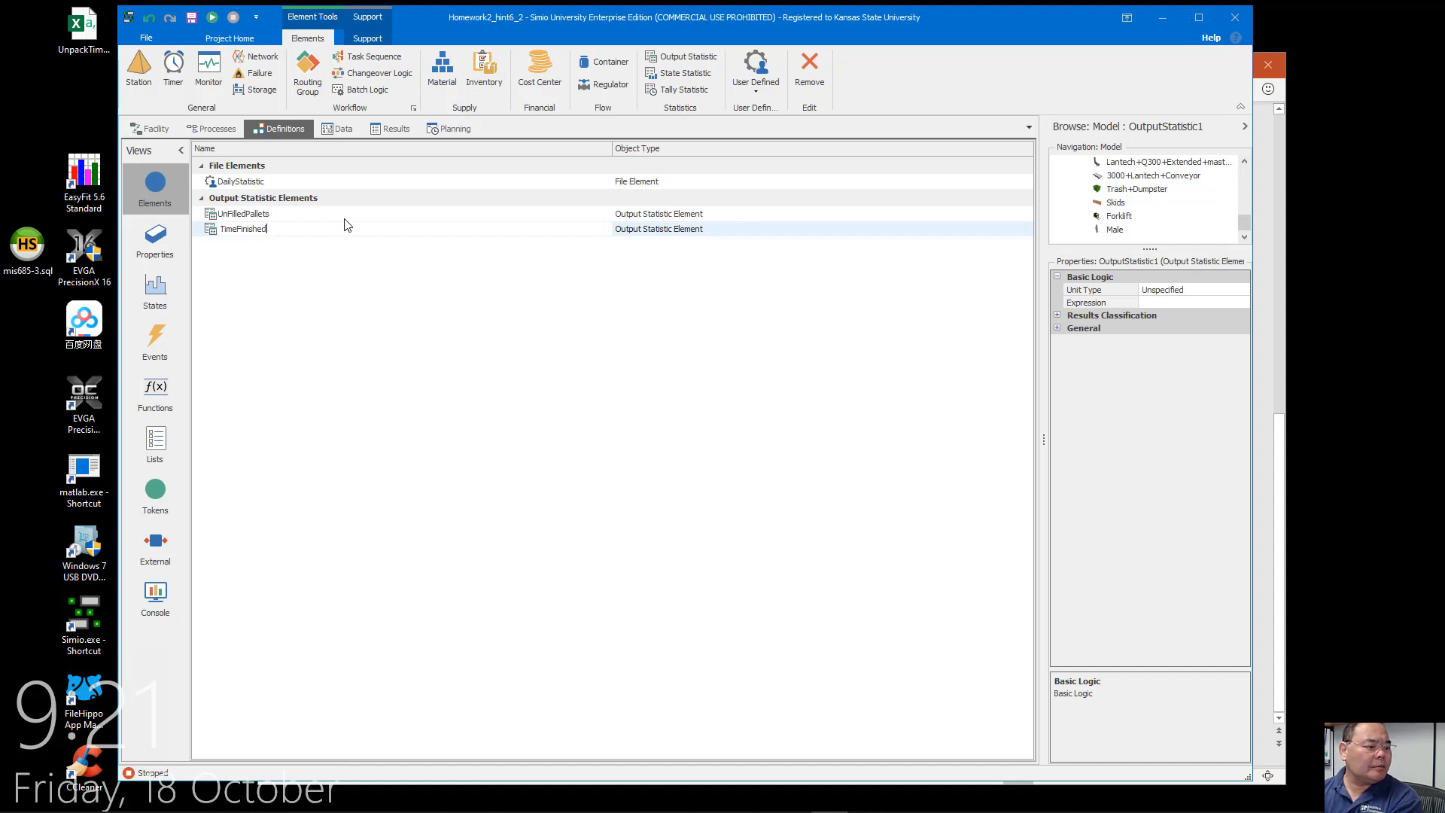
key("Return")
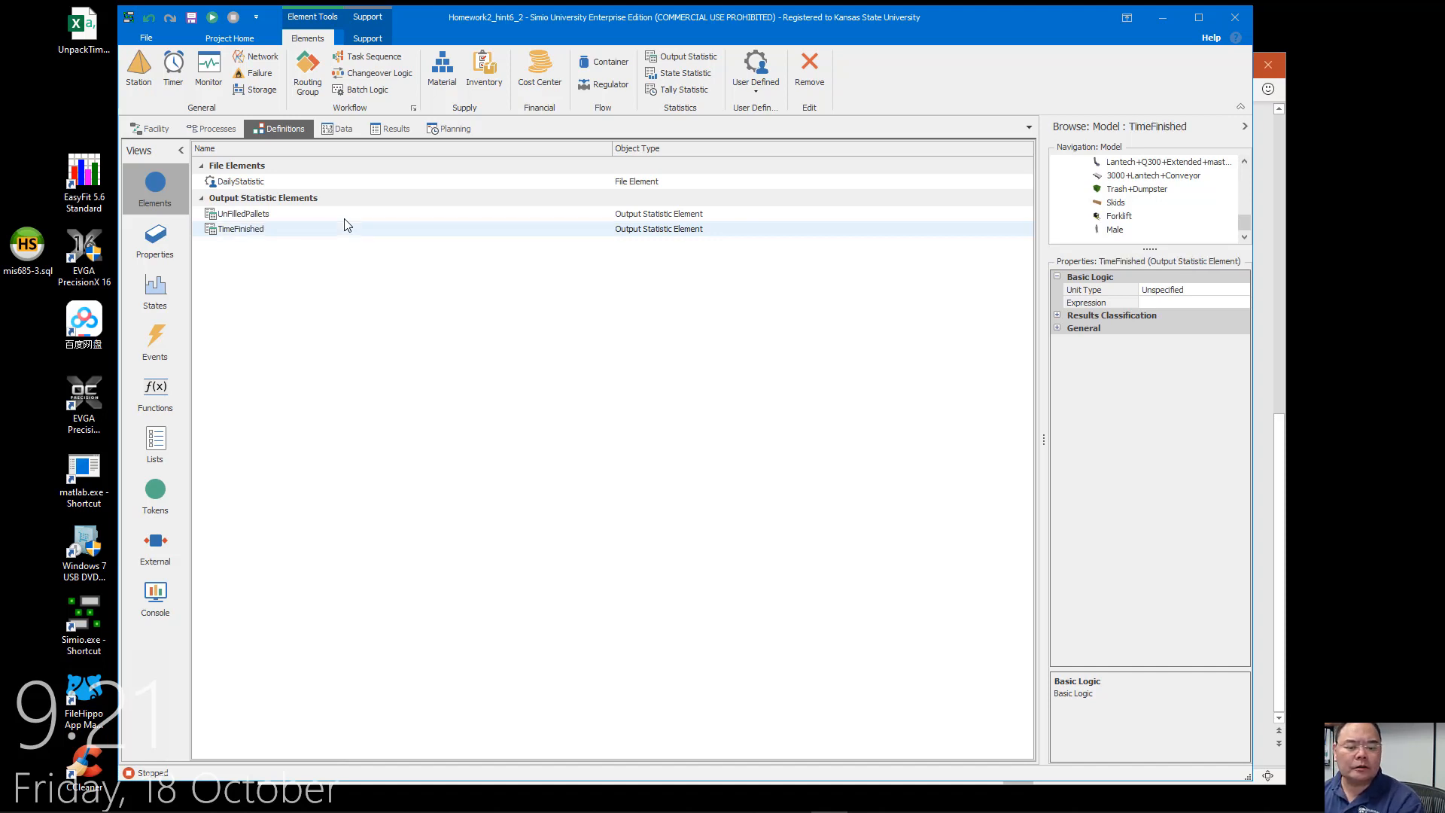
Set the TimeFinished output statistic's Unit Type to Time
left_click(1219, 292)
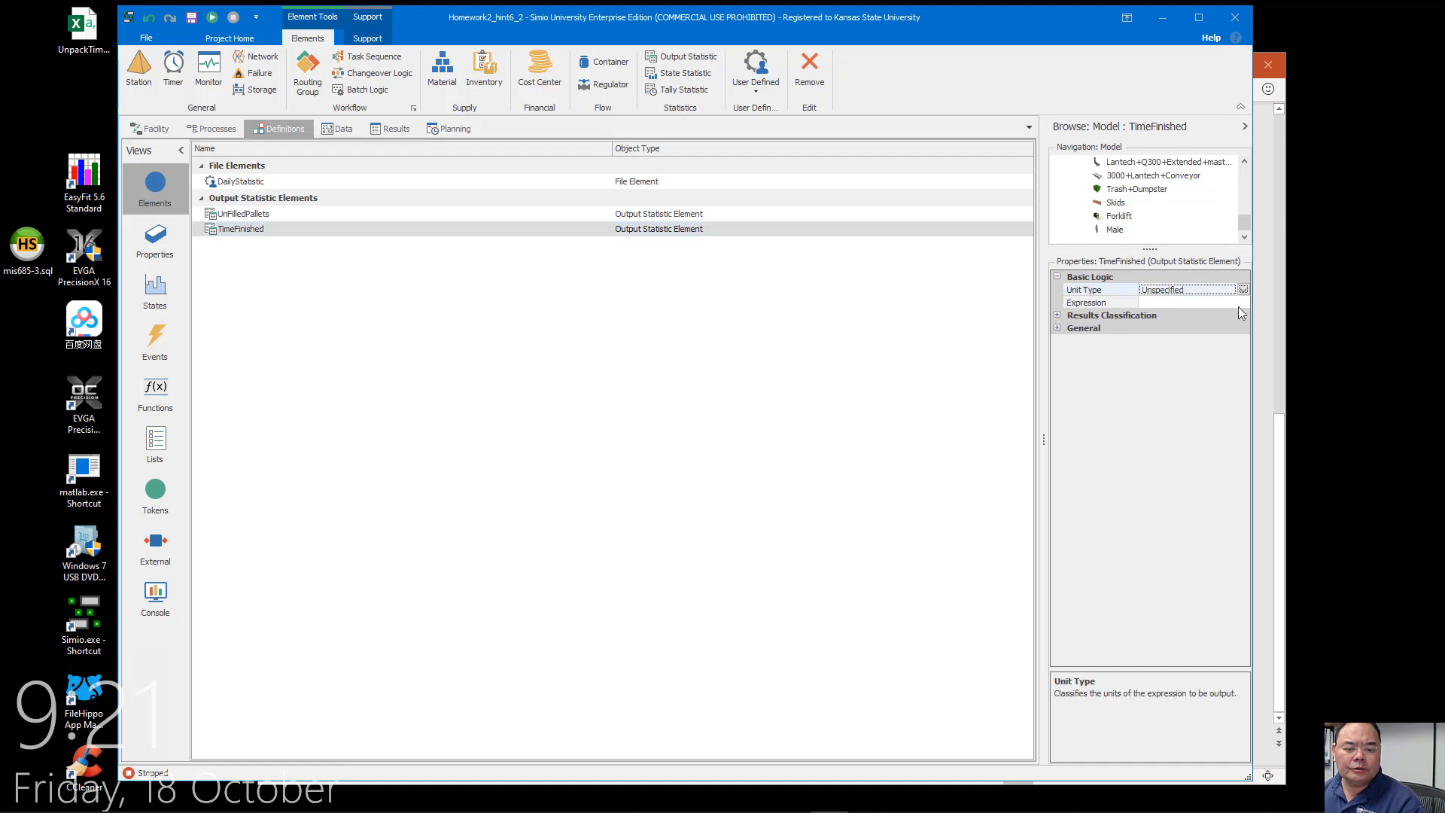
left_click(1242, 290)
left_click(1204, 318)
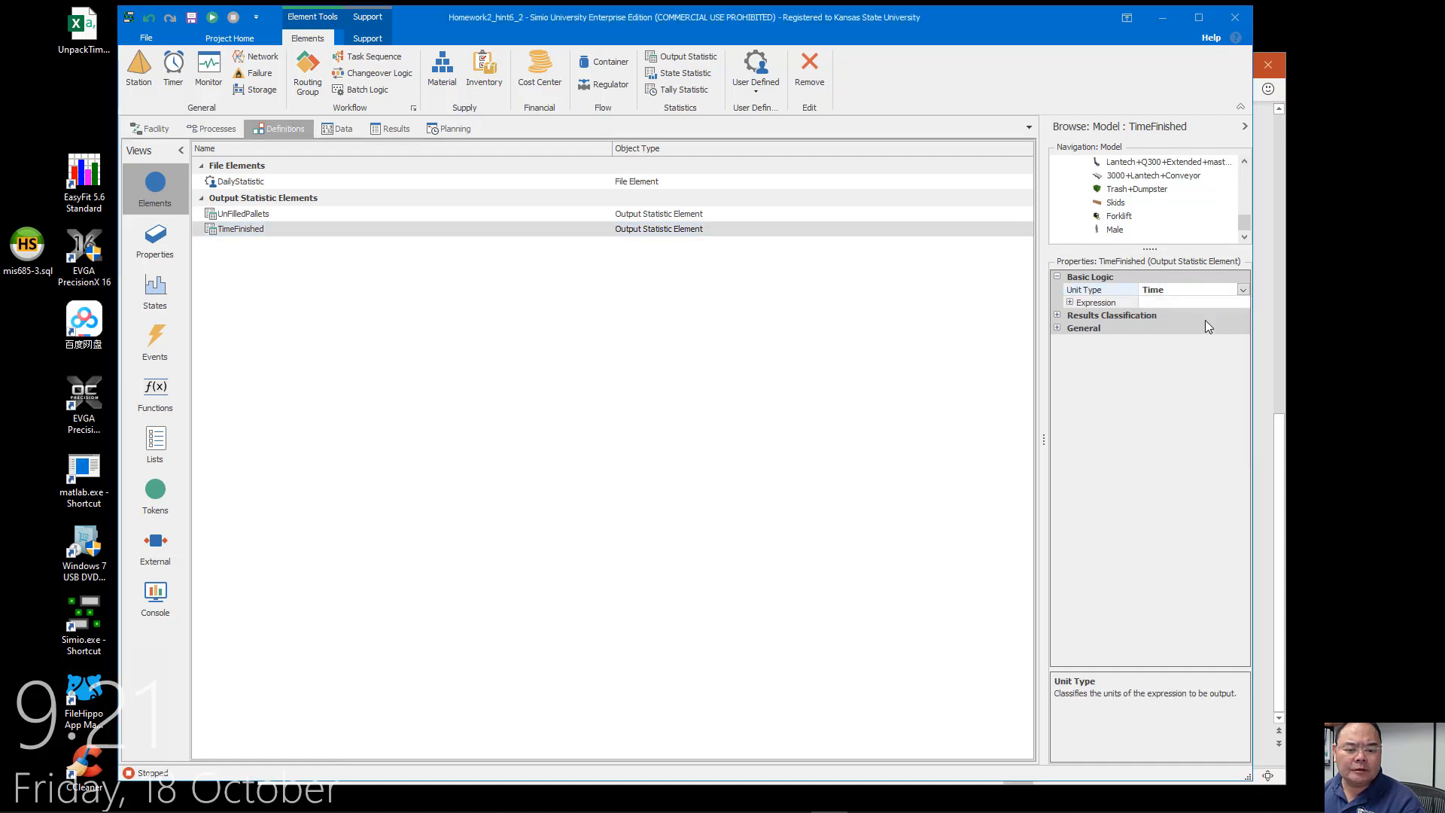
Expand the unit settings of TimeFinished's expression and set the expression to Run.TimeNow
left_click(1069, 303)
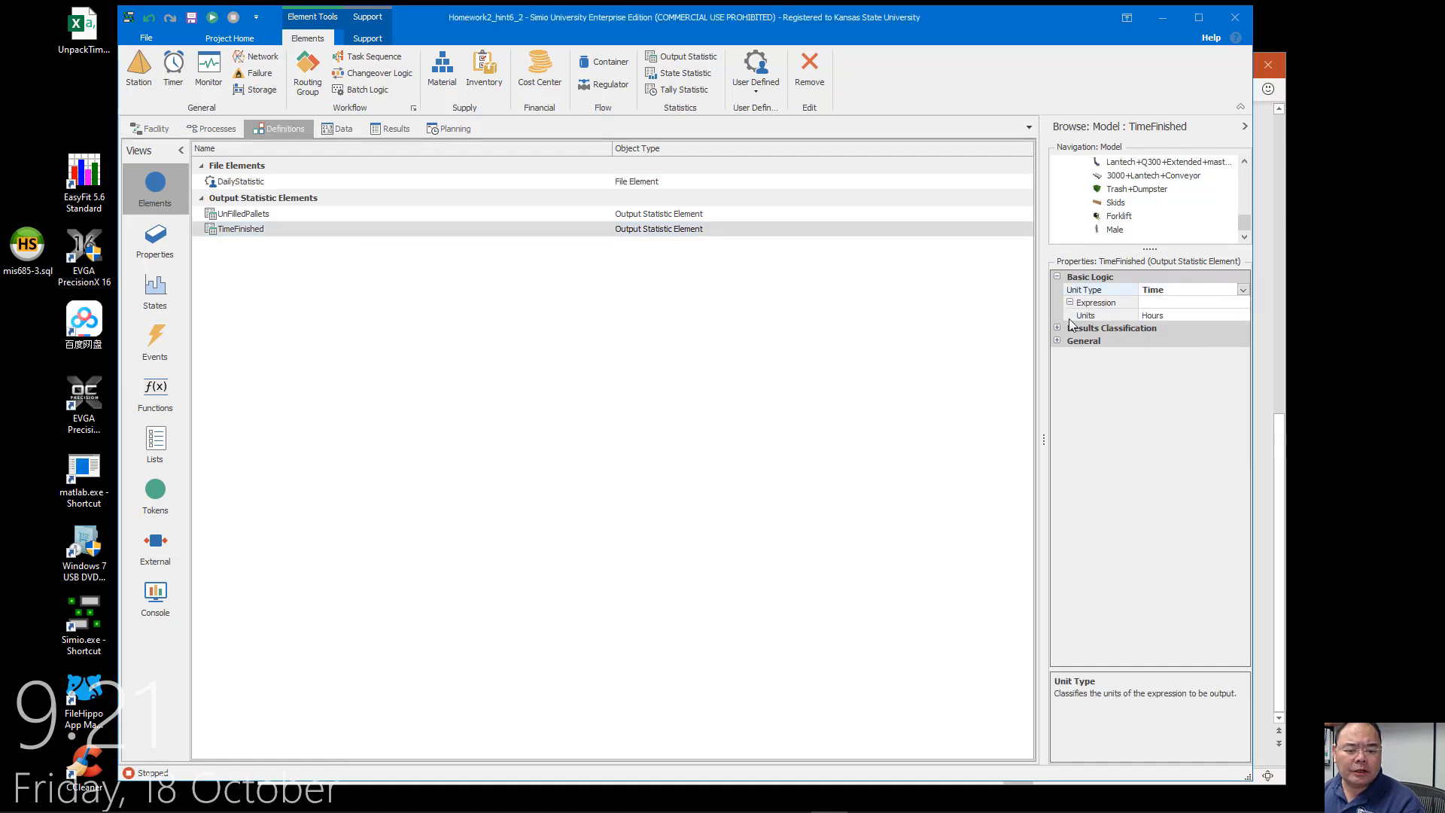
left_click_drag(1046, 352, 962, 353)
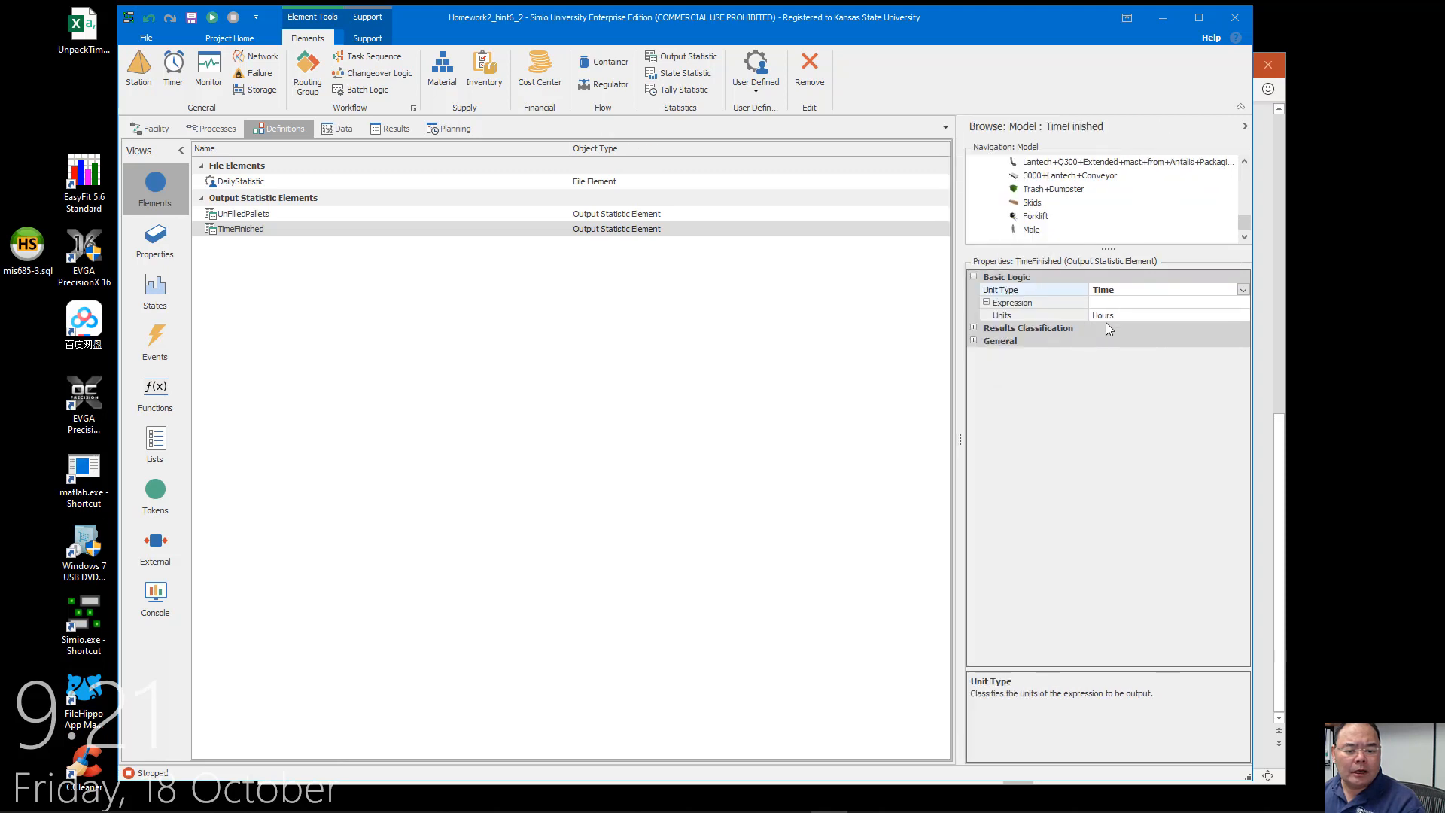
left_click(1119, 302)
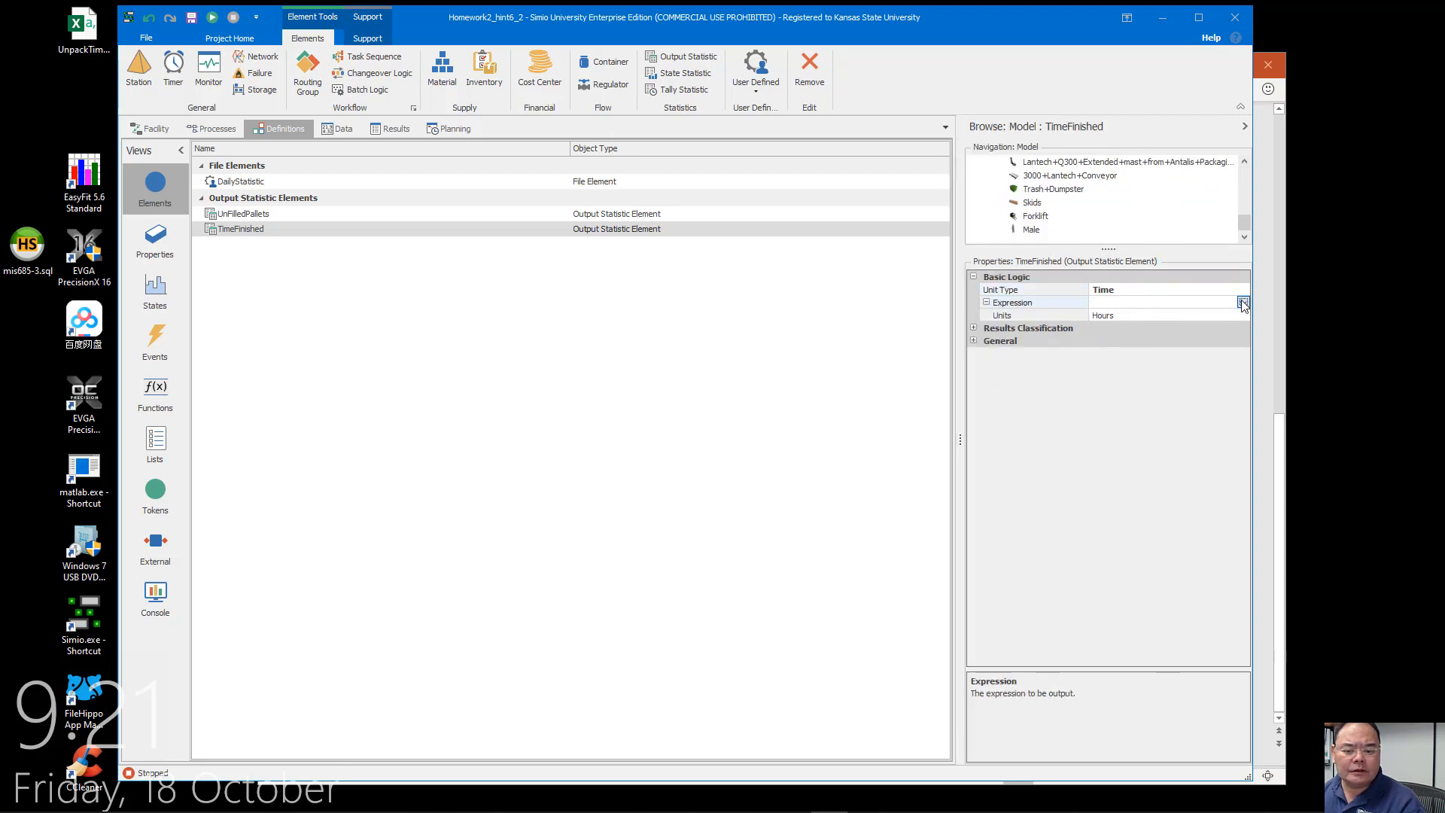
left_click(1242, 302)
type("Ru")
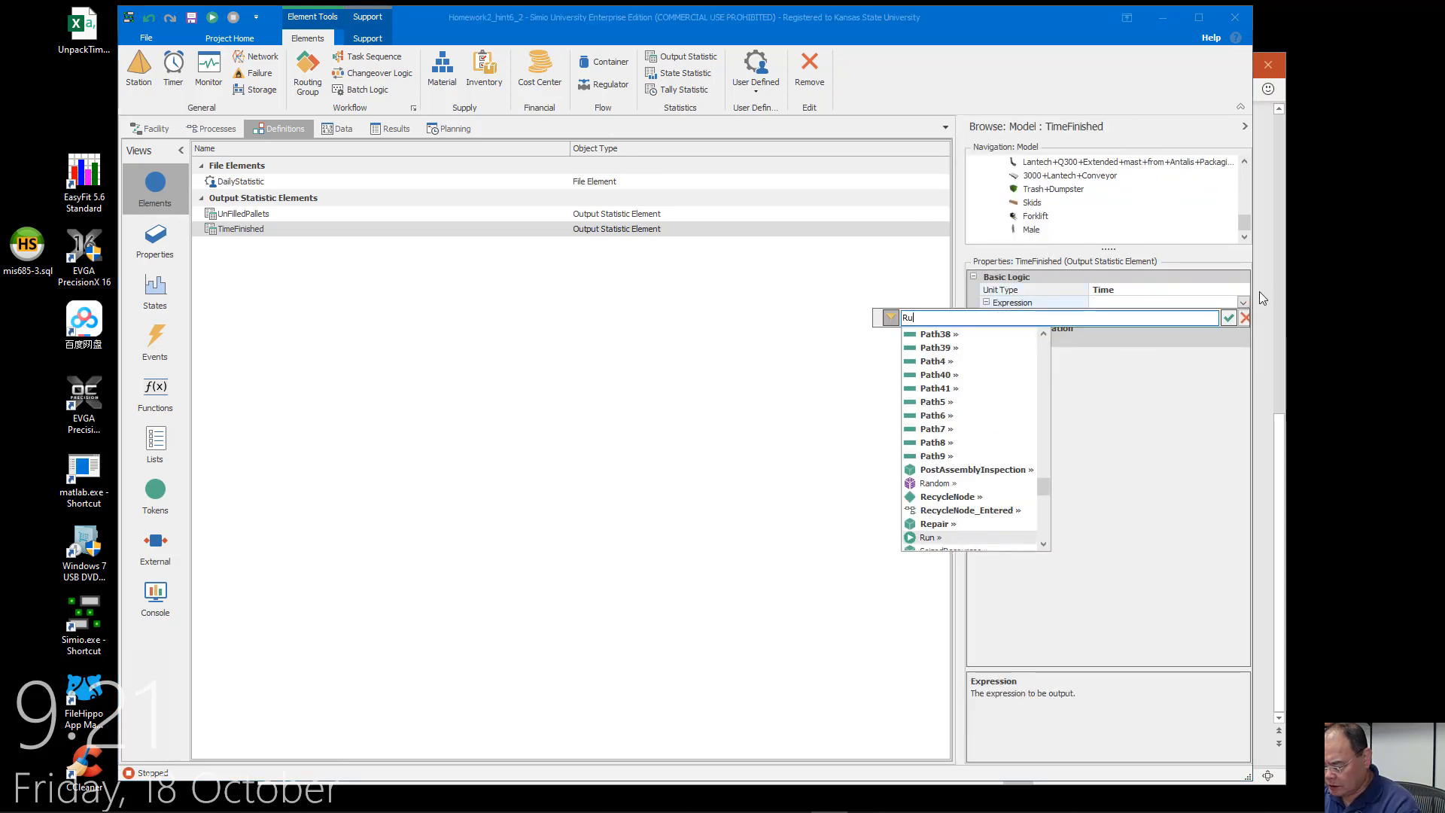
type("n.TimeNow")
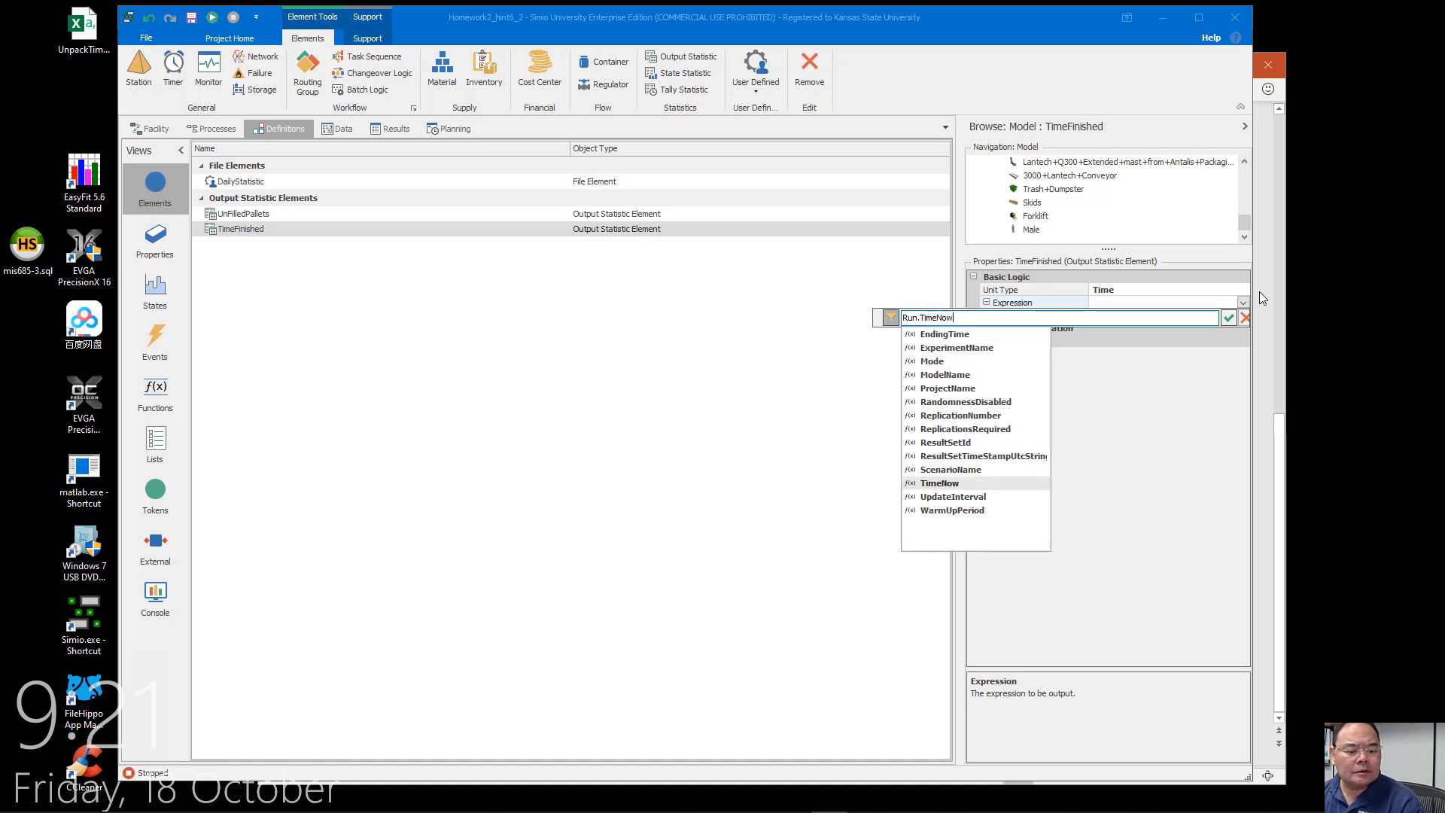
key("Return")
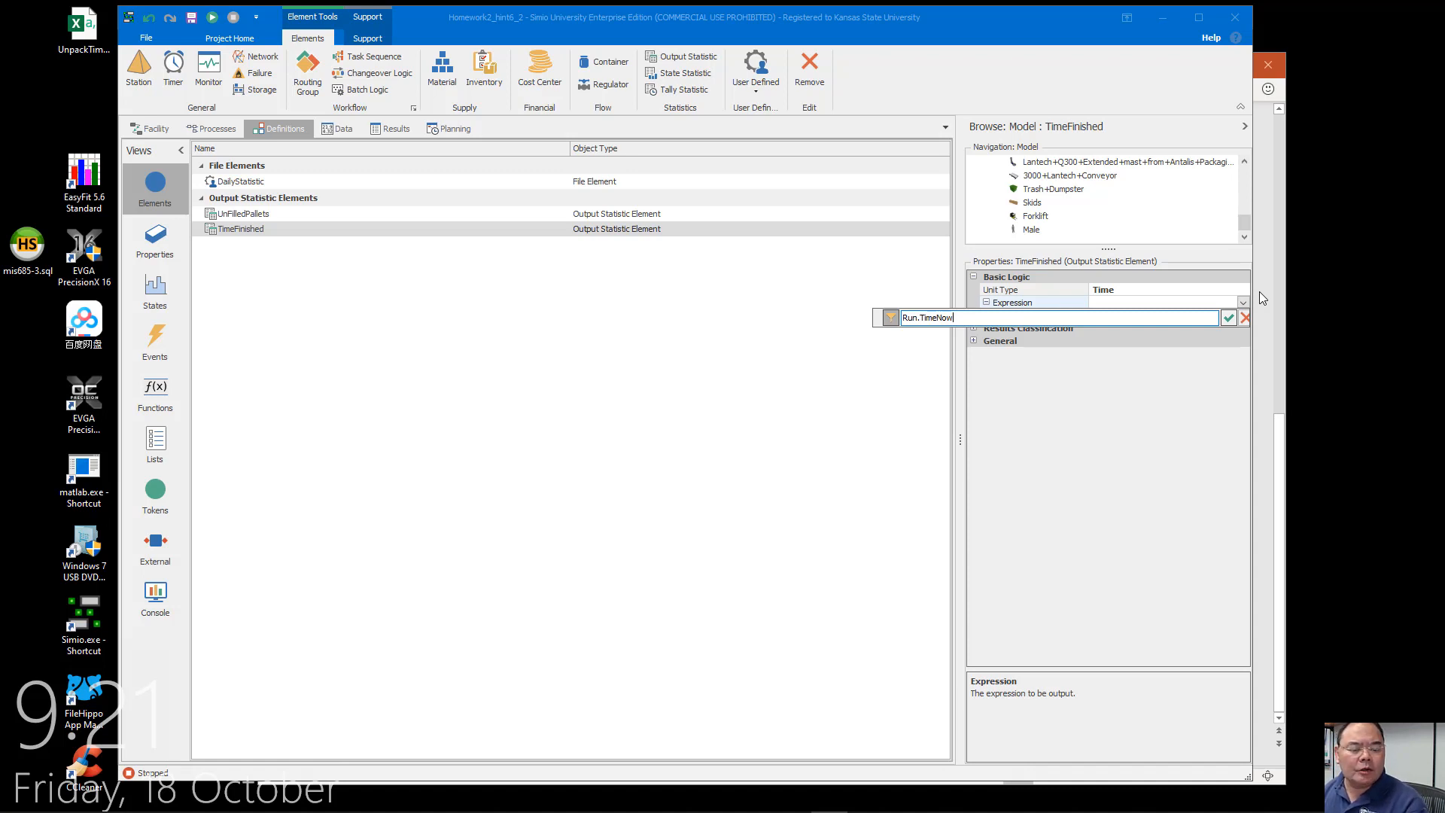
left_click(1227, 318)
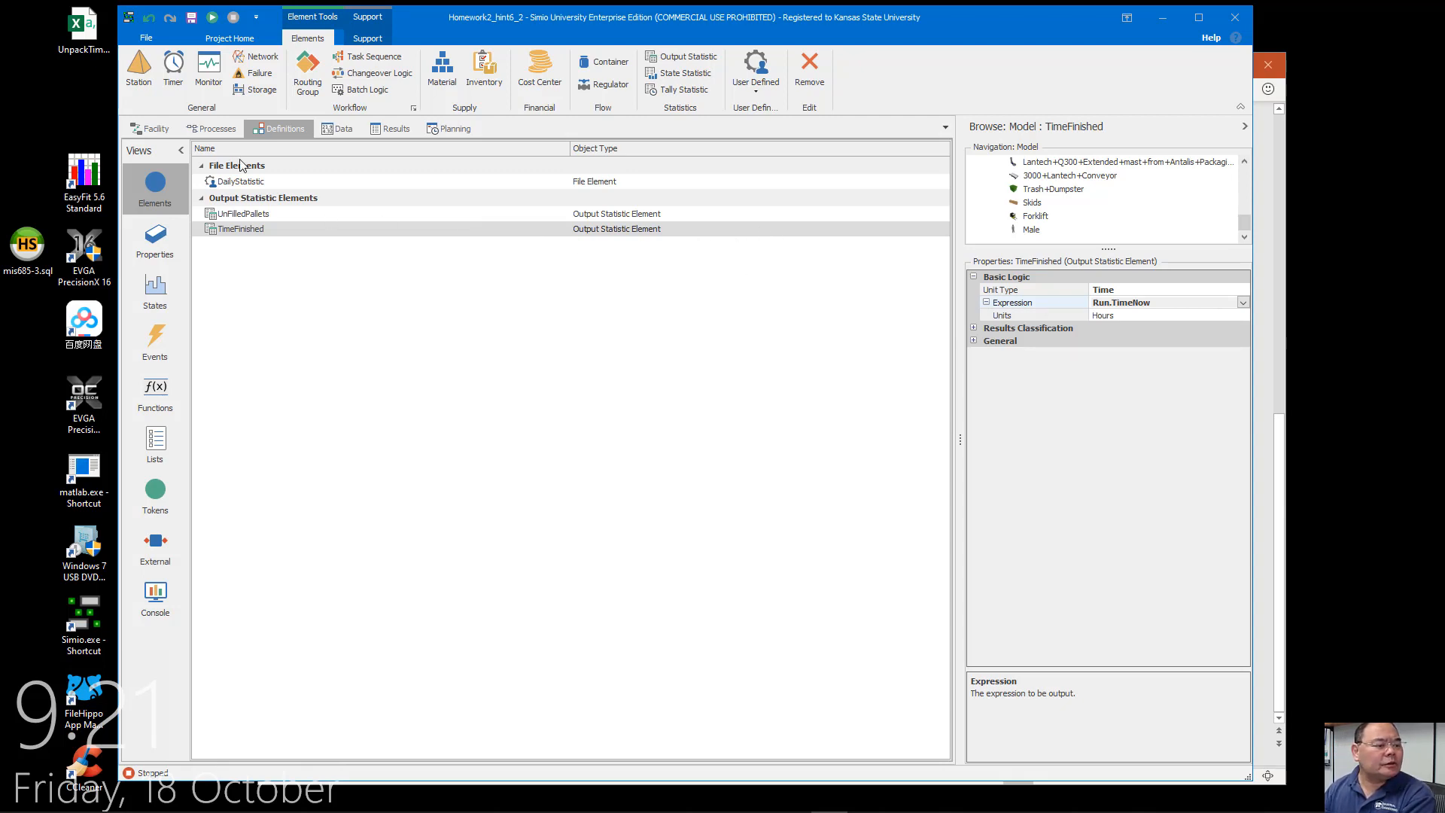
Fast-forward the simulation to its end and examine the production counters in the facility view and the TimeFinished value in the results
left_click(160, 128)
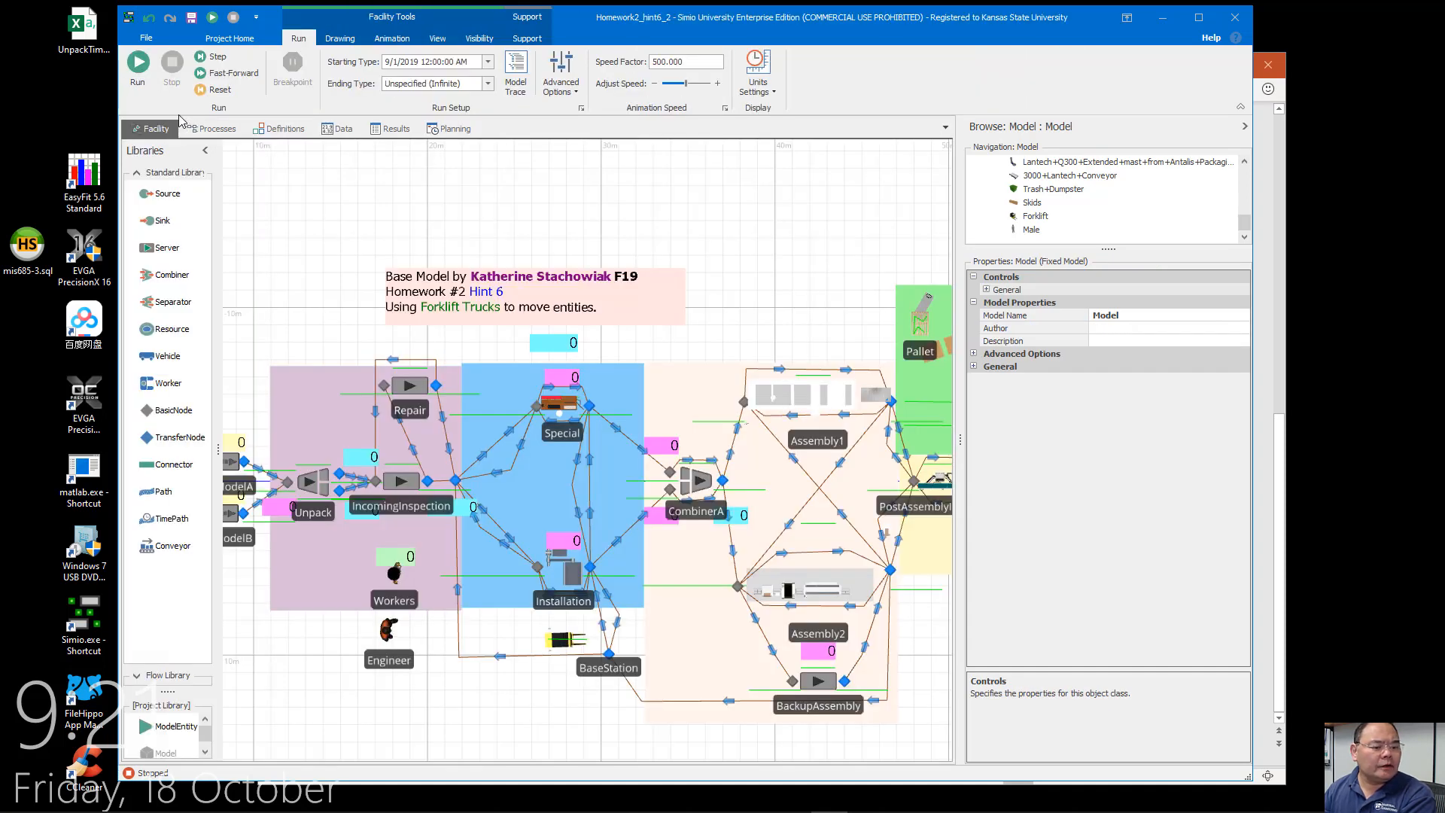
left_click(222, 73)
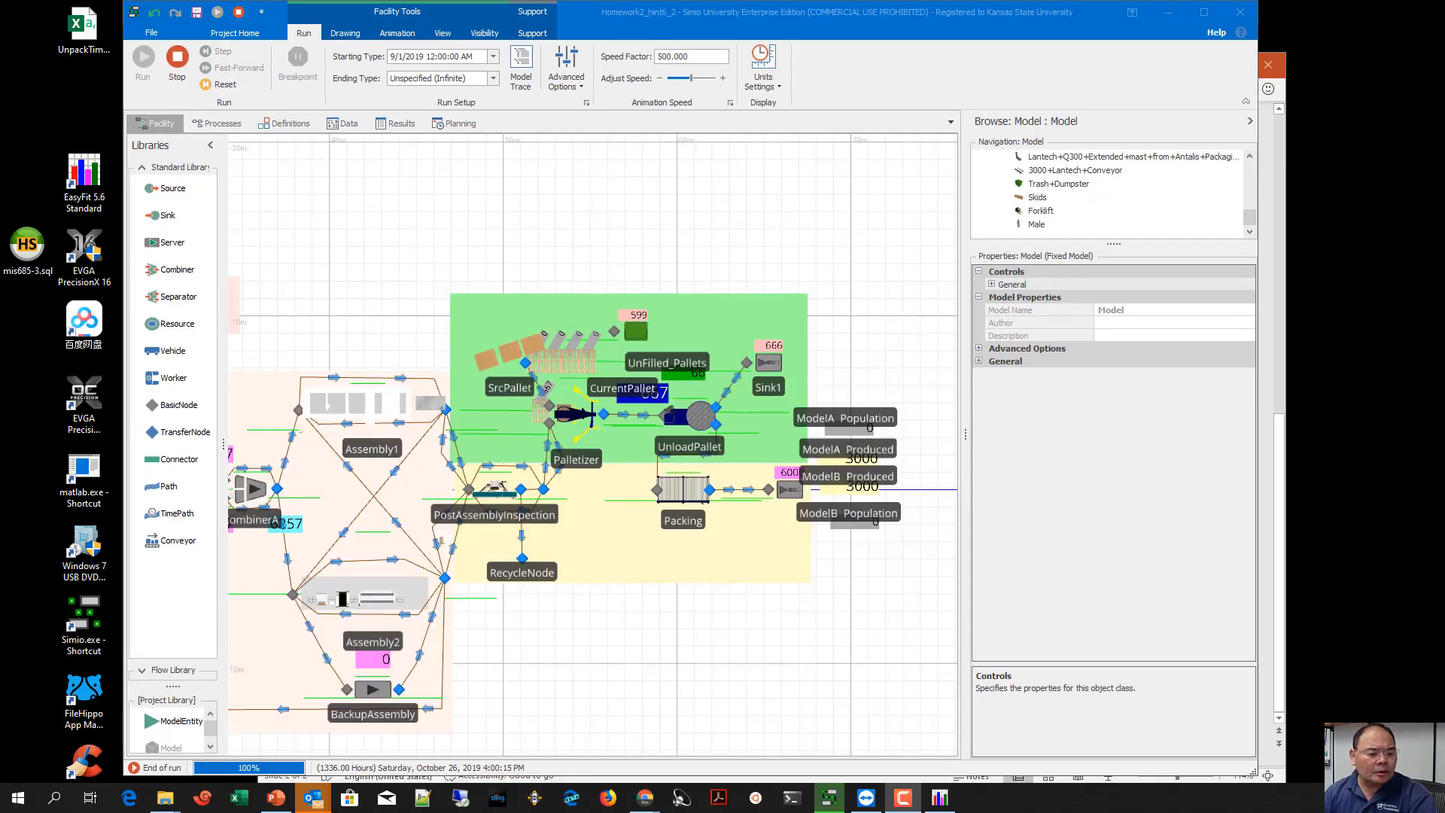
left_click_drag(499, 251, 516, 233)
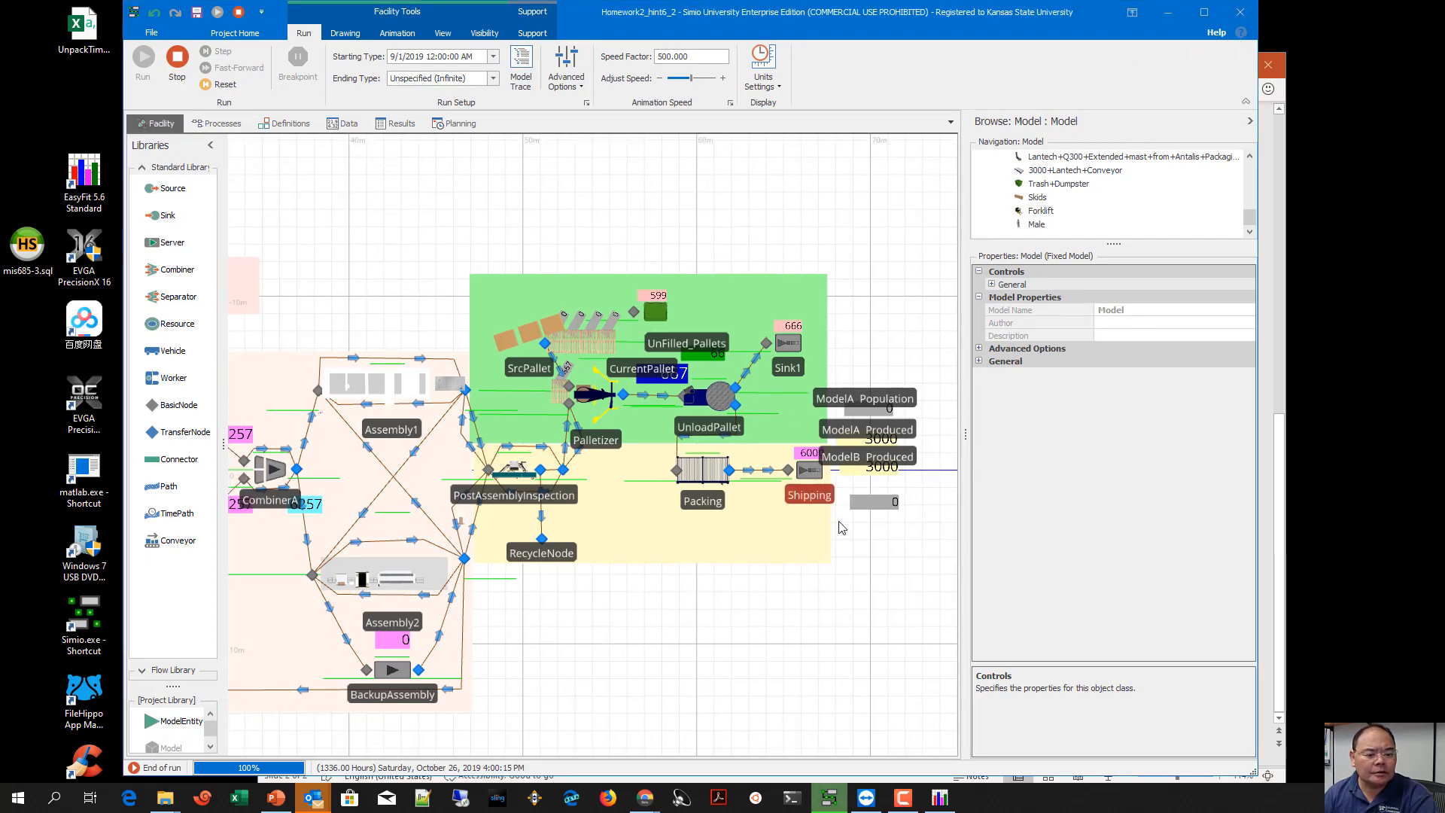
scroll(862, 549, "up", 2)
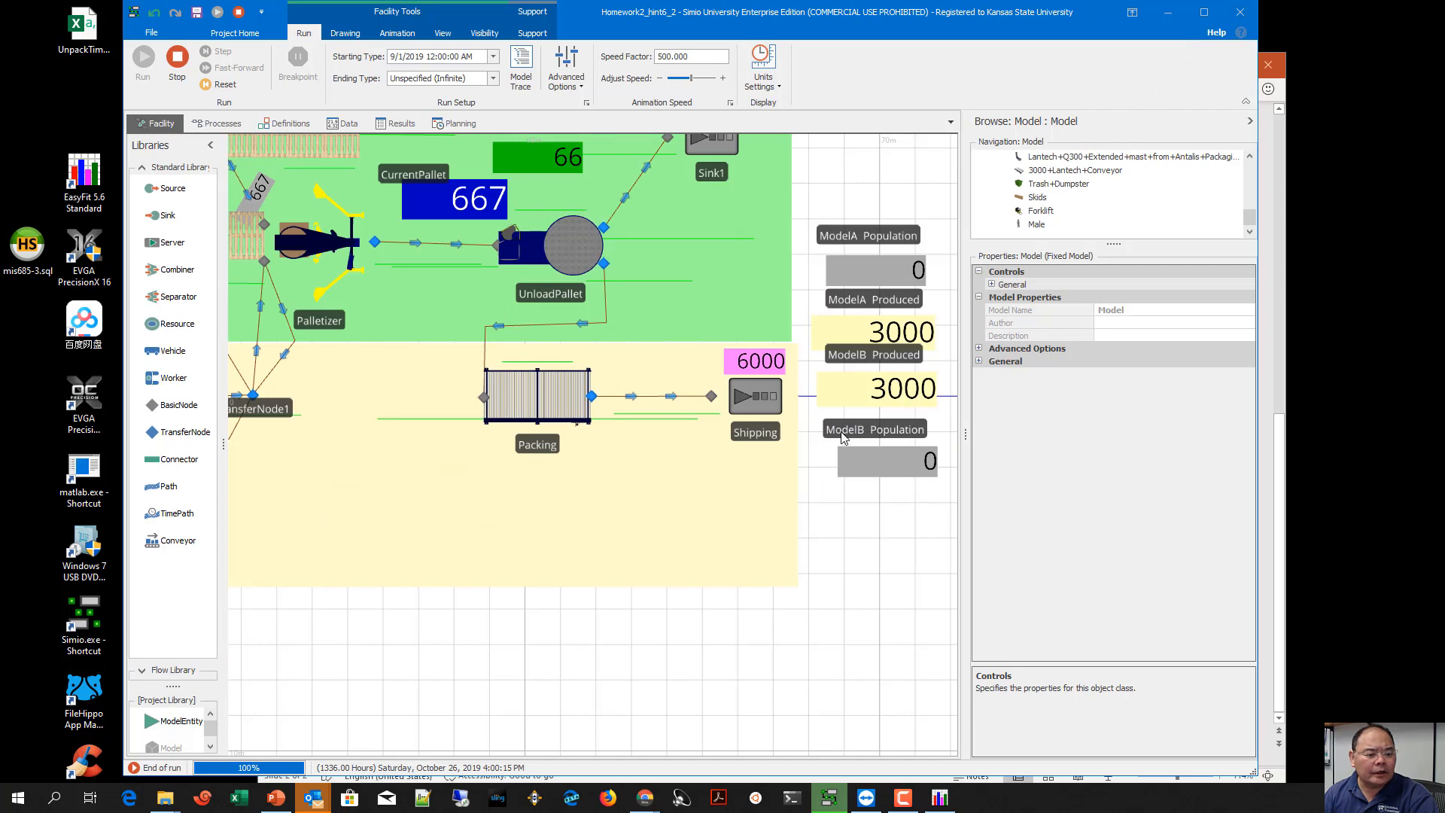
left_click_drag(452, 592, 827, 582)
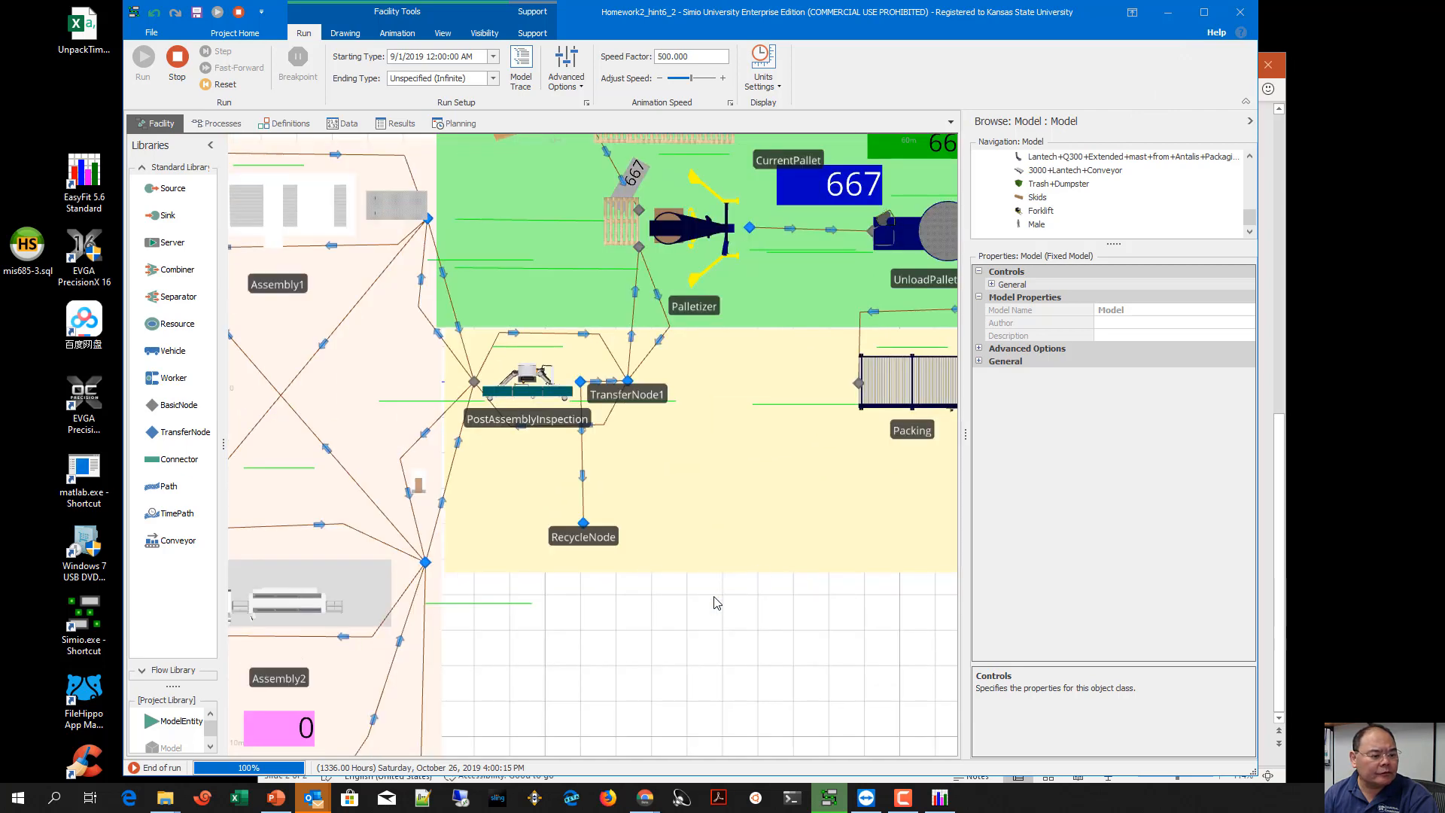
left_click(396, 123)
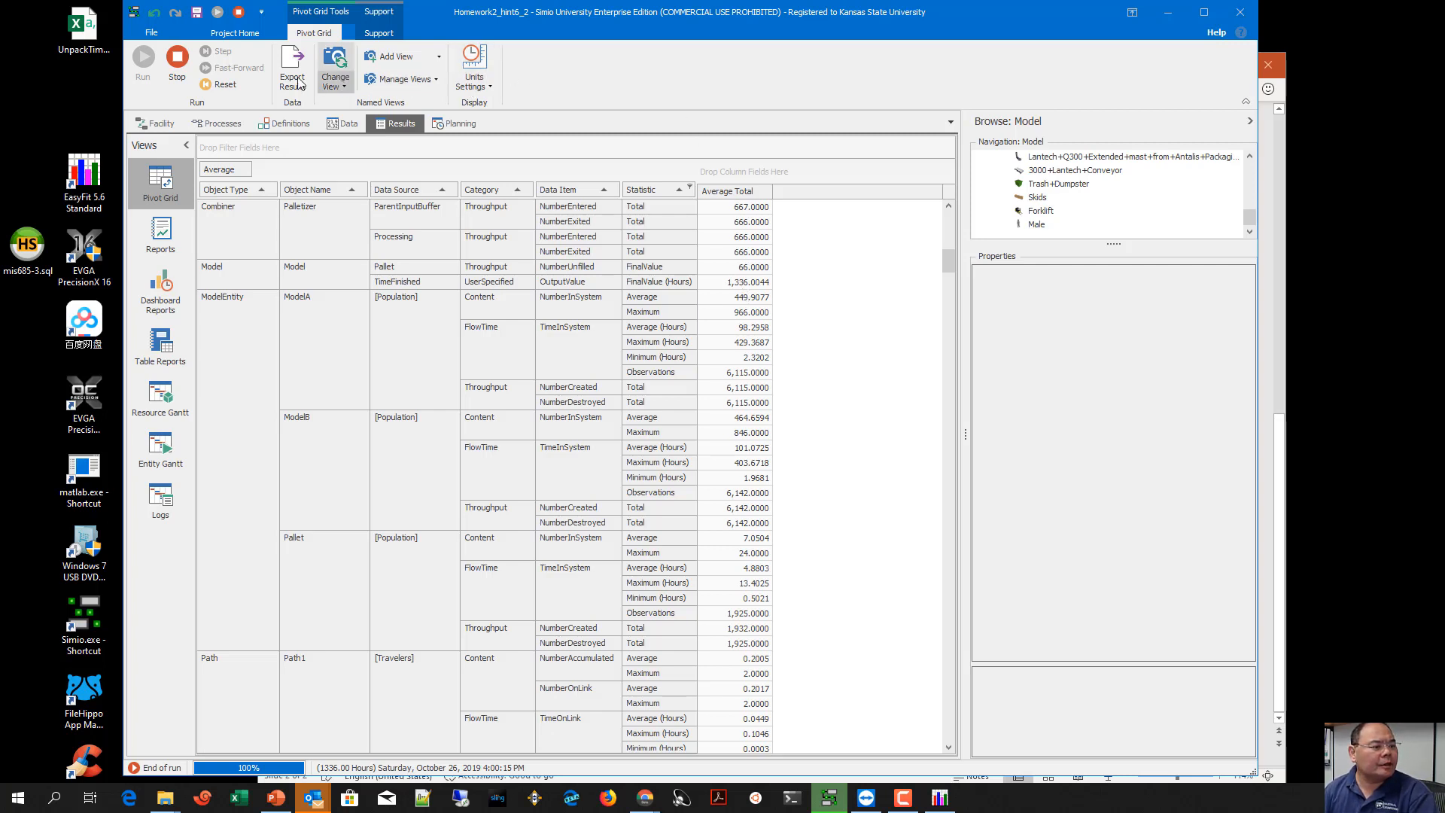
Try to add an integer variable to the model's state definitions, and stop the simulation run
left_click(284, 122)
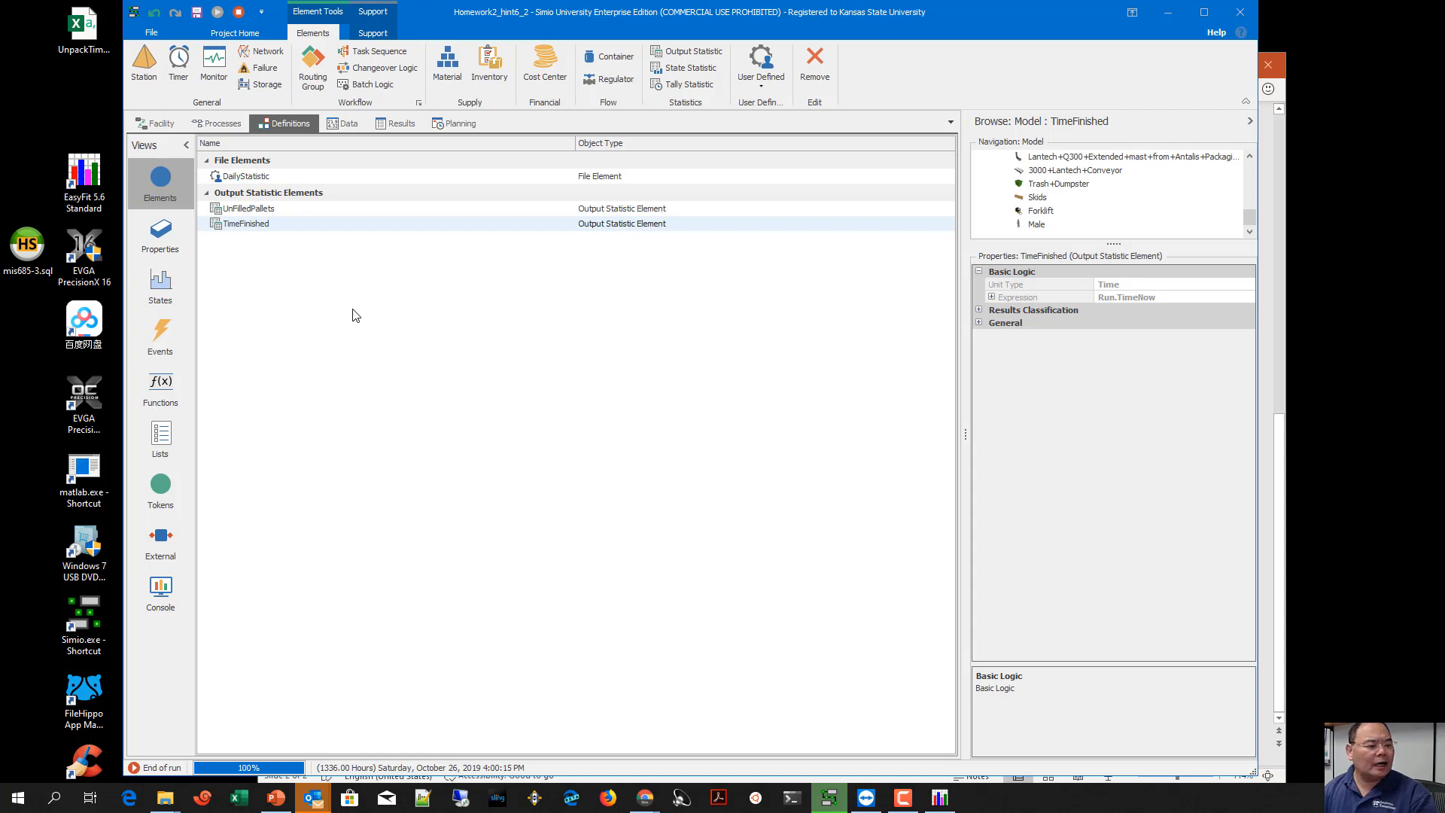
left_click(181, 288)
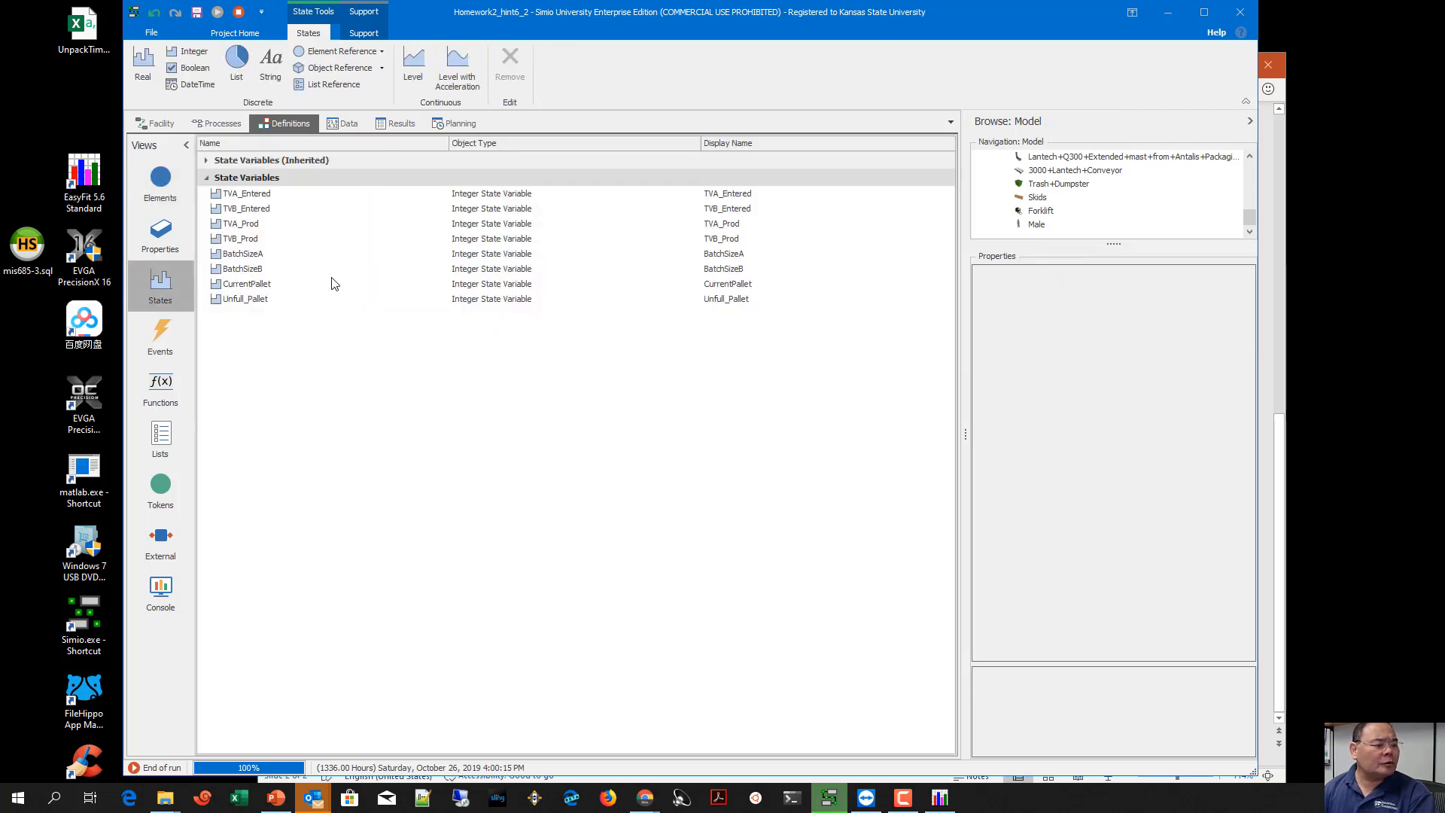
left_click(188, 52)
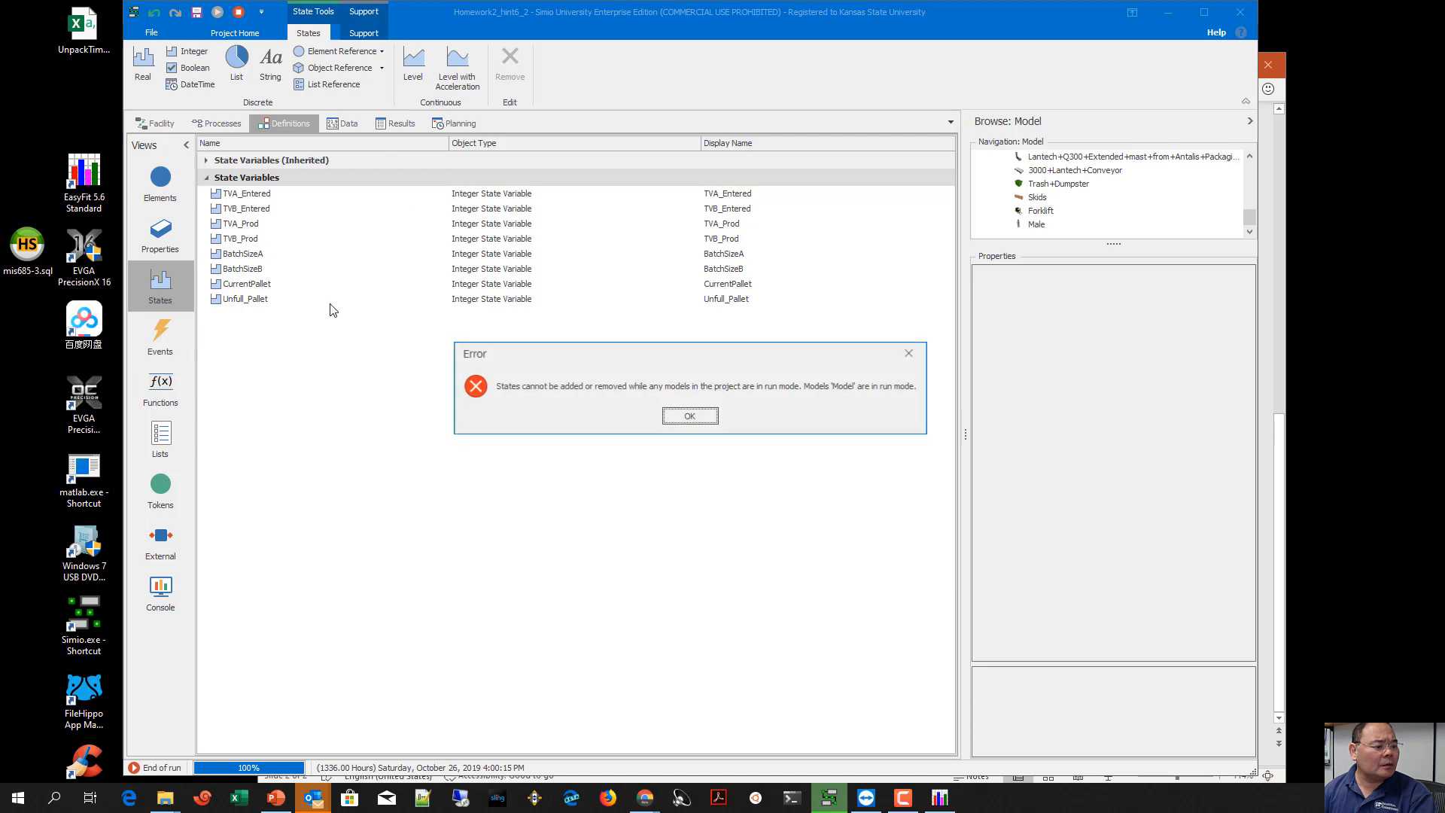
left_click(675, 415)
left_click(232, 12)
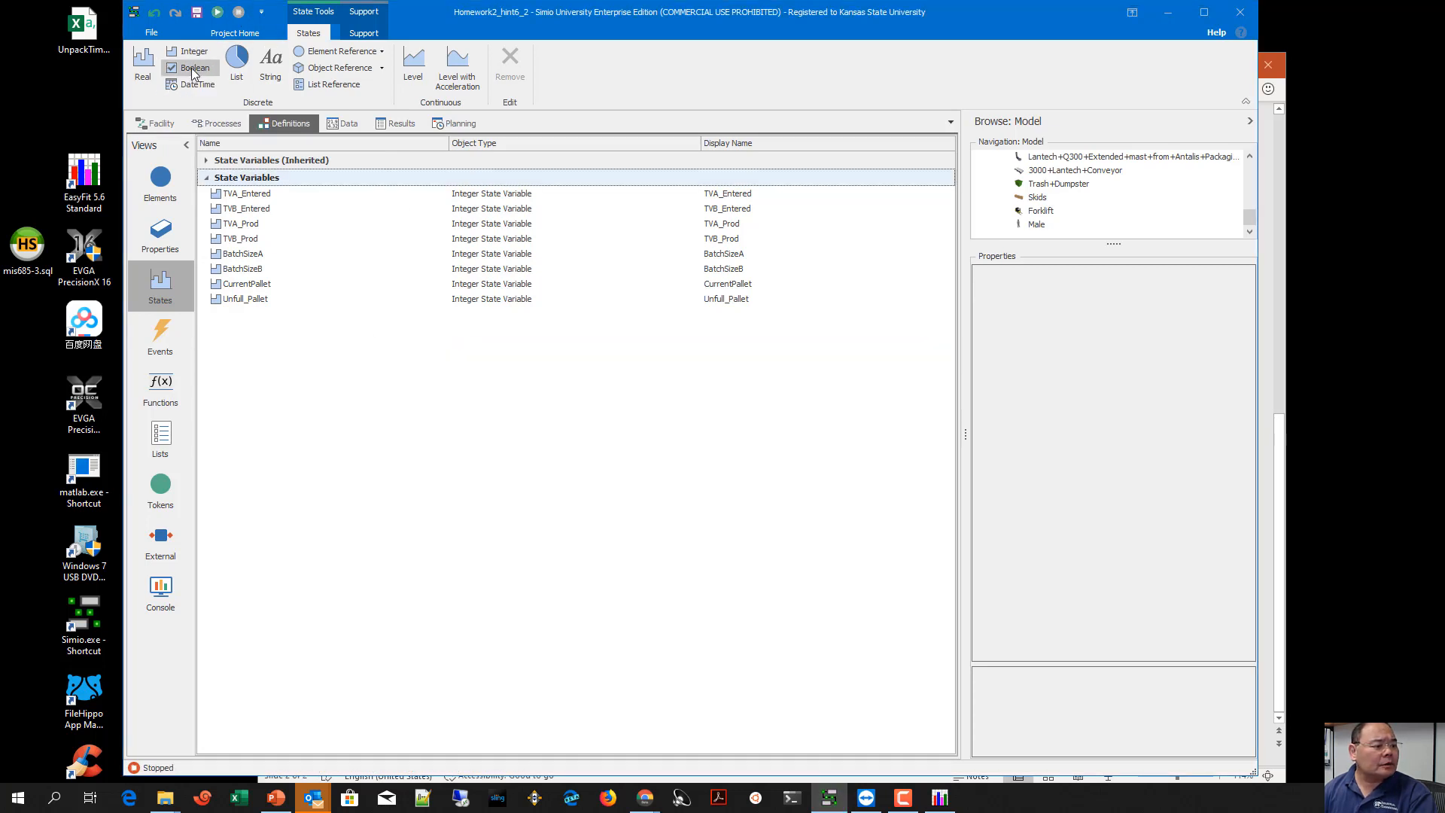
Add an integer state variable named WIP_A to the model
left_click(189, 51)
left_click(300, 314)
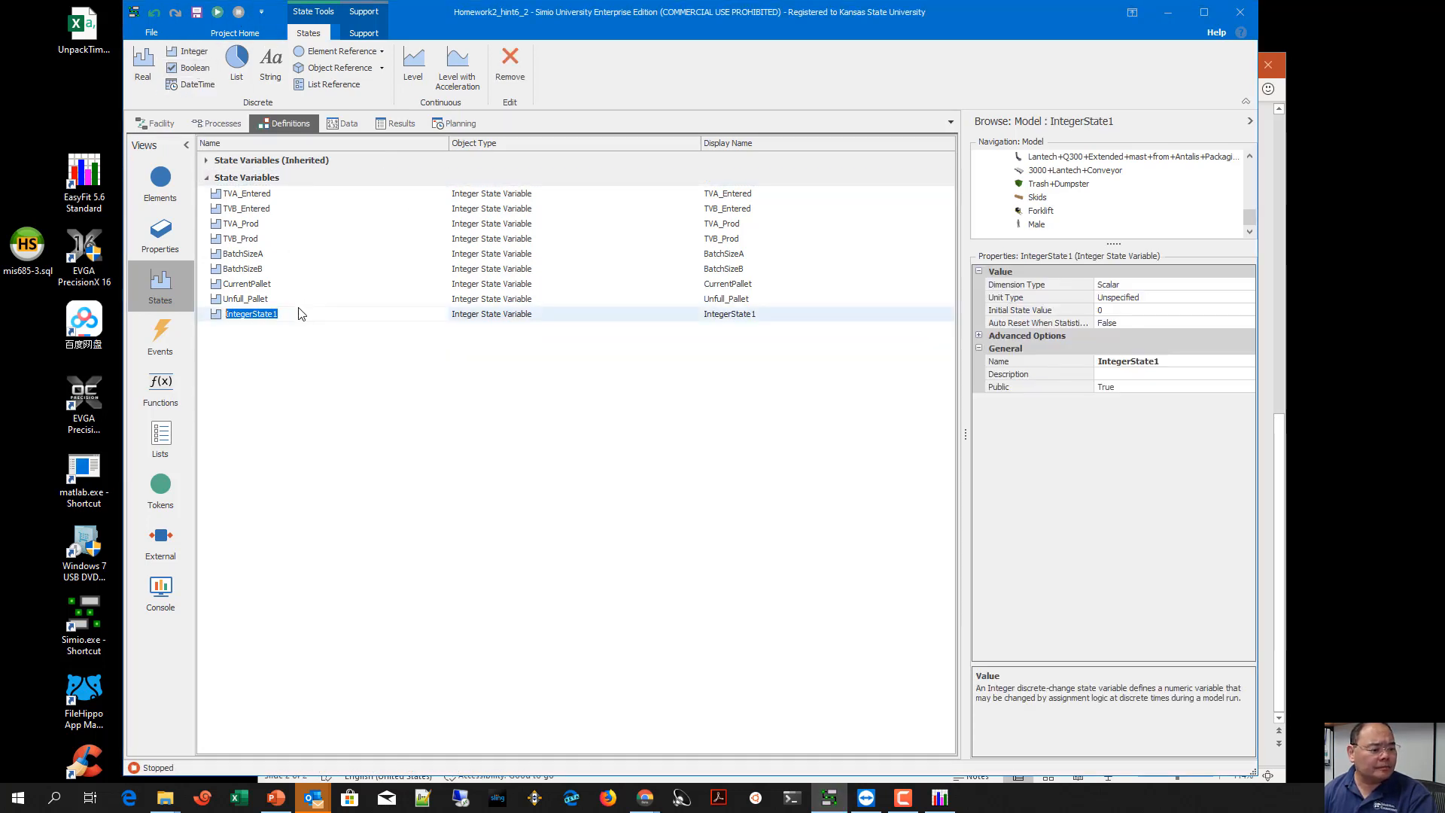
type("WIP_A")
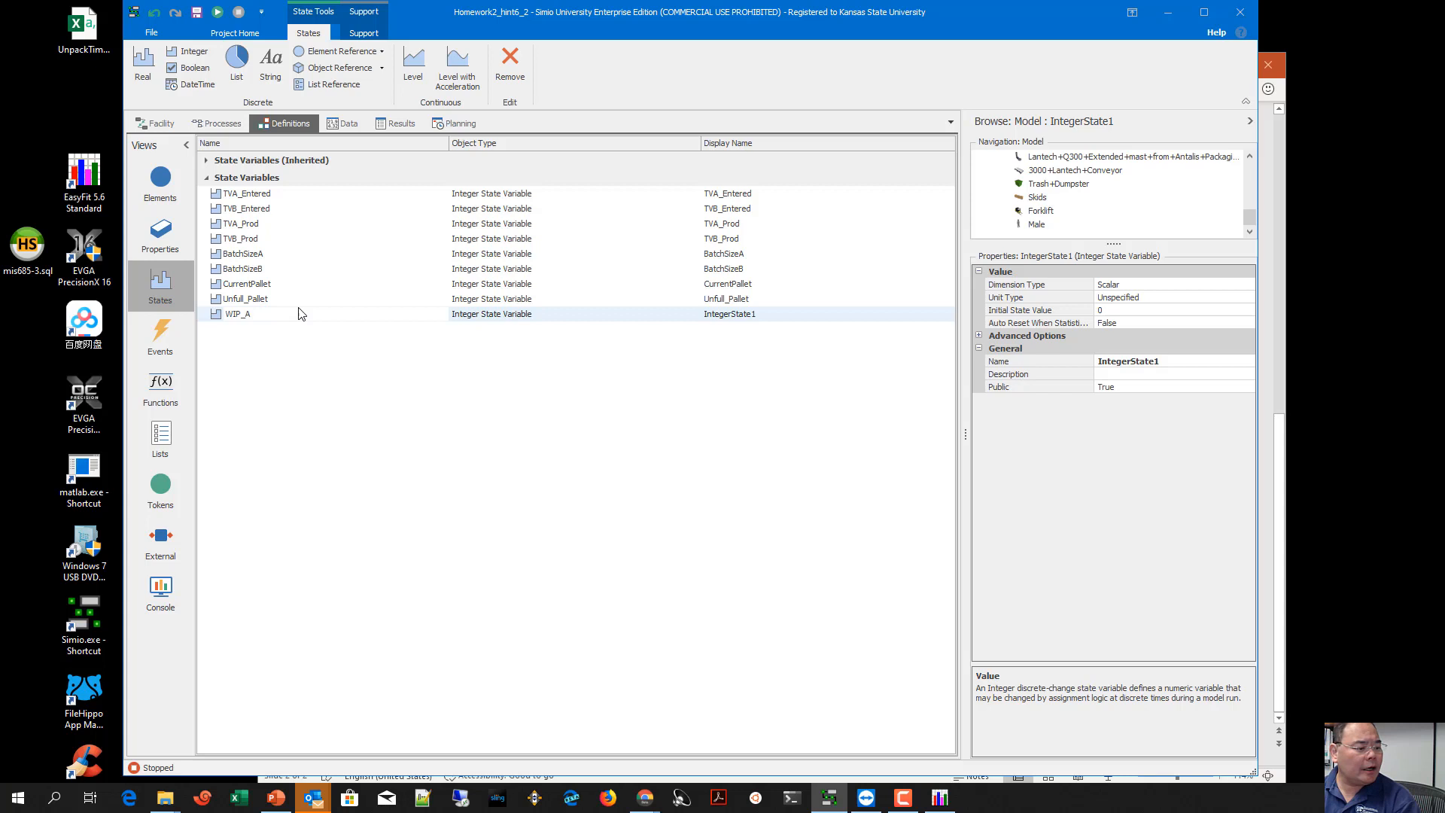
key("Return")
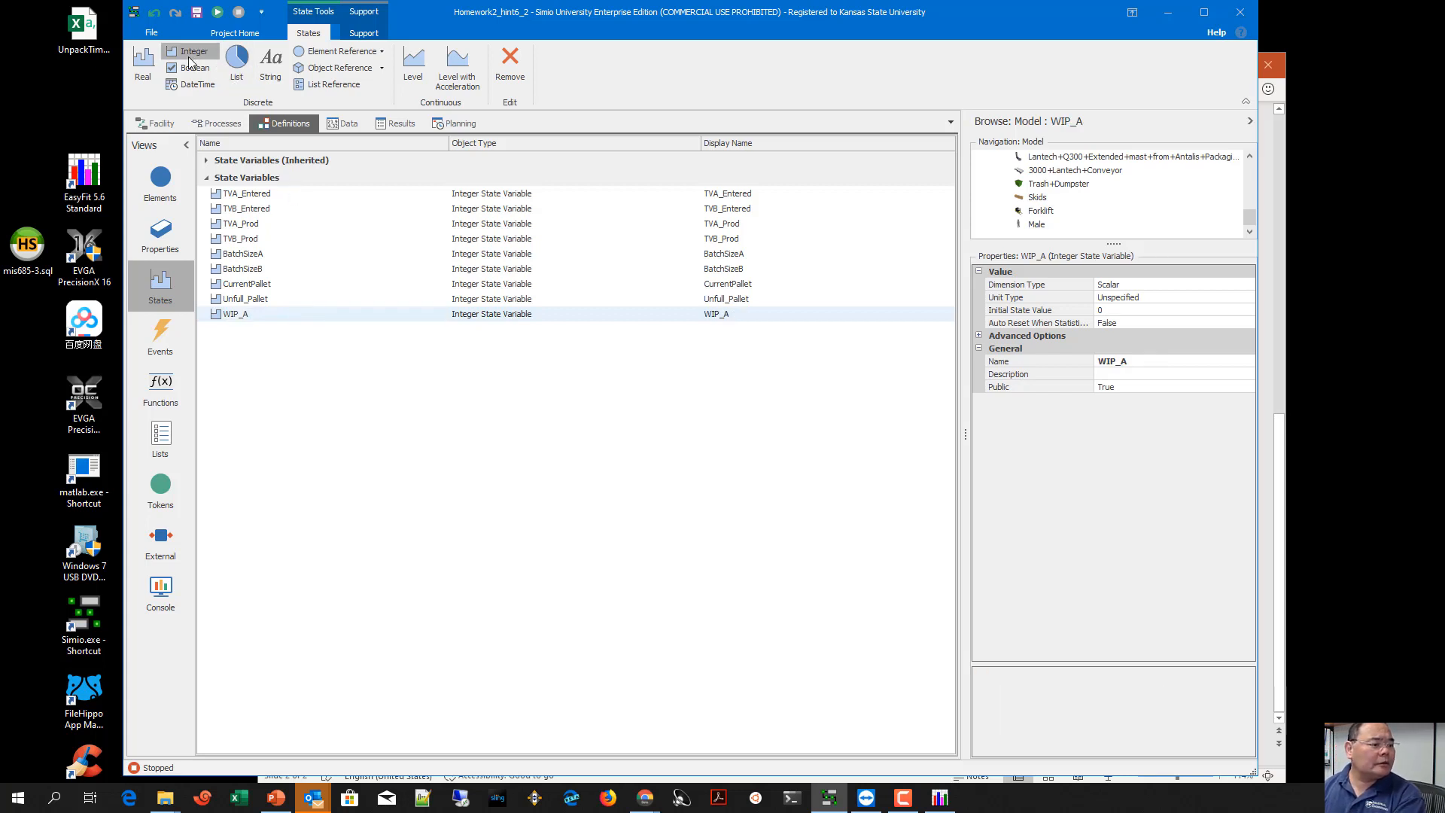
Add an integer state variable named WIP_B to the model and return to the facility view
left_click(188, 51)
left_click(292, 333)
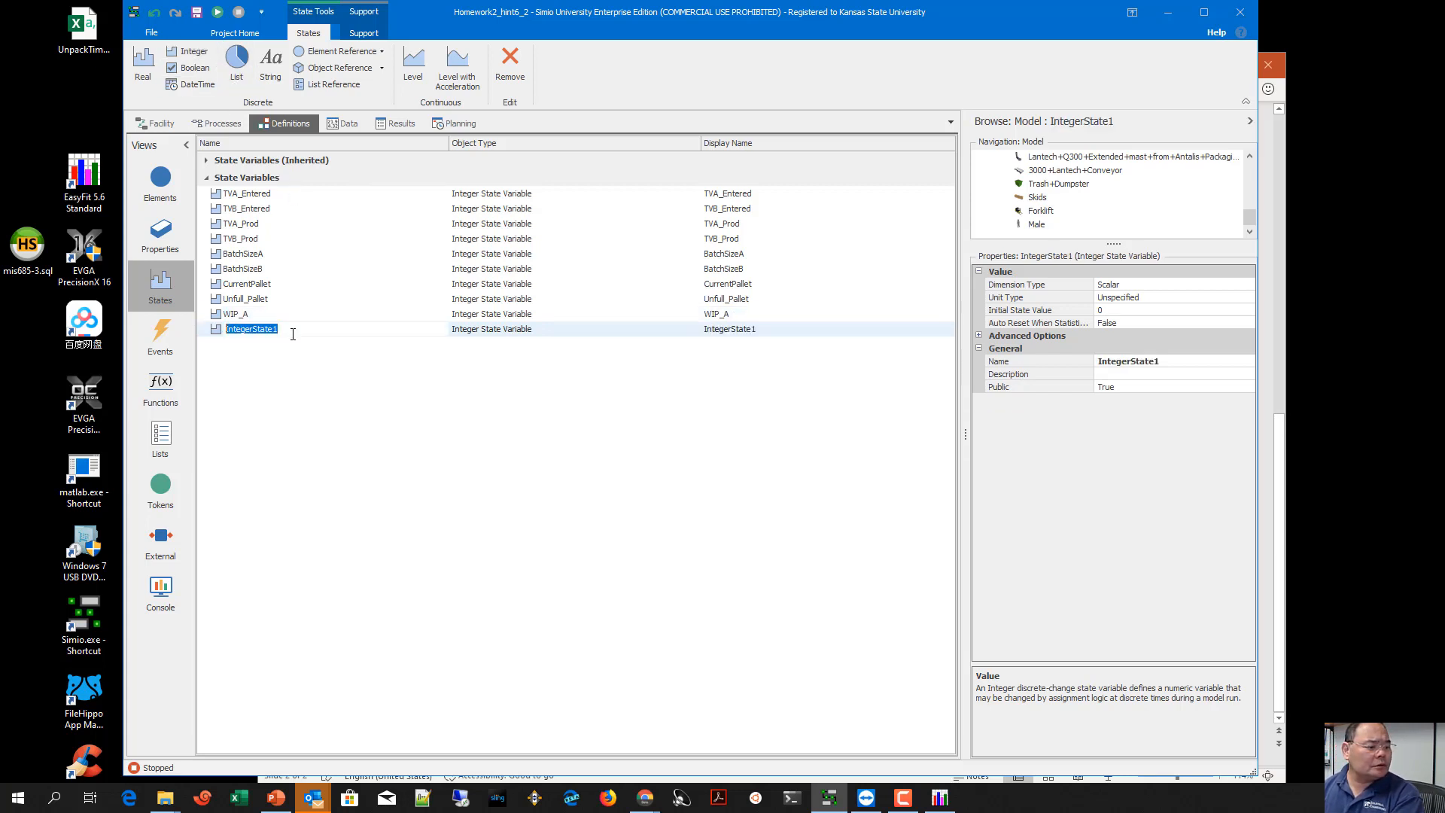
type("WIP_B")
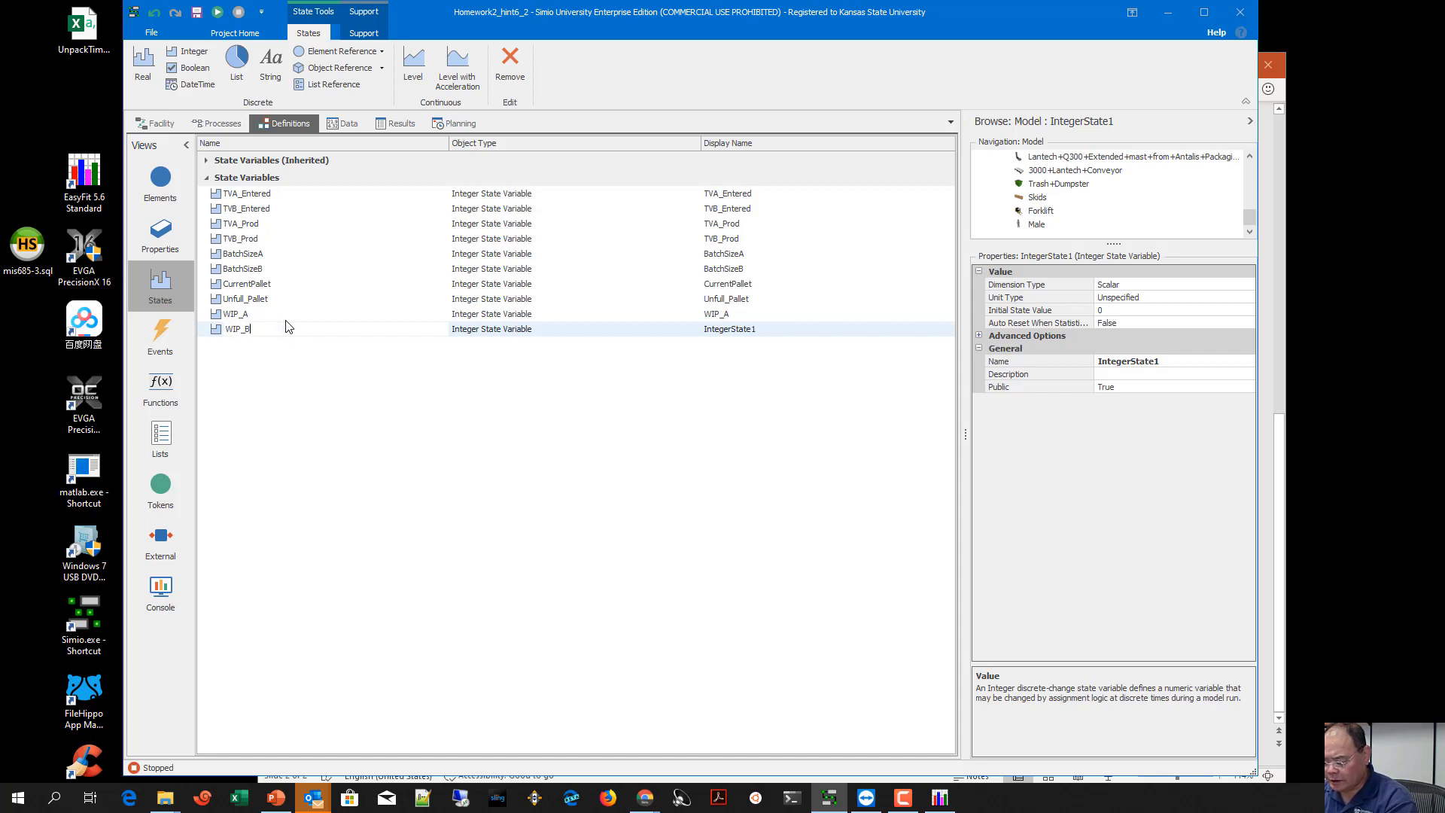
key("Return")
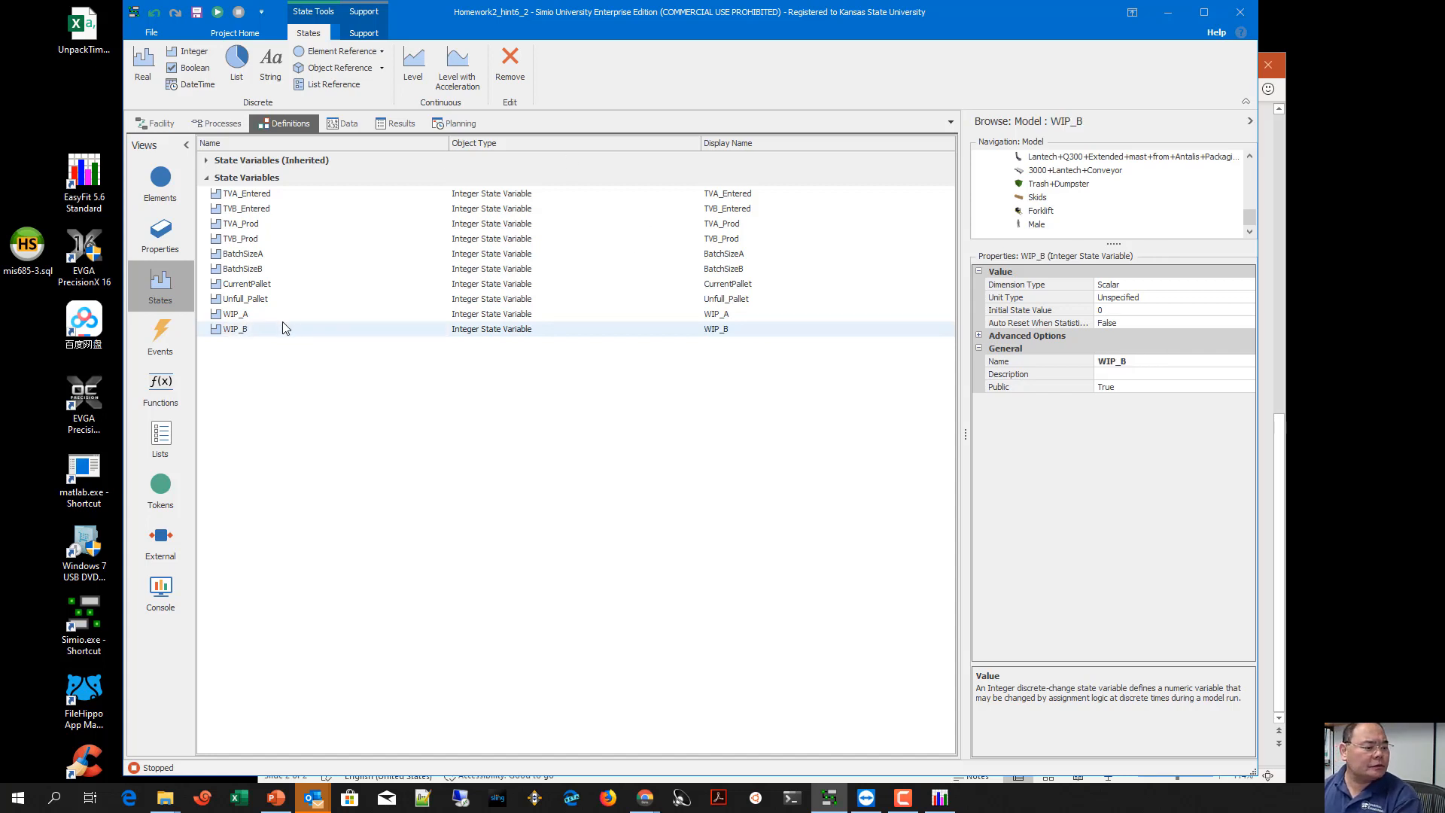
left_click(169, 127)
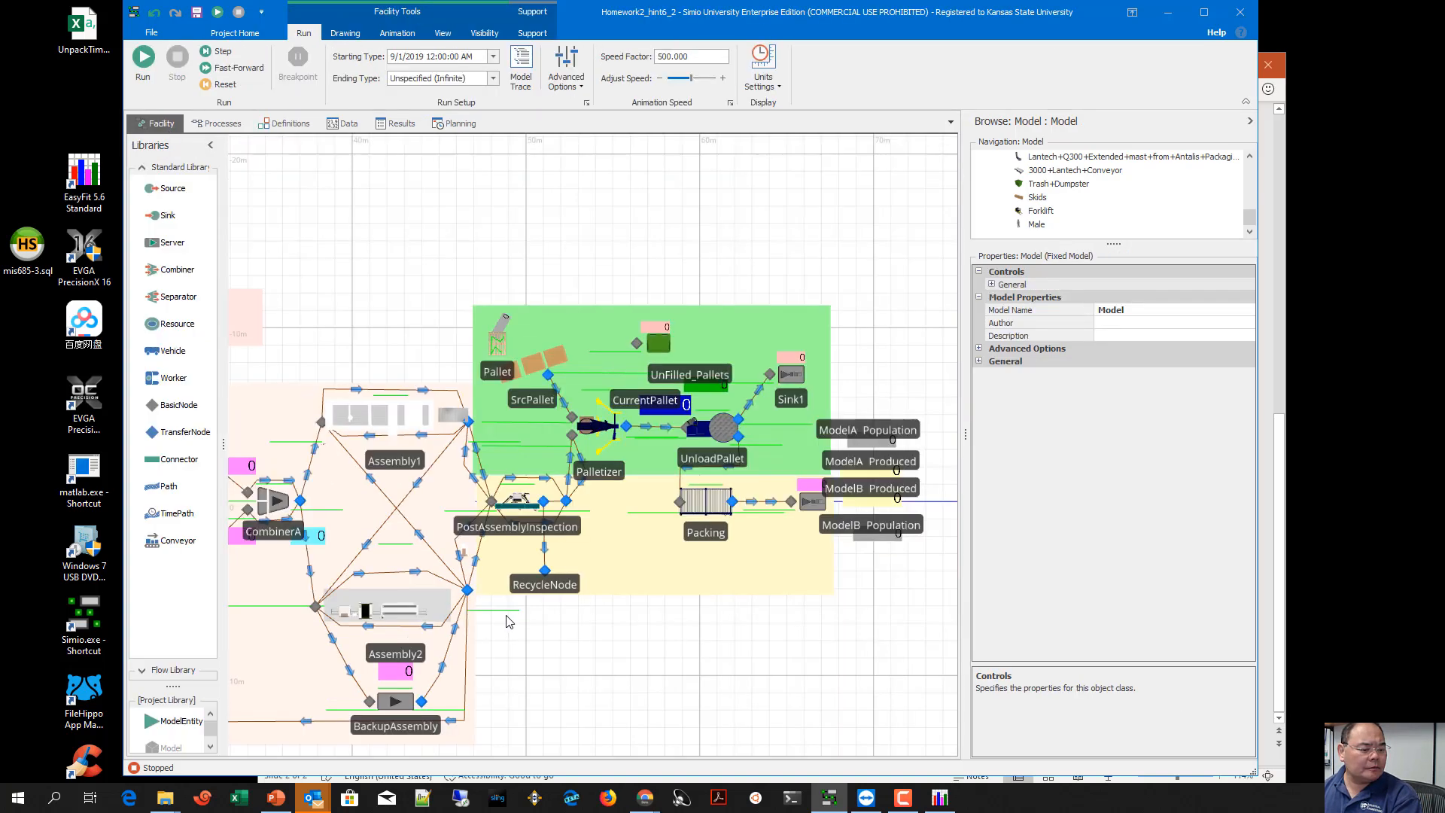
Add a third Before Exiting state assignment to the SrcModelA source, with WIP_A as its state variable
left_click_drag(246, 634, 747, 638)
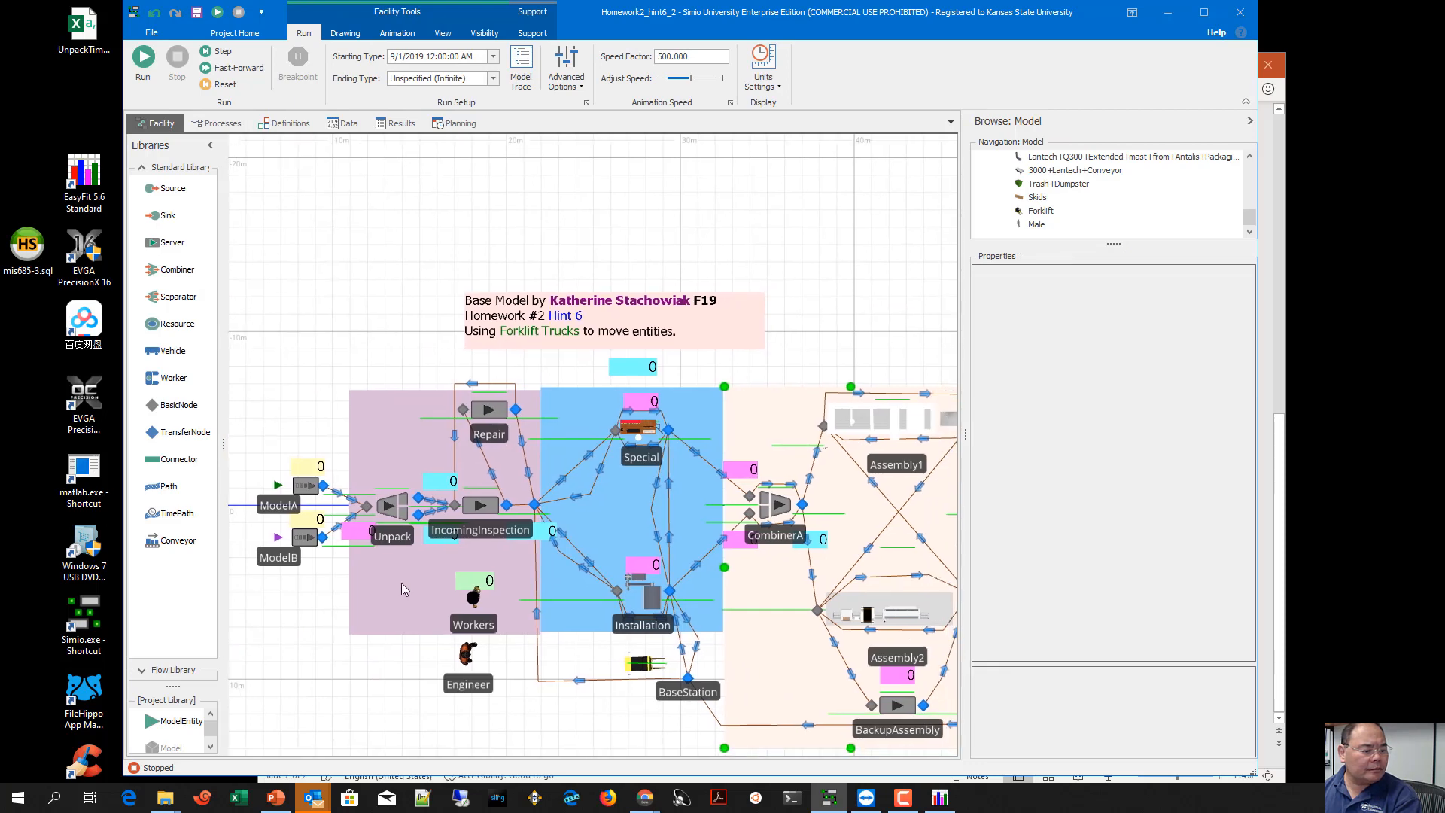
left_click(305, 486)
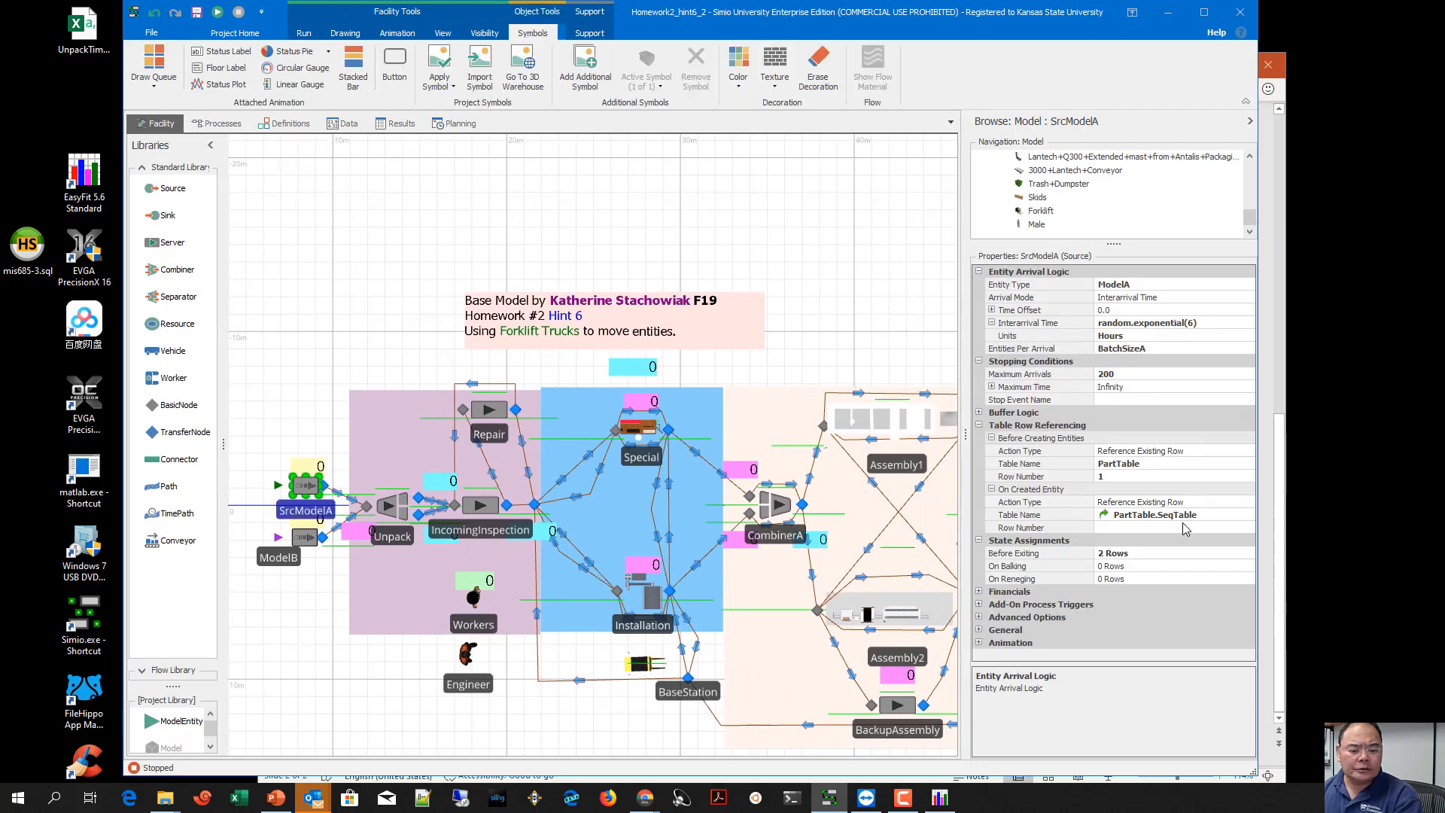
left_click(1183, 554)
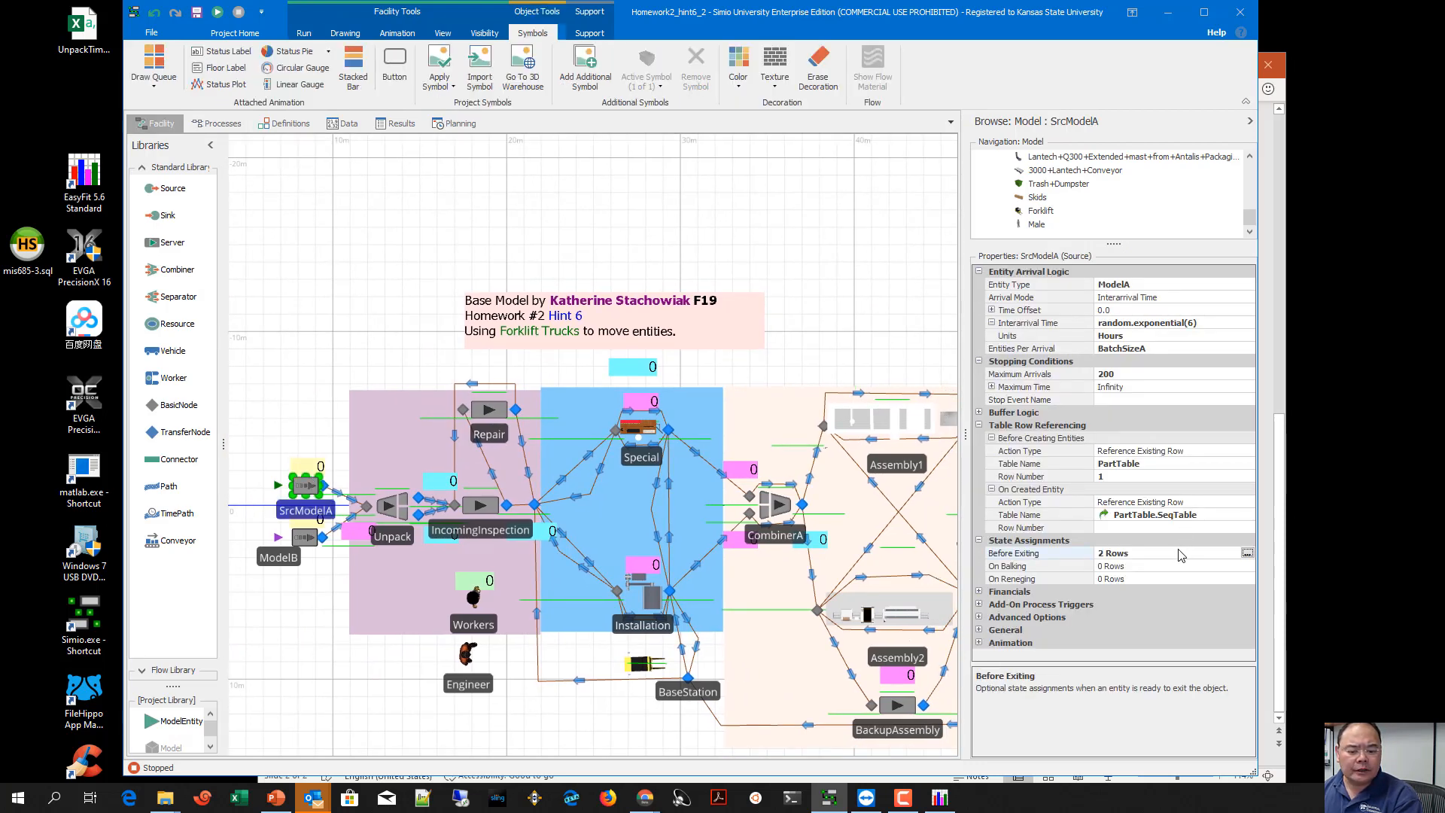
left_click(1247, 552)
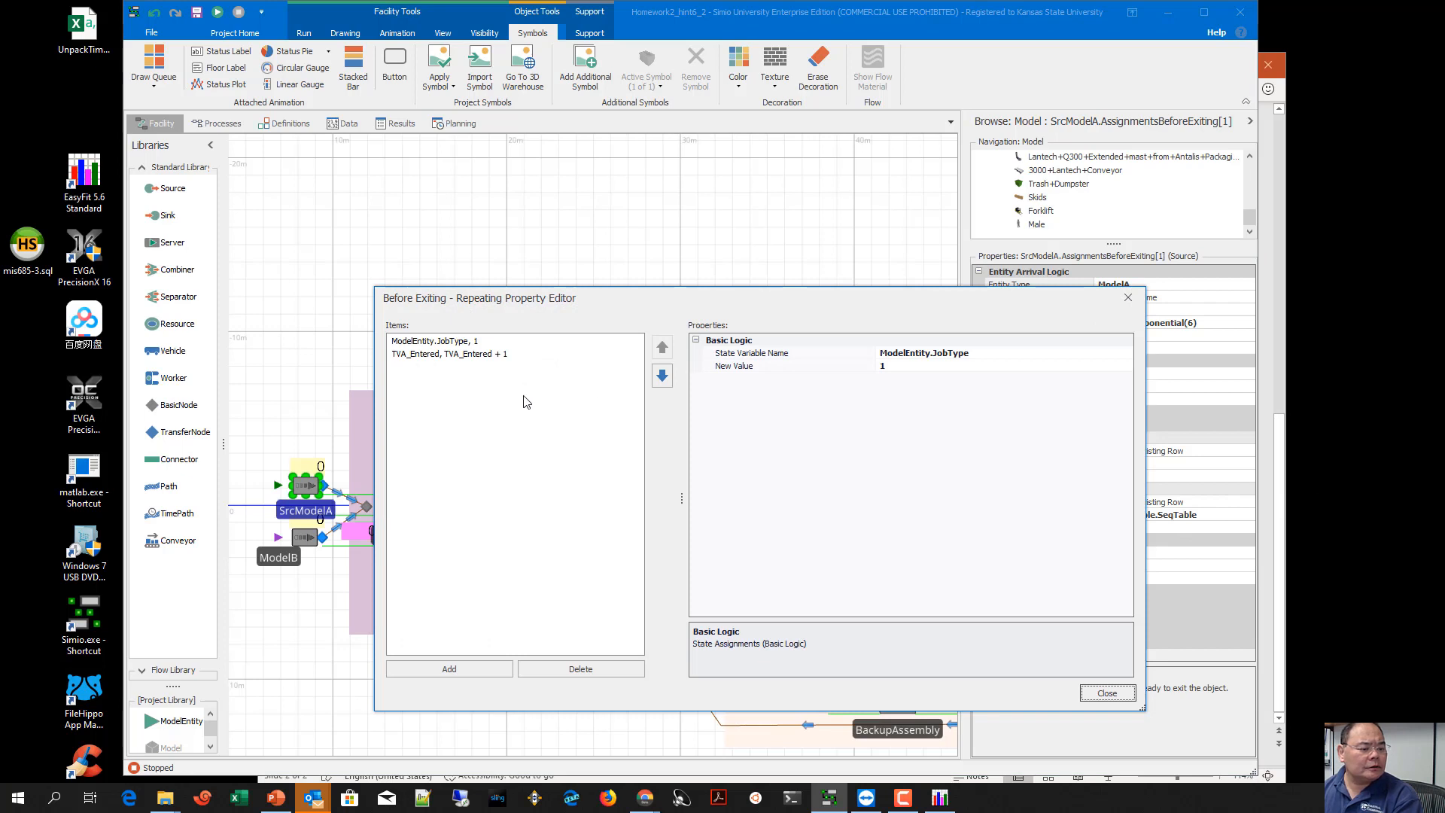
left_click(449, 668)
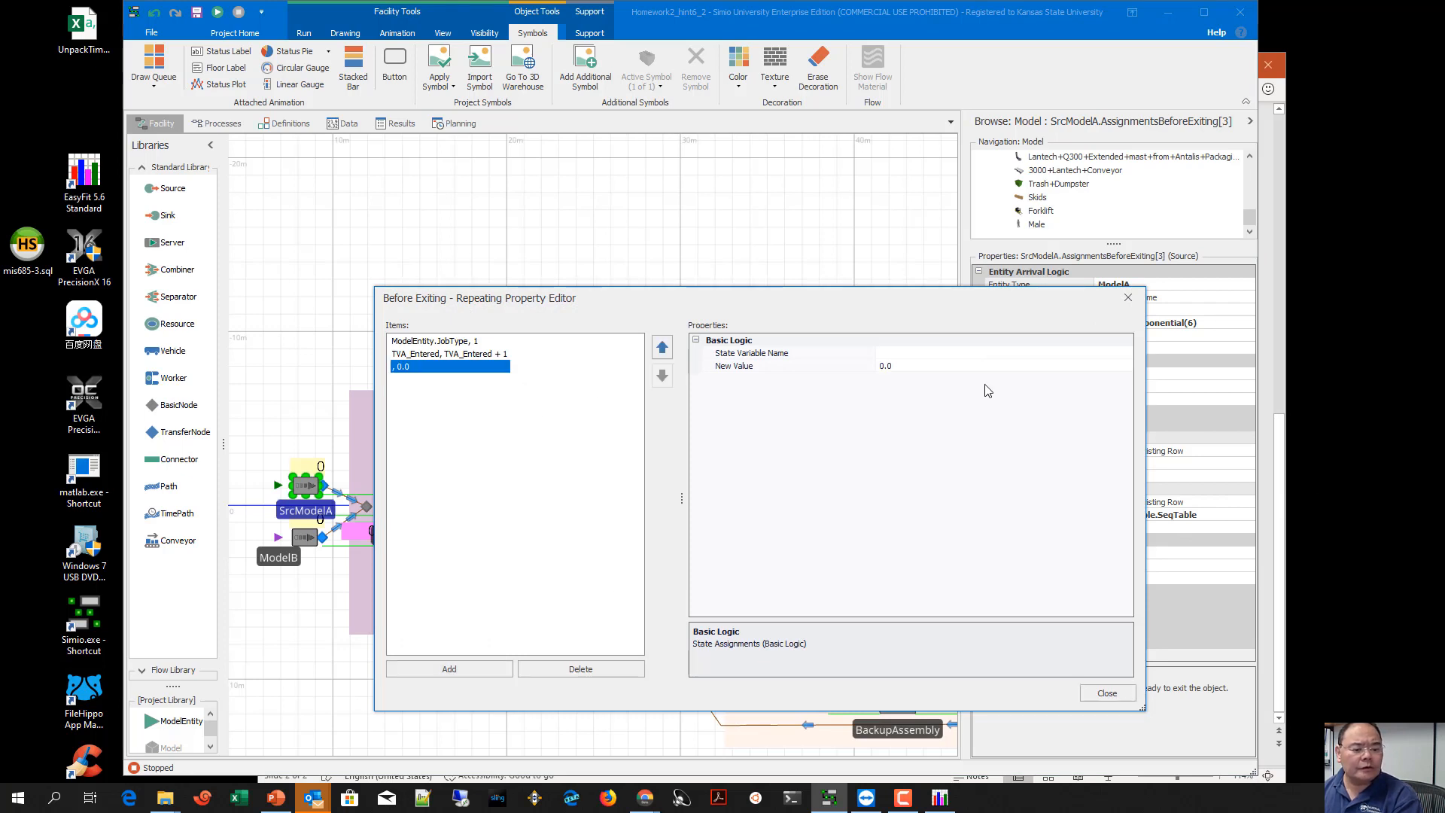
left_click(976, 359)
type("W")
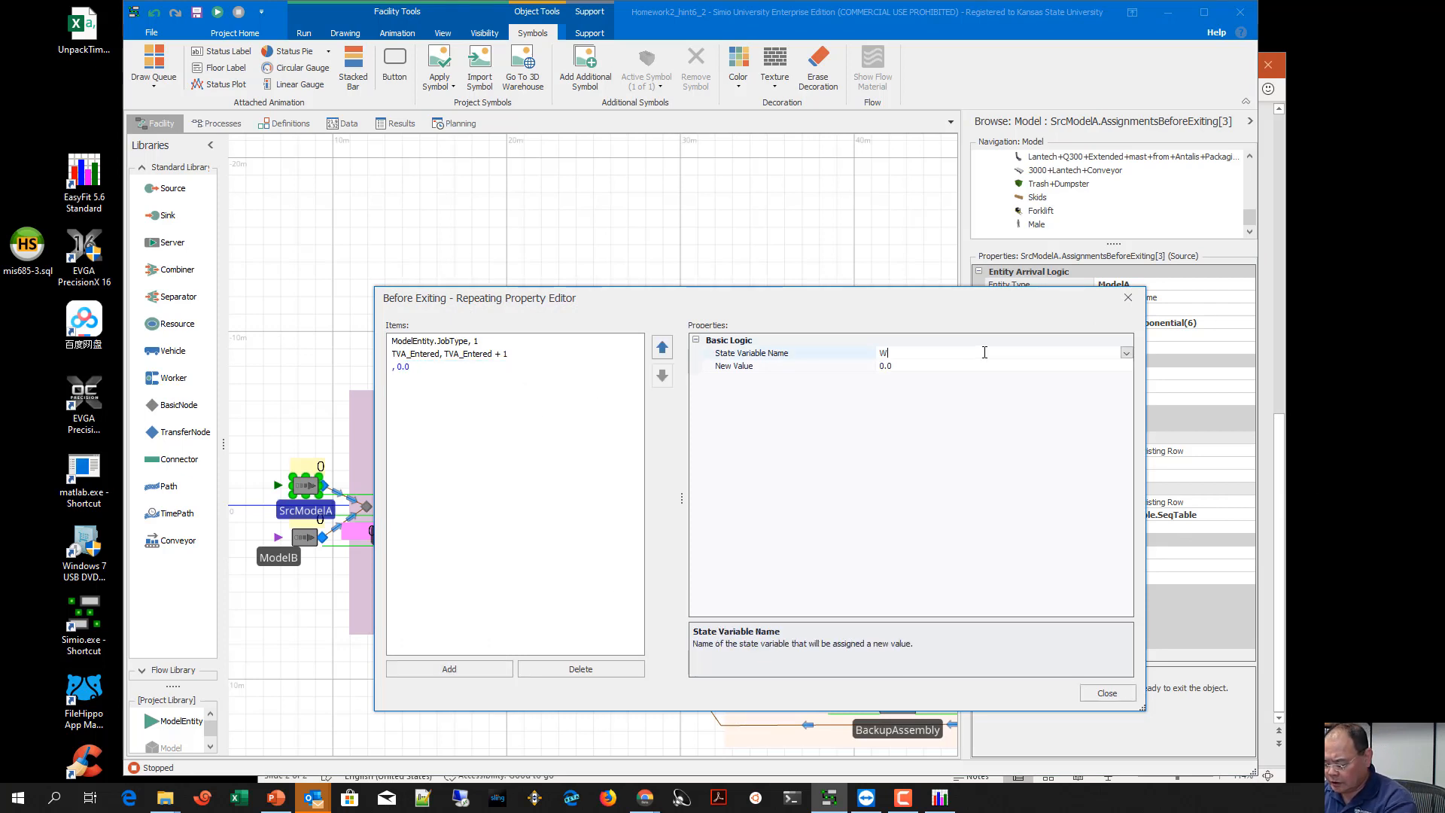
type("IP_A")
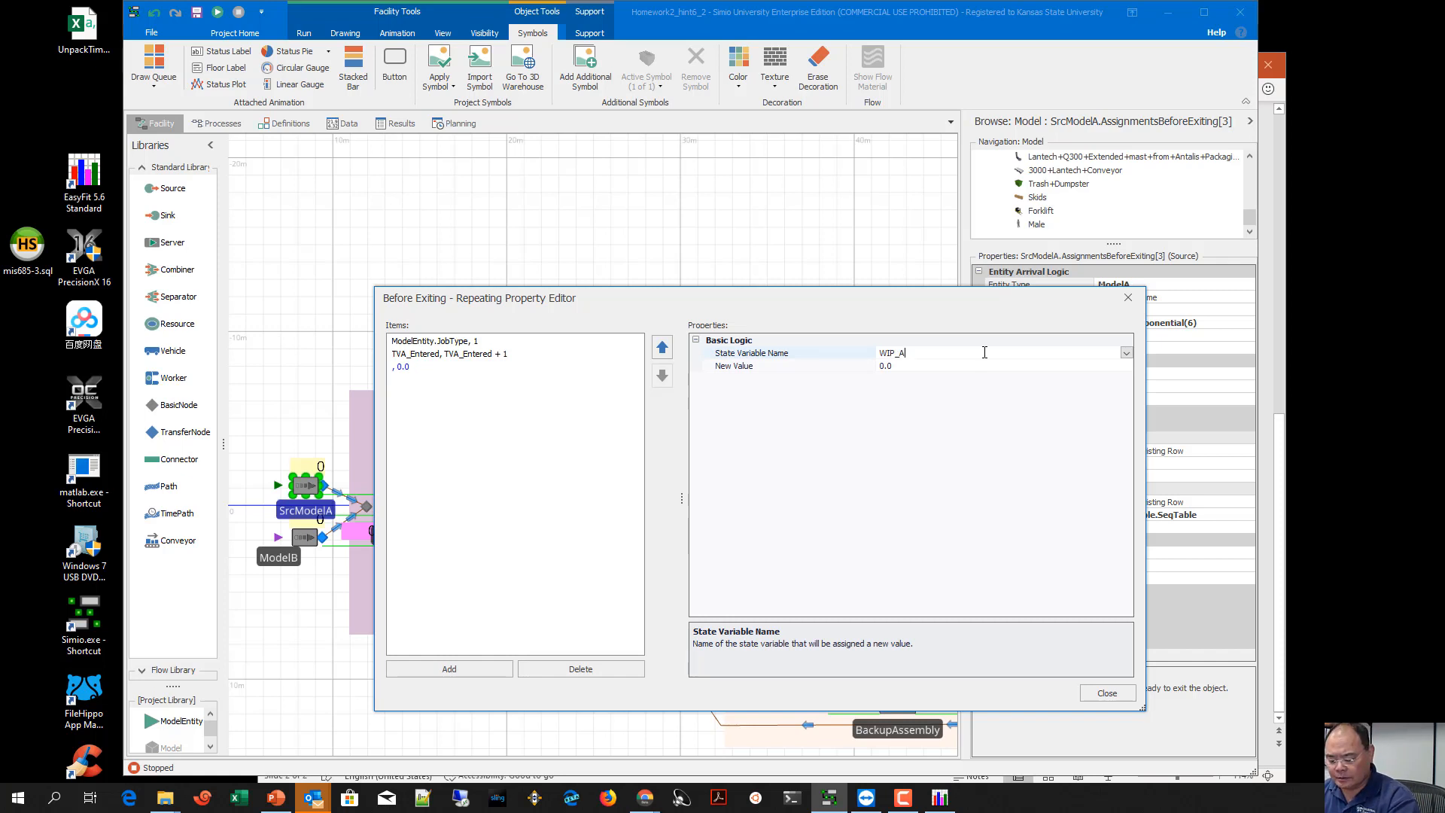
key("Return")
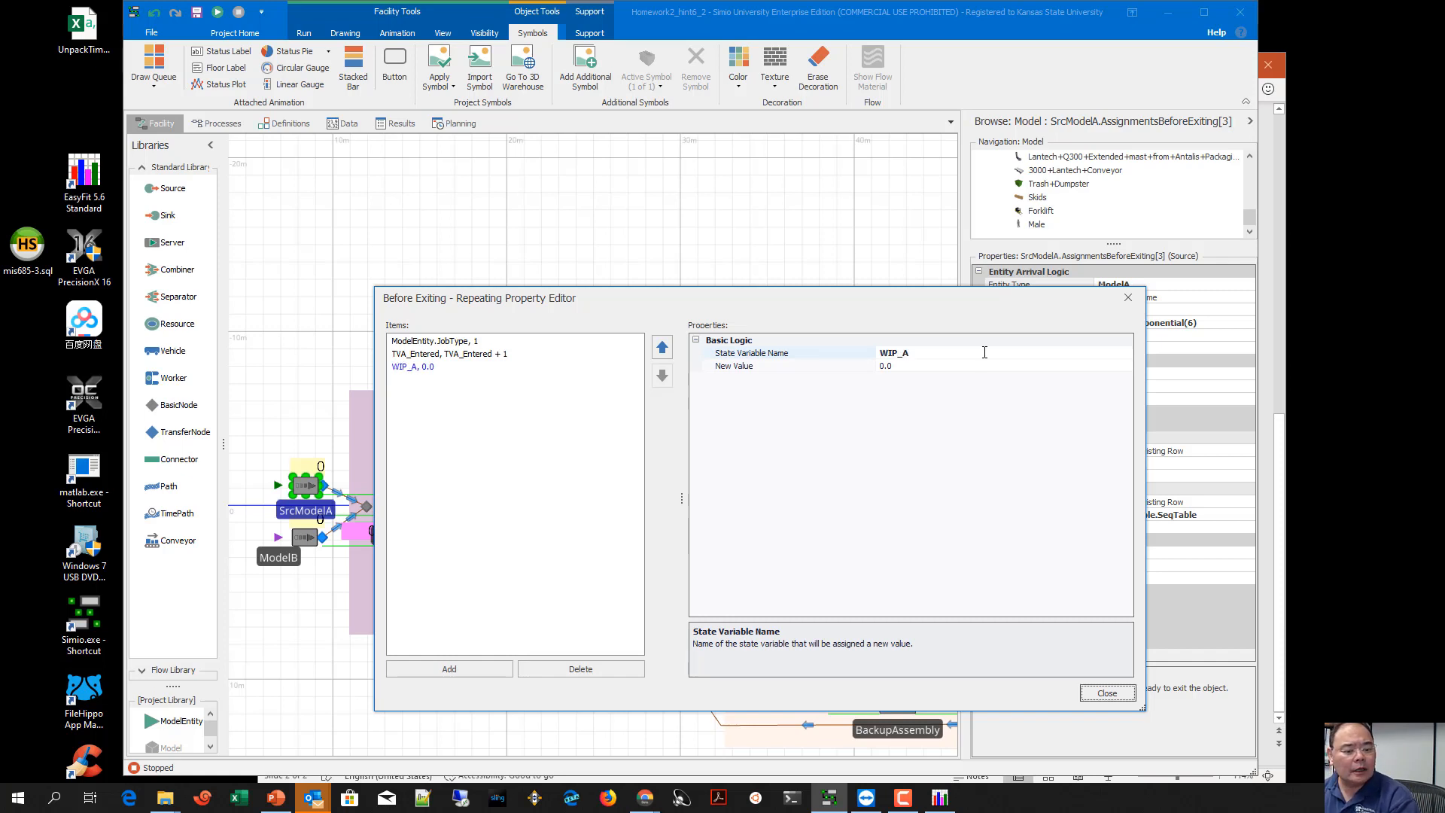
Set the new value of SrcModelA's WIP_A assignment to WIP_A + 1 and close the assignment editor
left_click(939, 366)
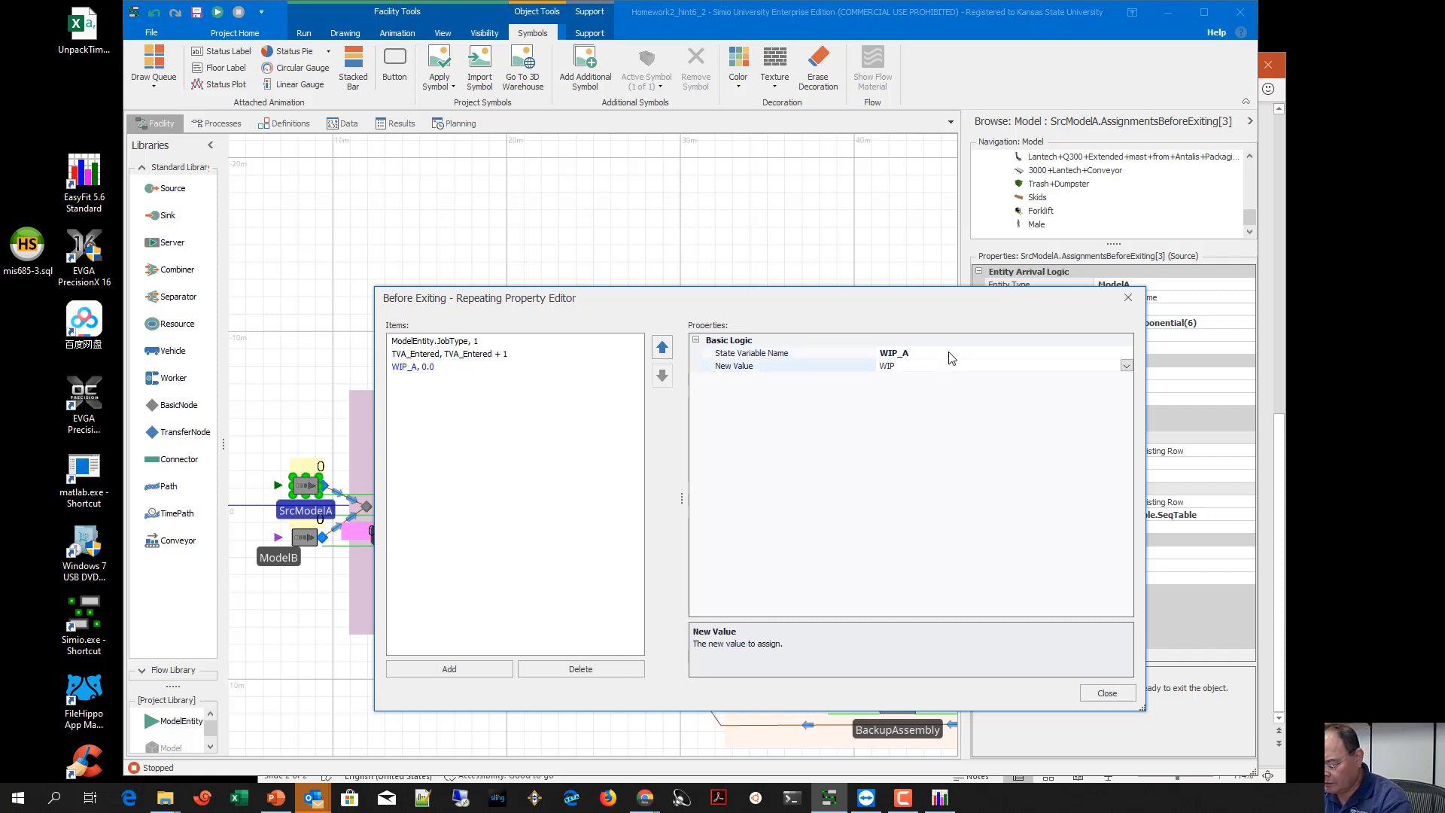
type("WIP_A + 1")
key("Return")
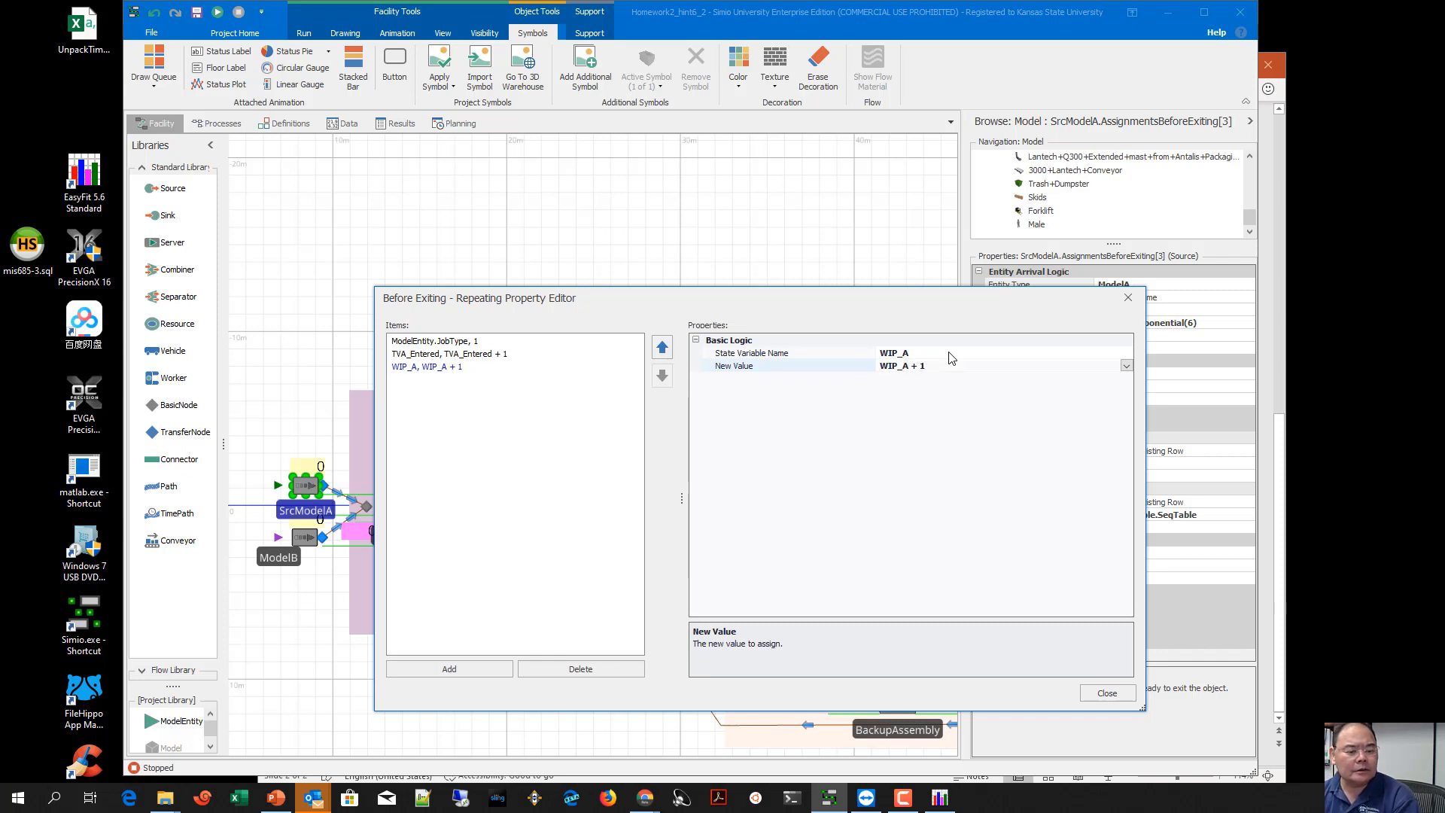
left_click(1107, 693)
Add a third Before Exiting state assignment to the SrcModelB source, with WIP_B as its state variable
left_click(305, 537)
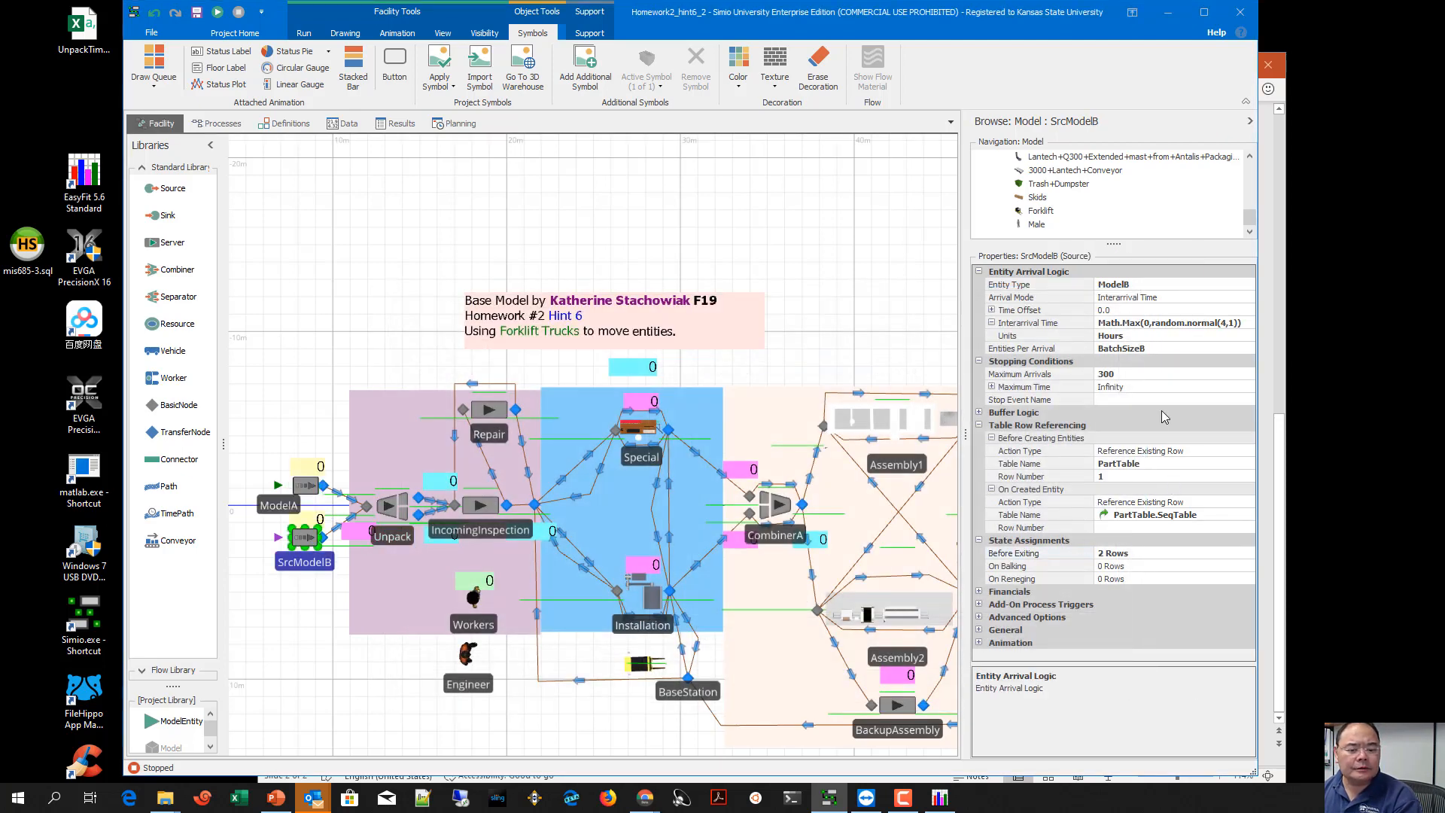
left_click(1151, 555)
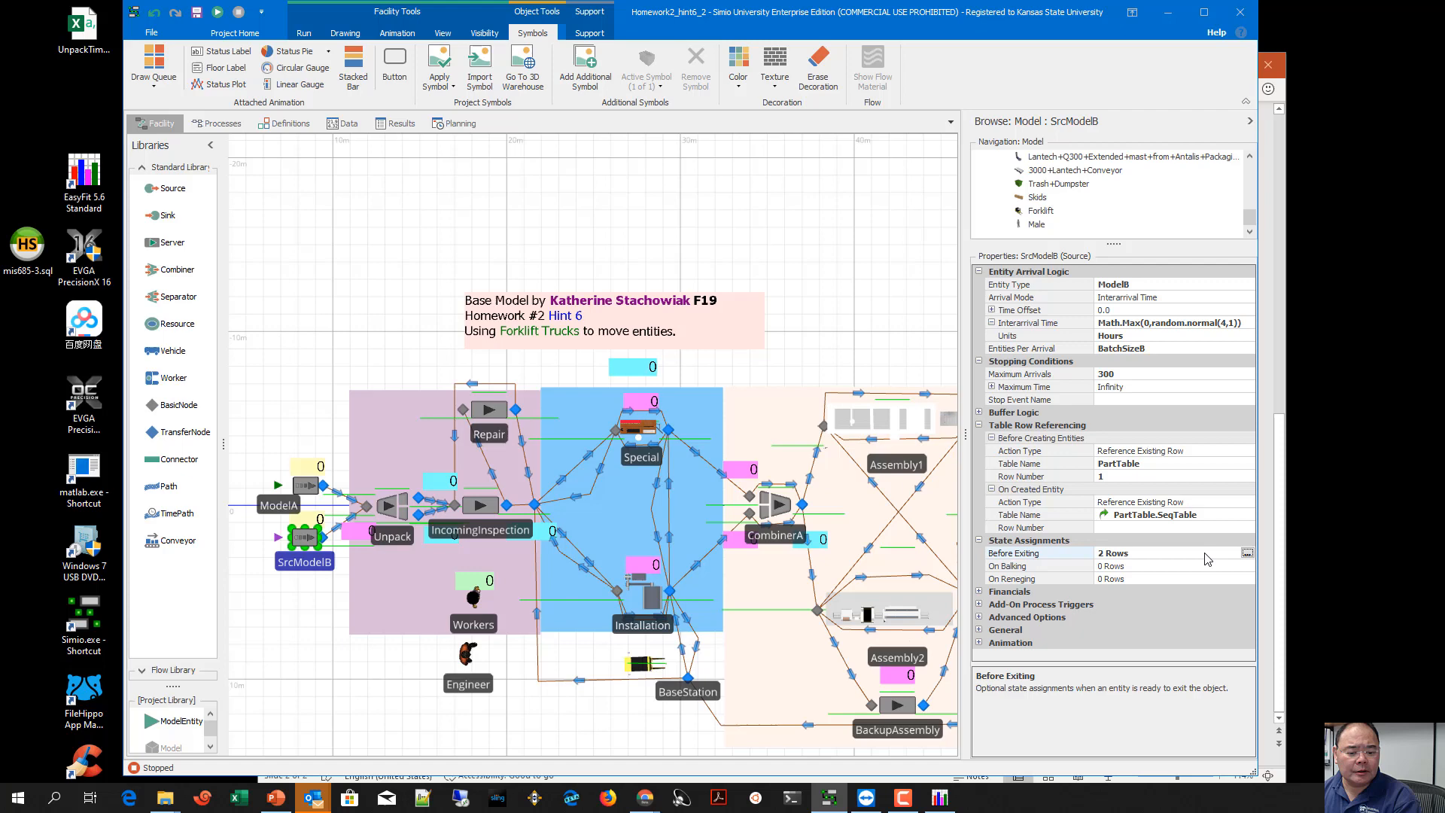
left_click(1246, 554)
left_click(468, 667)
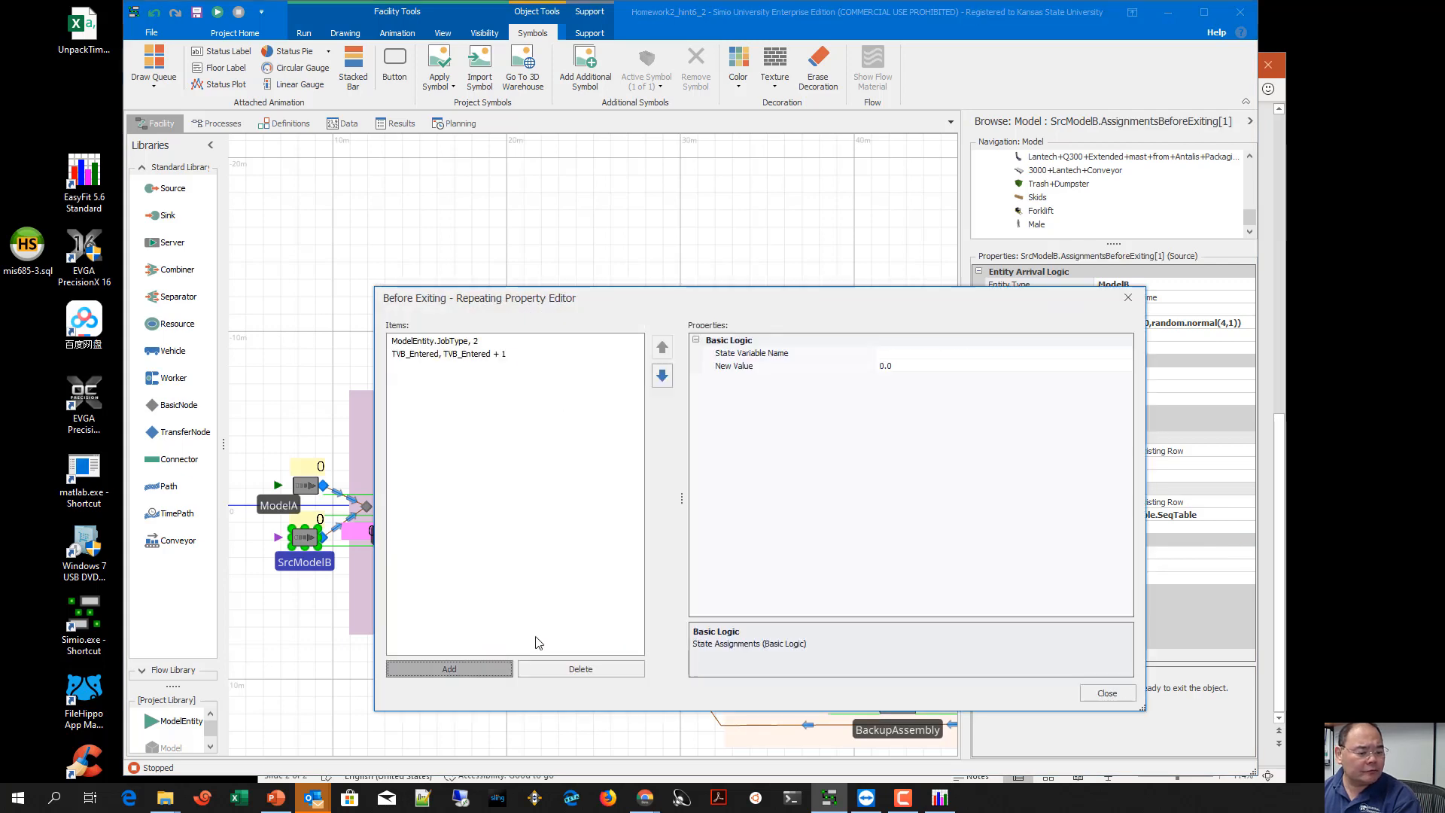
left_click(952, 356)
left_click(949, 353)
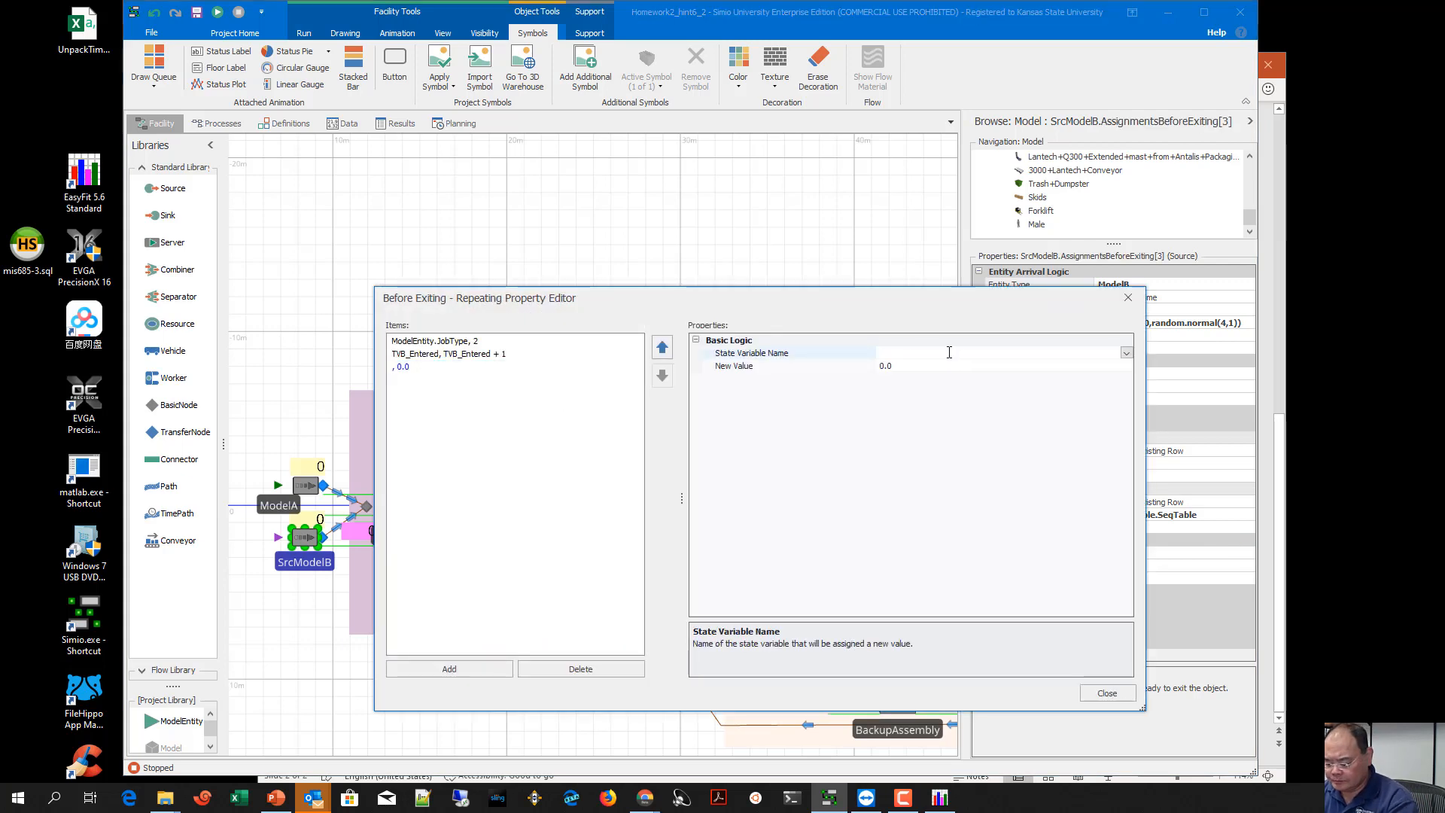
type("WIP")
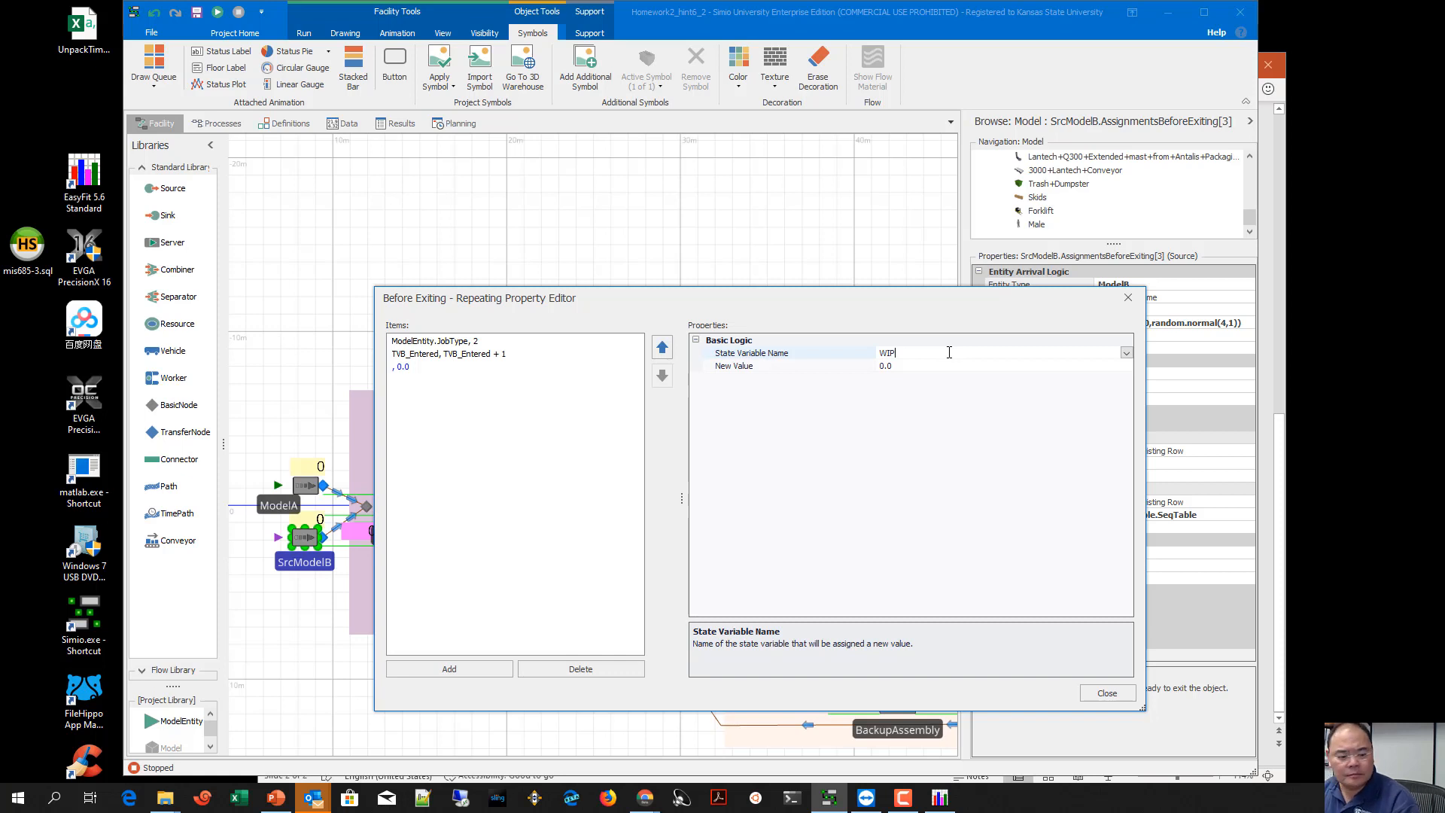
type("_B")
key("Return")
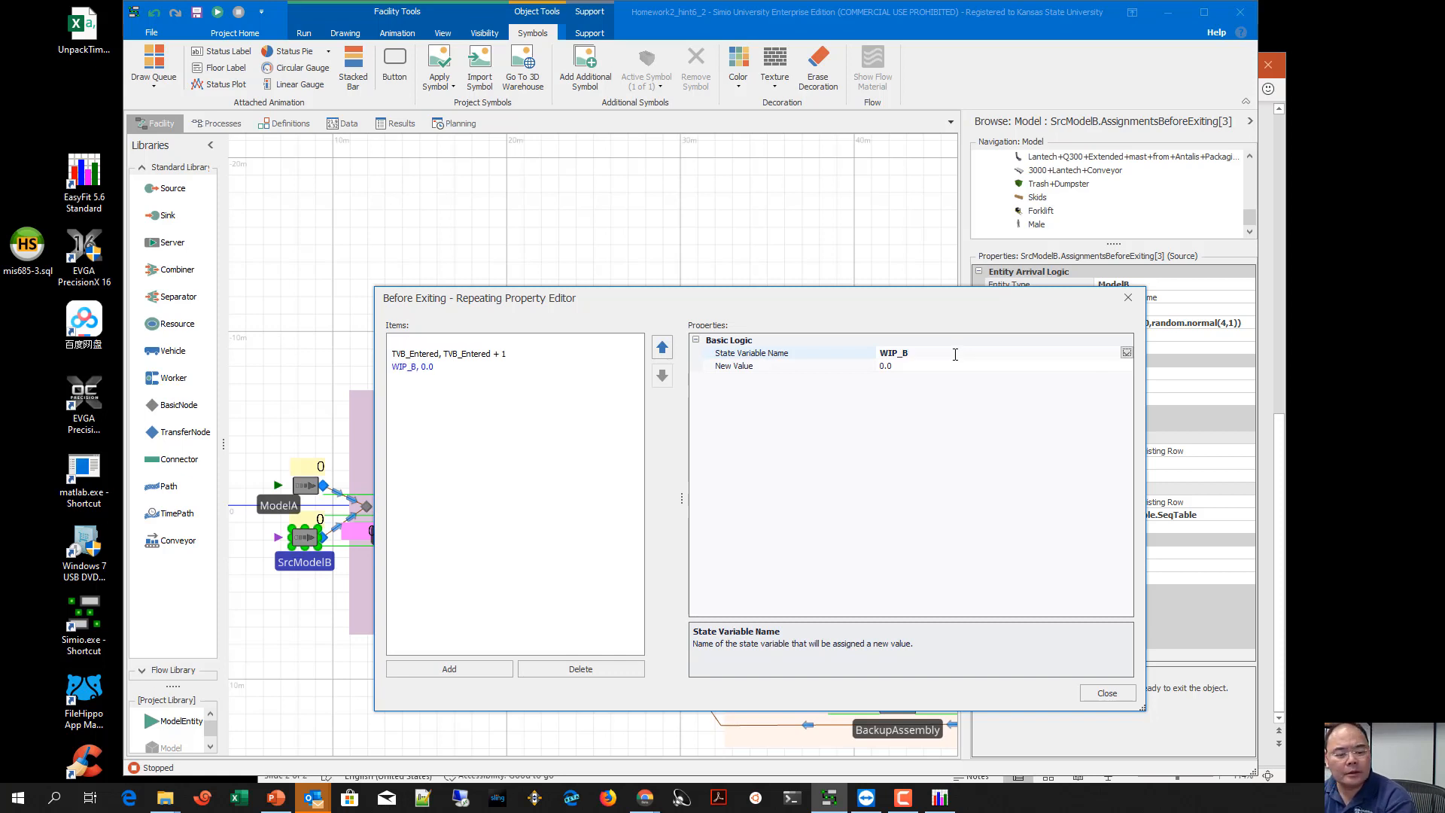
Set the new value of SrcModelB's WIP_B assignment to WIP_B + 1 and close the assignment editor
left_click(948, 366)
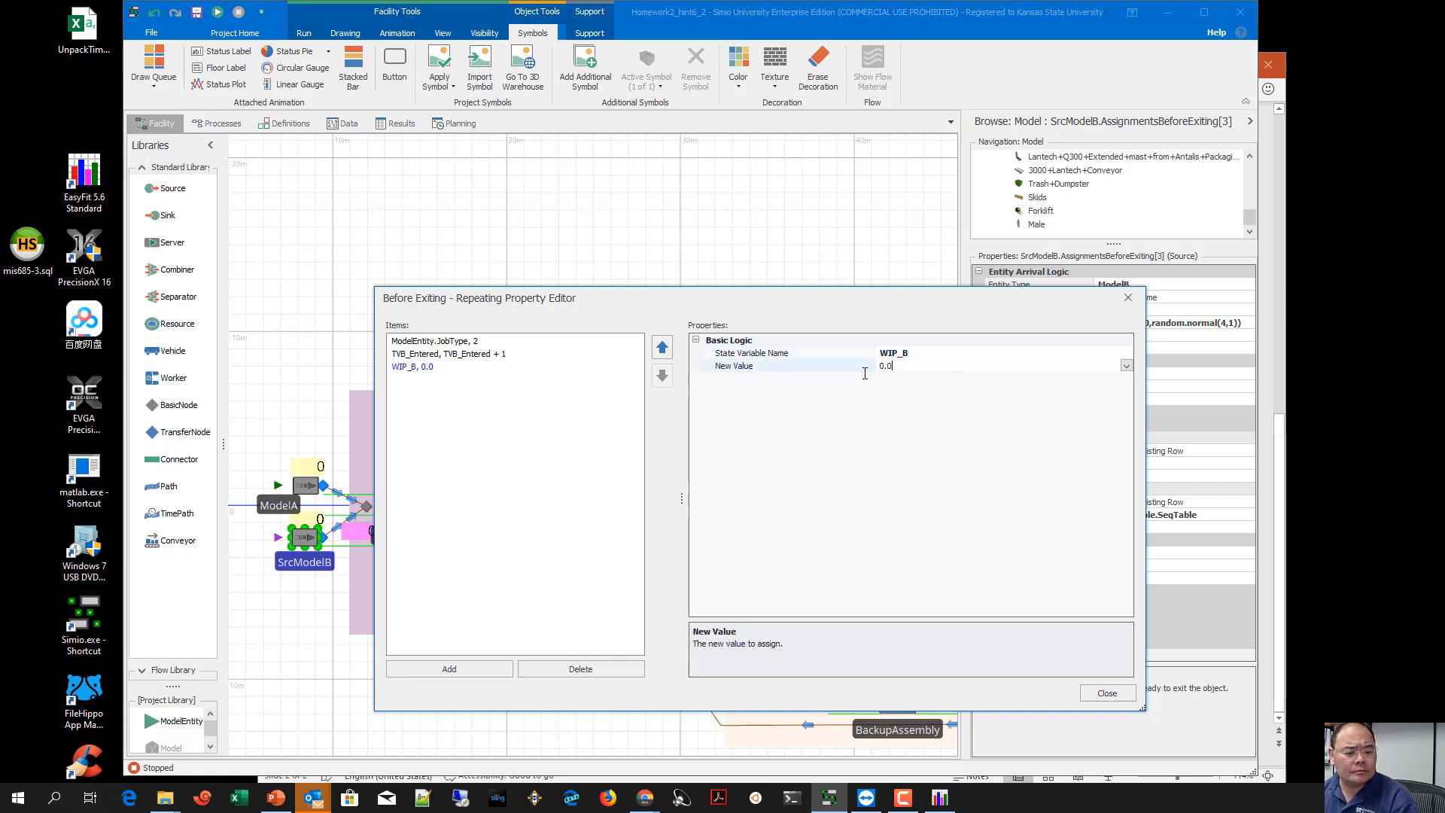
type("WIP")
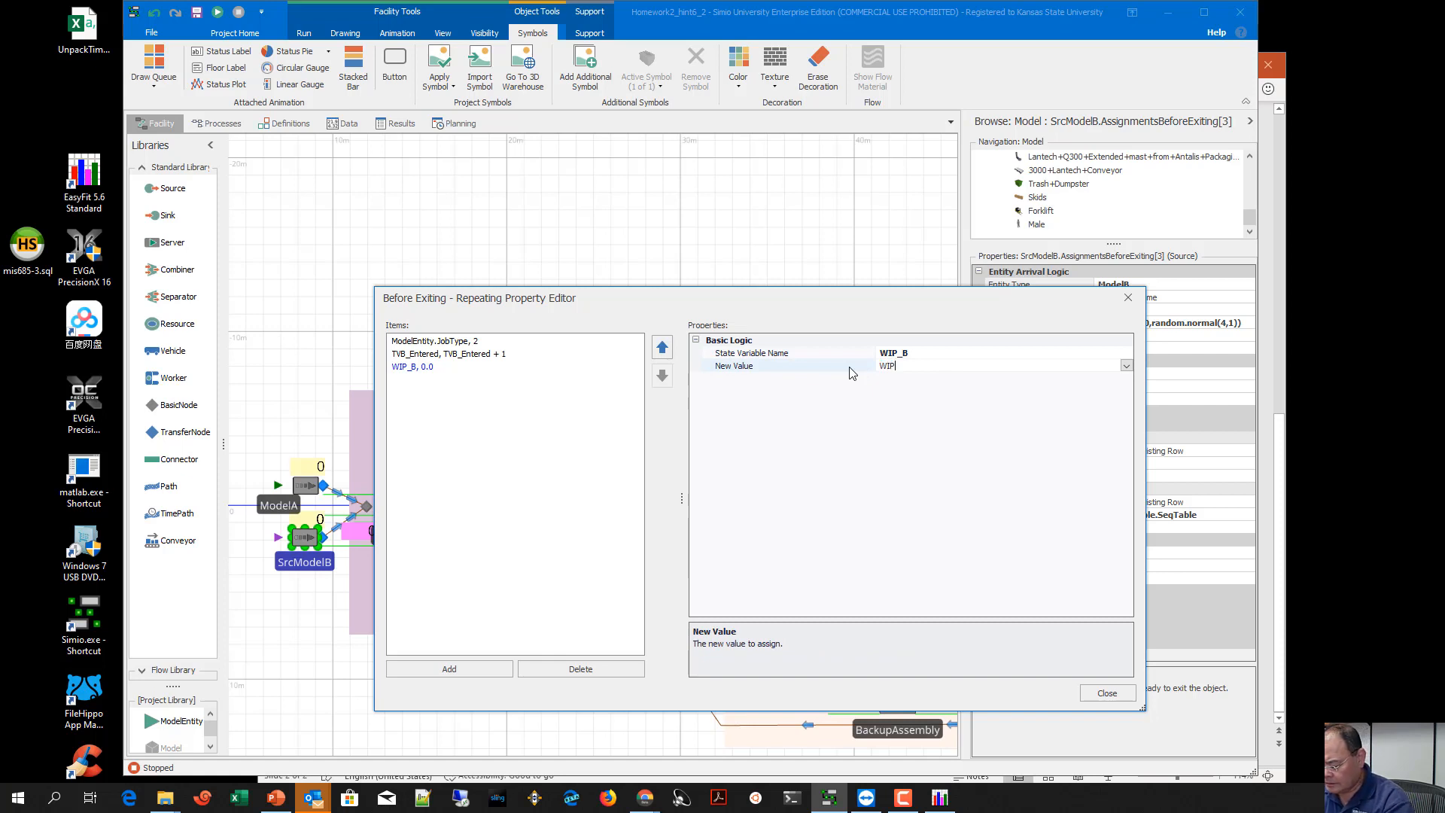
type("_B +")
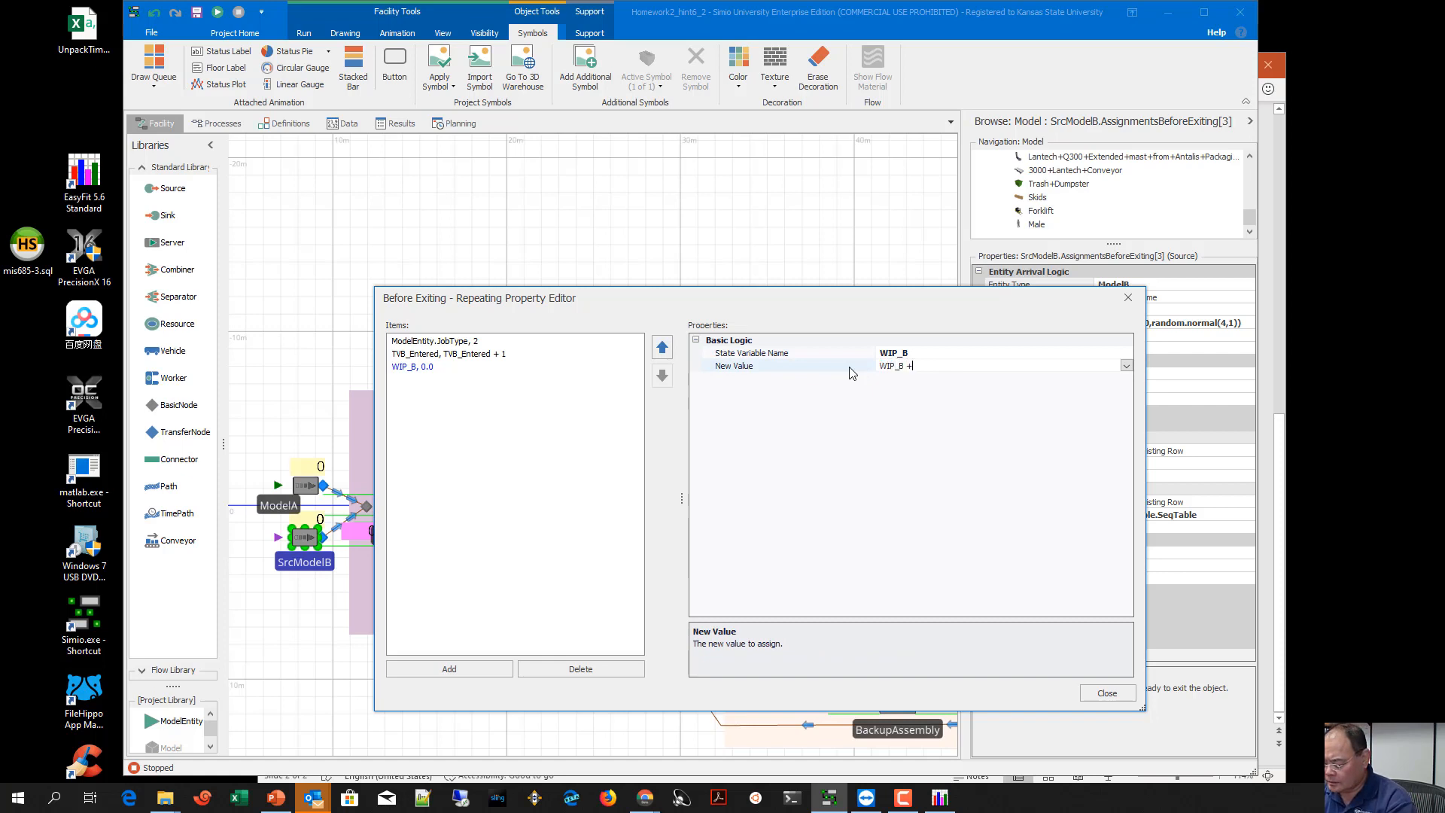
type(" 1")
key("Return")
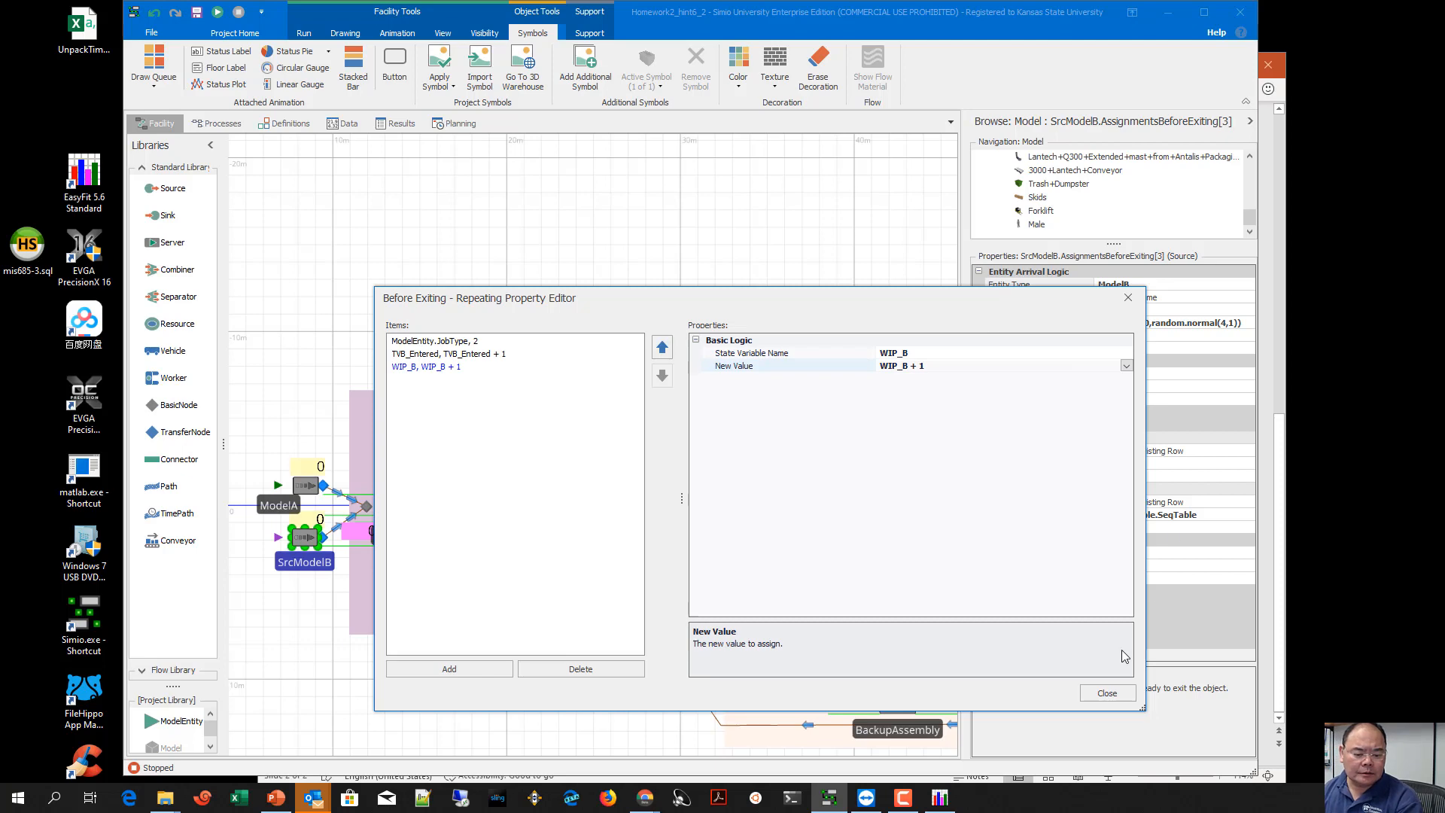
left_click(1104, 693)
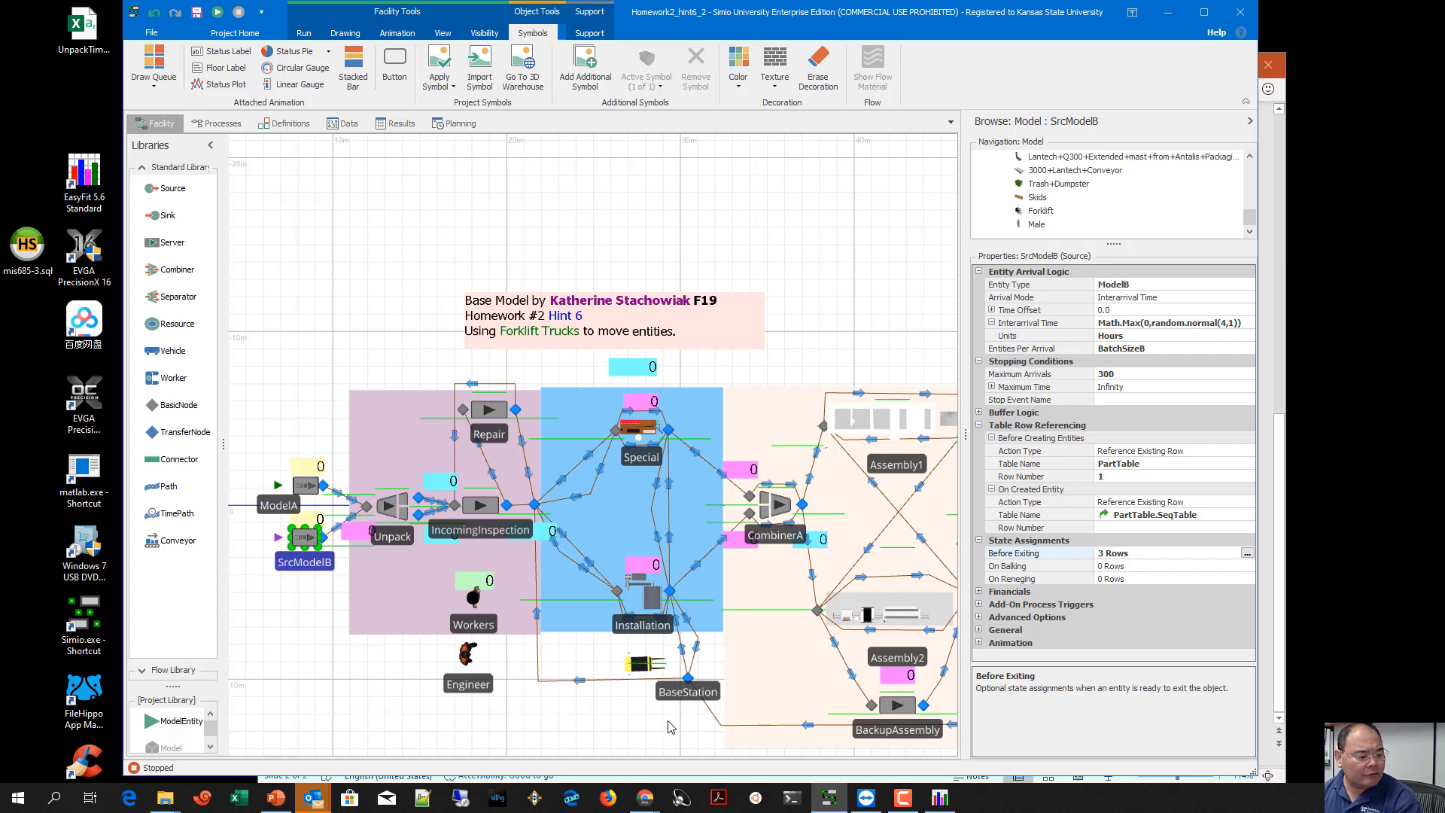
Open the Shipping_DestroyingEntity add-on process from the Shipping sink's Destroying Entity trigger
left_click(665, 727)
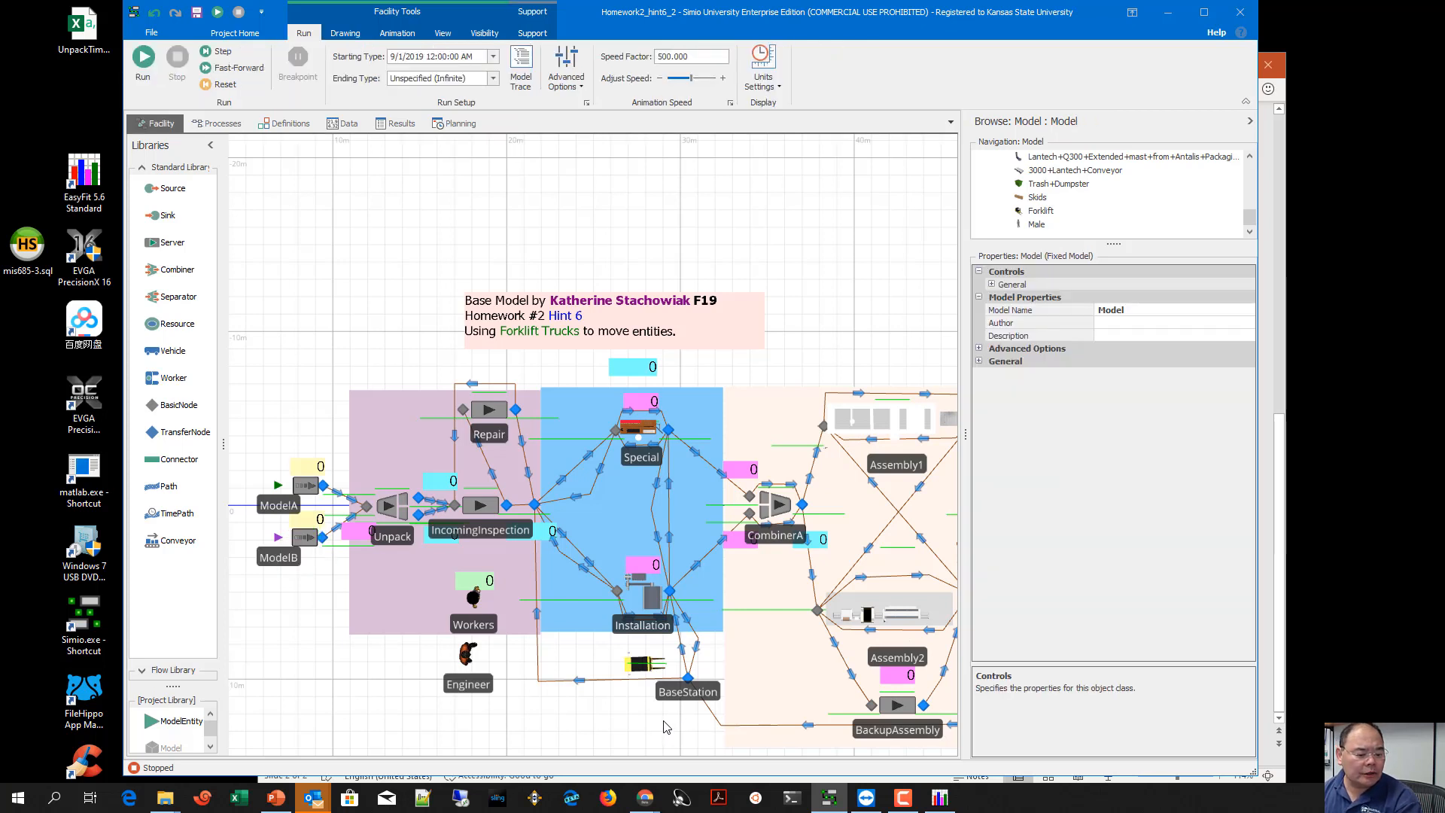
left_click_drag(665, 727, 298, 662)
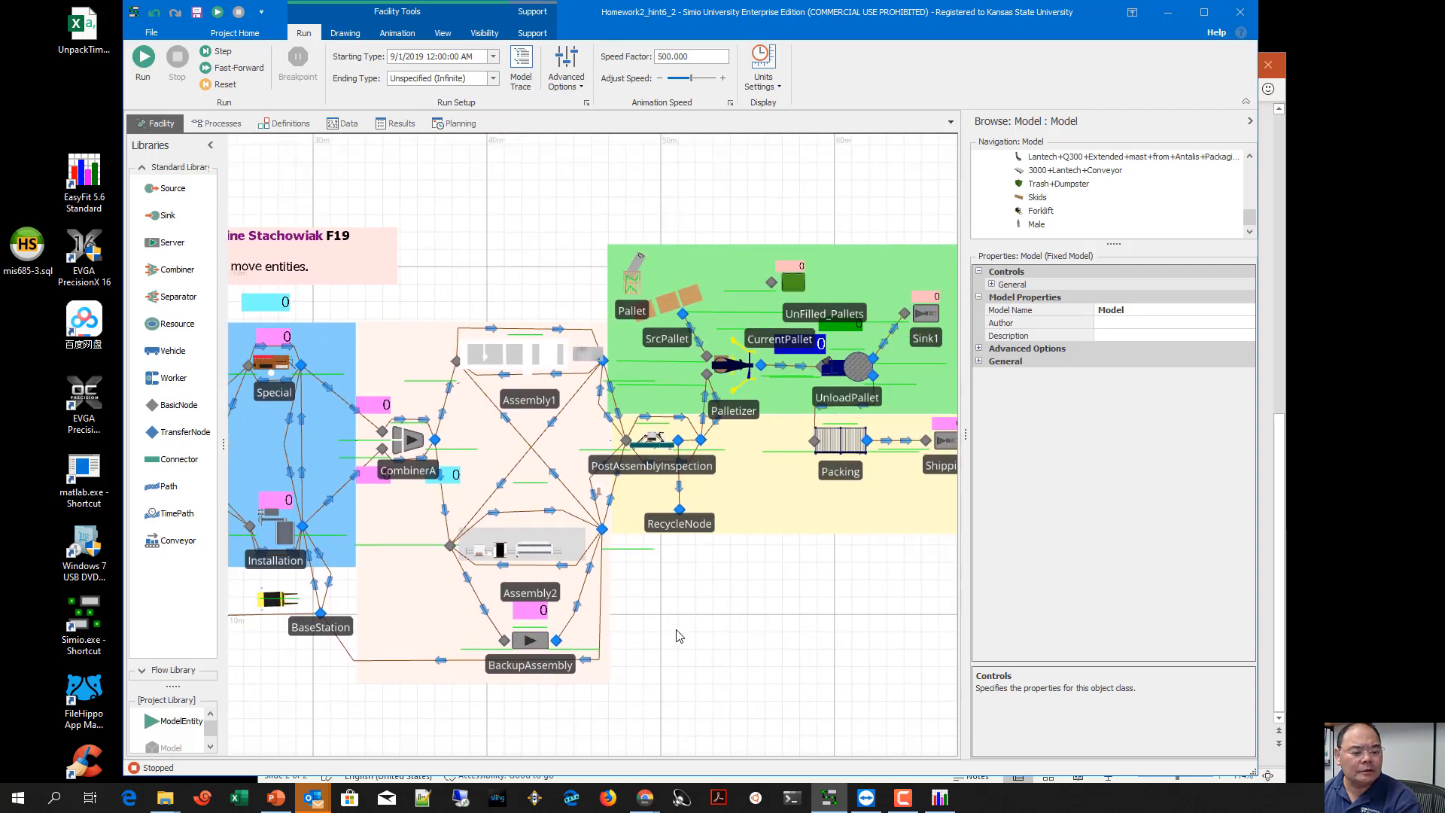
left_click_drag(762, 669, 474, 712)
scroll(760, 528, "up", 4)
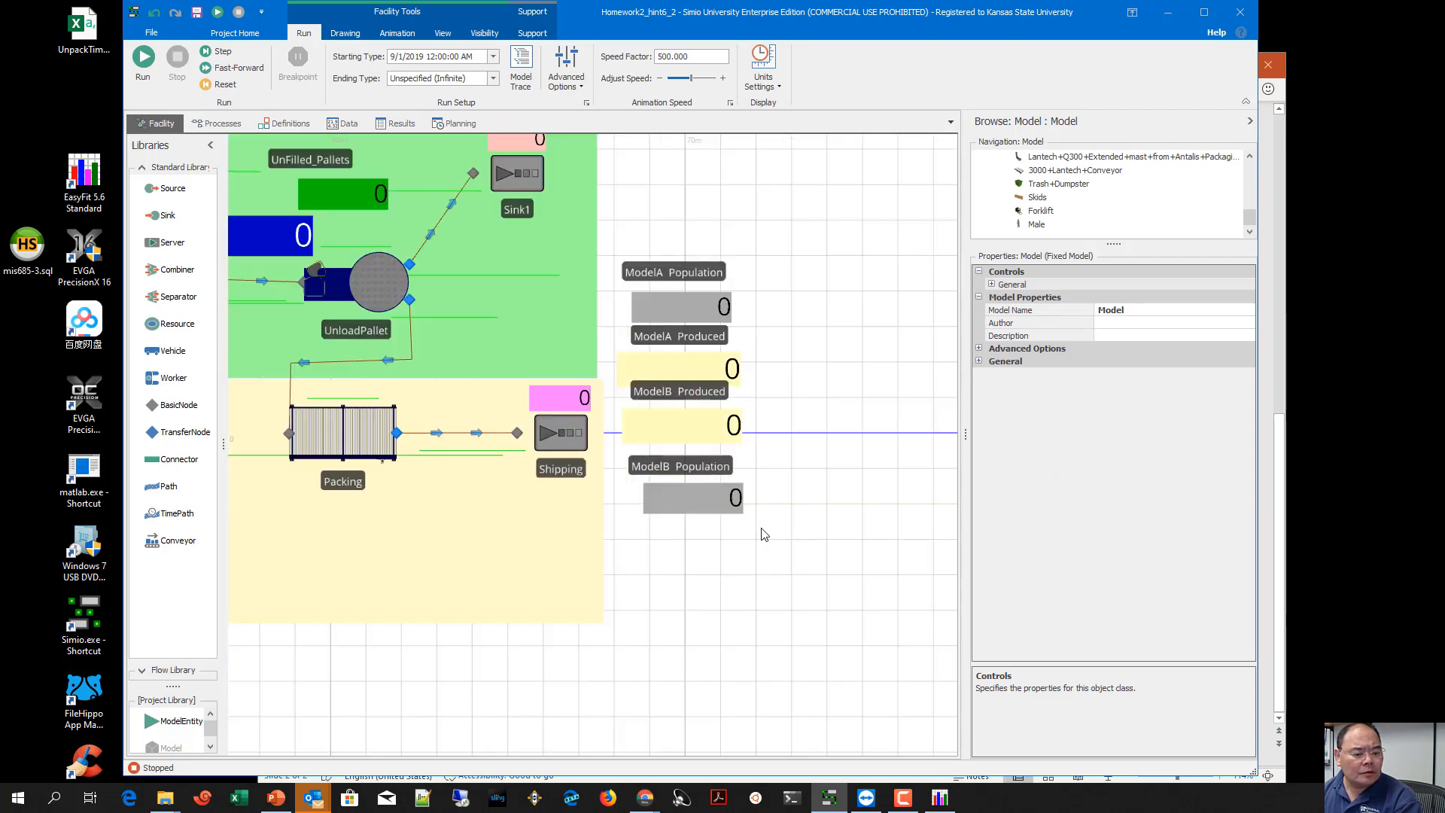
left_click(581, 446)
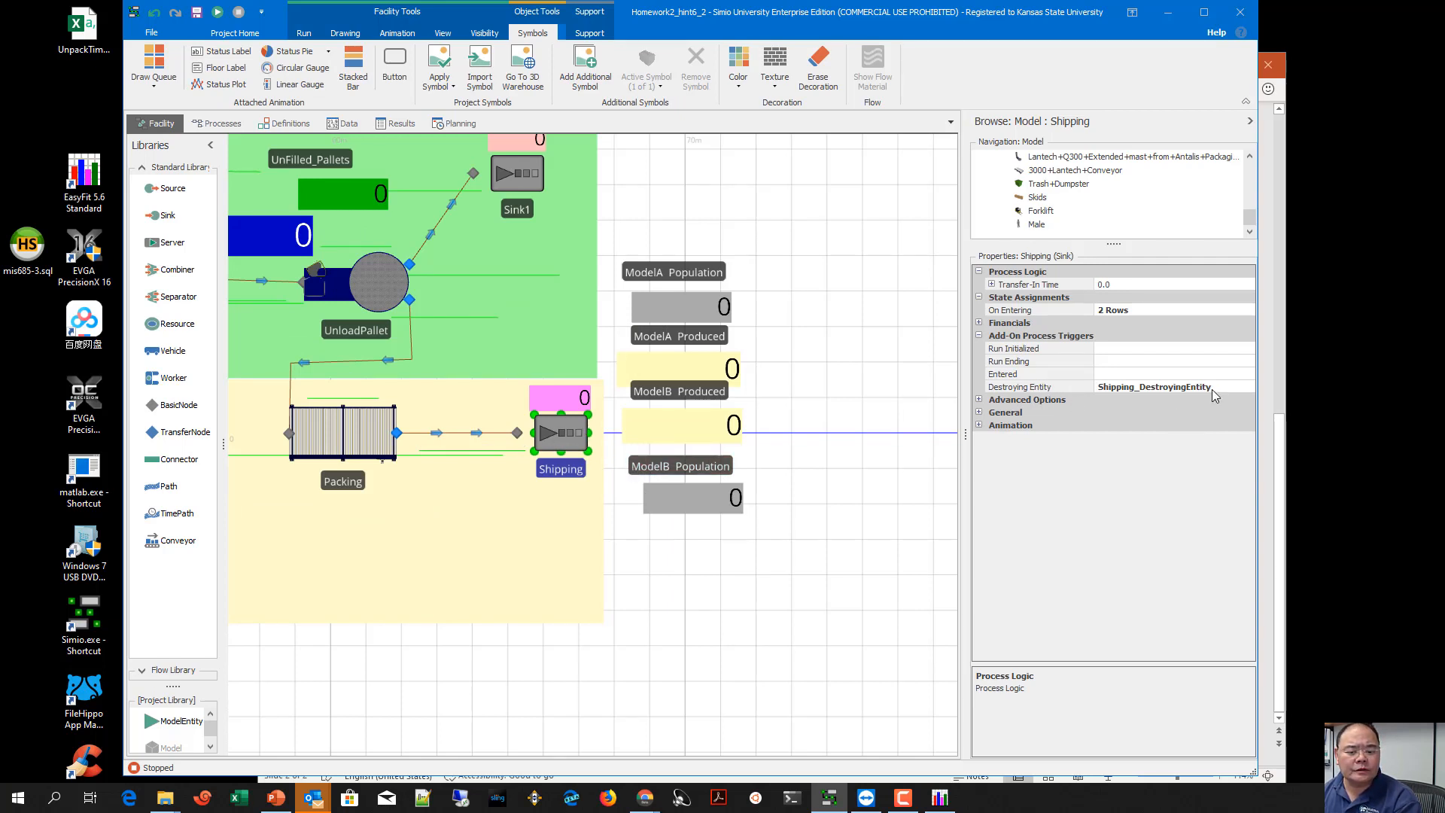
left_click(1212, 313)
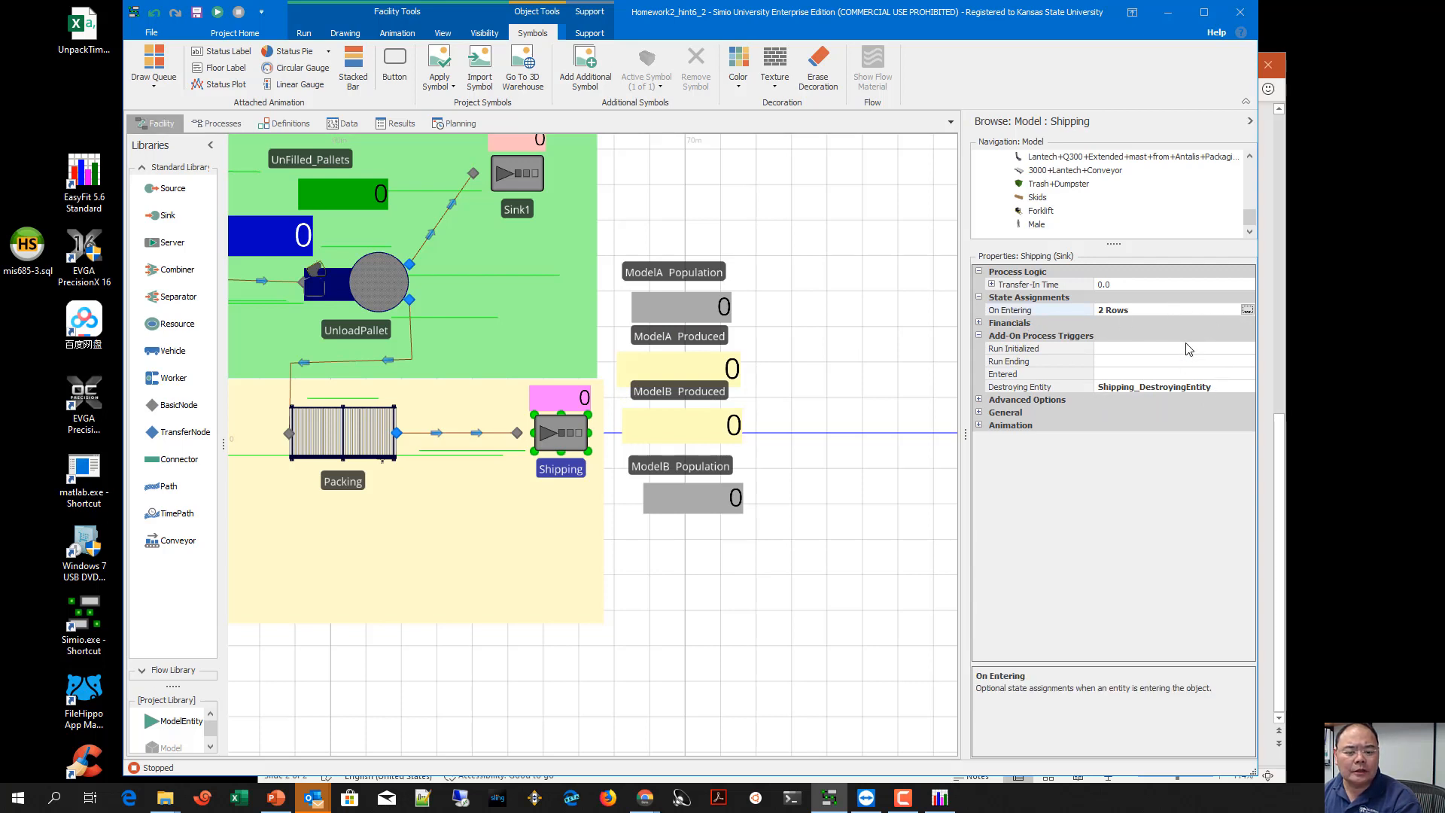
left_click(1058, 387)
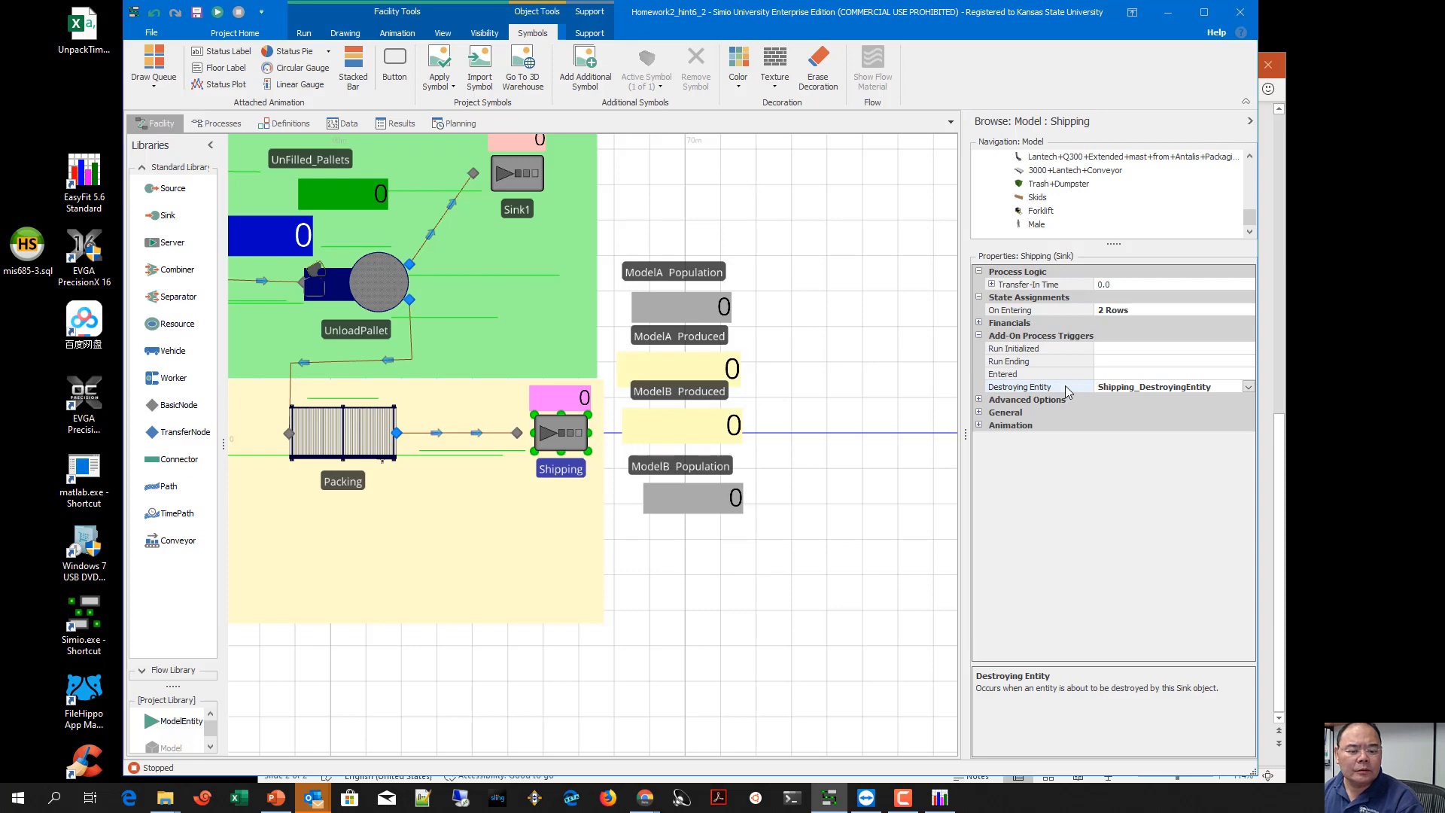
double_click(1063, 387)
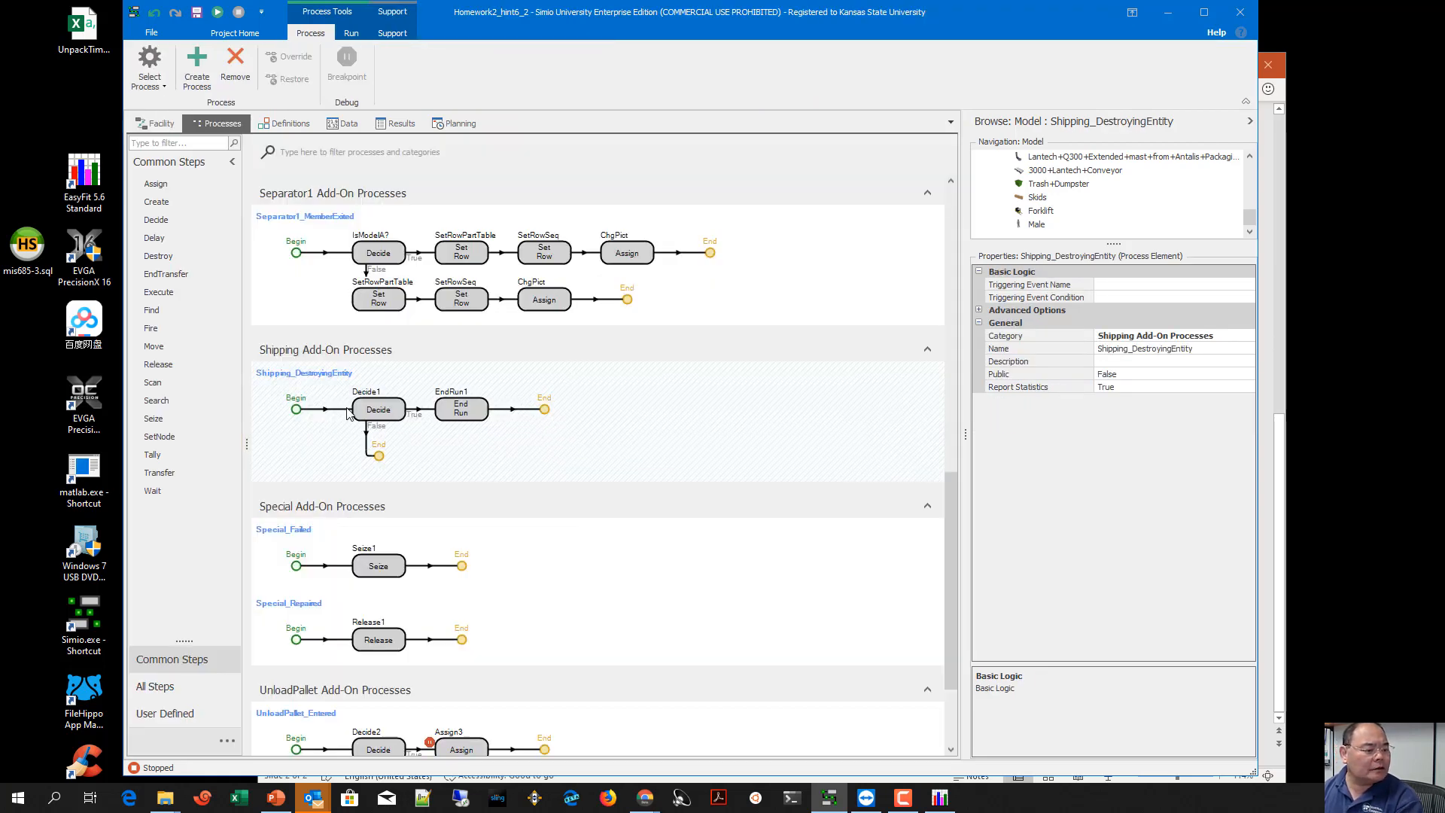
Insert an Assign step between Begin and the Decide step in the Shipping_DestroyingEntity process
left_click(374, 417)
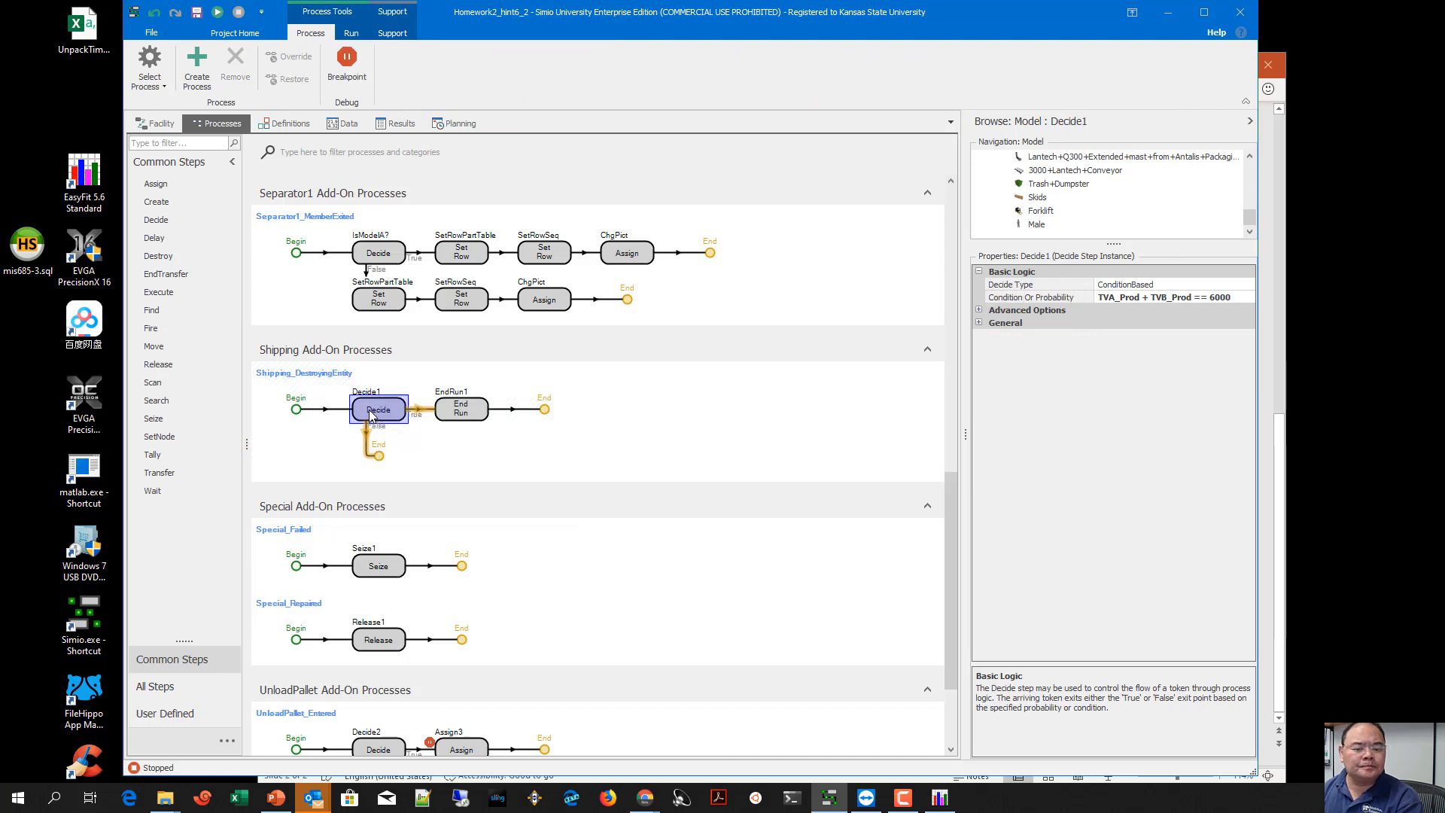
left_click(340, 414)
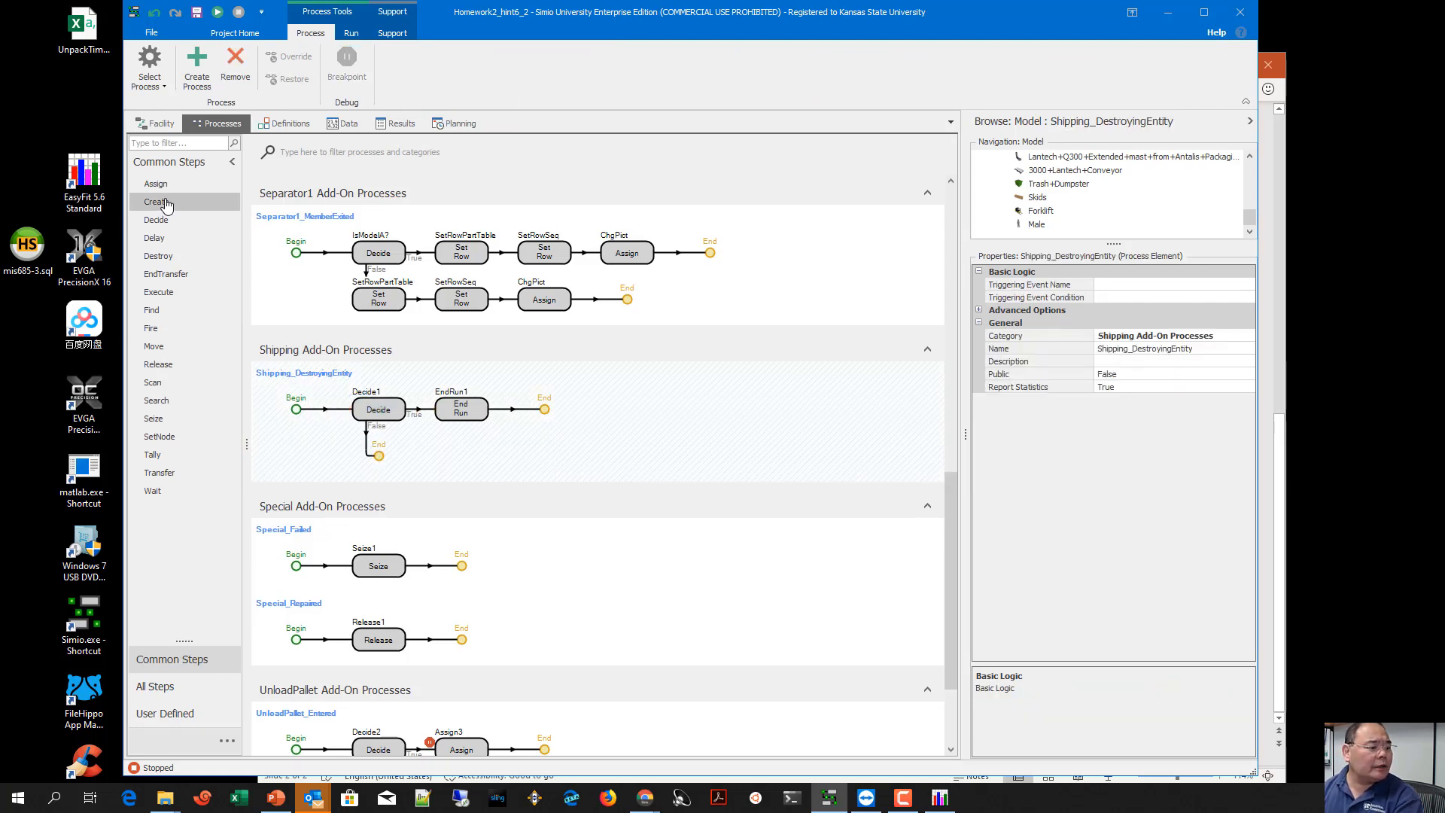
left_click_drag(156, 184, 324, 406)
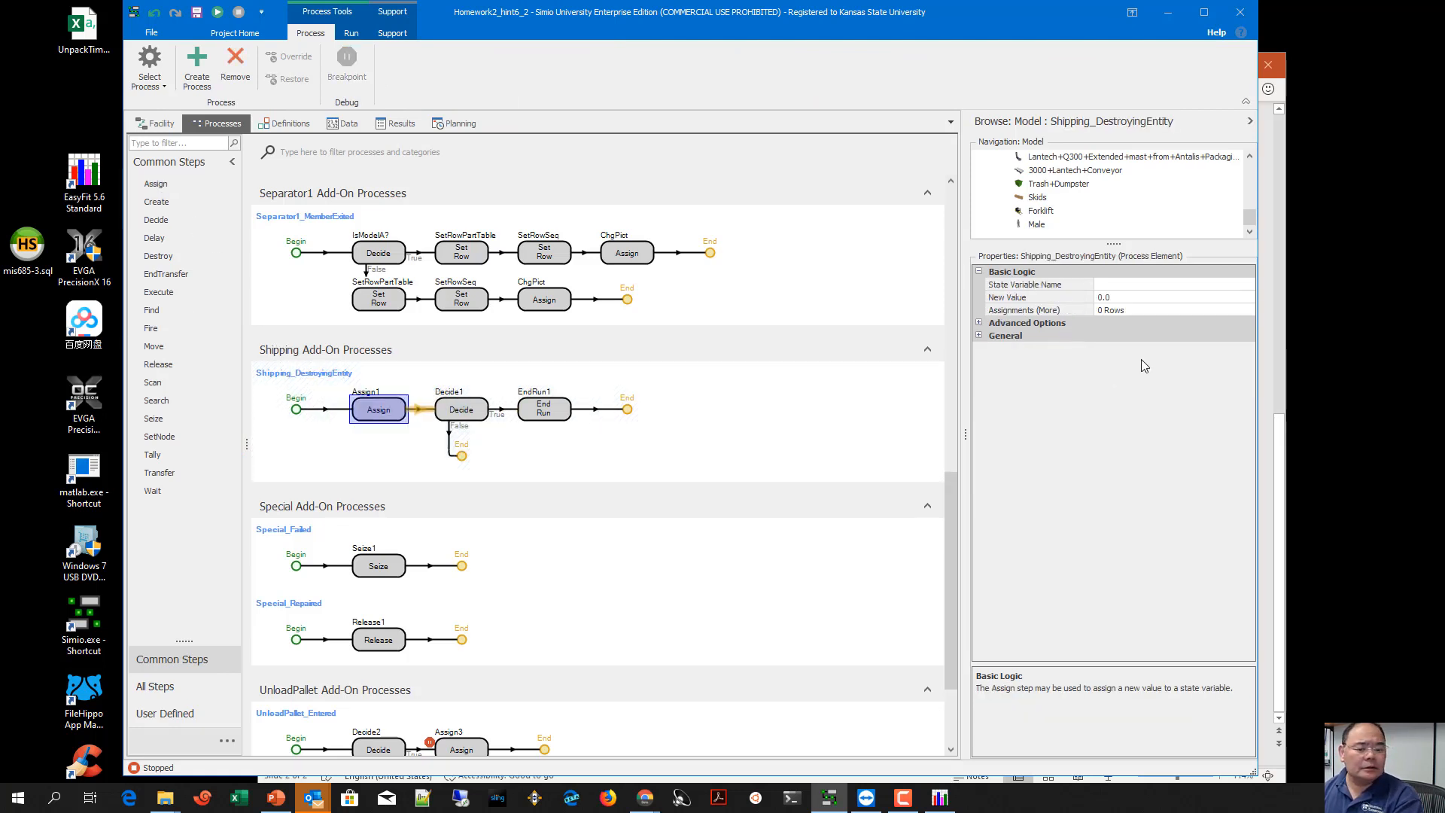
Add a first row to the new Assign step's additional assignments, with WIP_A as its state variable
left_click(1198, 309)
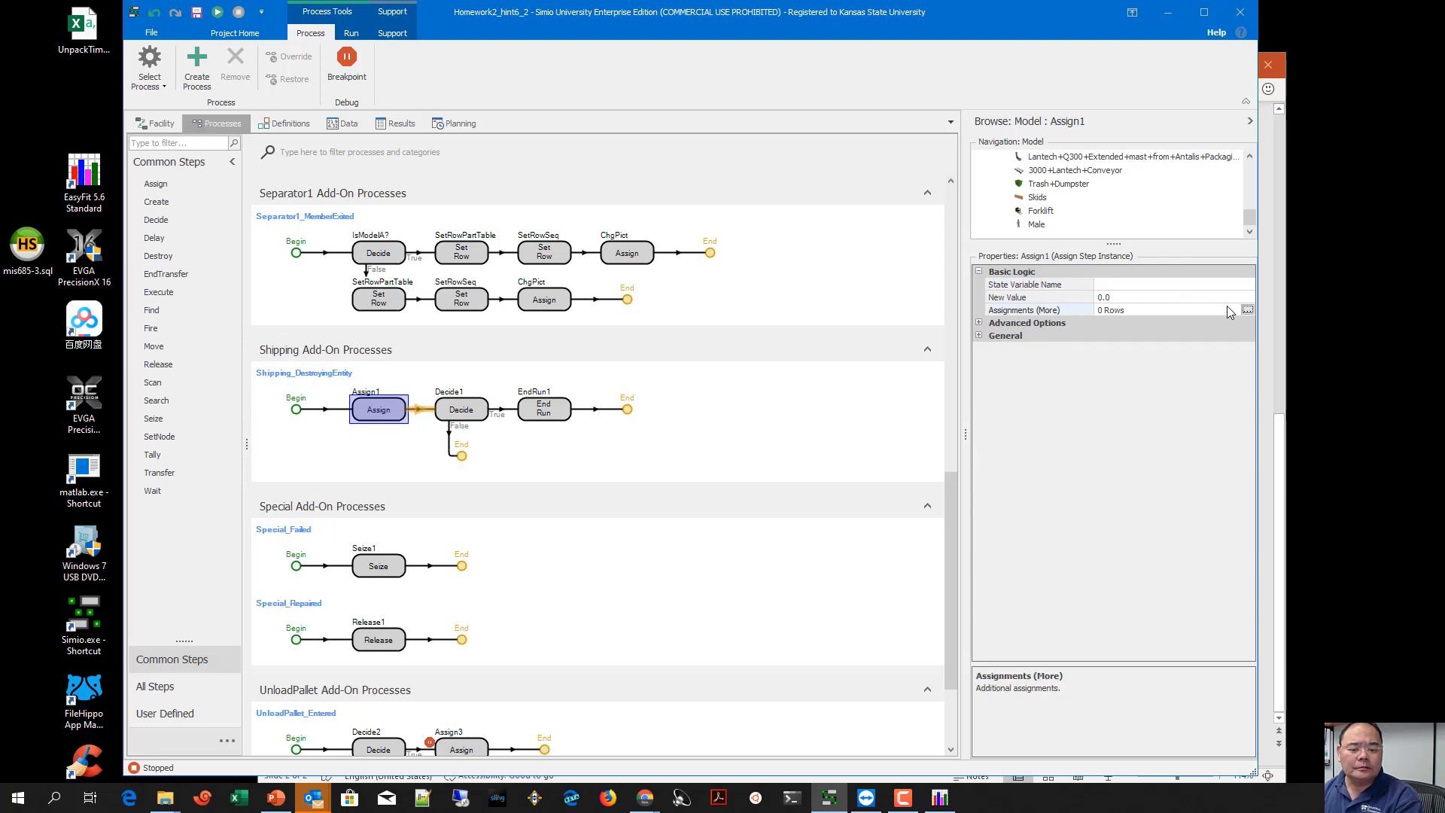
left_click(1246, 310)
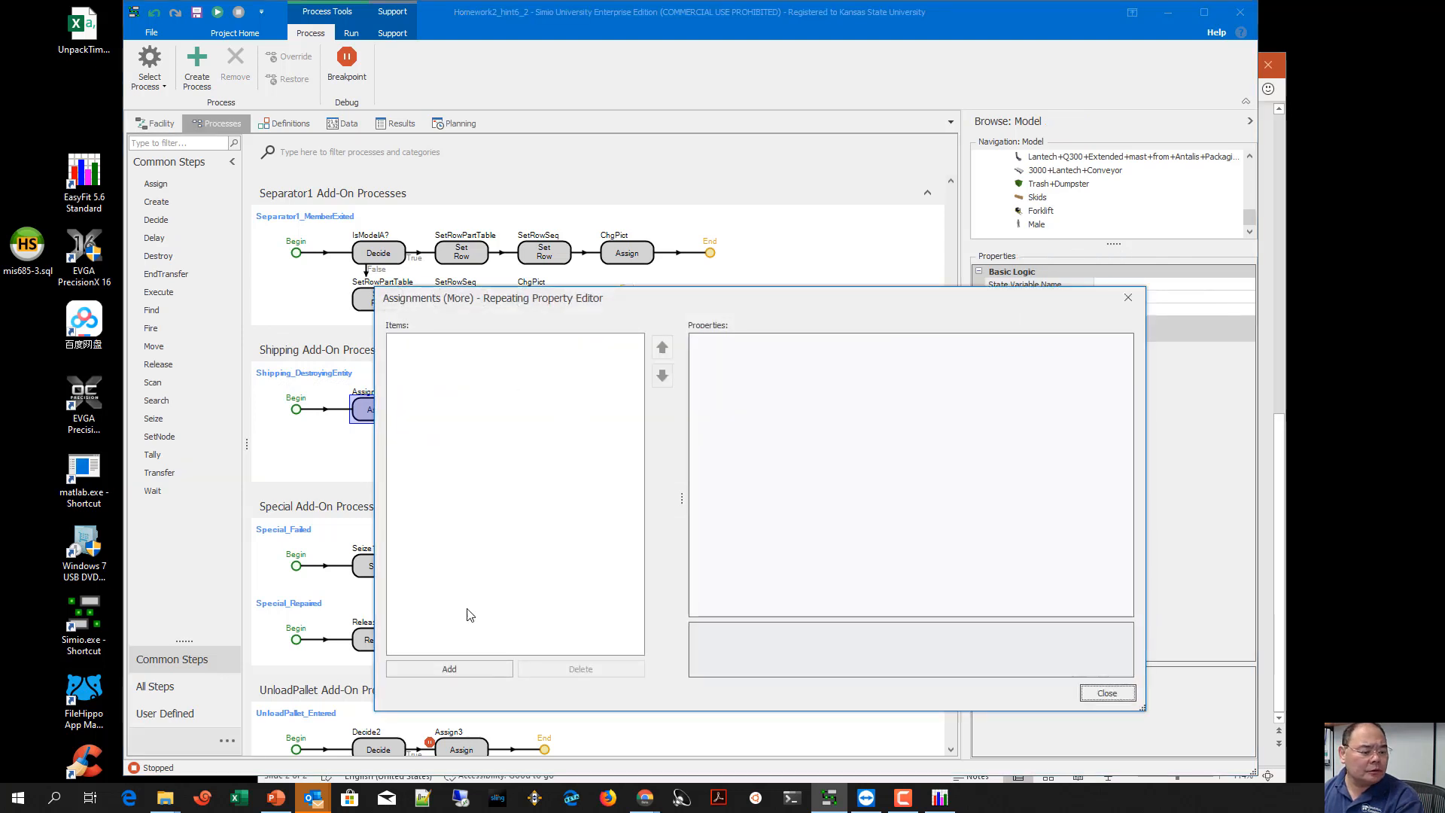
left_click(445, 663)
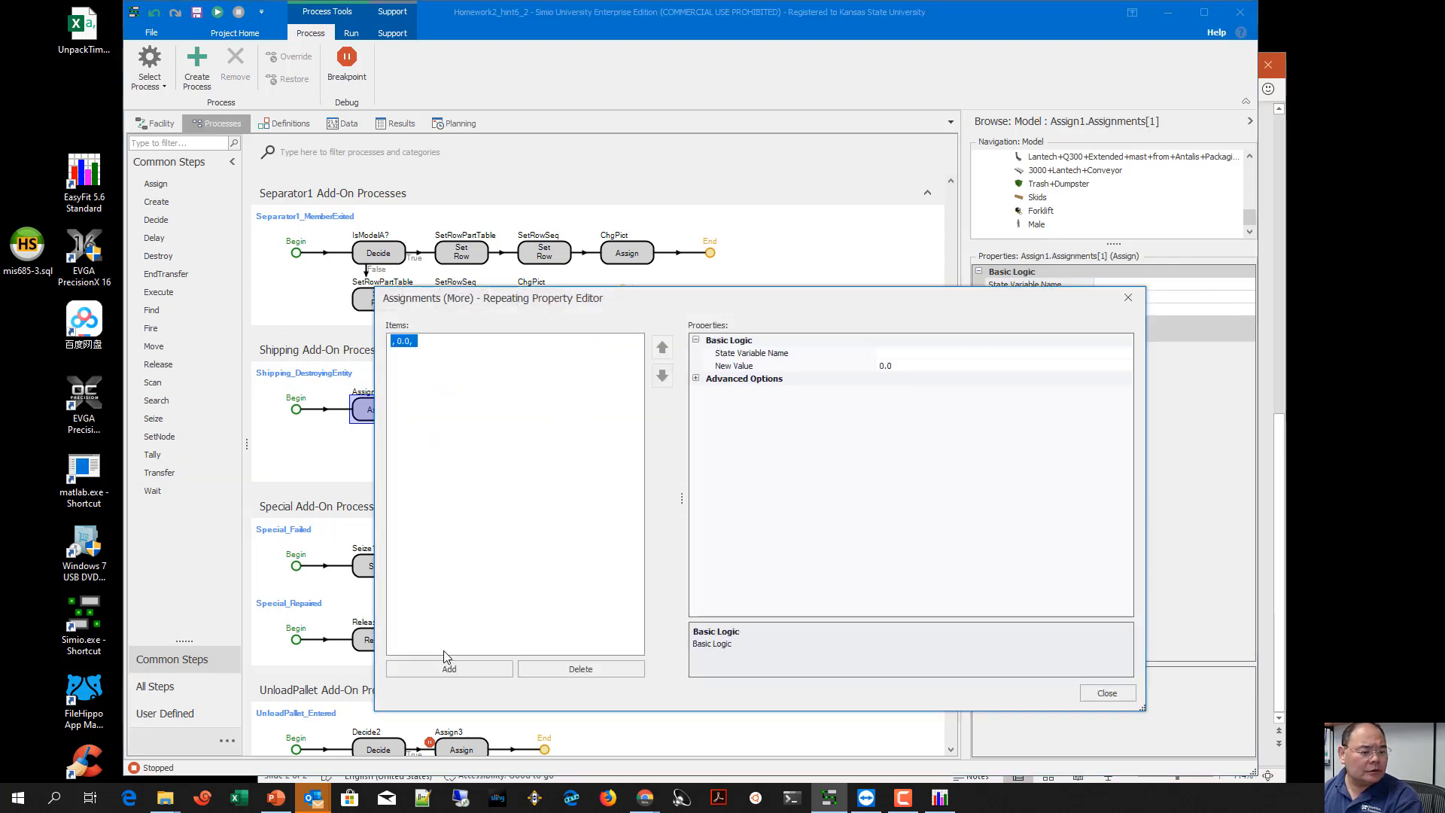
left_click(964, 354)
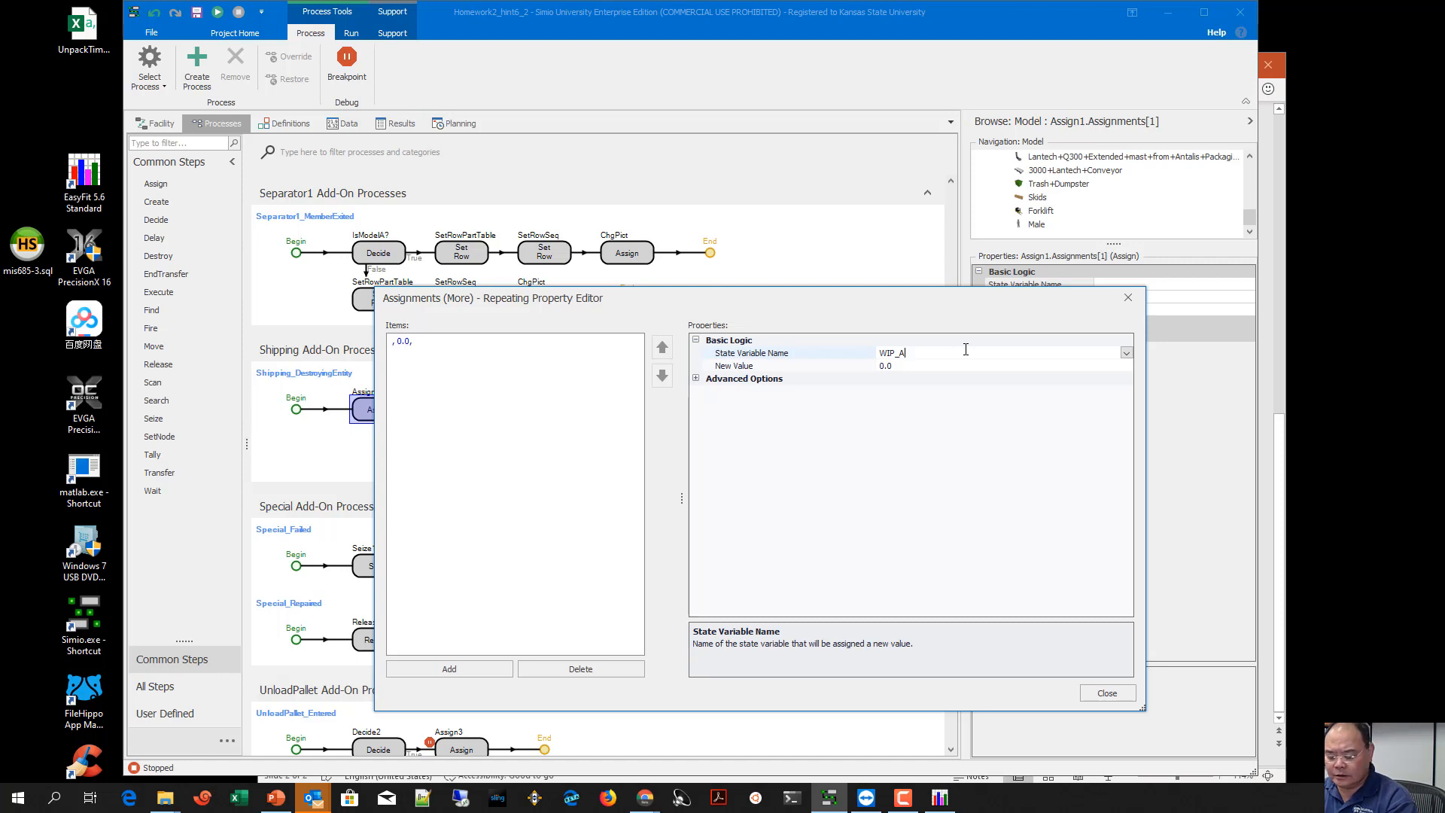
key("Return")
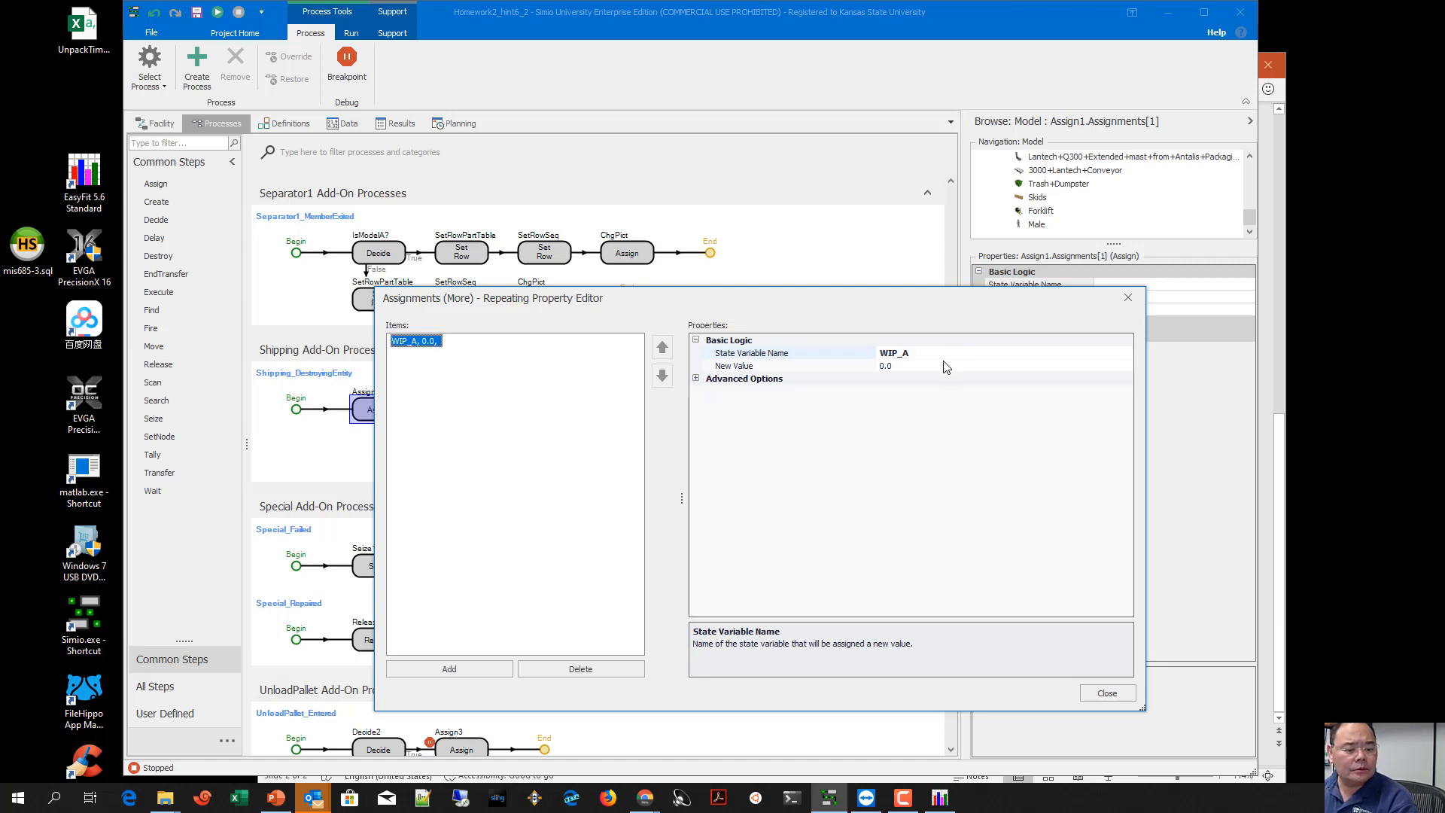
Set the new value of the Assign step's WIP_A assignment to WIP_A - Is.ModelA
left_click(944, 364)
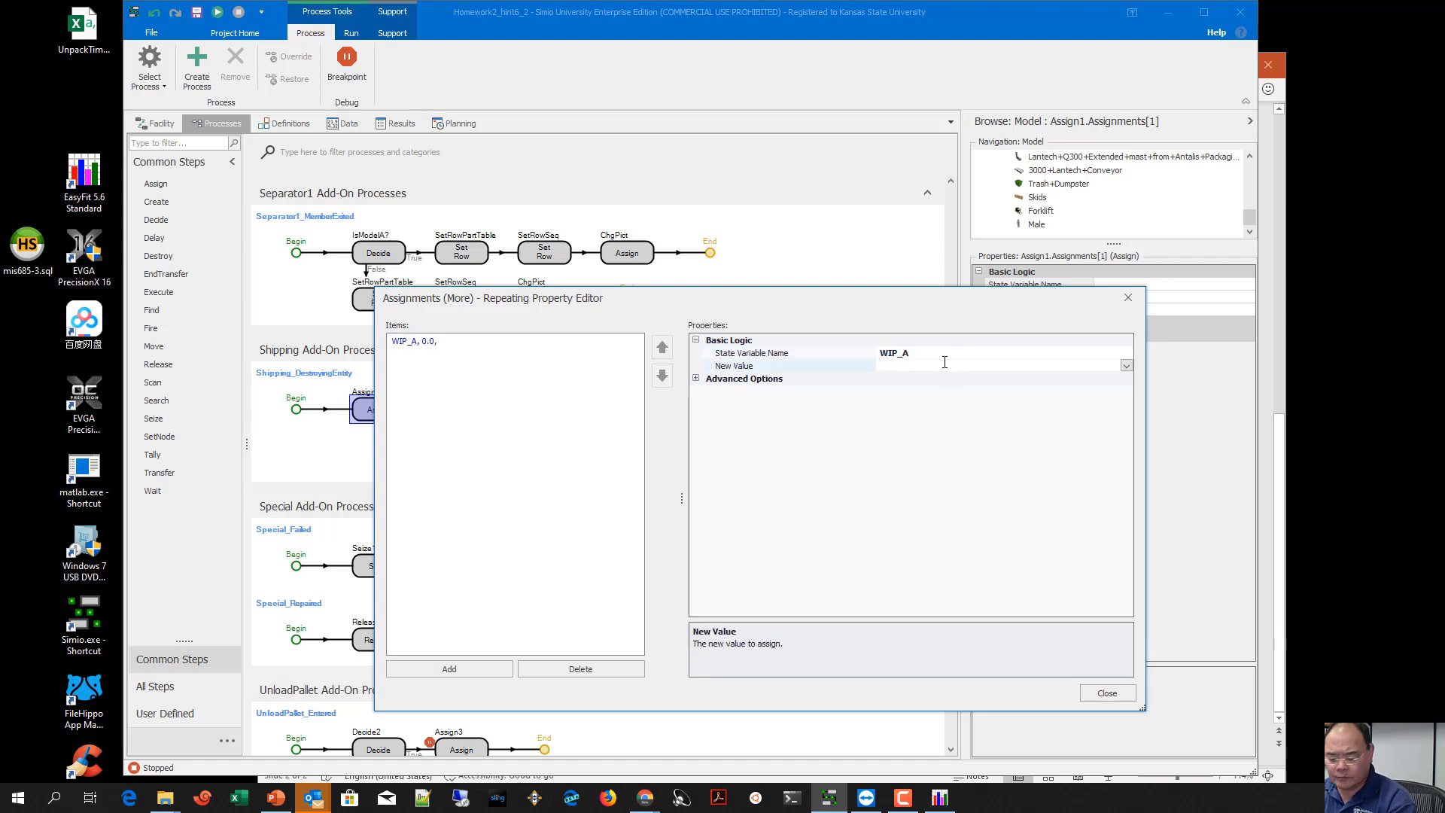
type("WIP_A - 1")
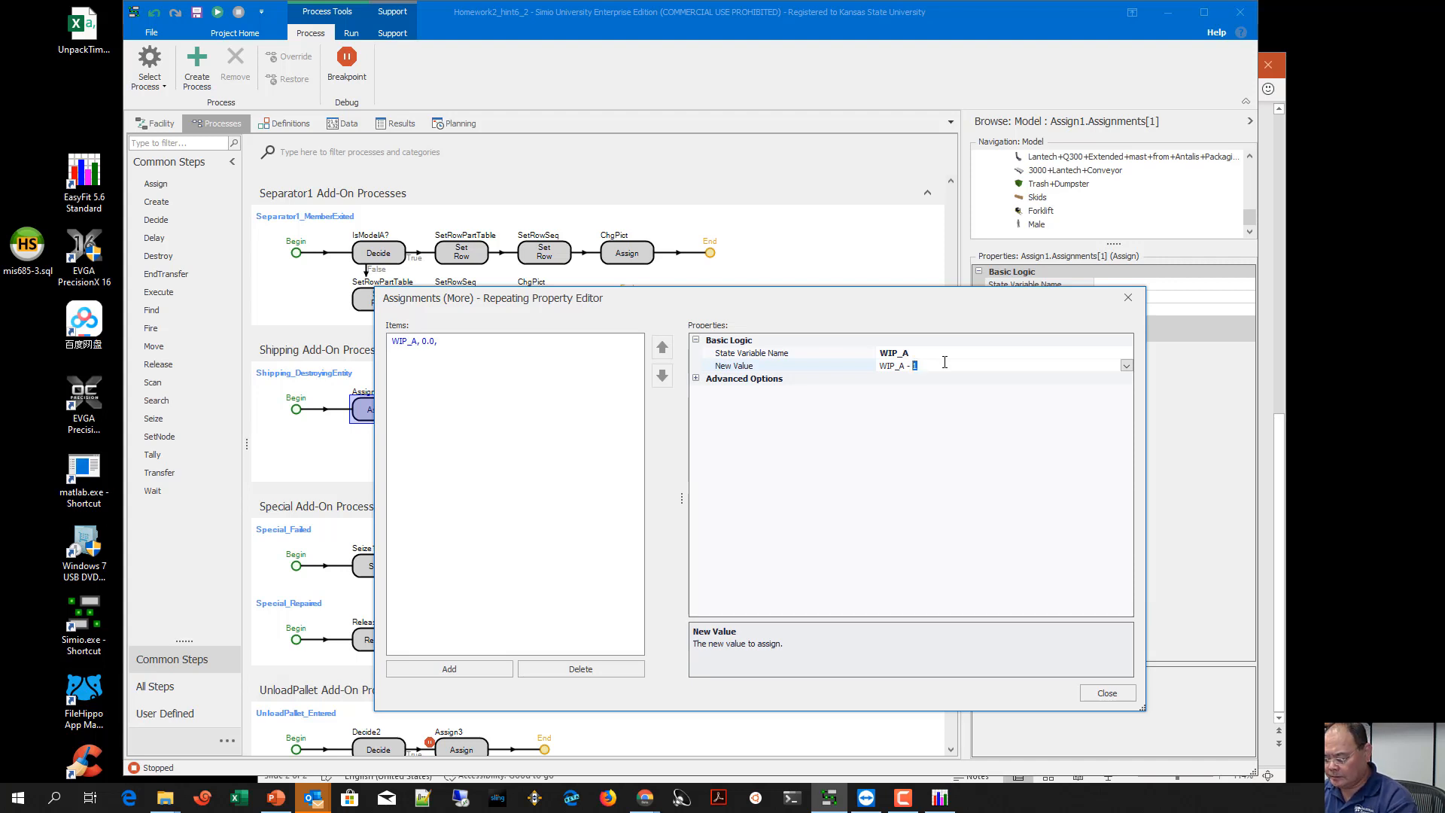
type("Is.")
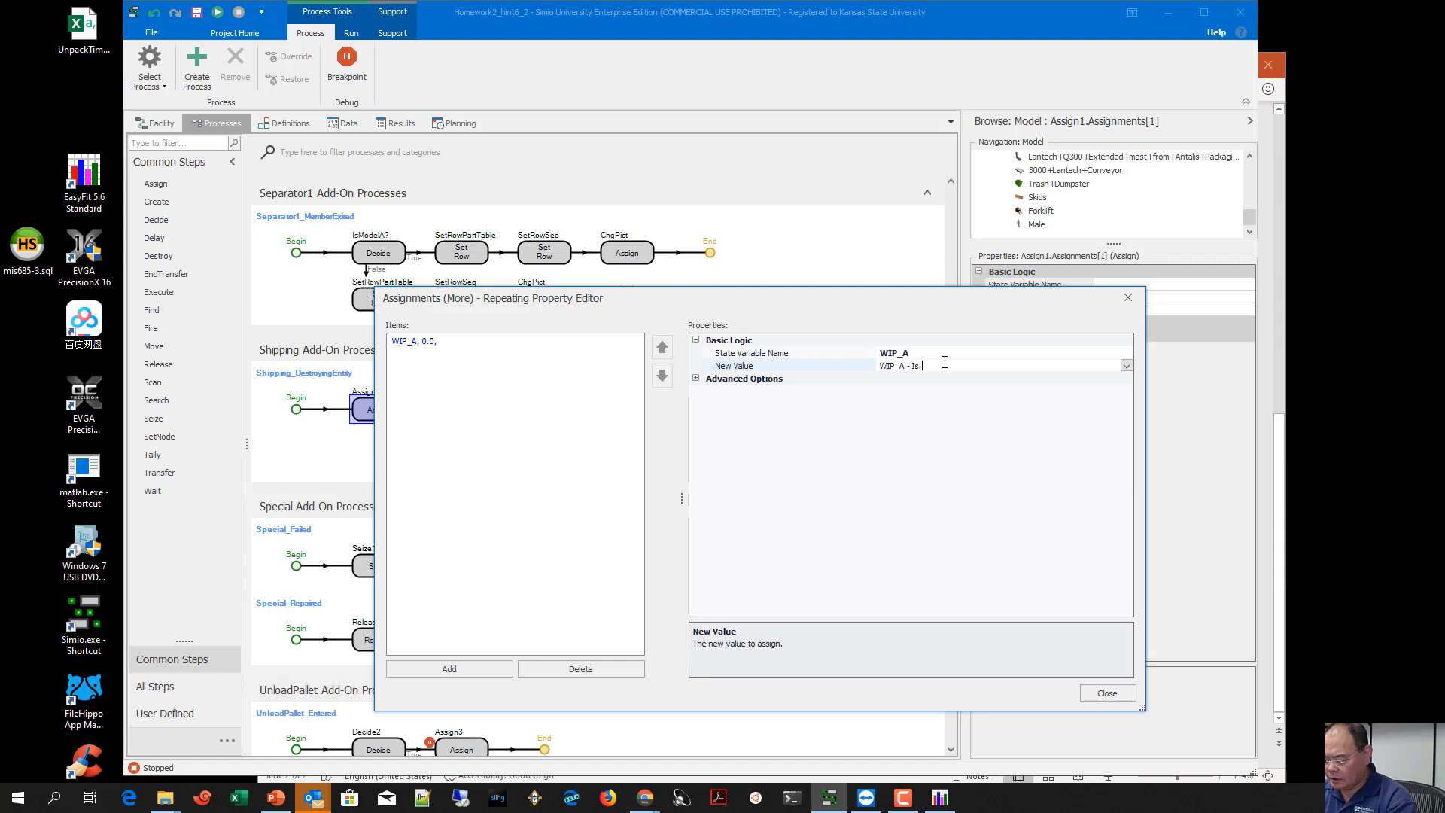
left_click(1126, 365)
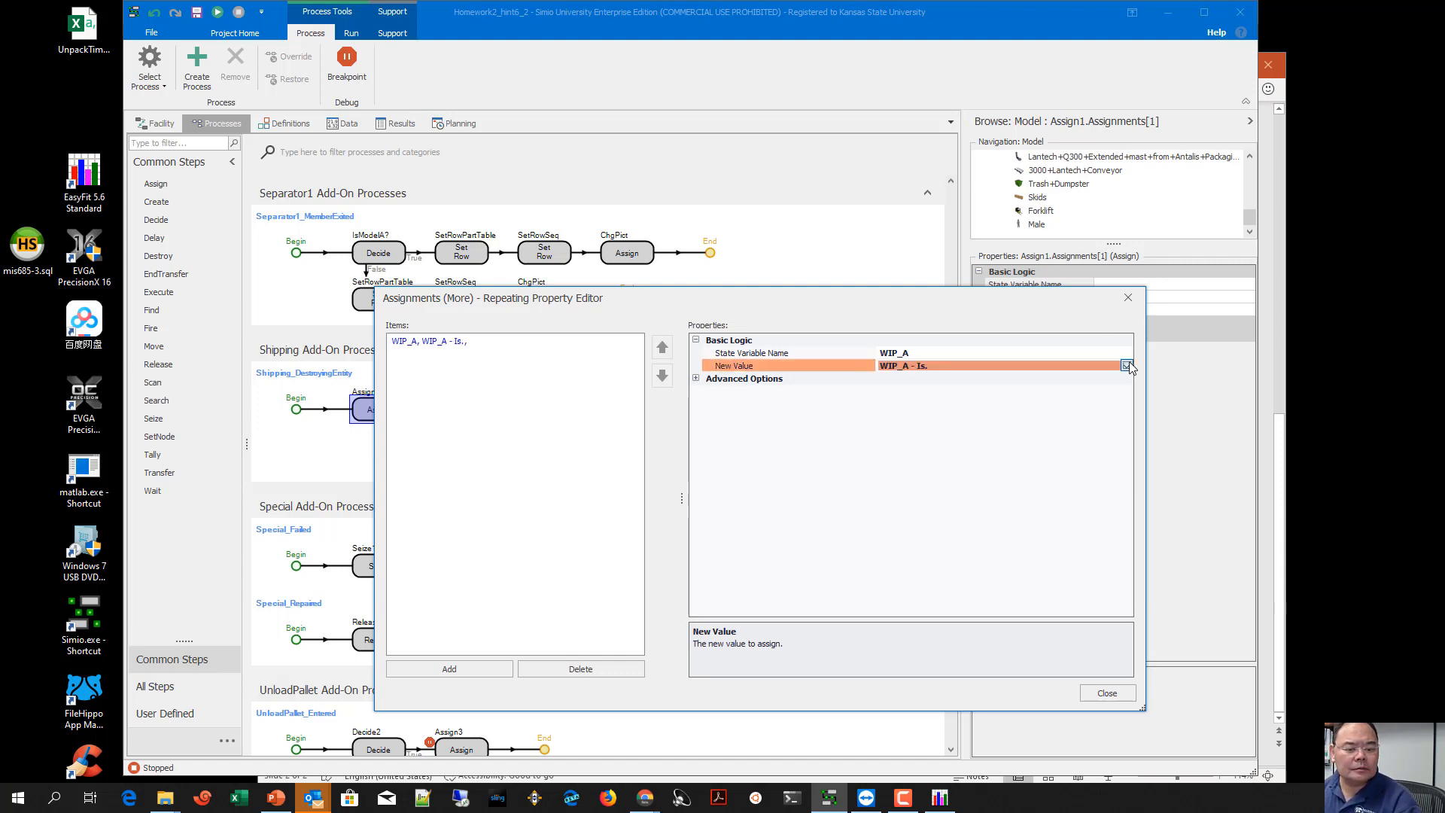
left_click_drag(926, 410, 939, 467)
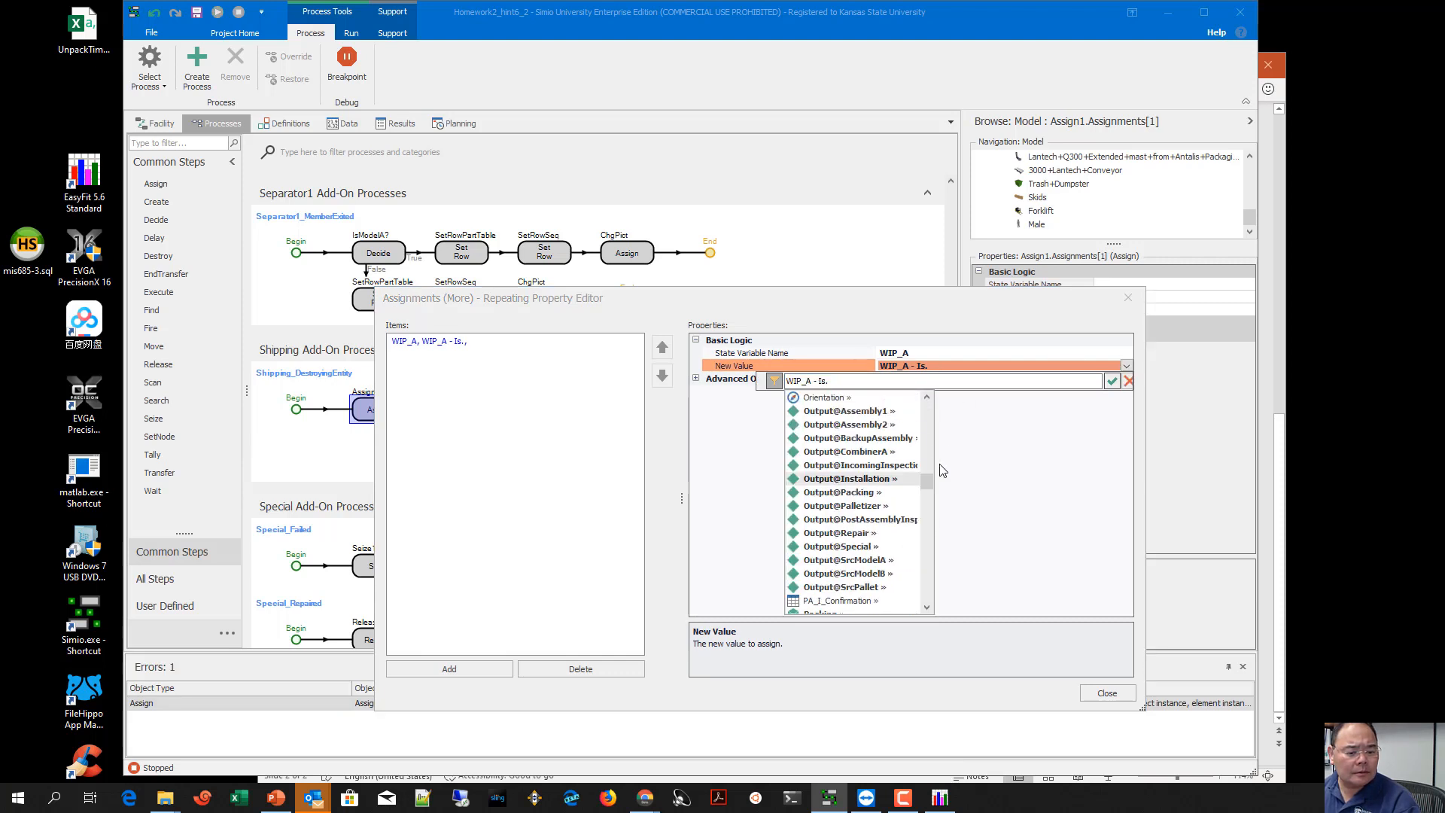
left_click(868, 380)
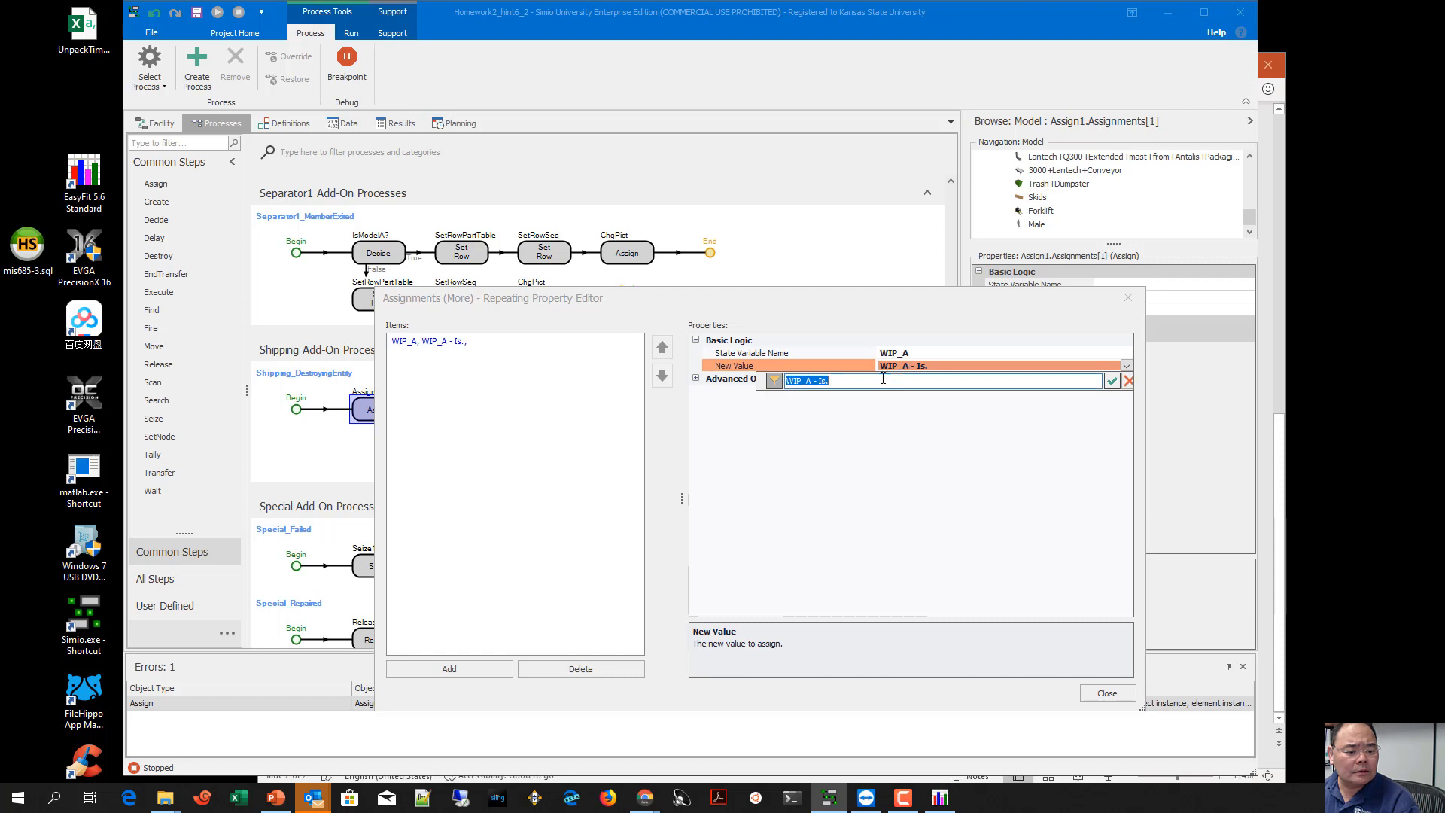
type(".Mo")
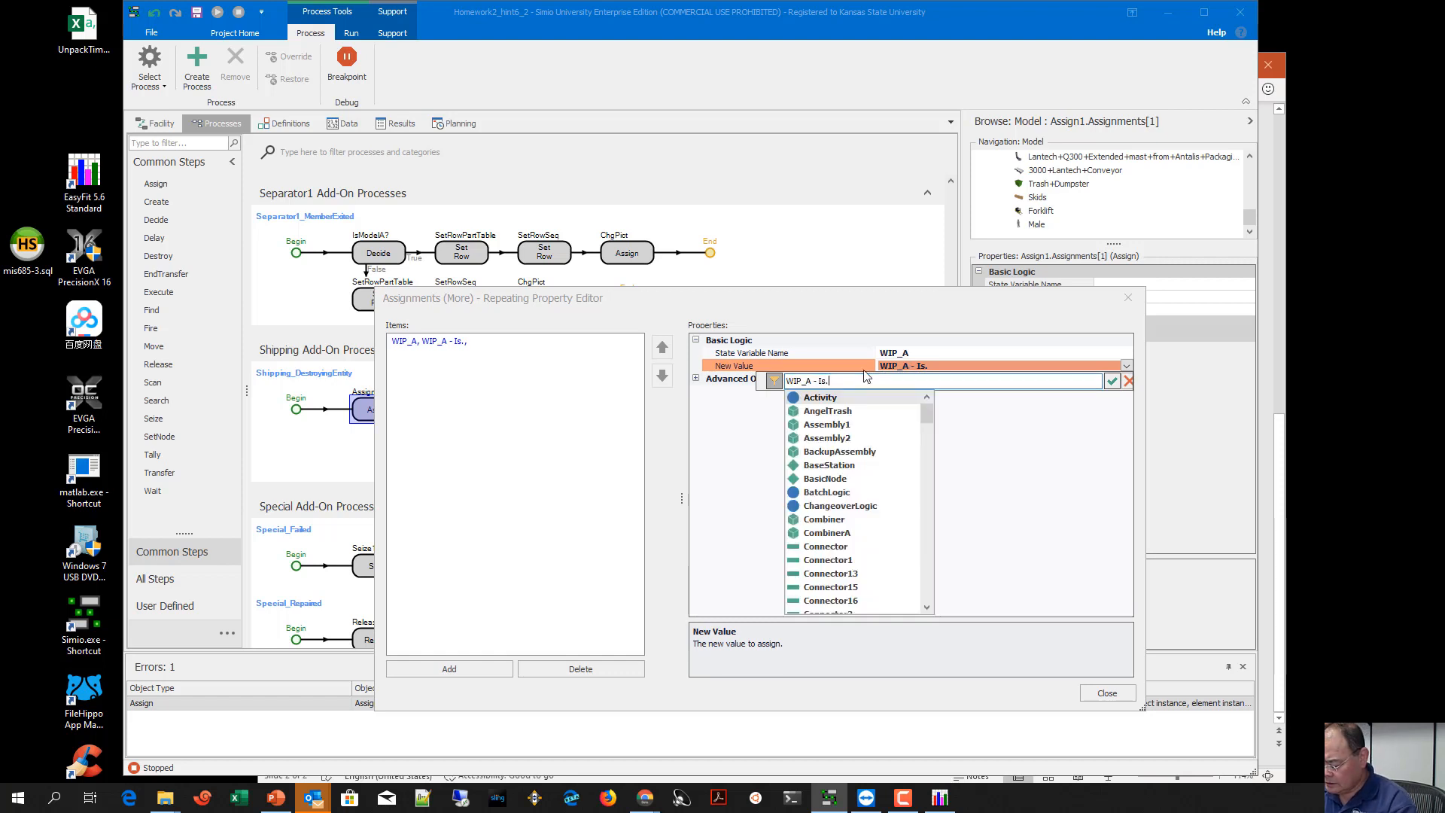
key("Down")
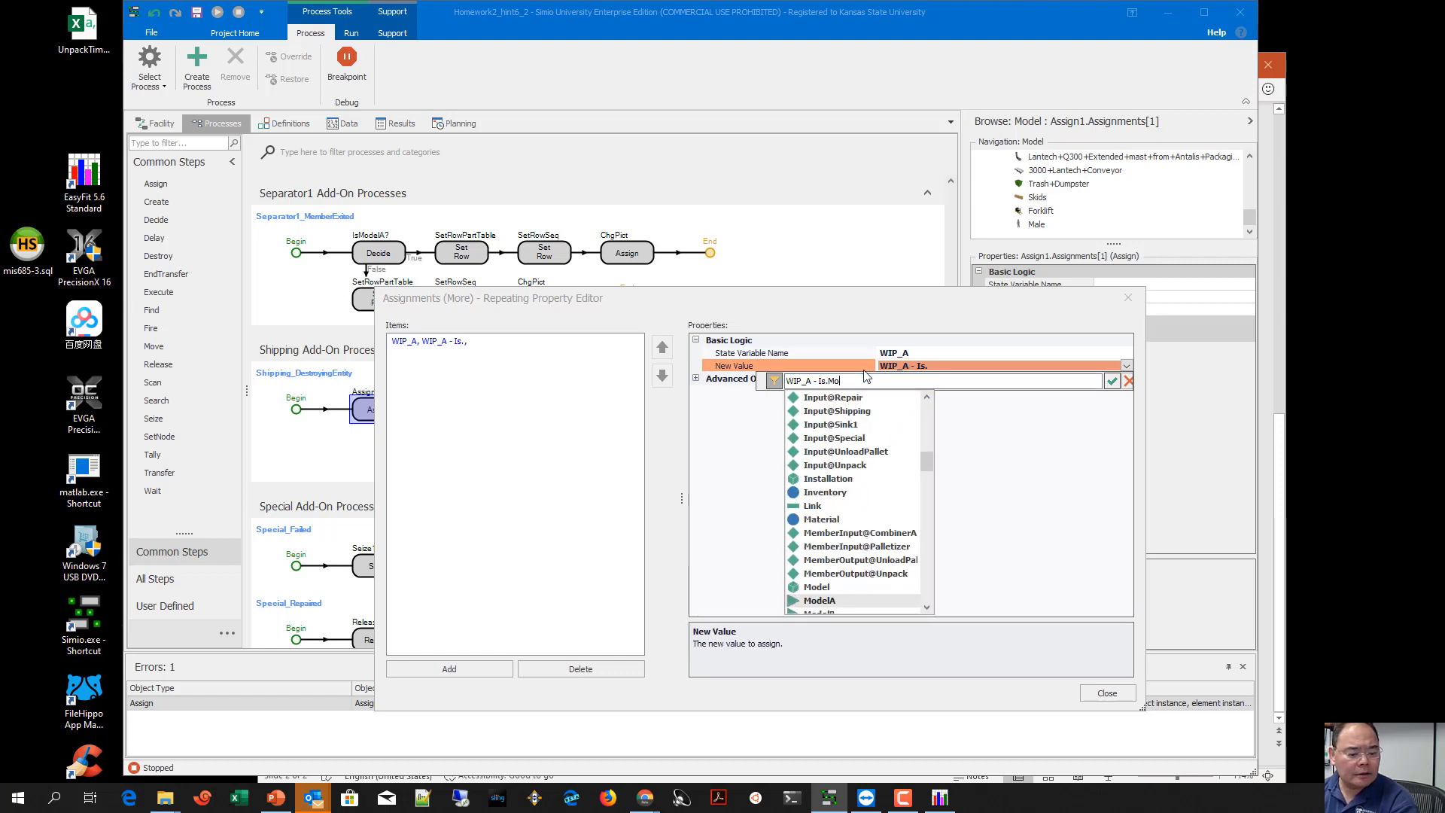
key("Return")
key("shift+Left")
key("shift+Left")
key("shift+Left")
key("shift+Left")
key("shift+Left")
key("shift+Left")
key("shift+Left")
key("shift+Left")
key("shift+Left")
key("shift+Left")
key("shift+Left")
key("shift+Left")
key("shift+Left")
key("shift+Left")
key("shift+Left")
key("shift+Left")
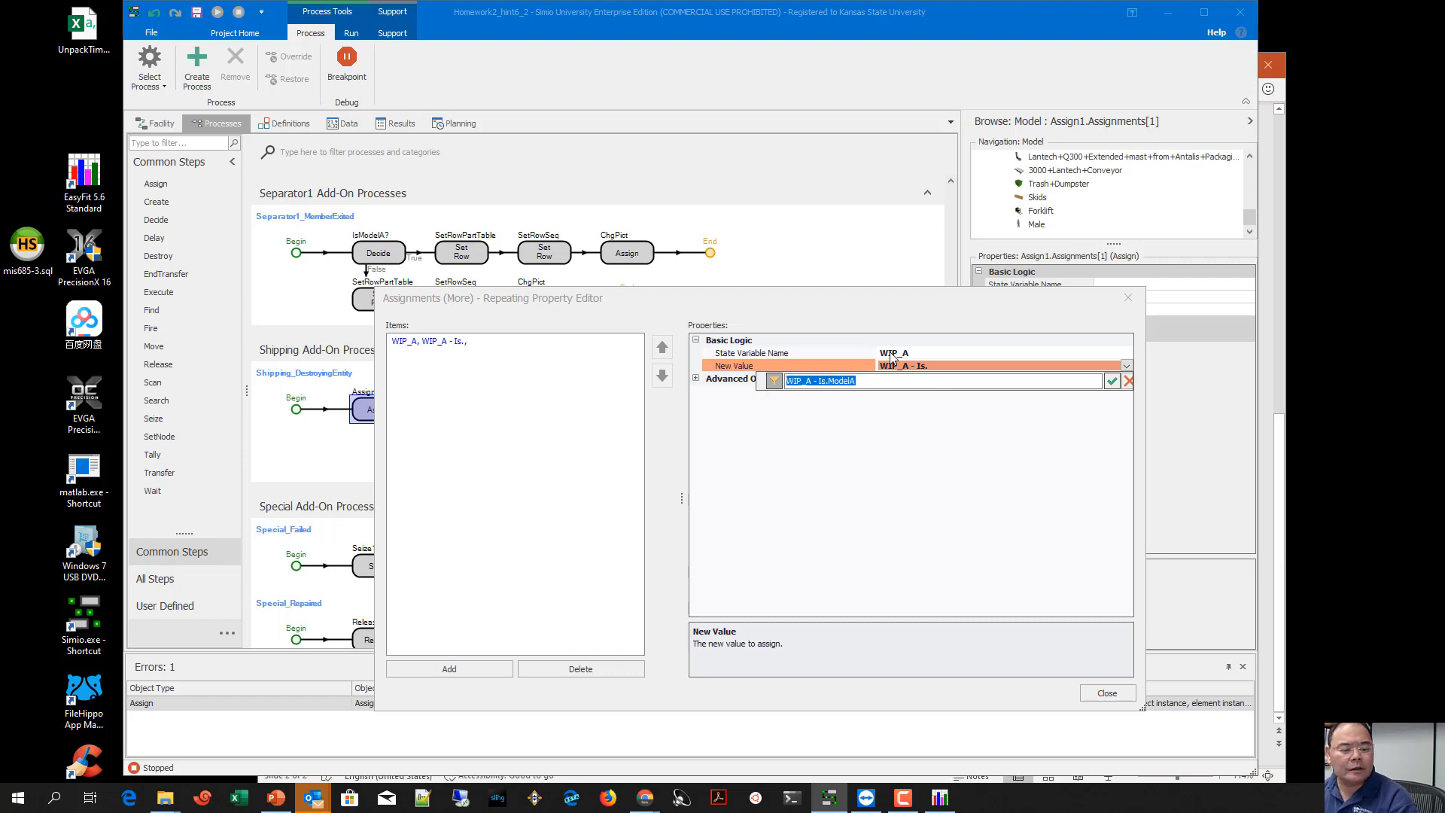
left_click(1111, 381)
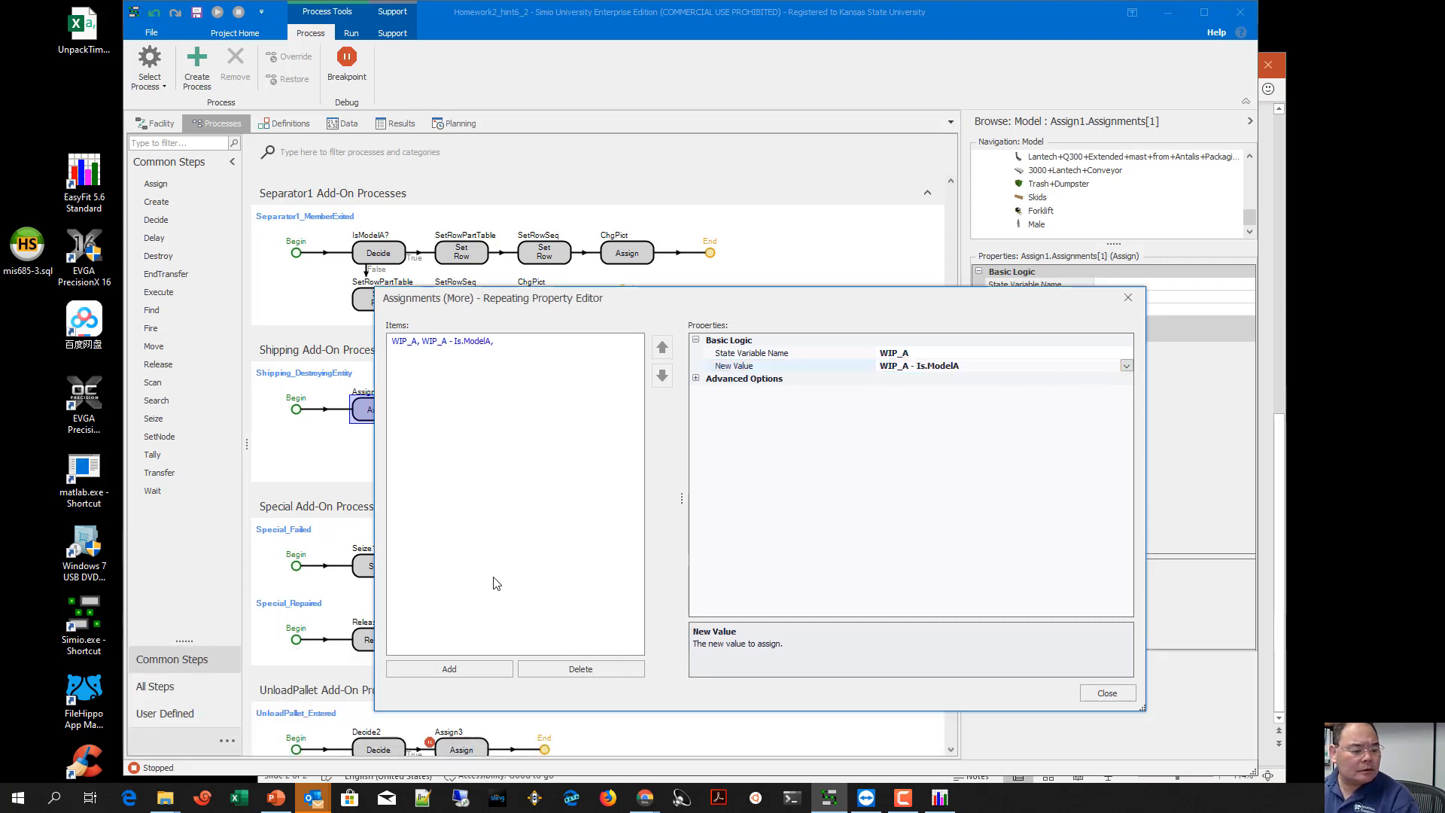
Add a second assignment row to the Assign step, with WIP_B as its state variable
left_click(464, 671)
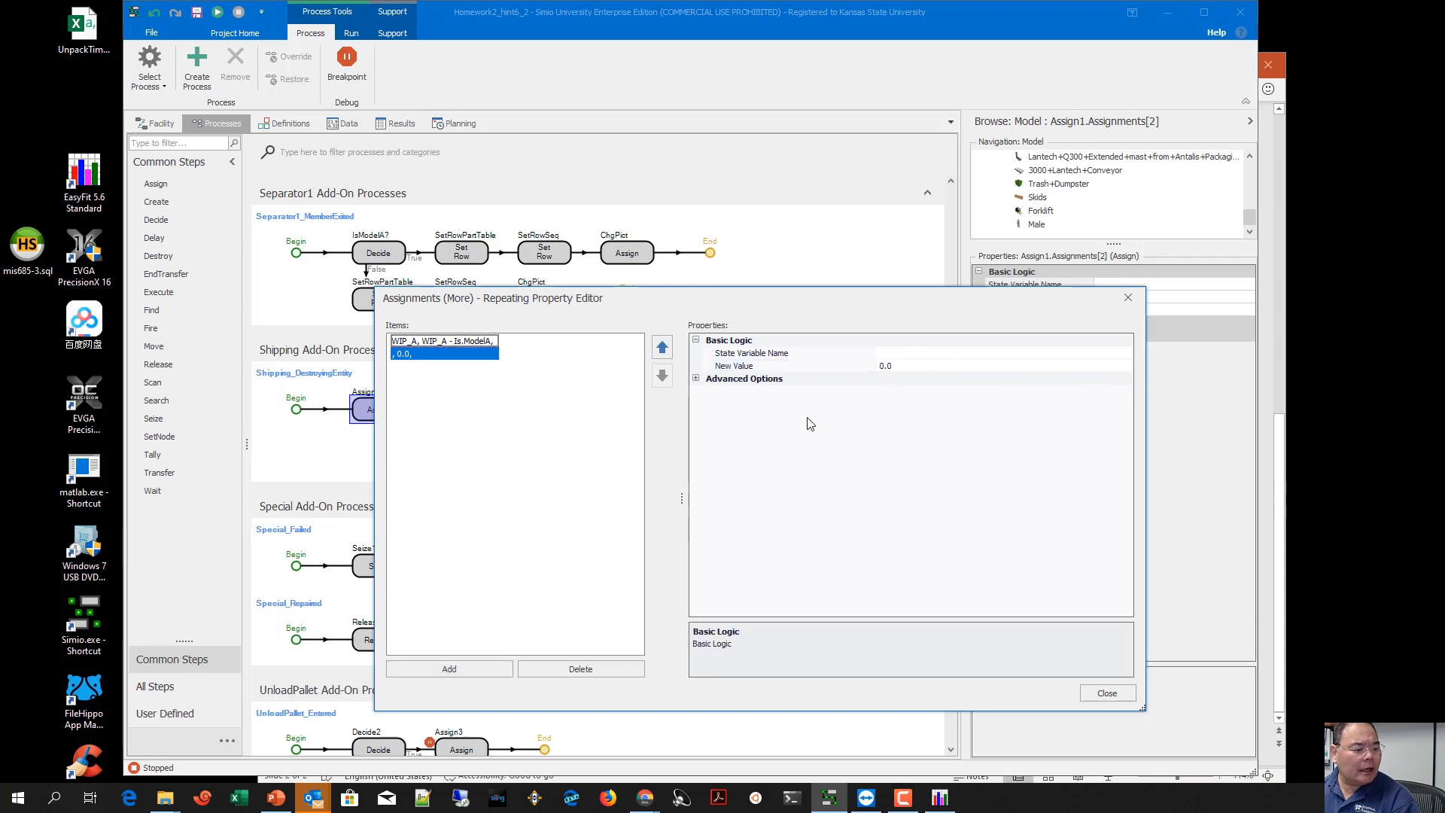
left_click(982, 352)
type("WI")
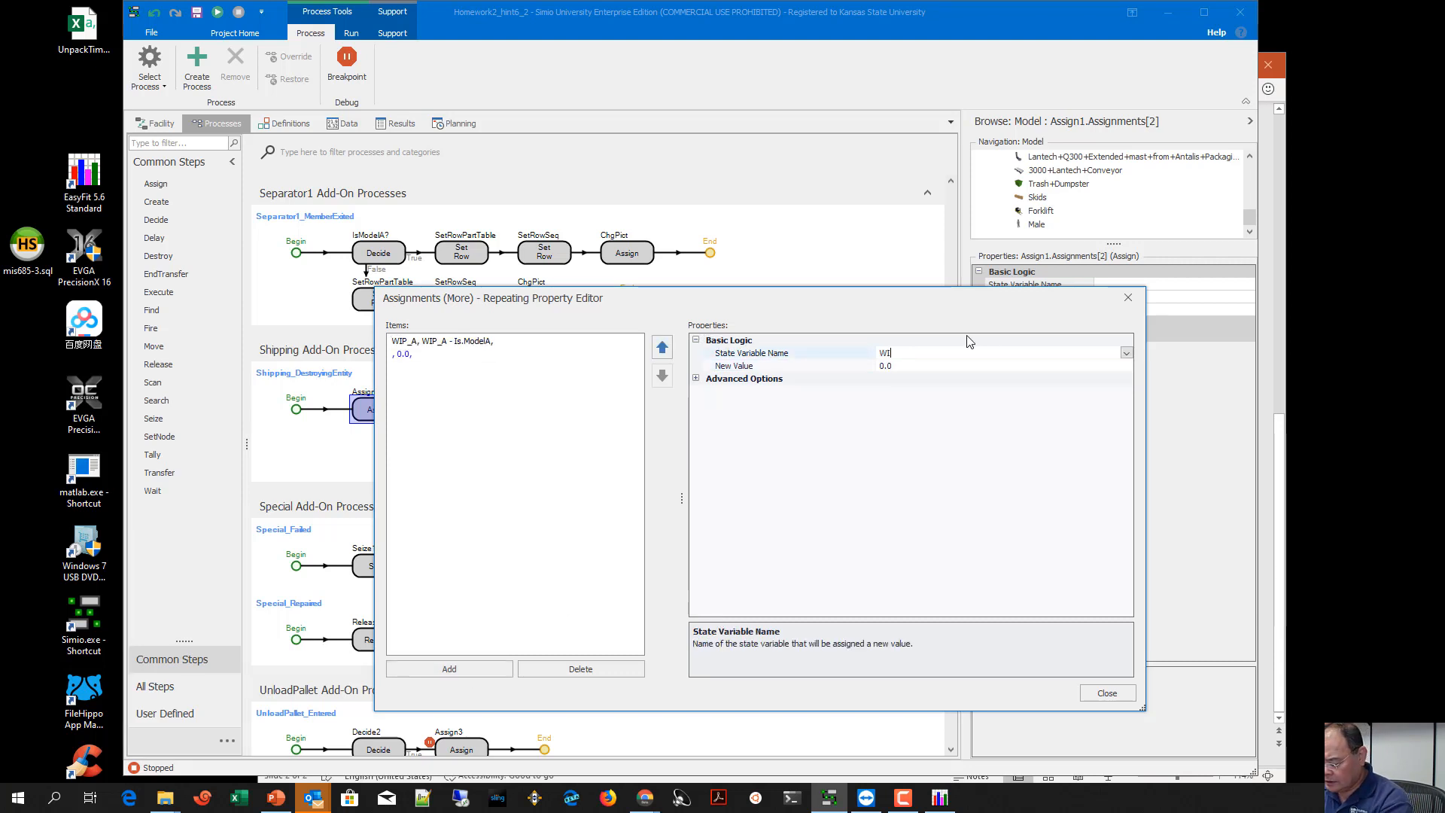
type("P")
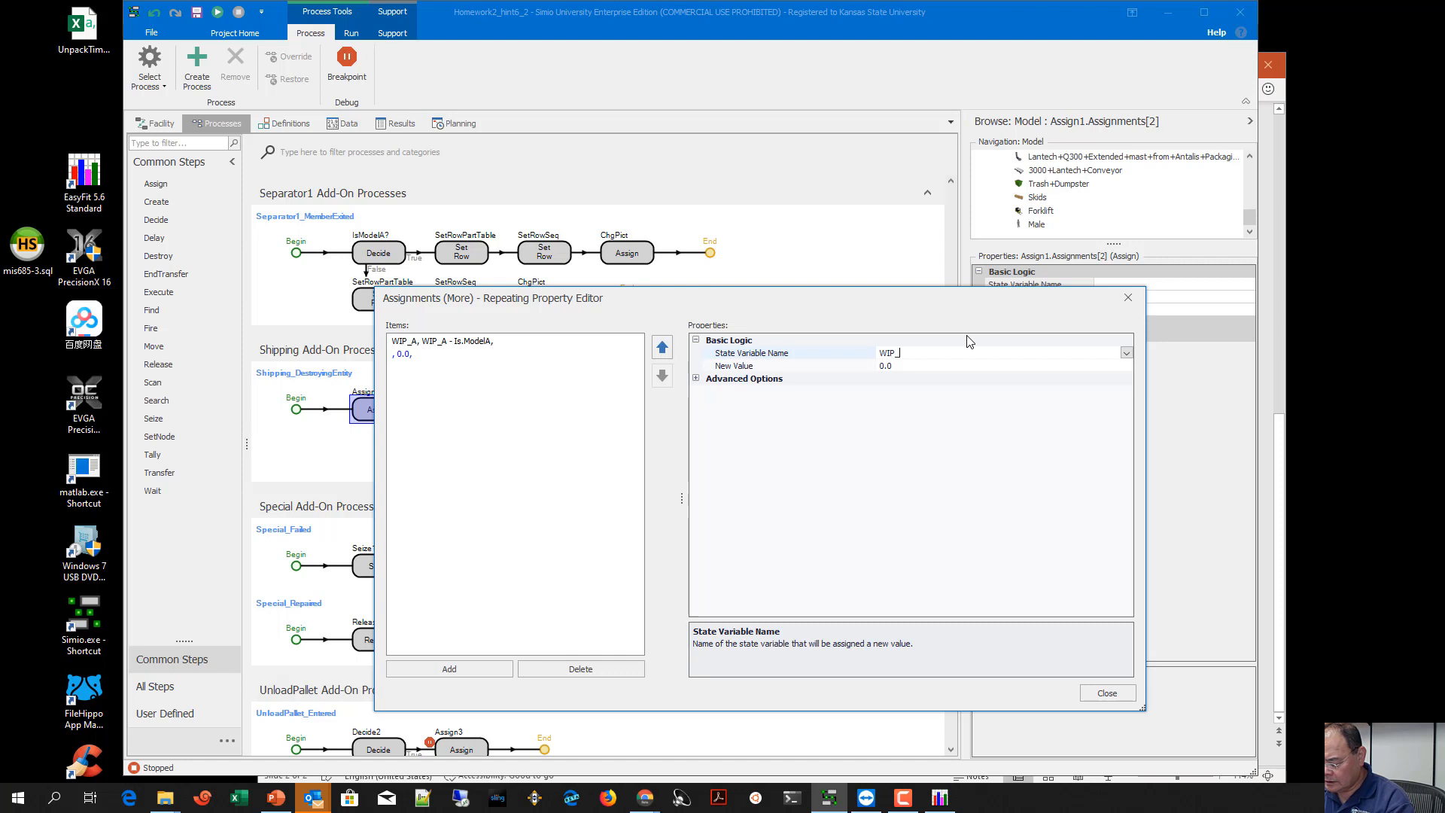
type("_B")
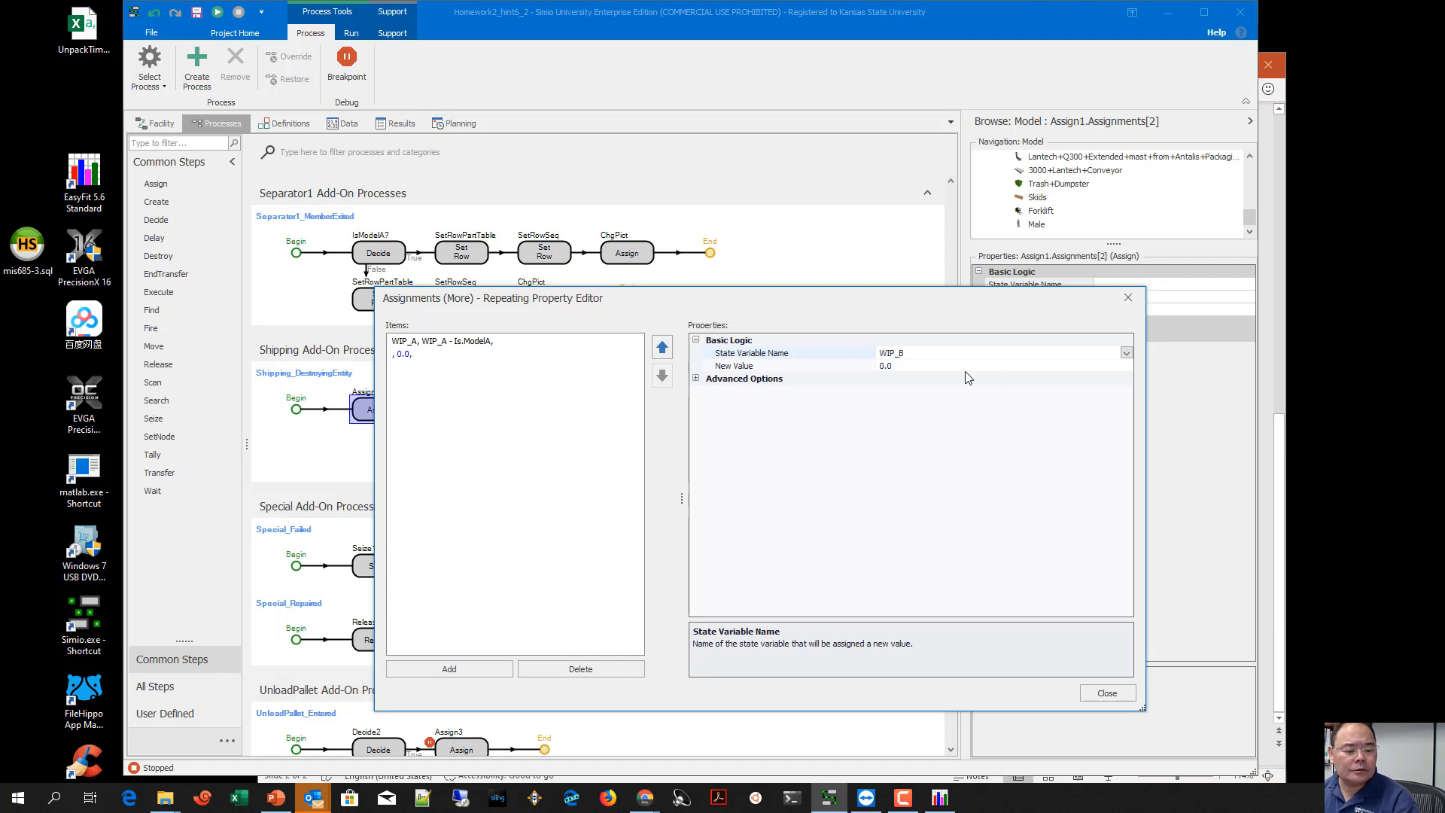
Set the new value of the WIP_B assignment to WIP_B - Is.ModelB and close the assignment editor
left_click(960, 366)
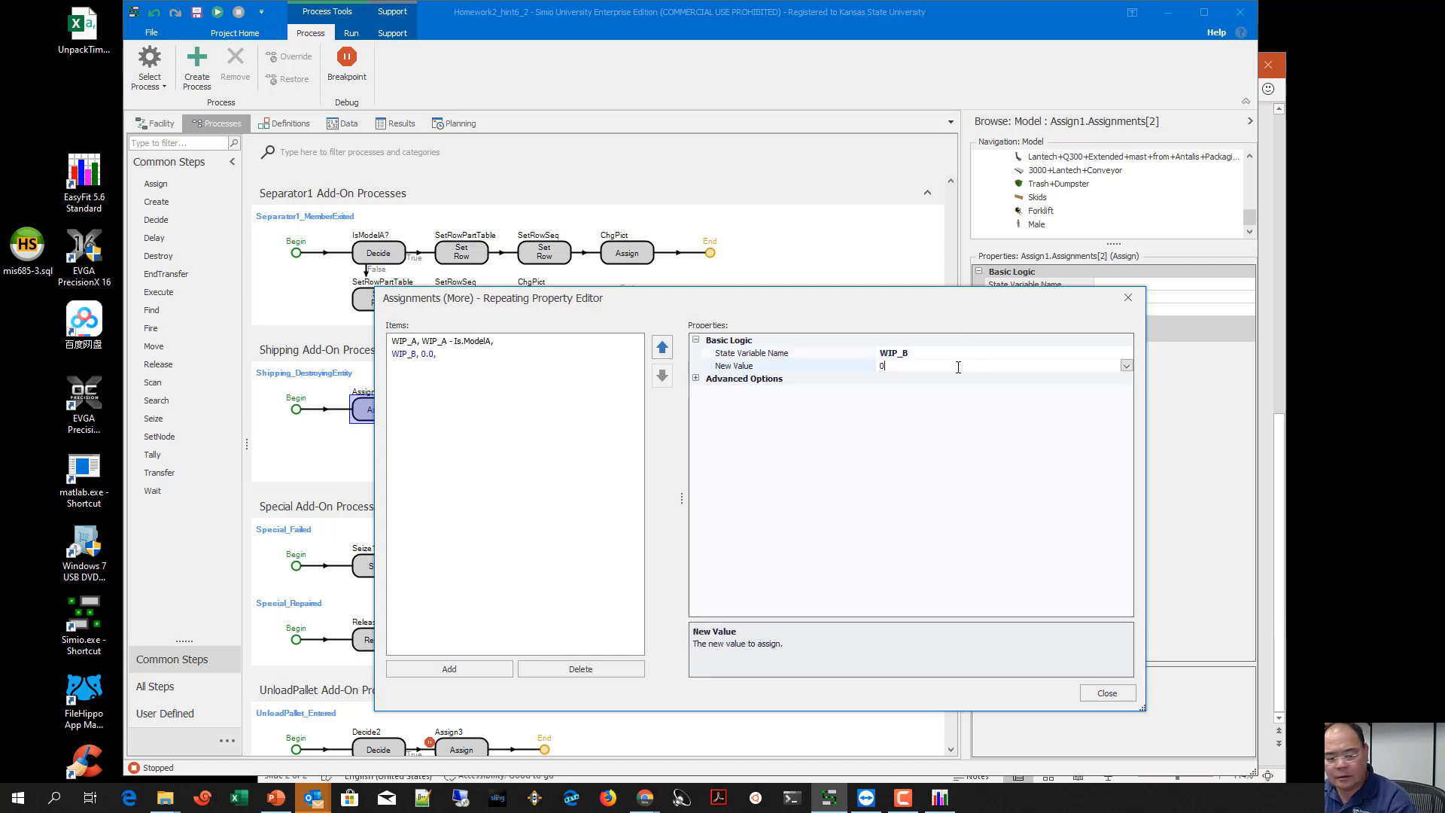
type("WIP")
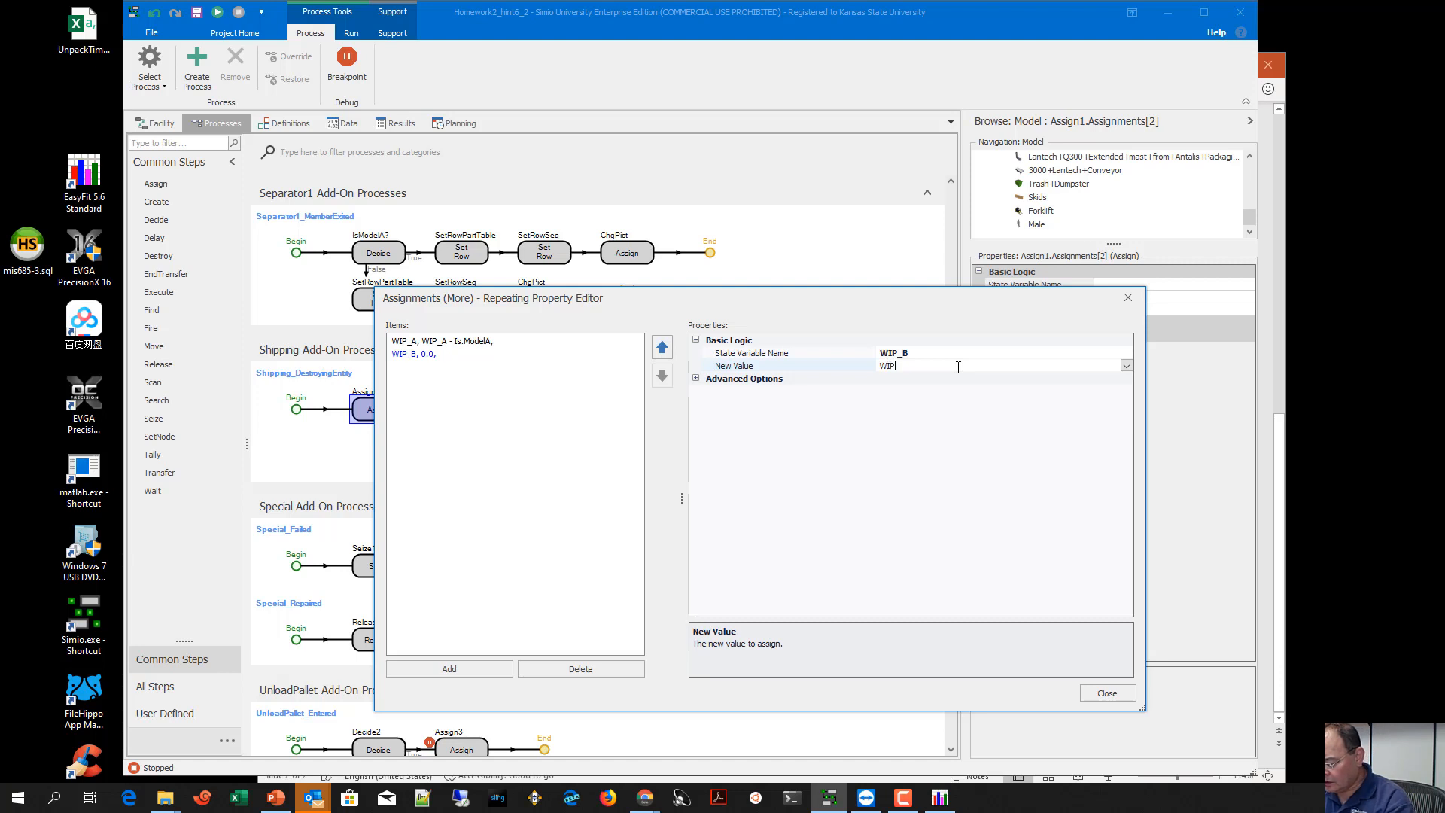
type("- 1")
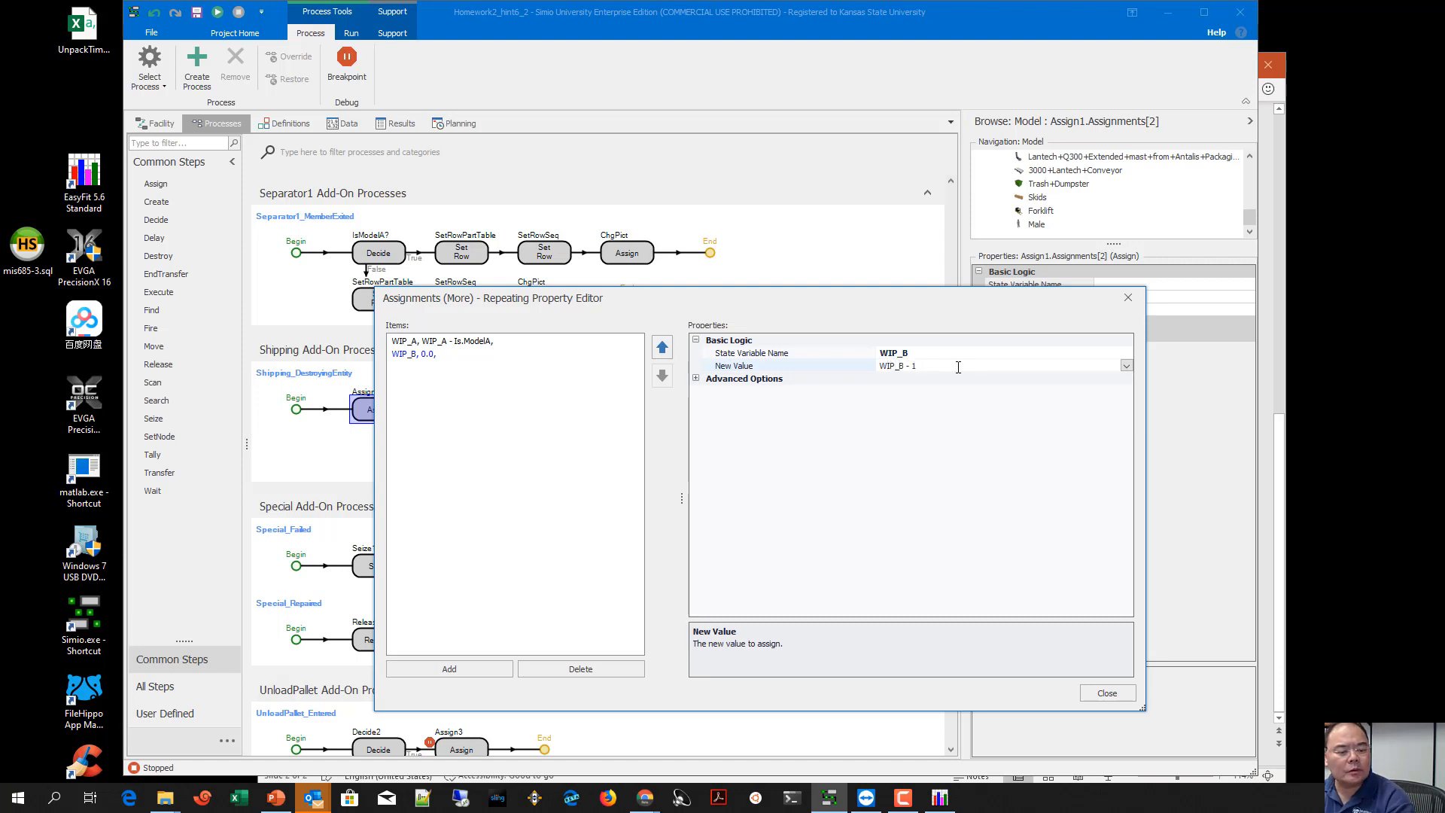
key("shift+Left")
type("Is")
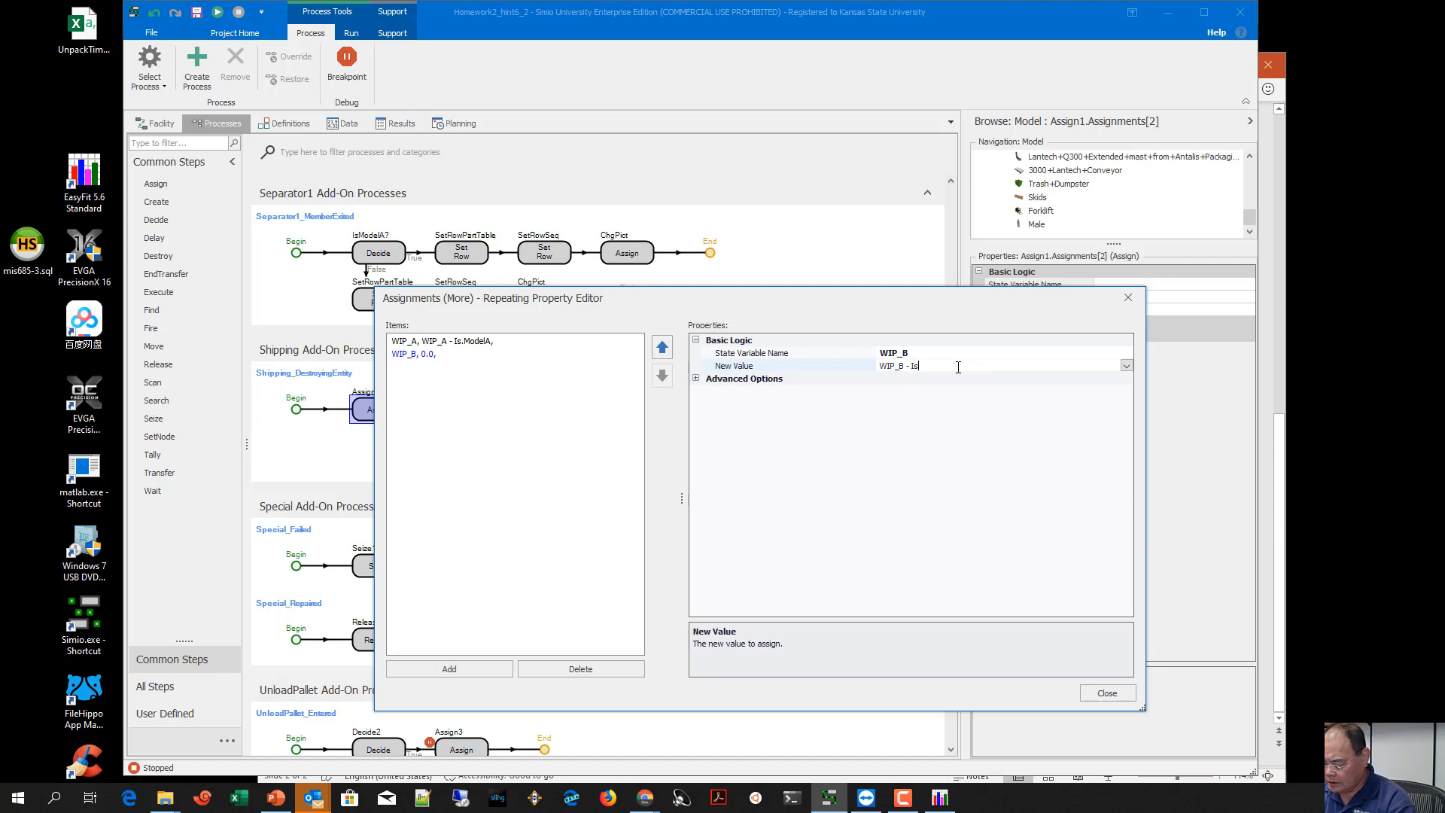
type(".")
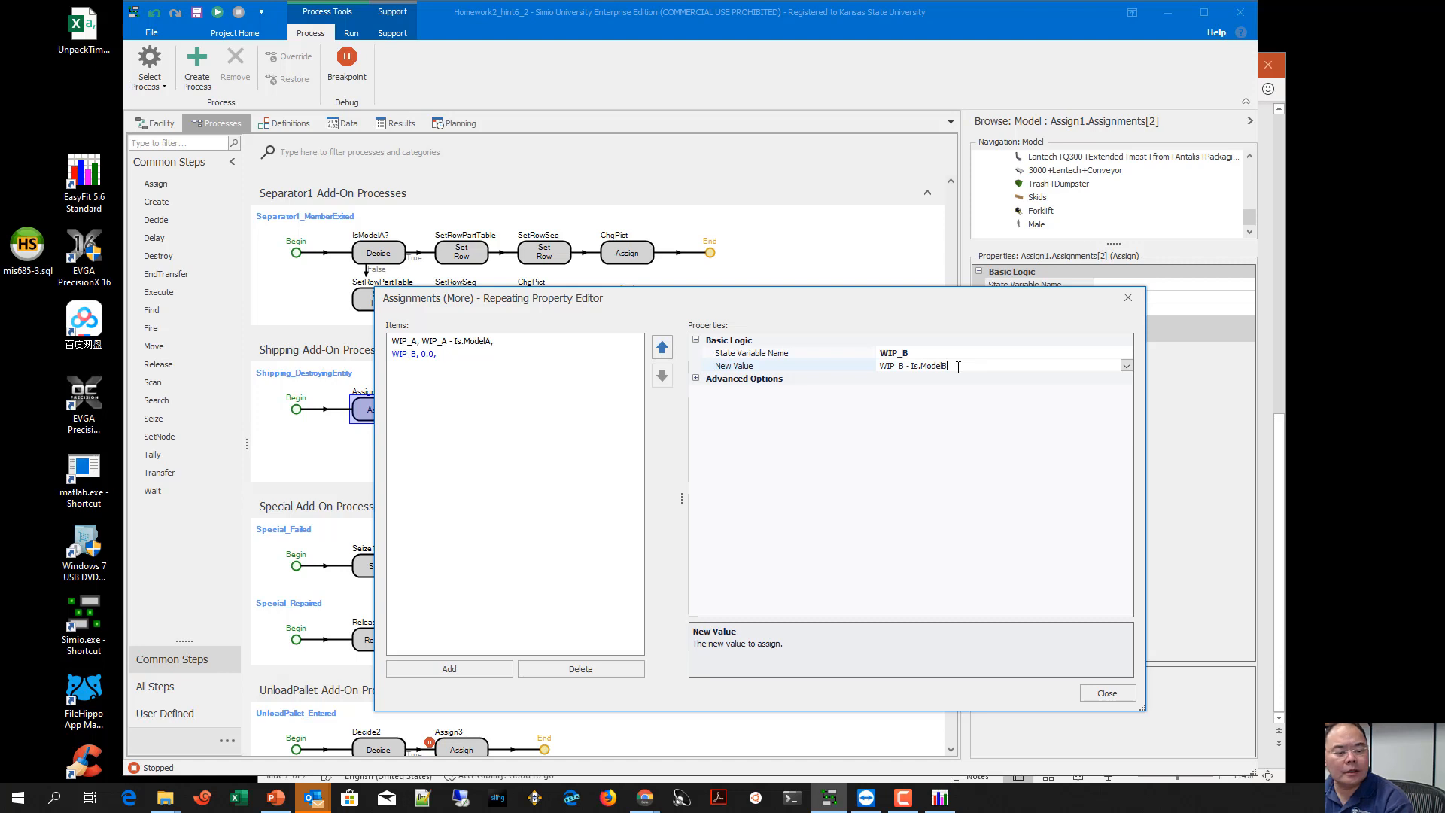
type("ModelB")
key("Return")
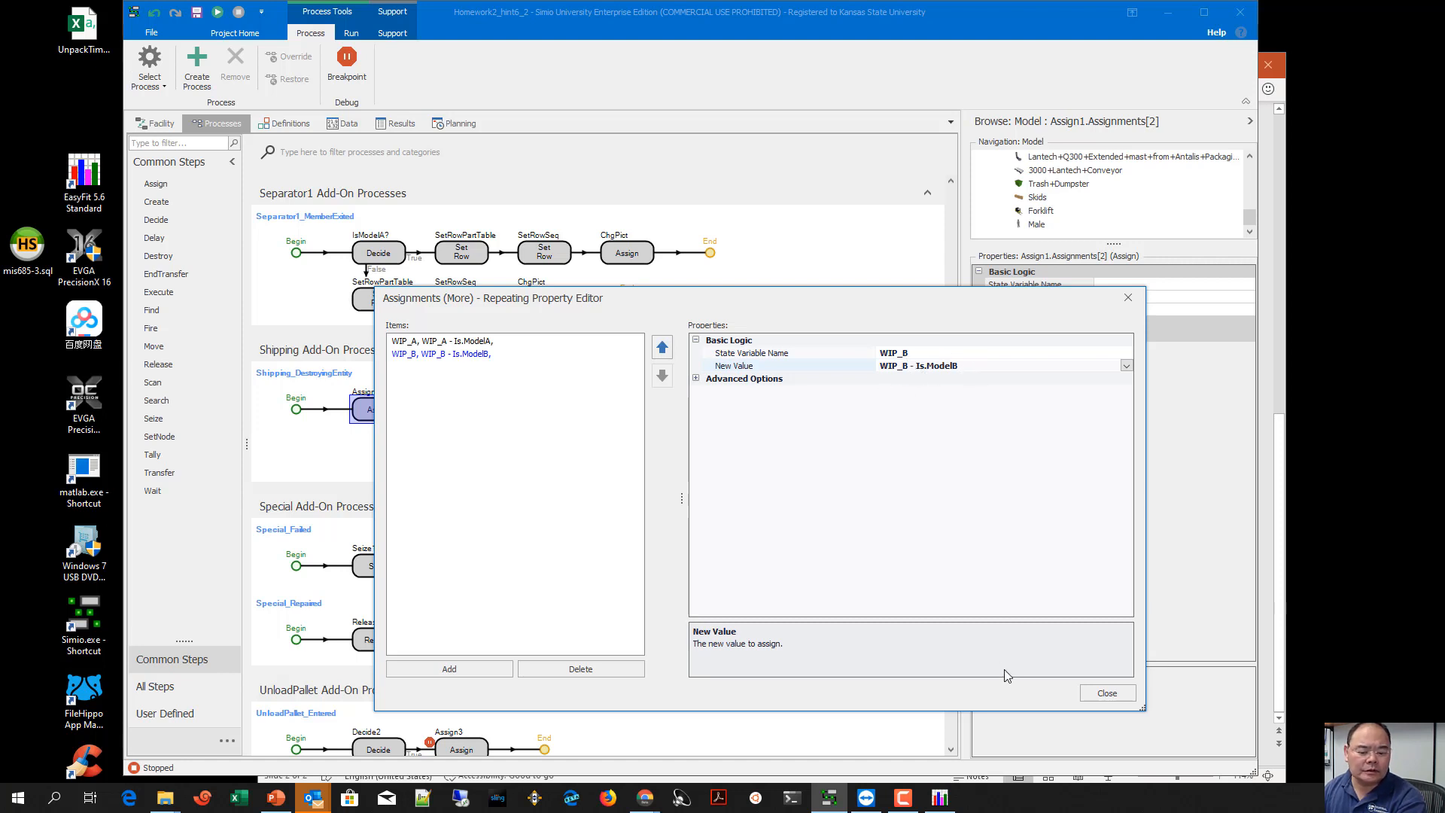
left_click(1100, 699)
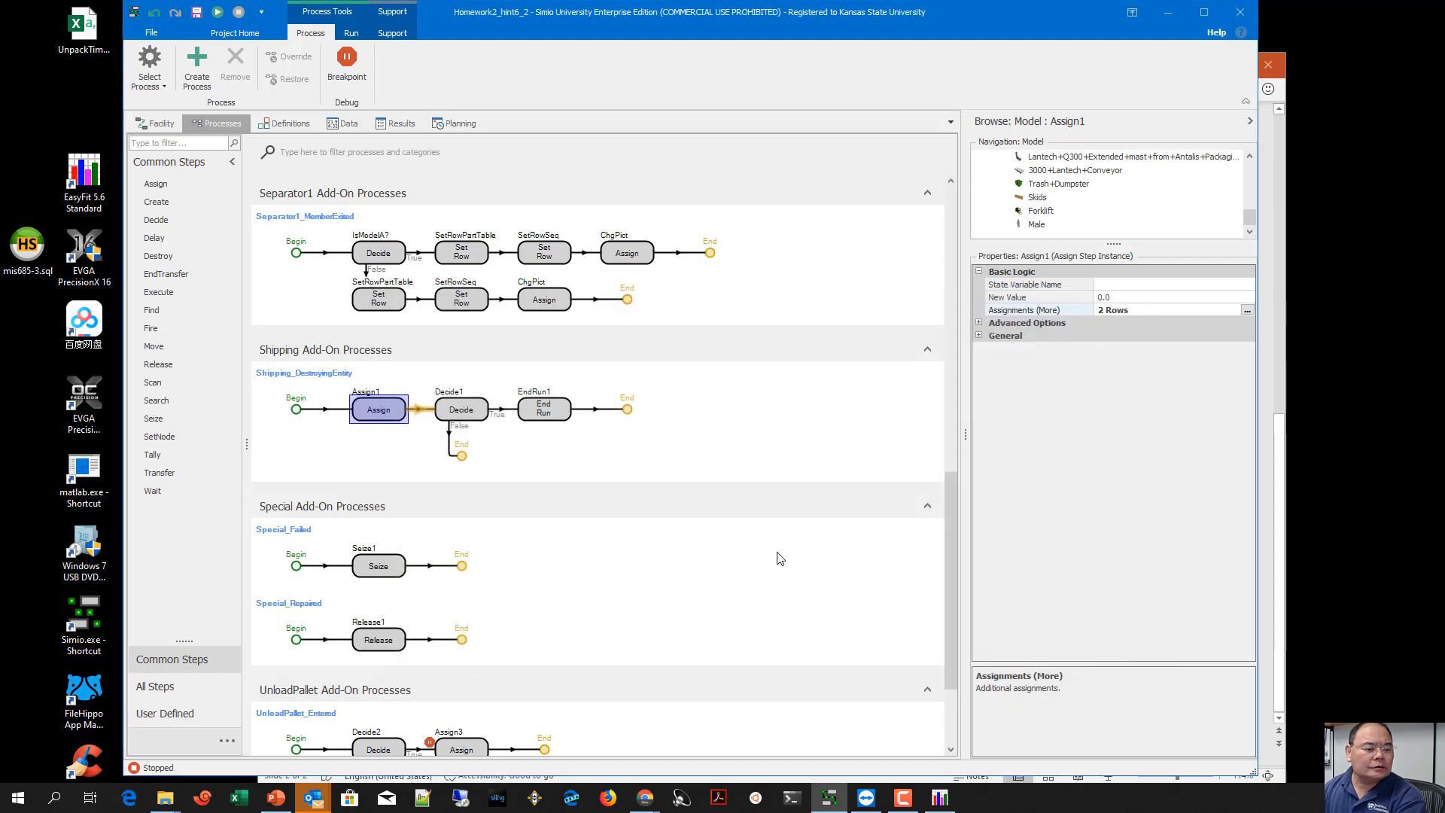
Rename the Assign step in the Shipping_DestroyingEntity process to UpdateWIPs
left_click(380, 415)
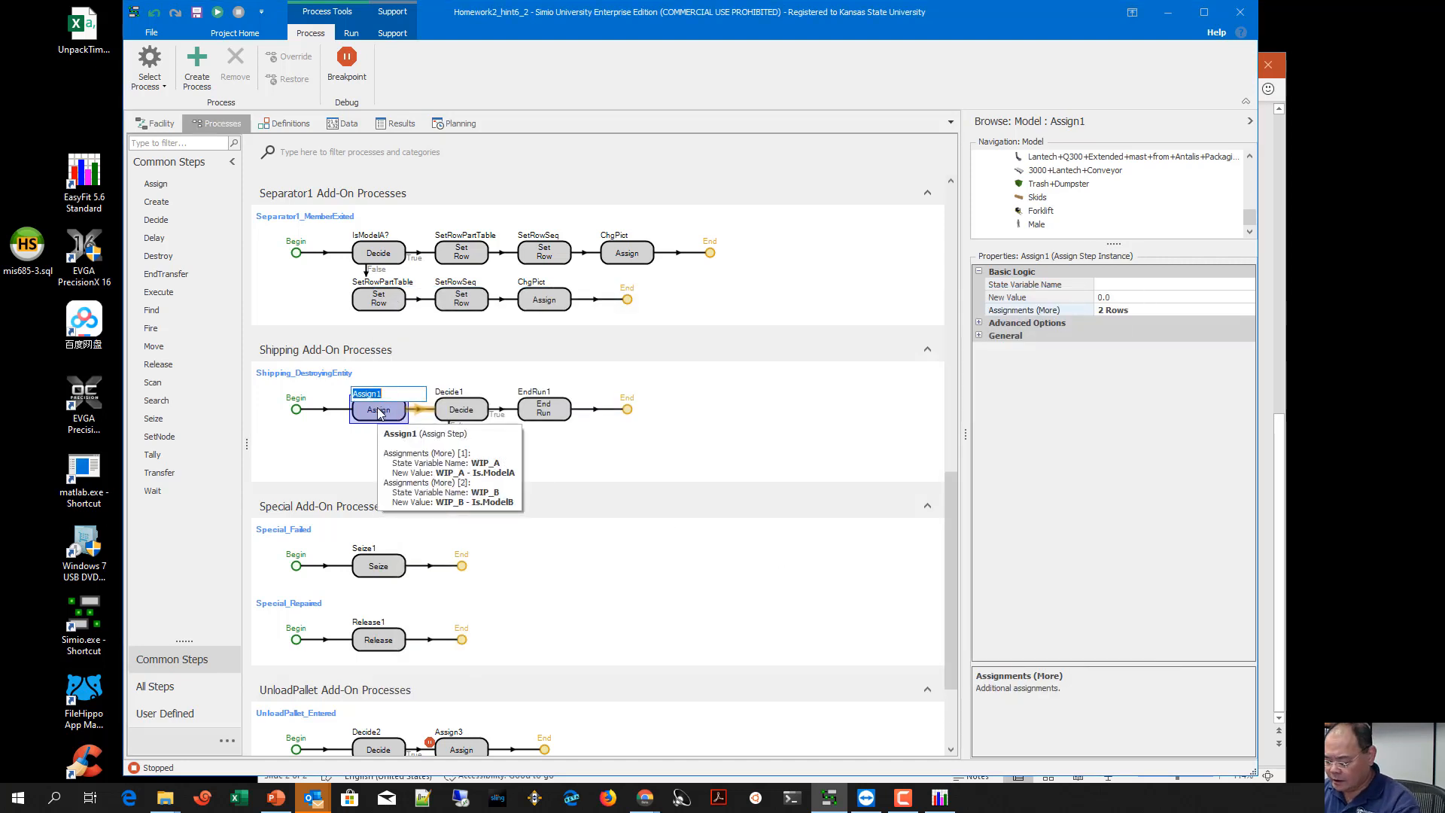
type("UpdateWI")
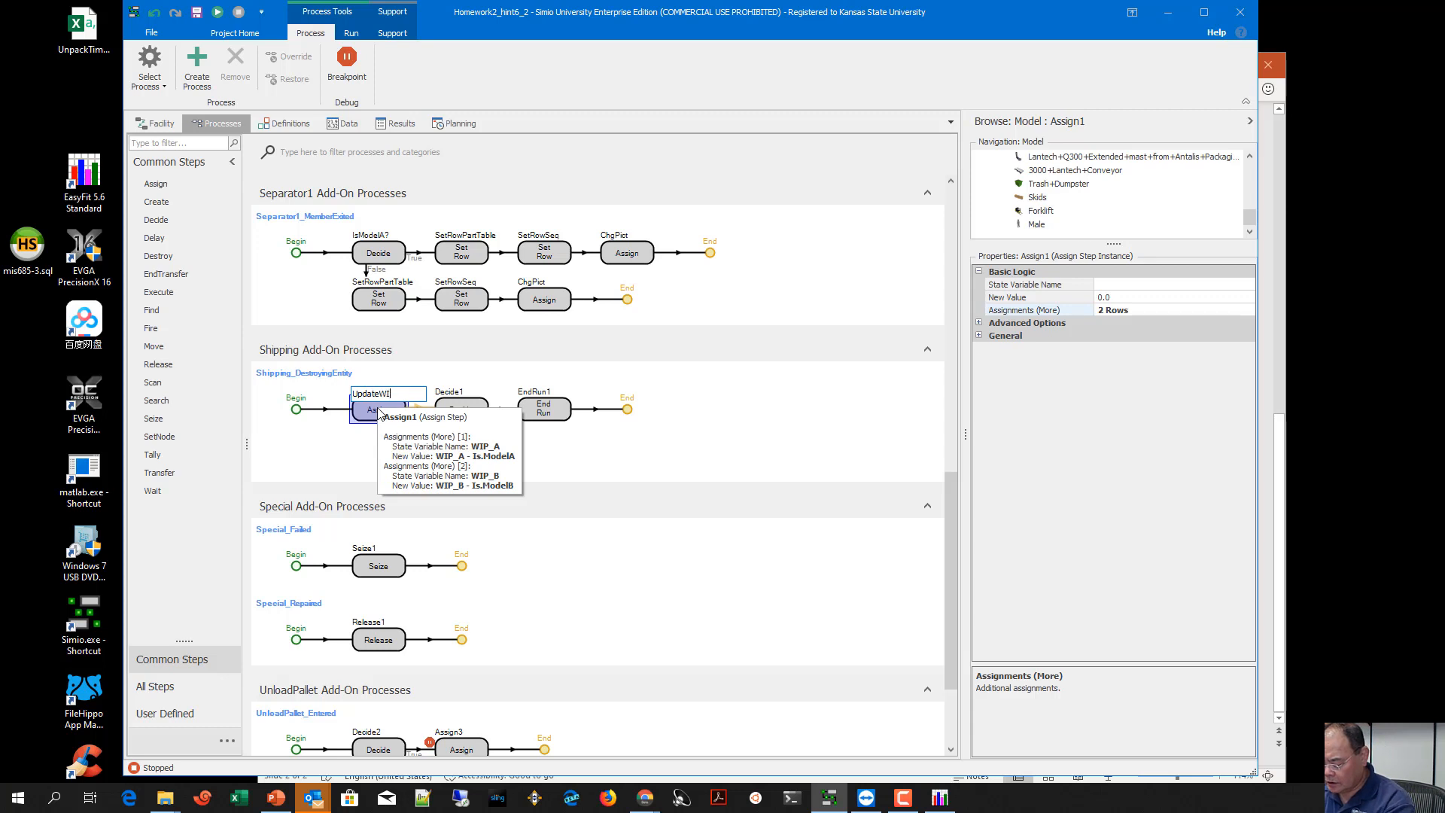
type("Ps")
key("Return")
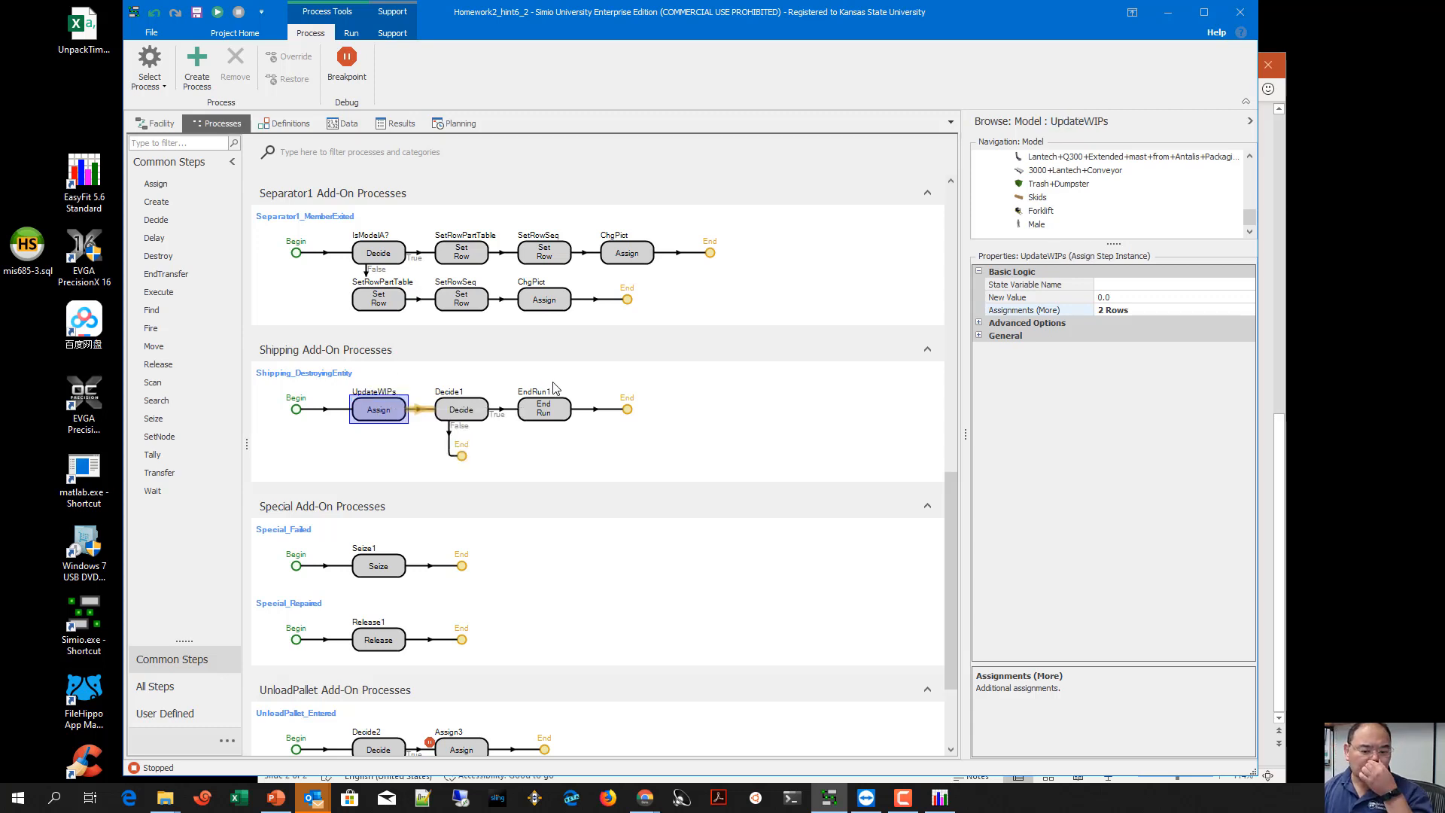
Draw a status label in the Facility view on the empty area below RecycleNode and the yellow zone
left_click(173, 125)
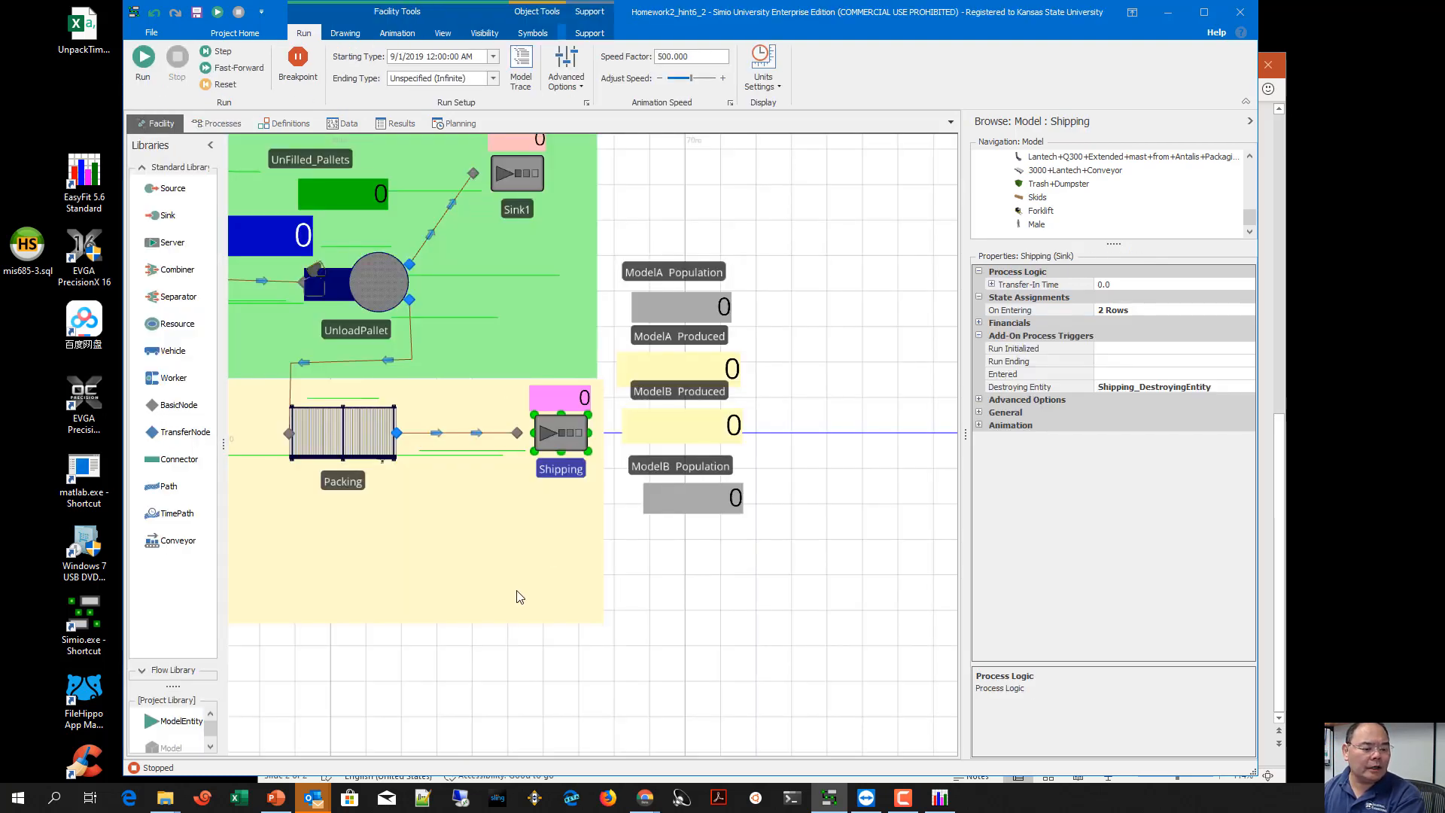
scroll(518, 596, "down", 3)
left_click_drag(352, 623, 863, 625)
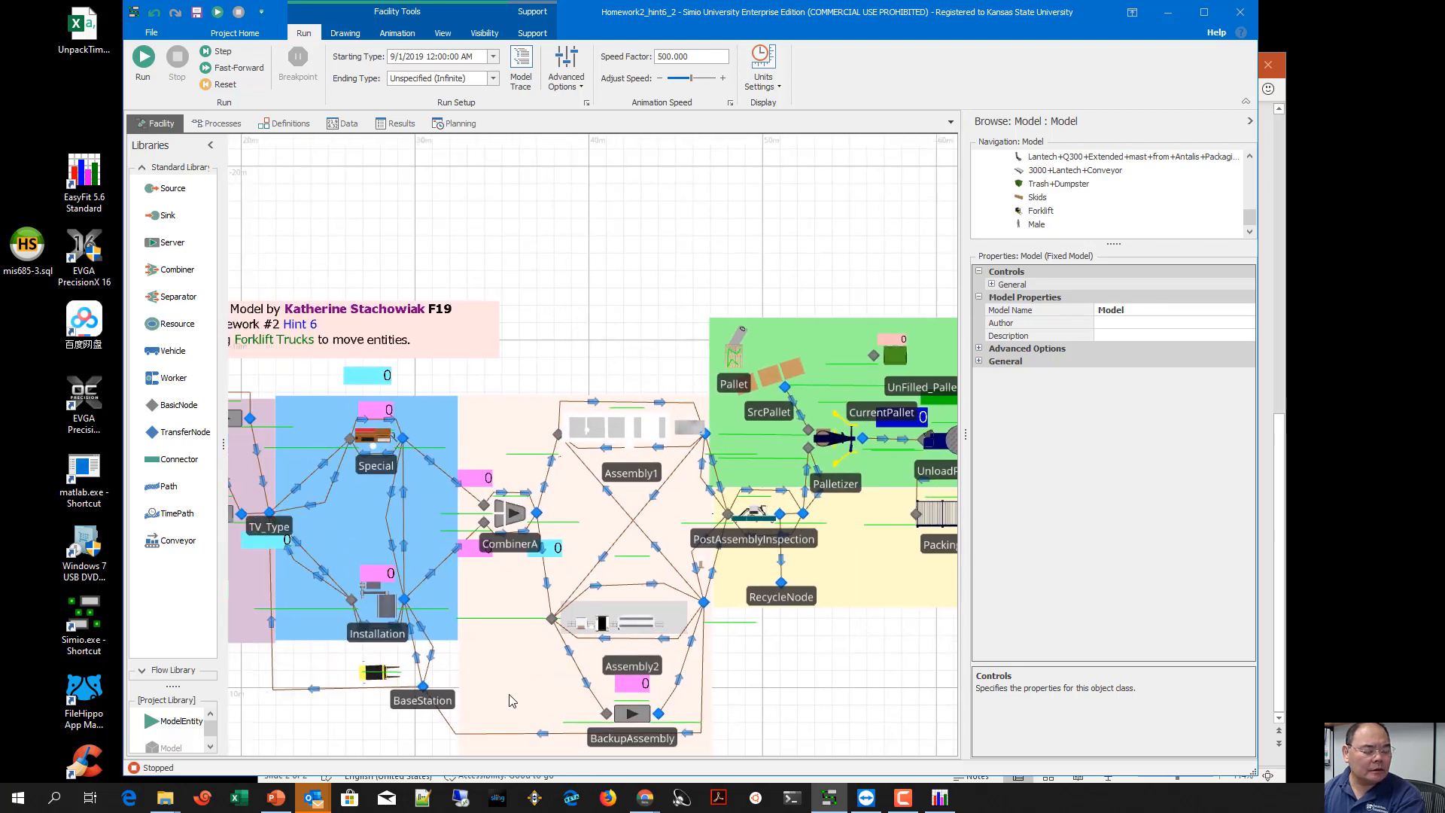
left_click_drag(779, 665, 546, 513)
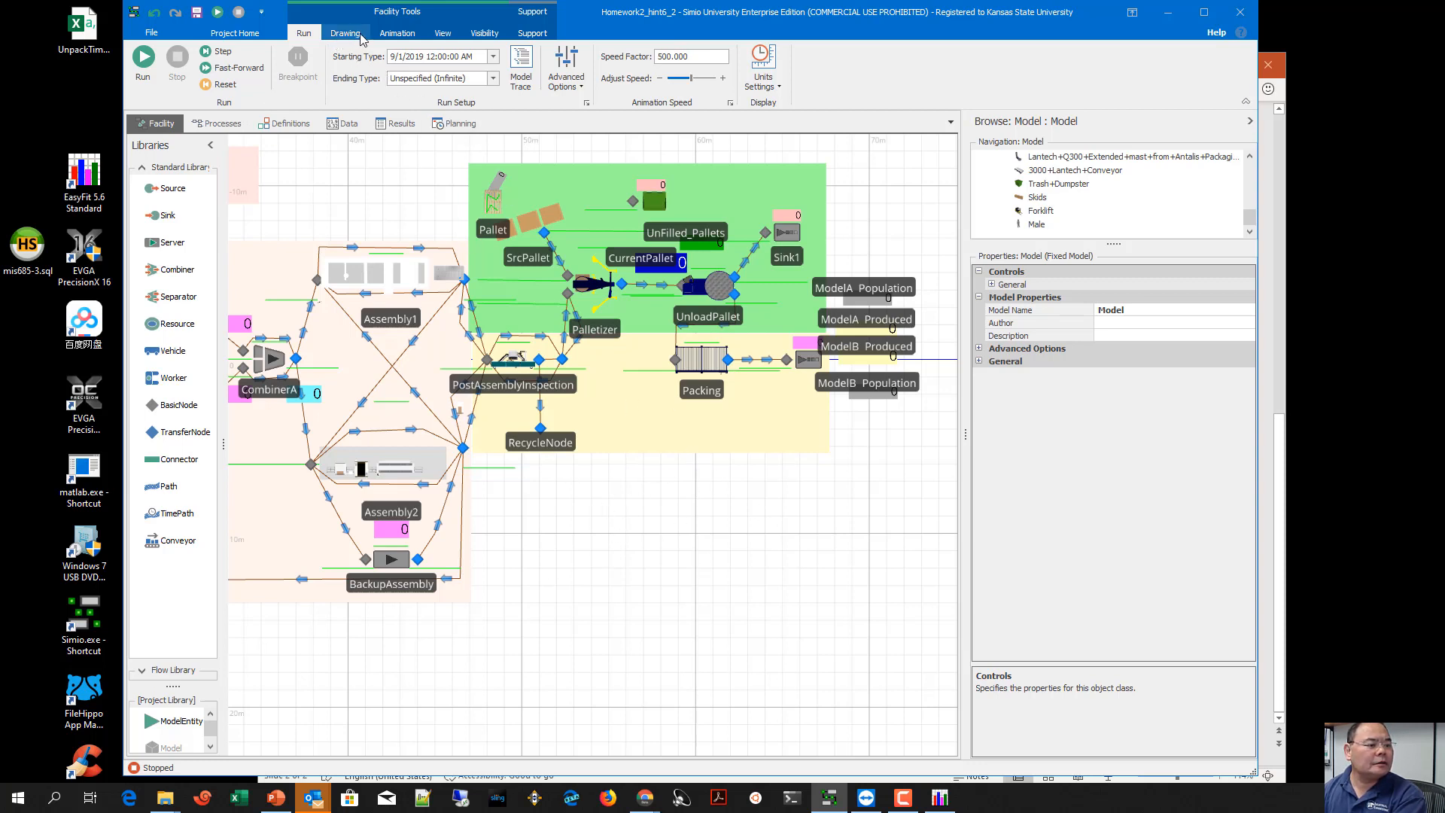
left_click(387, 36)
left_click(193, 68)
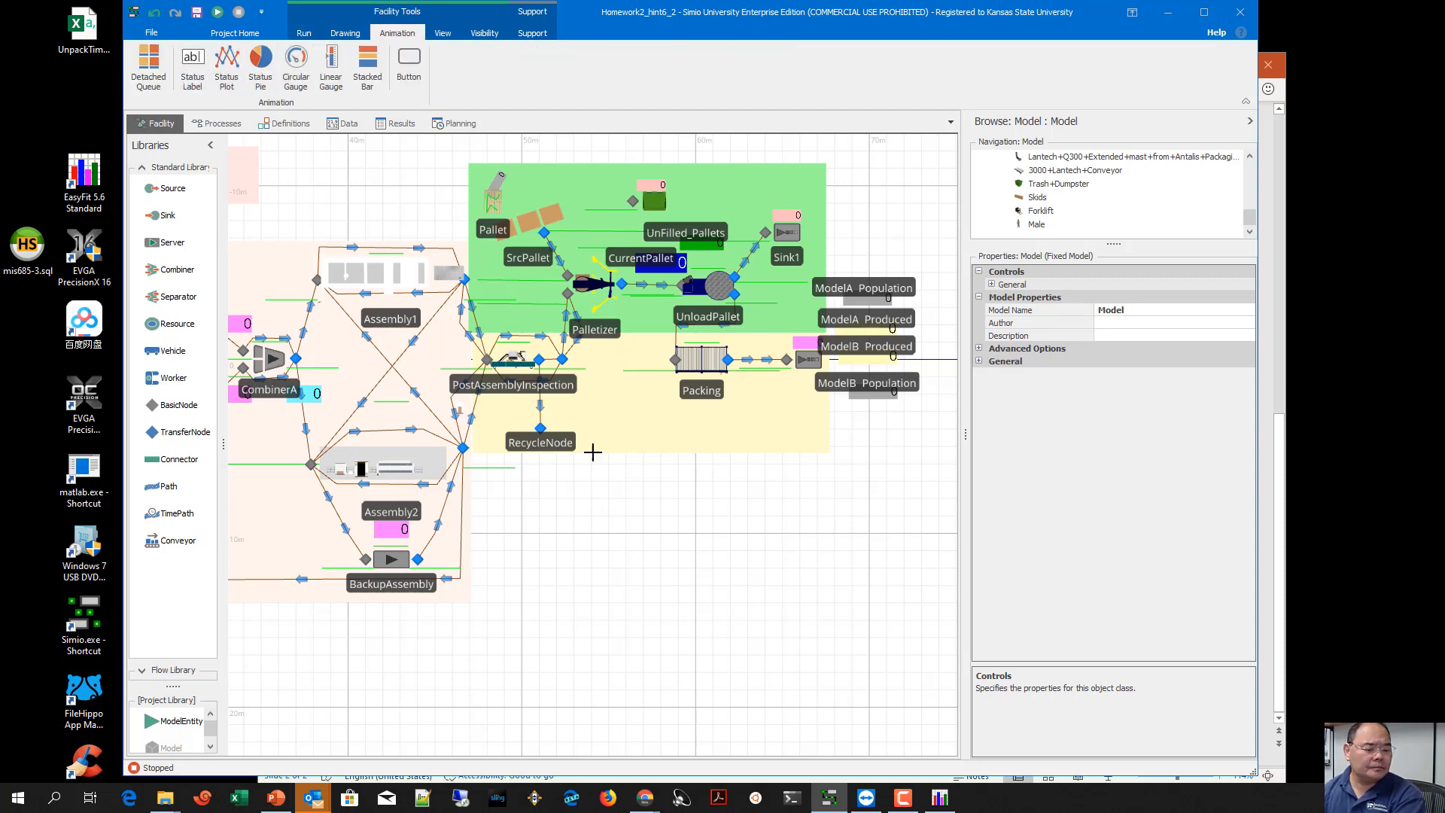
left_click_drag(567, 492, 675, 526)
Set the new status label's expression to WIP_A
left_click(1140, 323)
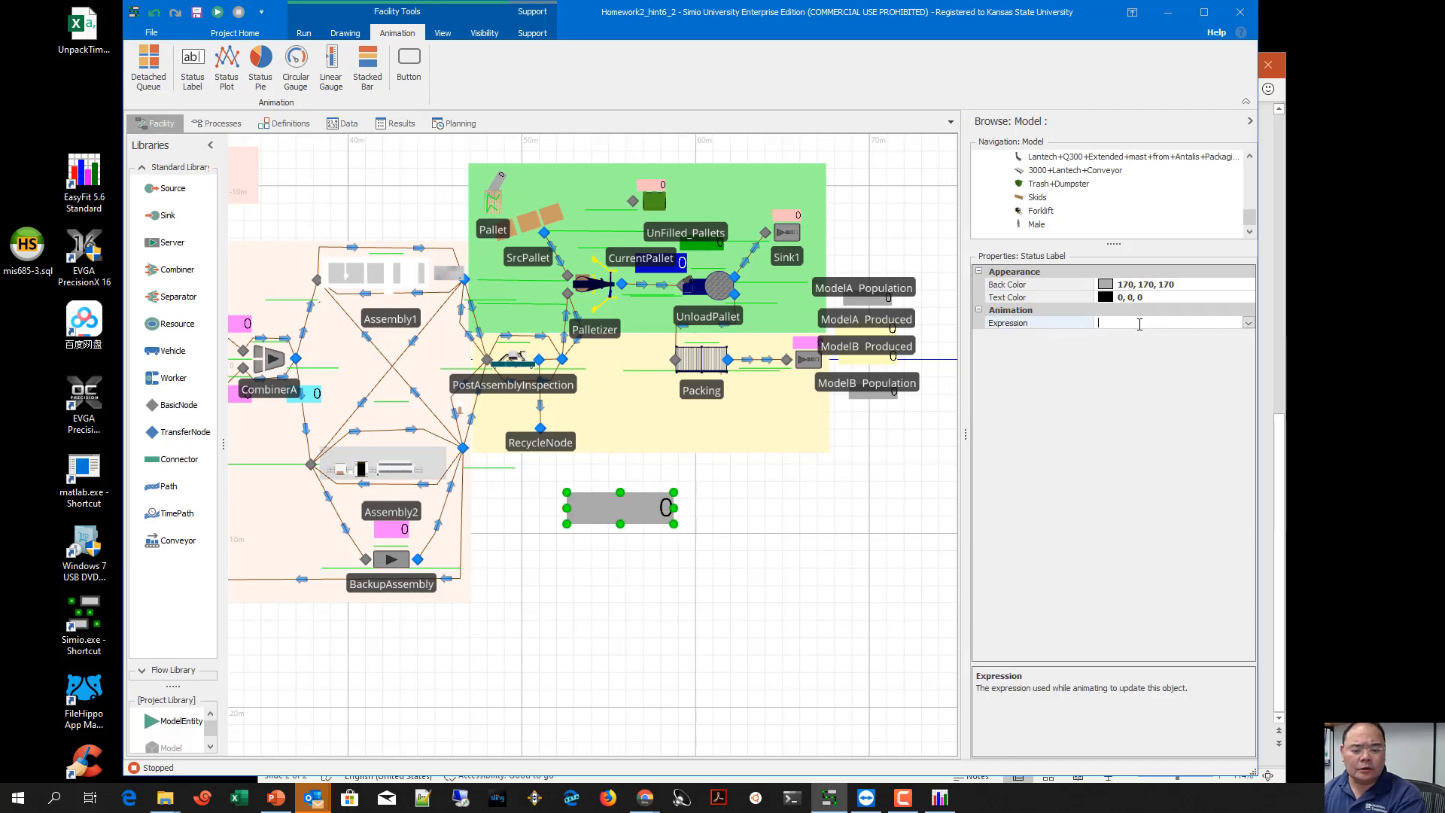
type("WIP")
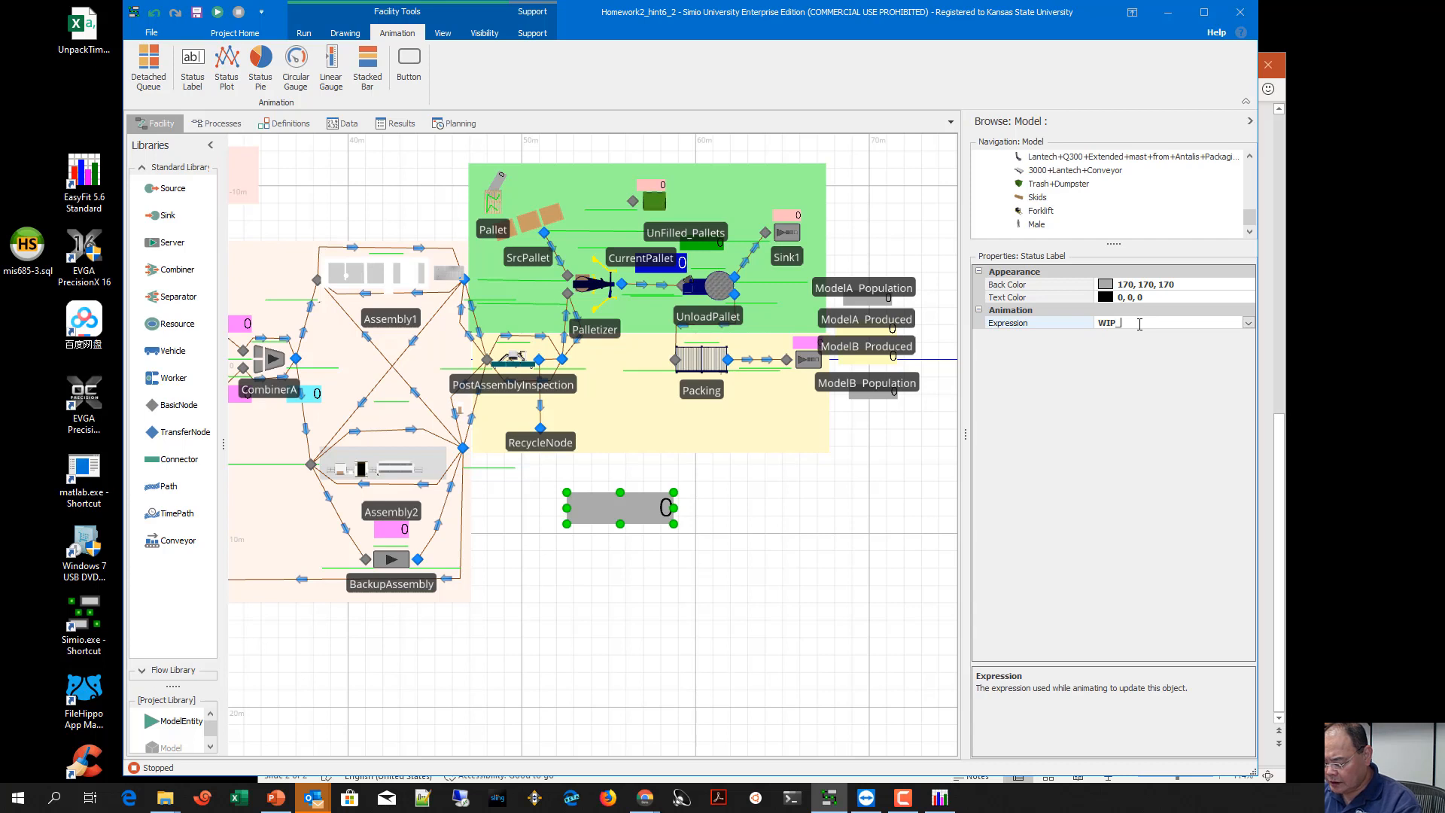
type("_A")
key("Return")
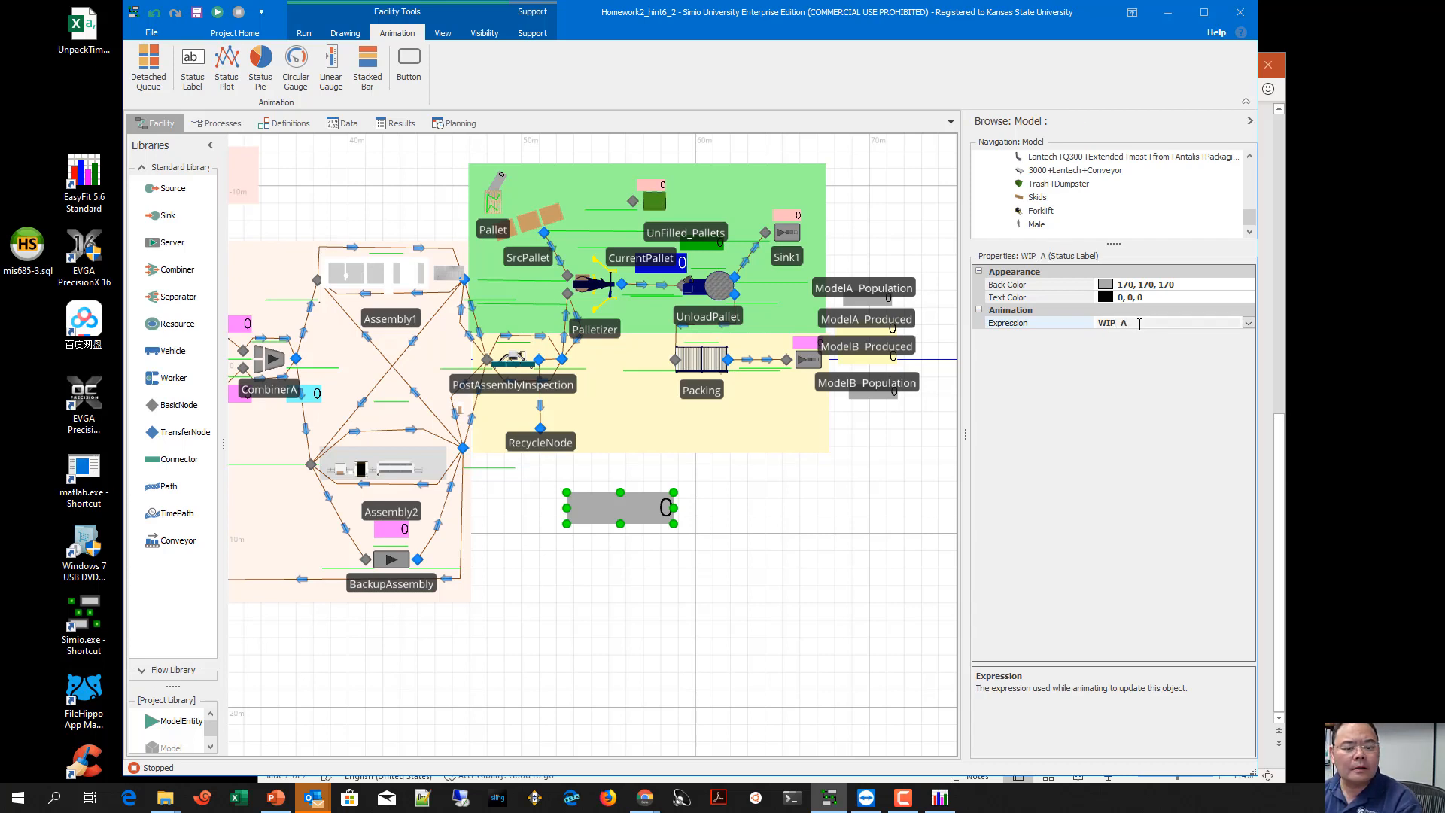
Duplicate the WIP_A status label directly beneath the original and open the copy's expression for editing
key("ctrl+c")
key("ctrl+v")
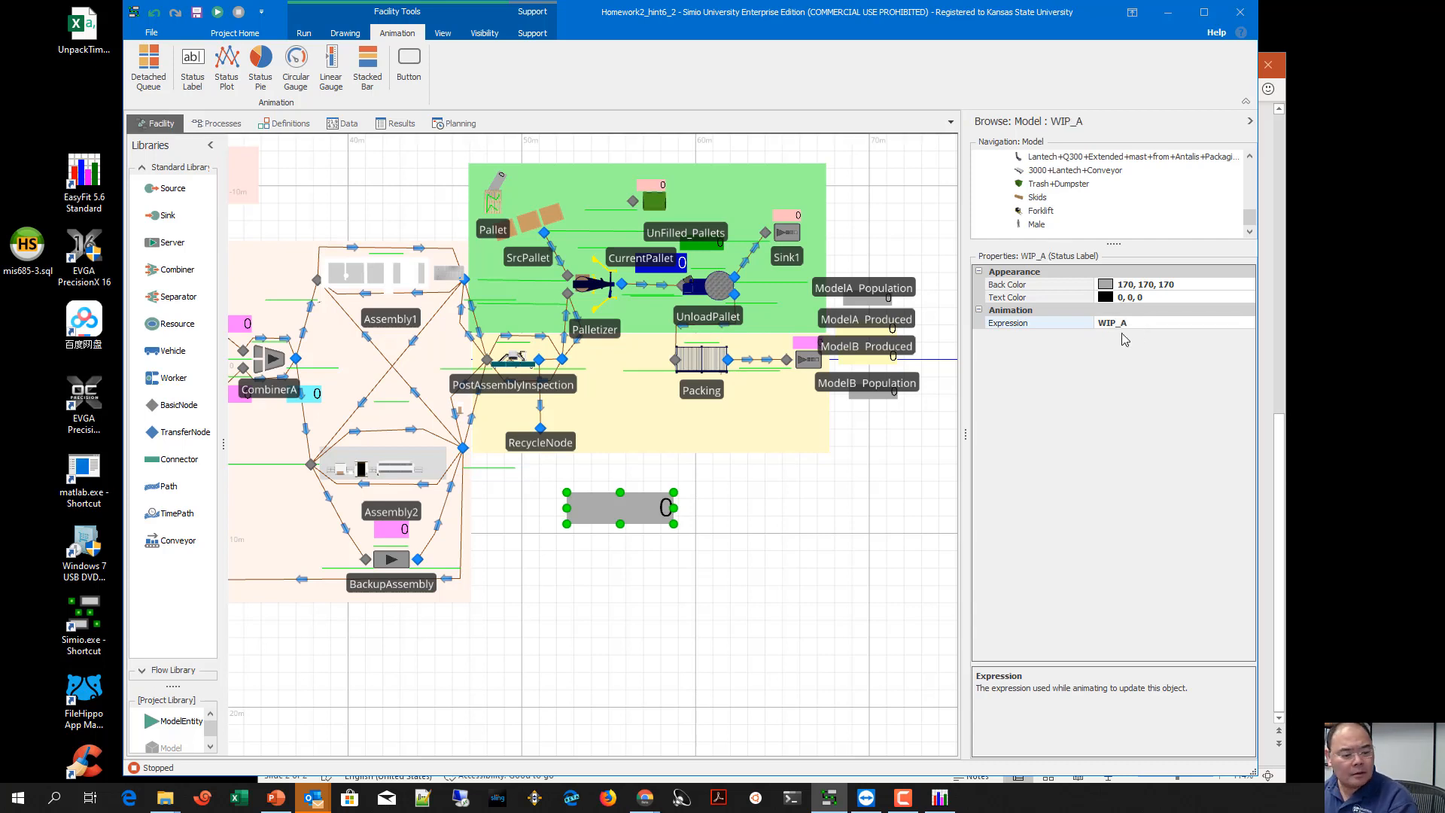
left_click(614, 548)
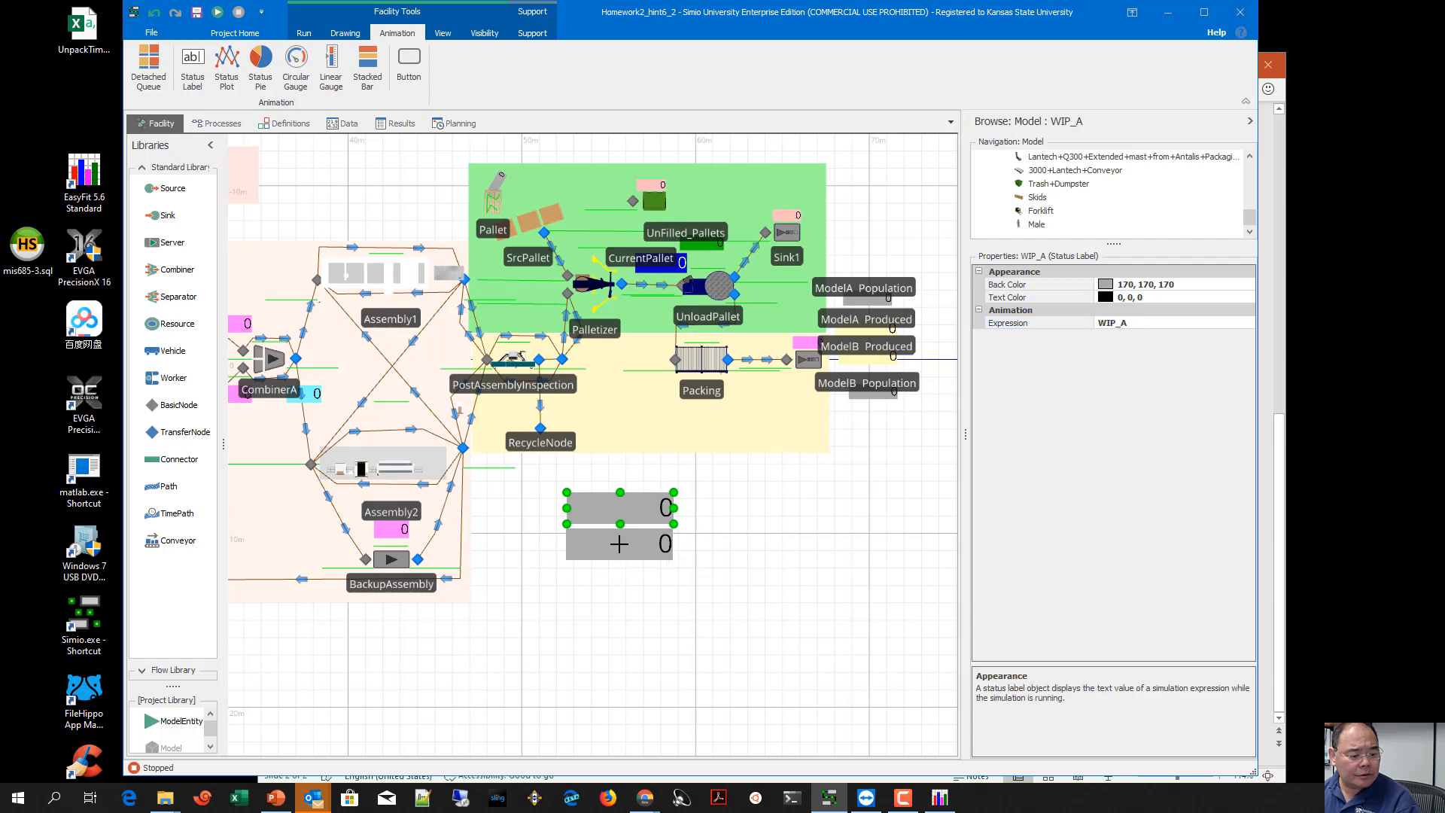
left_click(1142, 324)
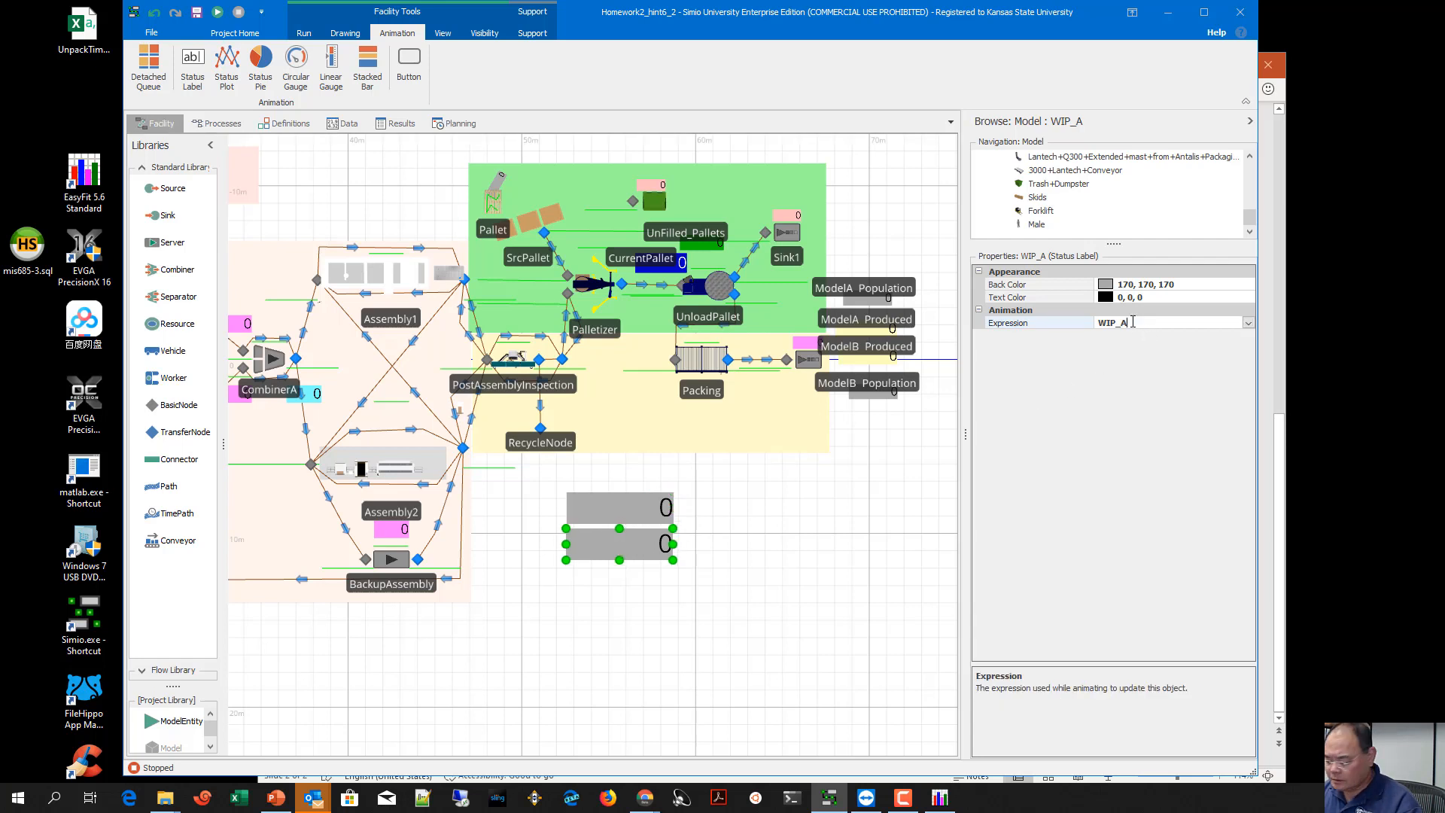
Set the expression of the lower status label to WIP_B
key("BackSpace")
type("B")
key("Return")
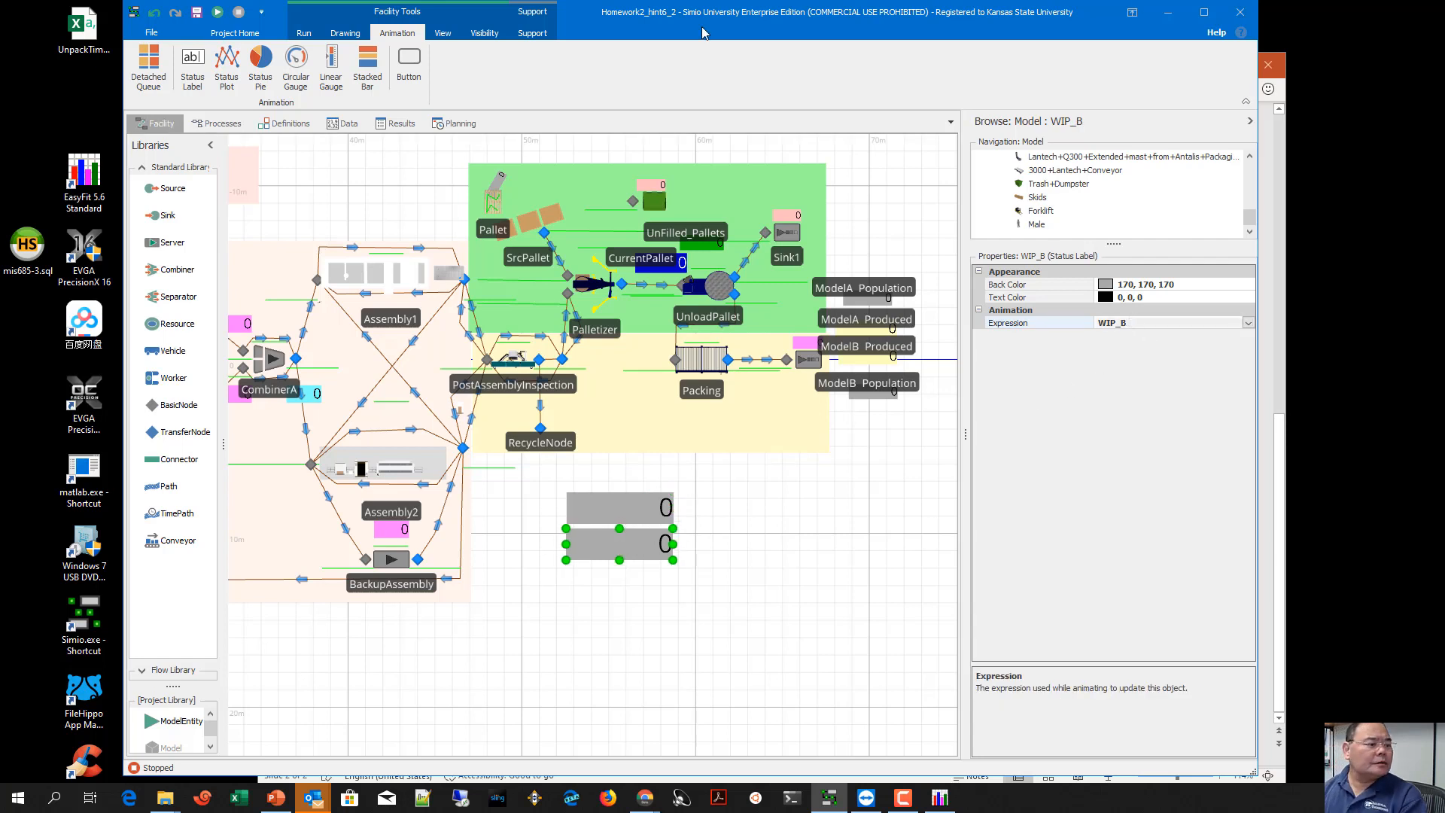
Run the model and set the animation speed factor to 5500
left_click(217, 12)
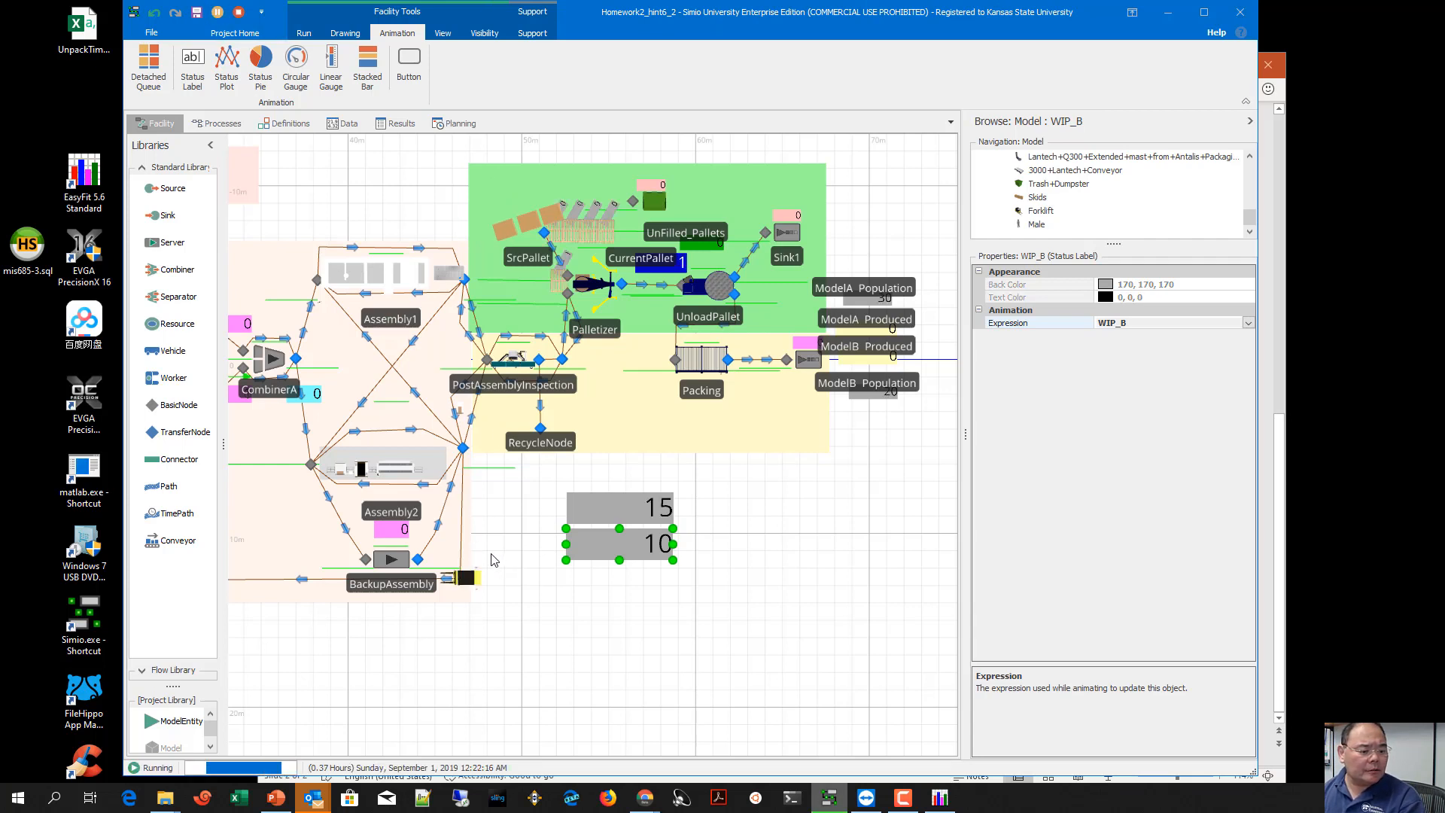
left_click(304, 34)
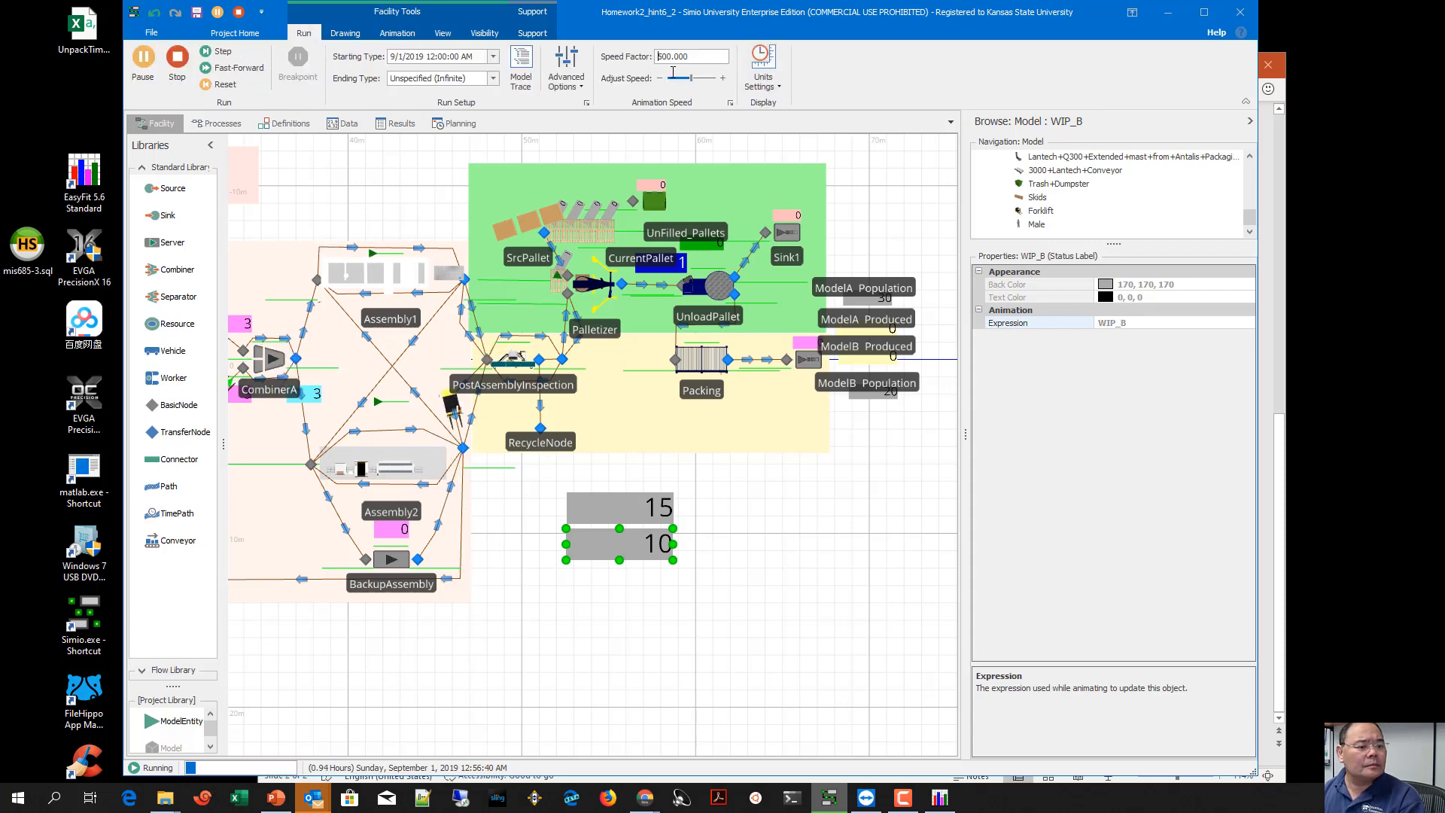
type("1")
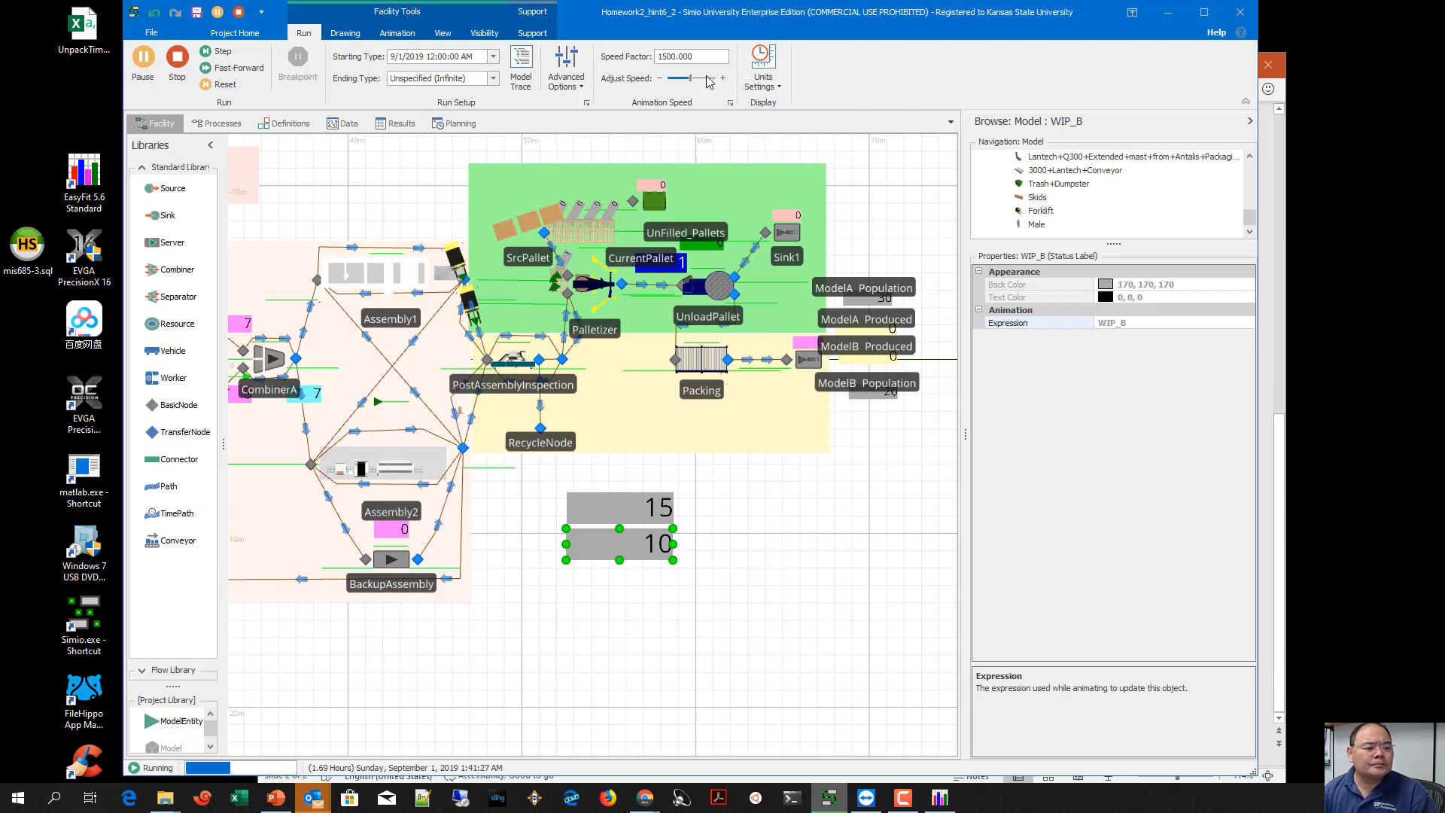
key("BackSpace")
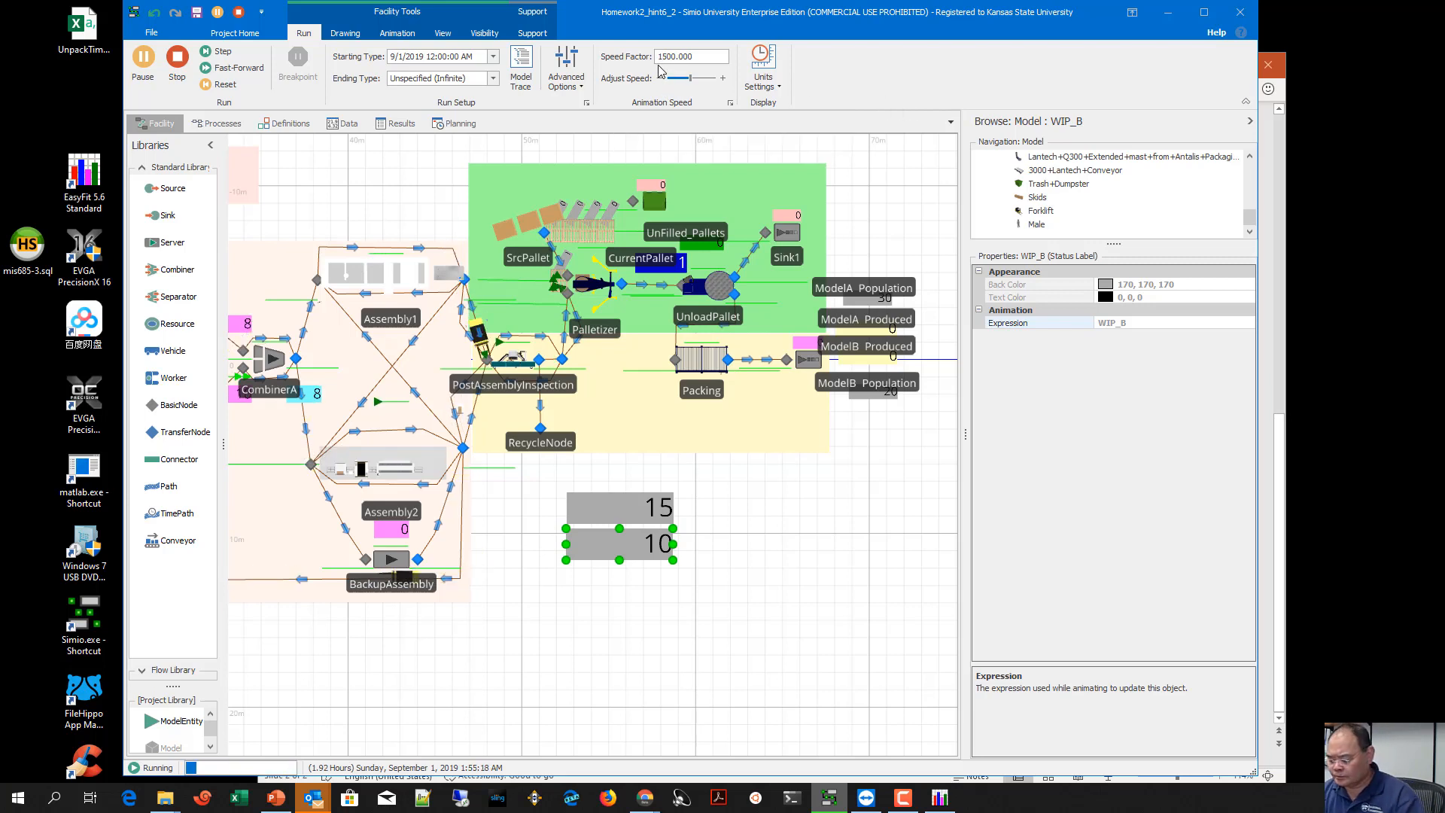
type("5")
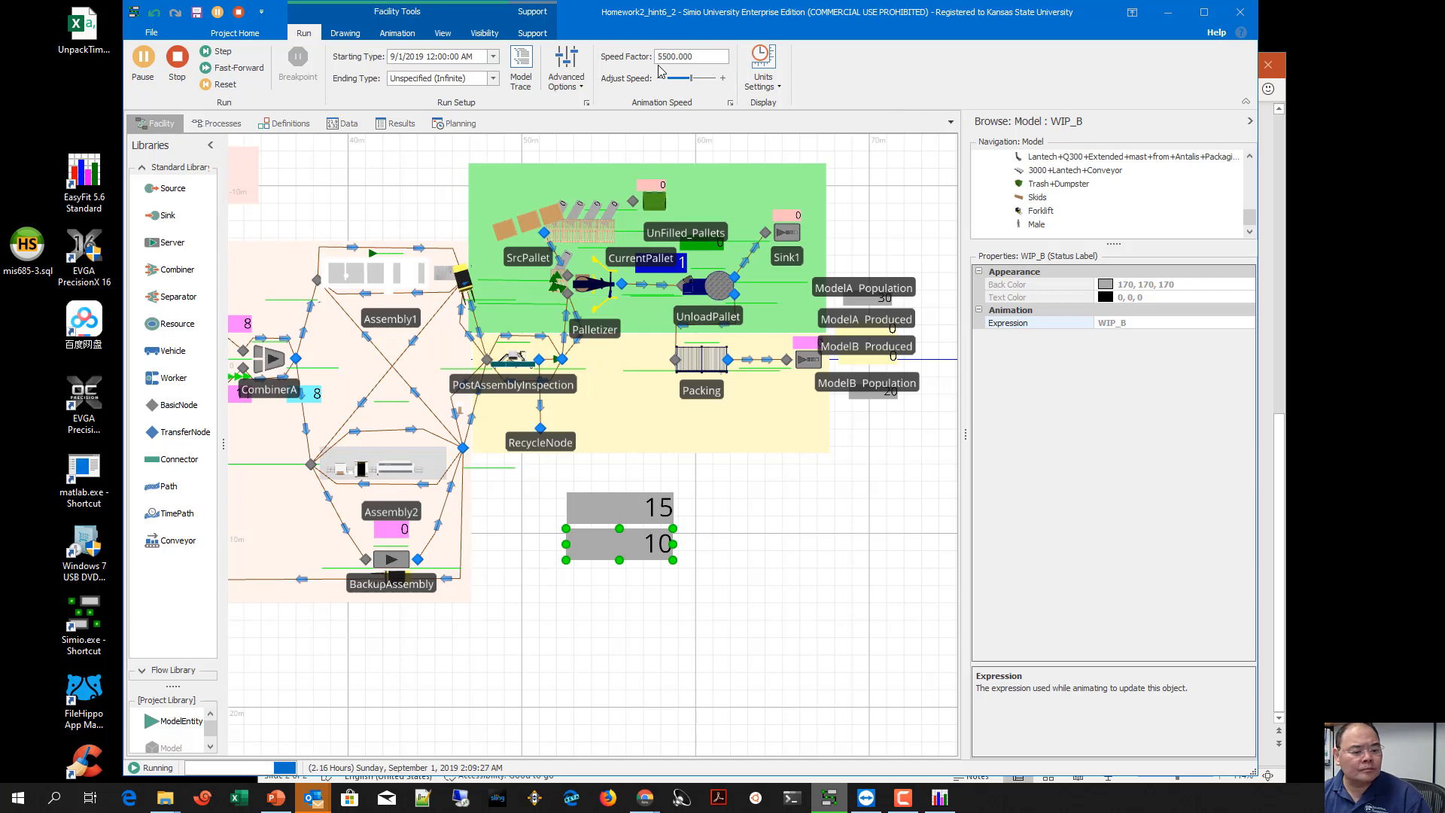
key("Return")
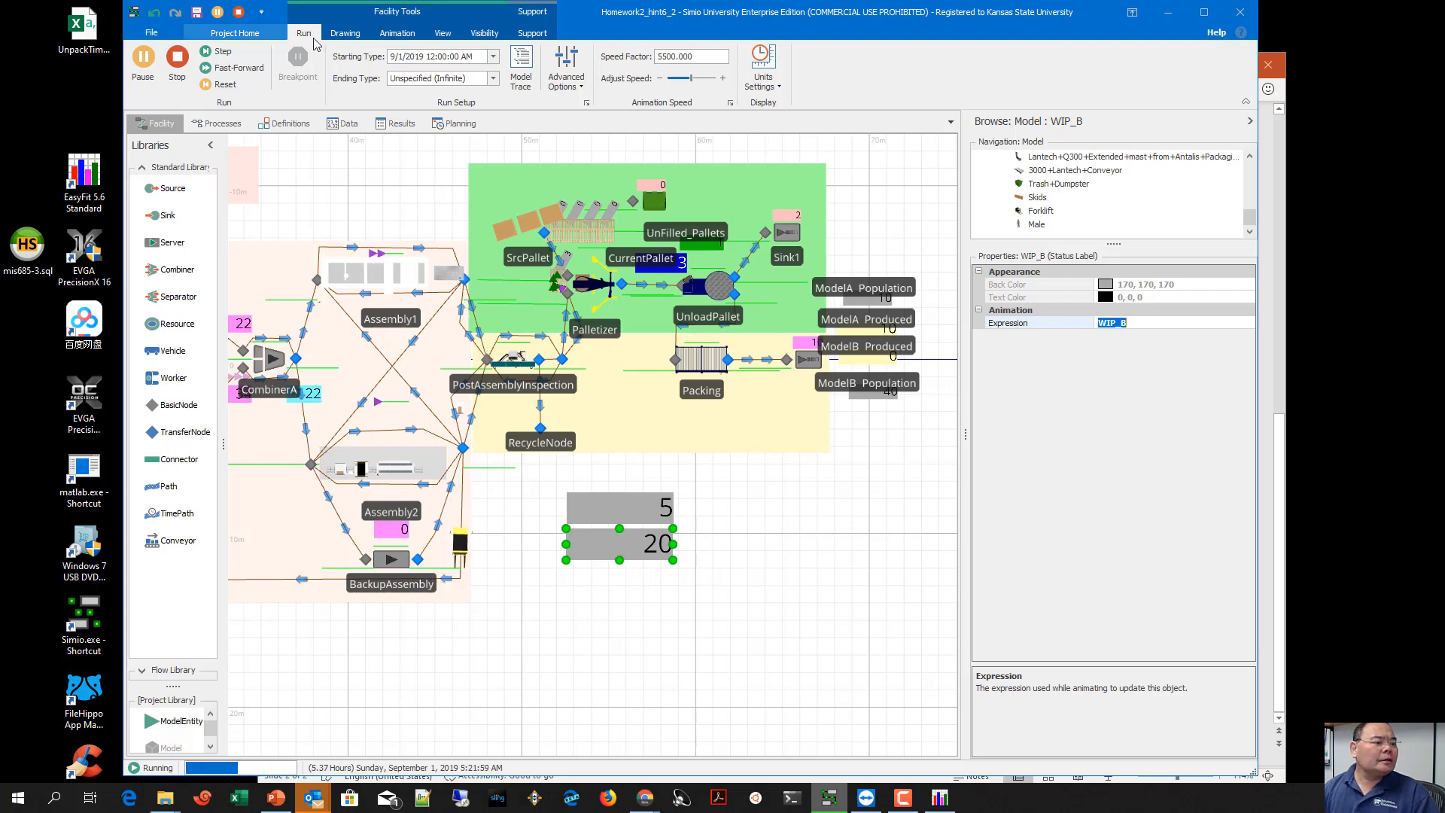
Stop the run and draw a status plot in the empty area just below the two WIP status labels
left_click(388, 34)
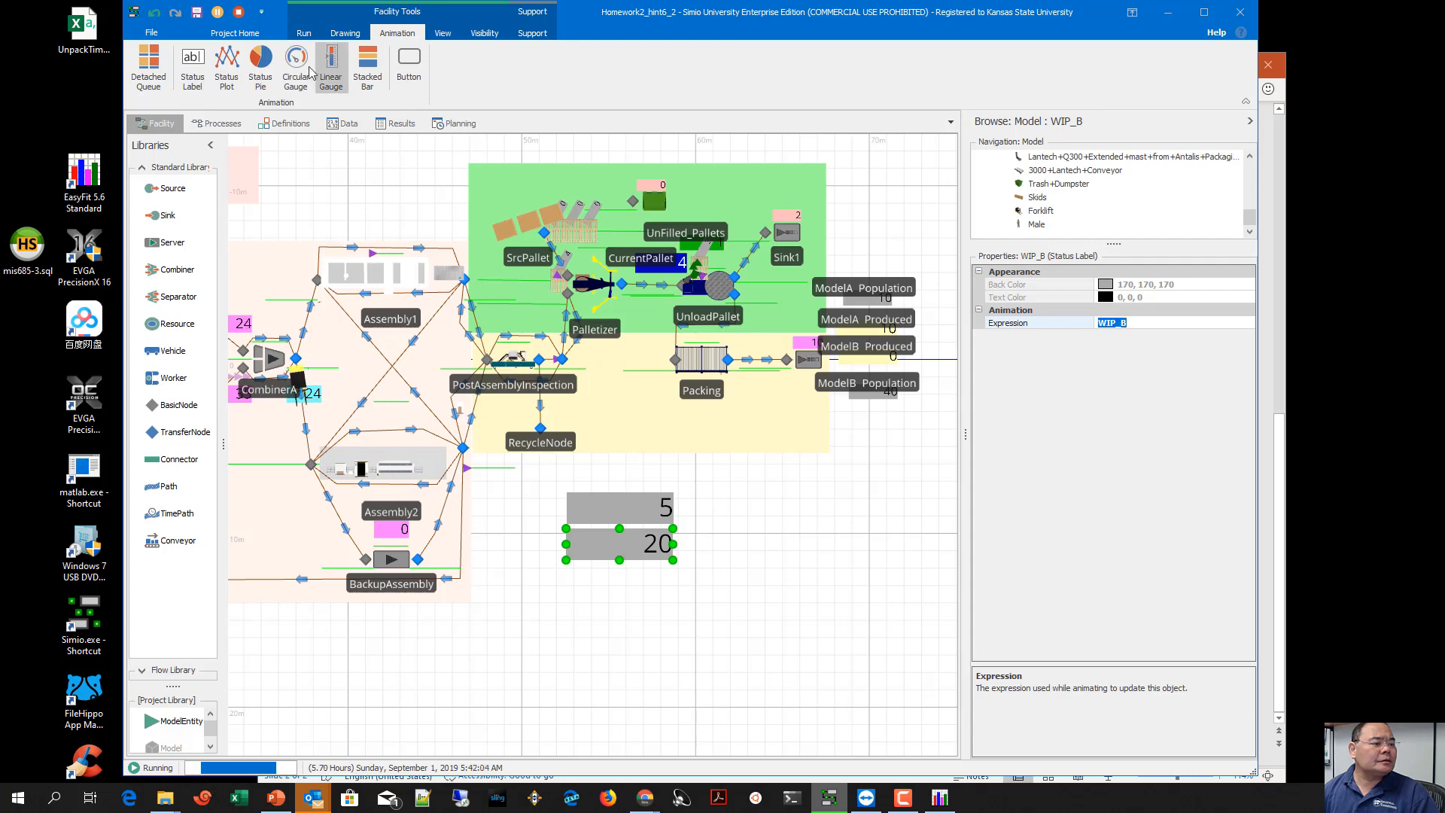
left_click(225, 83)
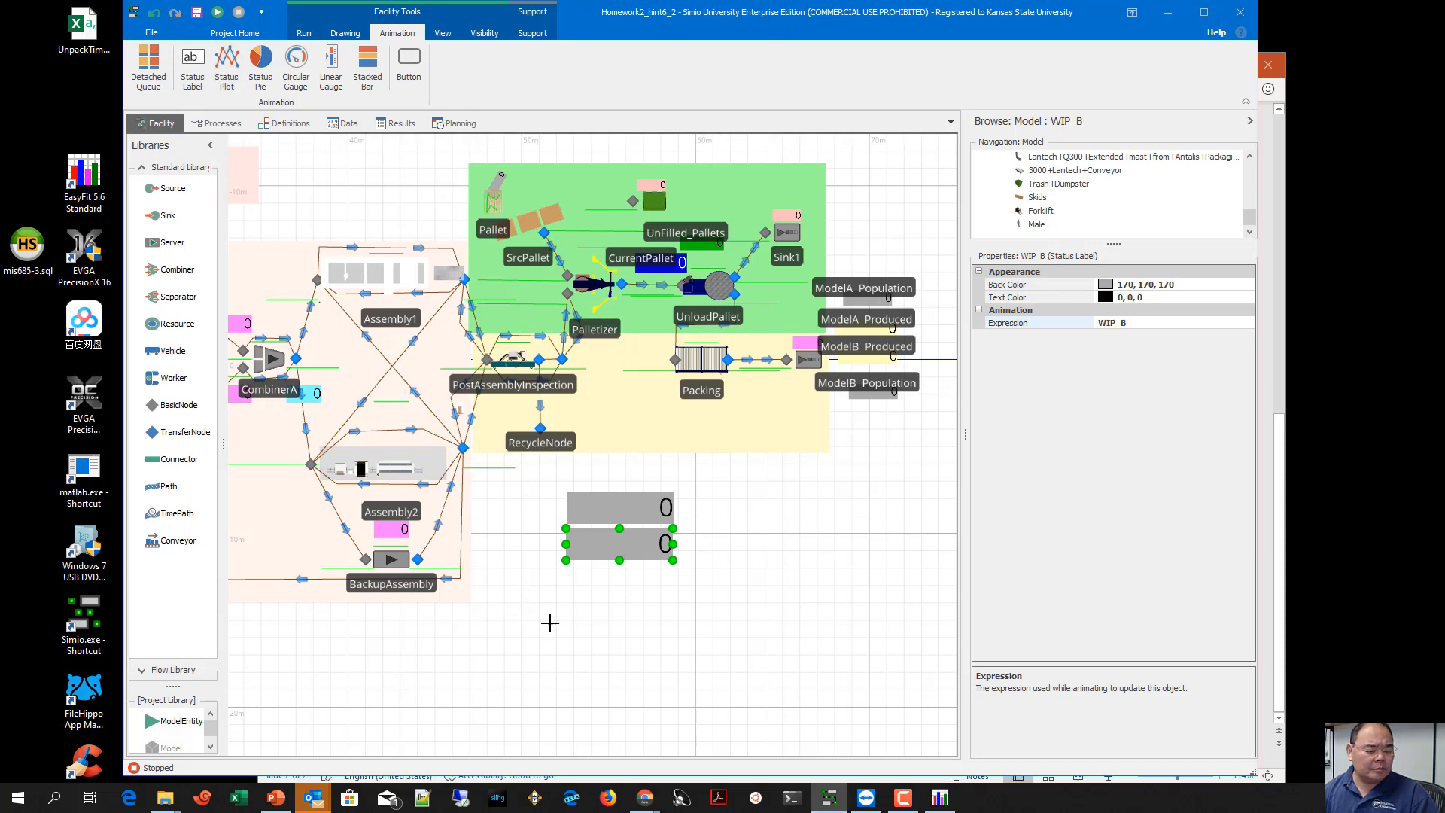
left_click_drag(515, 577, 842, 741)
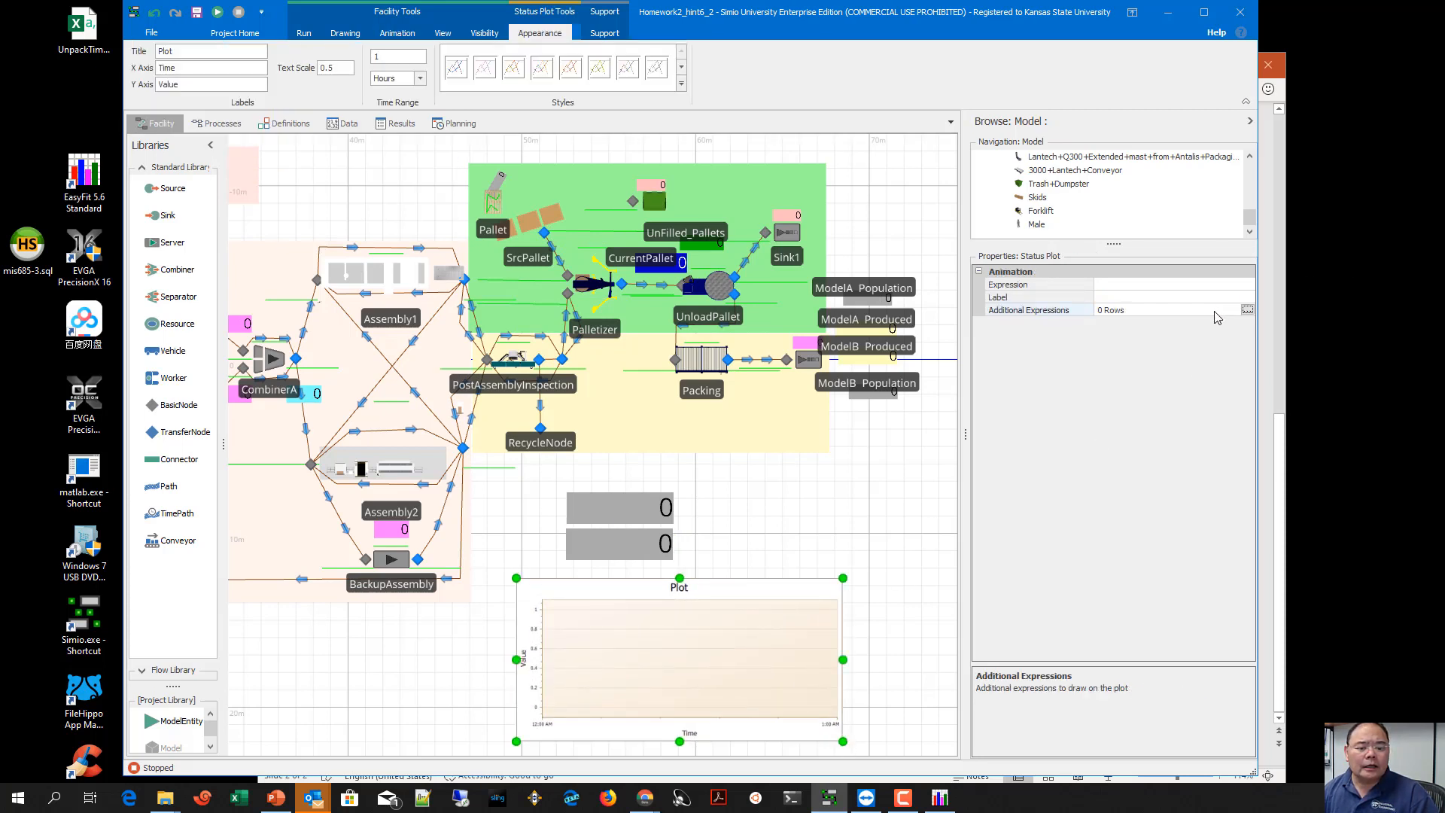
Add a line to the status plot's additional expressions with expression WIP_A and label WIPA
left_click(1249, 310)
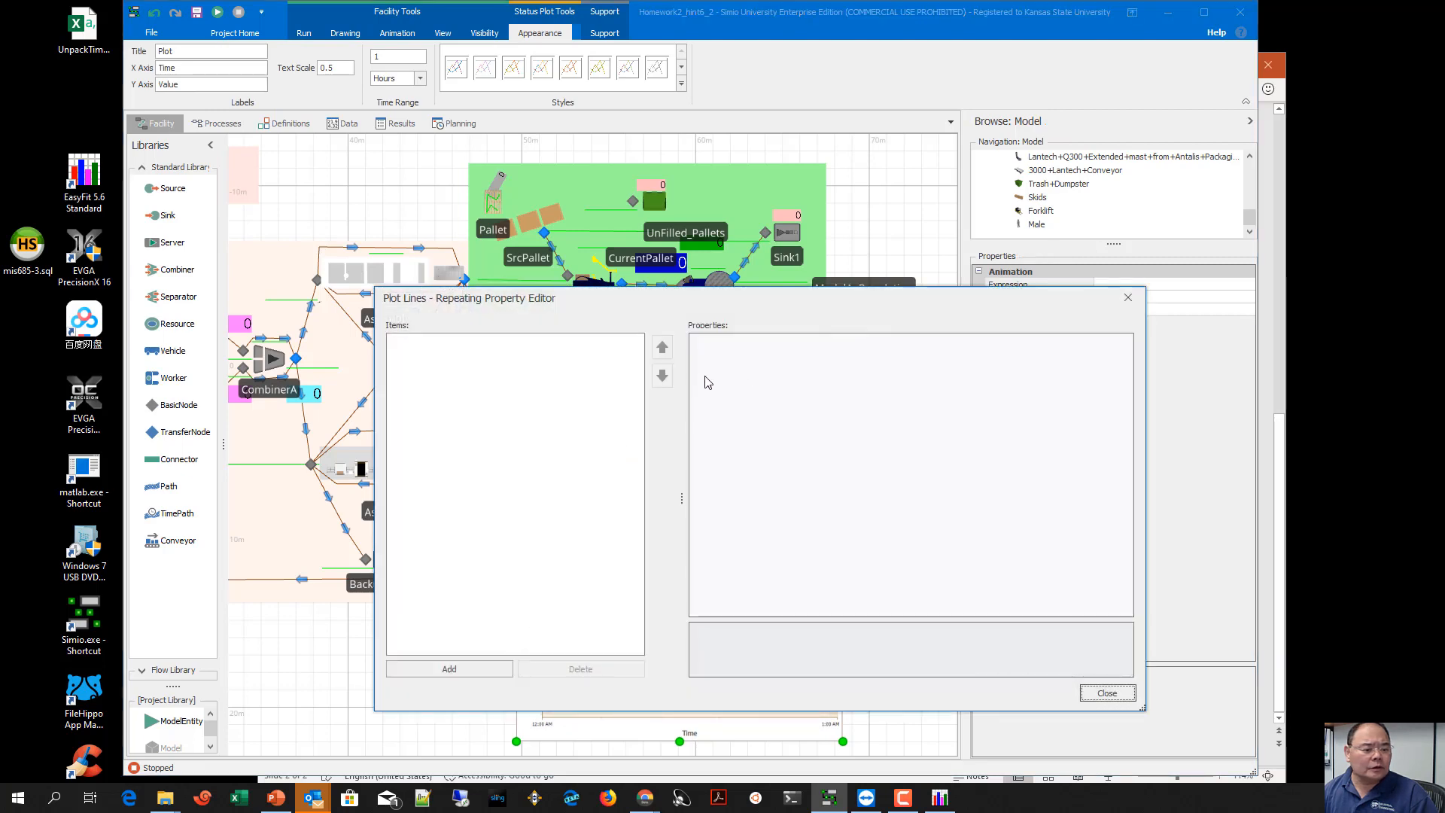
left_click(468, 668)
left_click(808, 355)
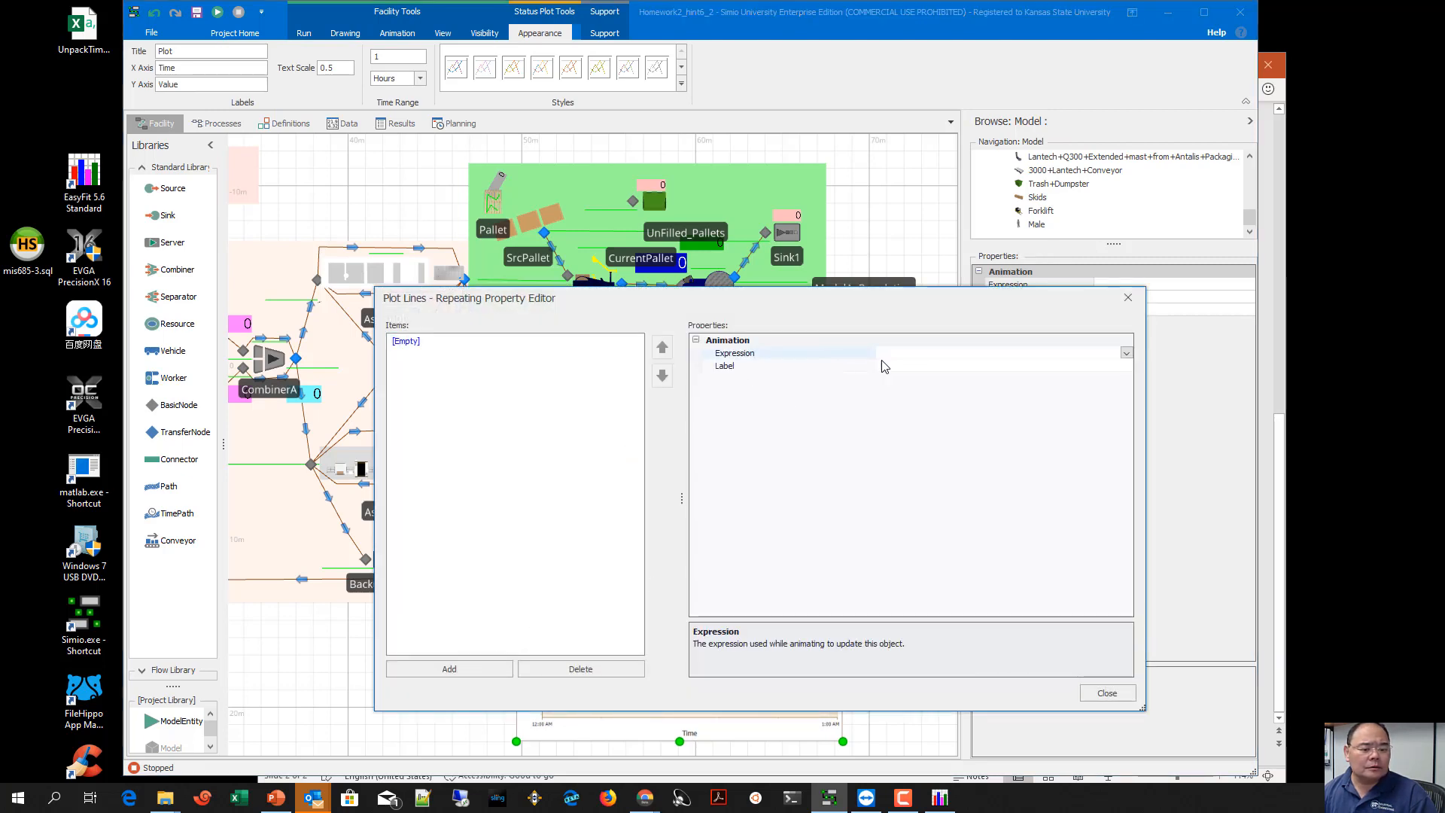
left_click(1126, 353)
type("WI")
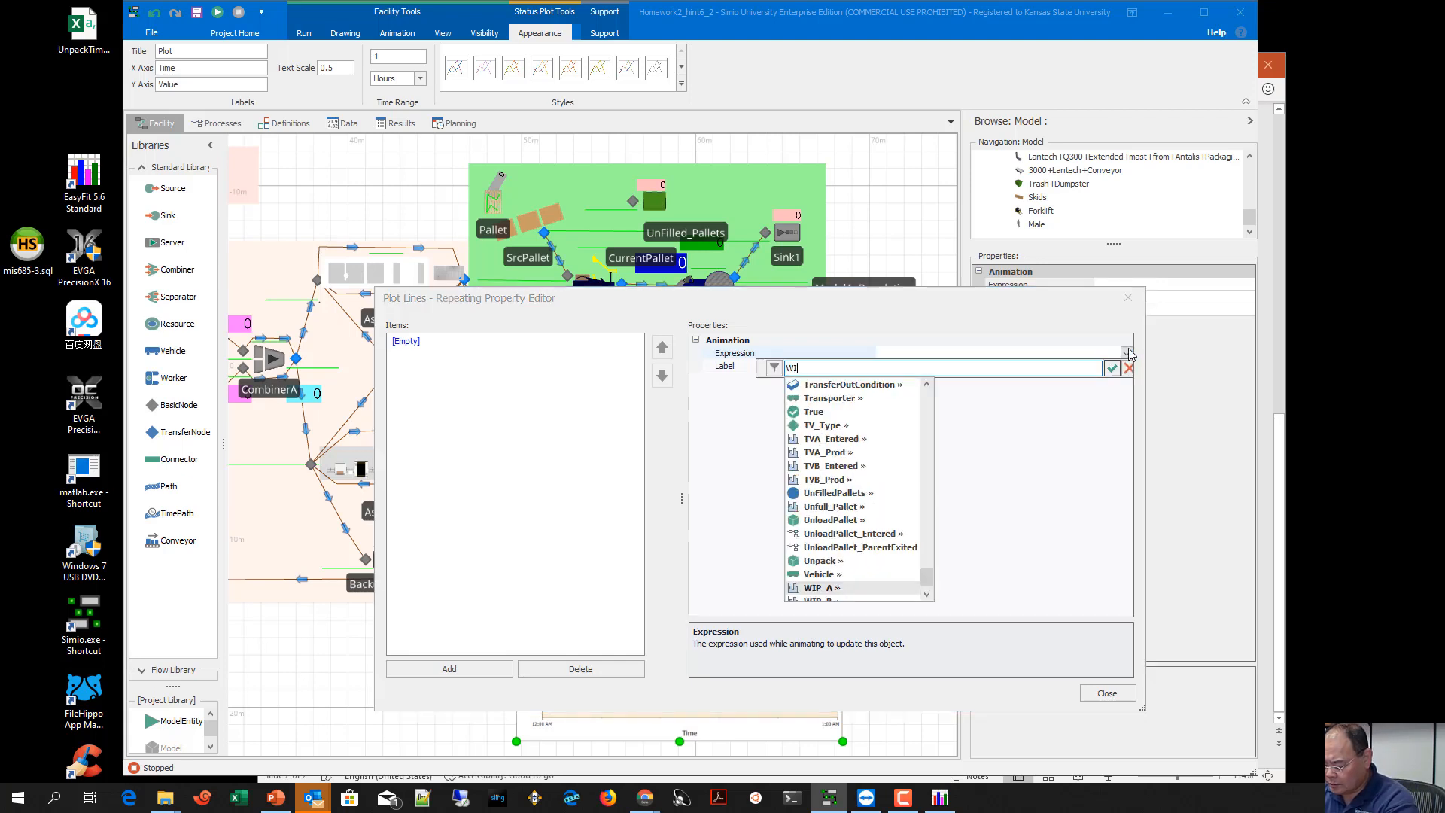
type("P_A")
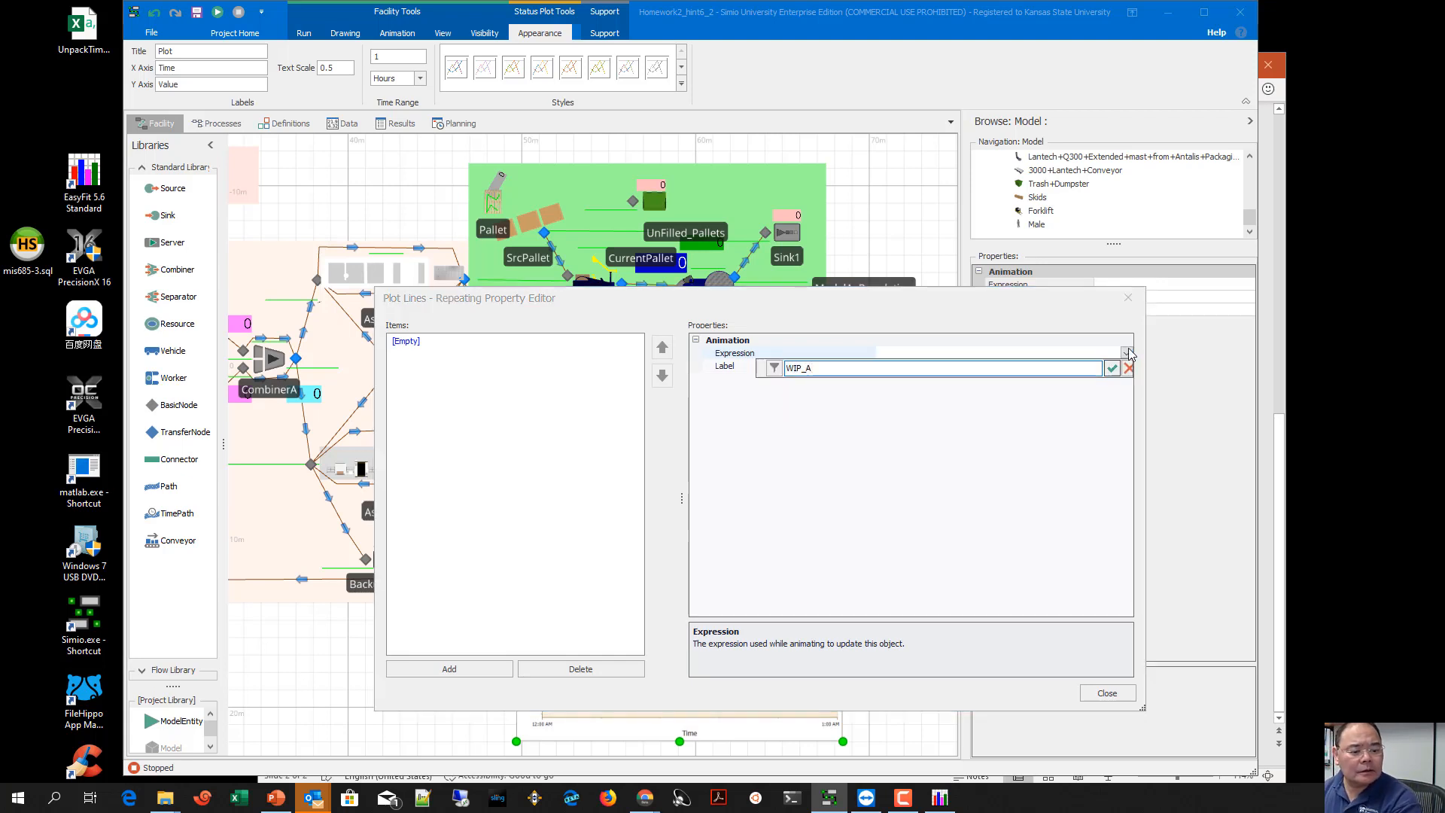
key("Return")
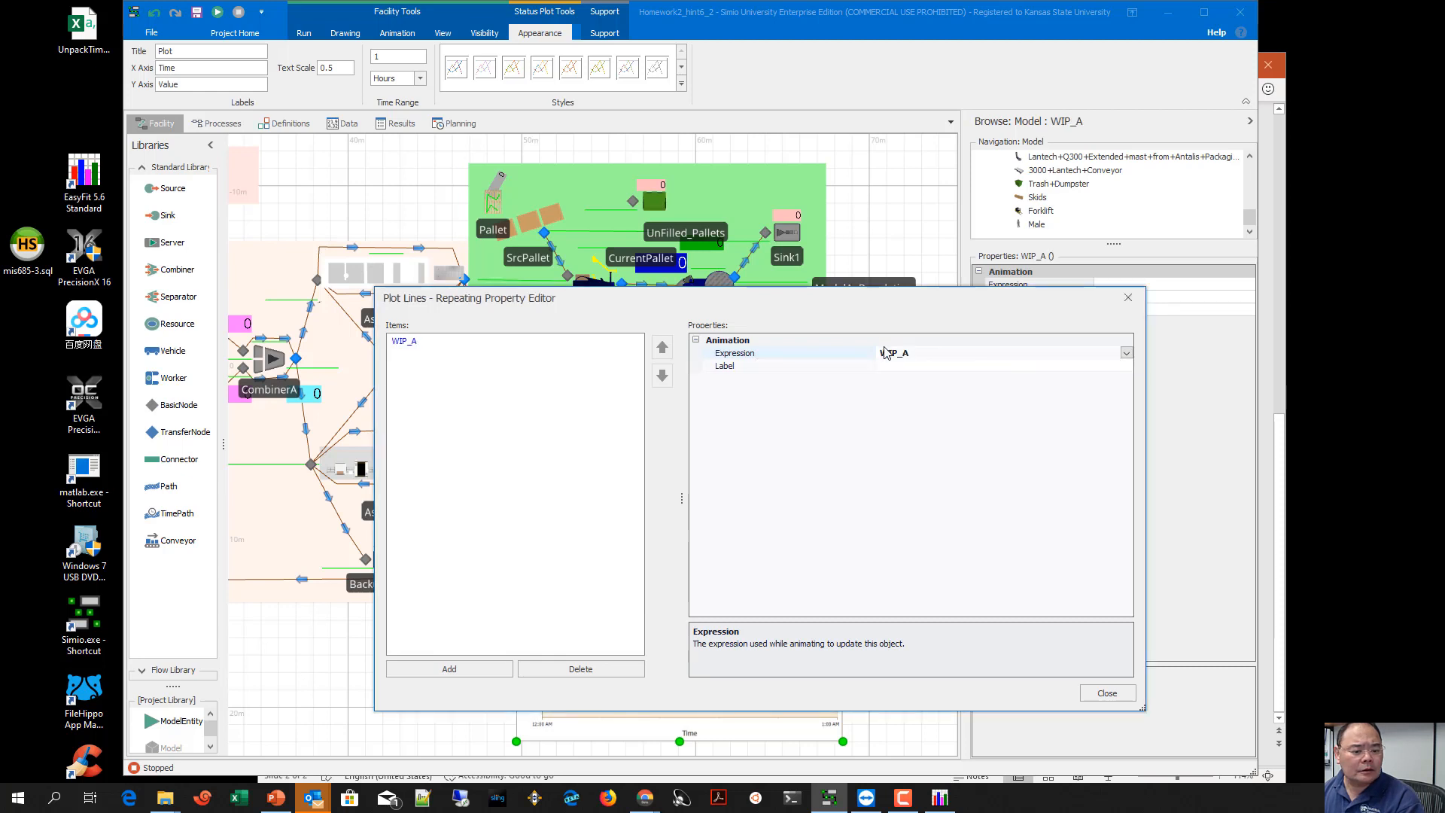
left_click(902, 369)
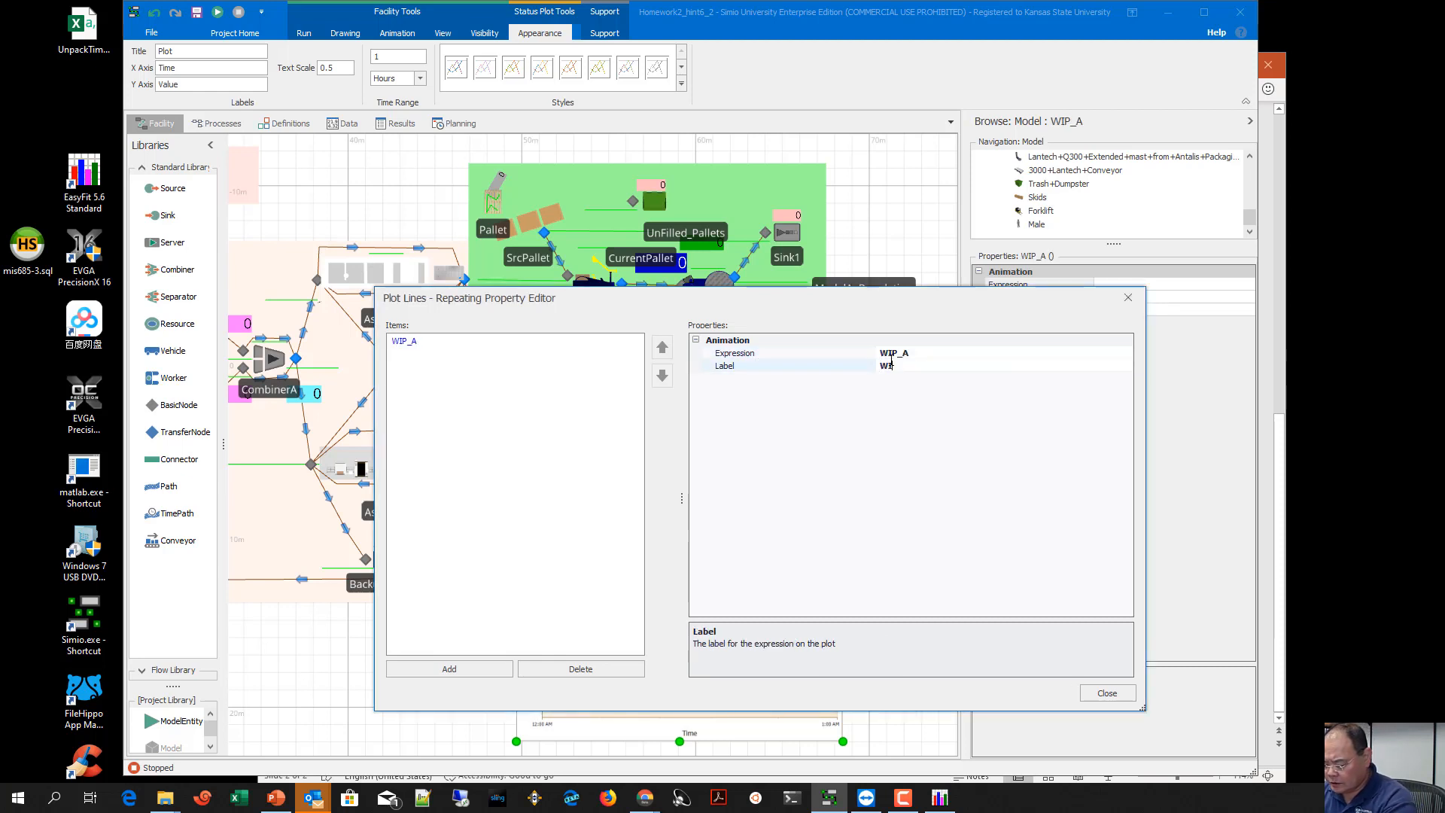
key("Return")
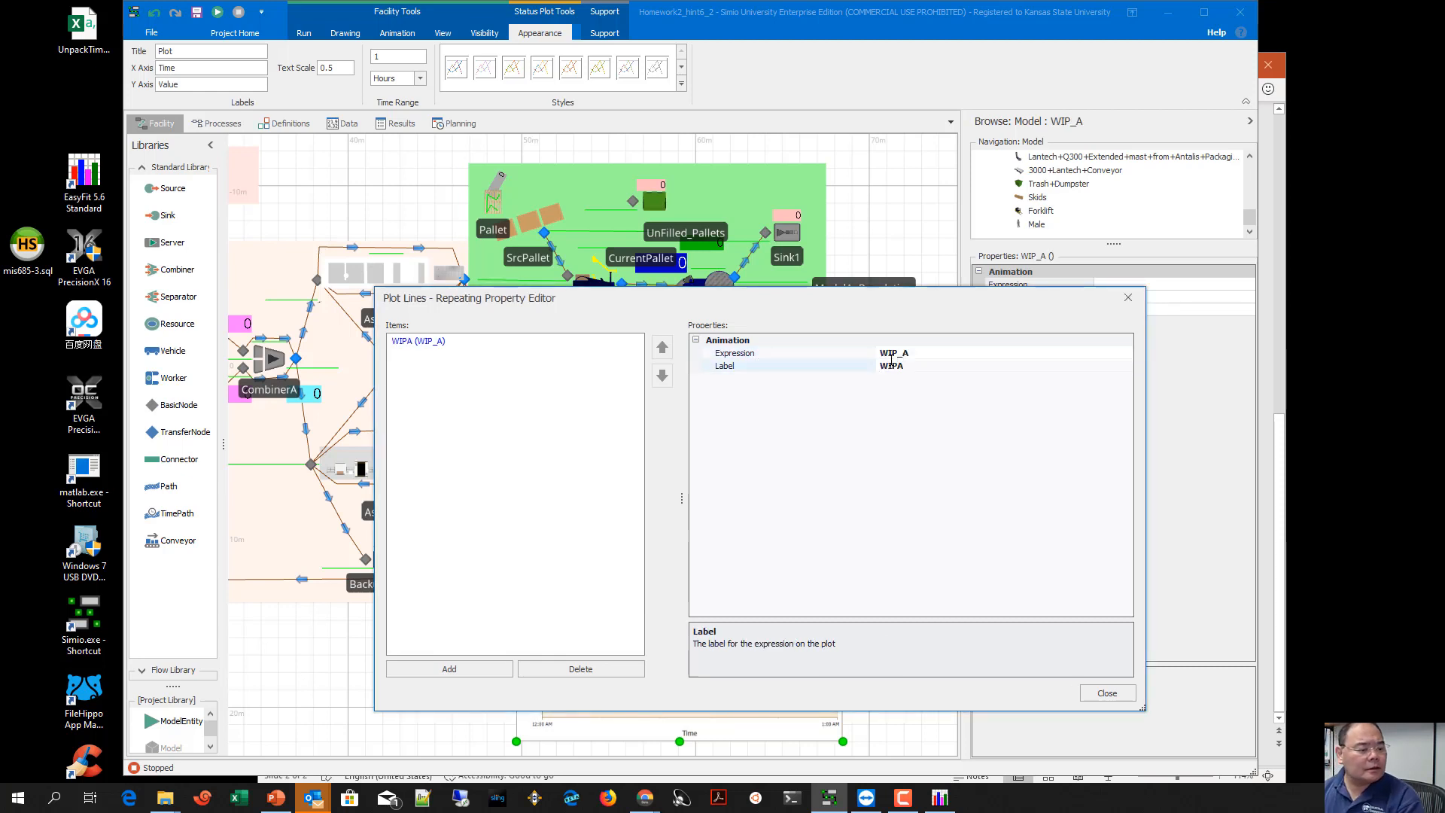
Add a second plot line with expression WIP_B and label WIPB, and close the plot lines editor
left_click(508, 667)
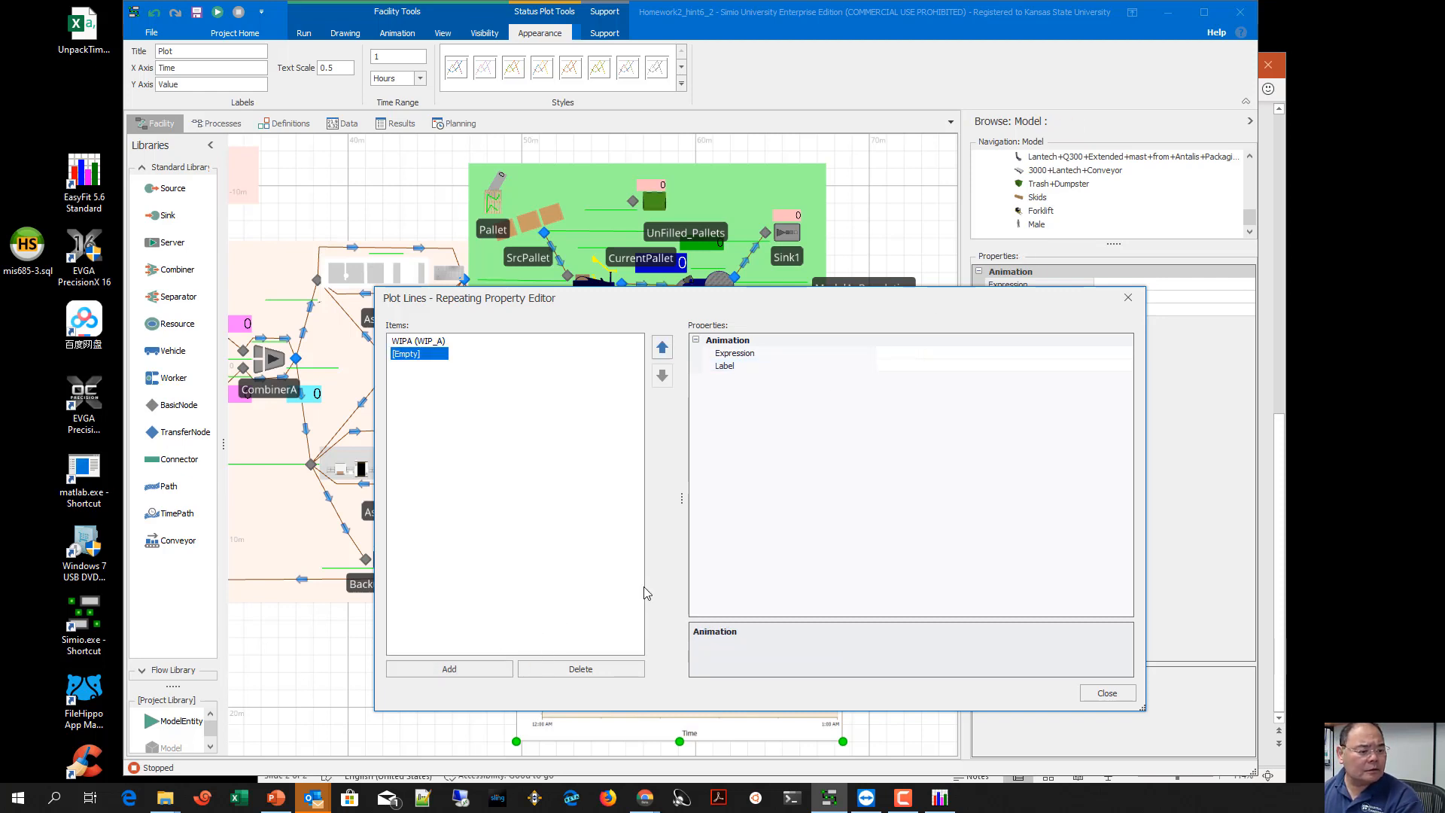
left_click(916, 354)
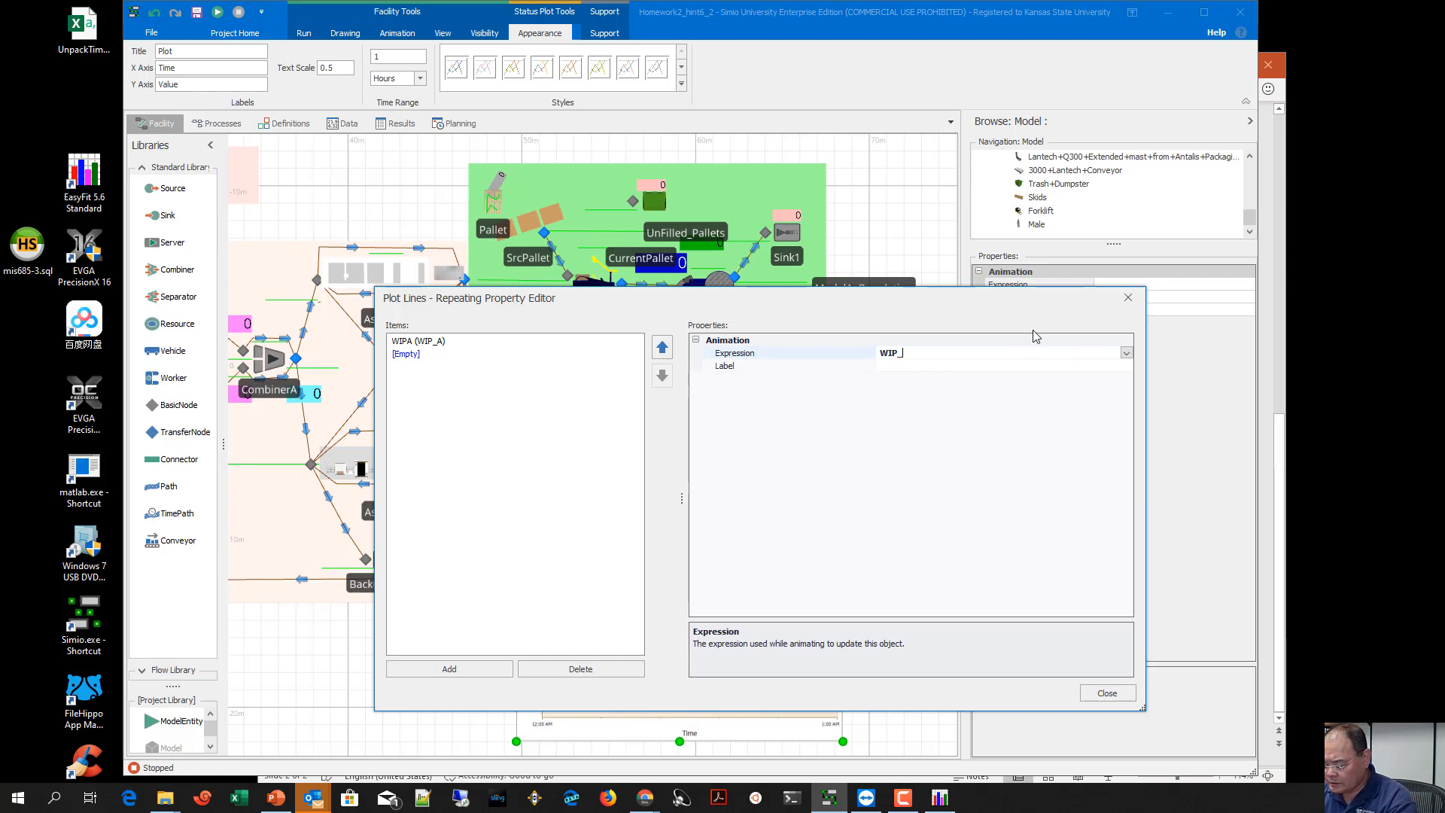
key("Return")
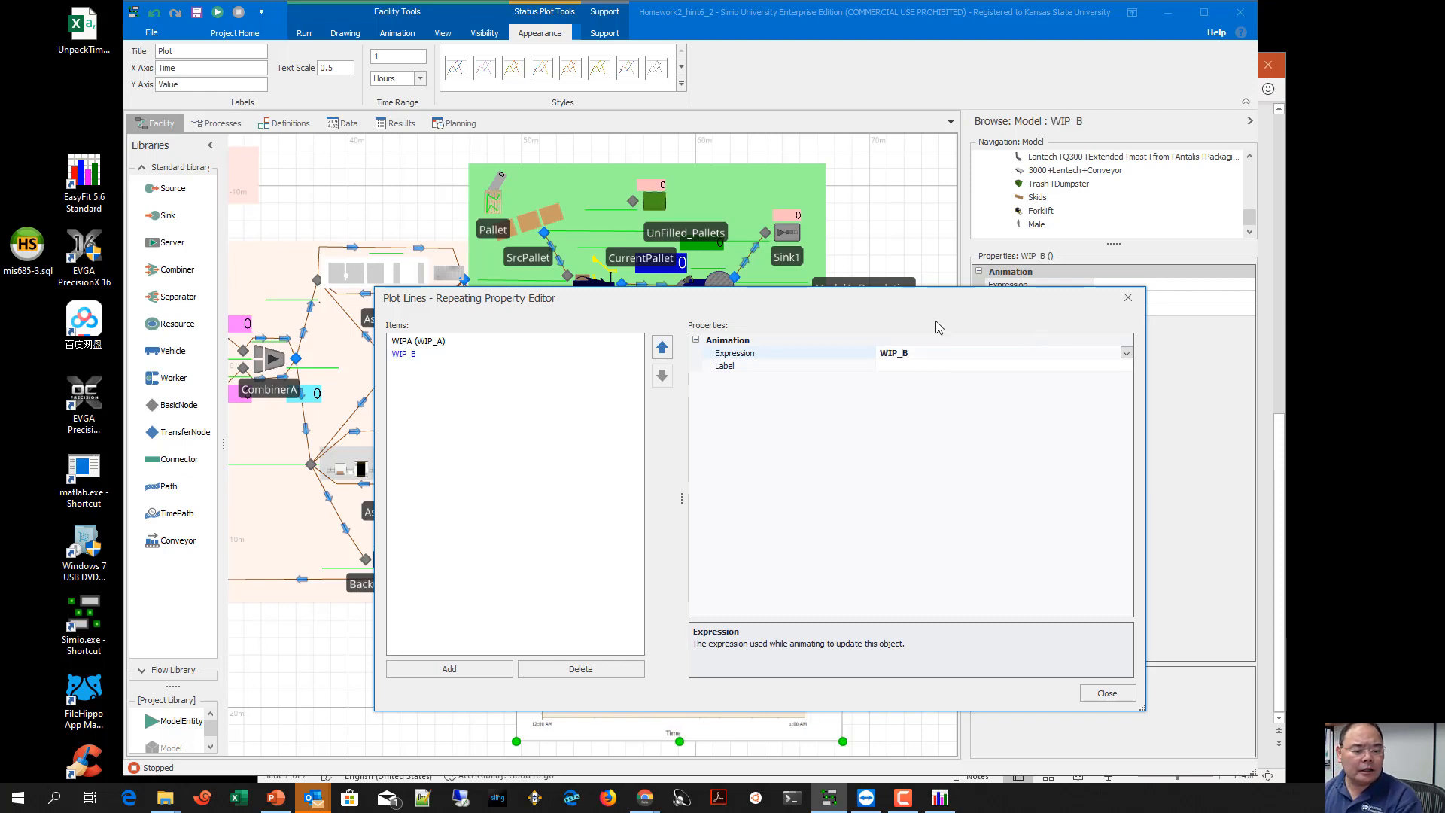
left_click(908, 366)
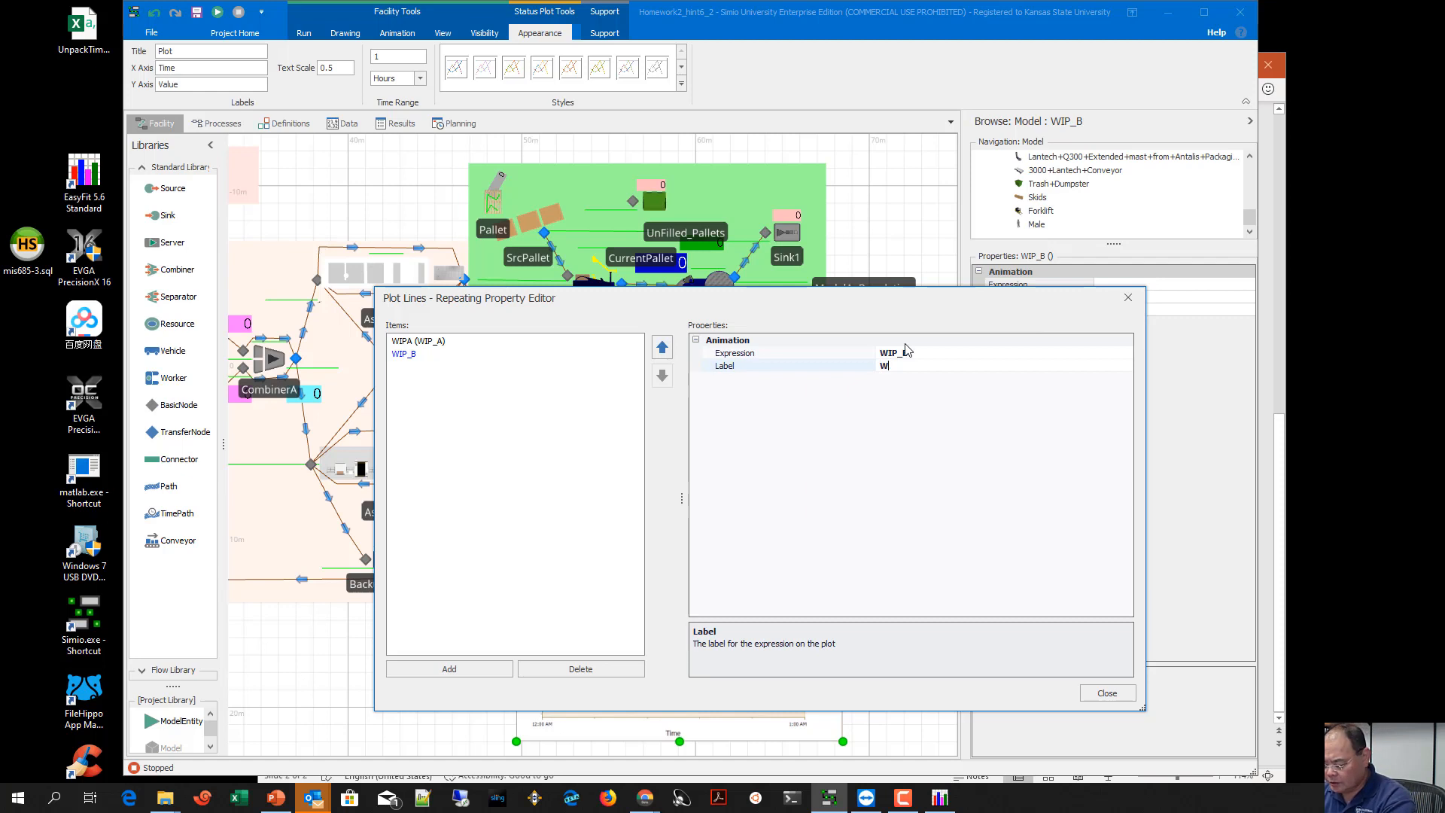
key("Return")
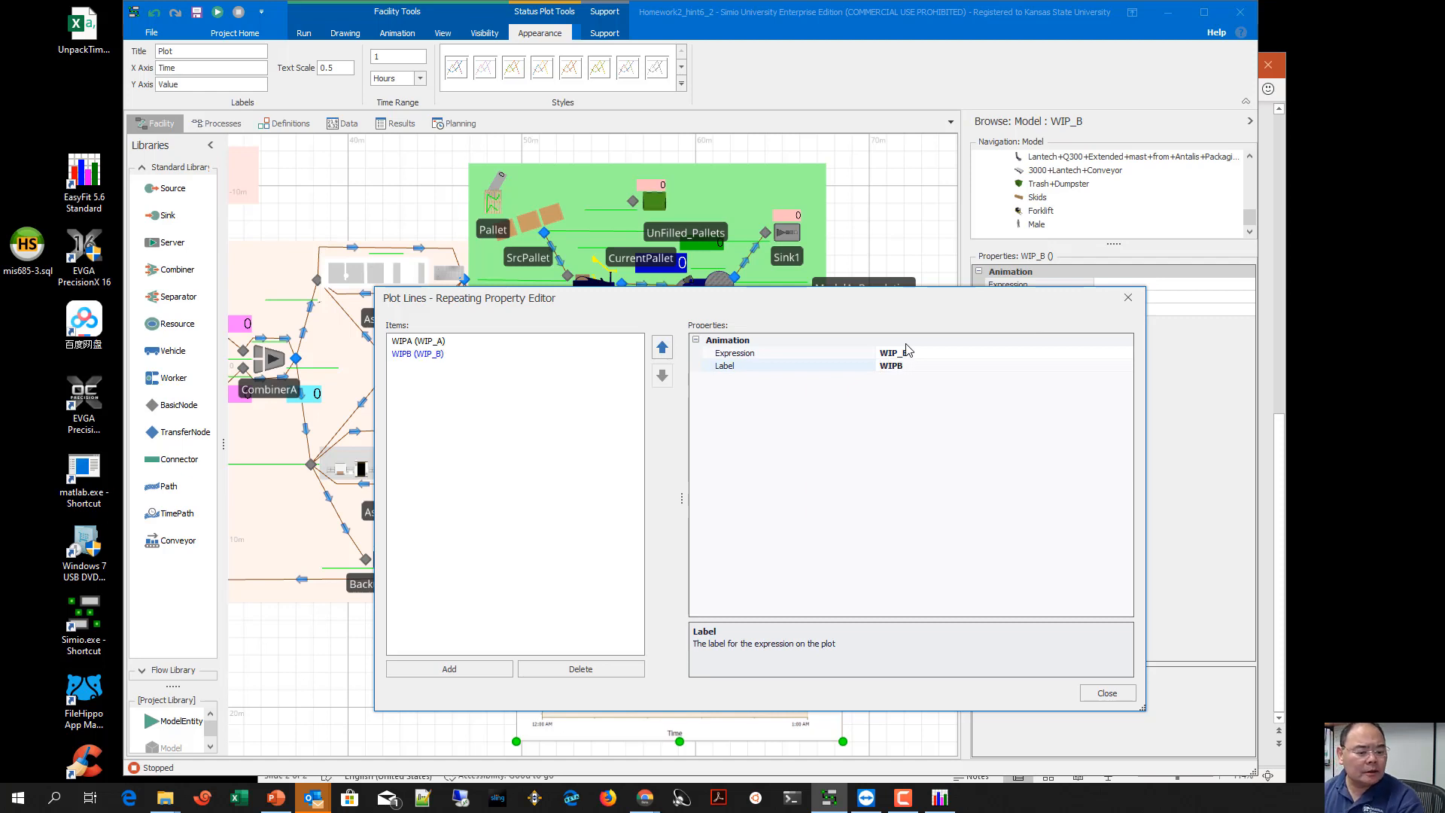
left_click(1106, 692)
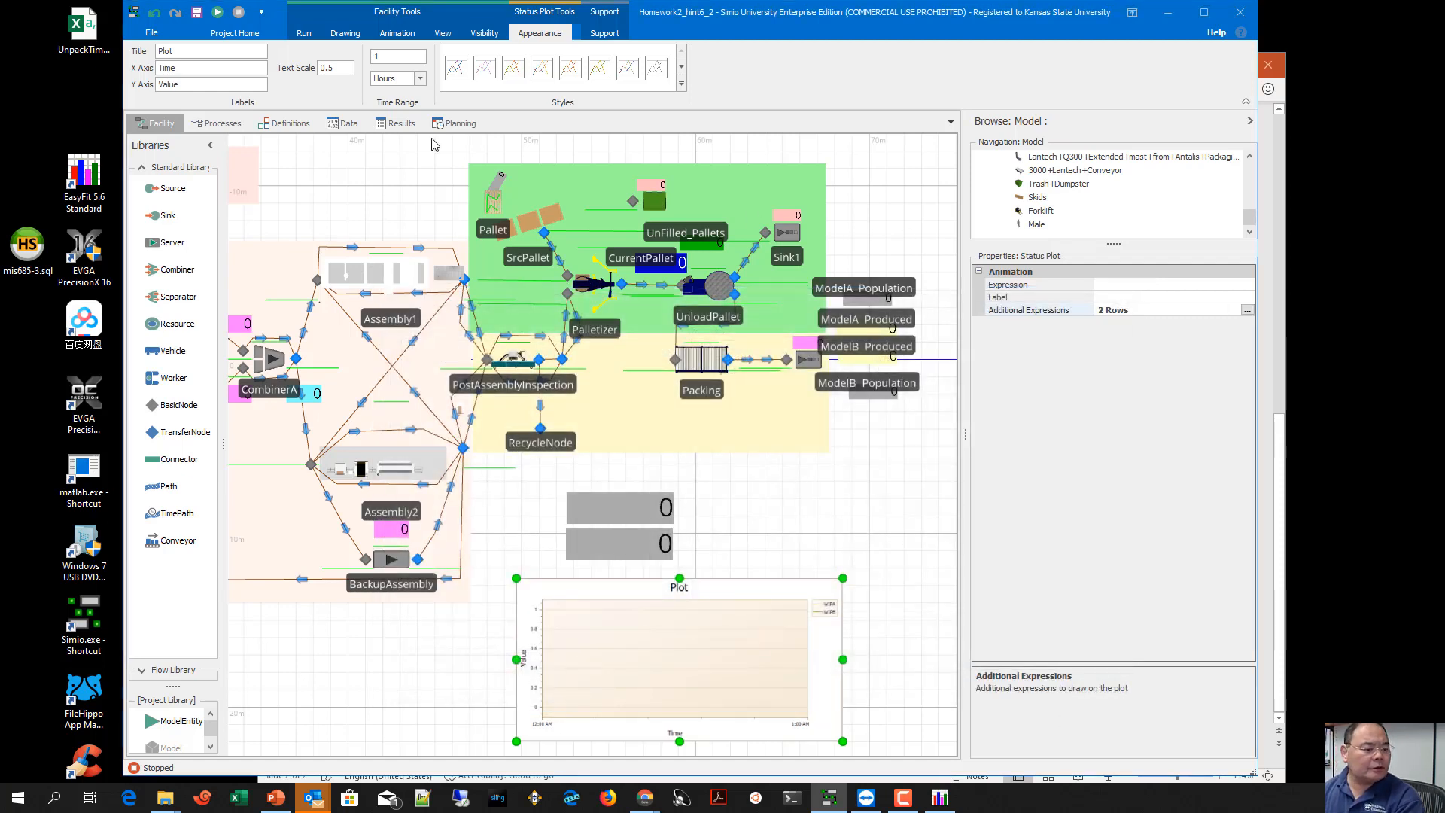
Test the status plot by fast-forwarding the model briefly and continuing at animated speed before stopping the run
left_click(304, 35)
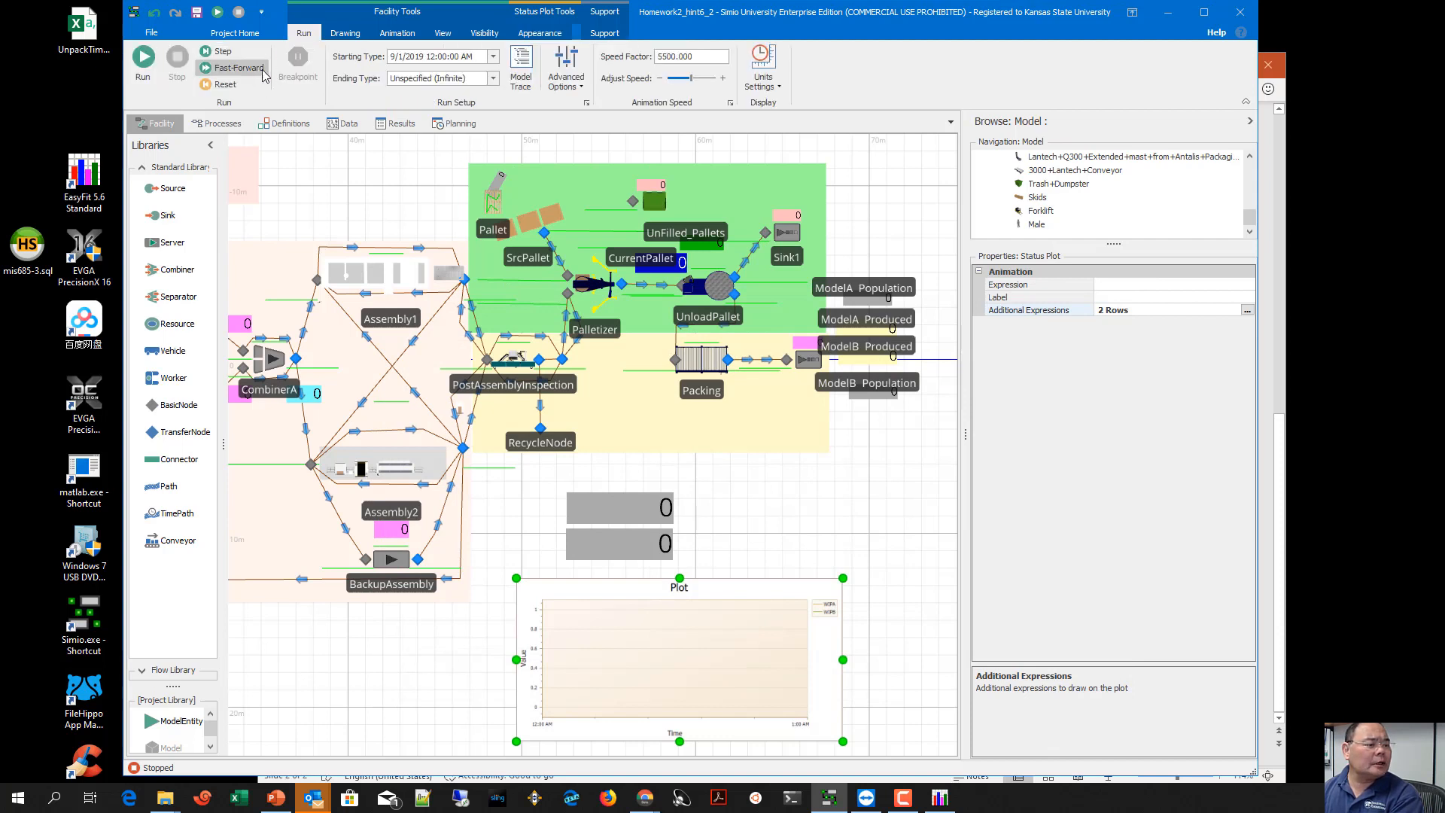
left_click(207, 69)
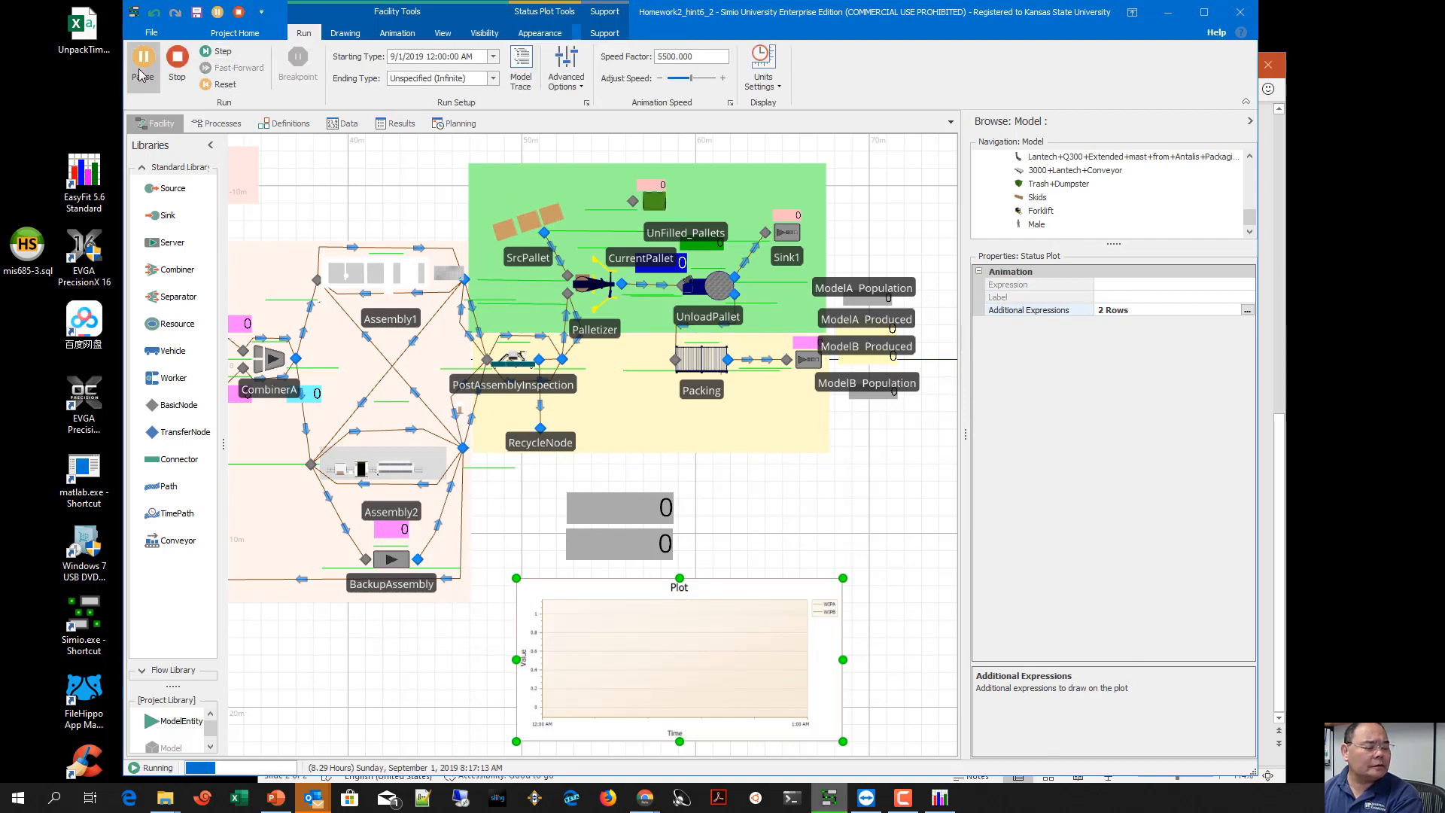
left_click(142, 60)
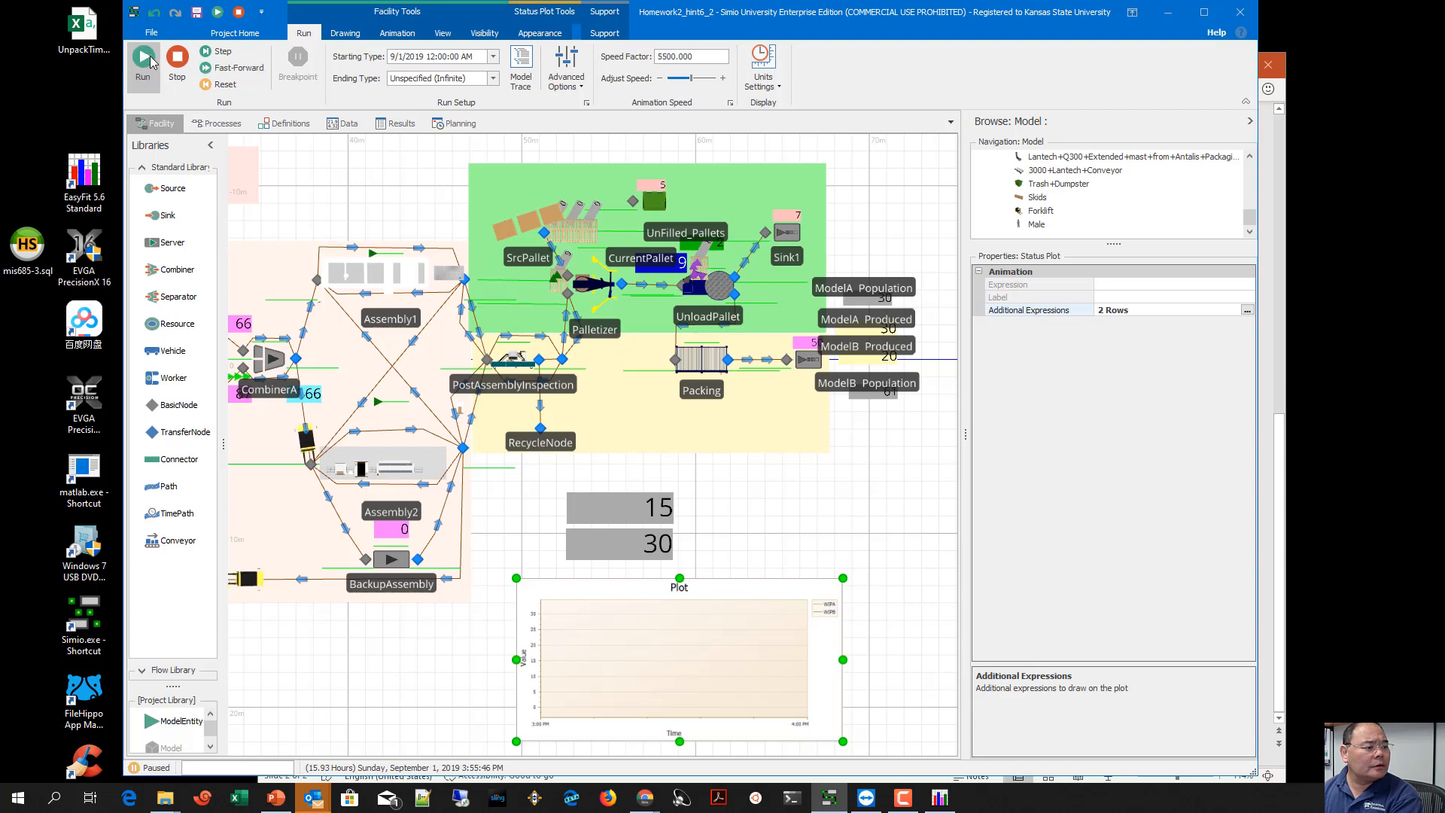
left_click(143, 60)
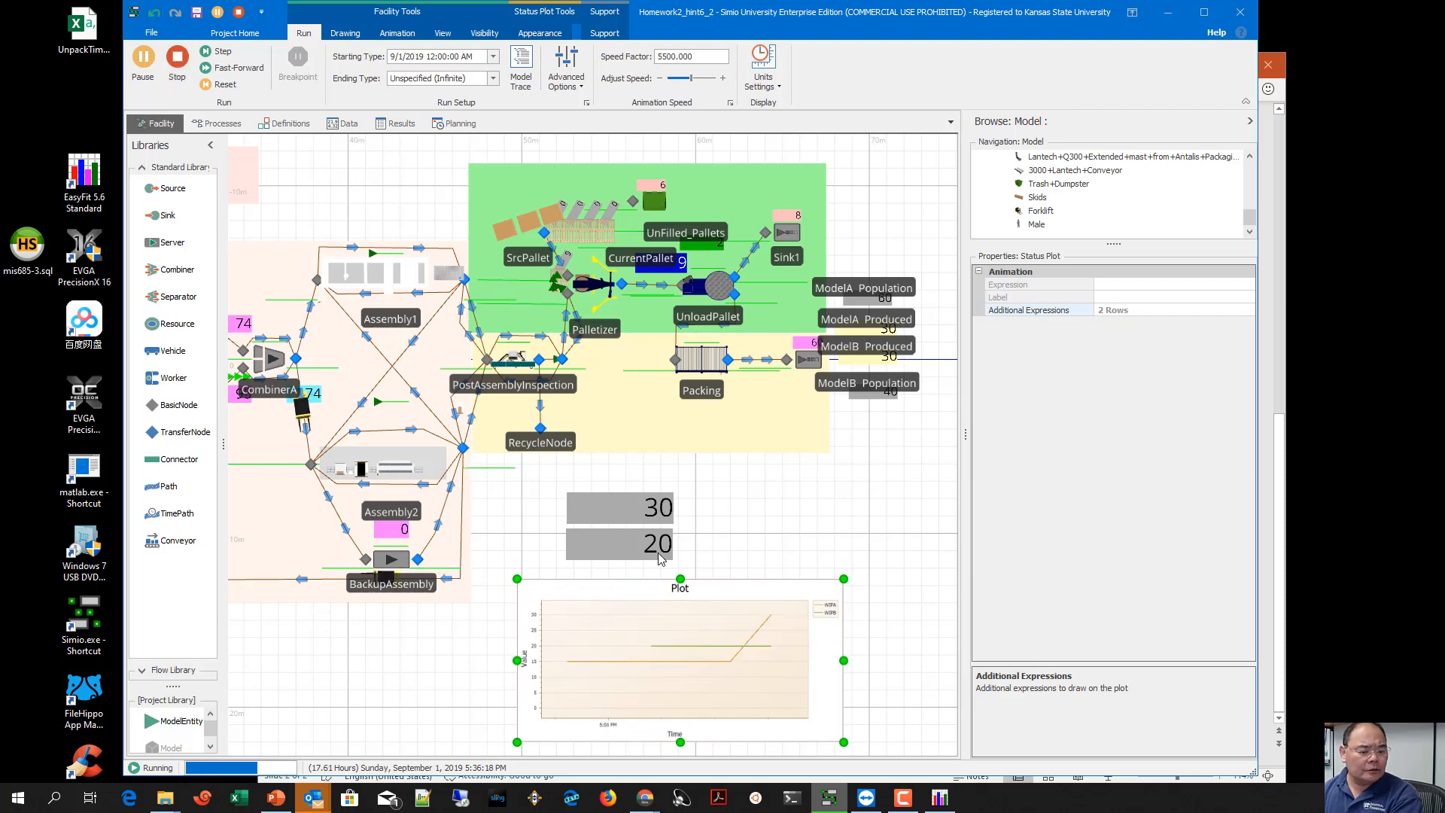
left_click(177, 63)
Set the status plot's time range to 500 hours
left_click(861, 553)
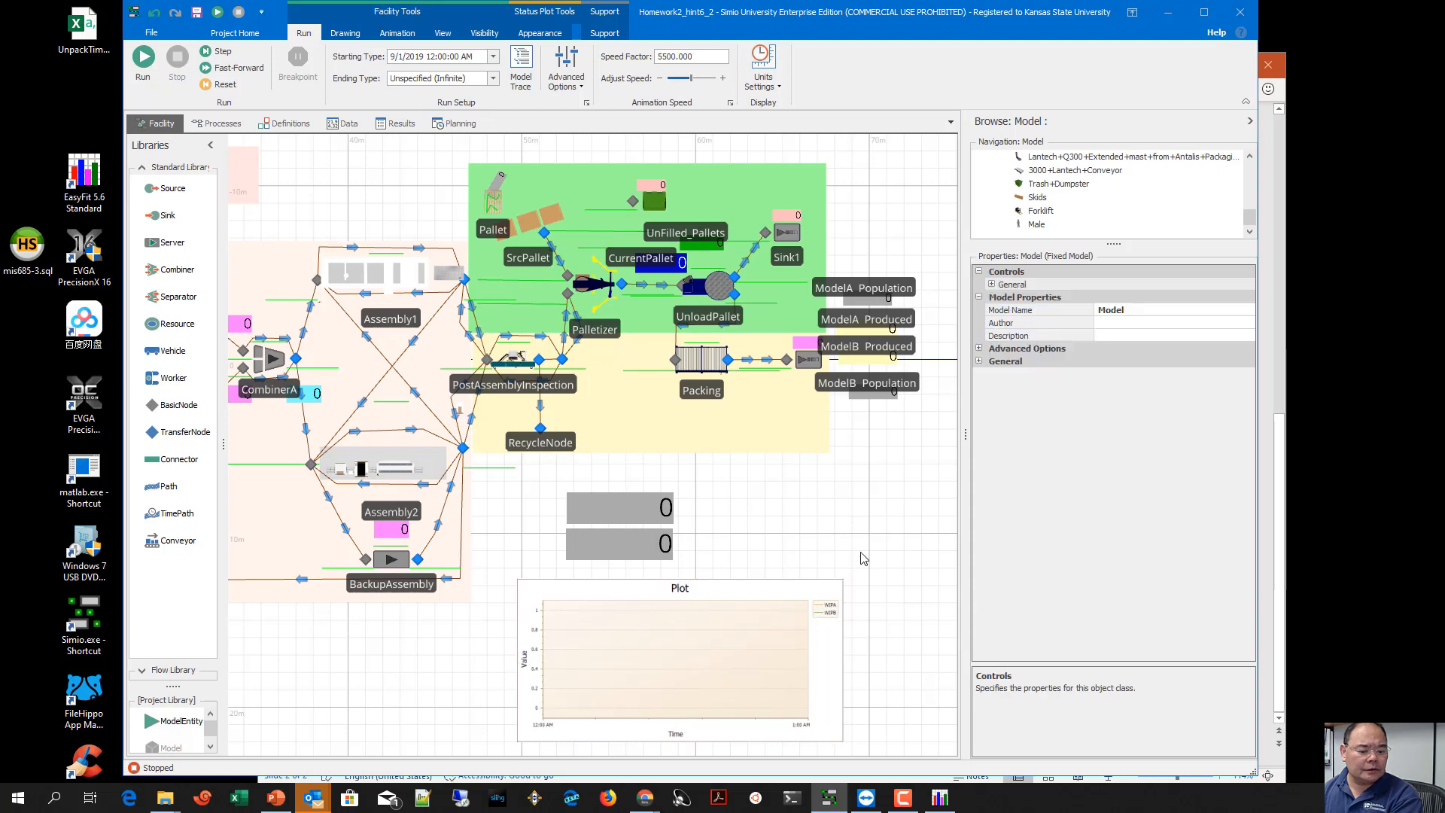
left_click(797, 629)
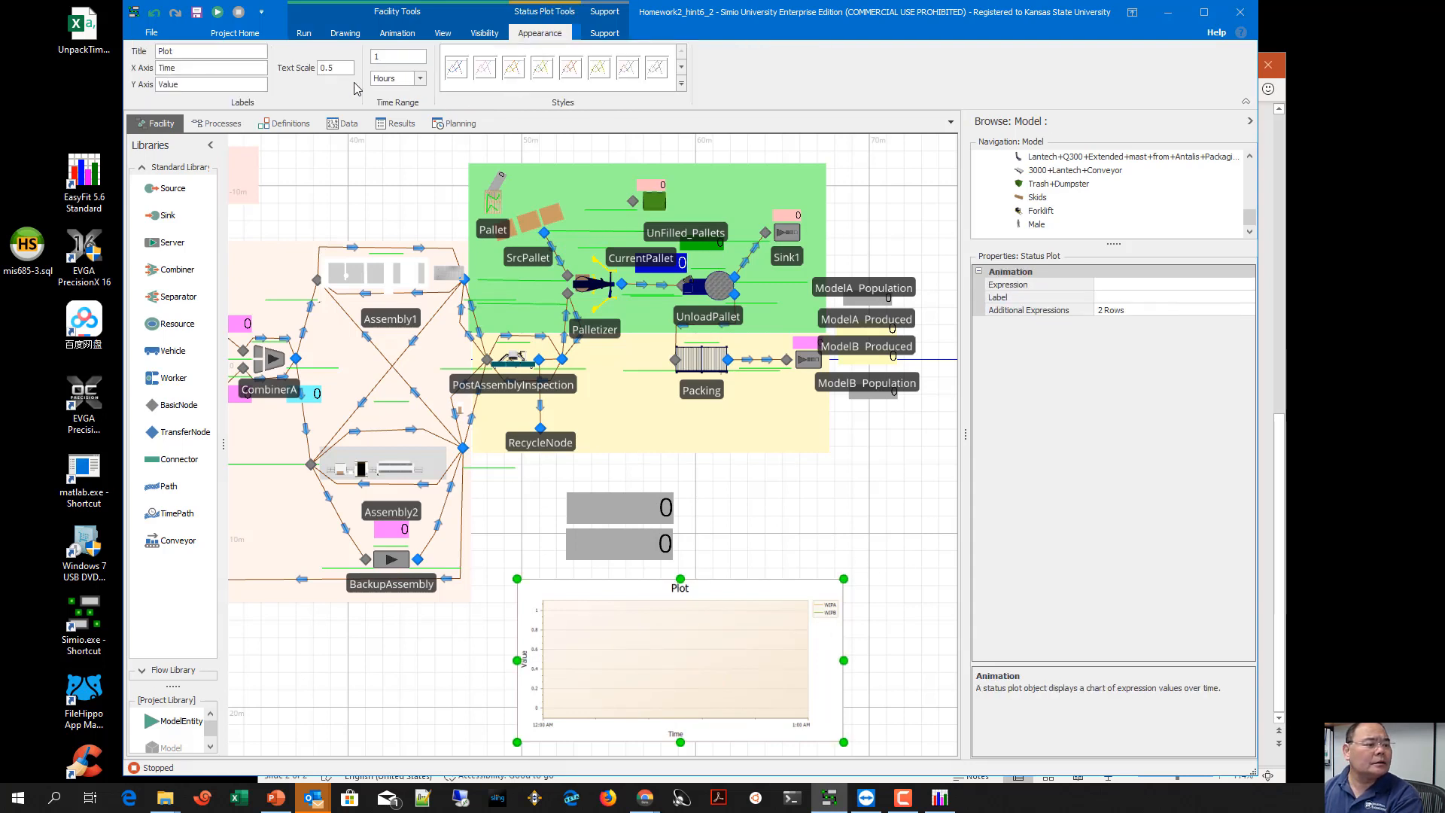
left_click(390, 60)
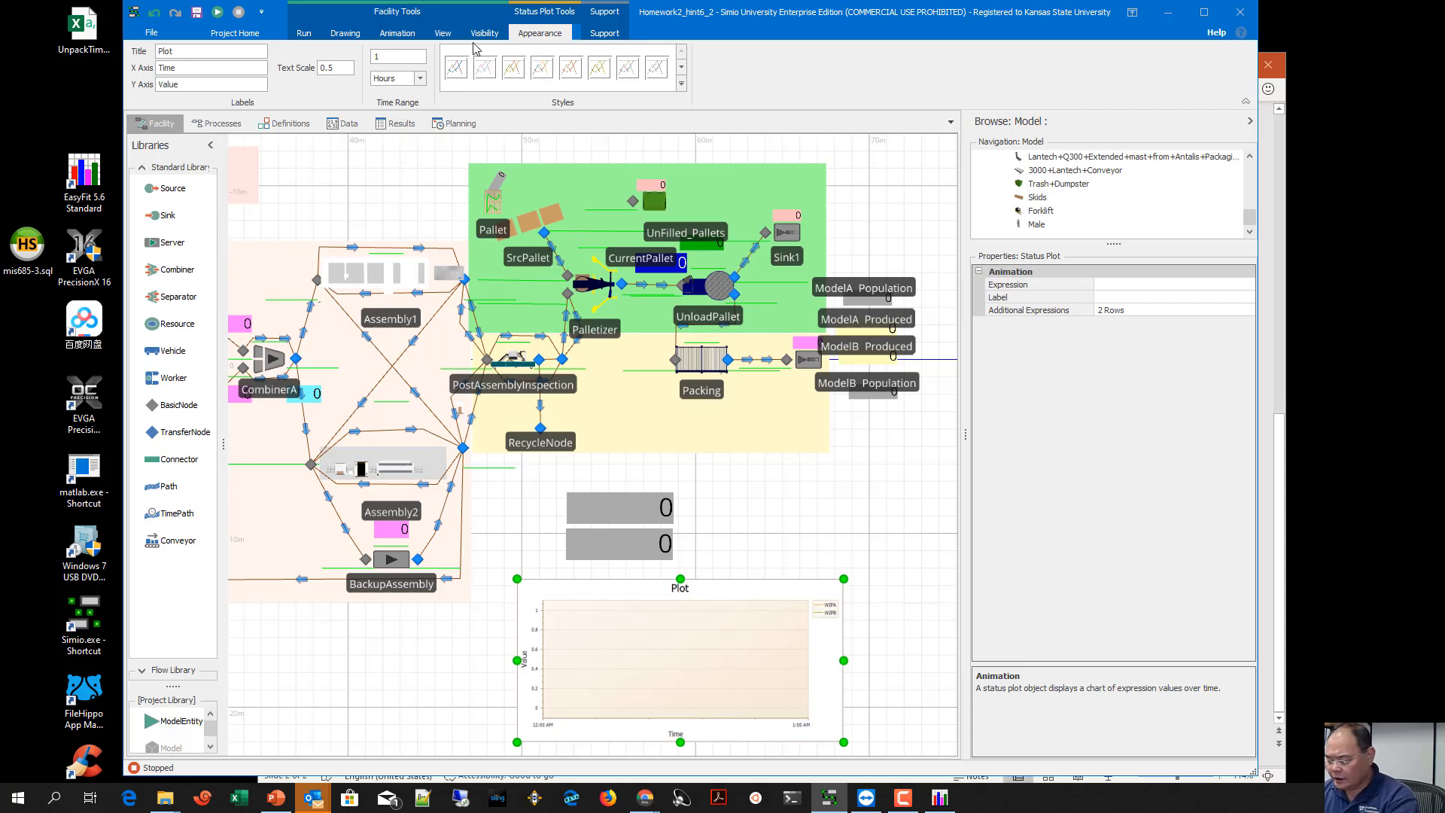
type("00")
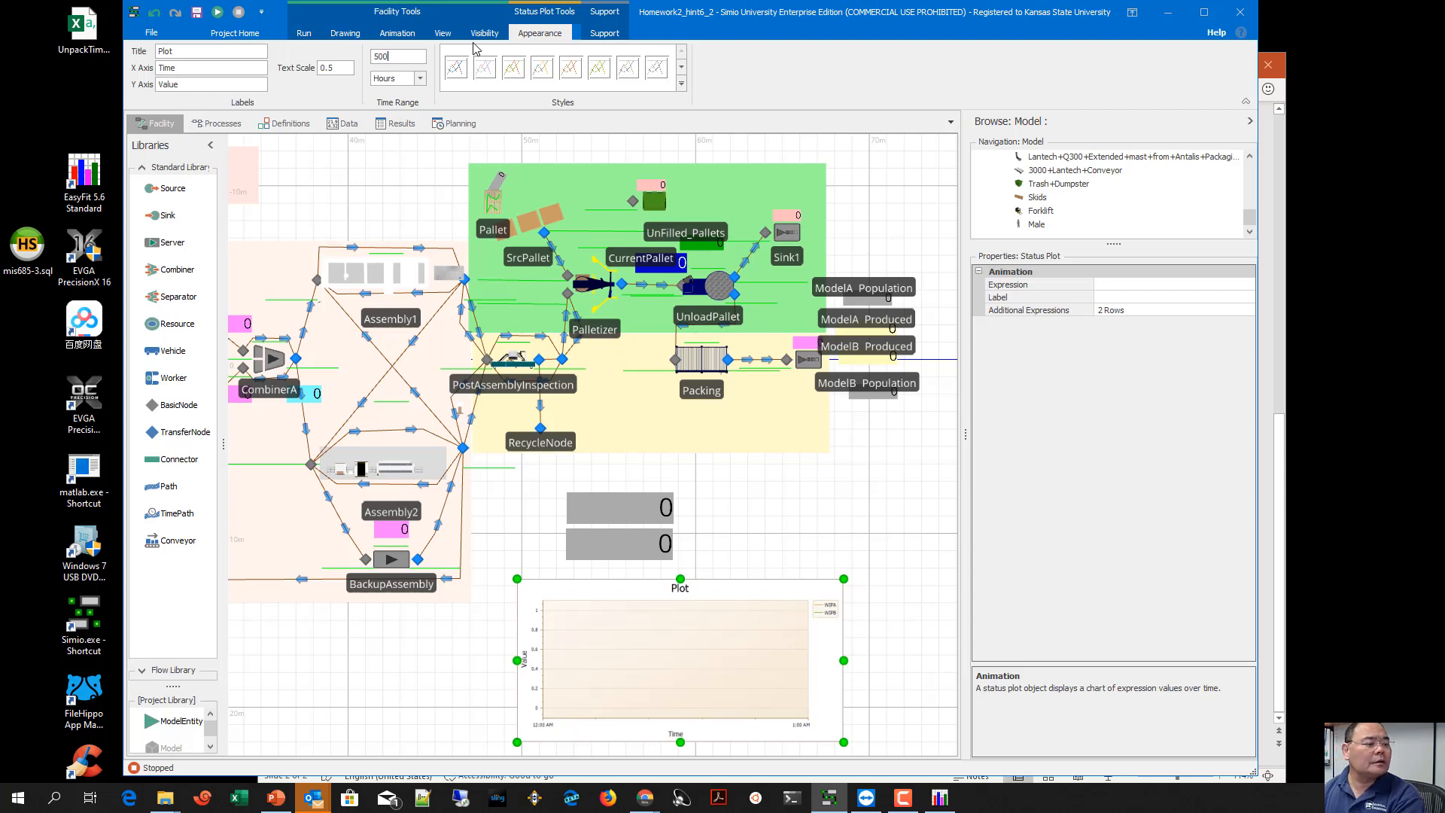
left_click(749, 549)
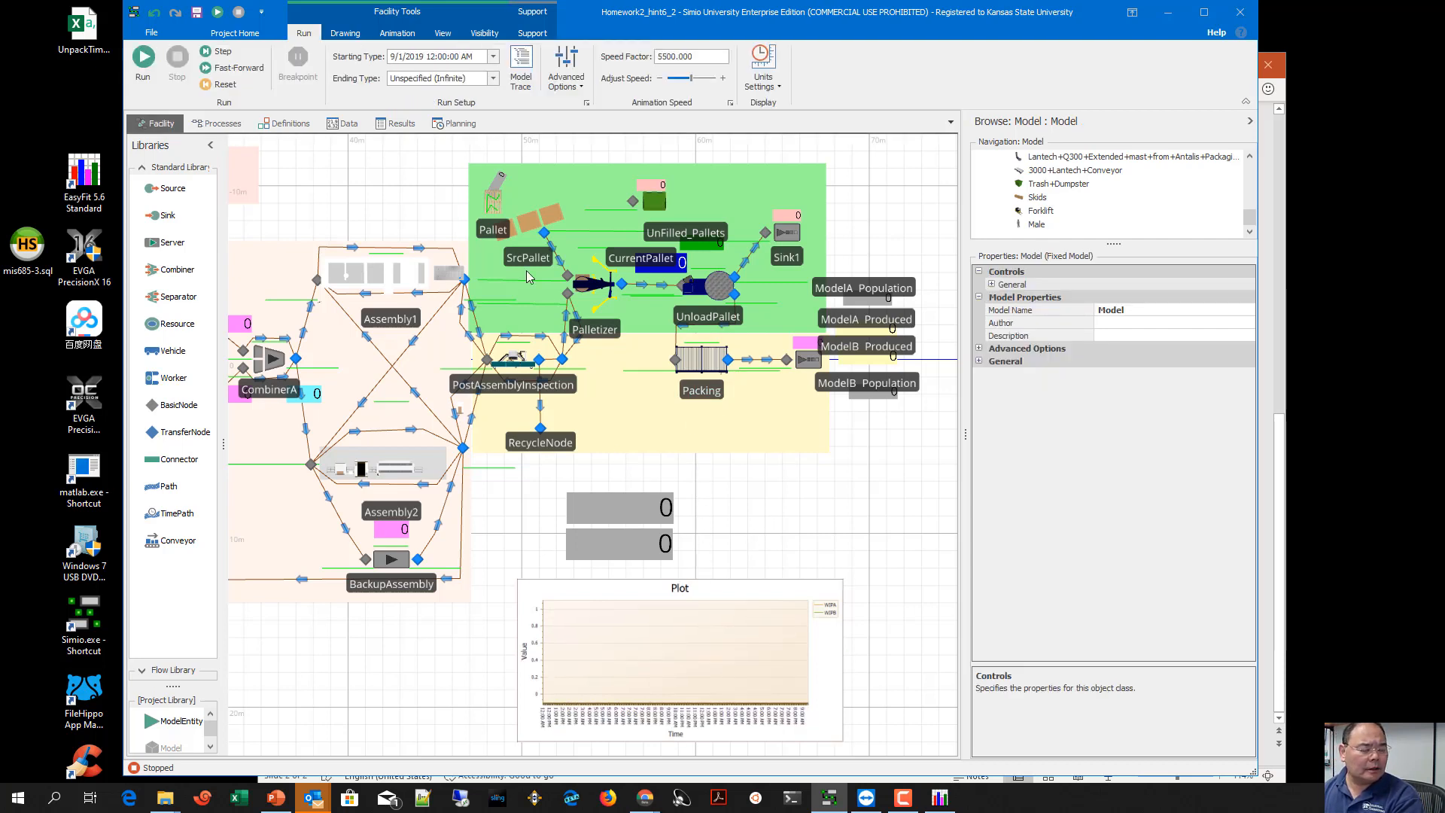
Fast-forward the model briefly, pause it, and resume the run at animated speed to check the plot
left_click(214, 69)
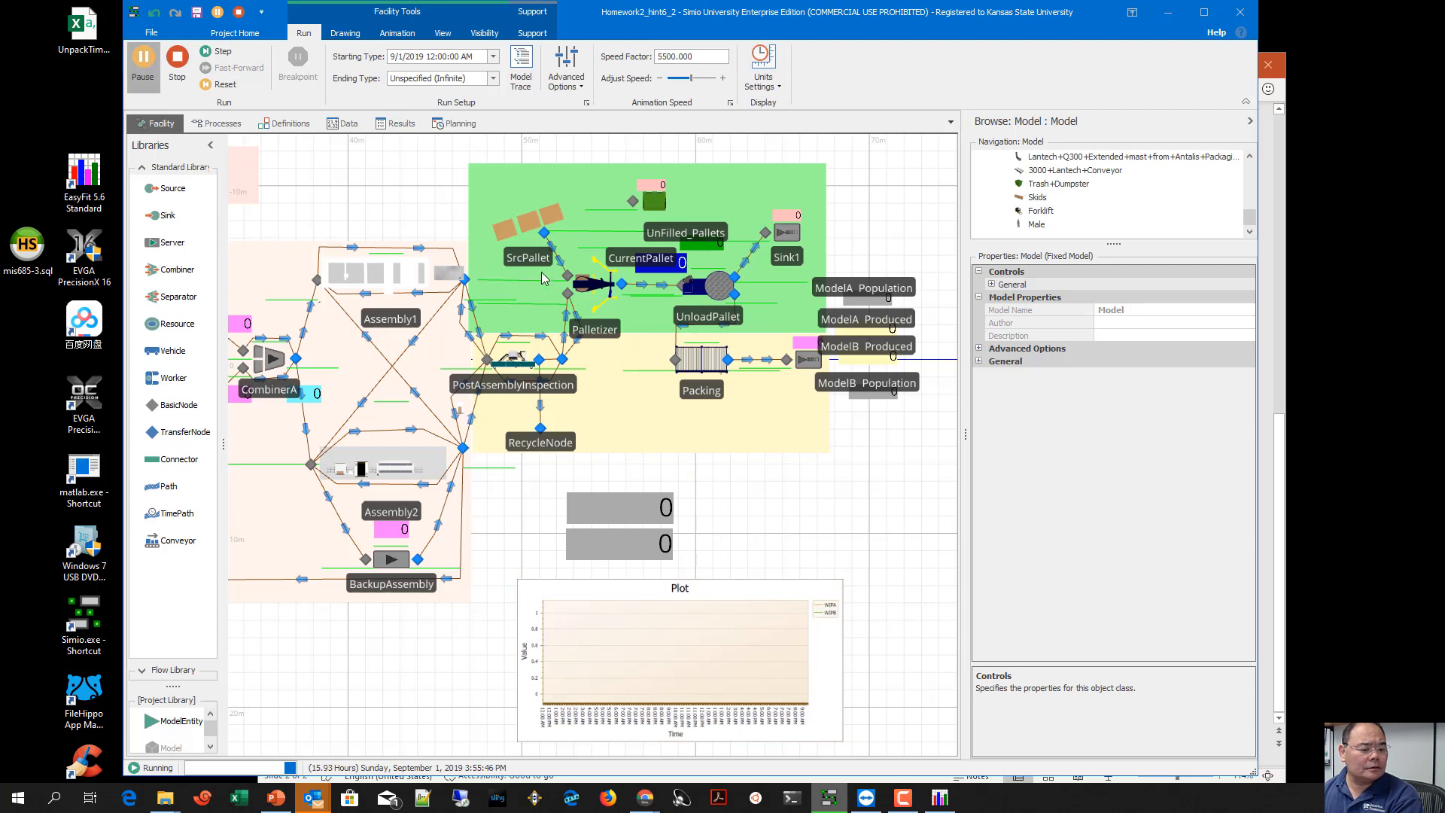
left_click(144, 60)
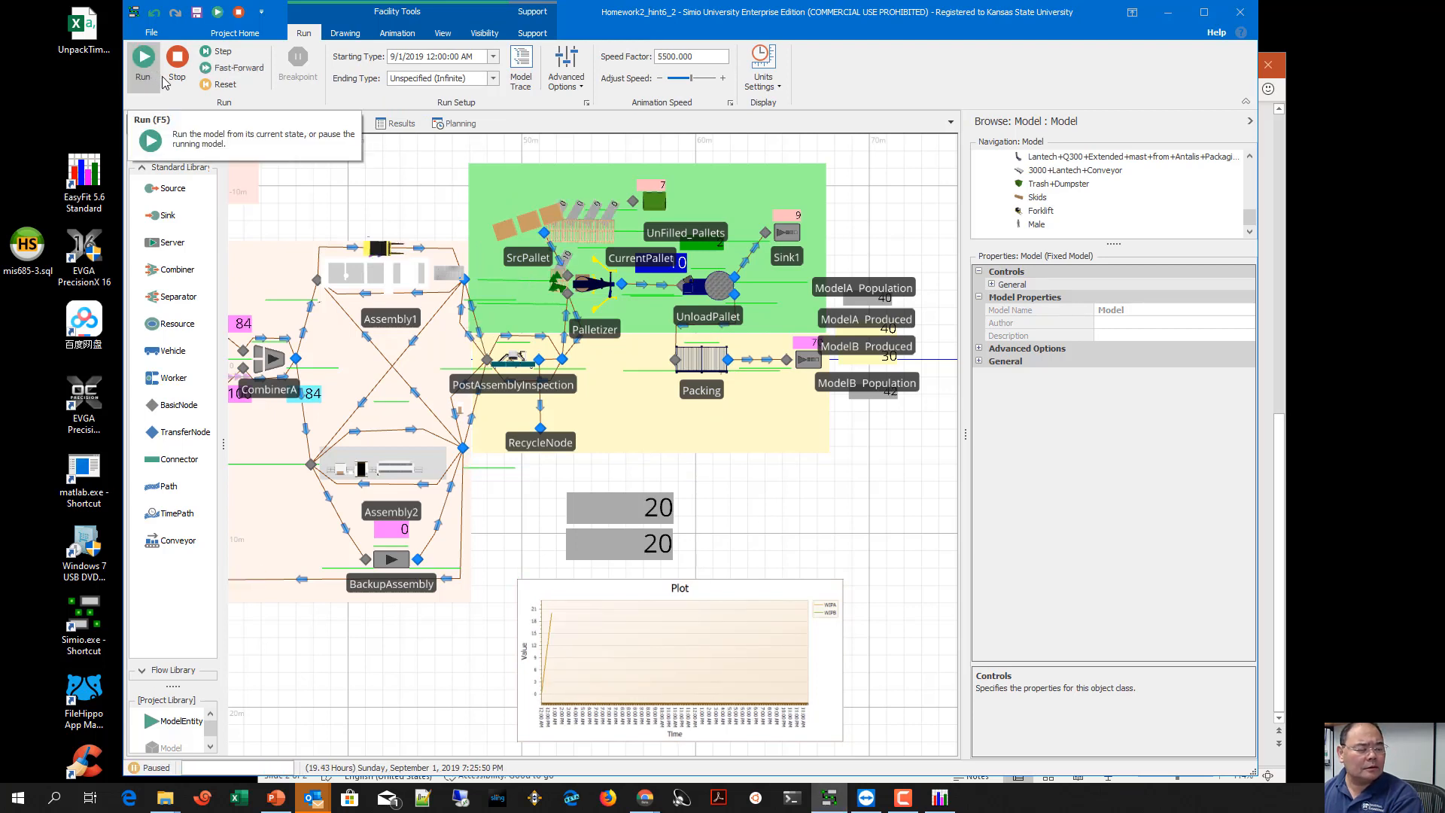
left_click(151, 71)
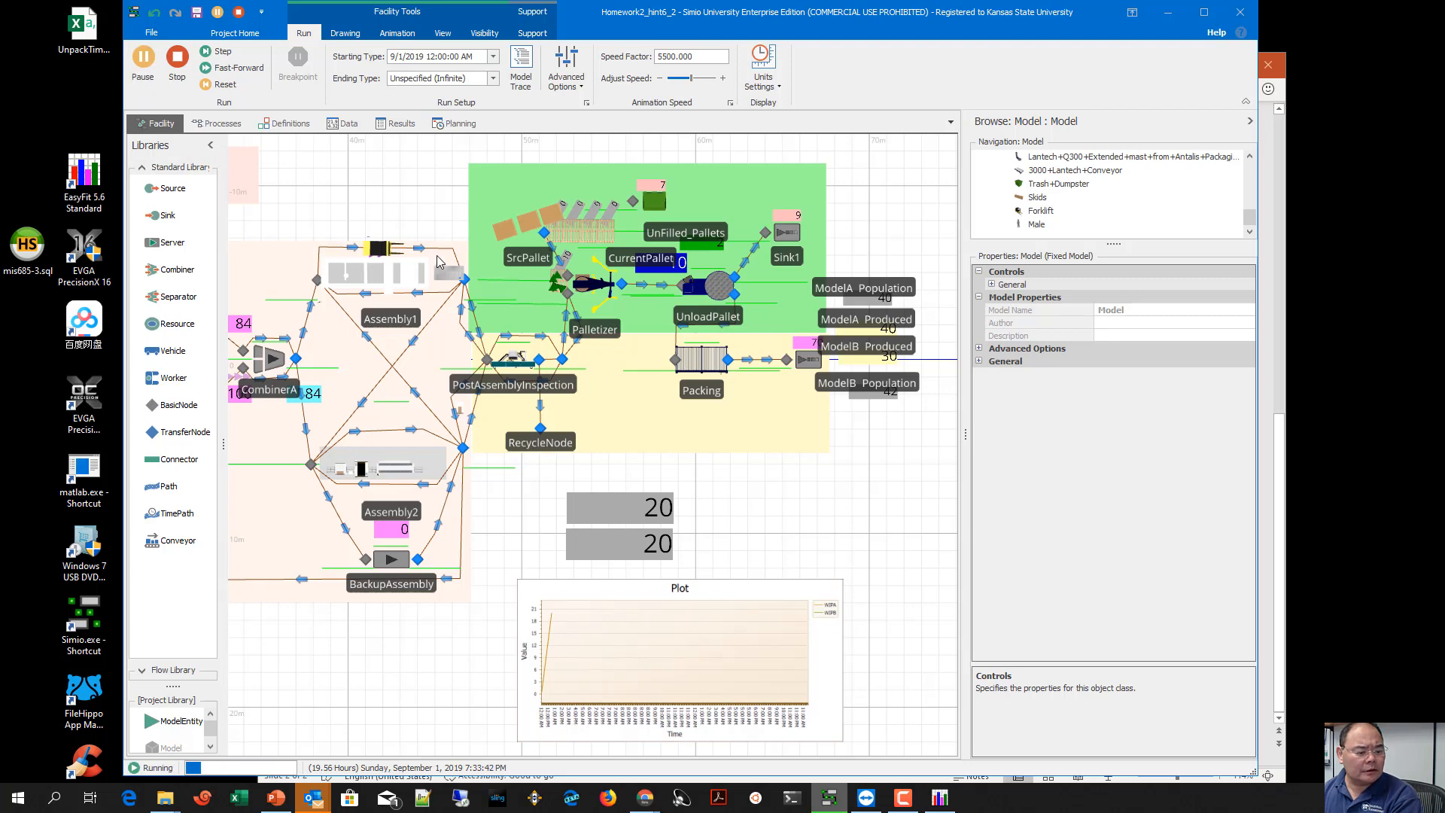
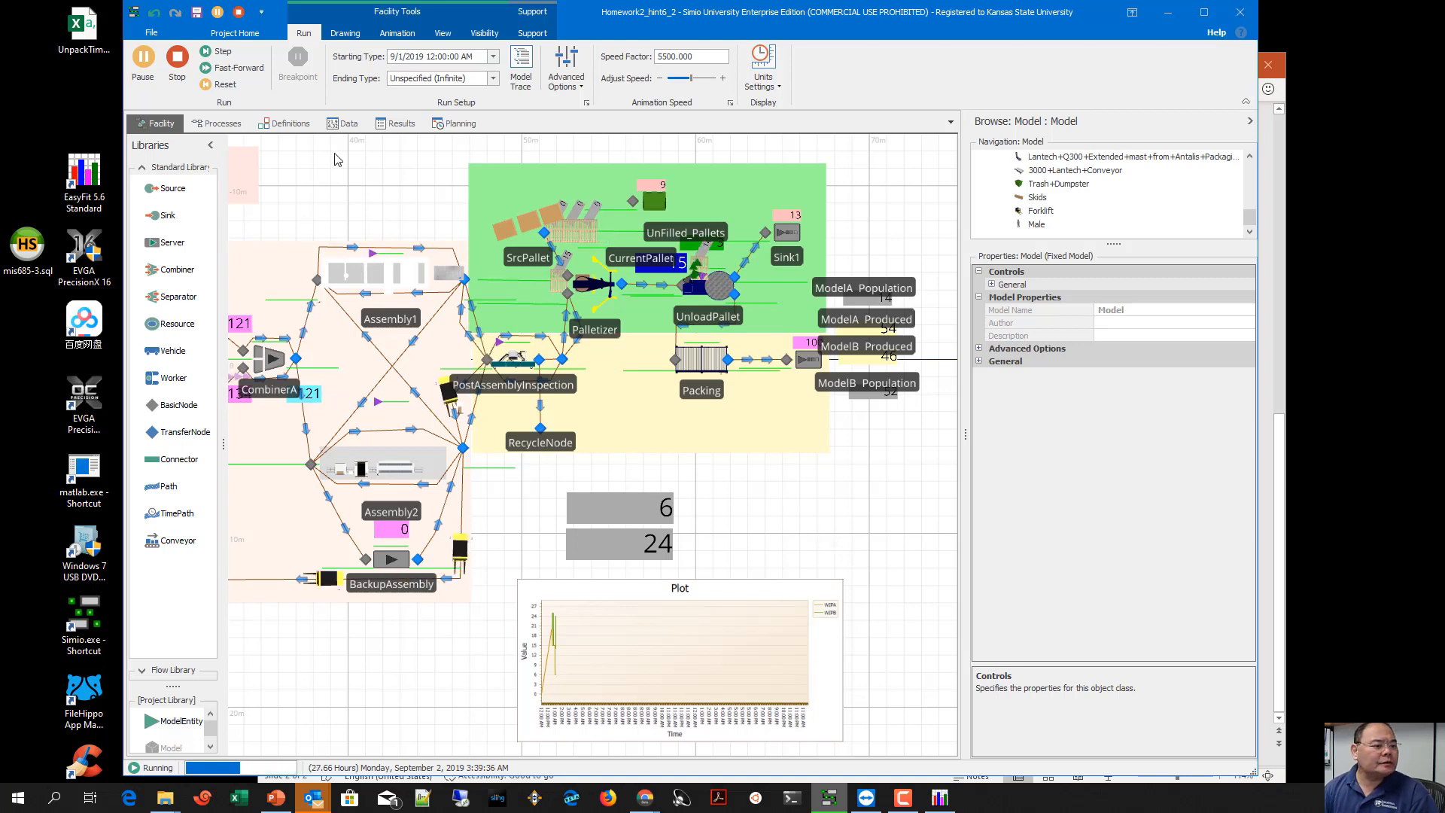
Add a State Statistic element to the model definitions and name it WIP_ModelA
left_click(290, 122)
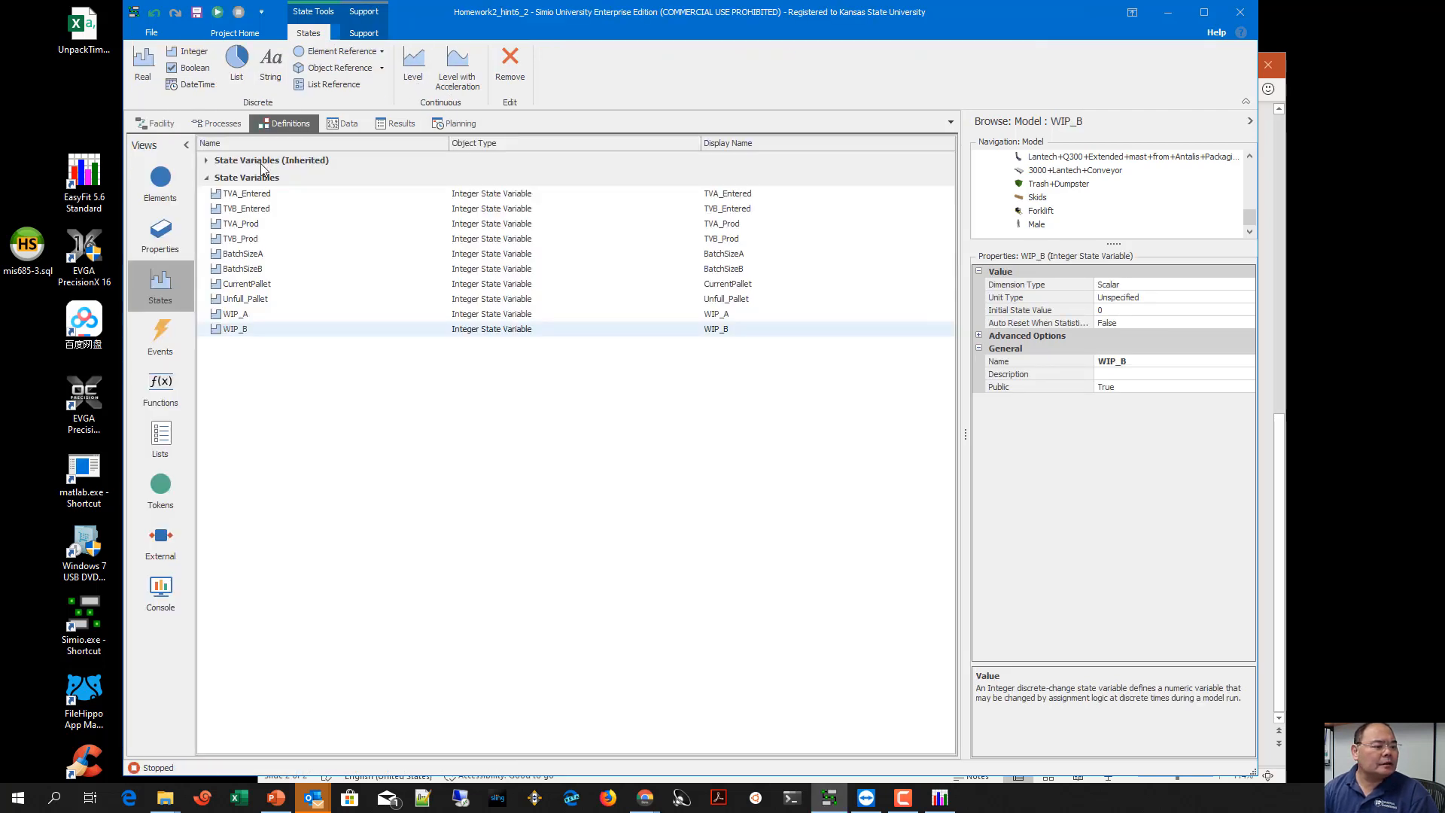
left_click(160, 182)
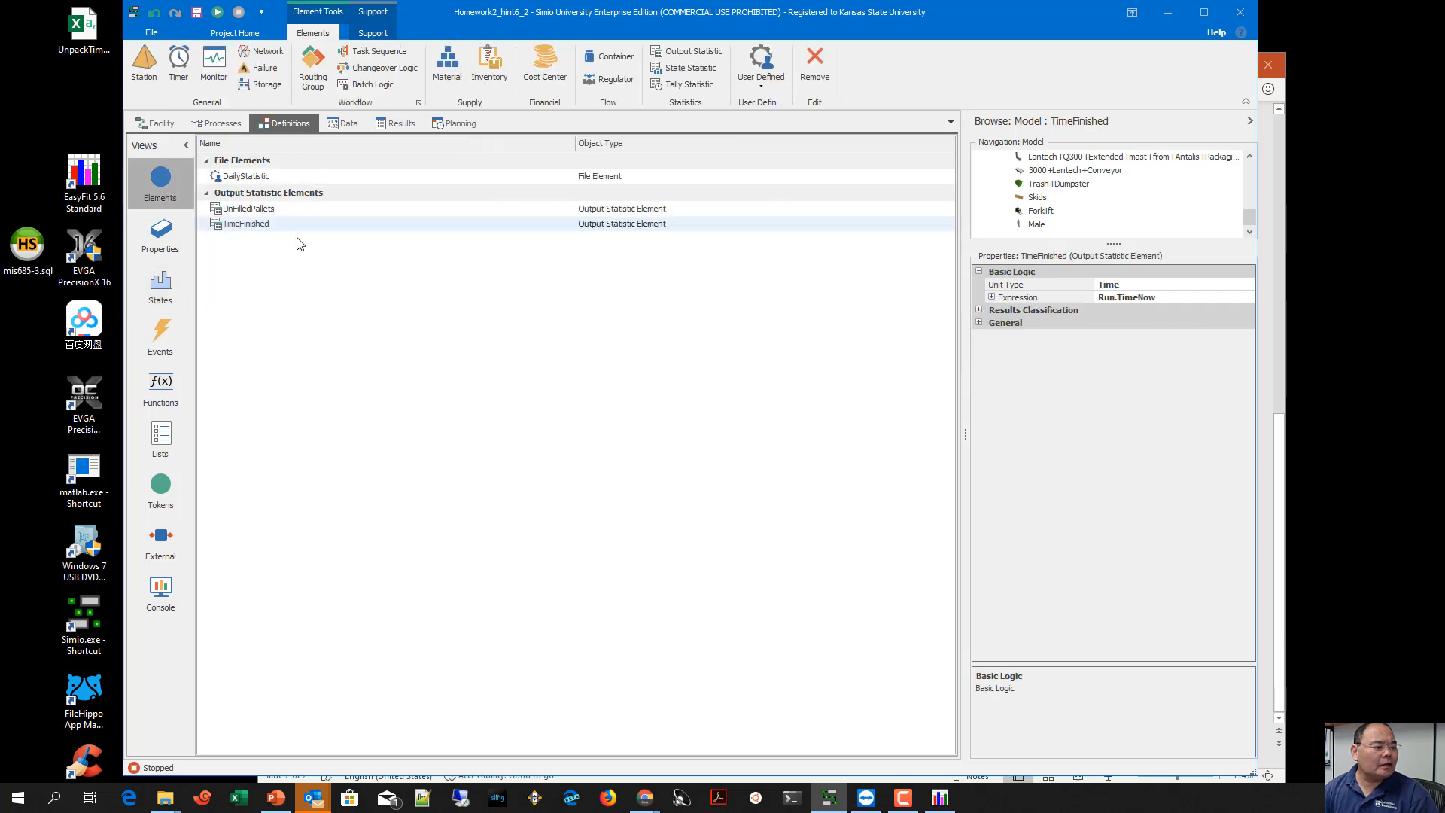
left_click(666, 73)
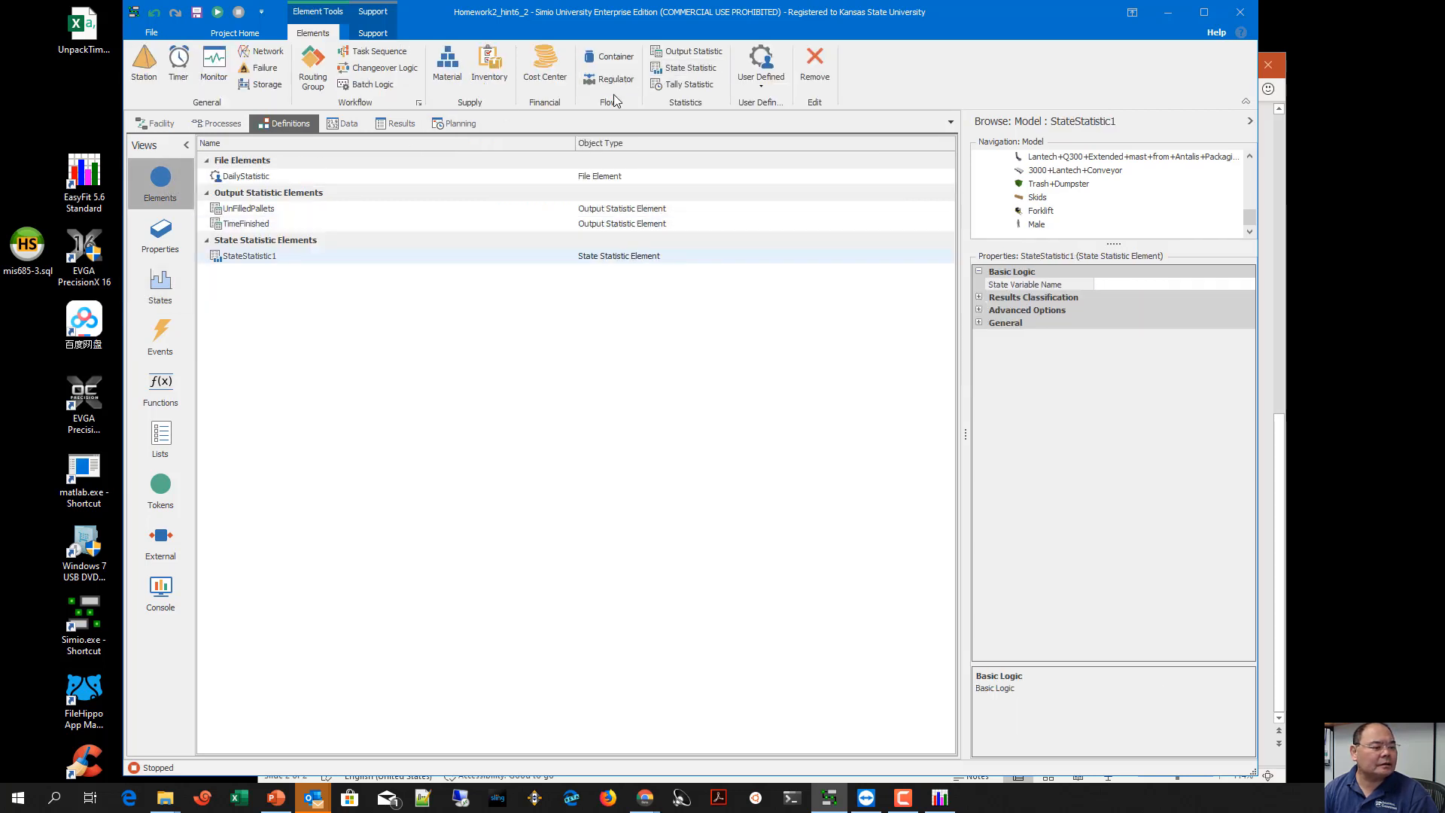
left_click(300, 259)
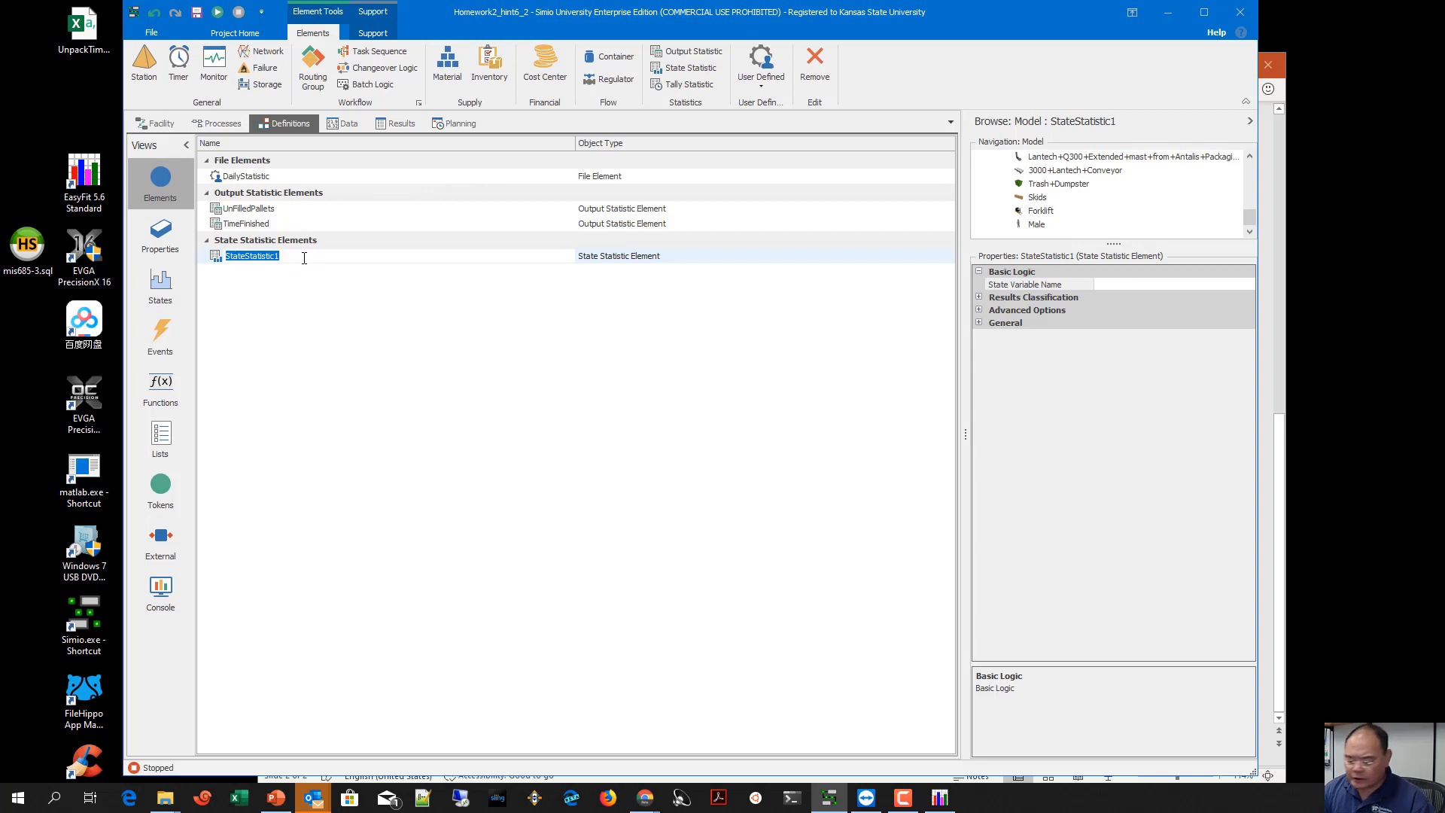
type("WI")
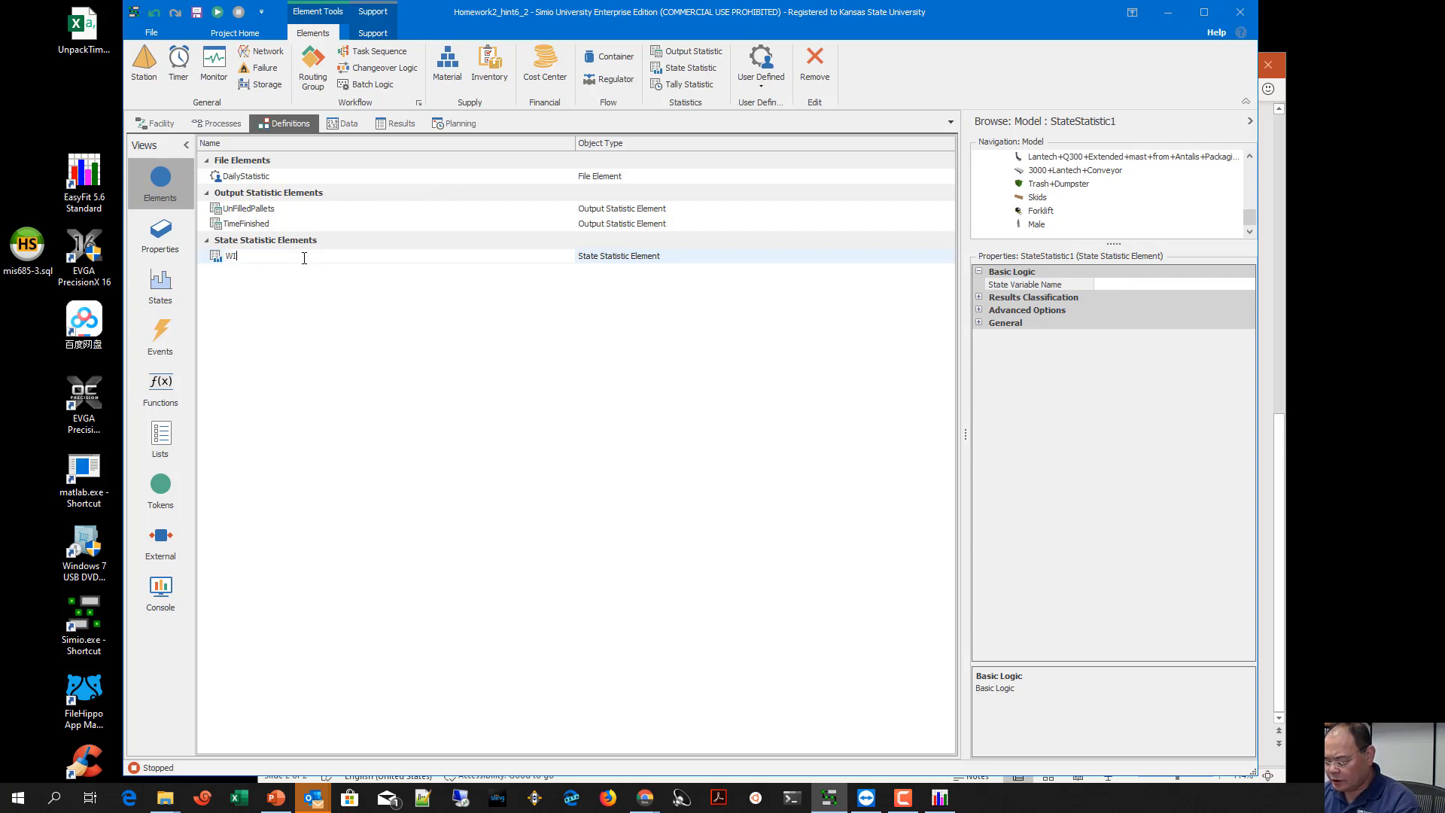
type("P_")
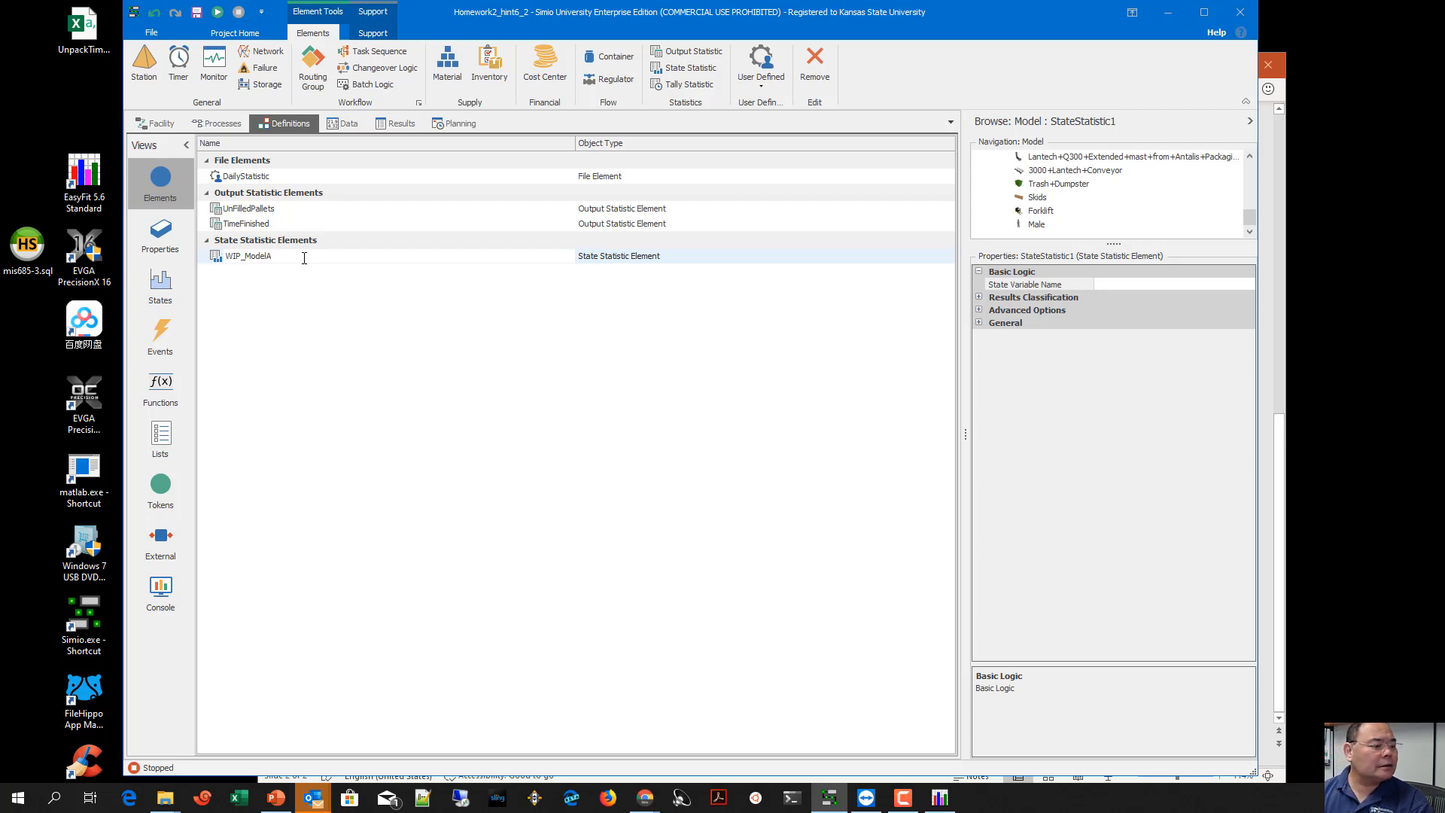
type("ModelA")
key("Return")
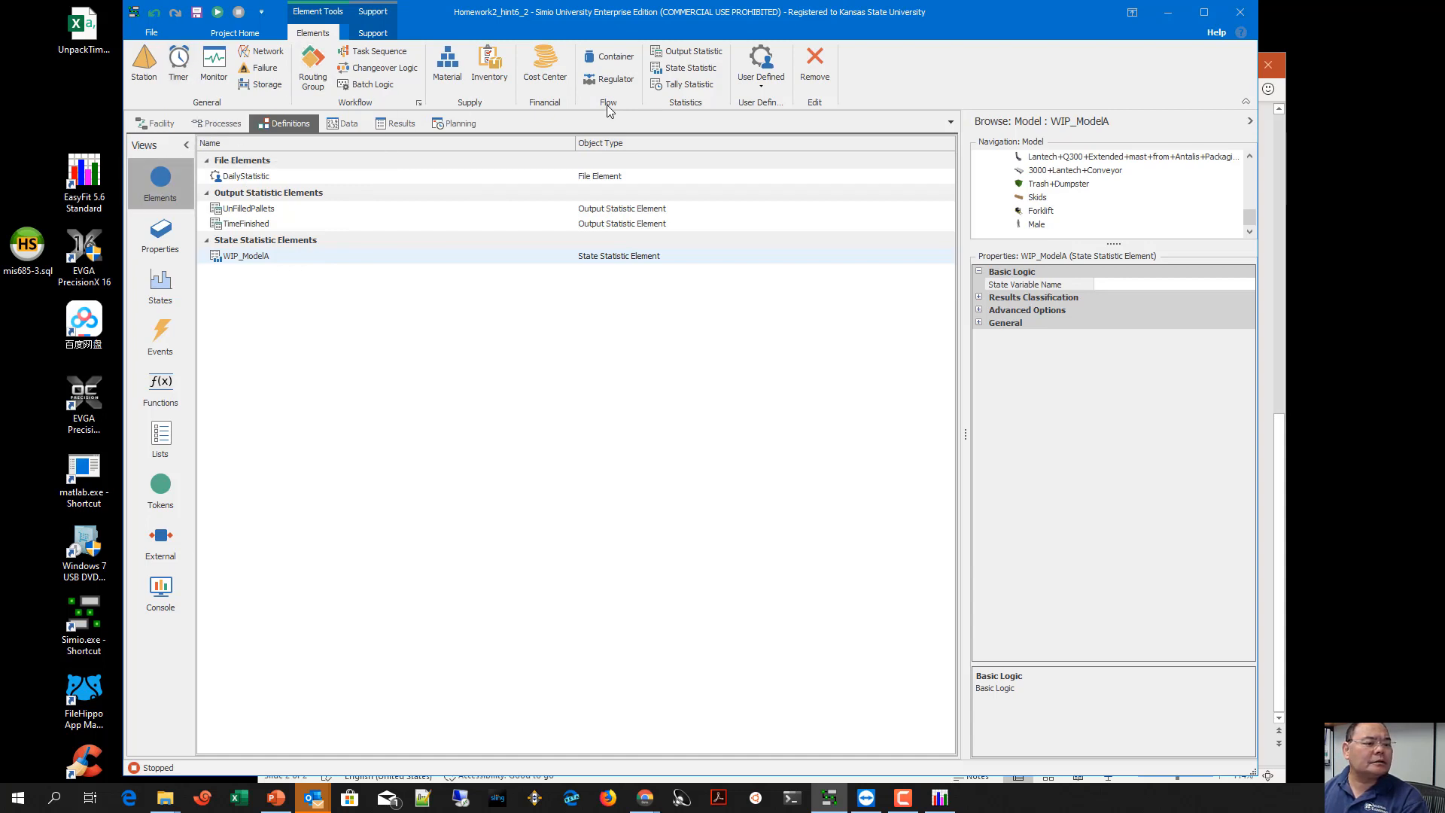
Add a second State Statistic element and name it WIP_ModelB
left_click(689, 68)
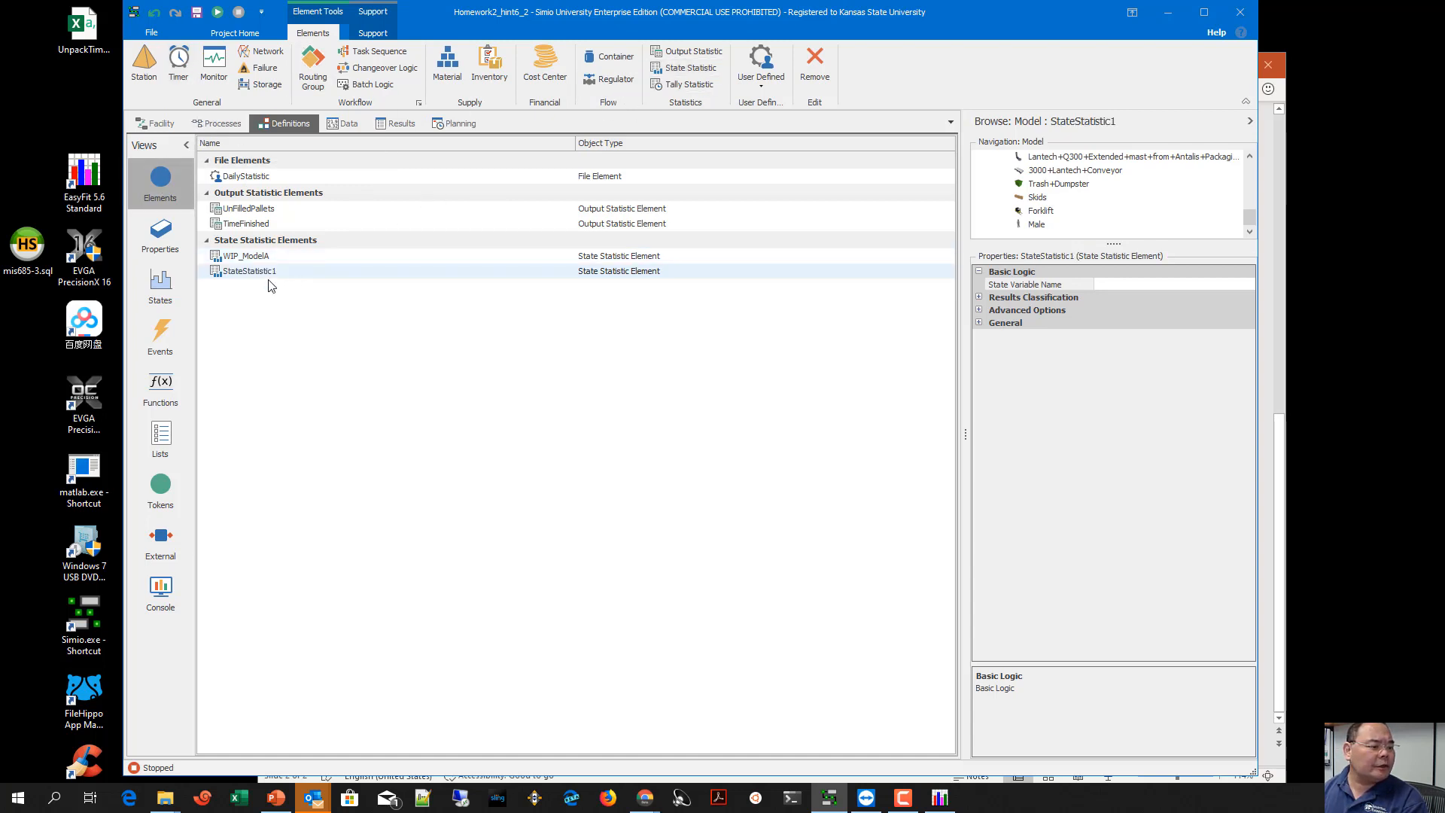
left_click(343, 271)
type("W")
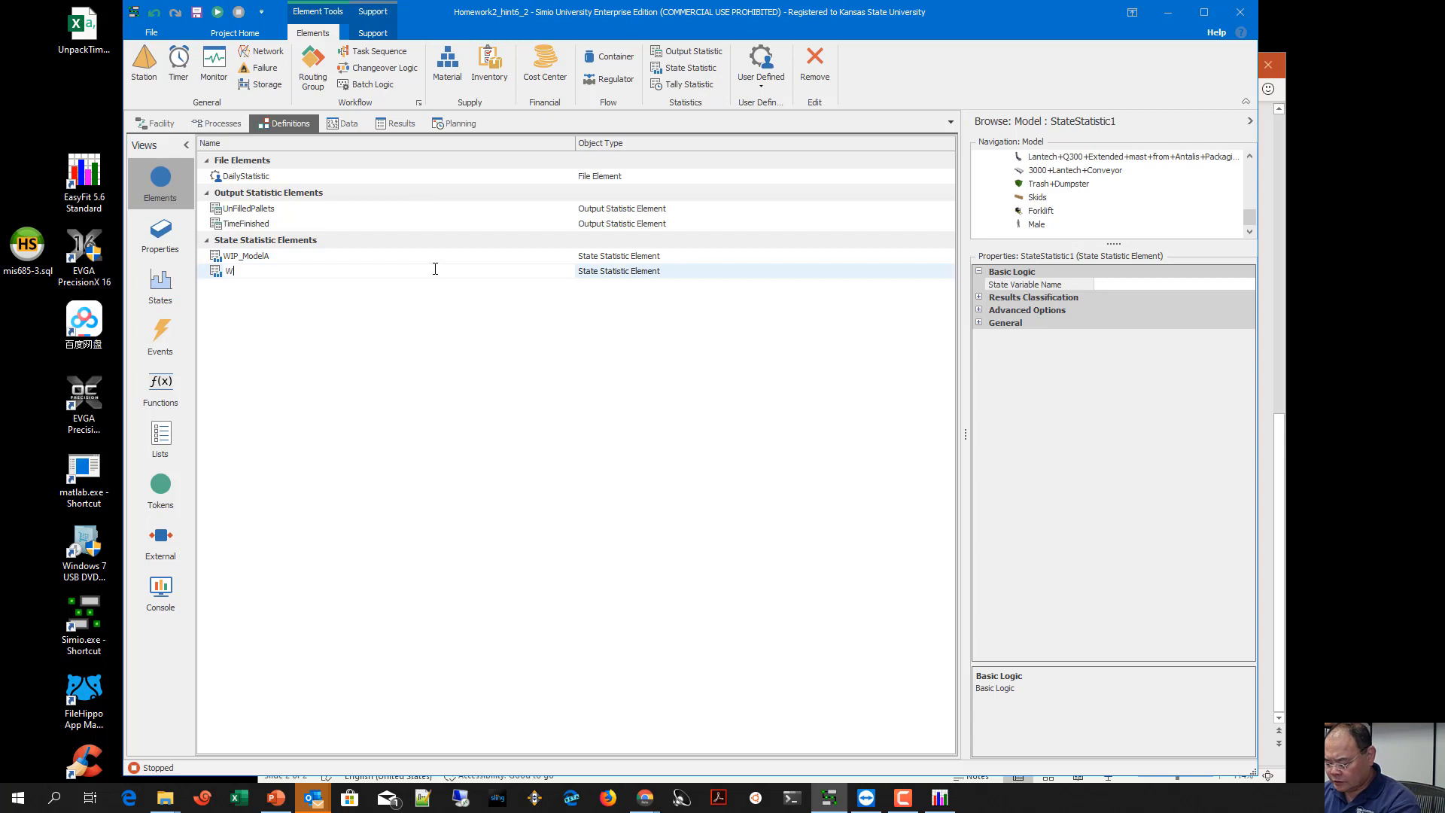
type("IP_Mo")
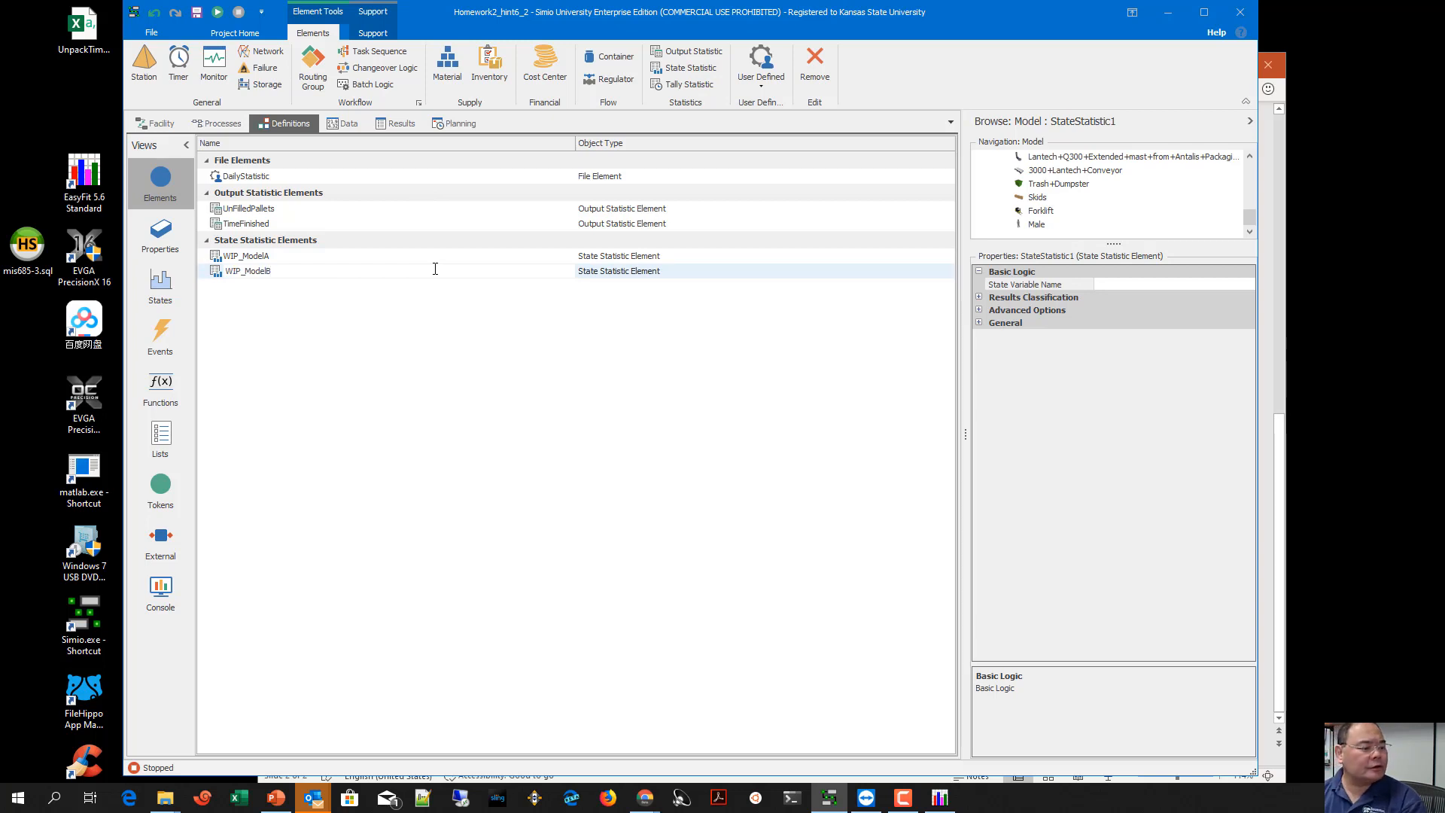
type("delB")
key("Return")
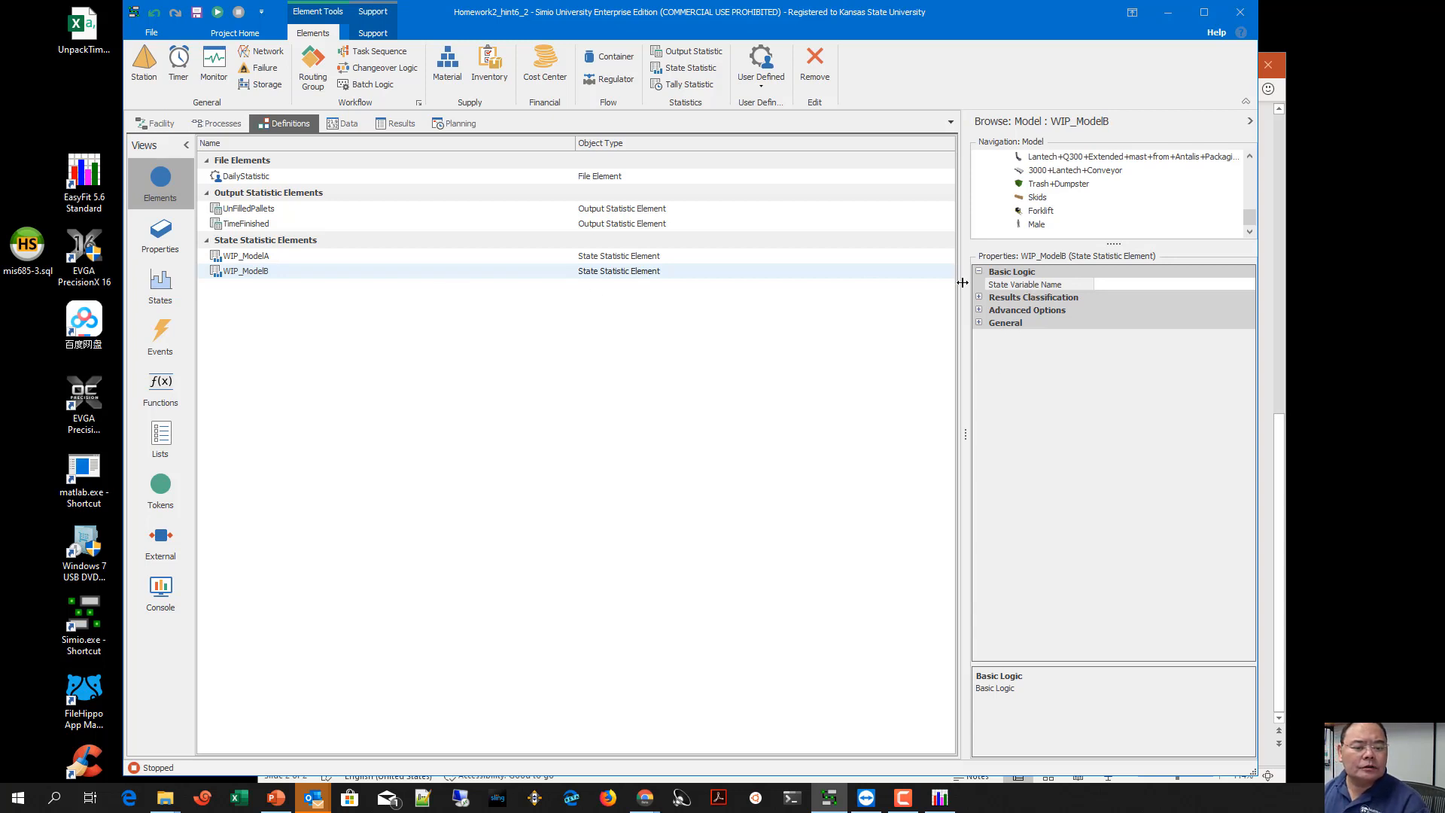
Set the state variable of the WIP_ModelA statistic to WIP_A
left_click(433, 258)
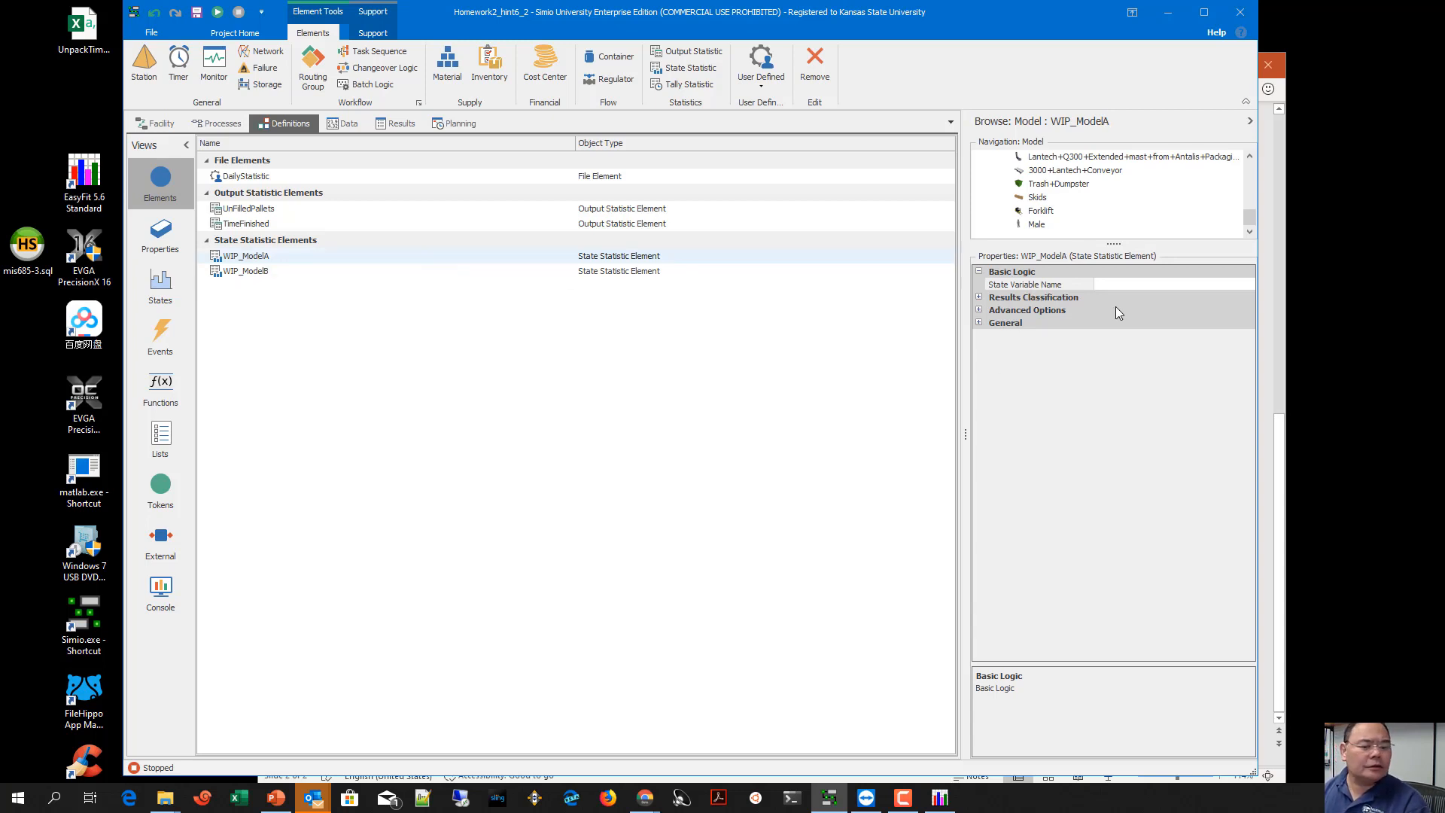
left_click(1164, 284)
left_click(1247, 283)
left_click(1247, 282)
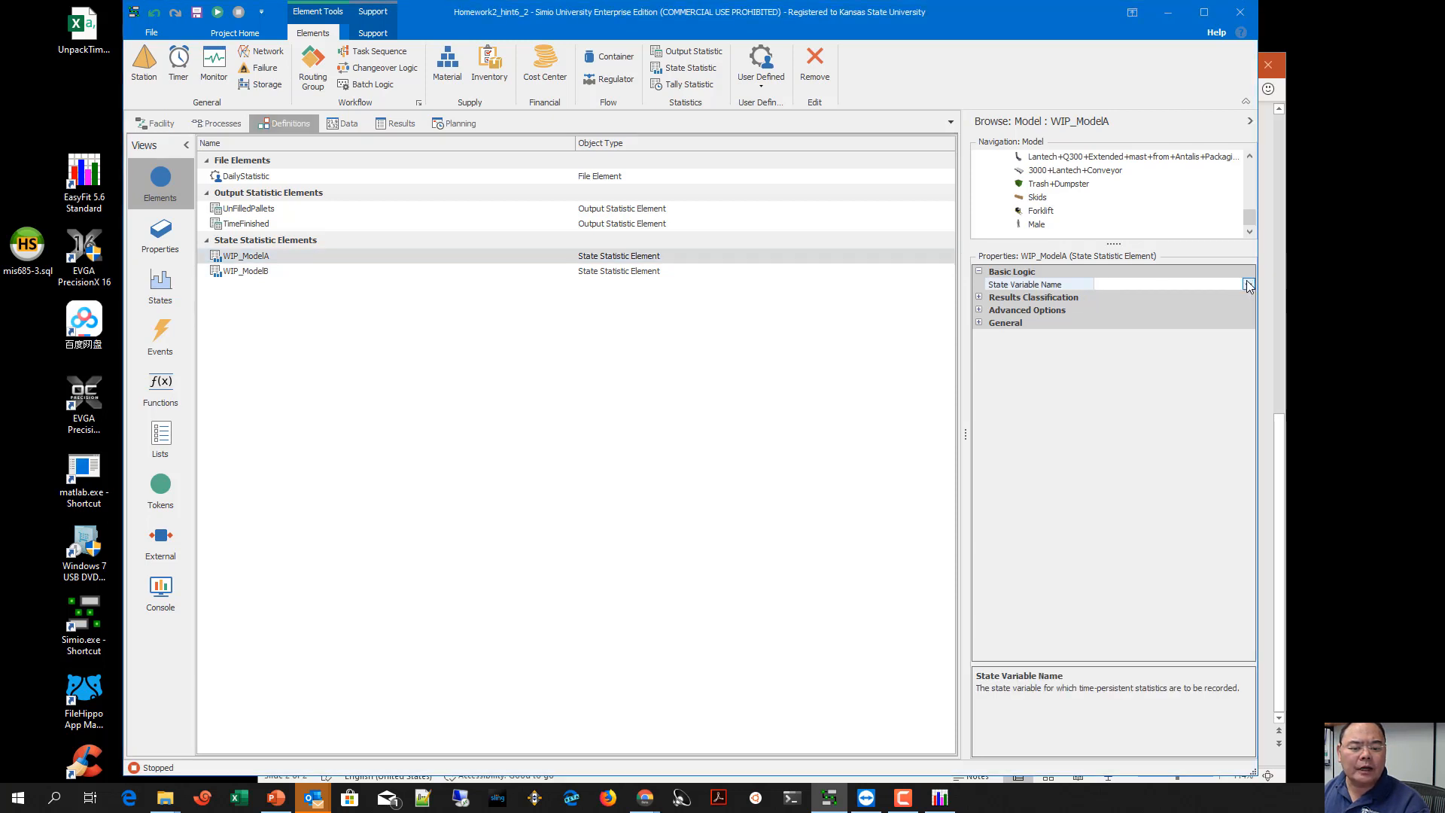
left_click(1246, 283)
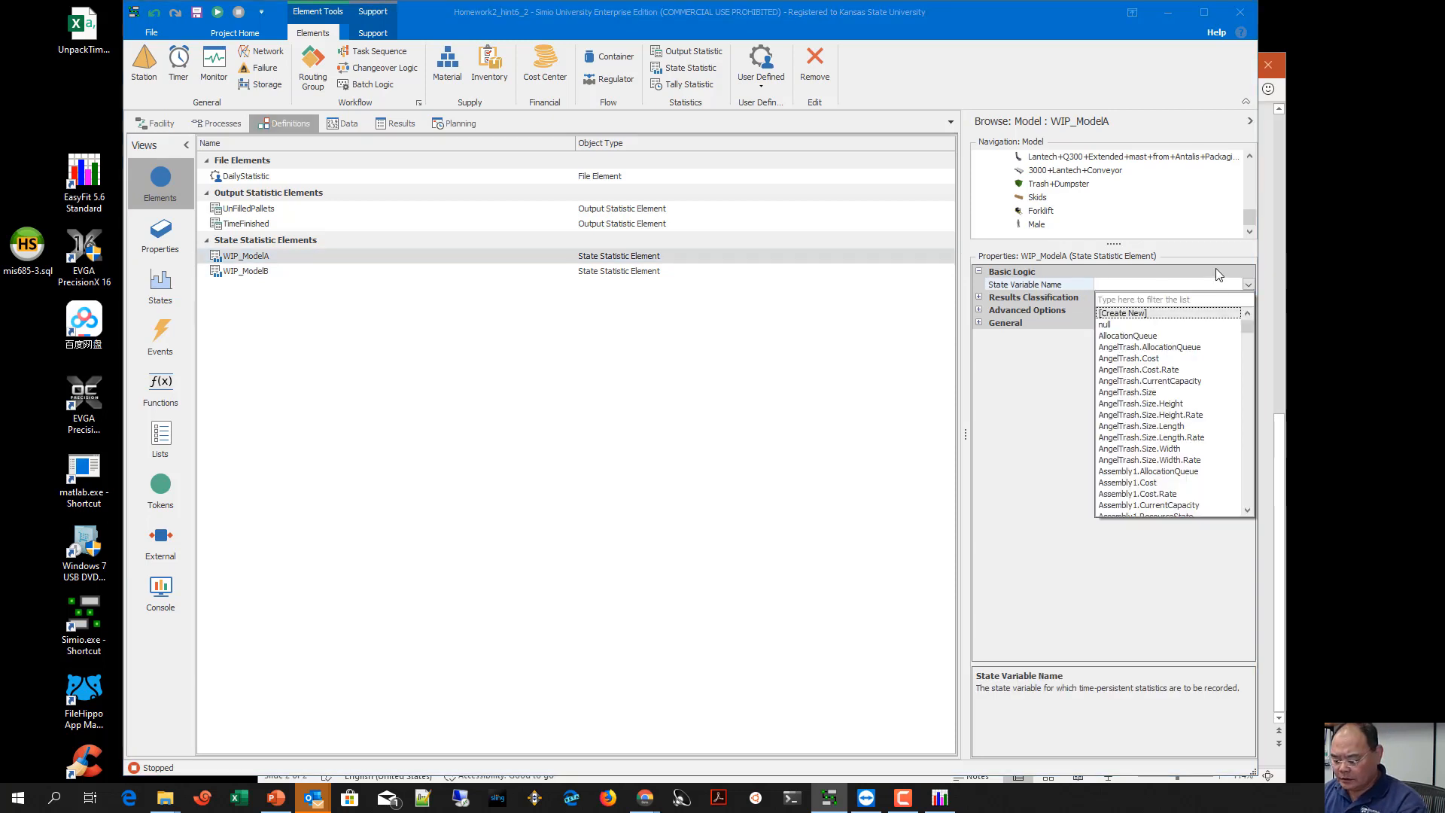
key("w")
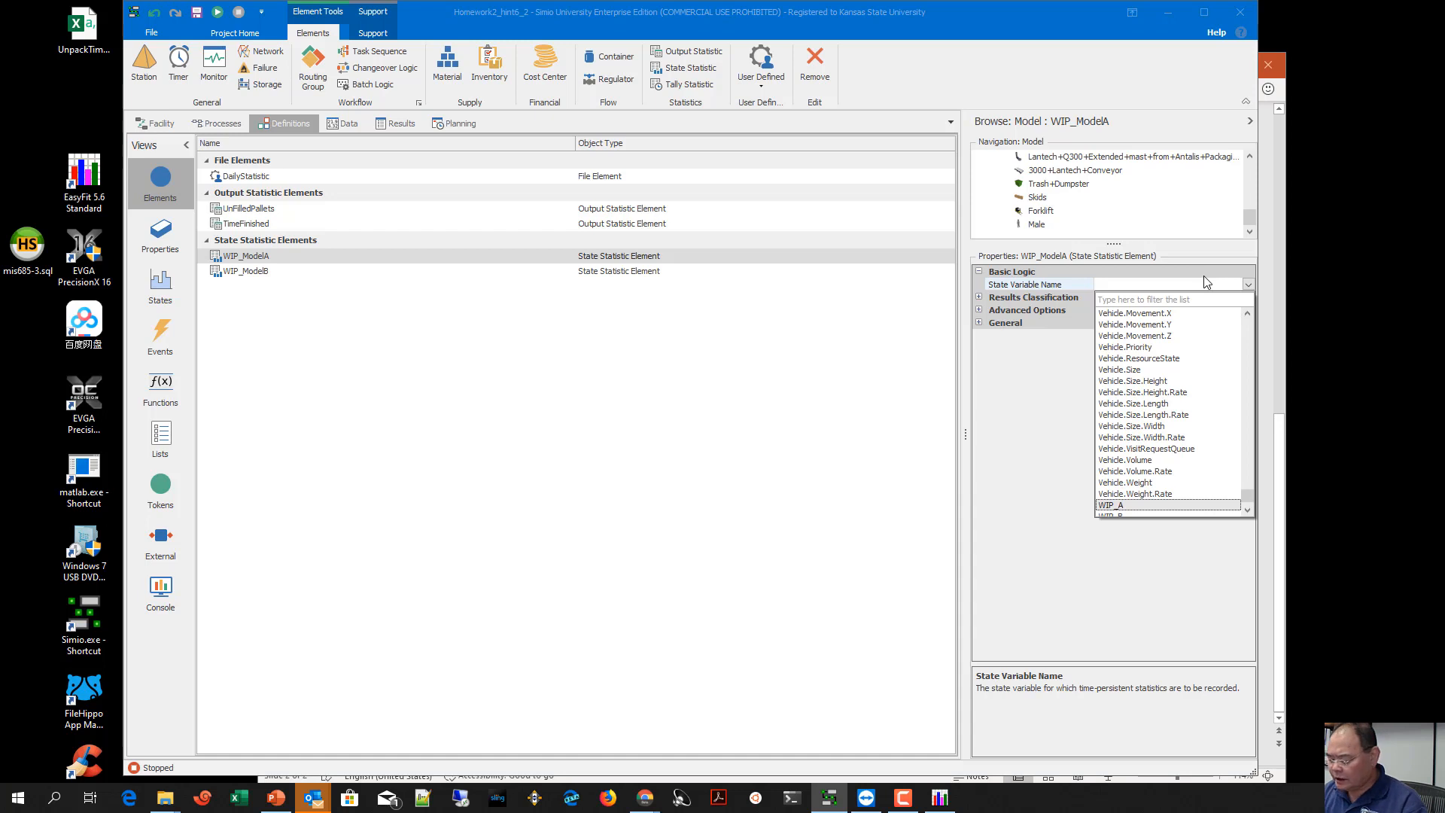
key("Return")
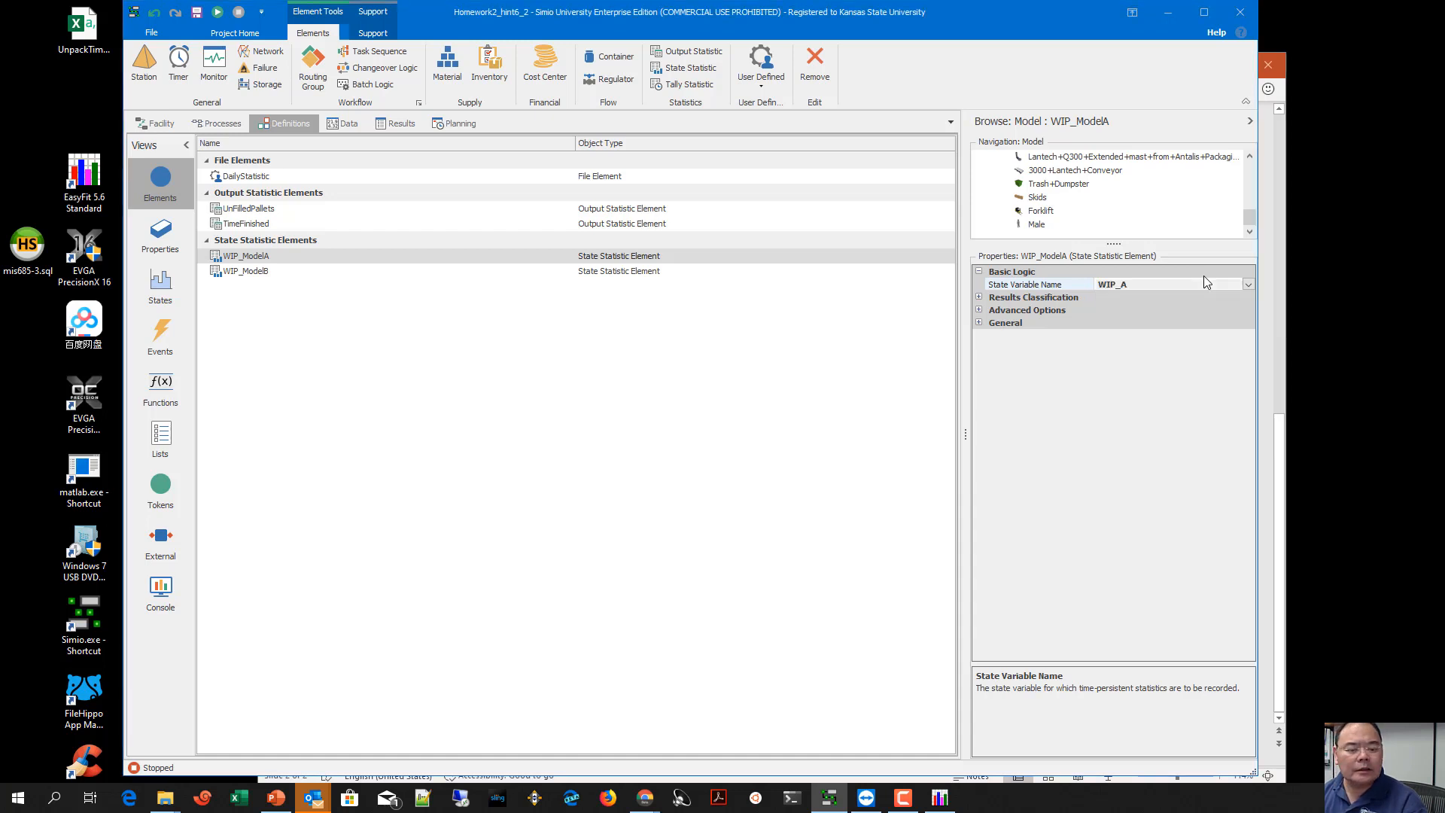
Set the state variable of the WIP_ModelB statistic to WIP_B
left_click(300, 272)
left_click(1127, 284)
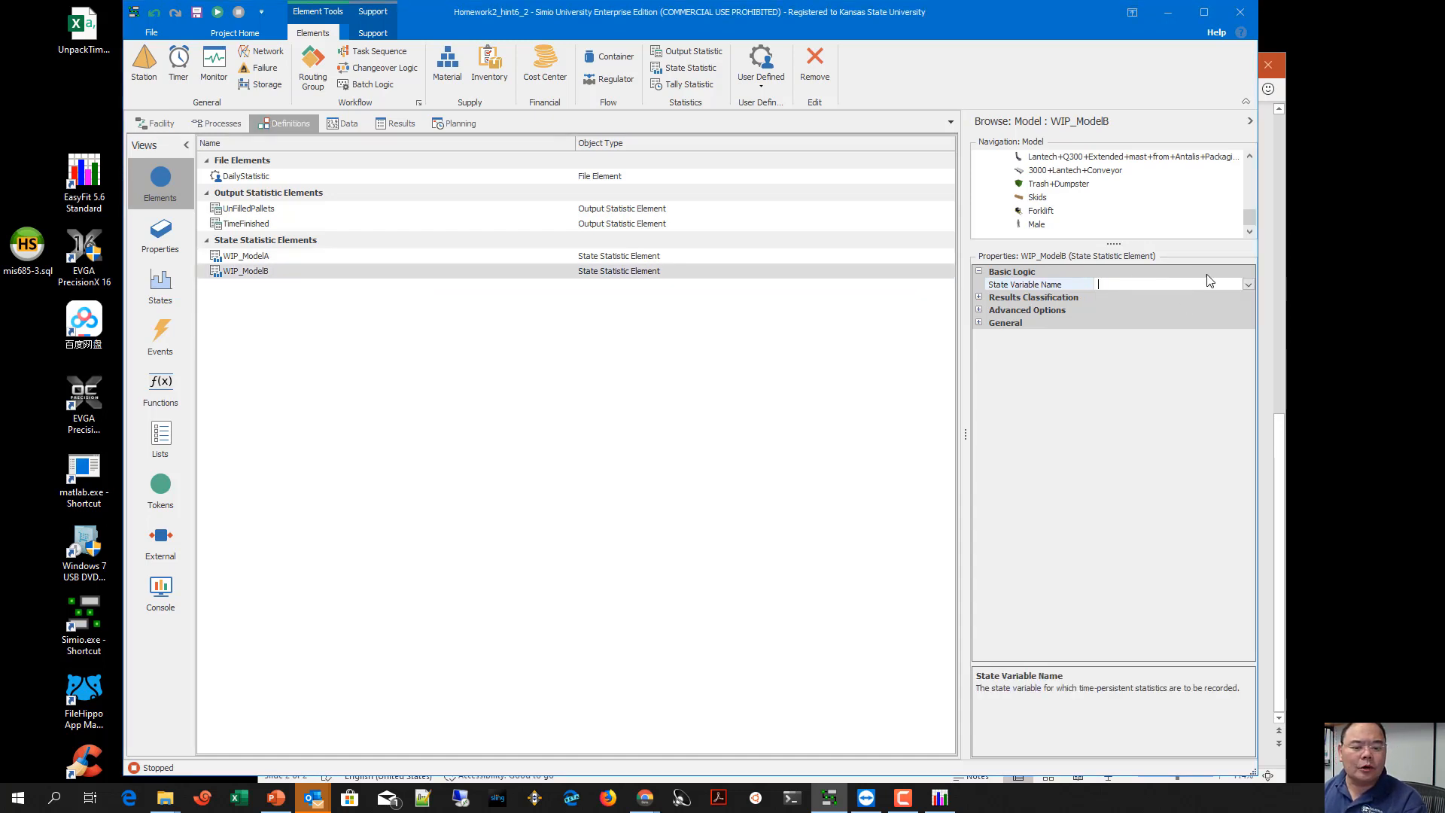
left_click(1246, 284)
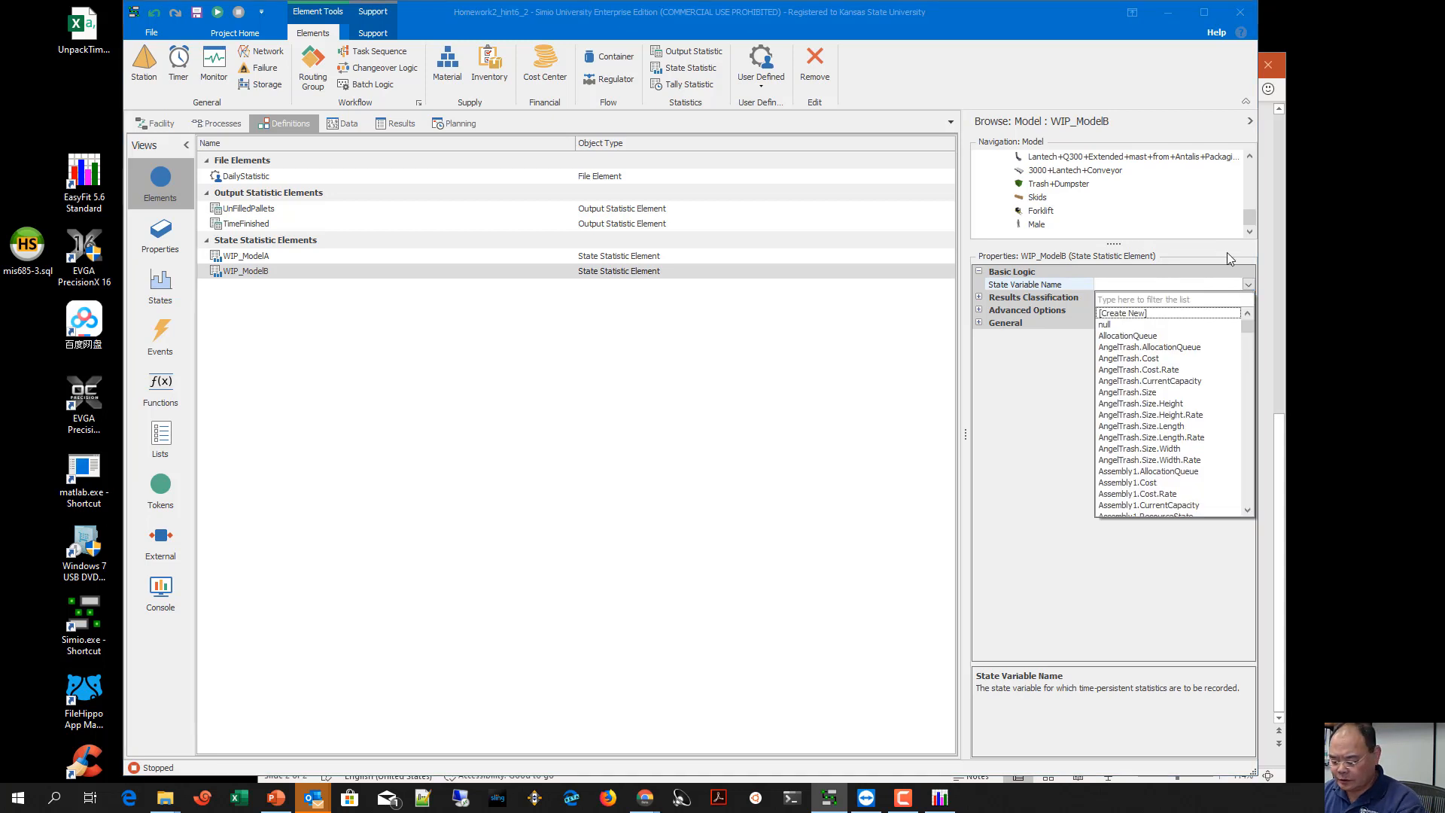
scroll(1229, 258, "down", 10)
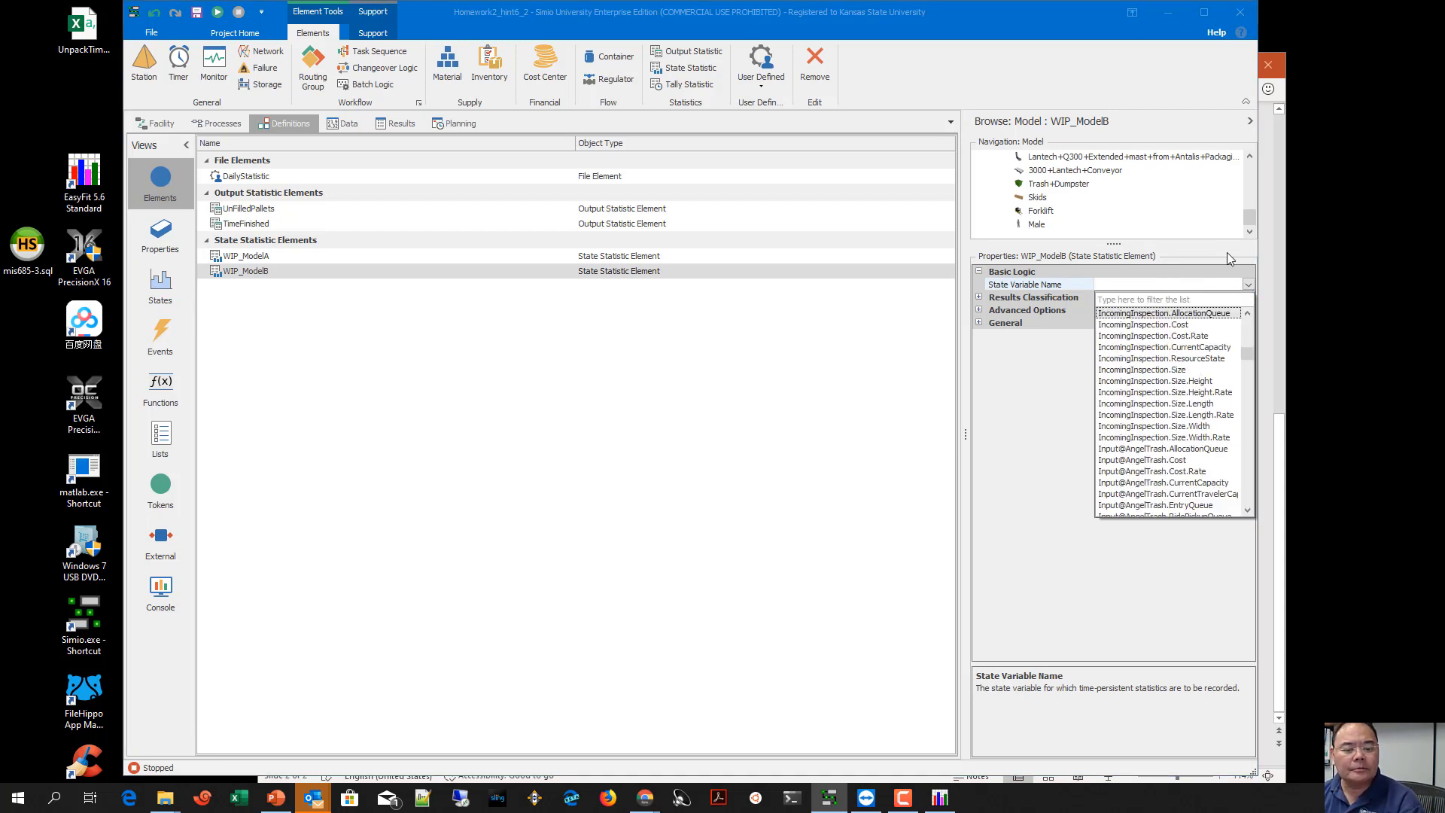
key("w")
key("Down")
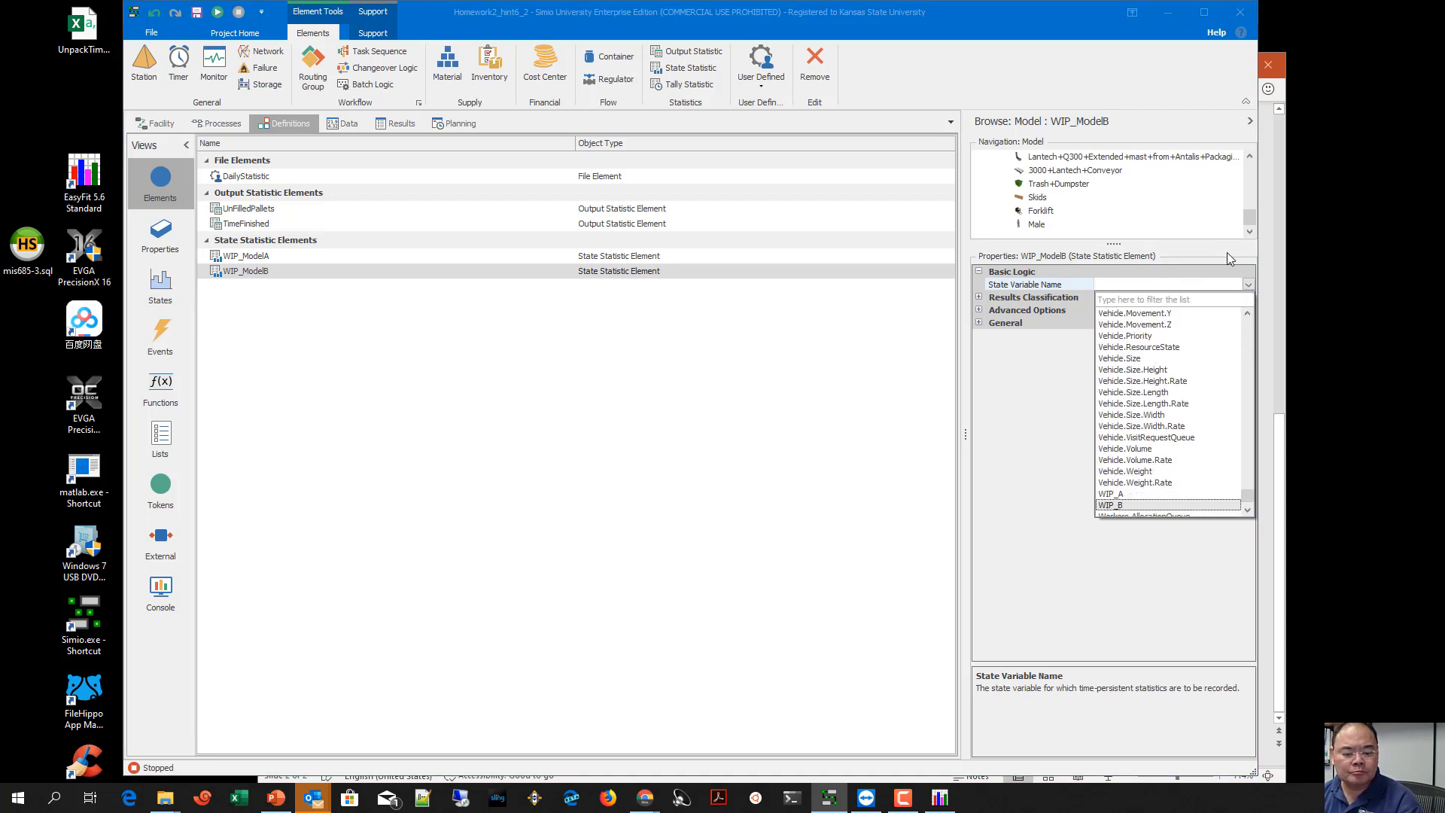
key("Return")
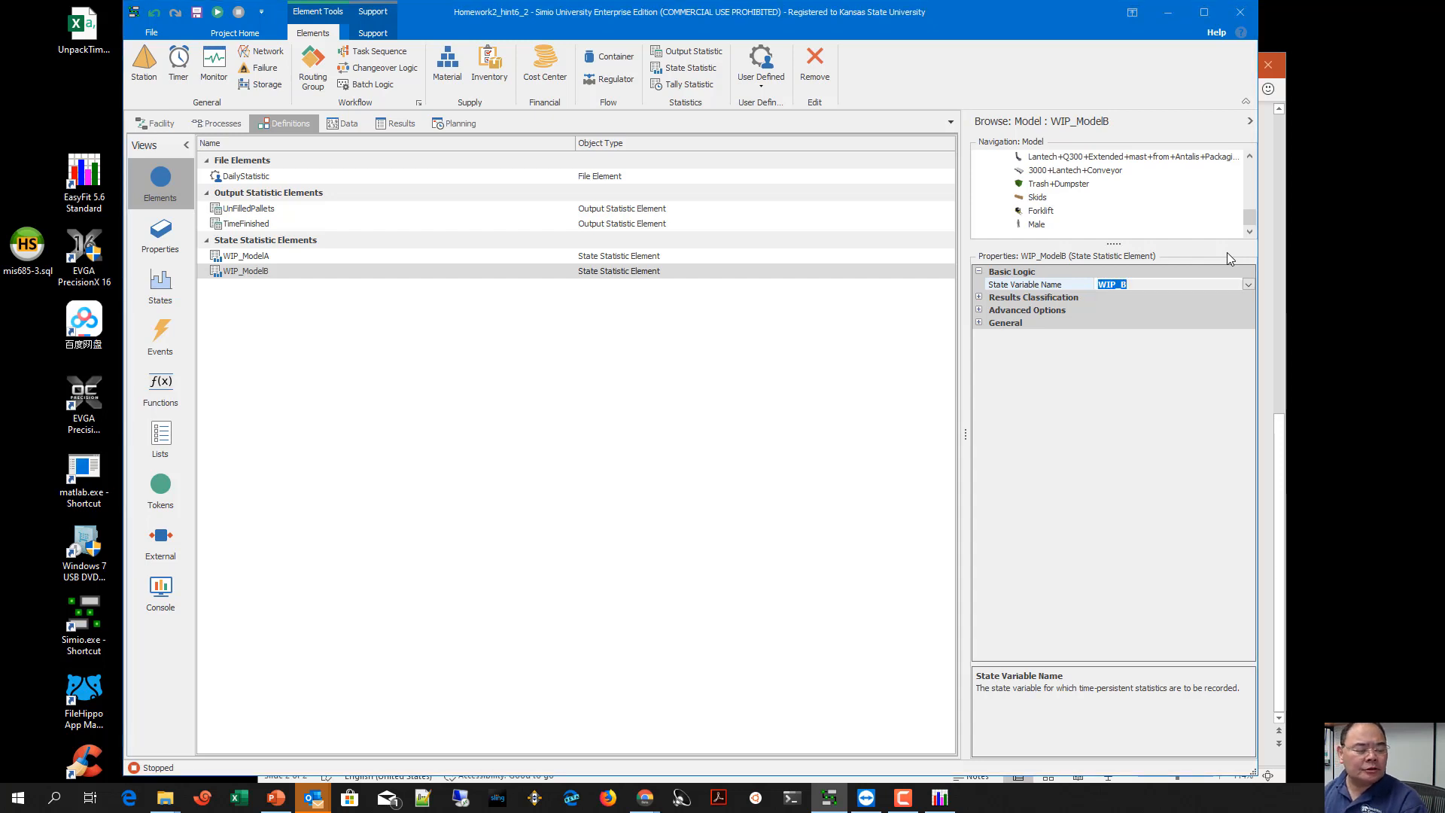
Set the facility run's specific ending time to 9/15/2019 12:00:00 AM and fast-forward the model to the end
left_click(156, 124)
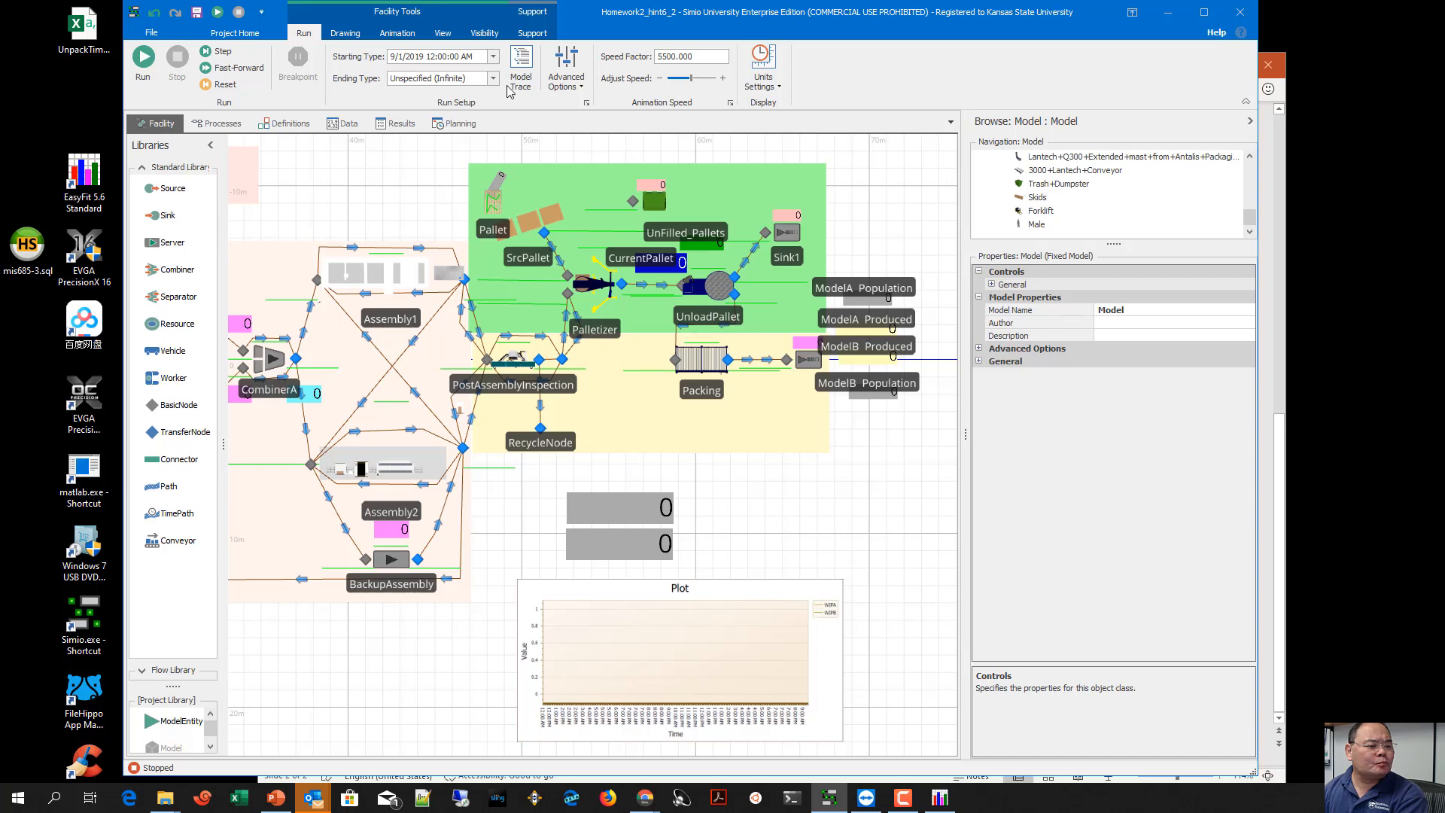
left_click(492, 79)
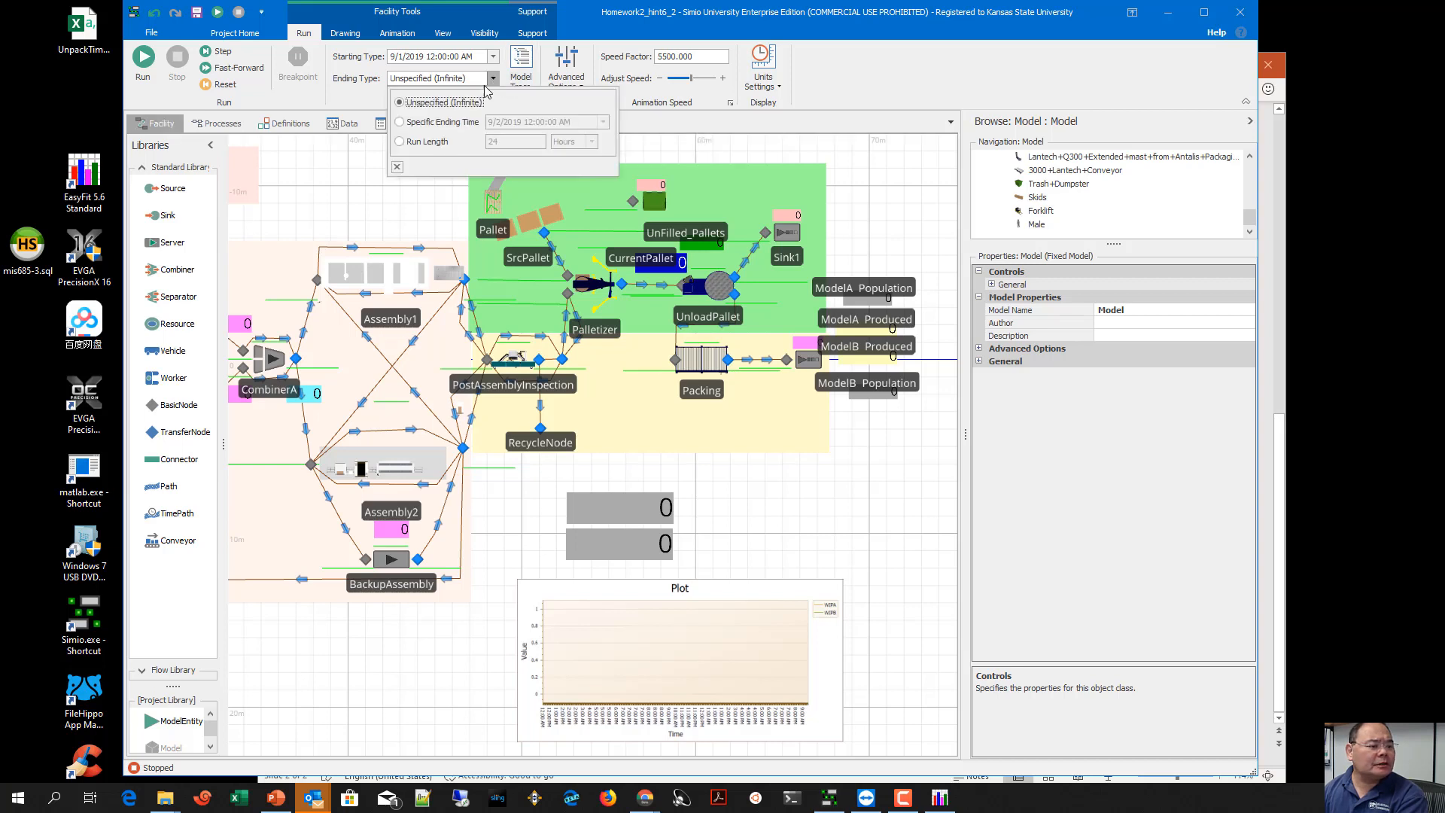
left_click(440, 122)
left_click(497, 122)
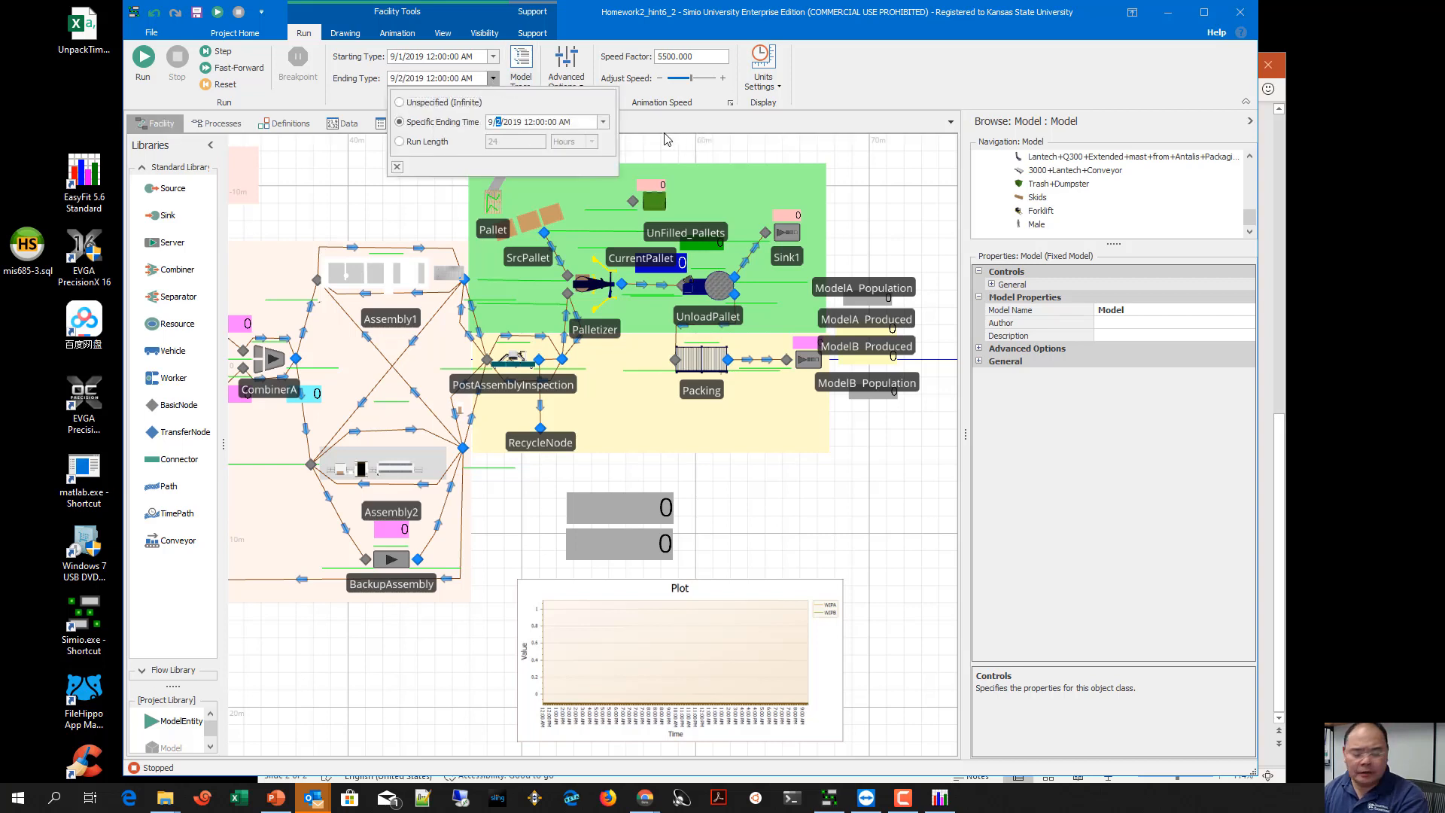
type("15")
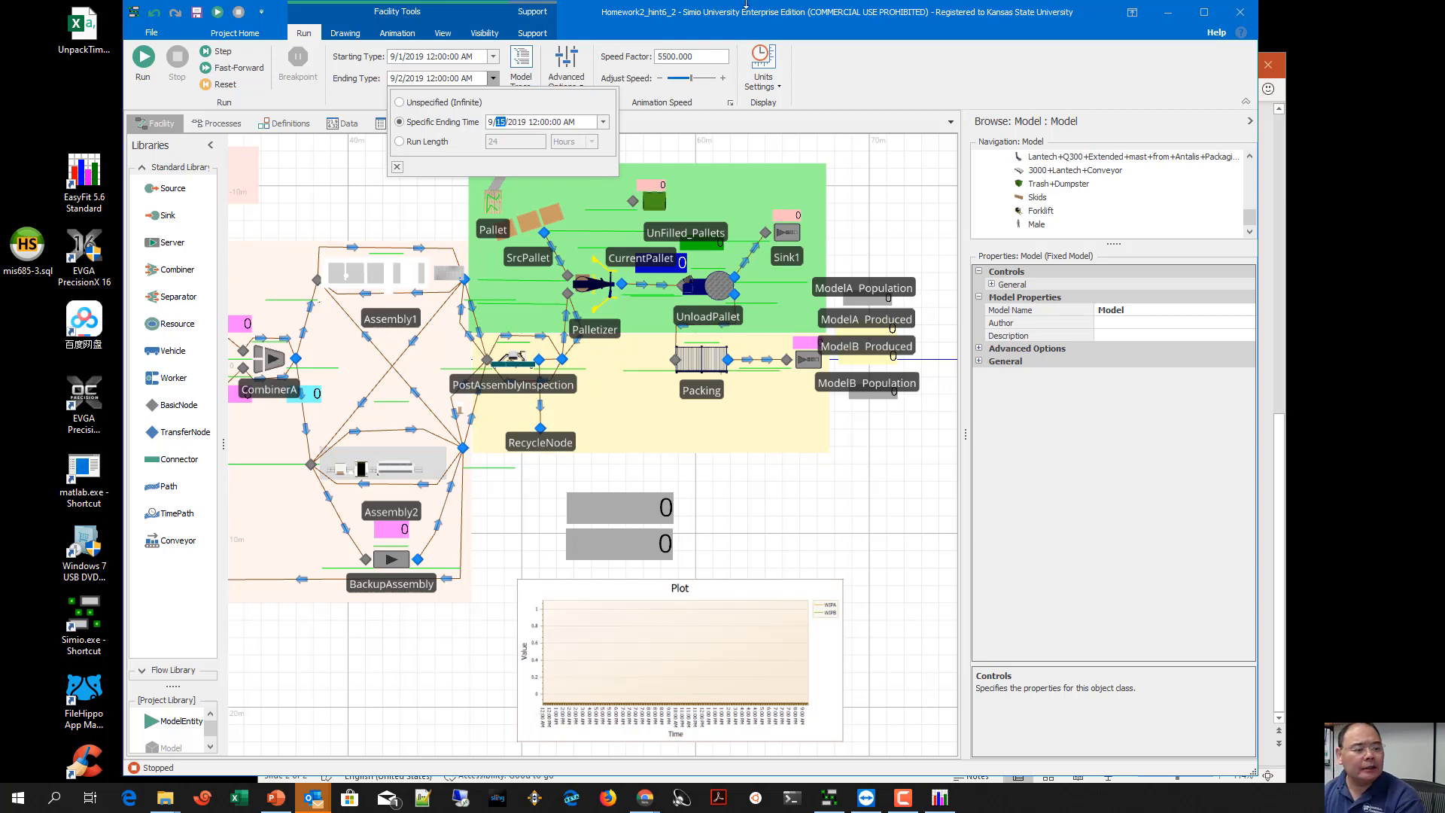
left_click(663, 132)
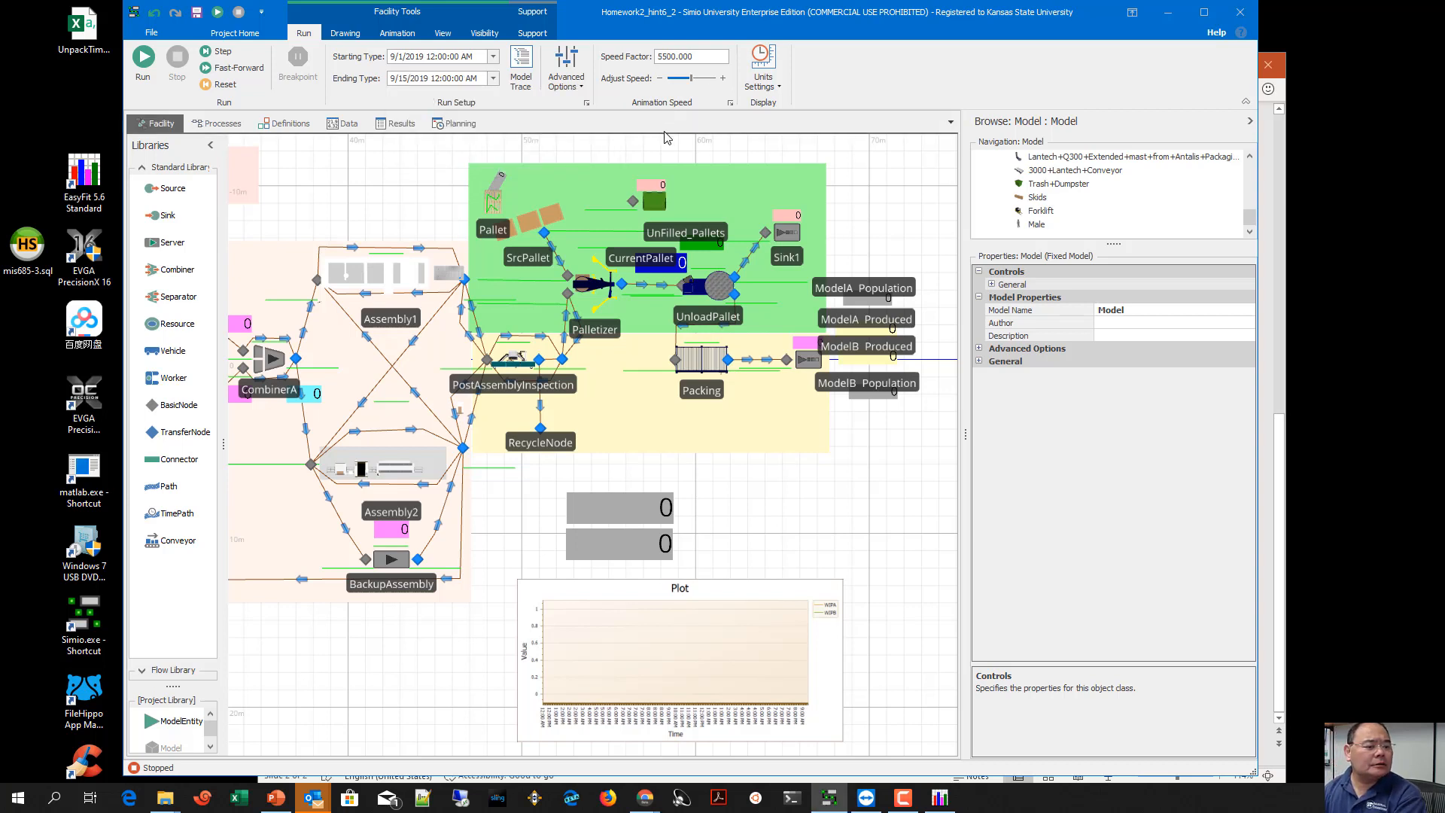
left_click(207, 68)
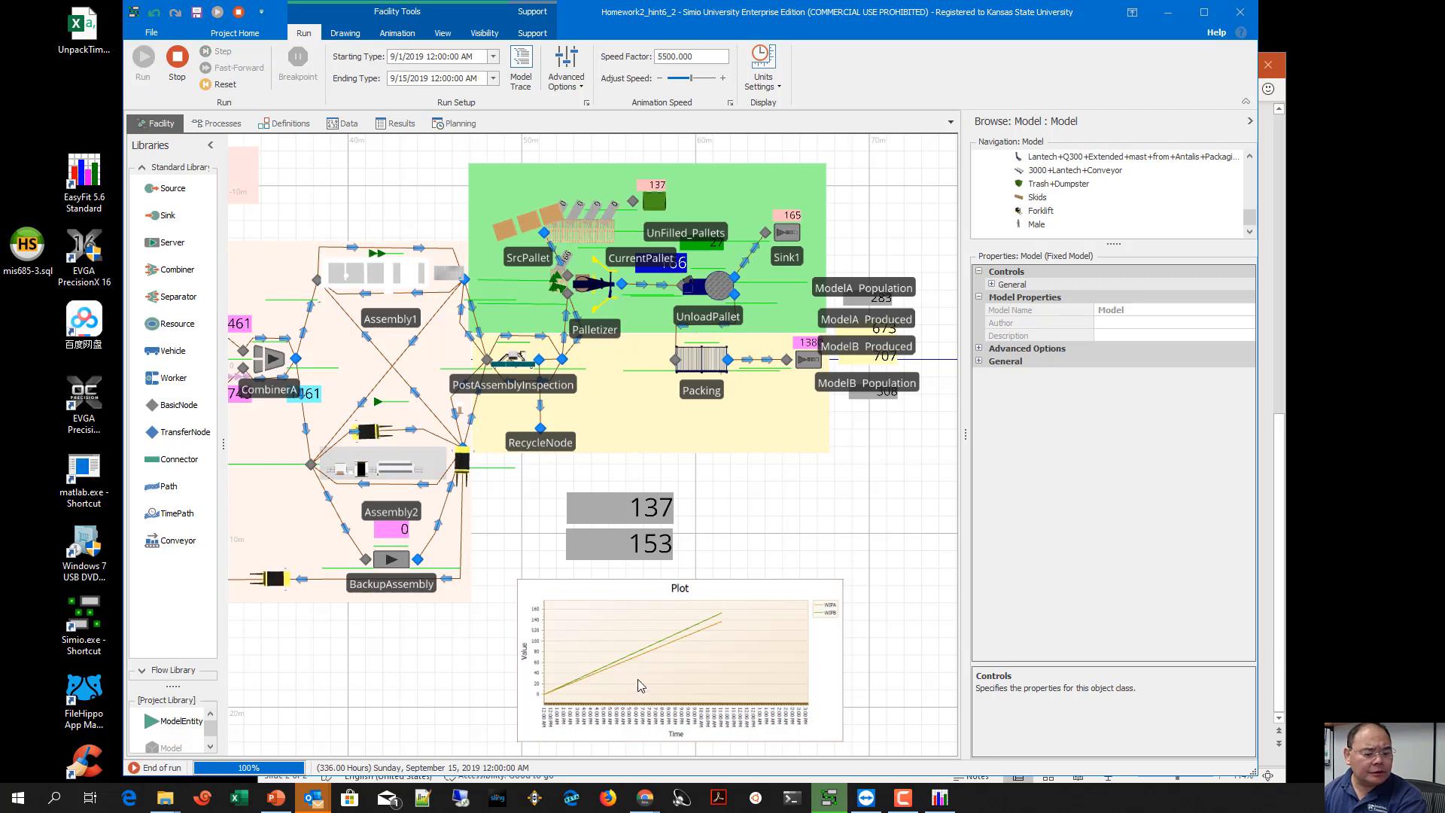
Examine the average, final and maximum values of WIP_ModelA and WIP_ModelB in the pivot grid results
left_click(397, 124)
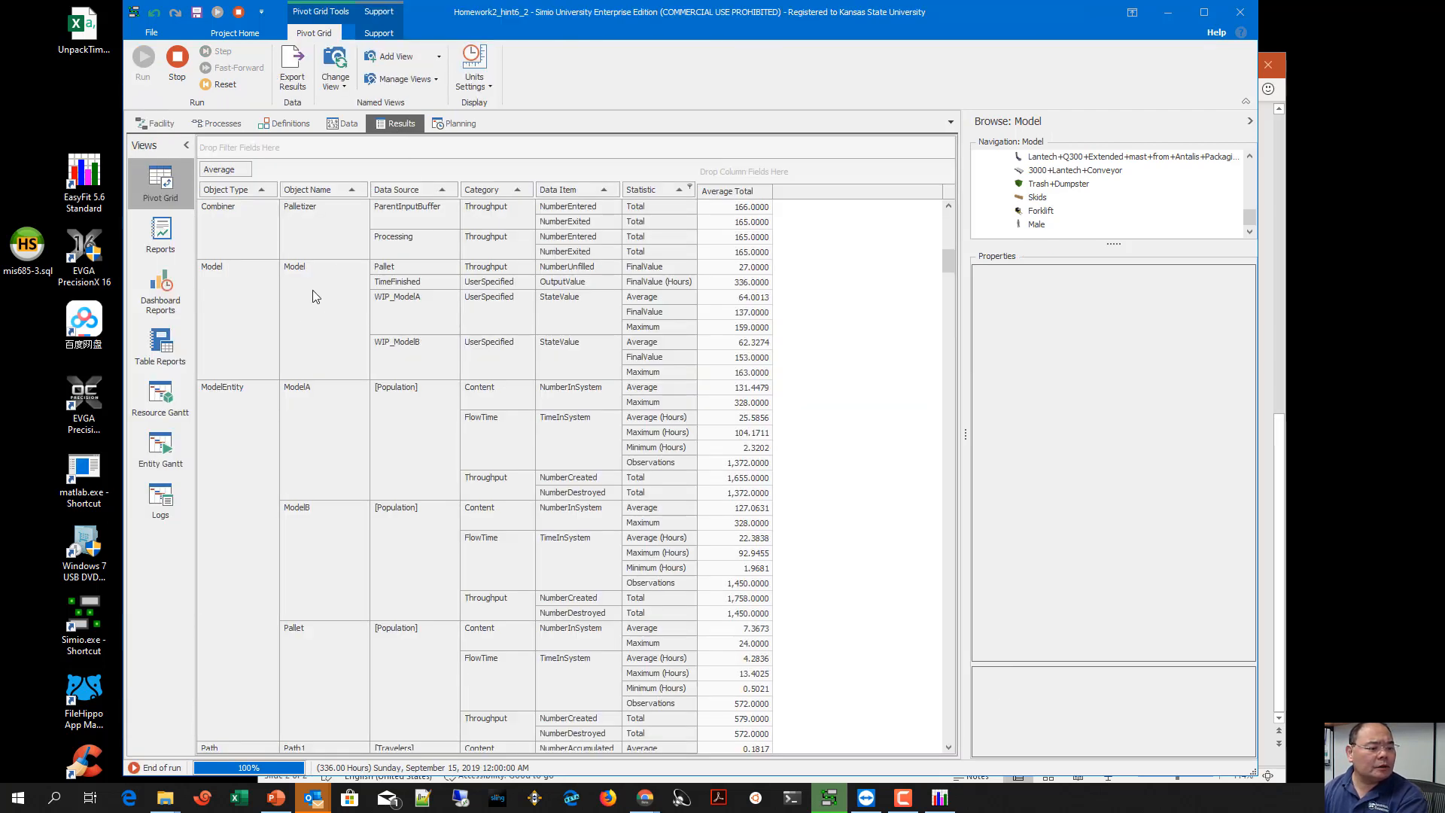
left_click(413, 300)
left_click(414, 344)
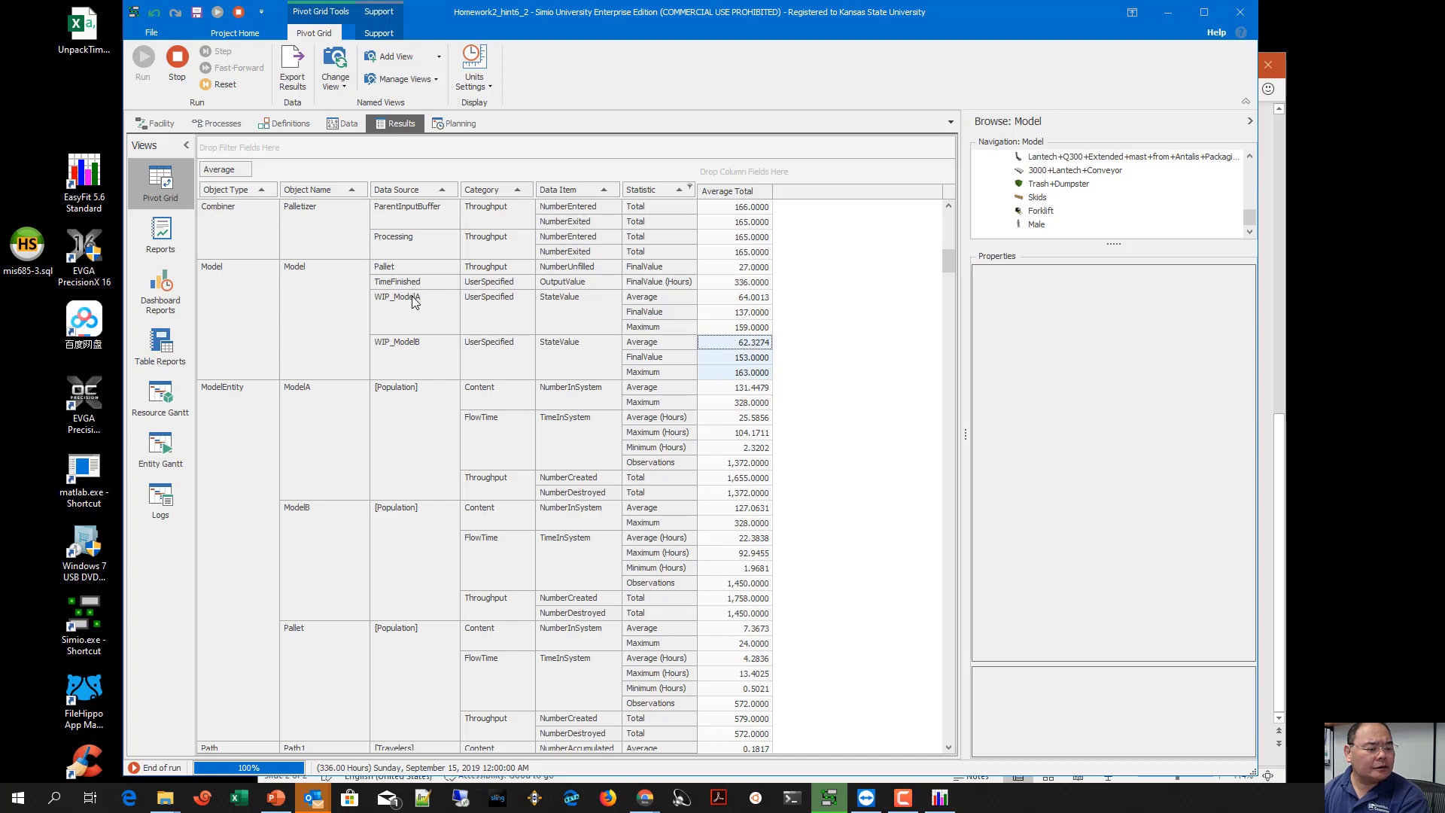
left_click(414, 328)
left_click(410, 344)
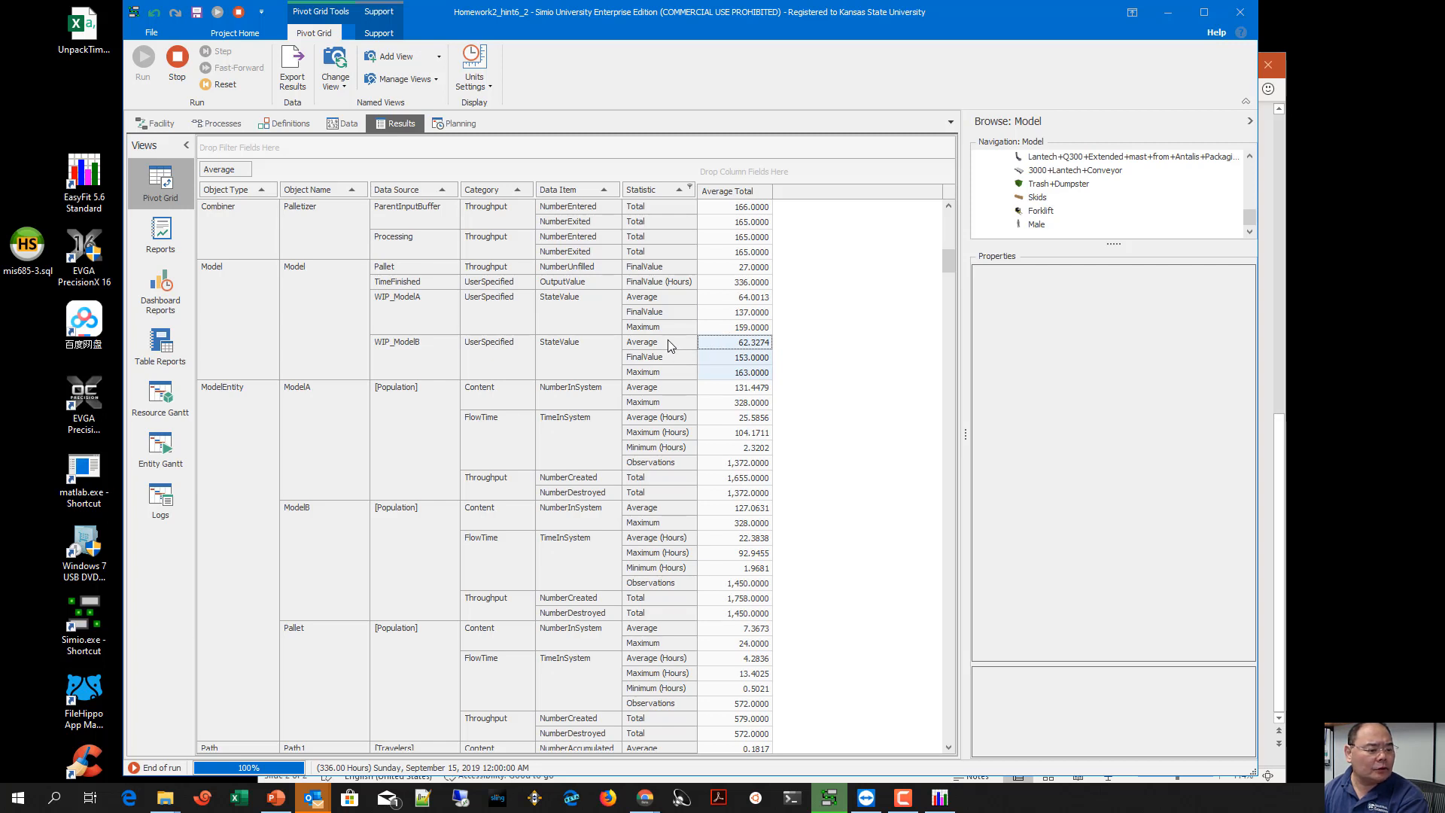
left_click(720, 360)
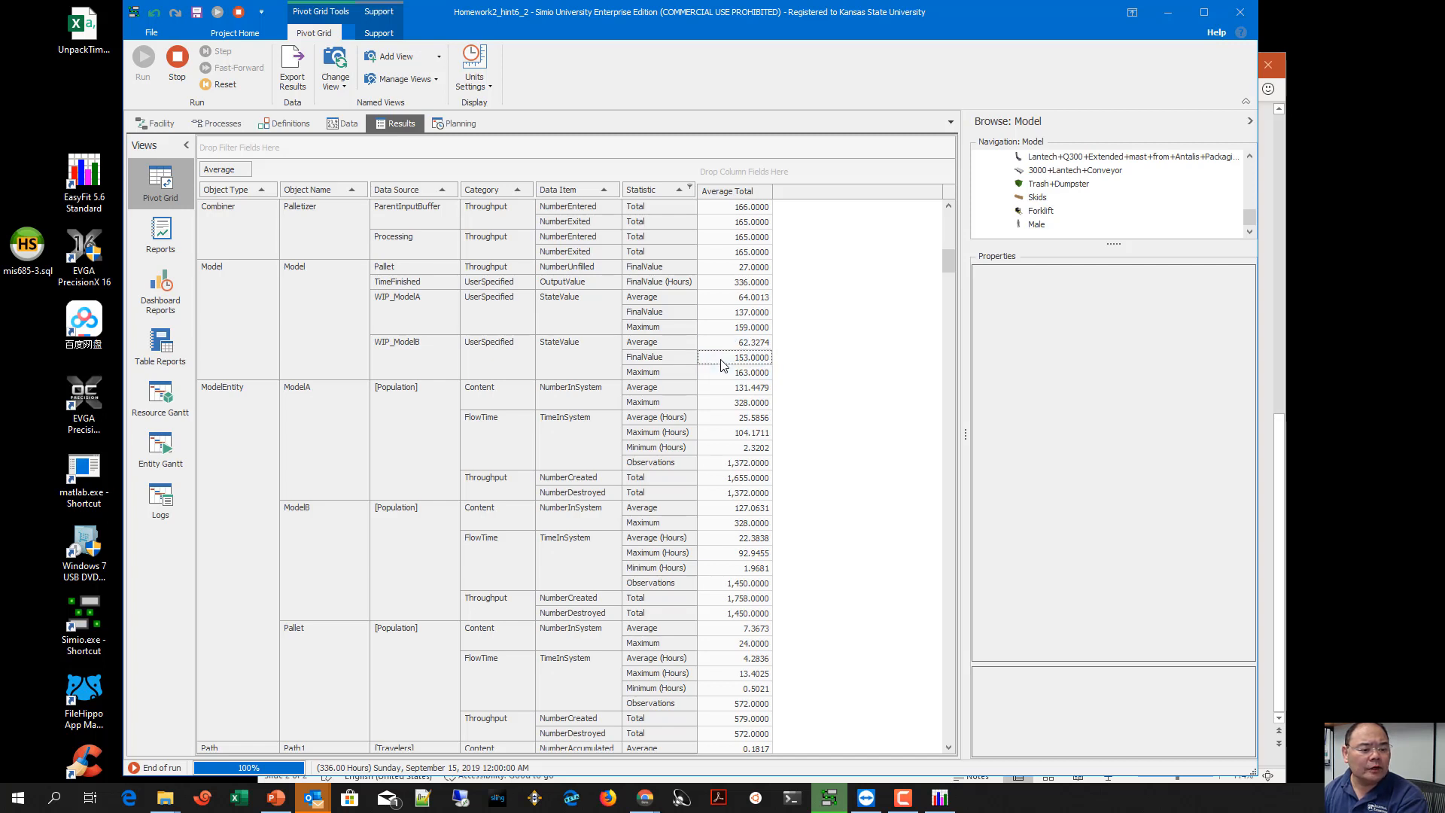
Return to the facility and look over the work-in-process labels, the status plot and the assembly area
left_click(167, 125)
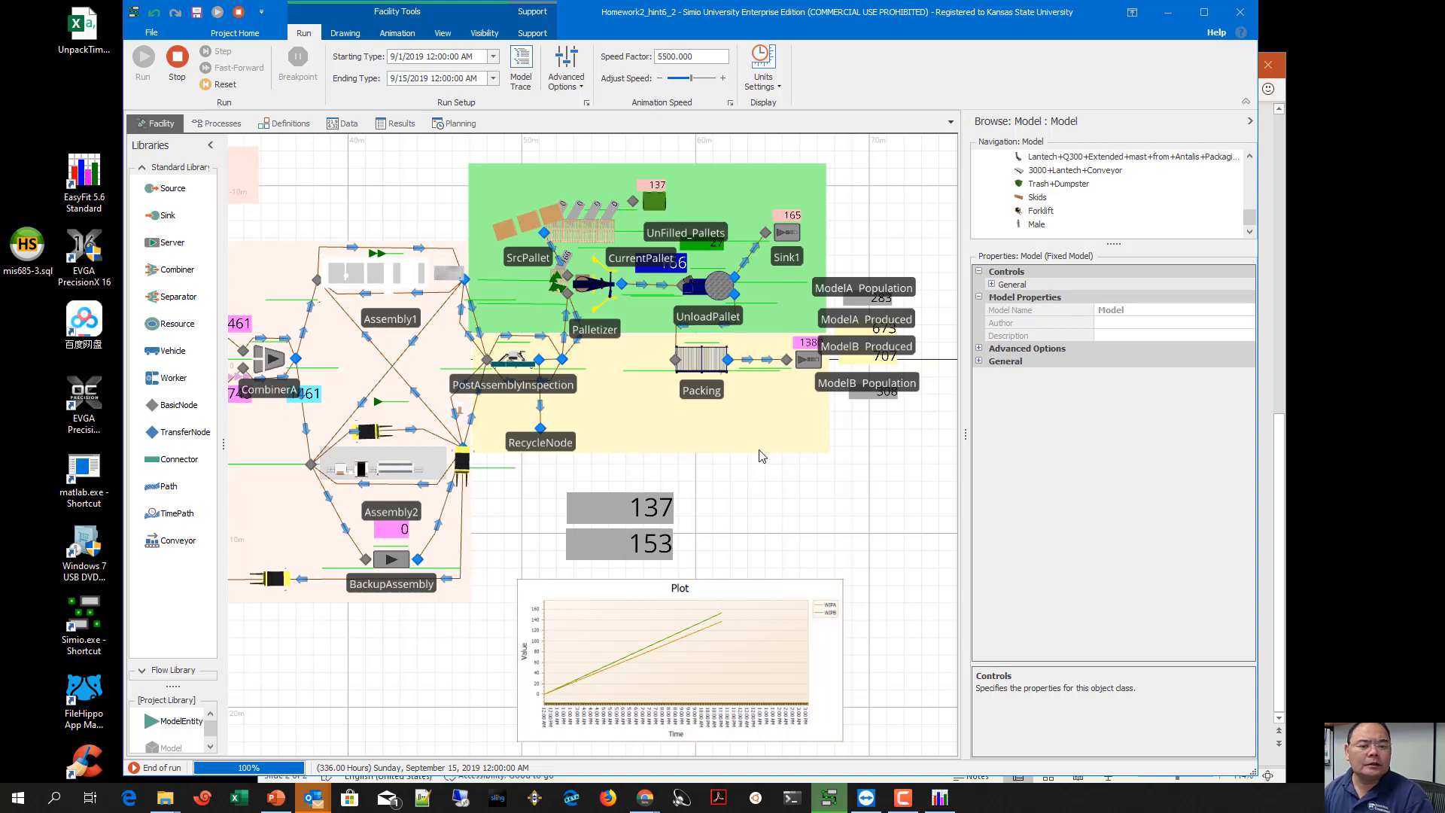
scroll(764, 475, "up", 3)
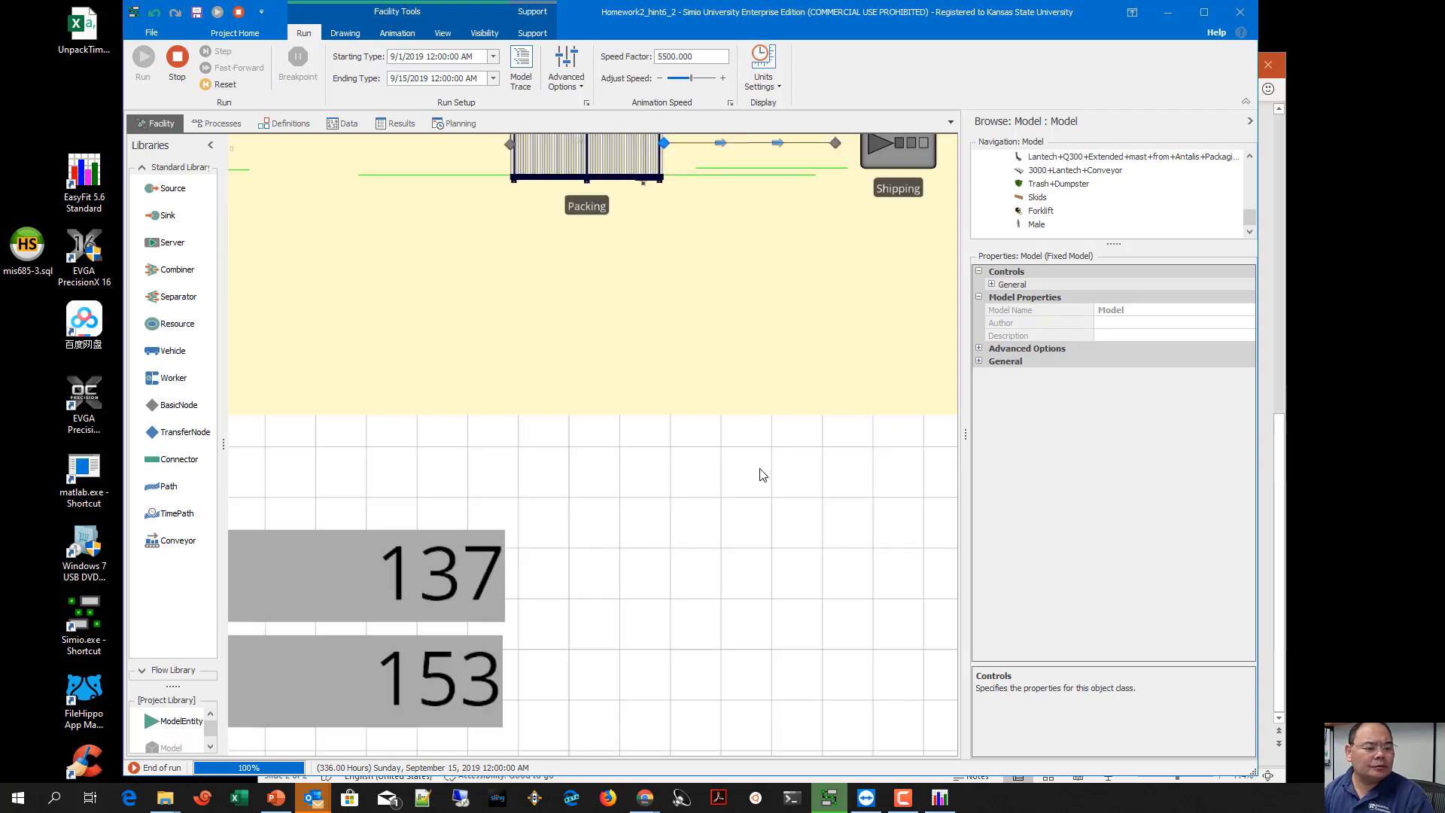
scroll(760, 469, "down", 3)
left_click_drag(422, 196, 593, 205)
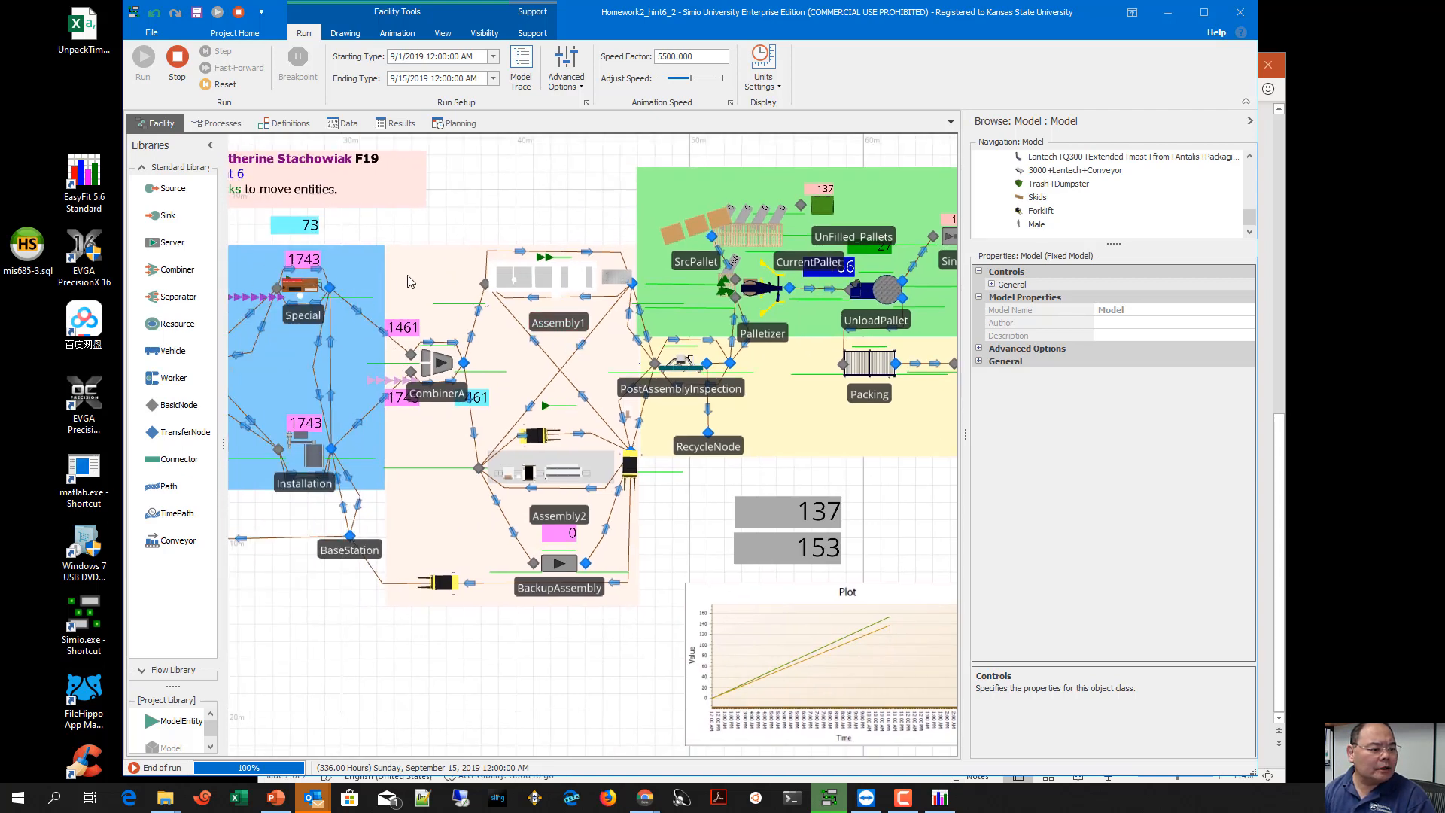
Check the Special server's properties, reset the finished simulation run, and show the properties of the Forklift vehicle
left_click_drag(407, 282, 552, 261)
left_click(447, 267)
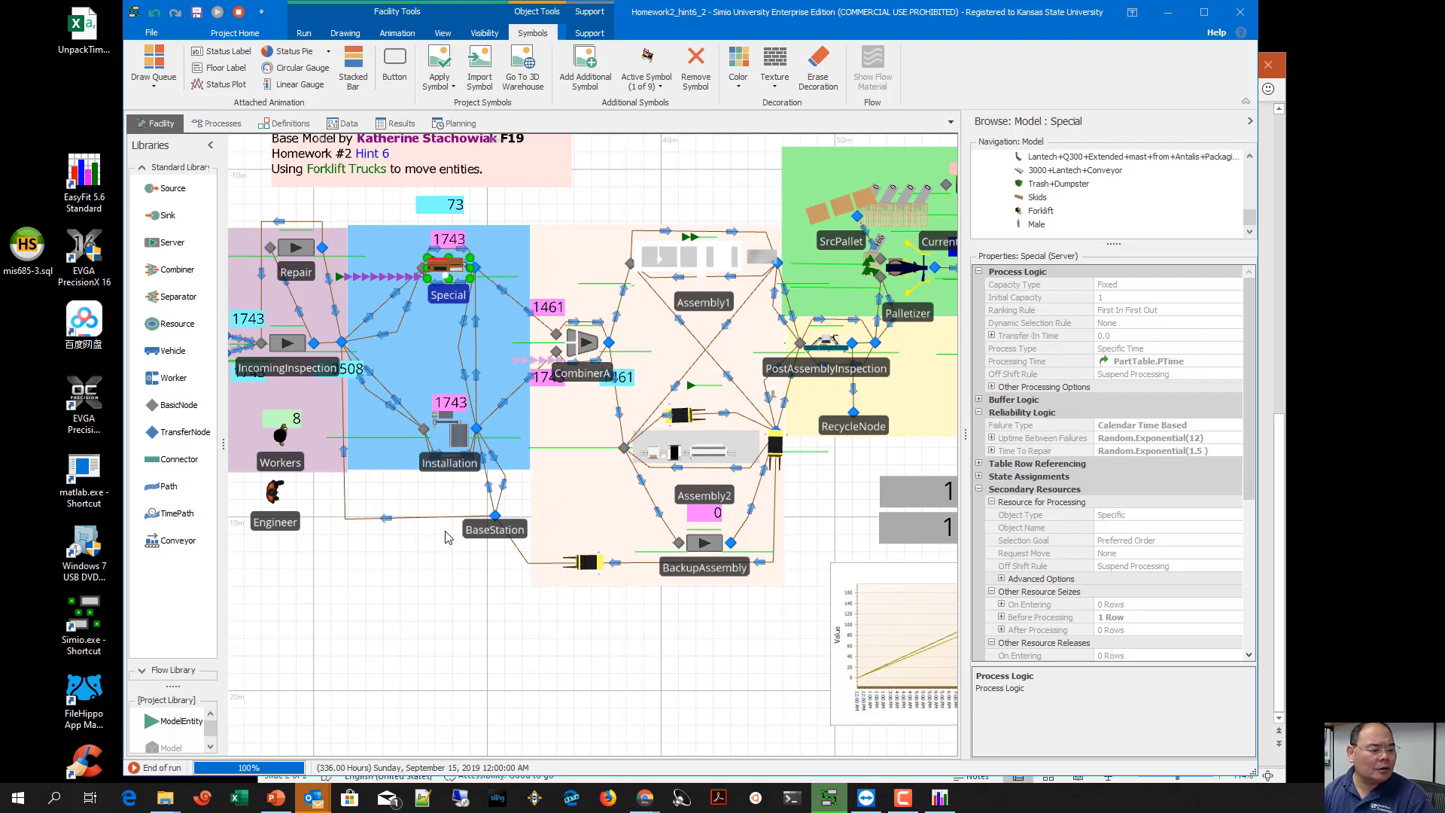
left_click(577, 562)
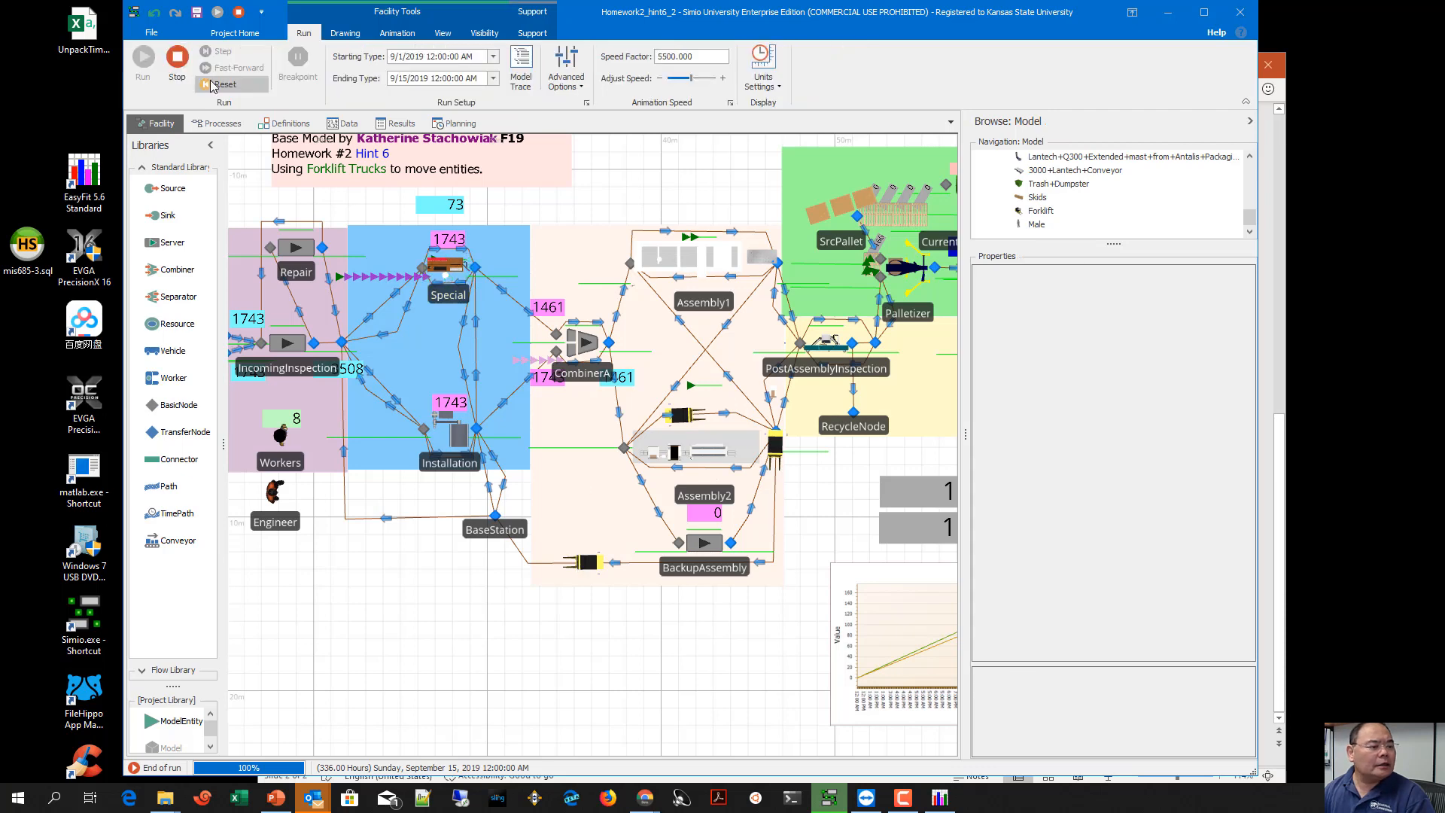
left_click(220, 85)
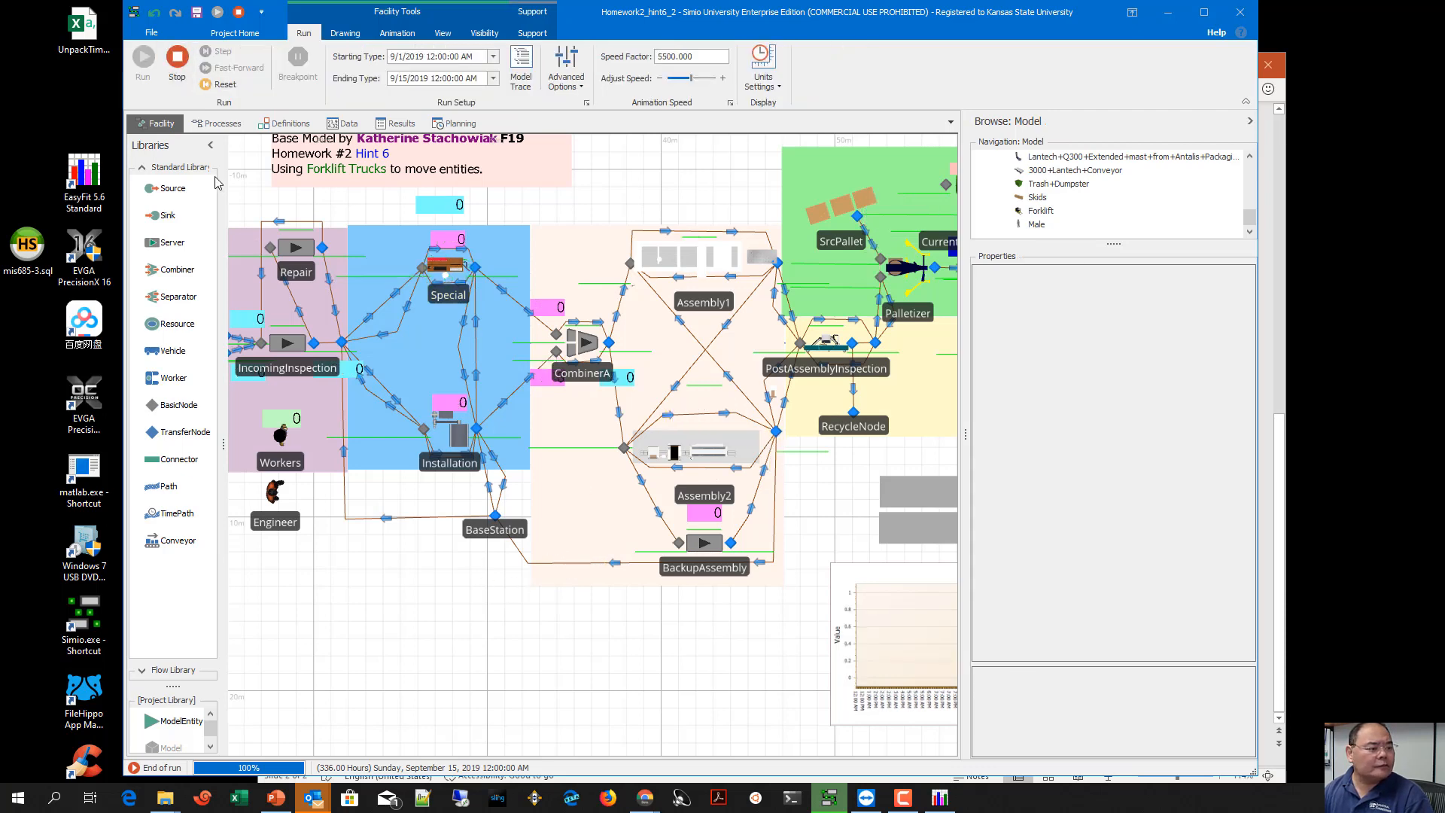
left_click(443, 511)
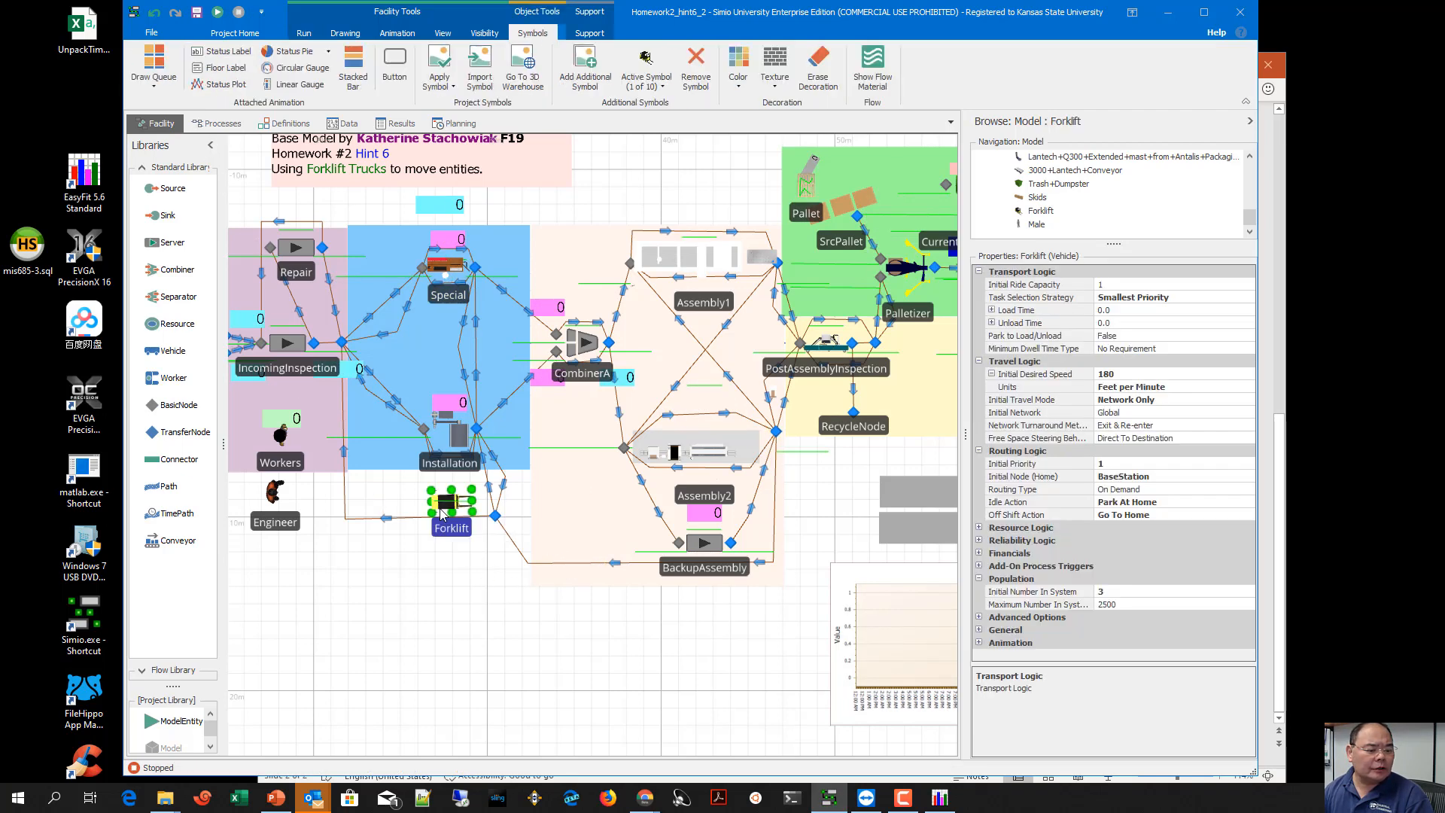
Add an integer property named CarryCap to the model definitions and set its default value to 1
left_click(298, 123)
left_click(173, 234)
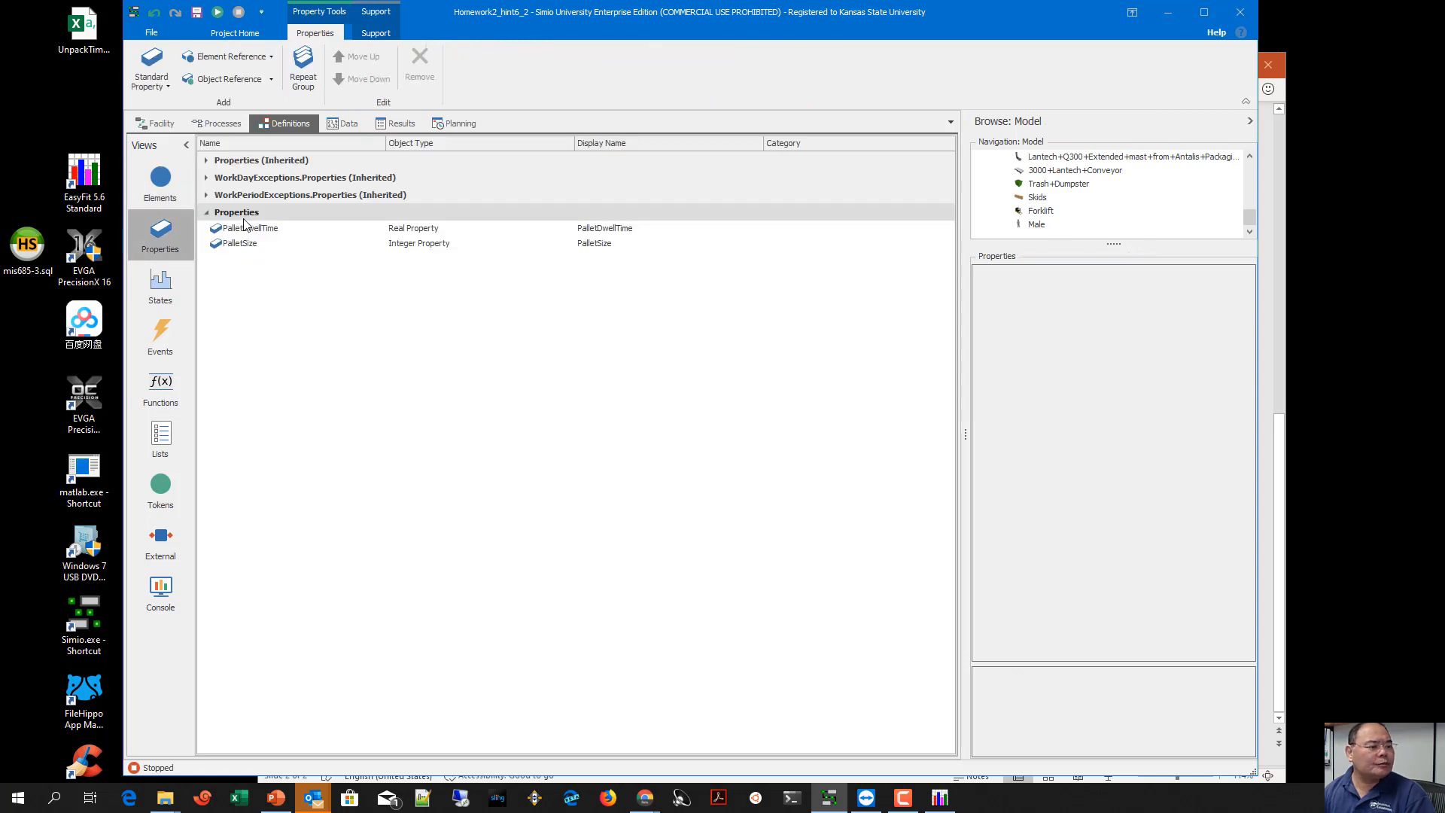
left_click(166, 86)
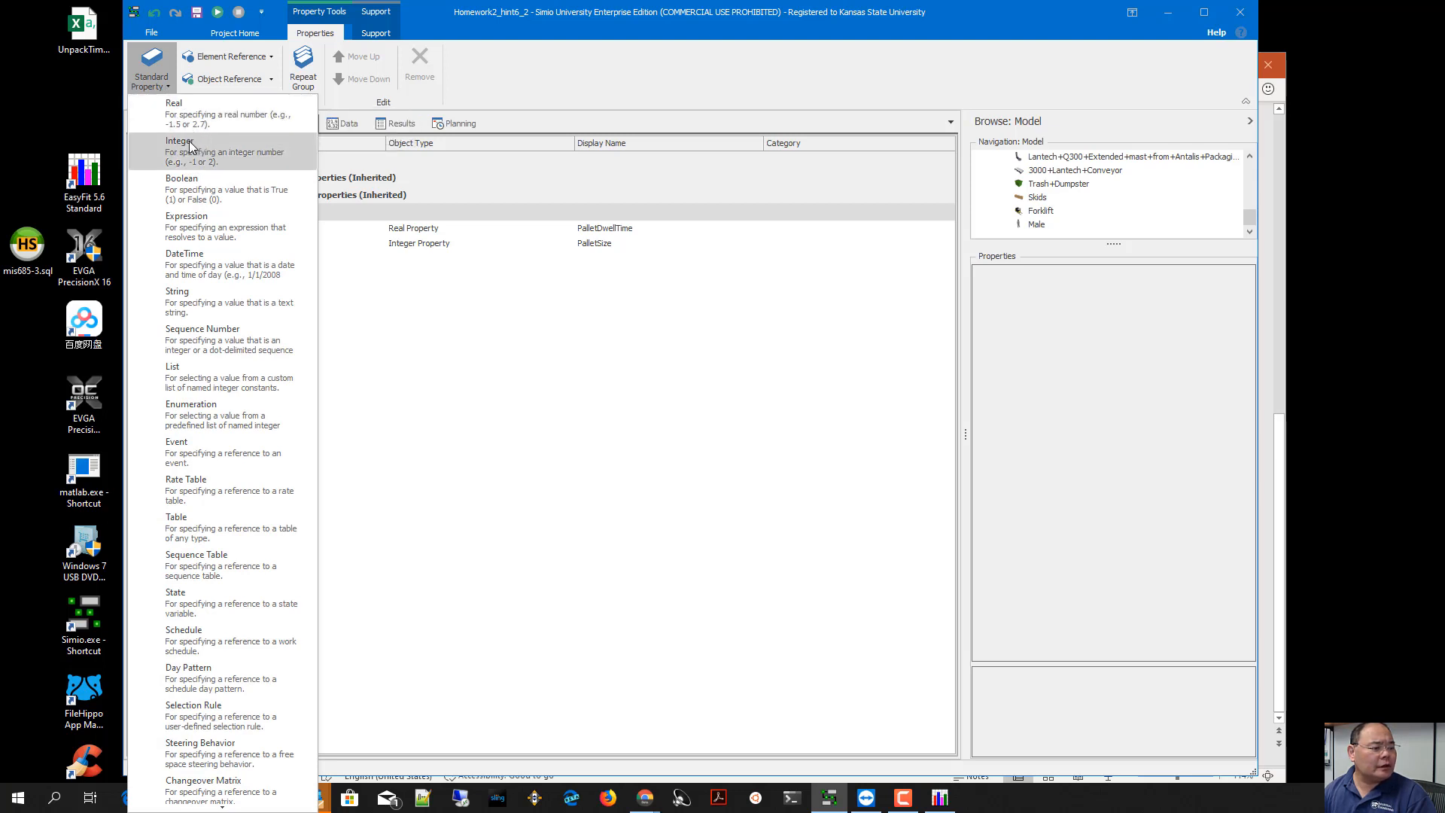
left_click(194, 147)
left_click(287, 257)
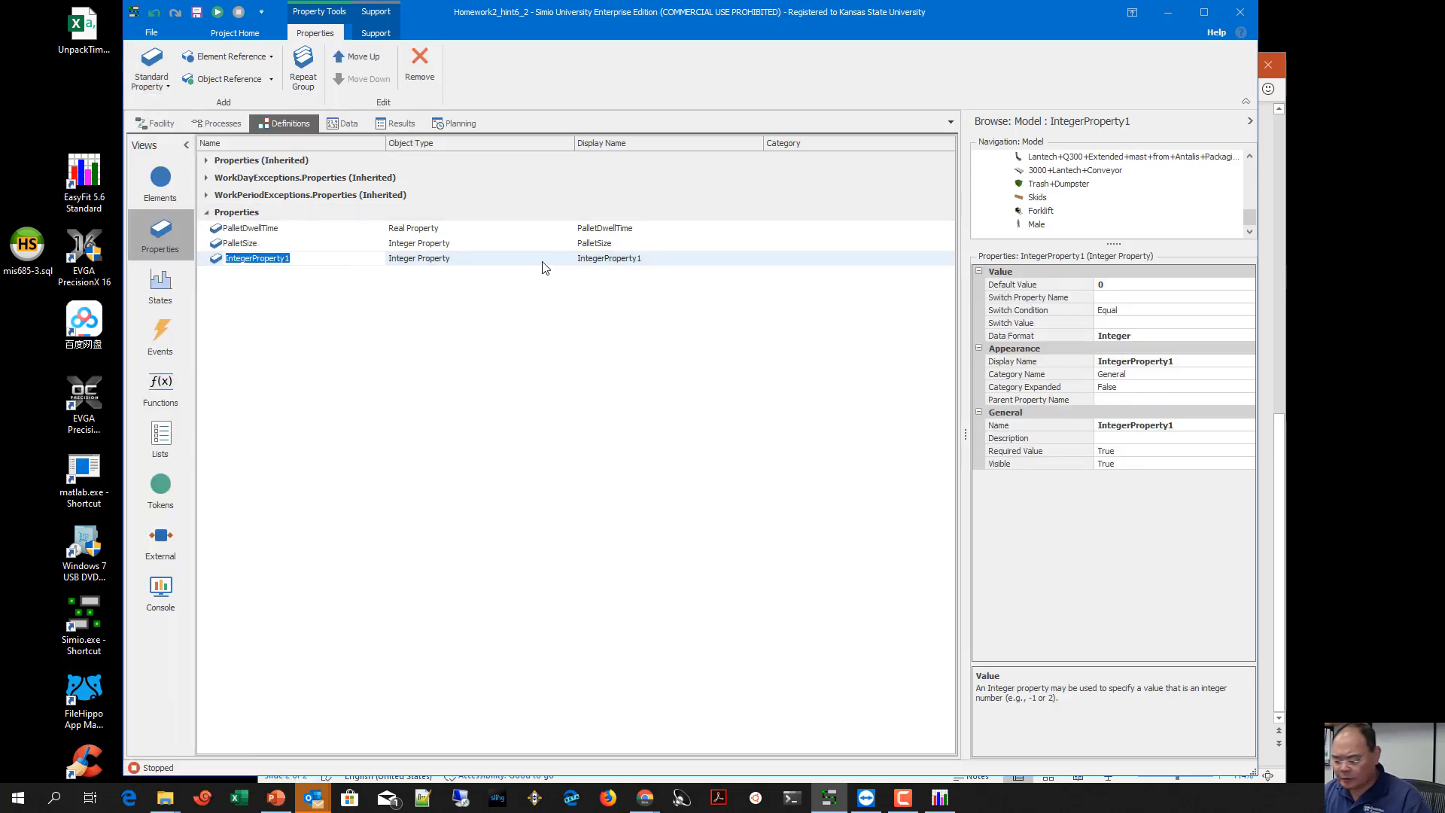
type("CarryCap")
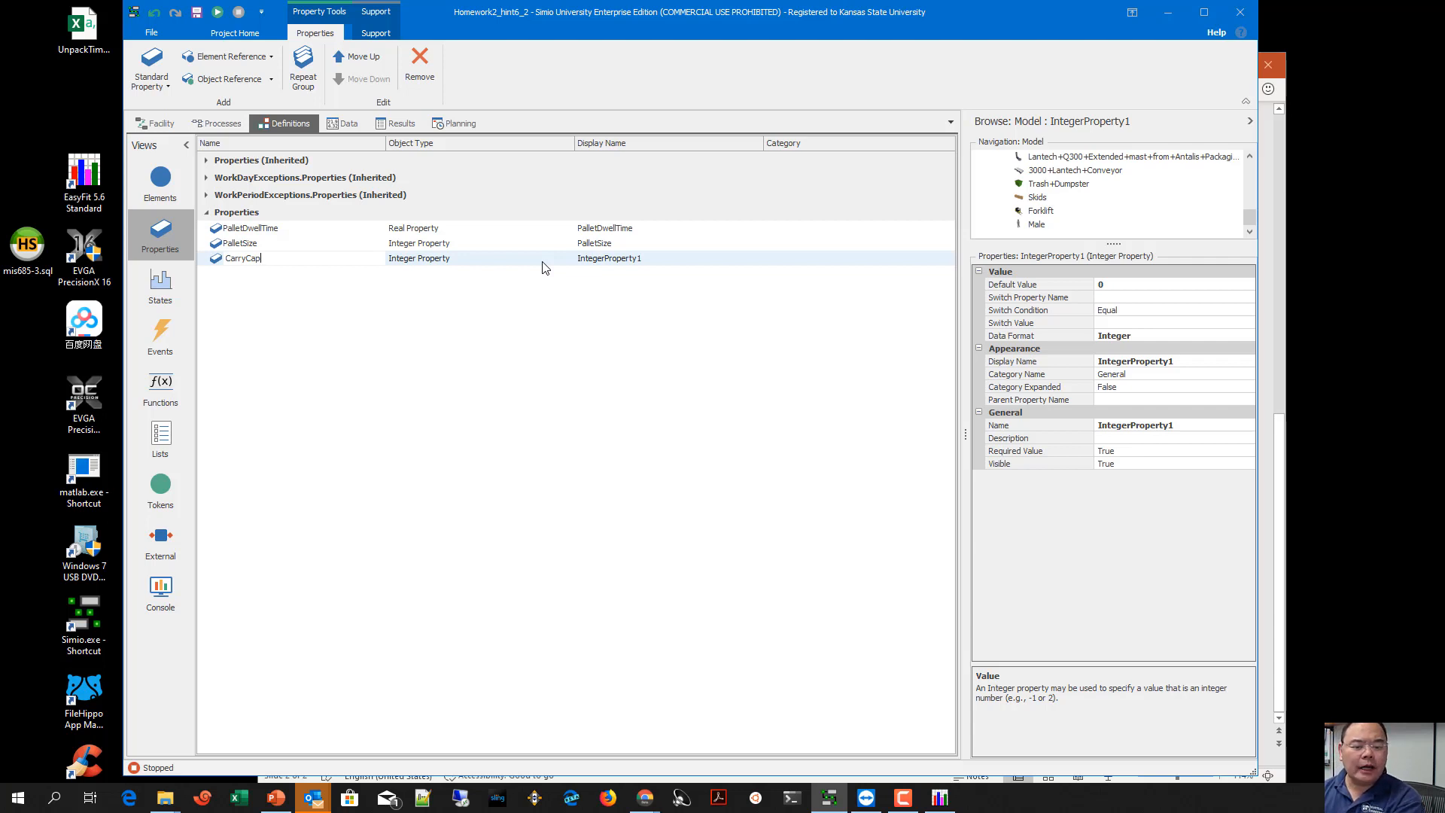
key("Return")
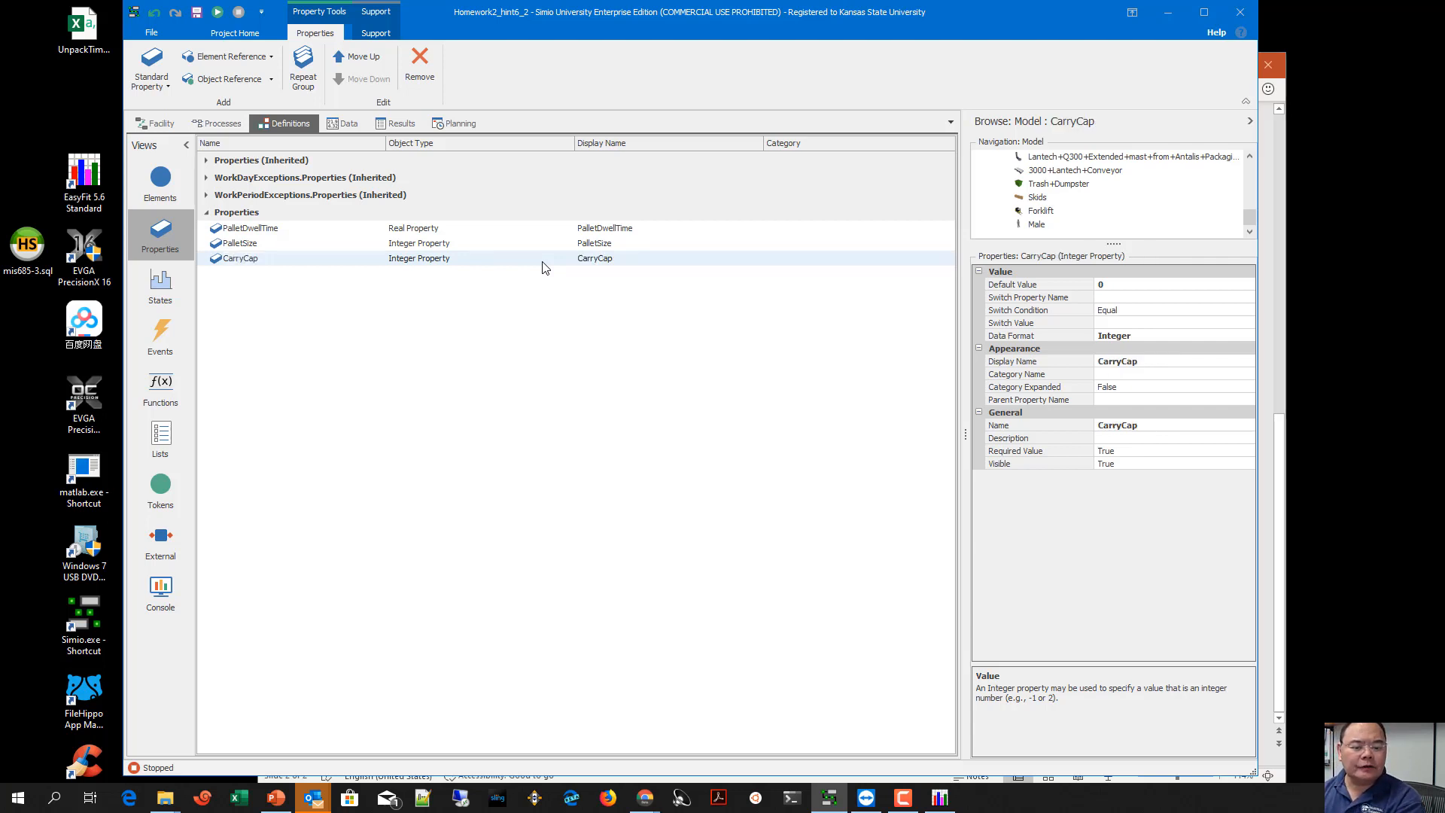
left_click(1095, 288)
type("1")
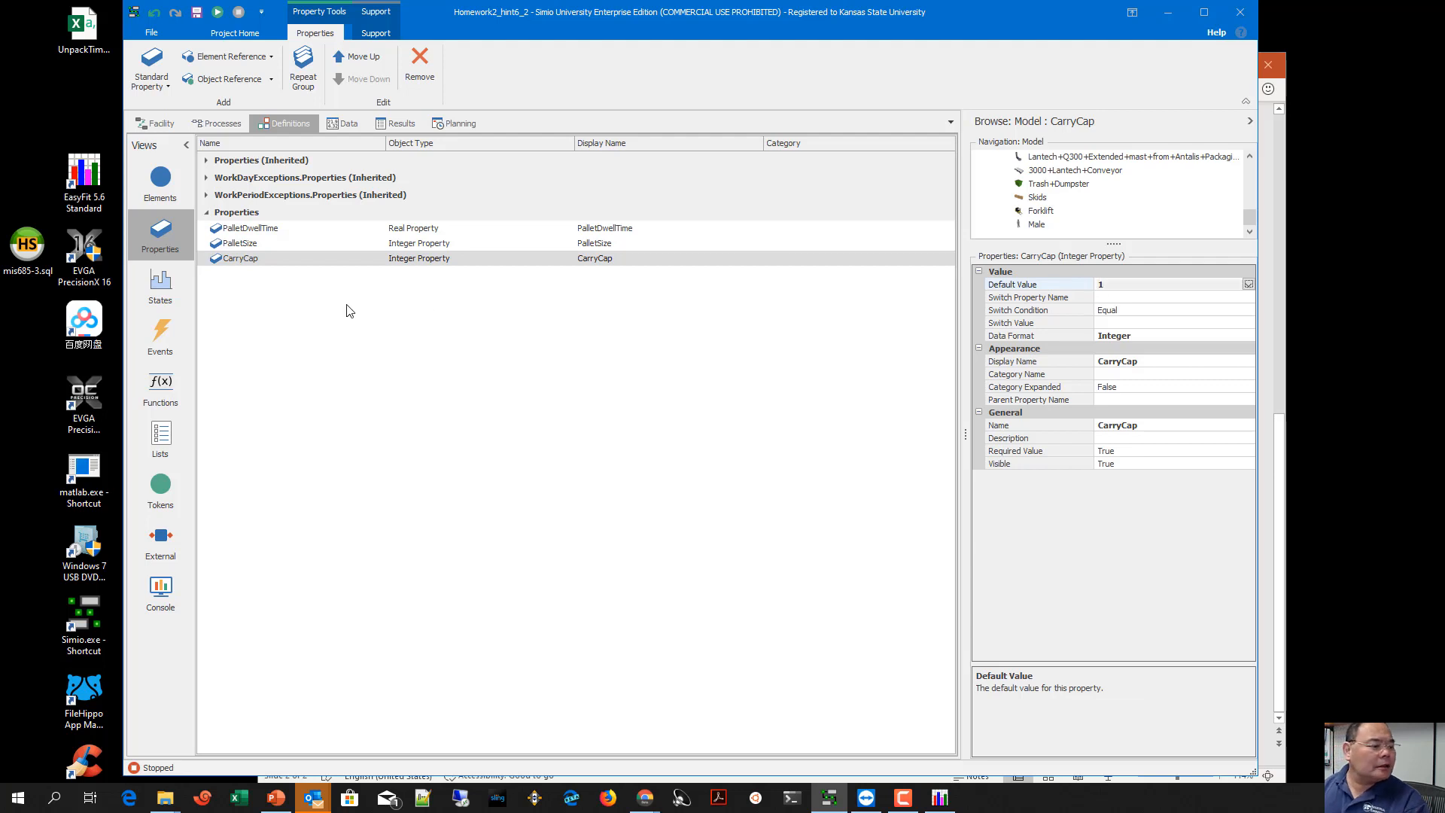
Add a second integer property named SpecialCap to the model definitions with a default value of 1
right_click(346, 302)
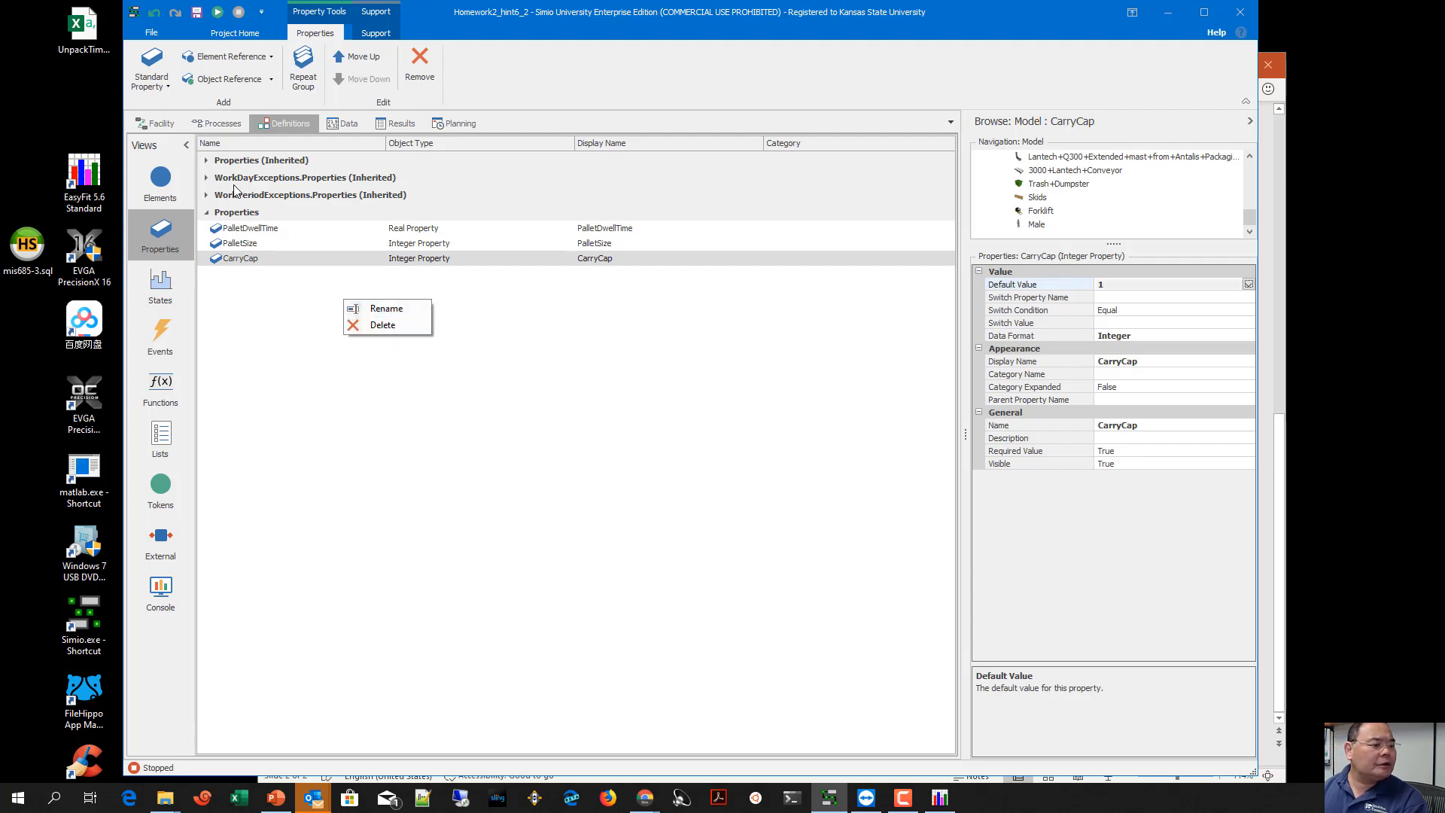
left_click(163, 80)
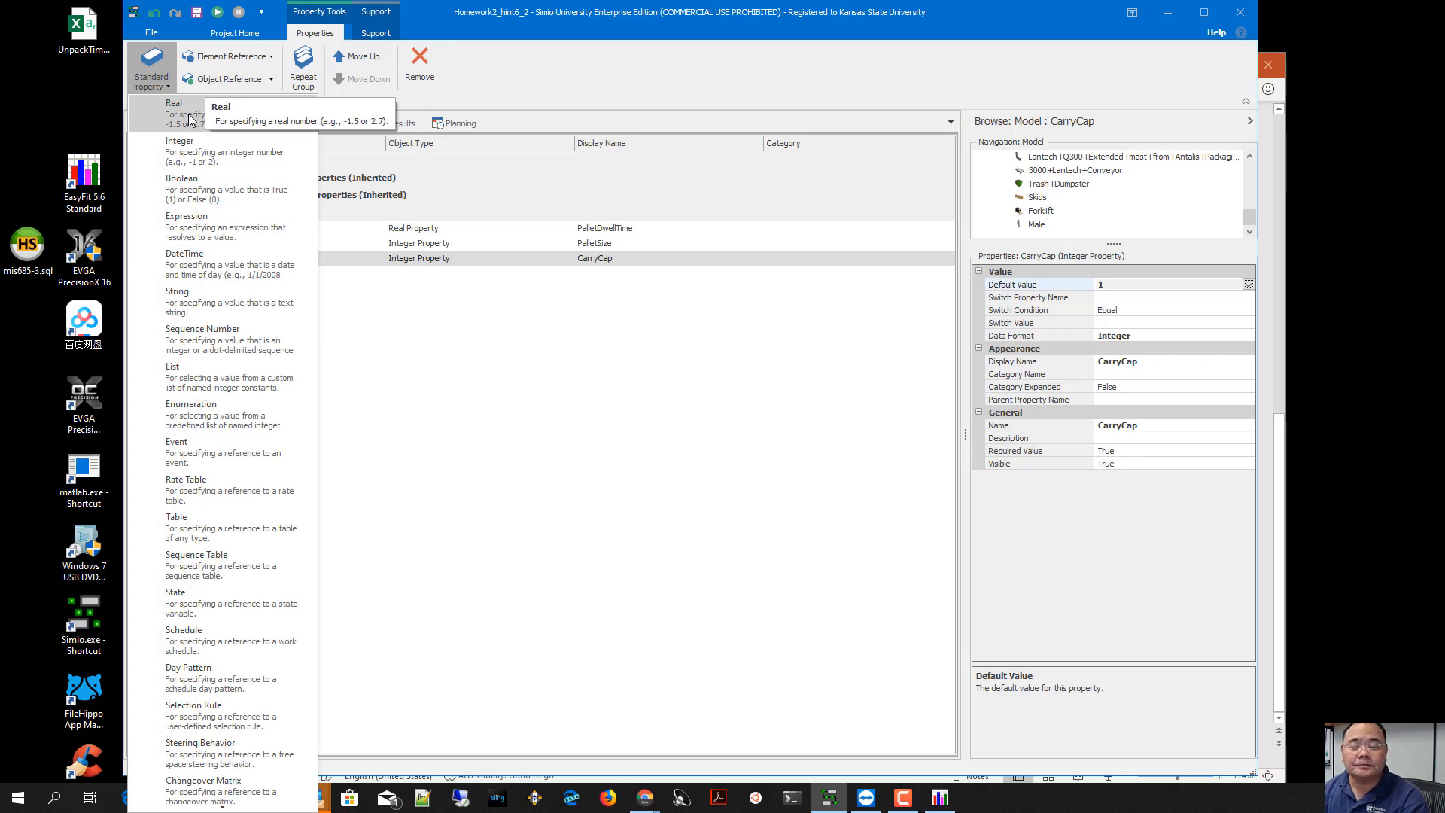
left_click(208, 148)
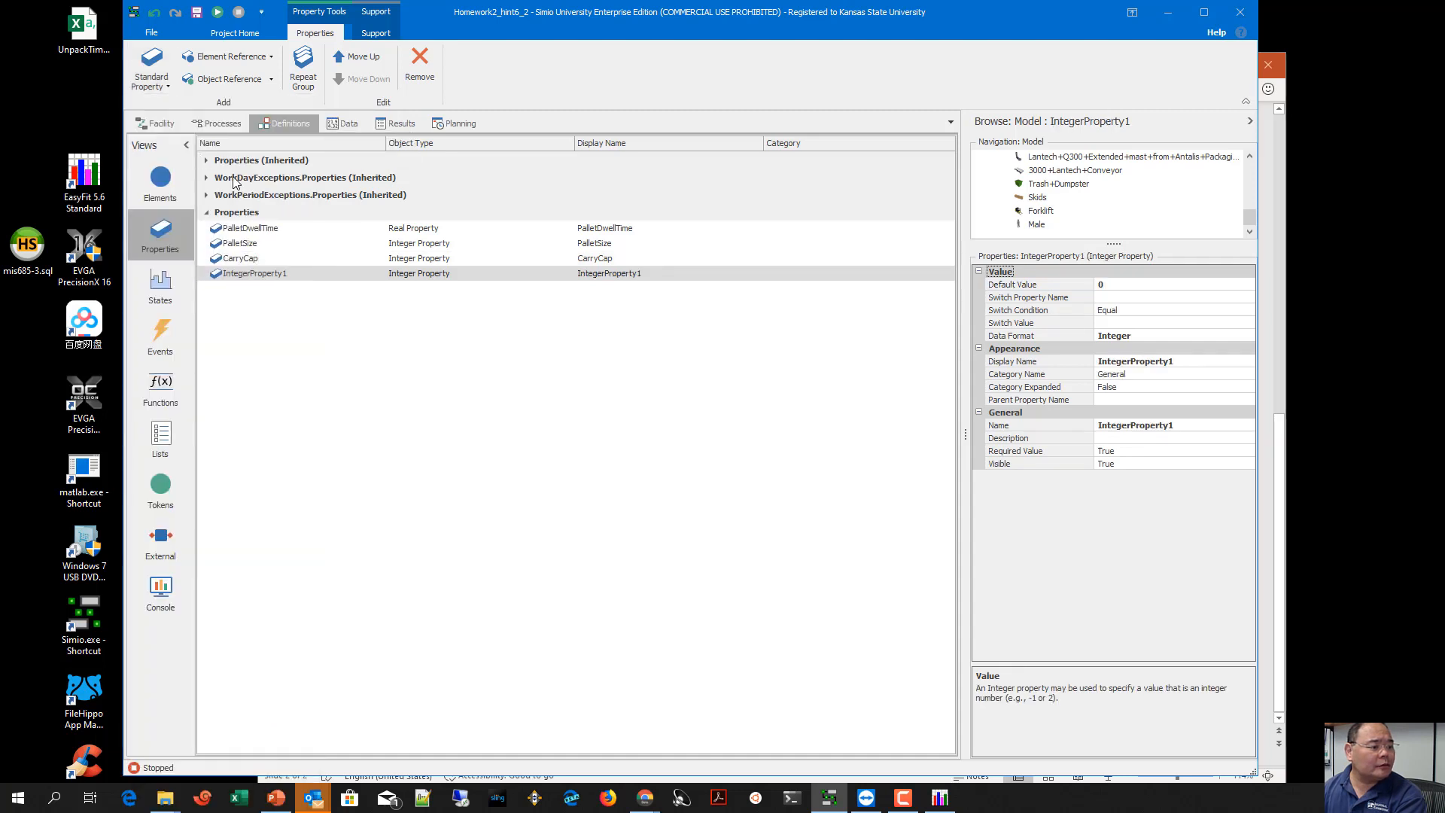
left_click(306, 279)
type("S")
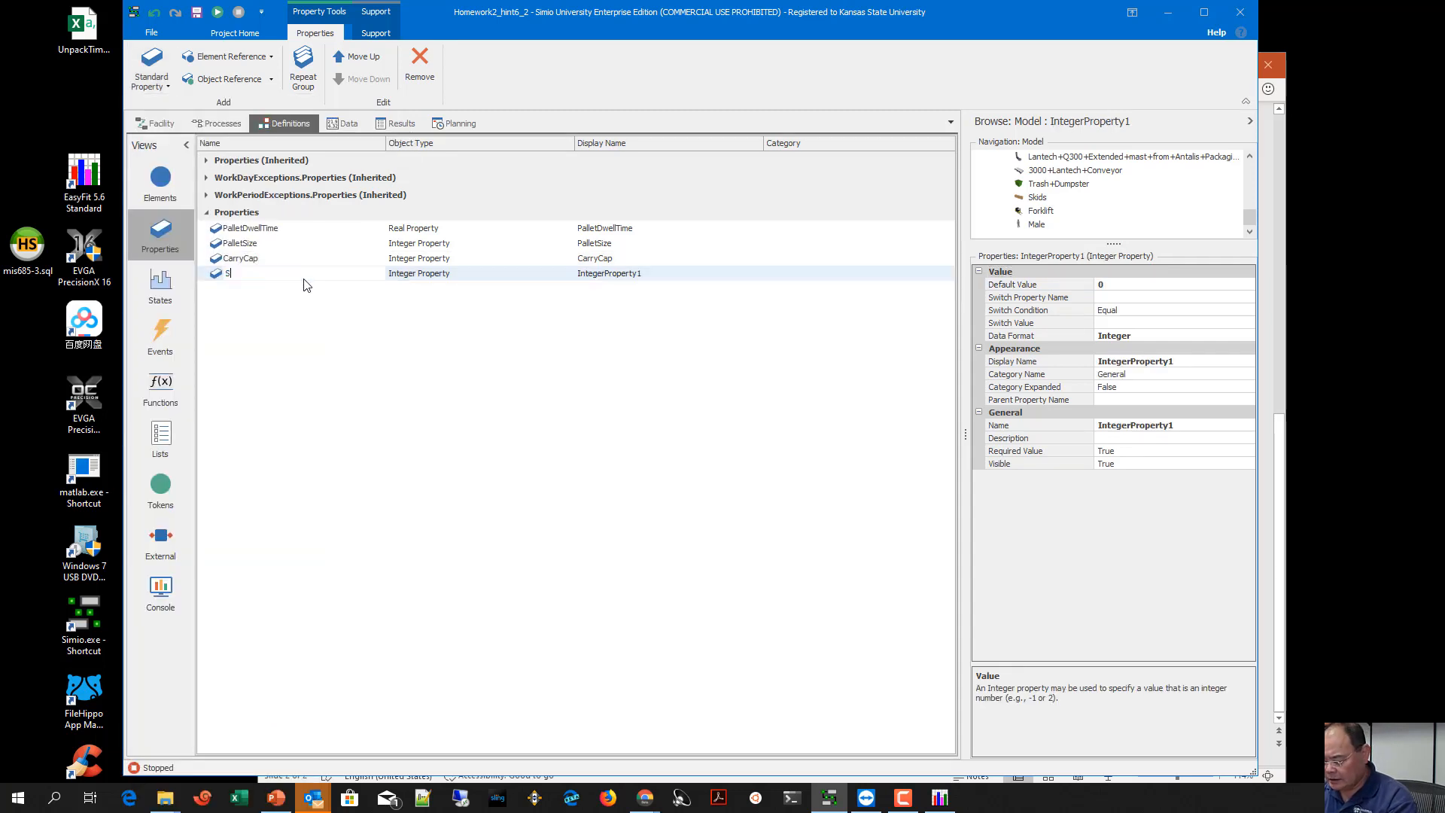
type("pecialCap")
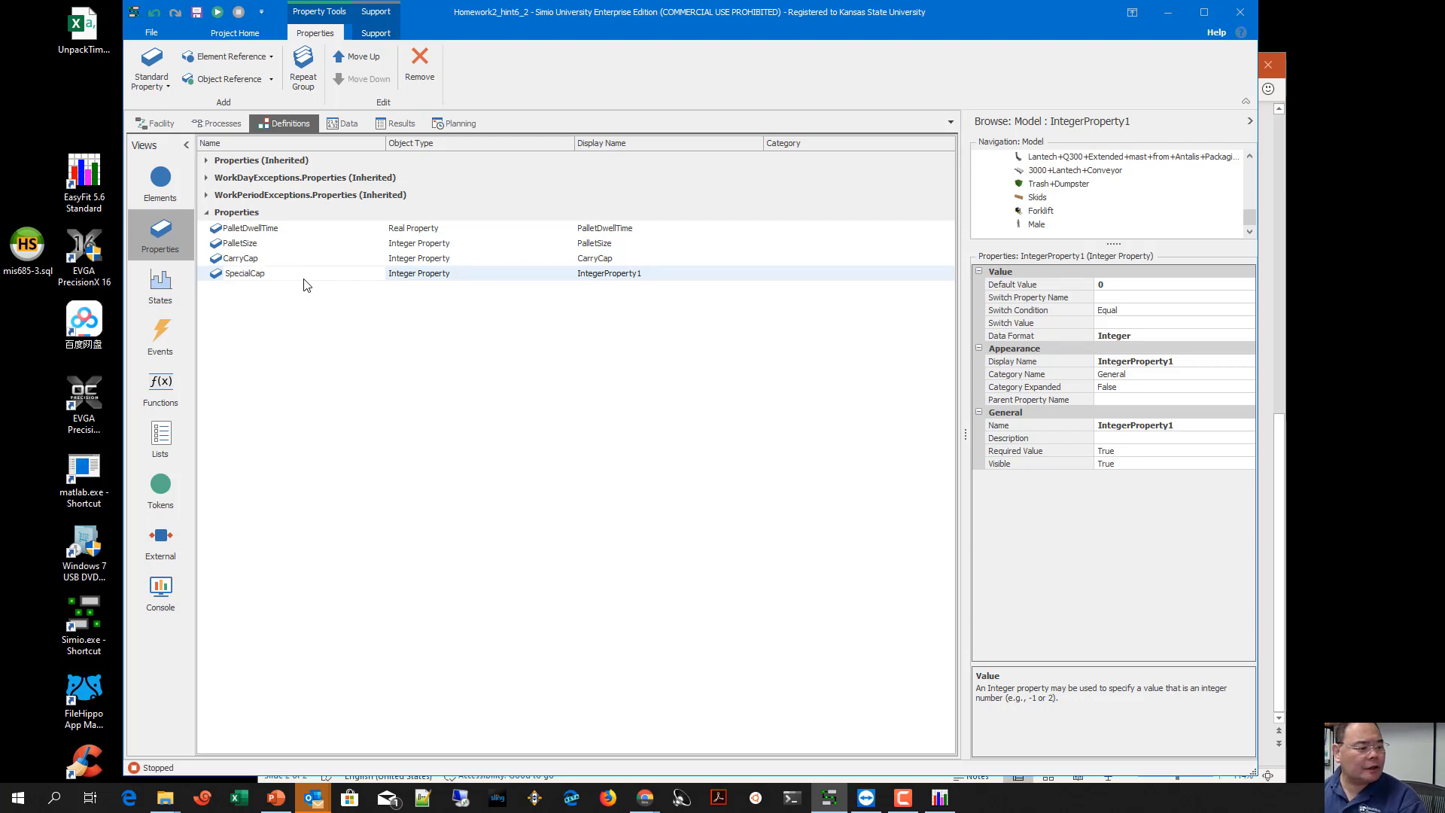
key("Return")
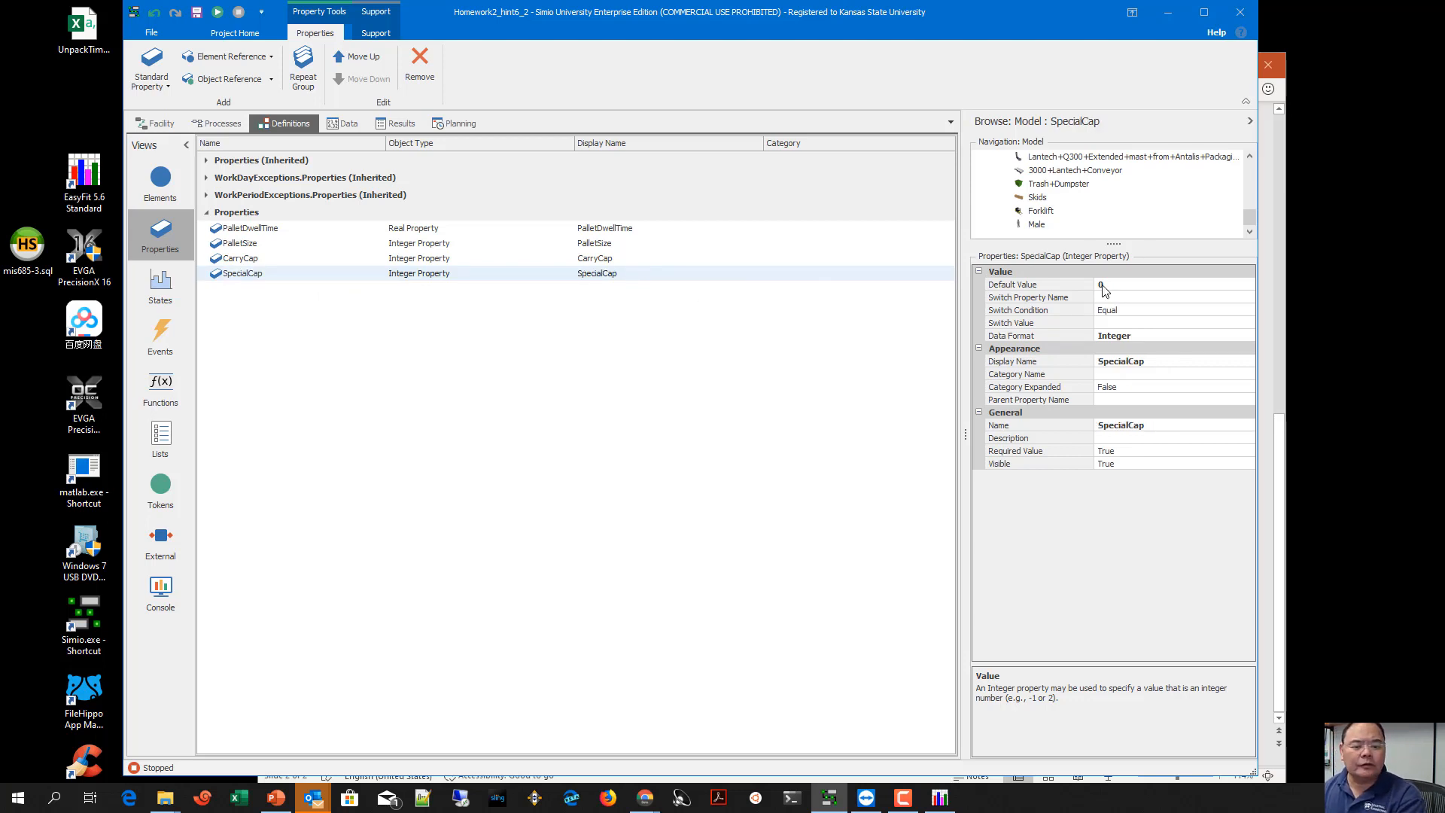
left_click(1103, 286)
type("1")
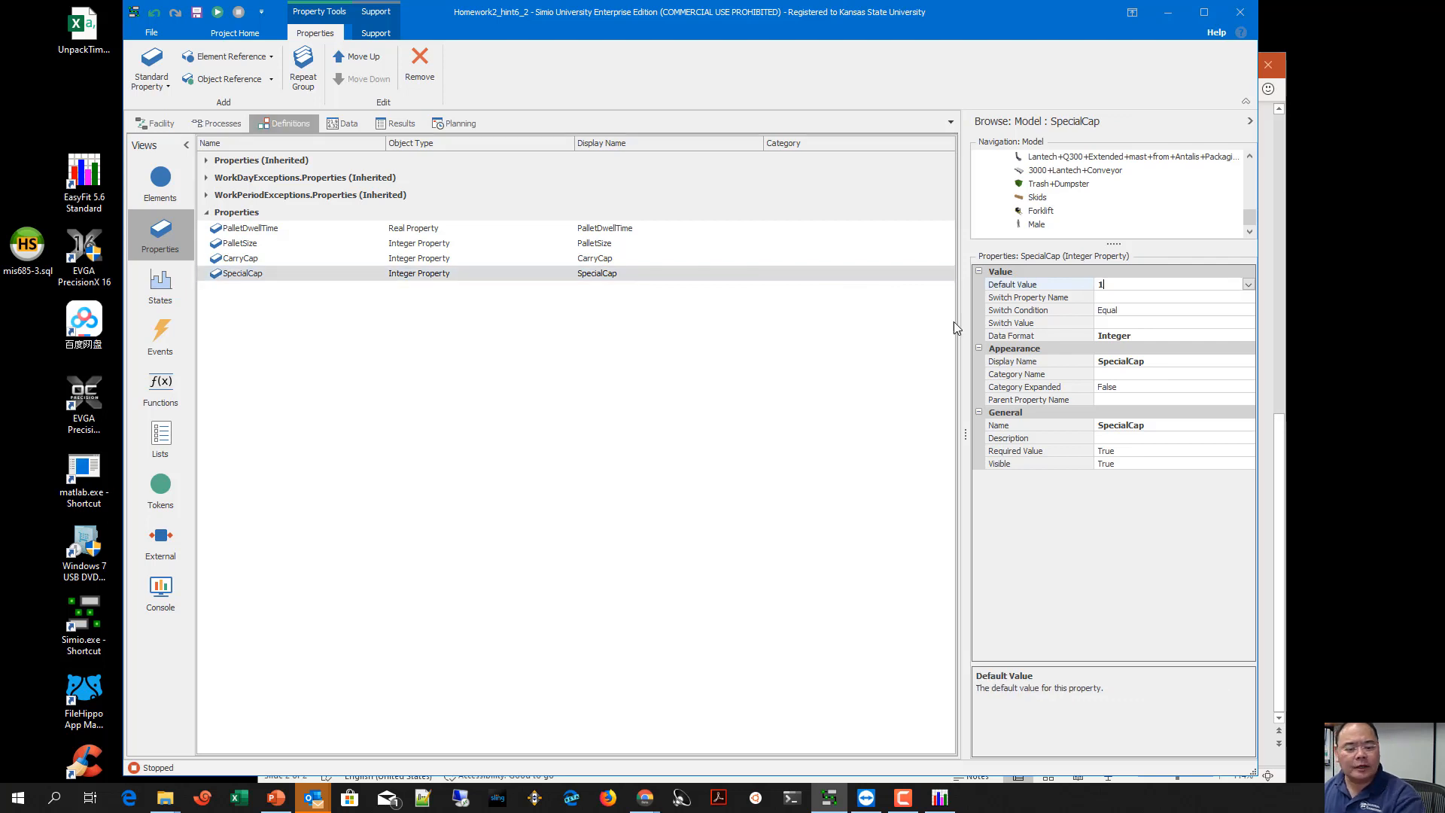
left_click(756, 393)
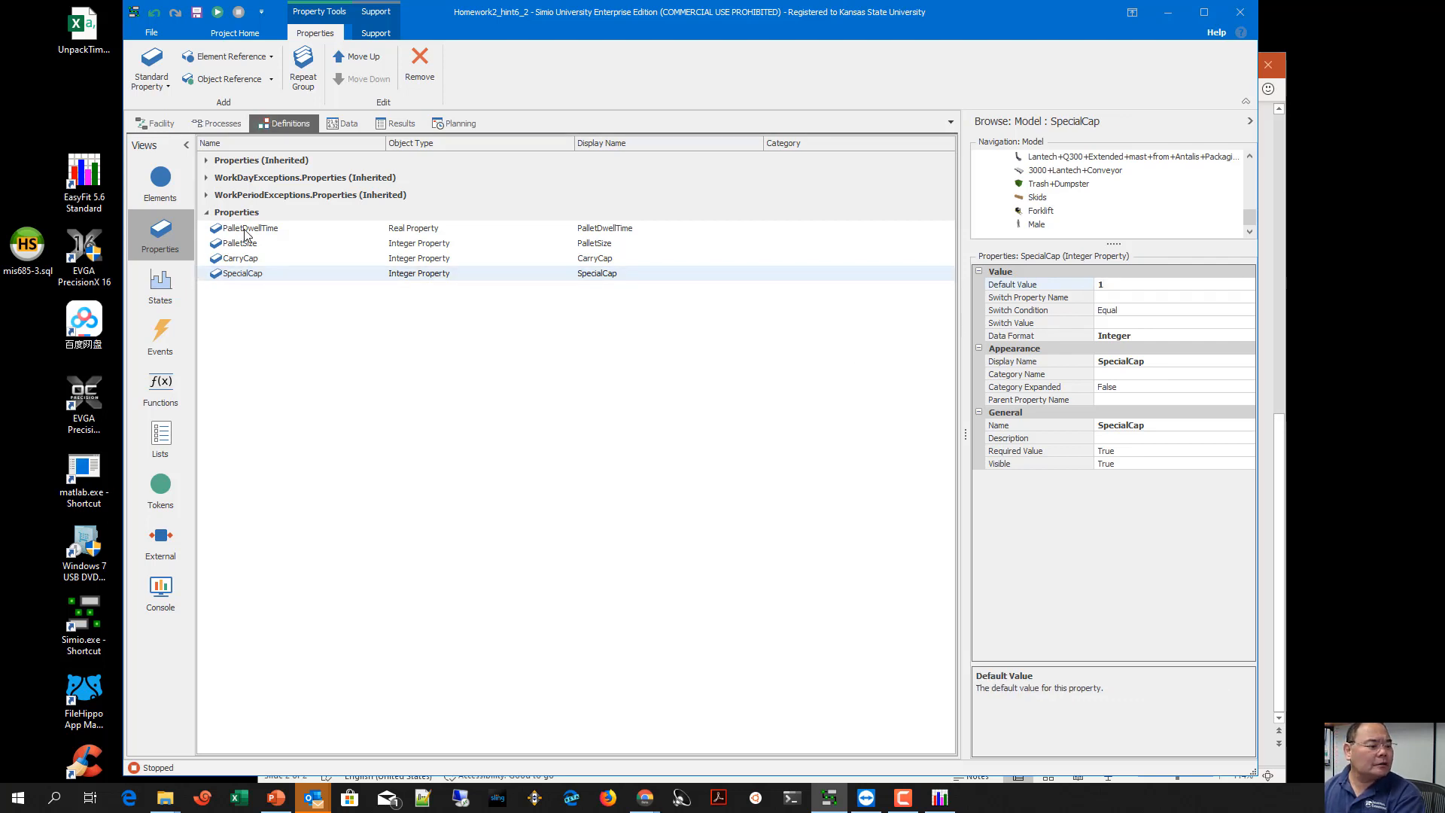
In the facility model's general controls, set CarryCap to 3 and SpecialCap to 2
left_click(156, 123)
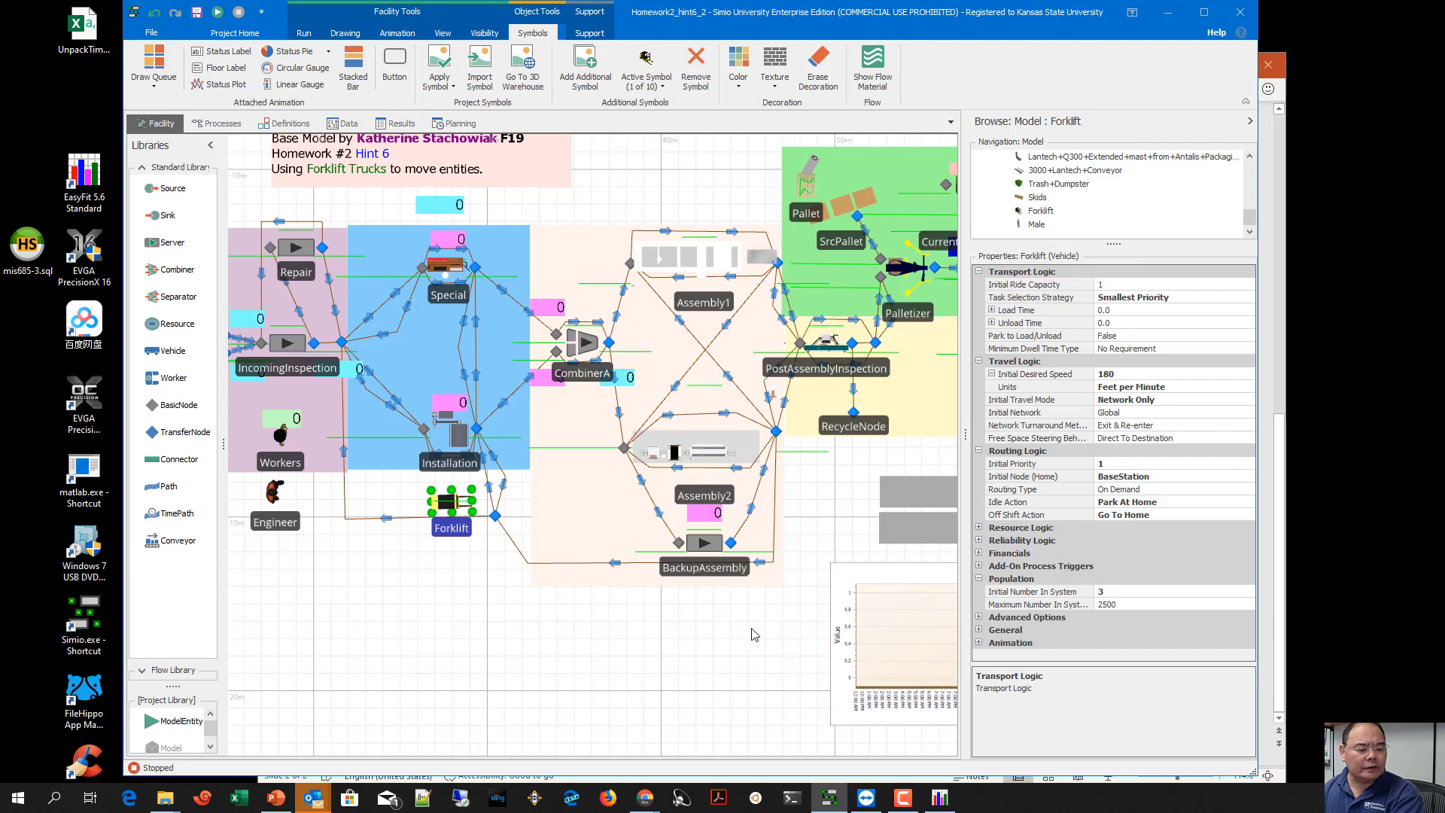
left_click_drag(660, 683, 544, 746)
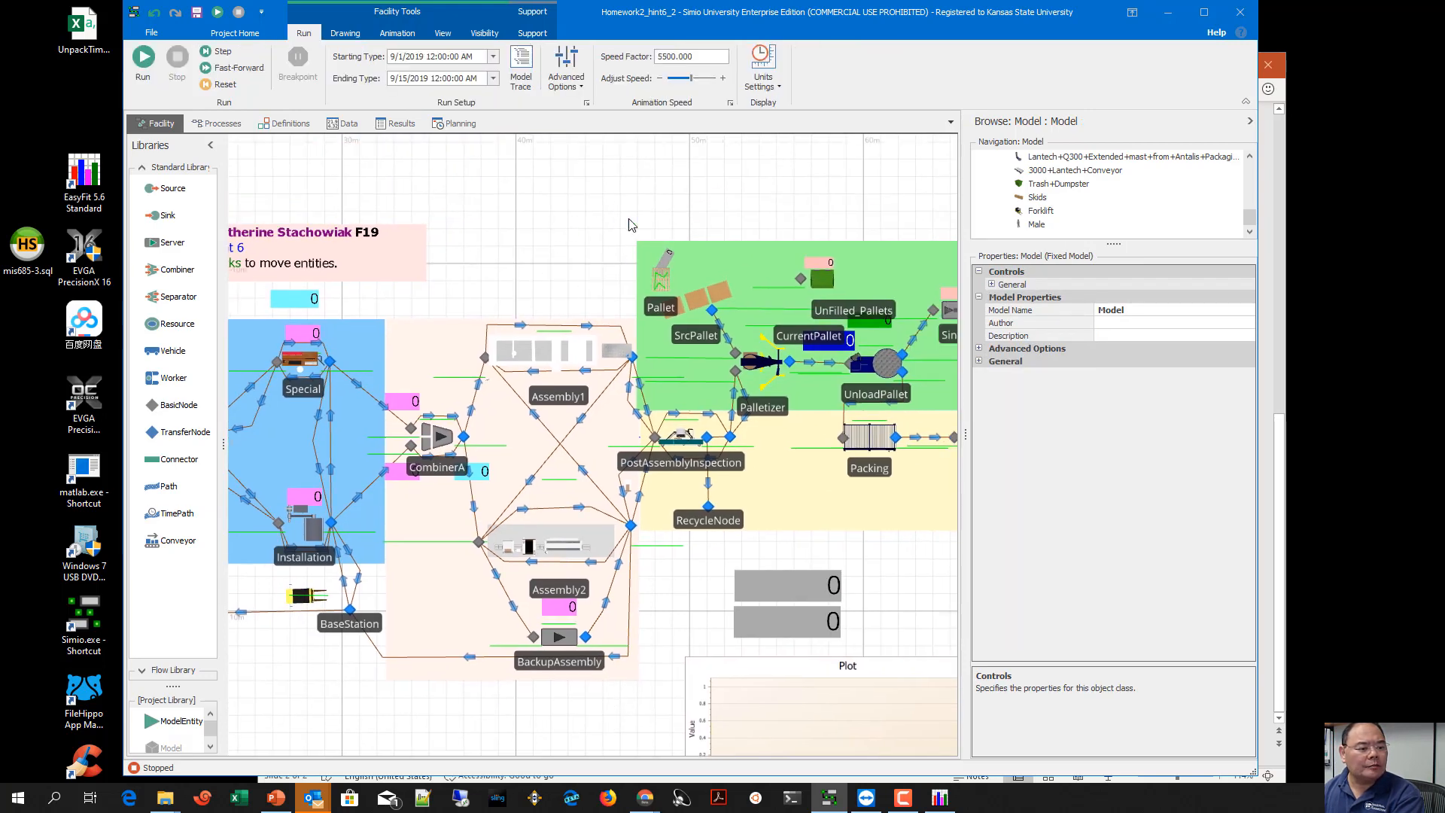
left_click(991, 284)
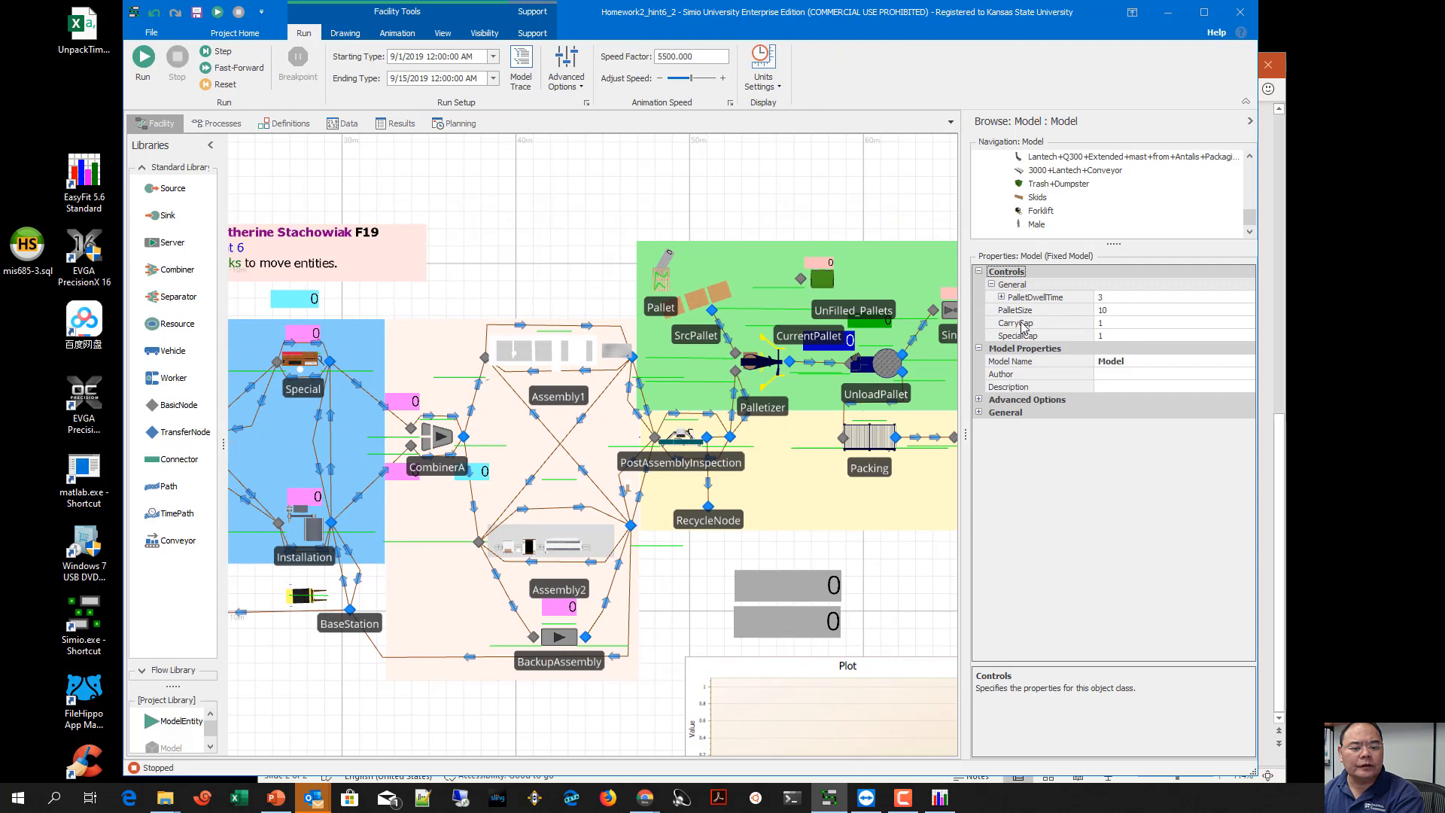
left_click(1102, 323)
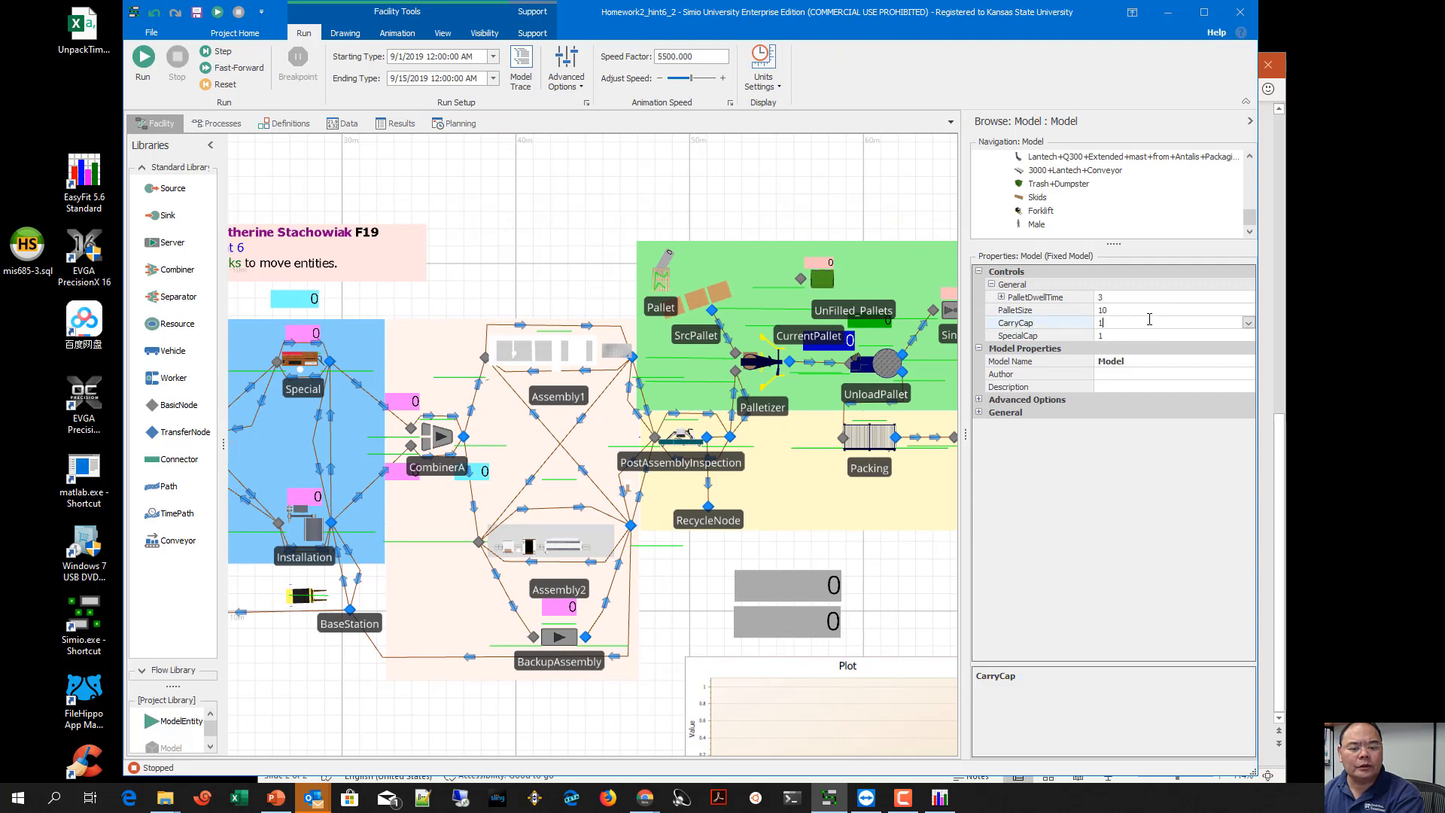
double_click(1110, 322)
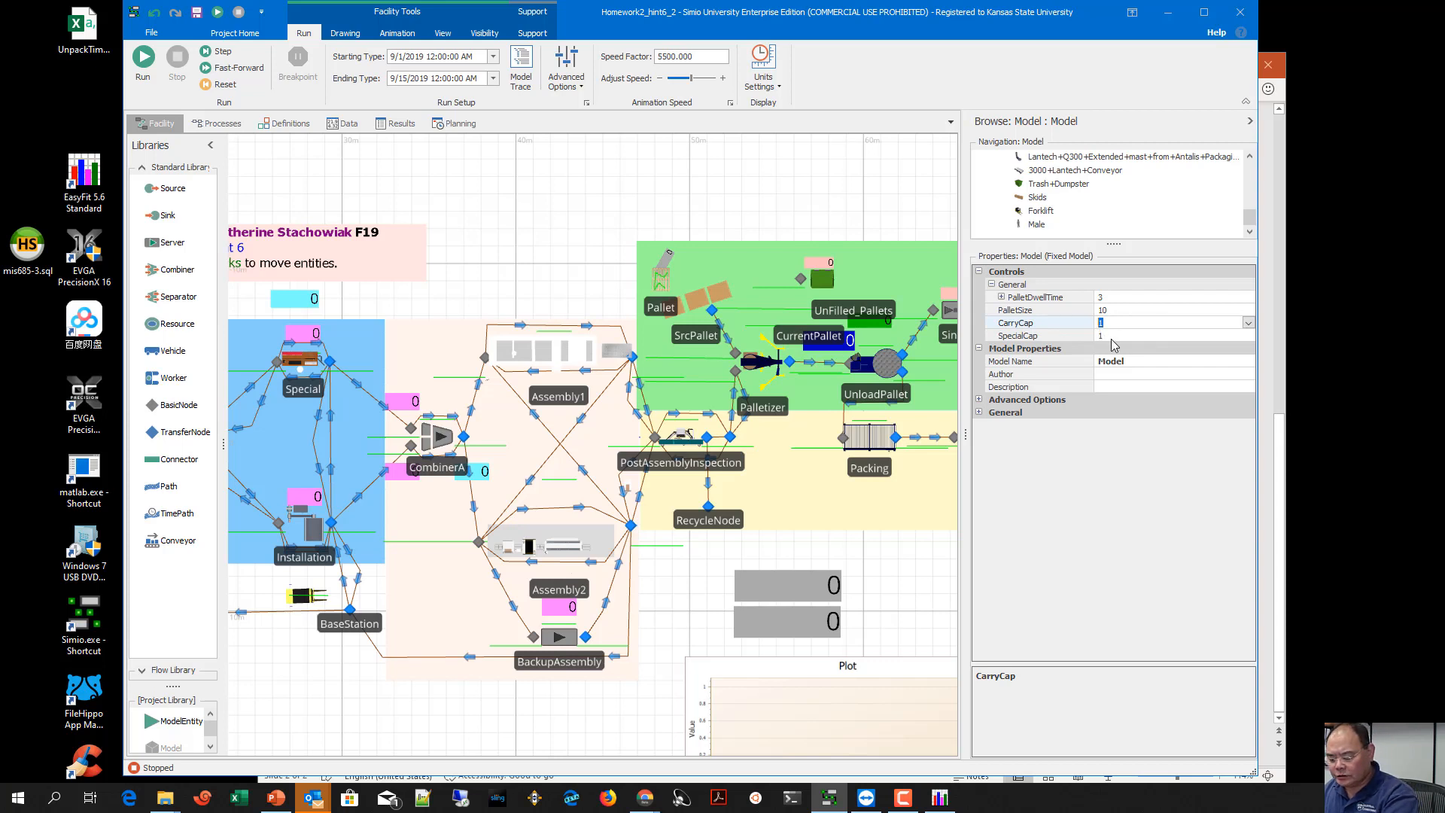
type("3")
left_click(1111, 335)
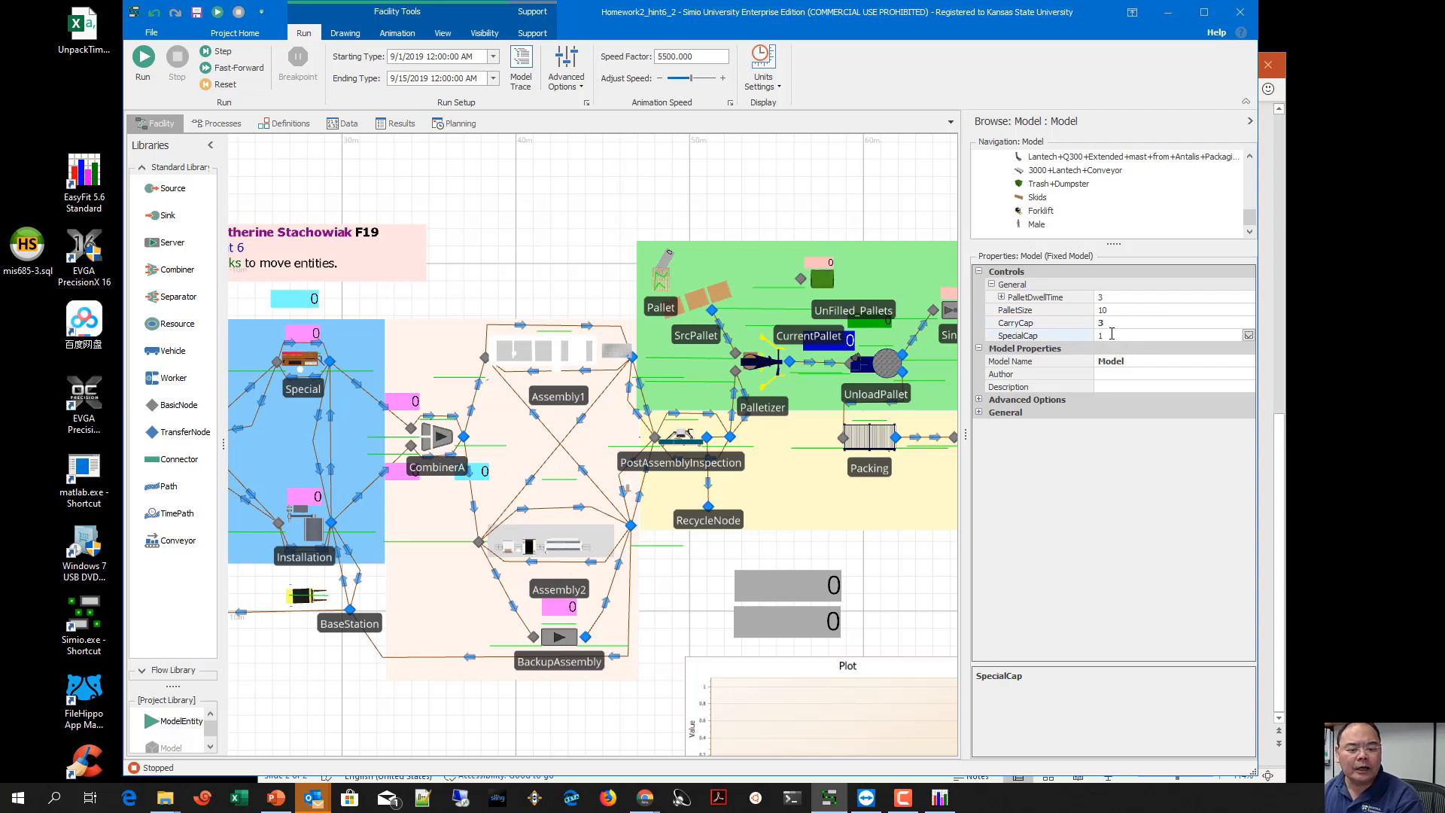
type("2")
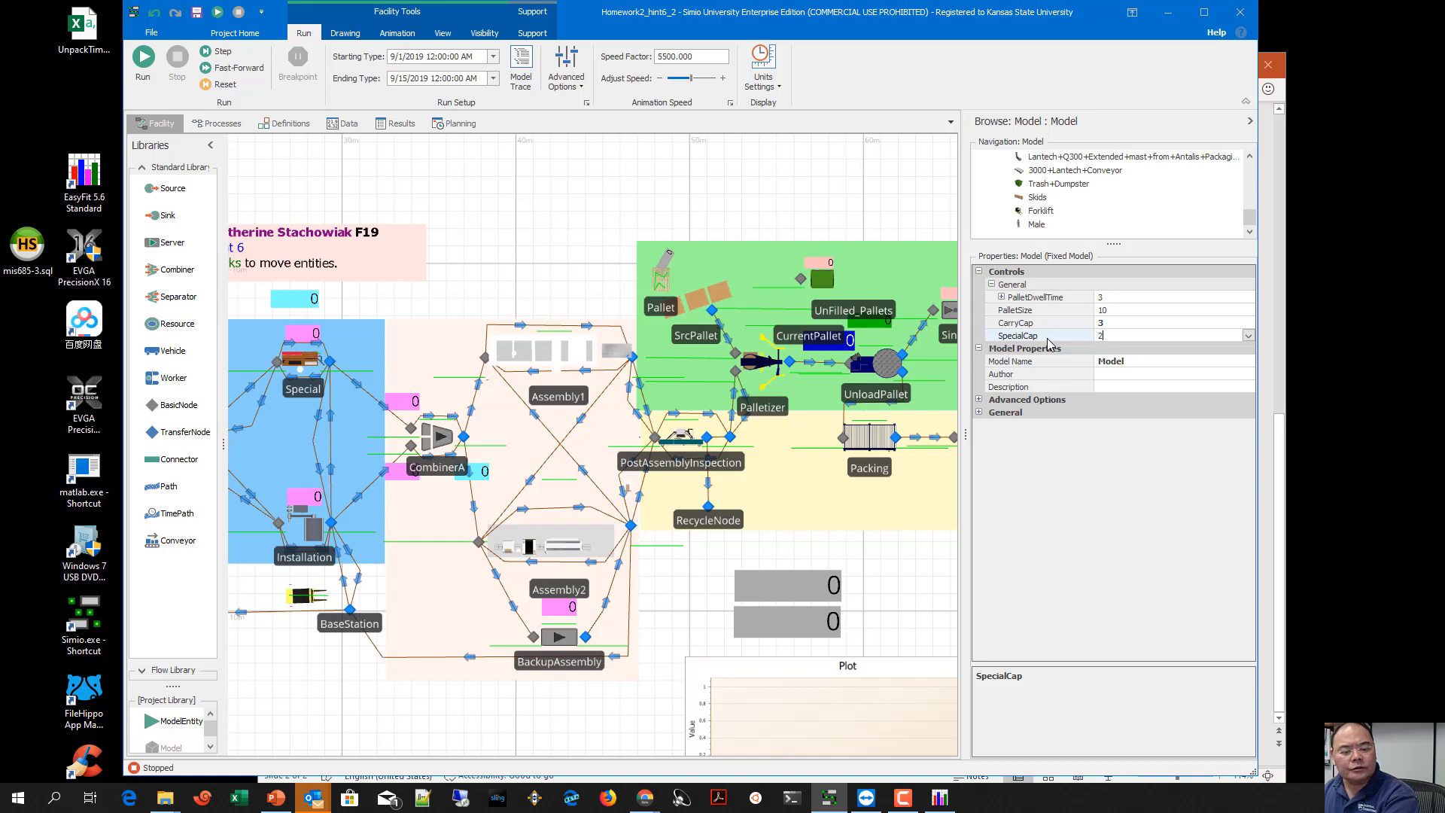
Set the initial capacity of the Special server to the SpecialCap property
left_click_drag(523, 267, 674, 225)
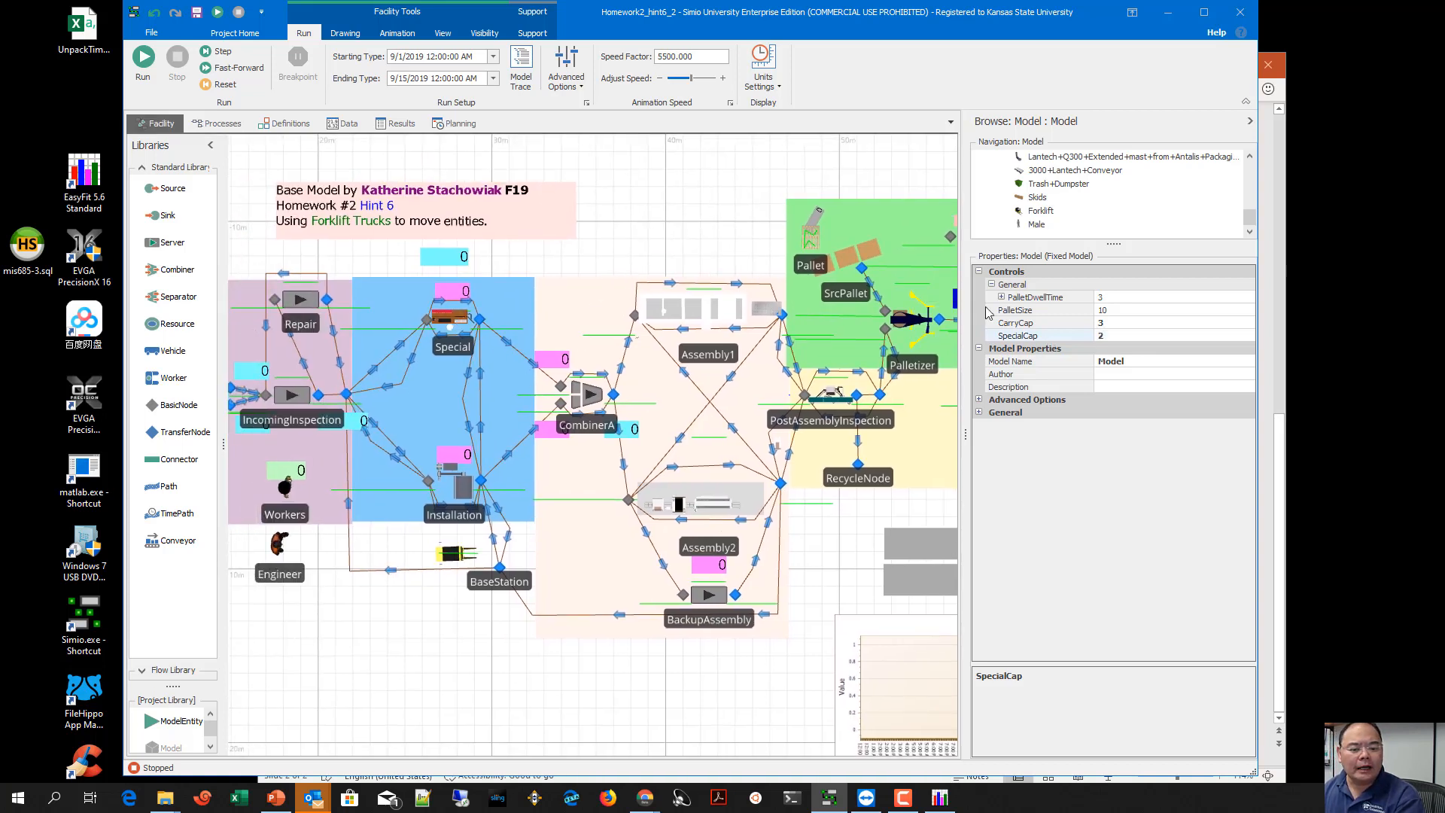
left_click(459, 316)
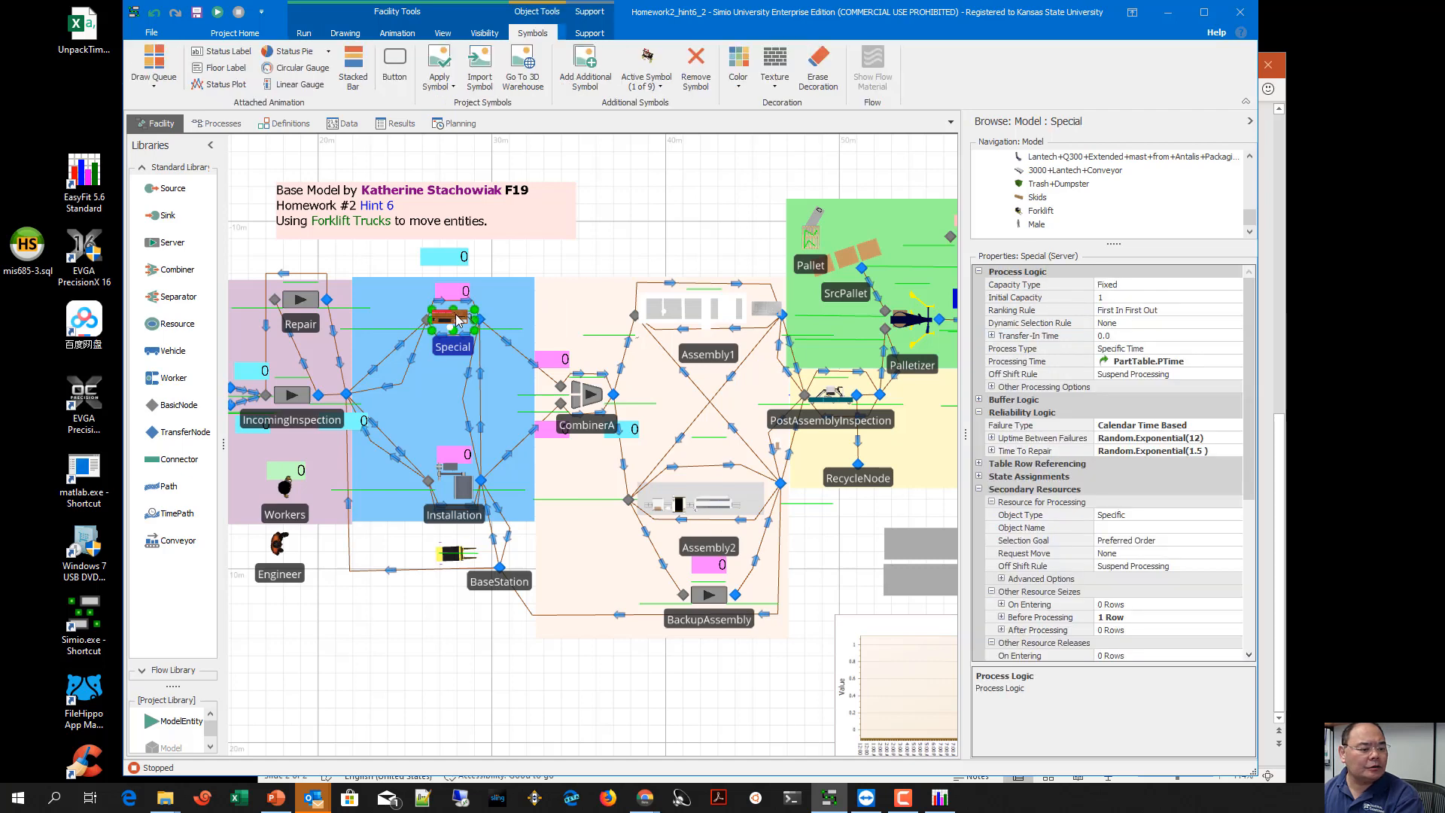
left_click(1138, 298)
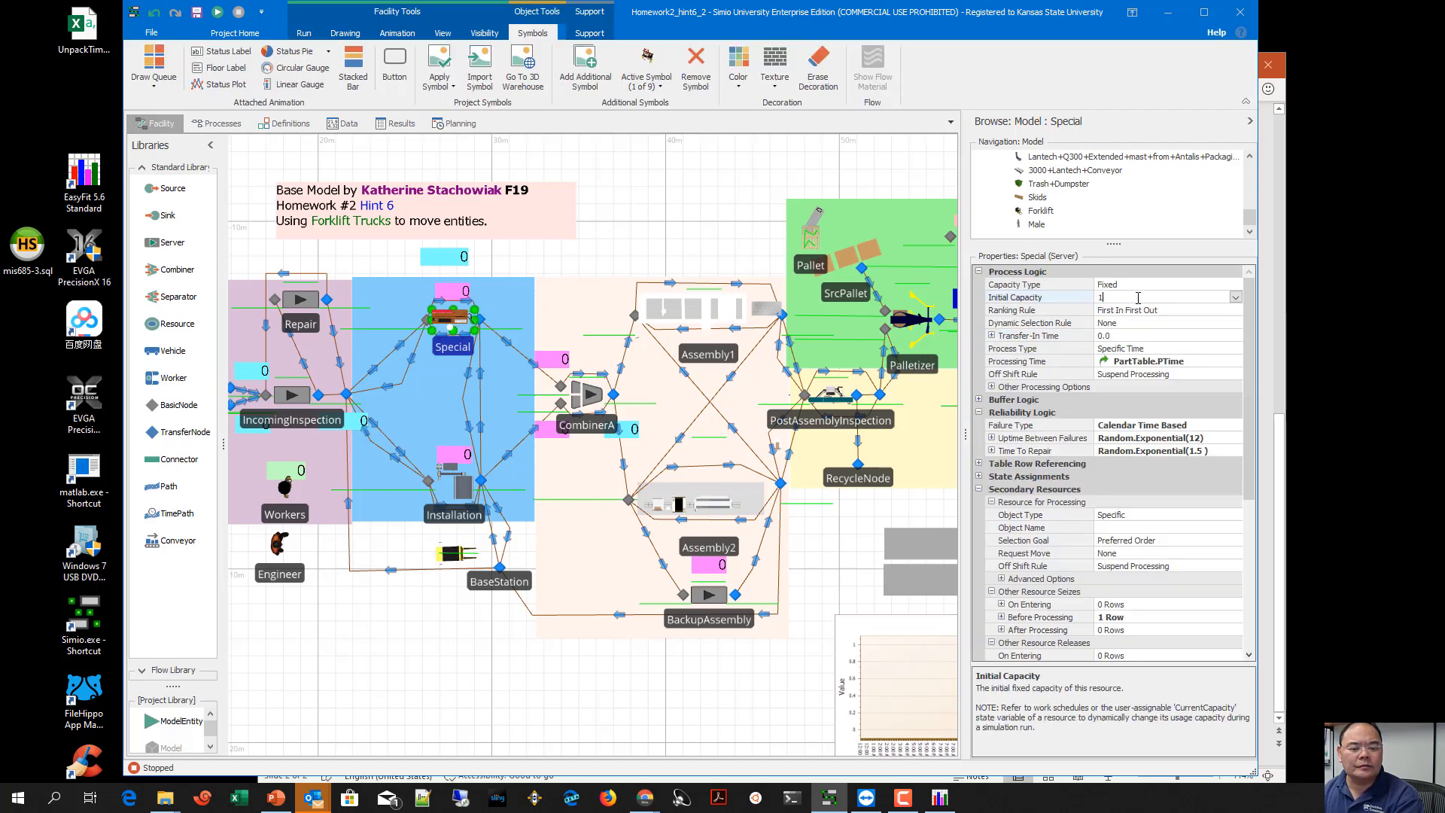
left_click(1235, 298)
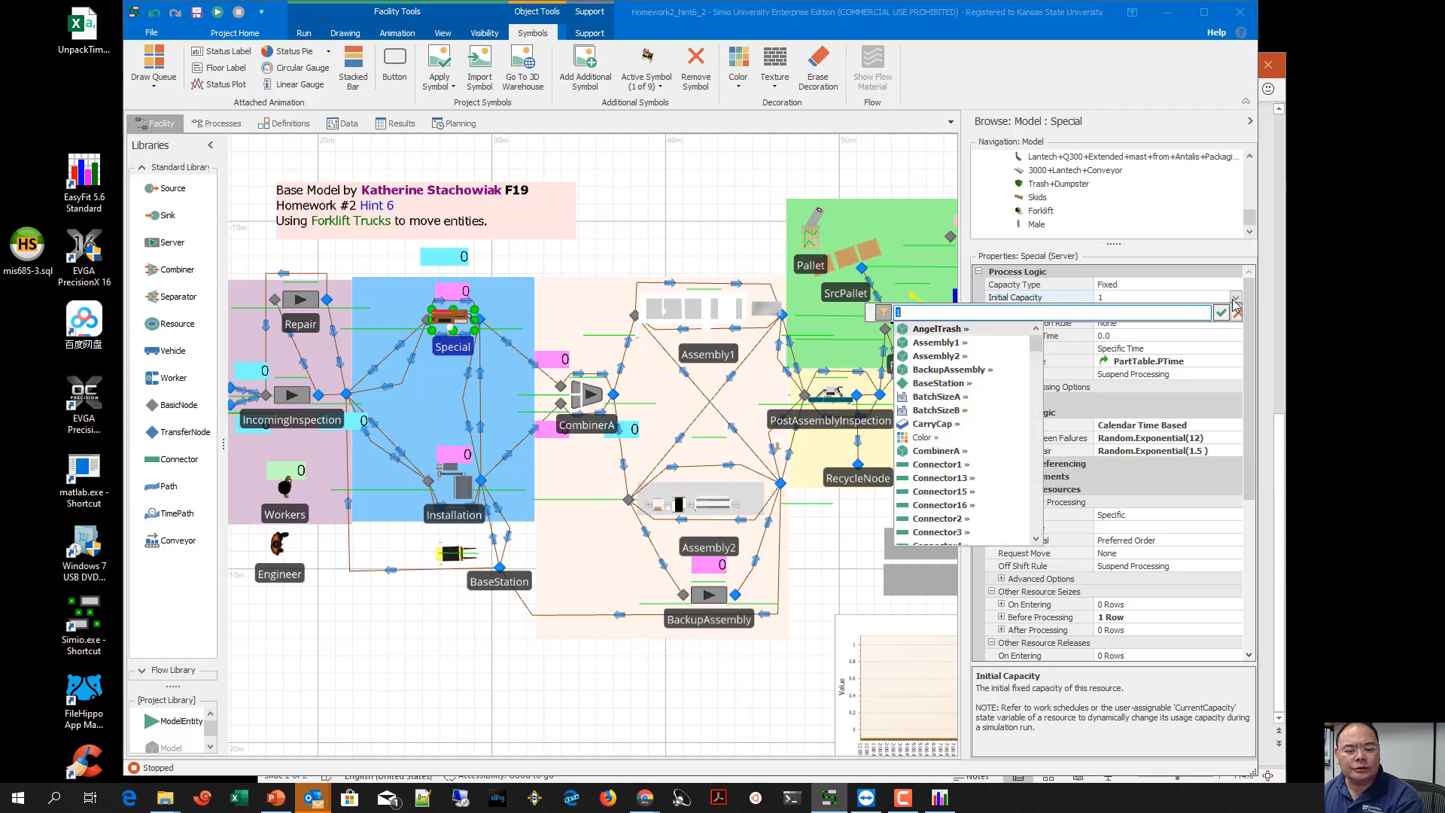
type("Se")
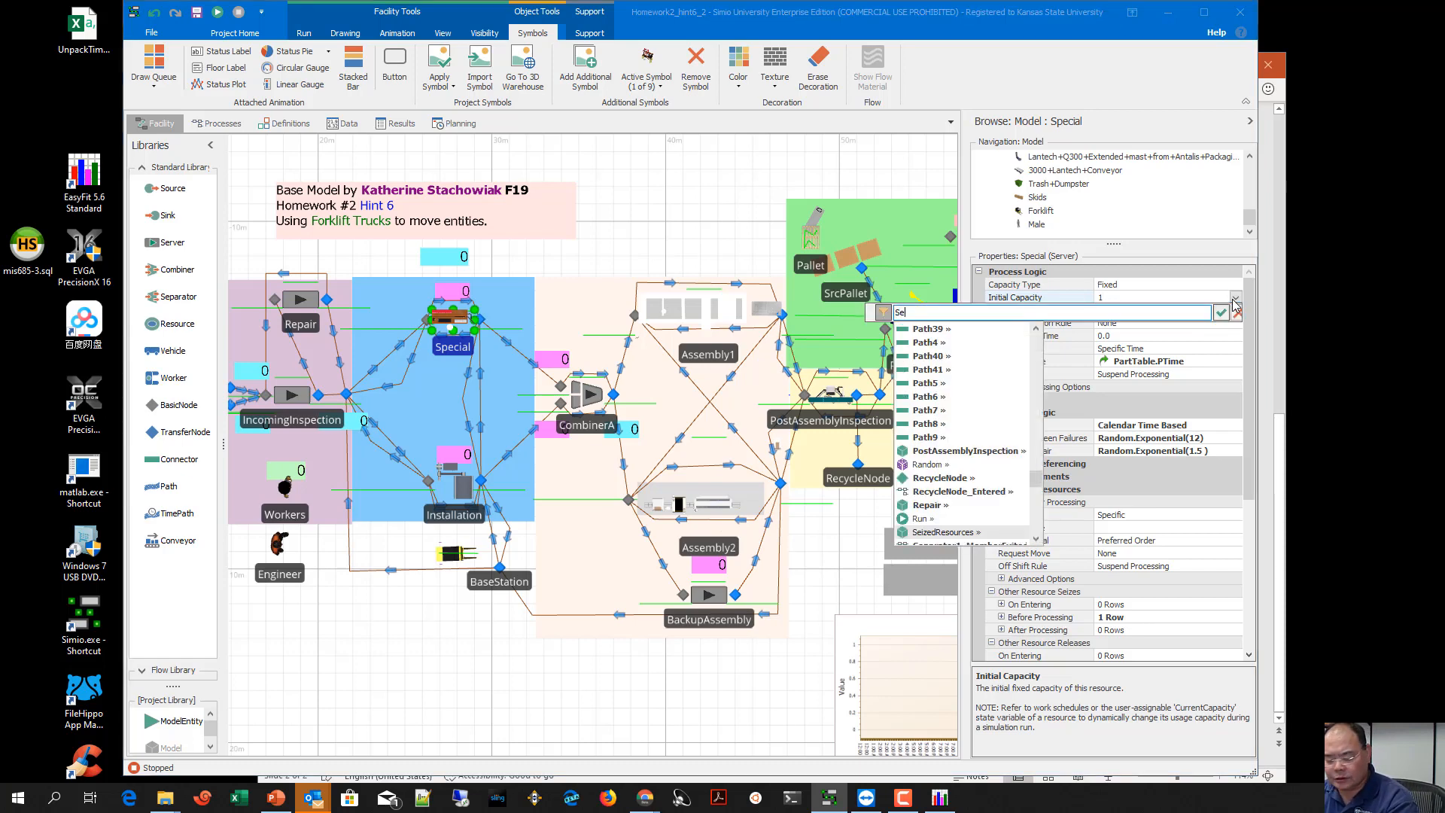
key("BackSpace")
type("pec")
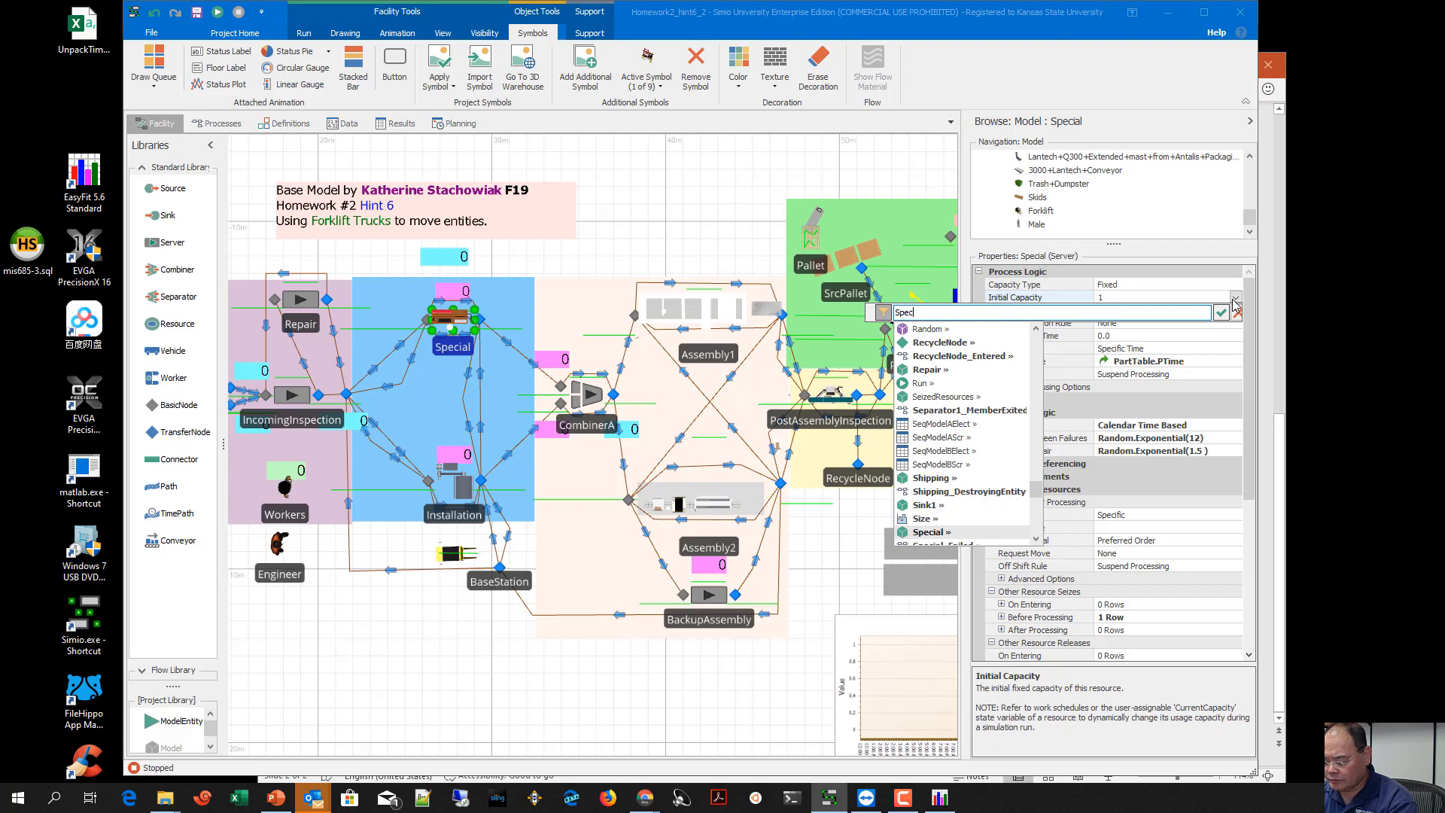
type("ia")
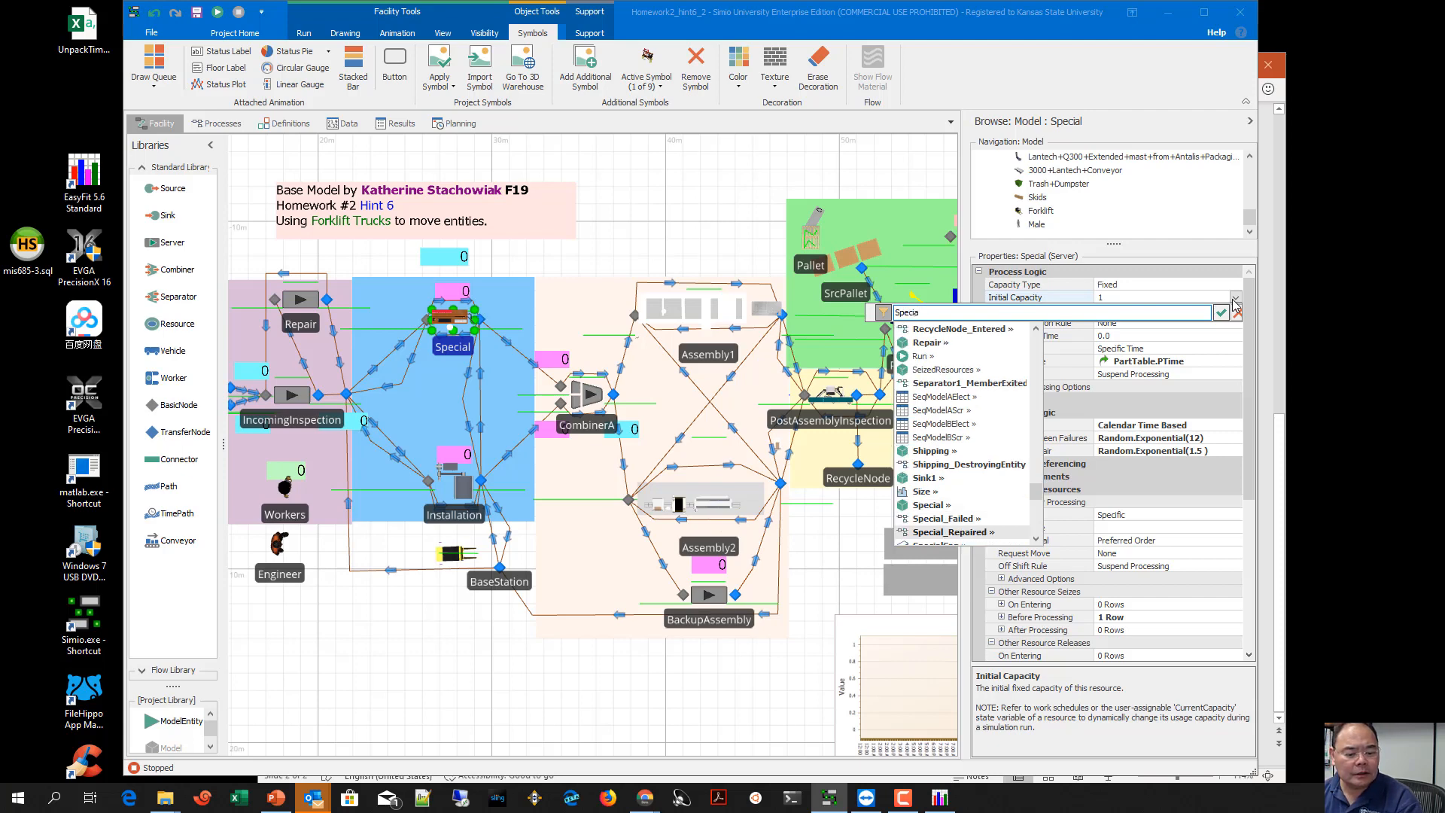
type("l")
key("Return")
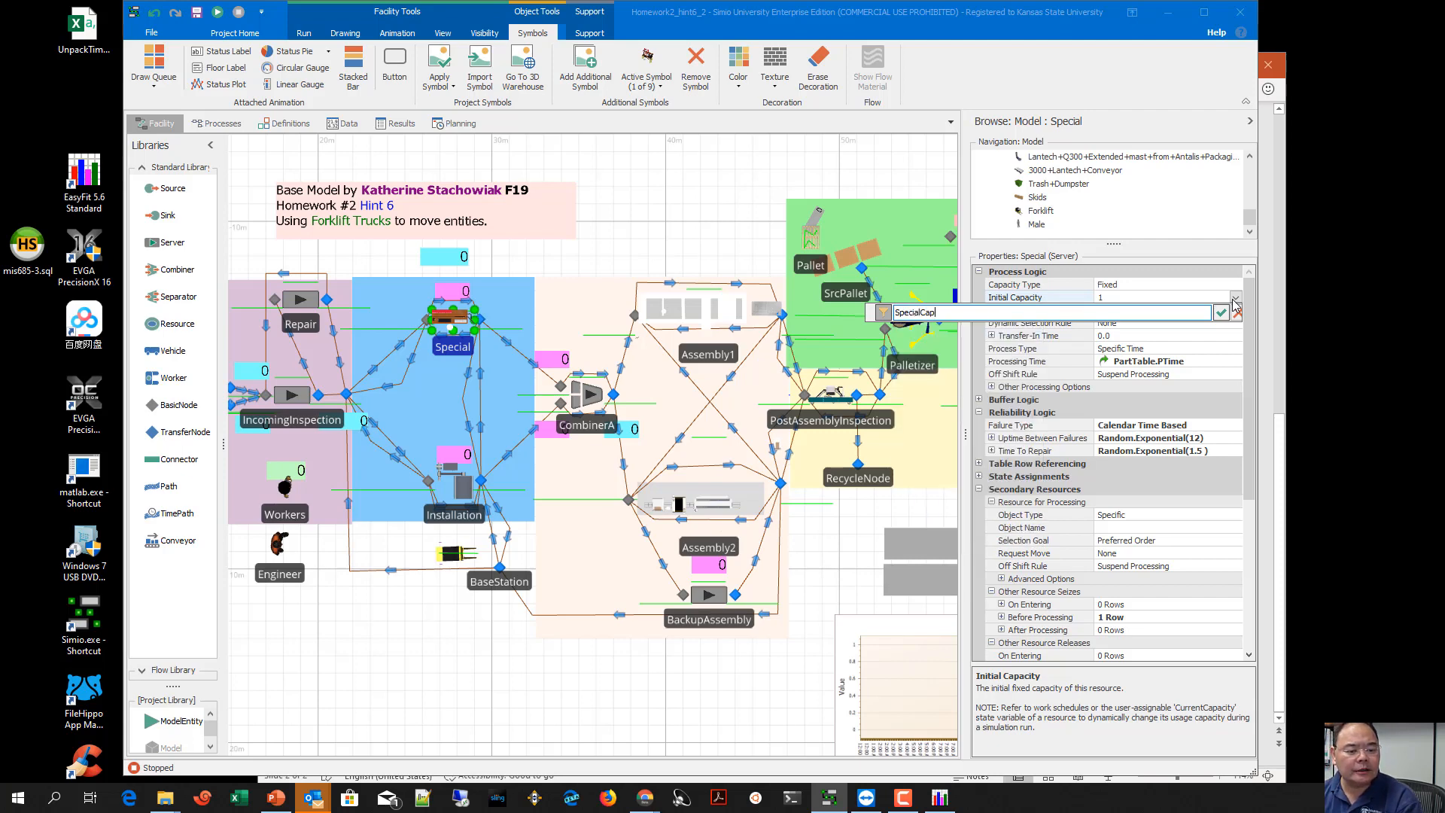
key("Return")
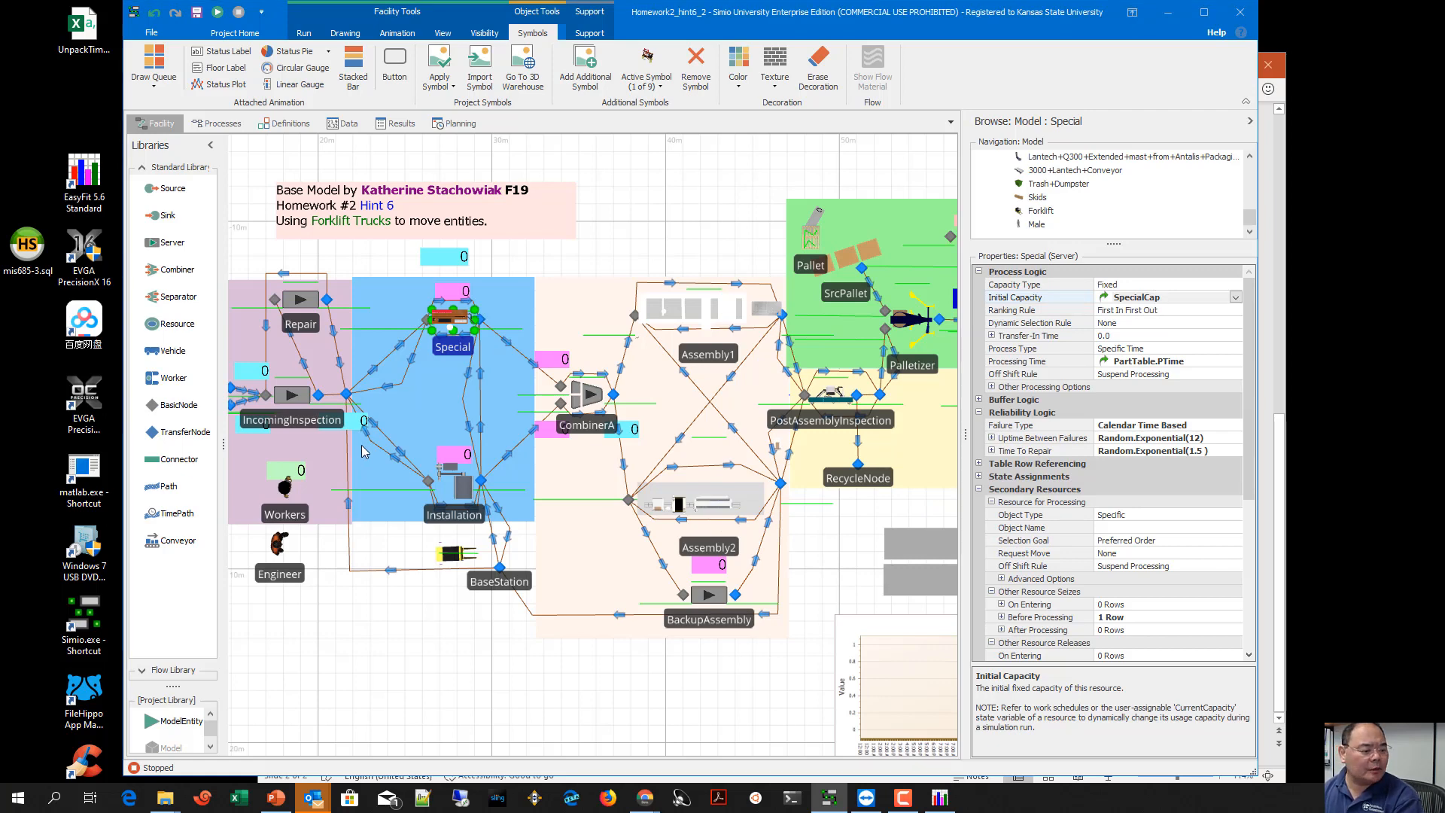
Set the initial ride capacity of the Forklift vehicle to the CarryCap property
left_click(449, 560)
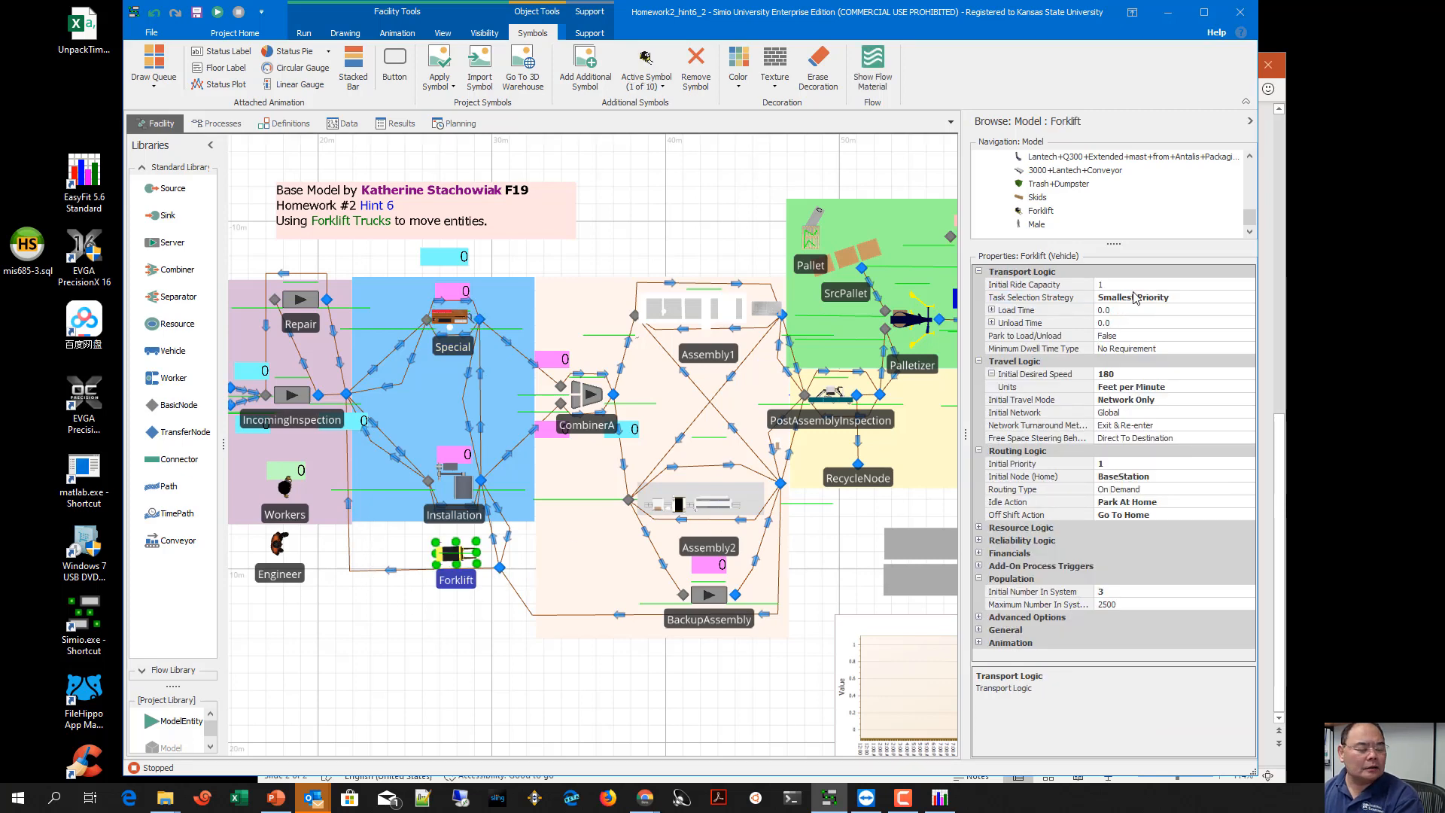
left_click(1126, 284)
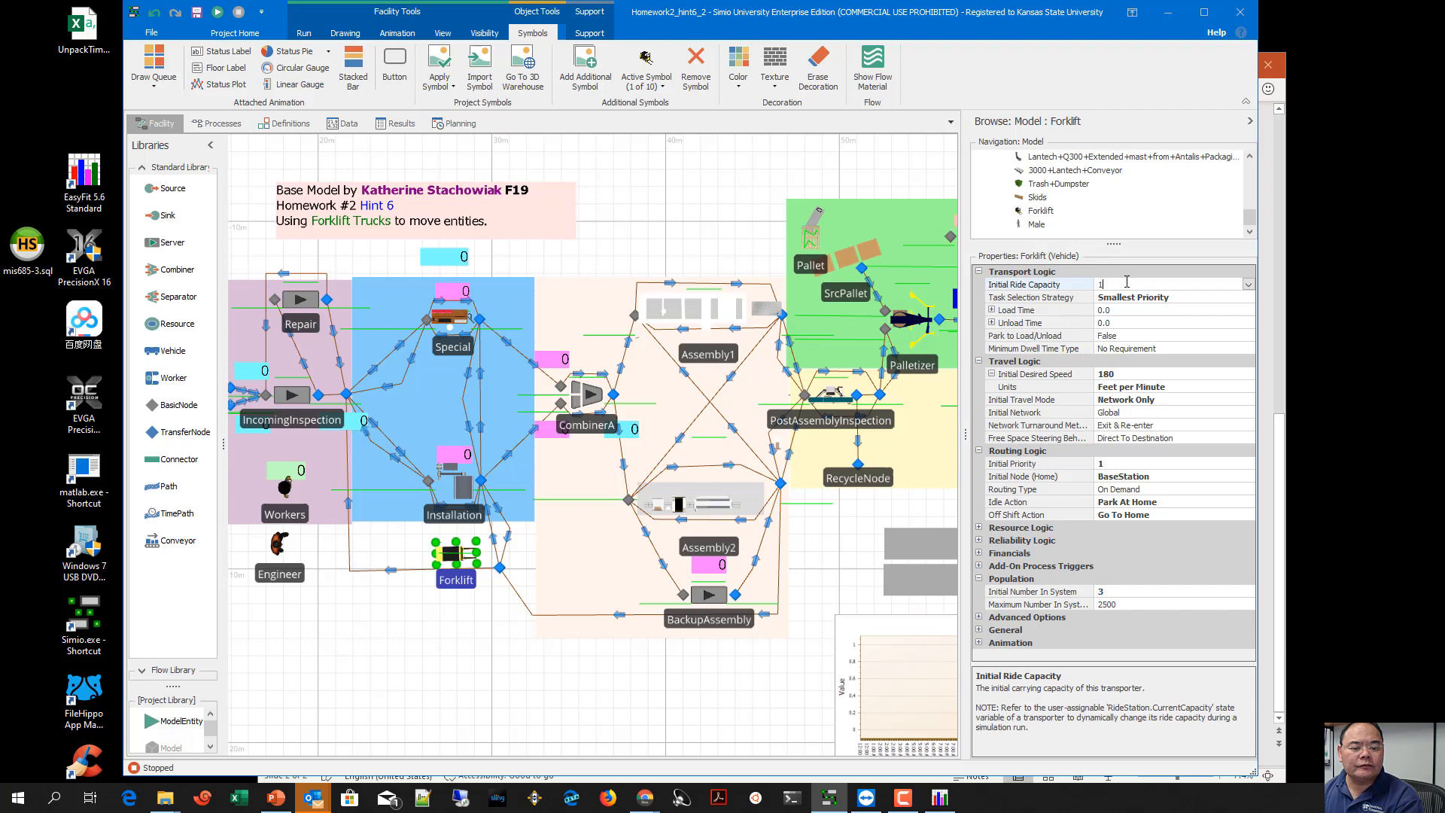
left_click(1248, 285)
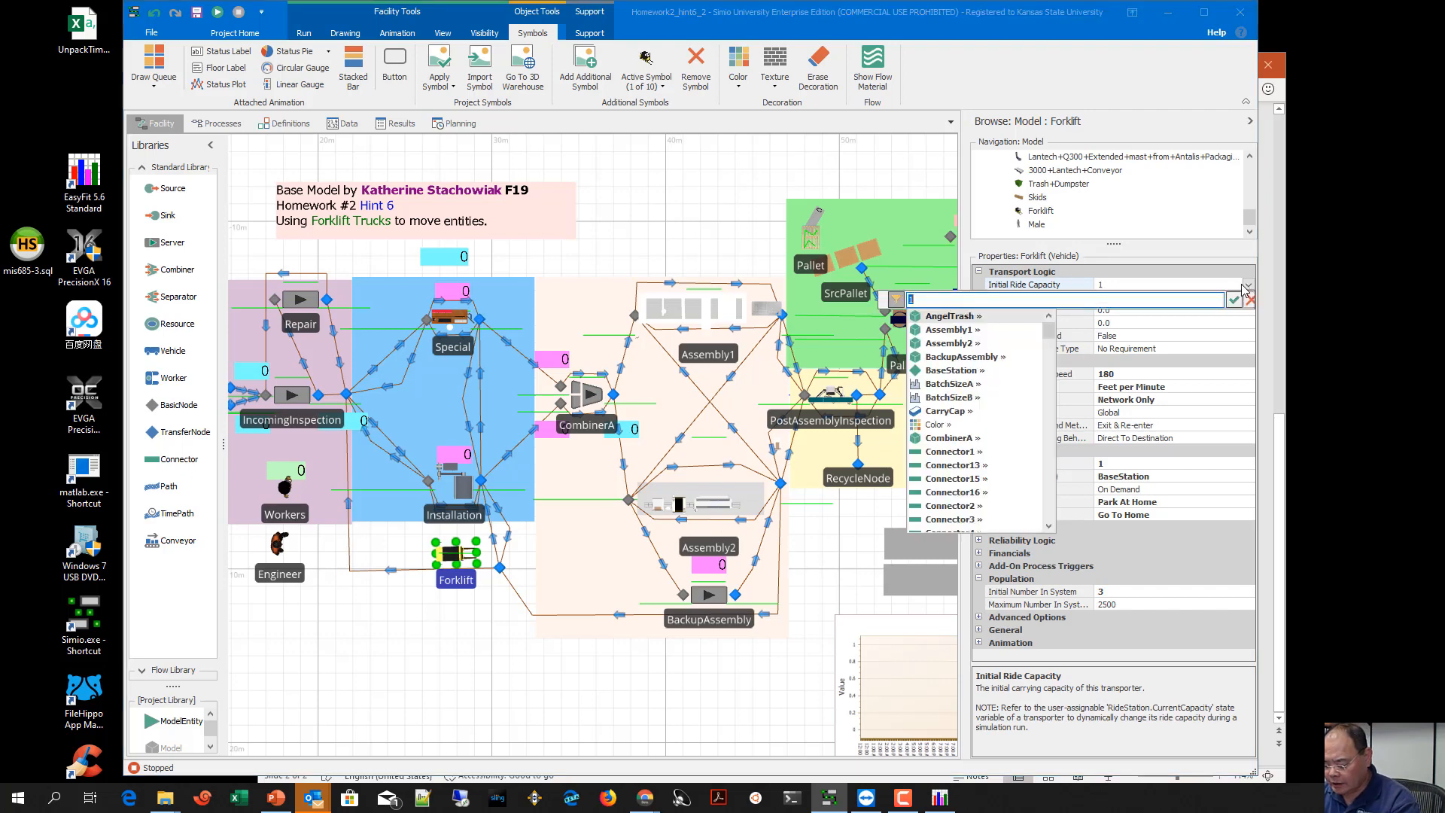
type("Ca")
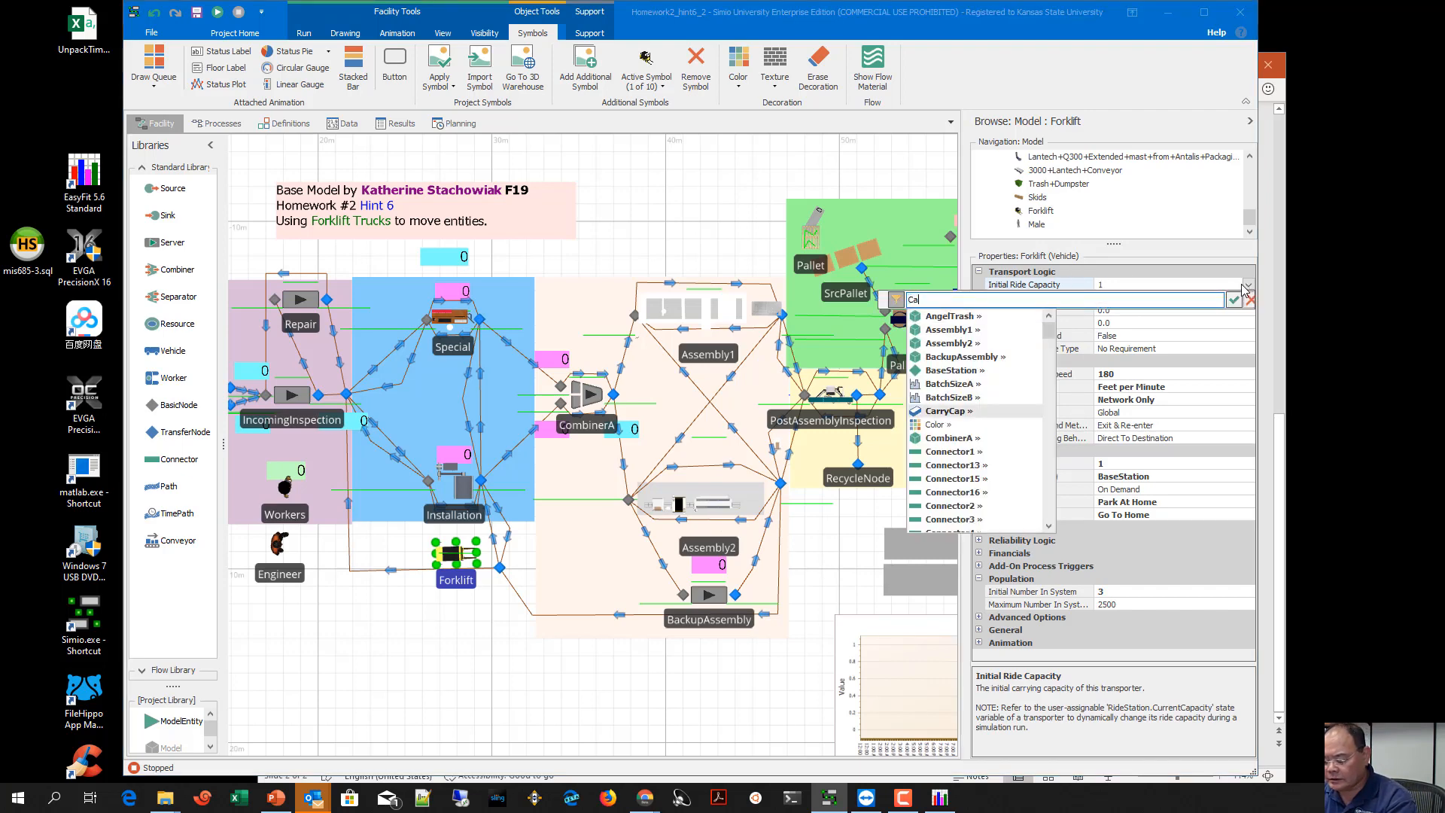
type("rry")
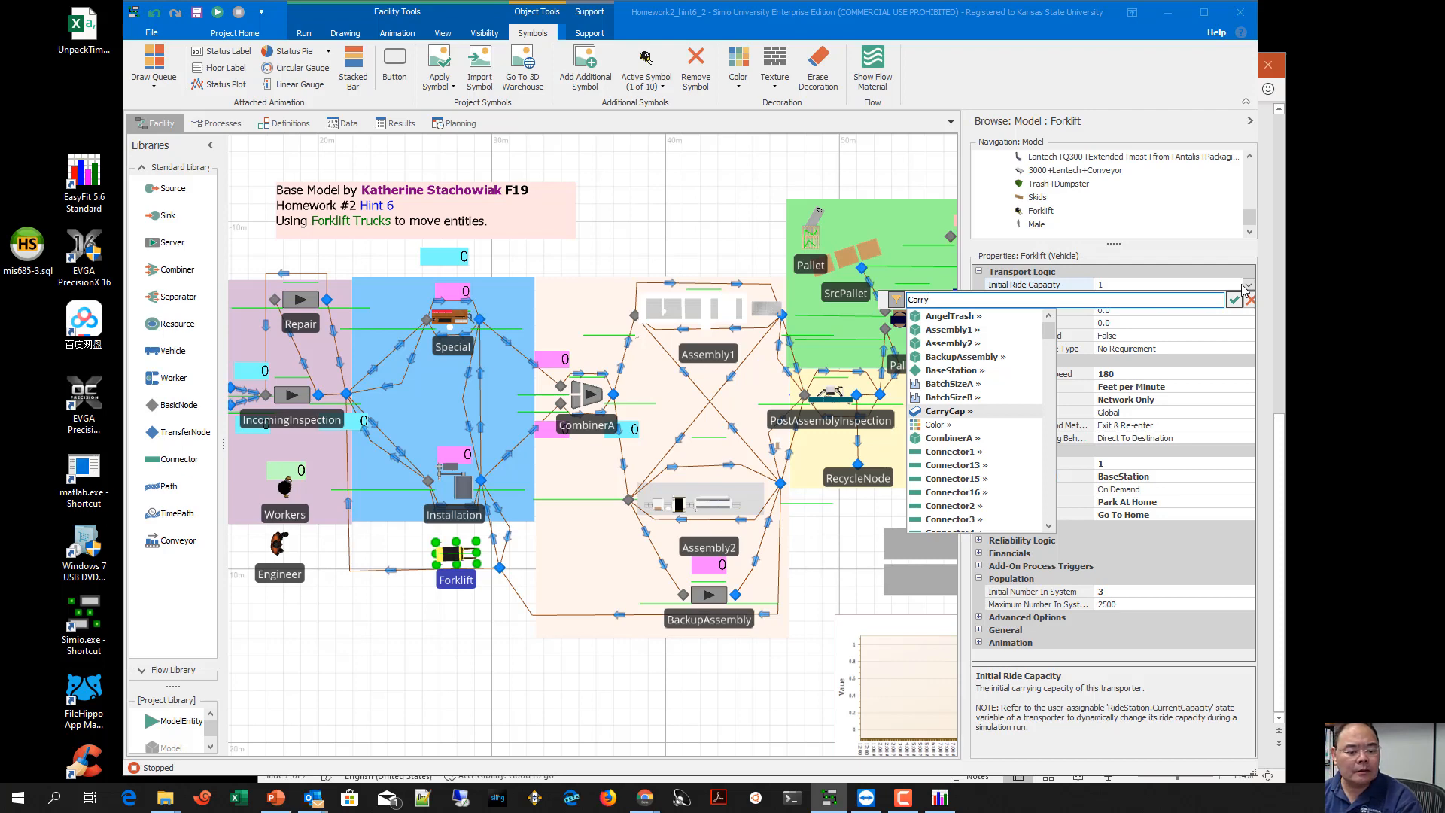
key("Return")
key("Return")
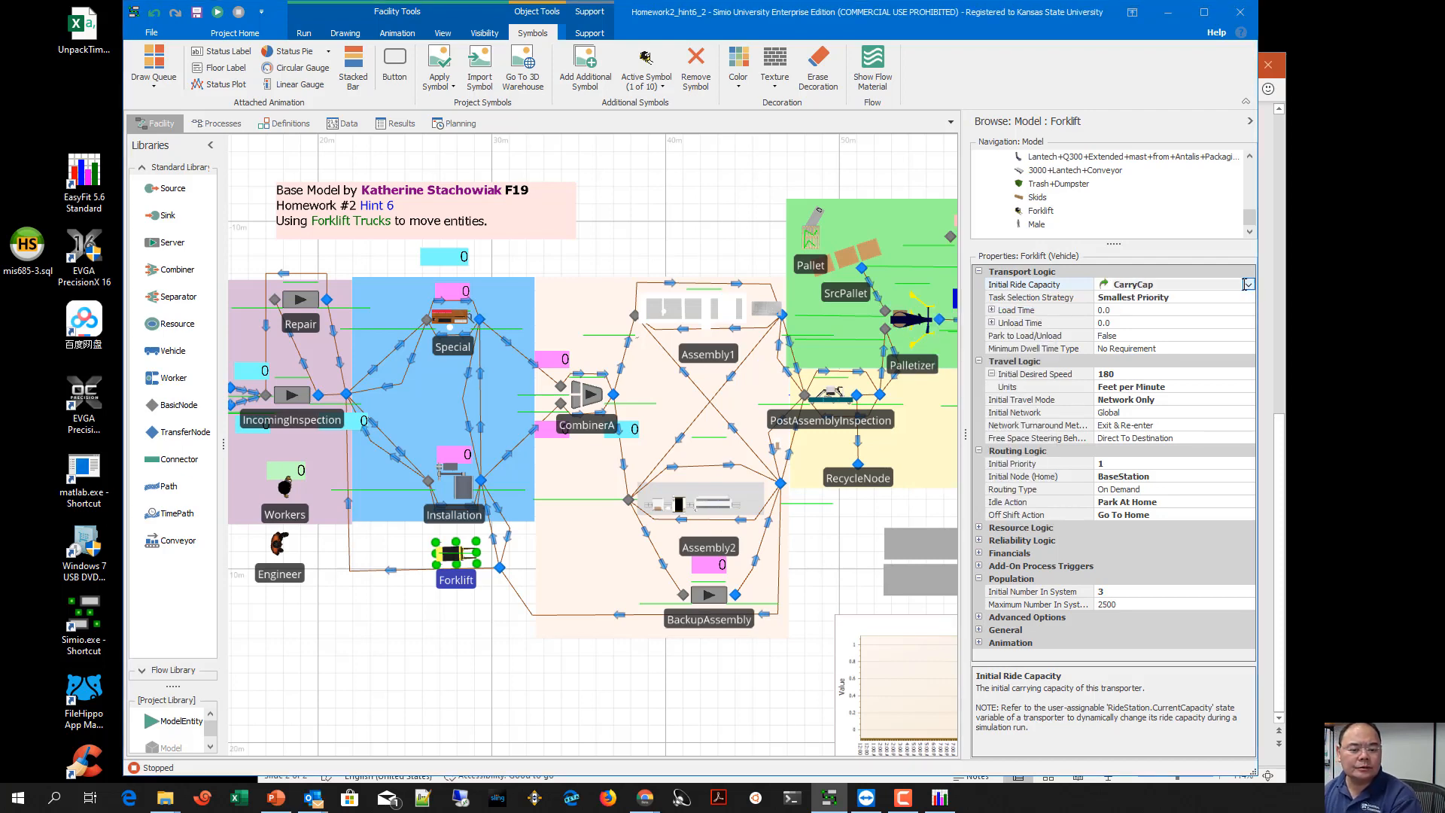
Fast-forward the facility model through its full run and examine the palletizing and shipping area with its plot
left_click(743, 251)
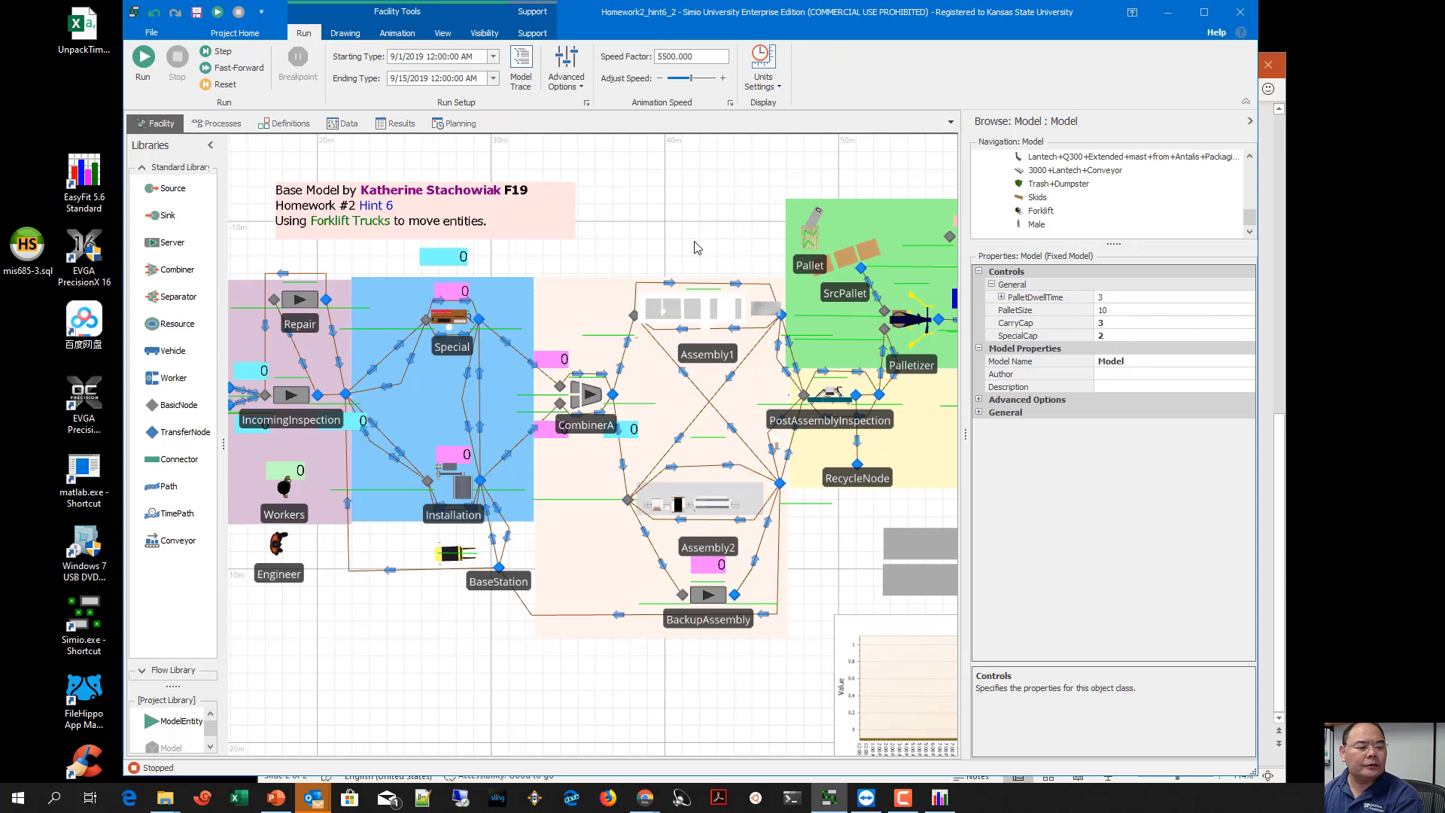
left_click(220, 72)
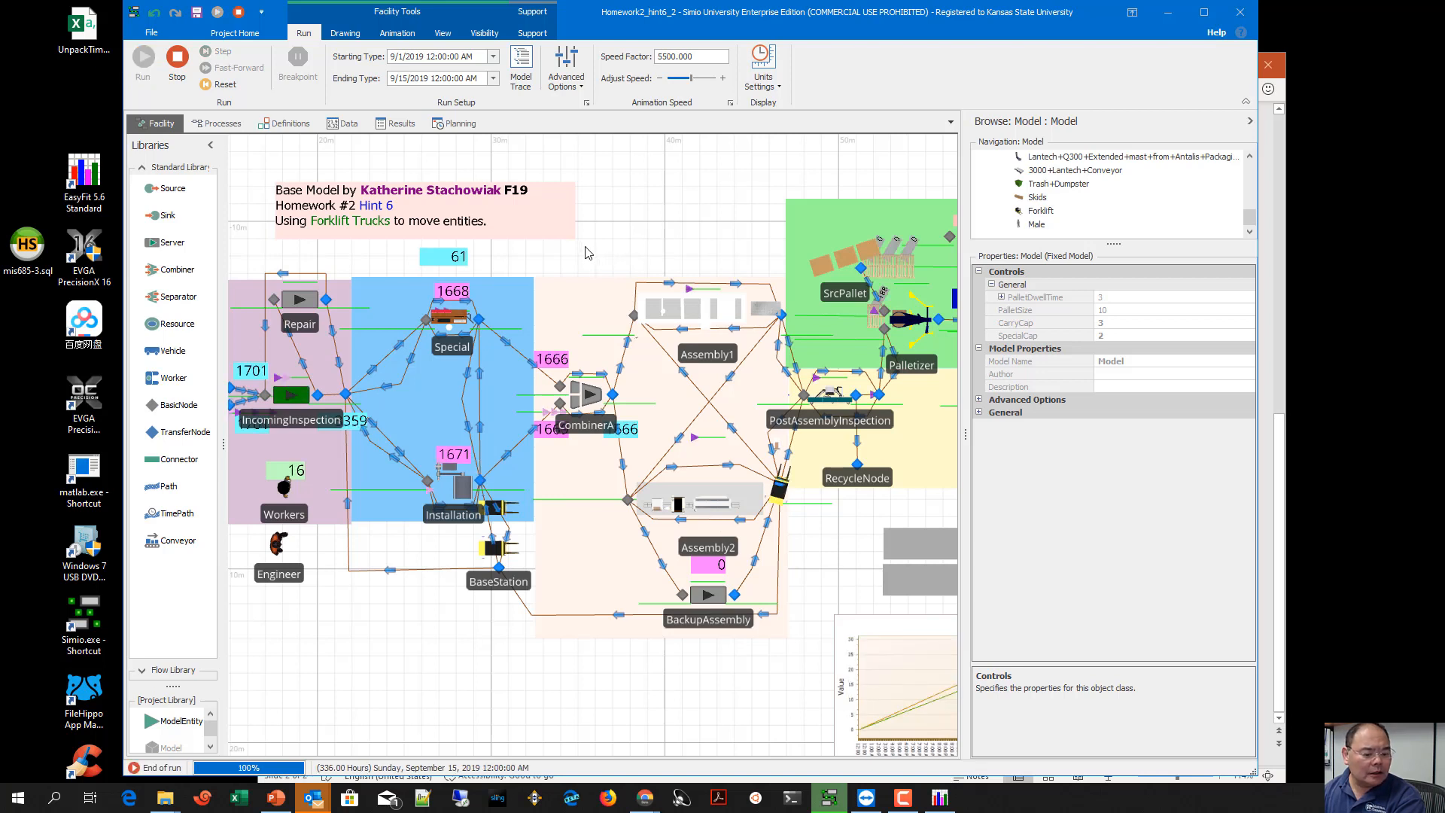
left_click_drag(627, 241, 477, 270)
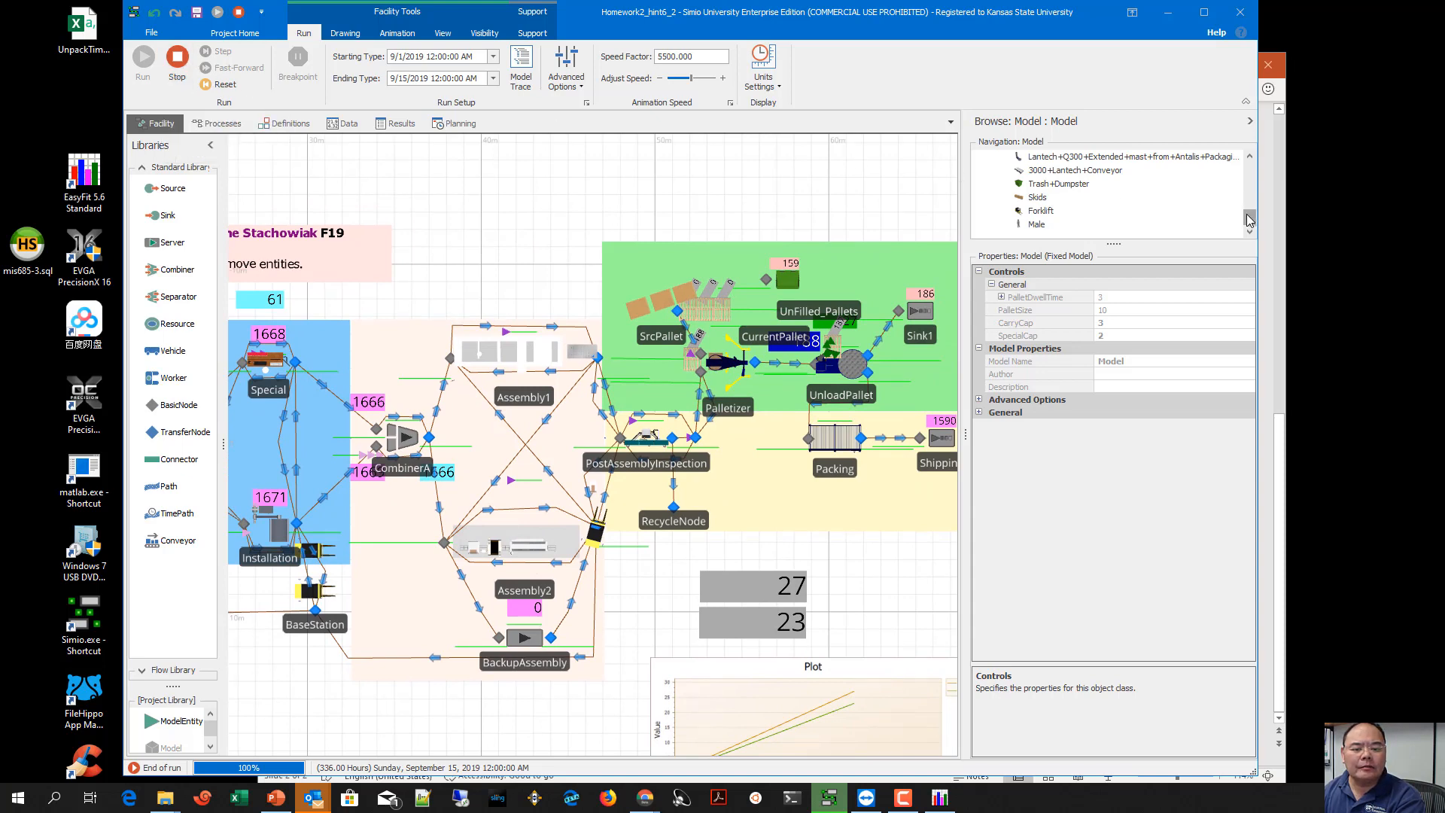
Open Experiment1 and set Scenario1's controls to PalletDwellTime 8 hours, CarryCap 1 and SpecialCap 1
left_click_drag(1248, 219, 1249, 171)
double_click(1093, 214)
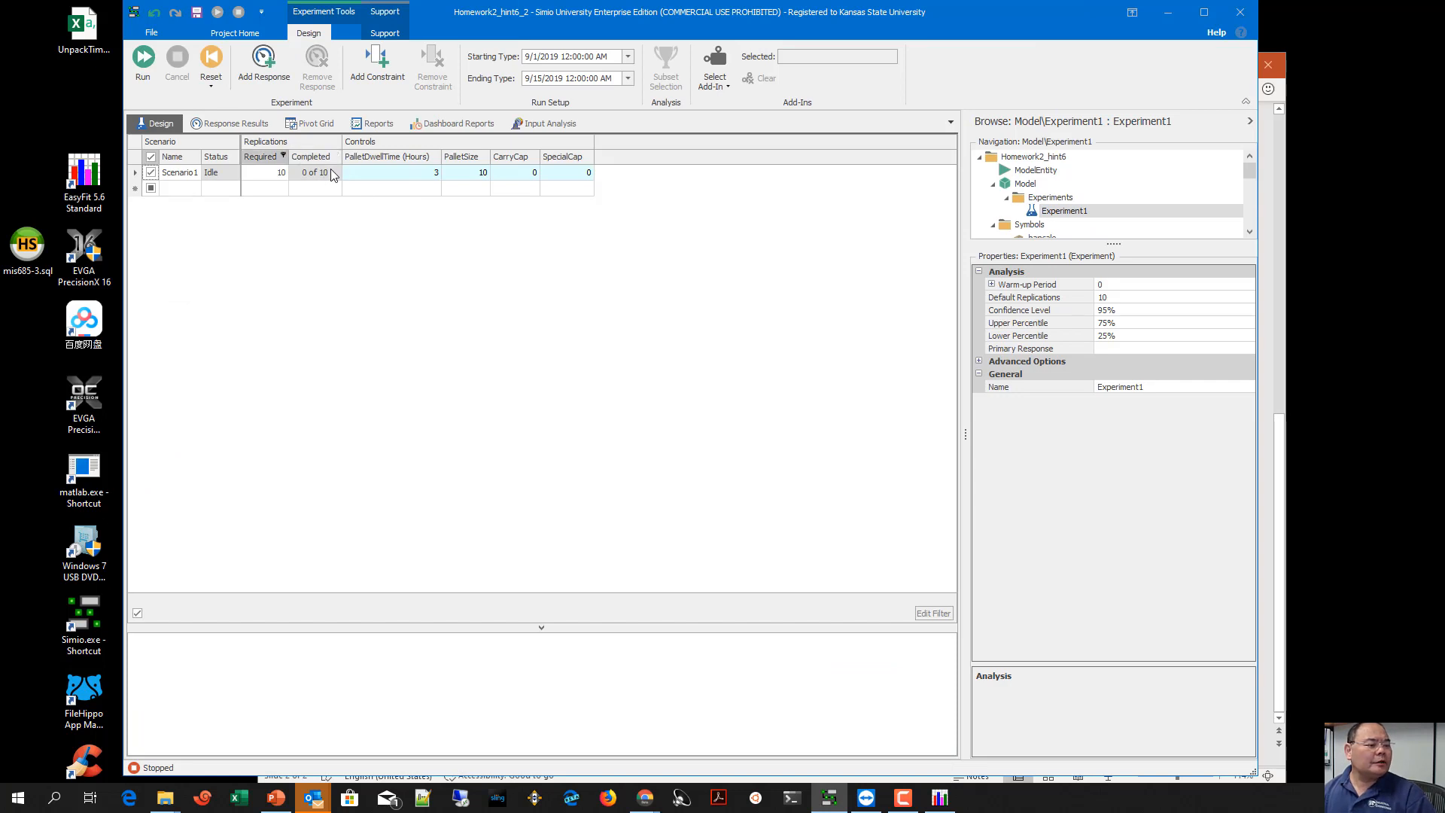
double_click(434, 178)
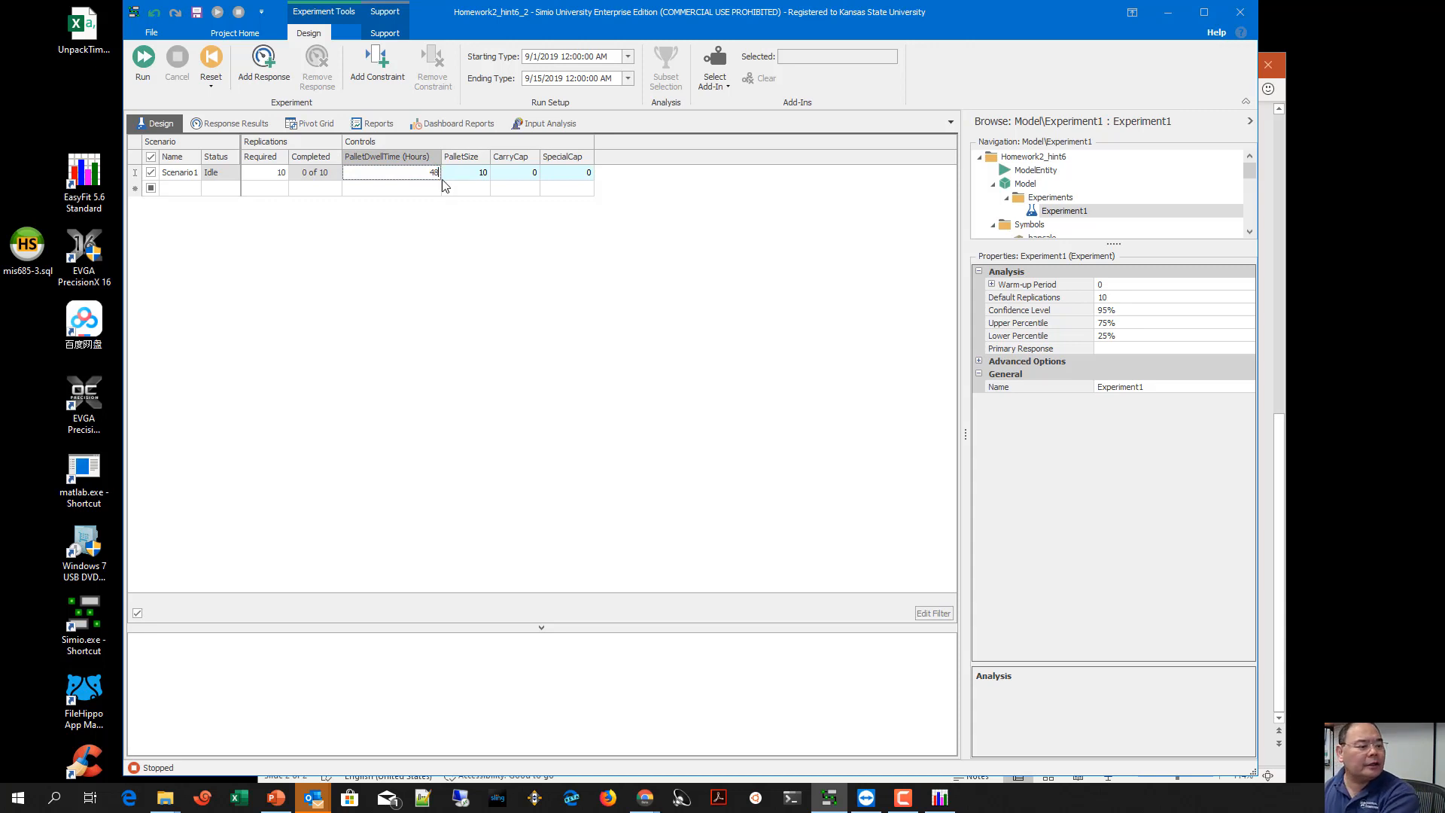
key("BackSpace")
type("8")
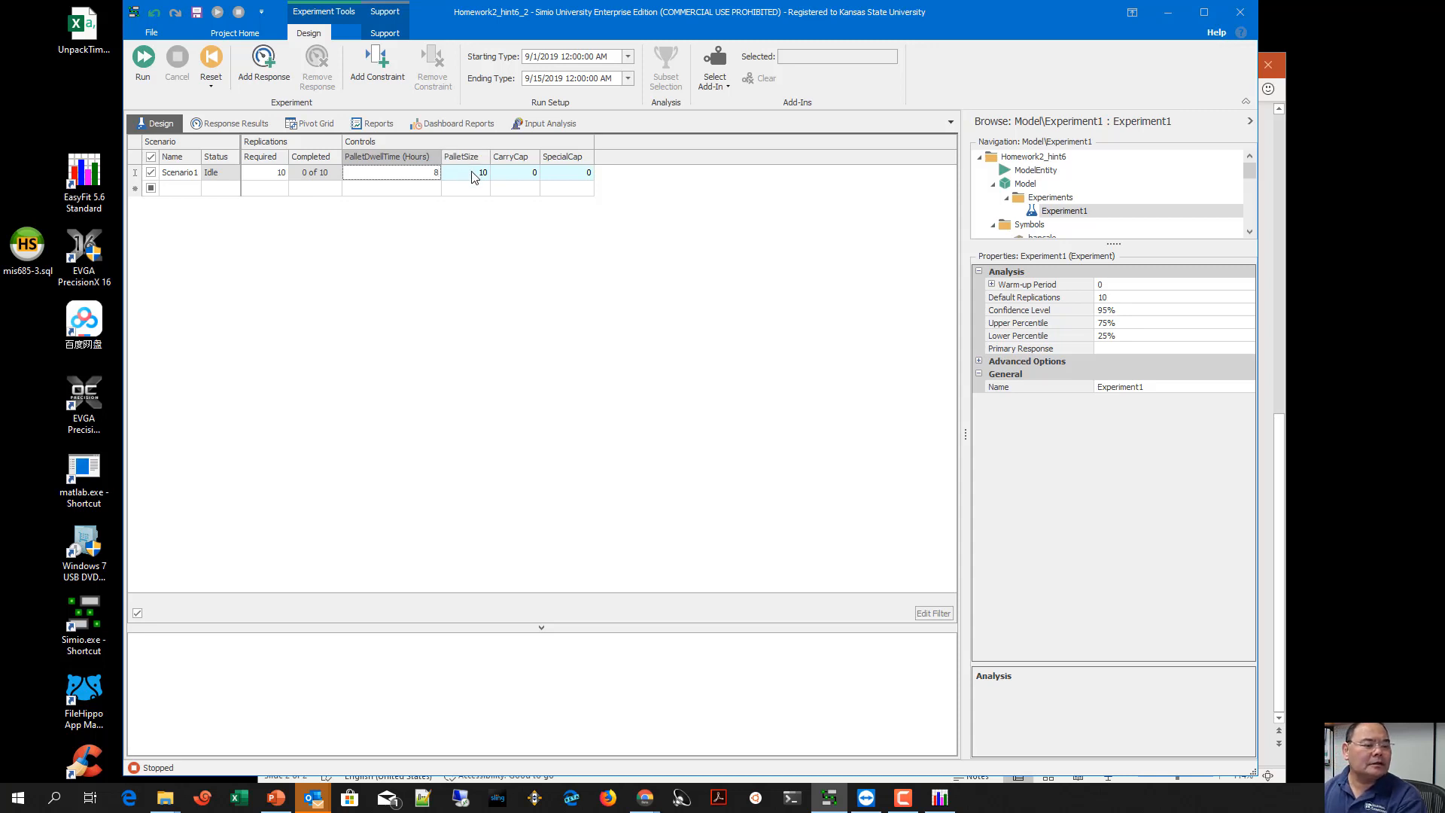
left_click(519, 173)
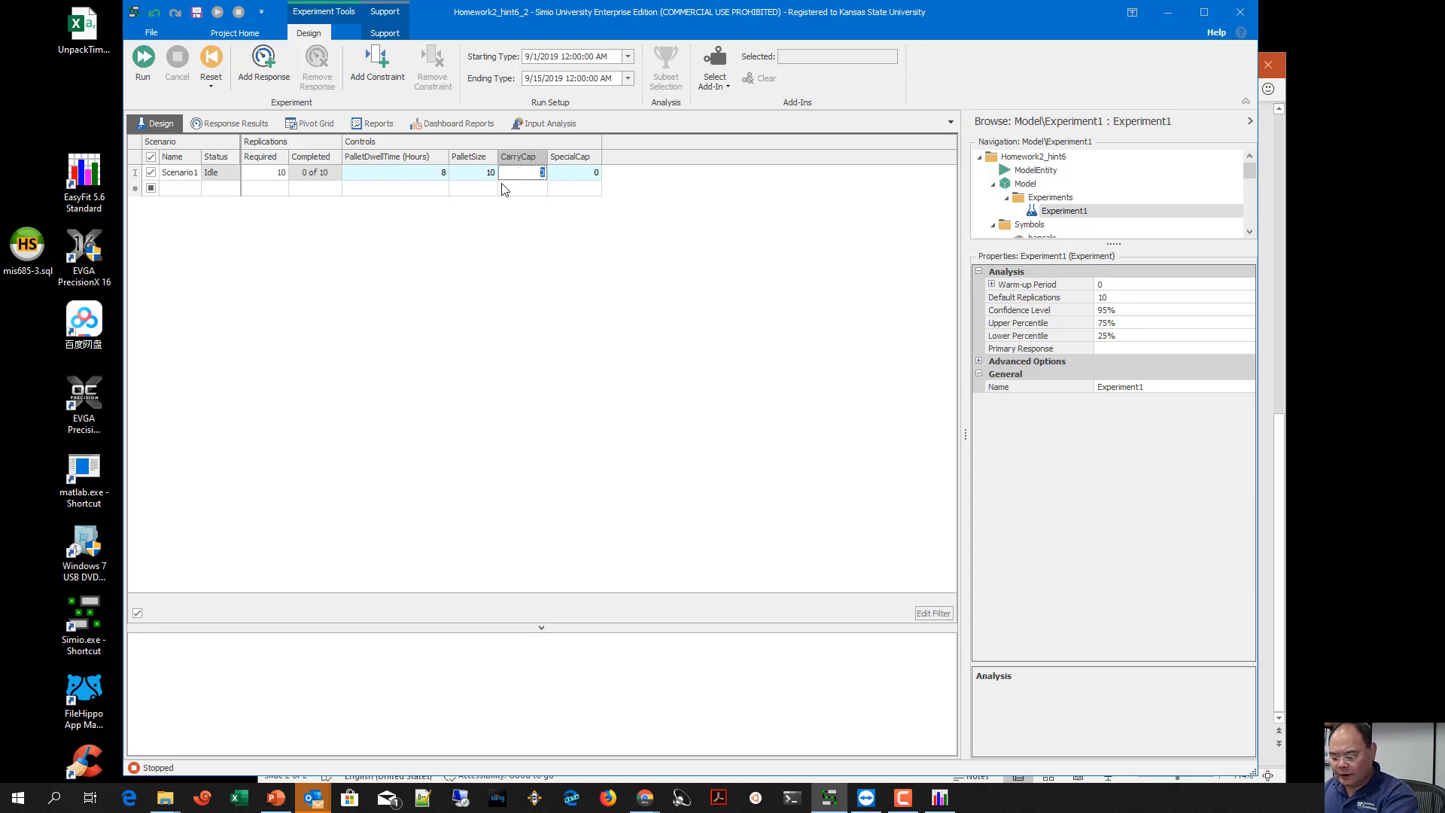
type("1")
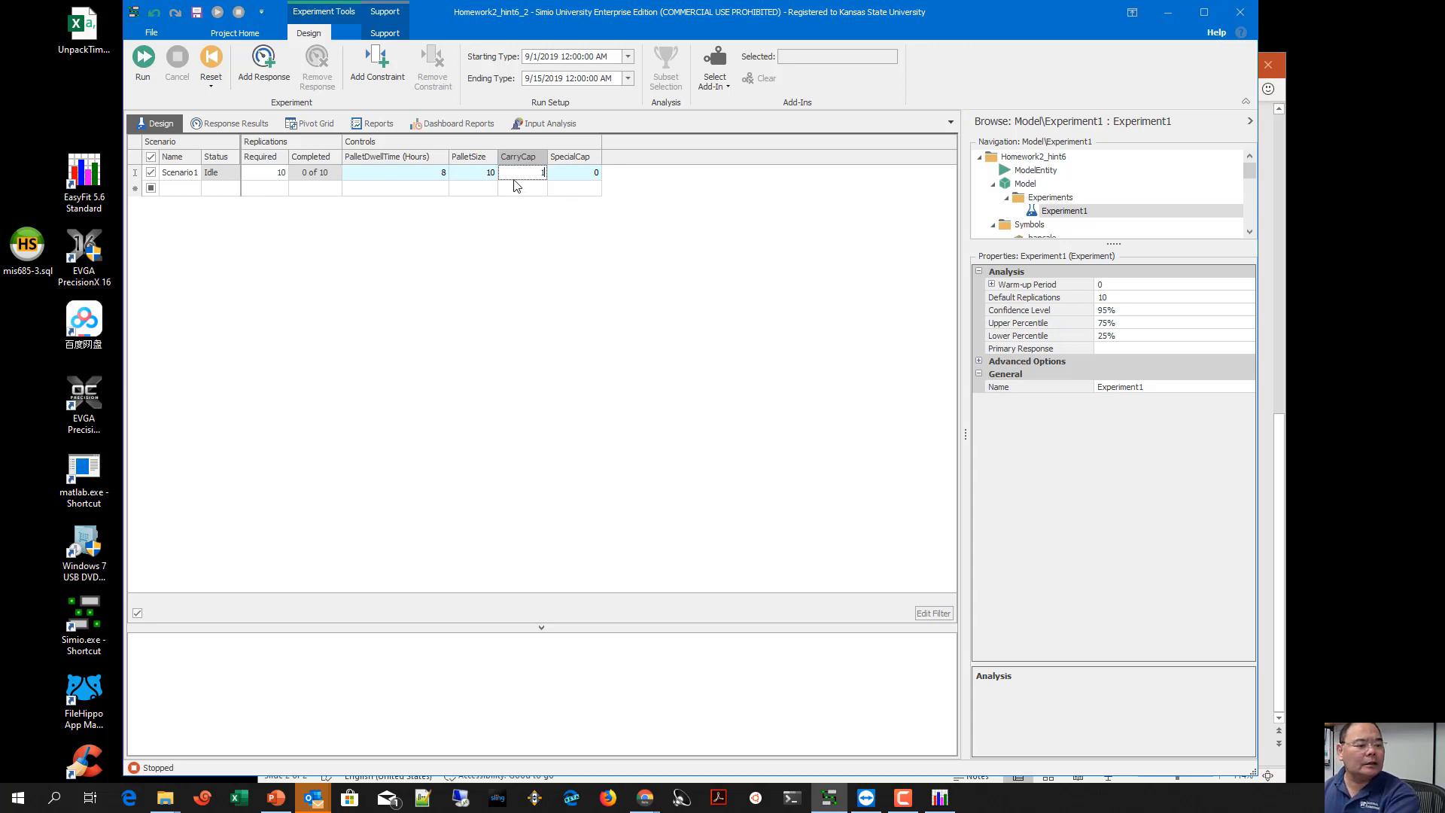
left_click(571, 174)
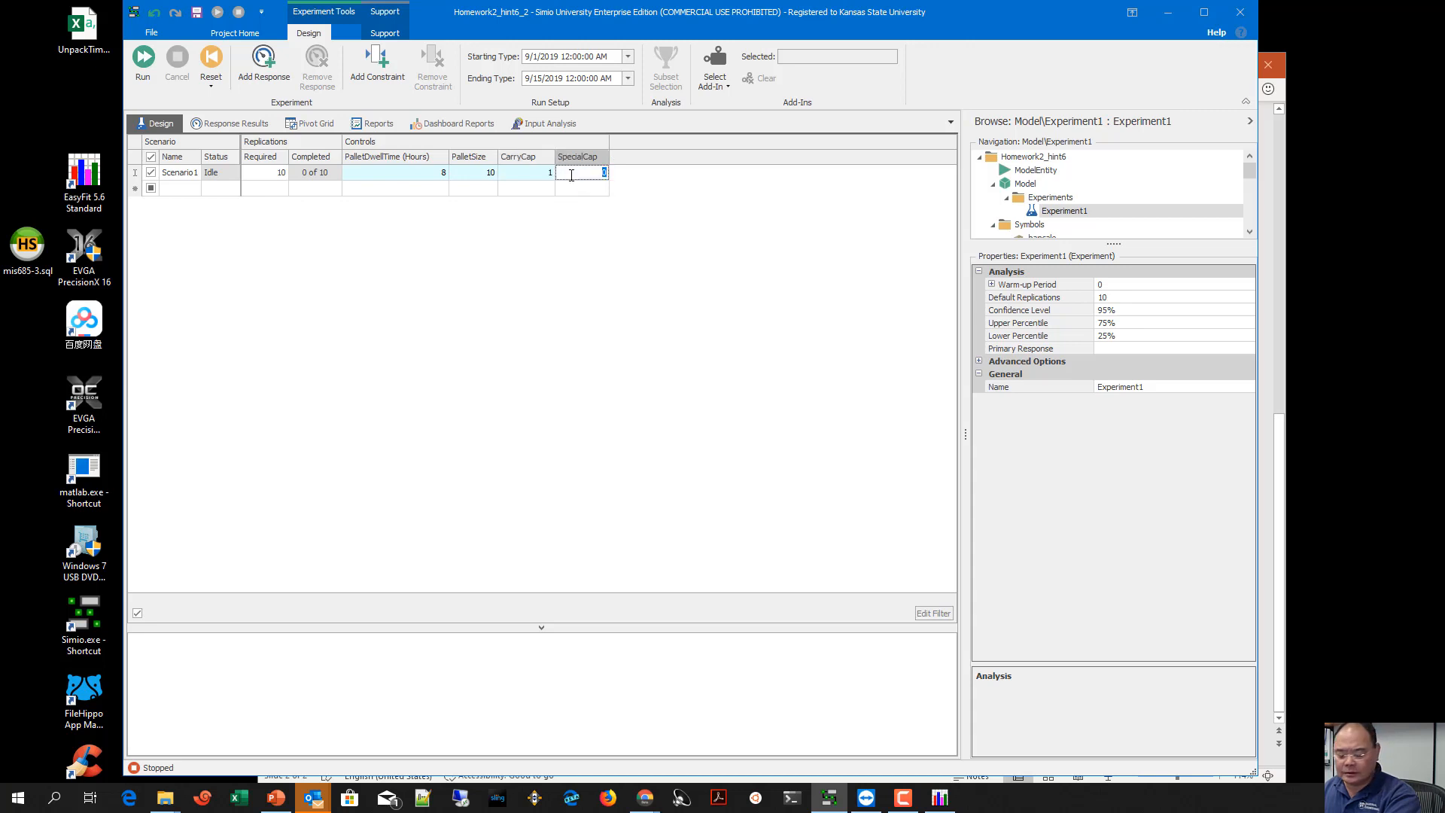
type("1")
Add a second scenario with PalletDwellTime 4 hours, CarryCap 3 and SpecialCap 2
left_click(183, 187)
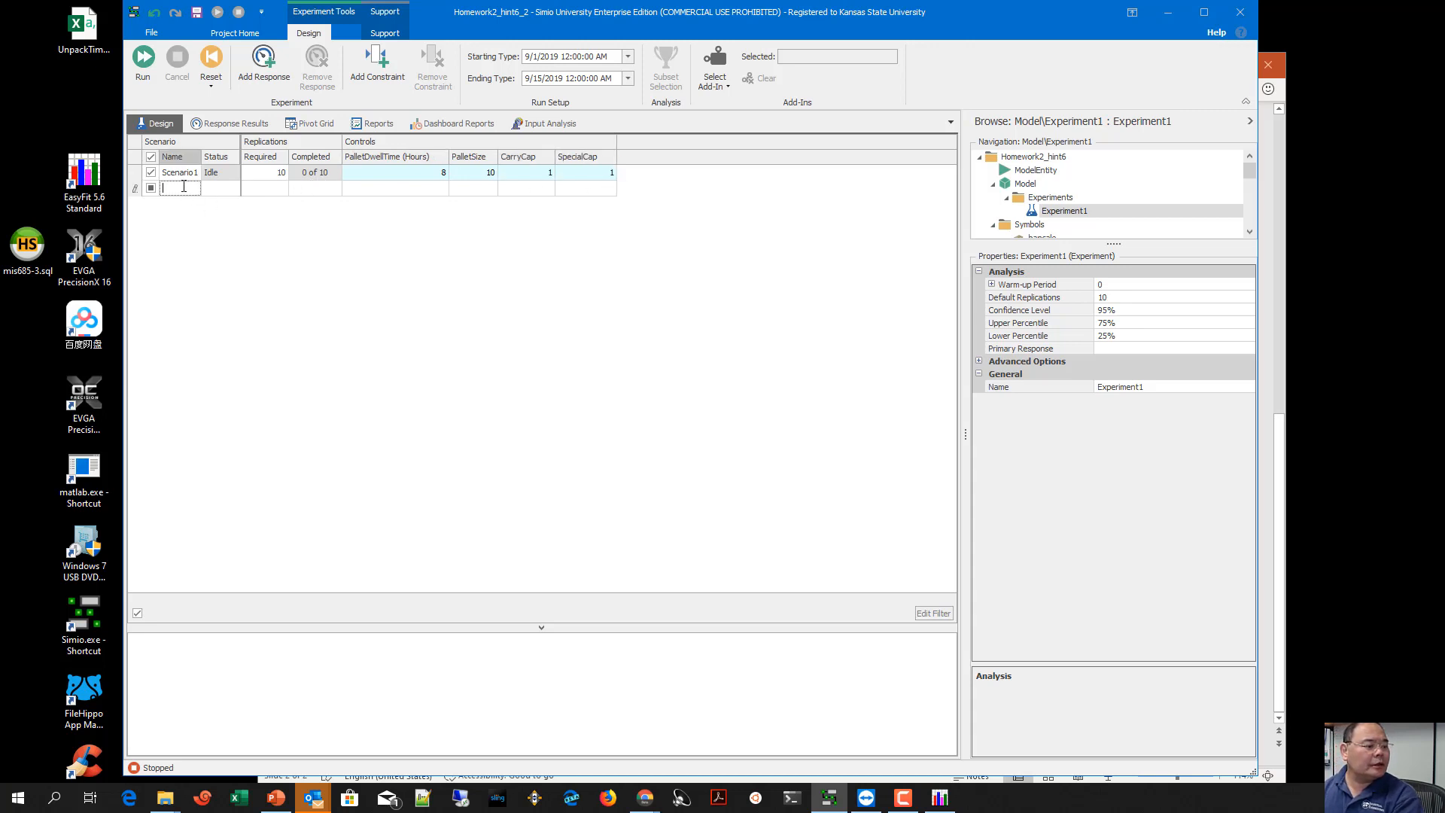
key("Return")
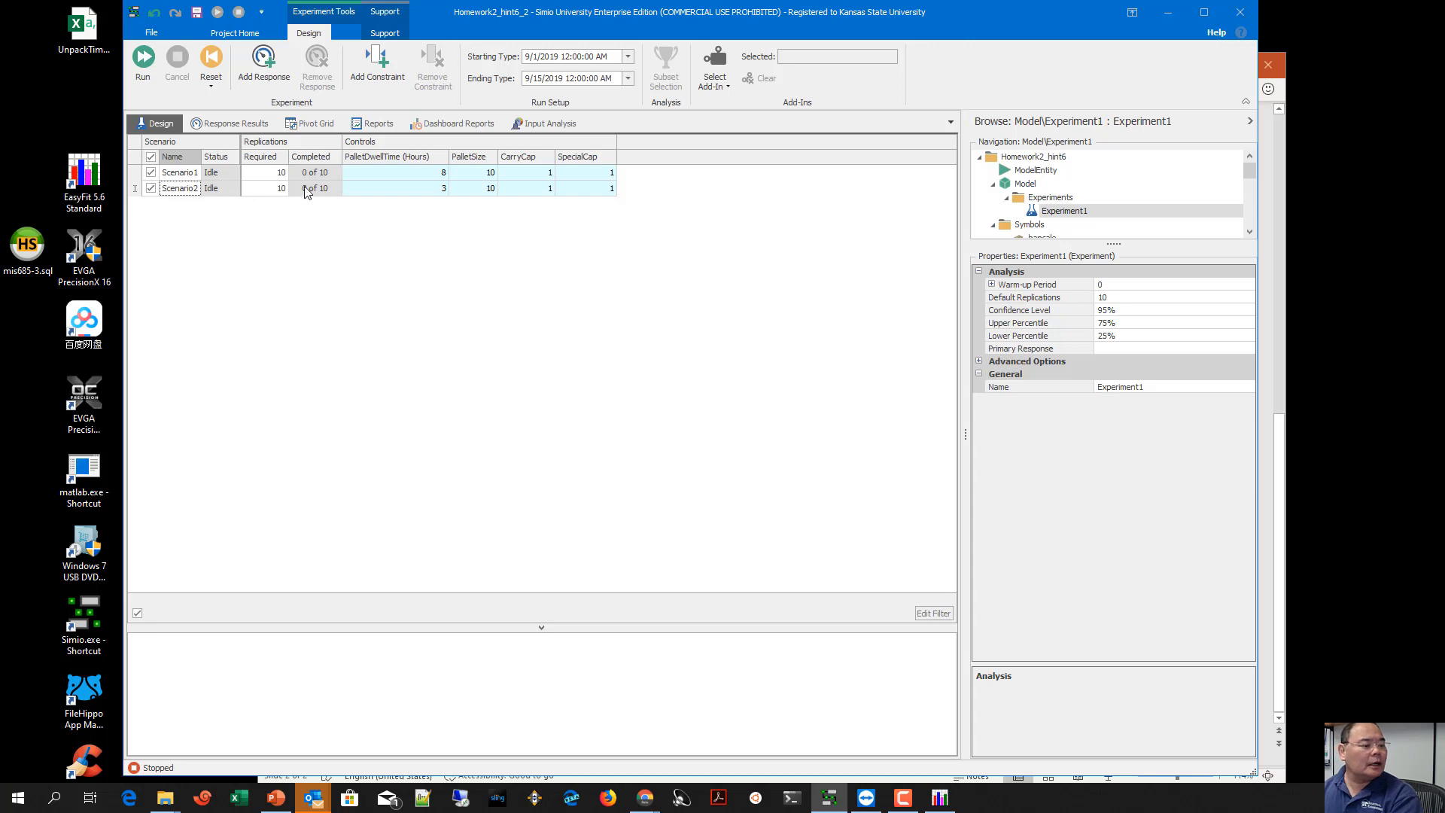
left_click(439, 191)
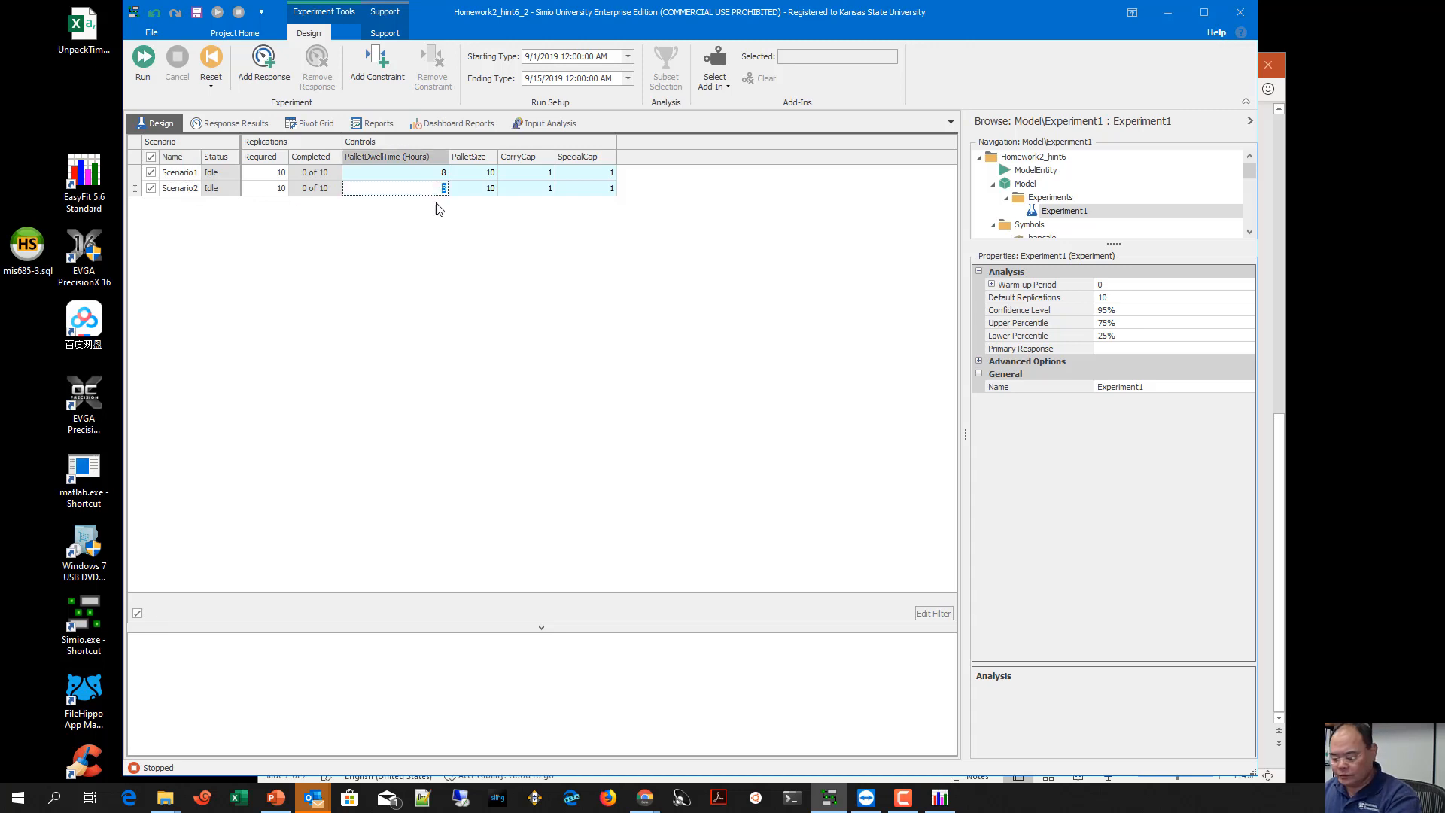
type("4")
left_click(539, 194)
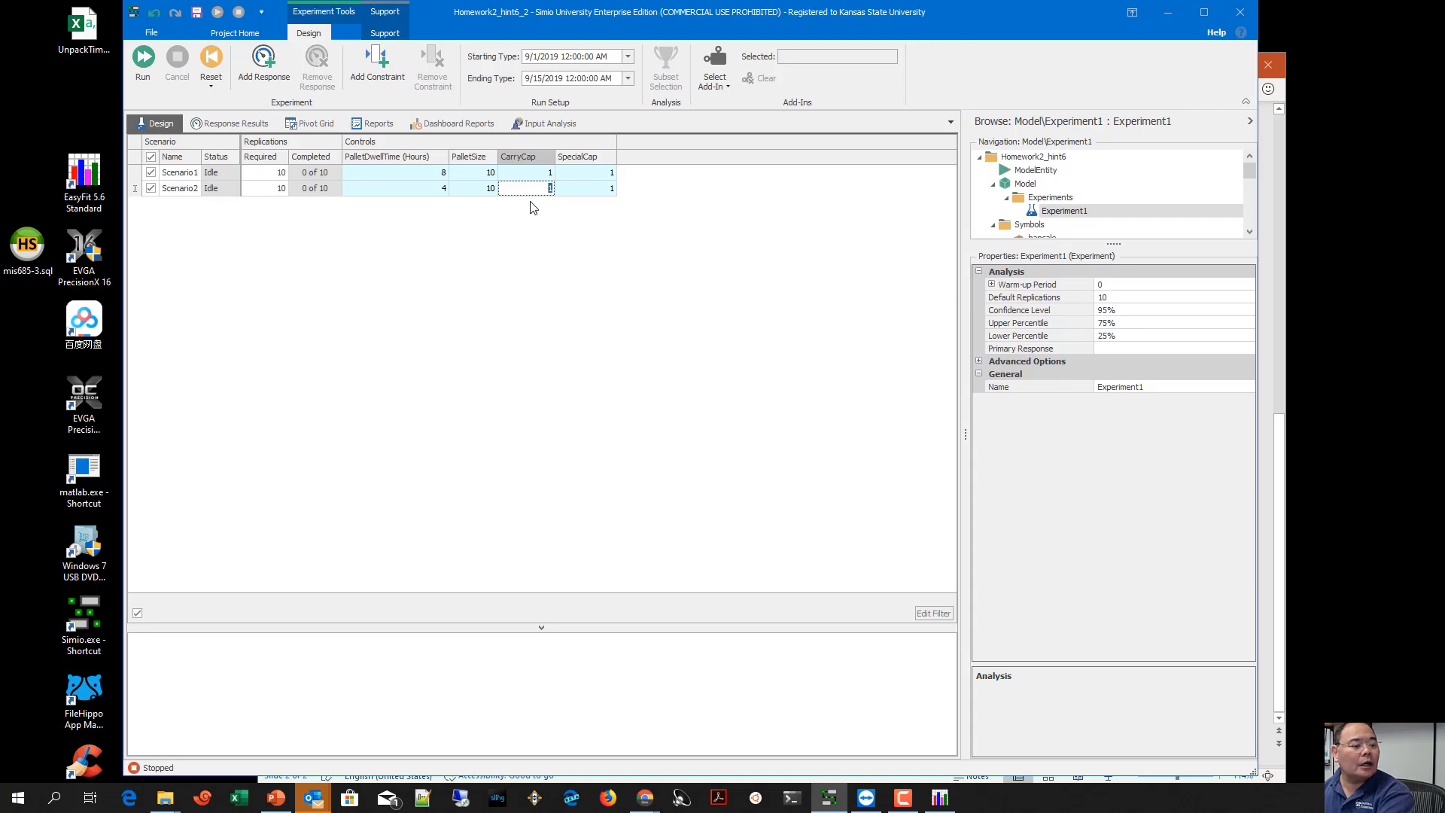
type("3")
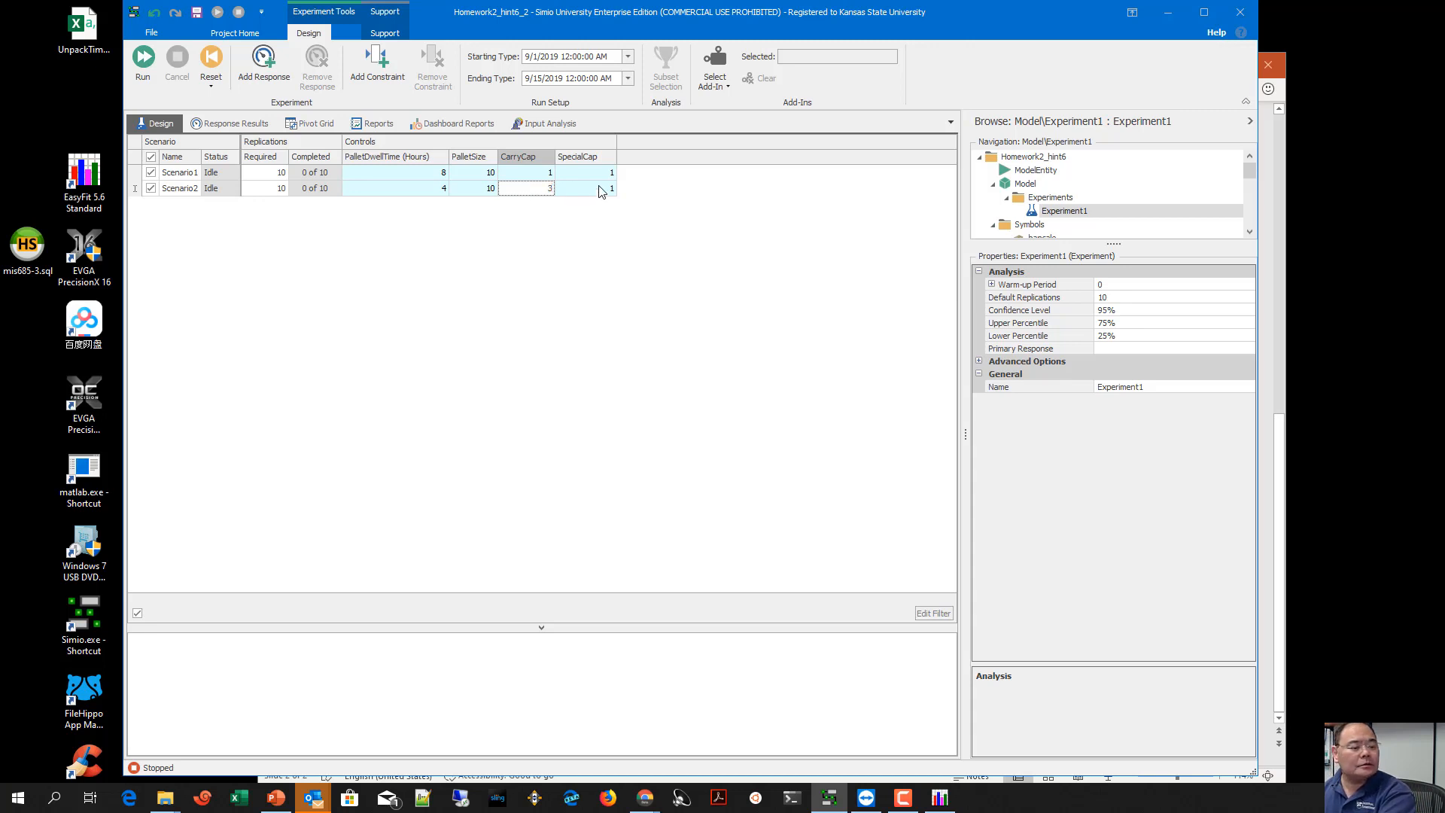
left_click(599, 188)
type("2")
left_click(557, 272)
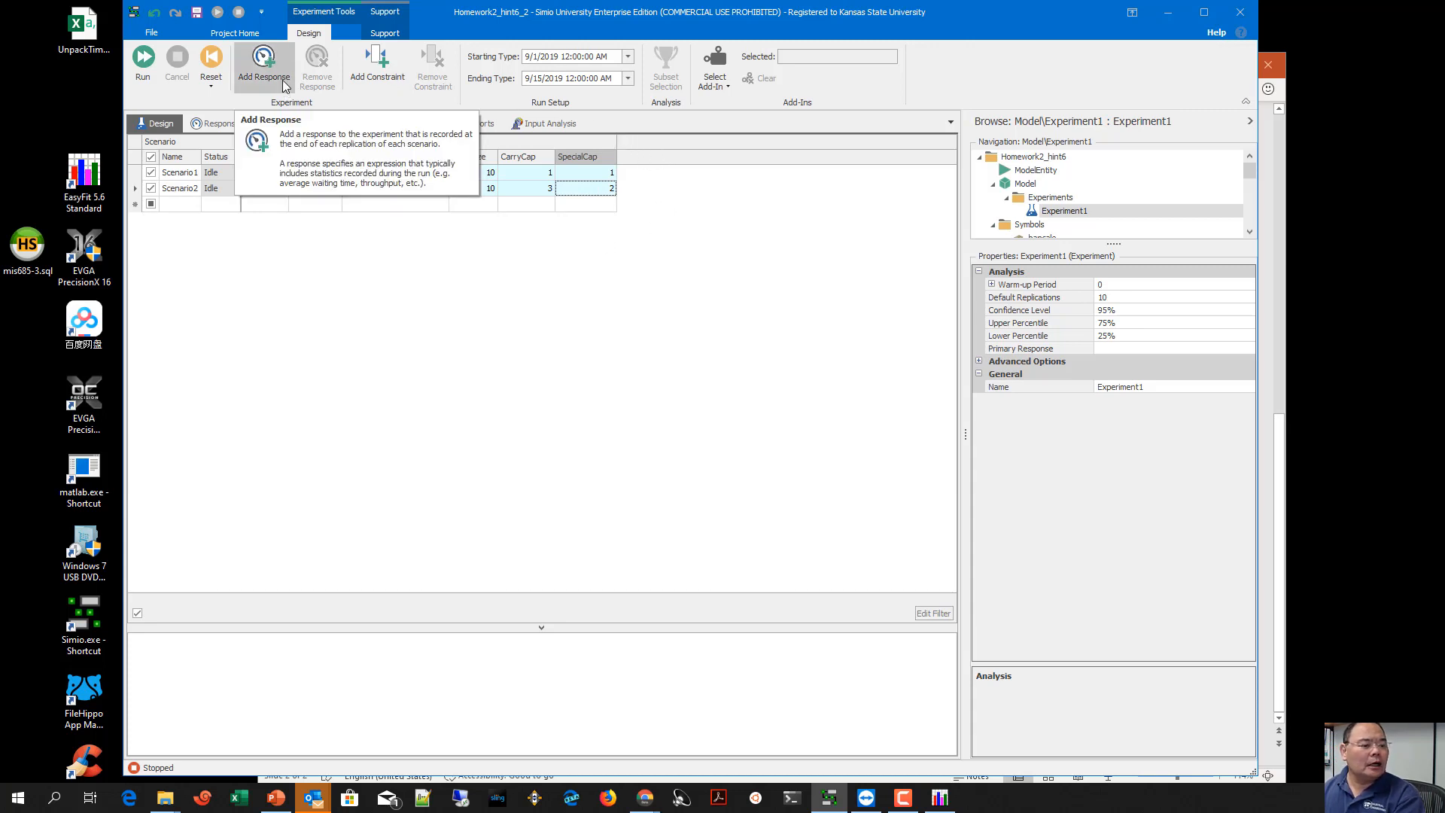
Add a response to the experiment and name it WIP_Level
left_click(263, 59)
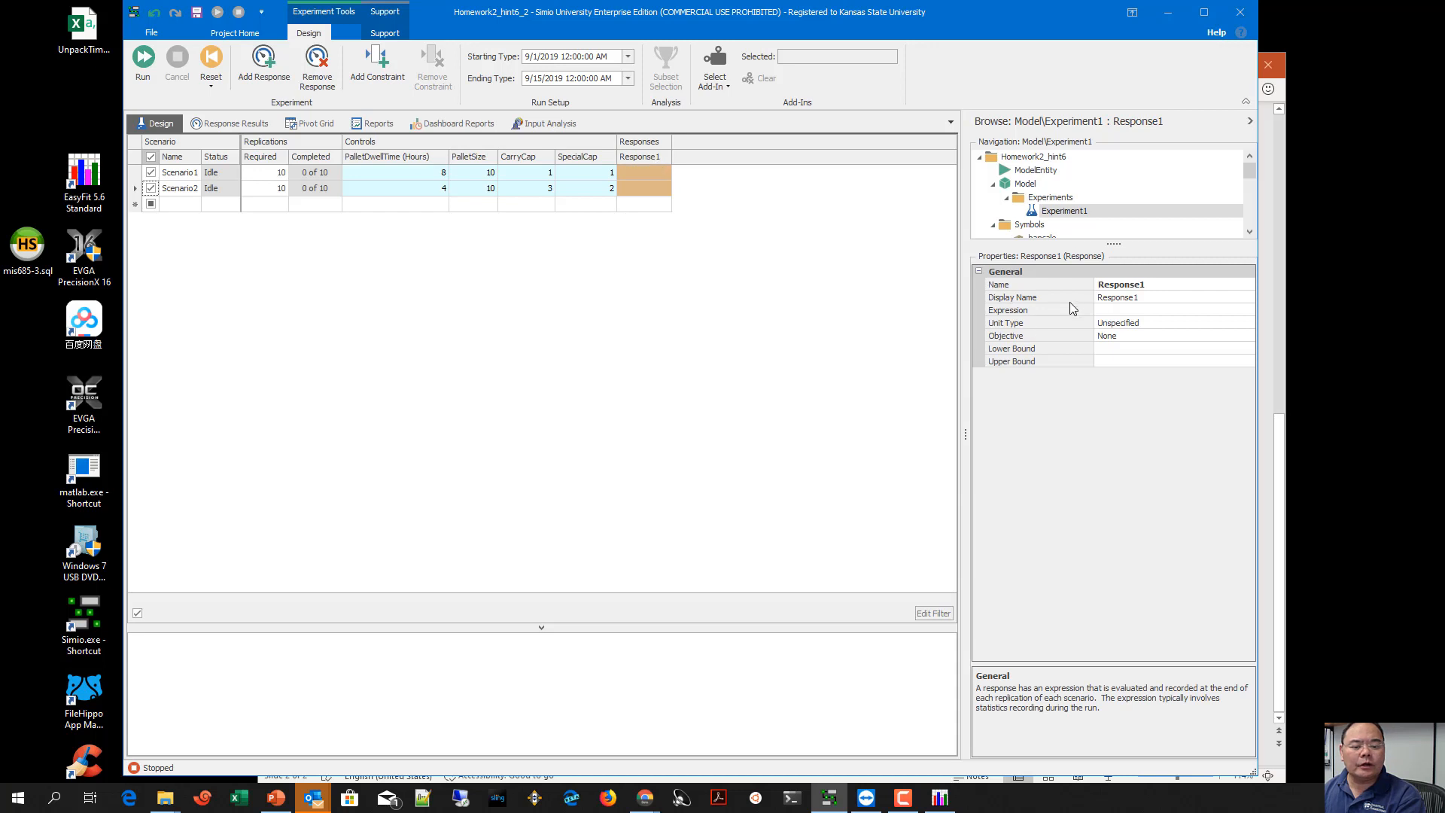
left_click(1156, 286)
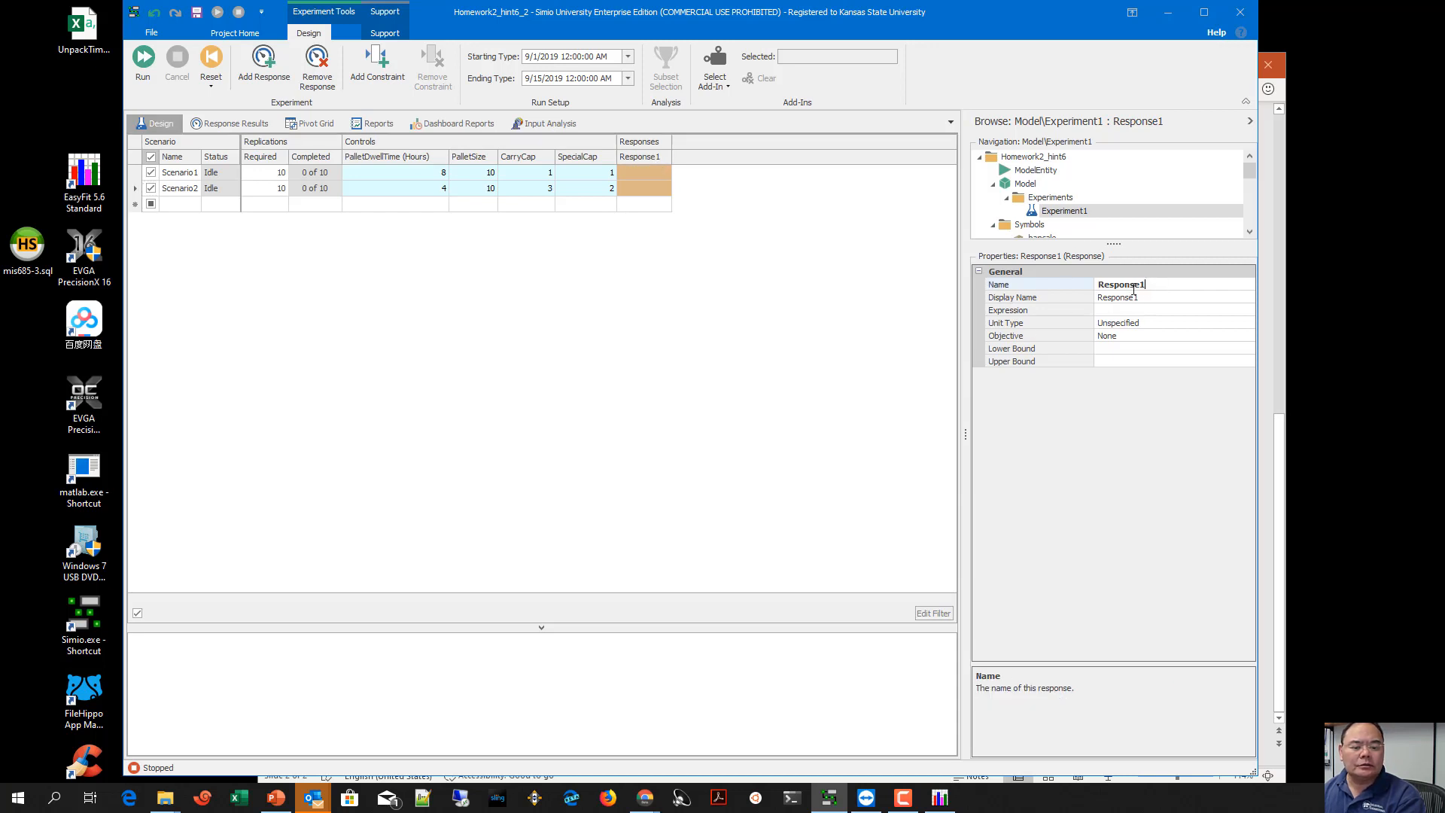
double_click(1134, 288)
type("WIP")
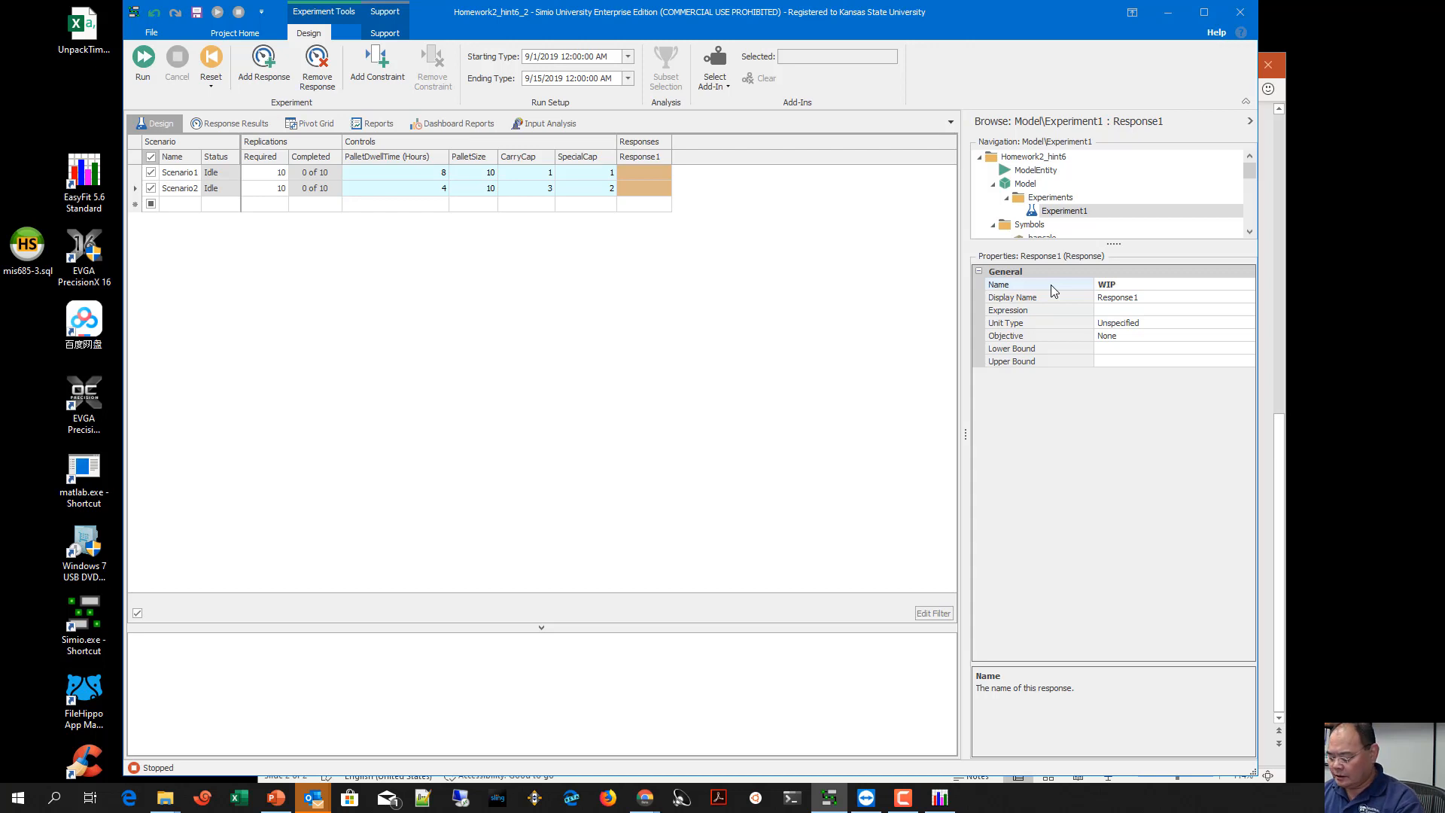
type("_Level")
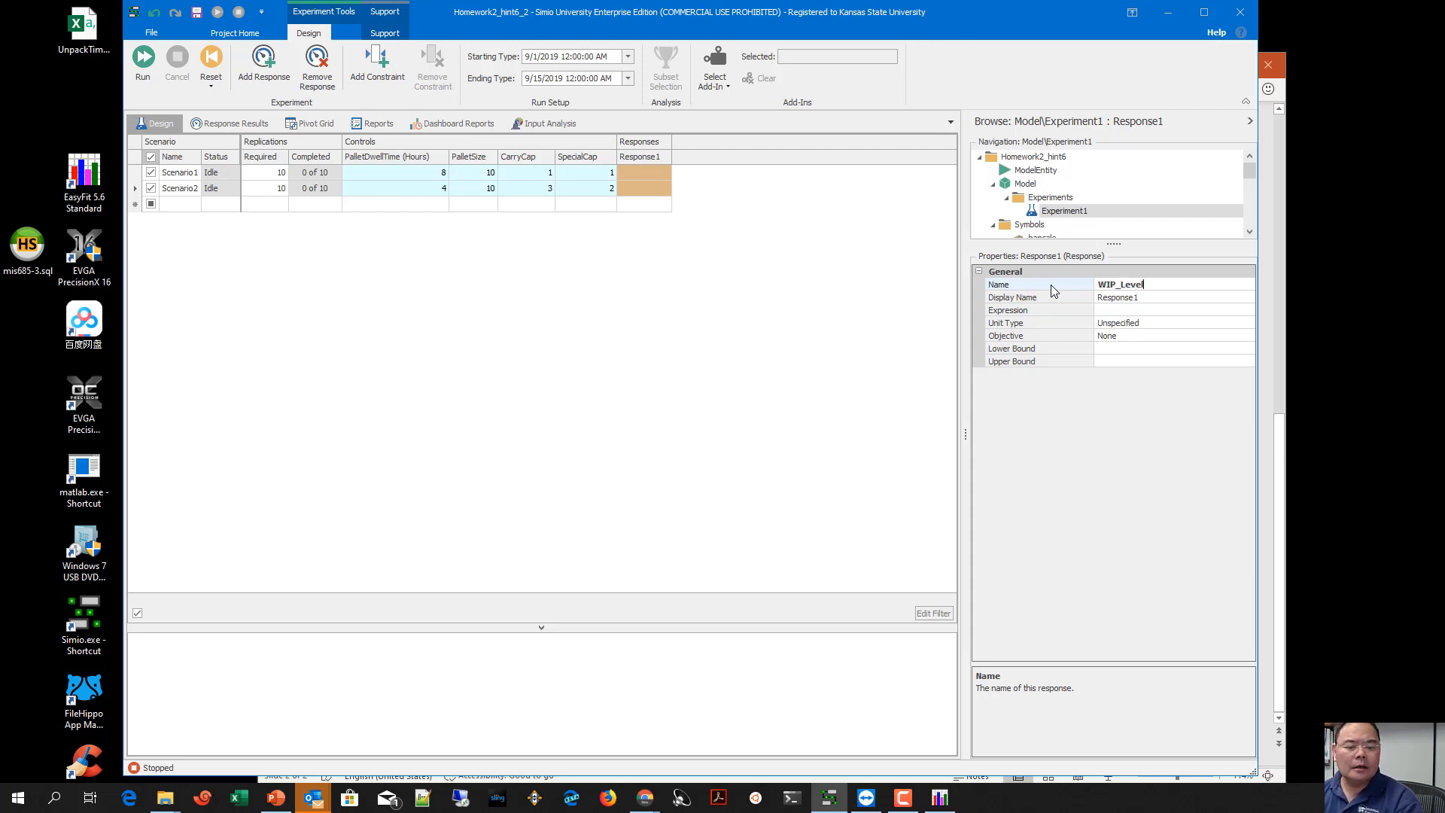
key("Return")
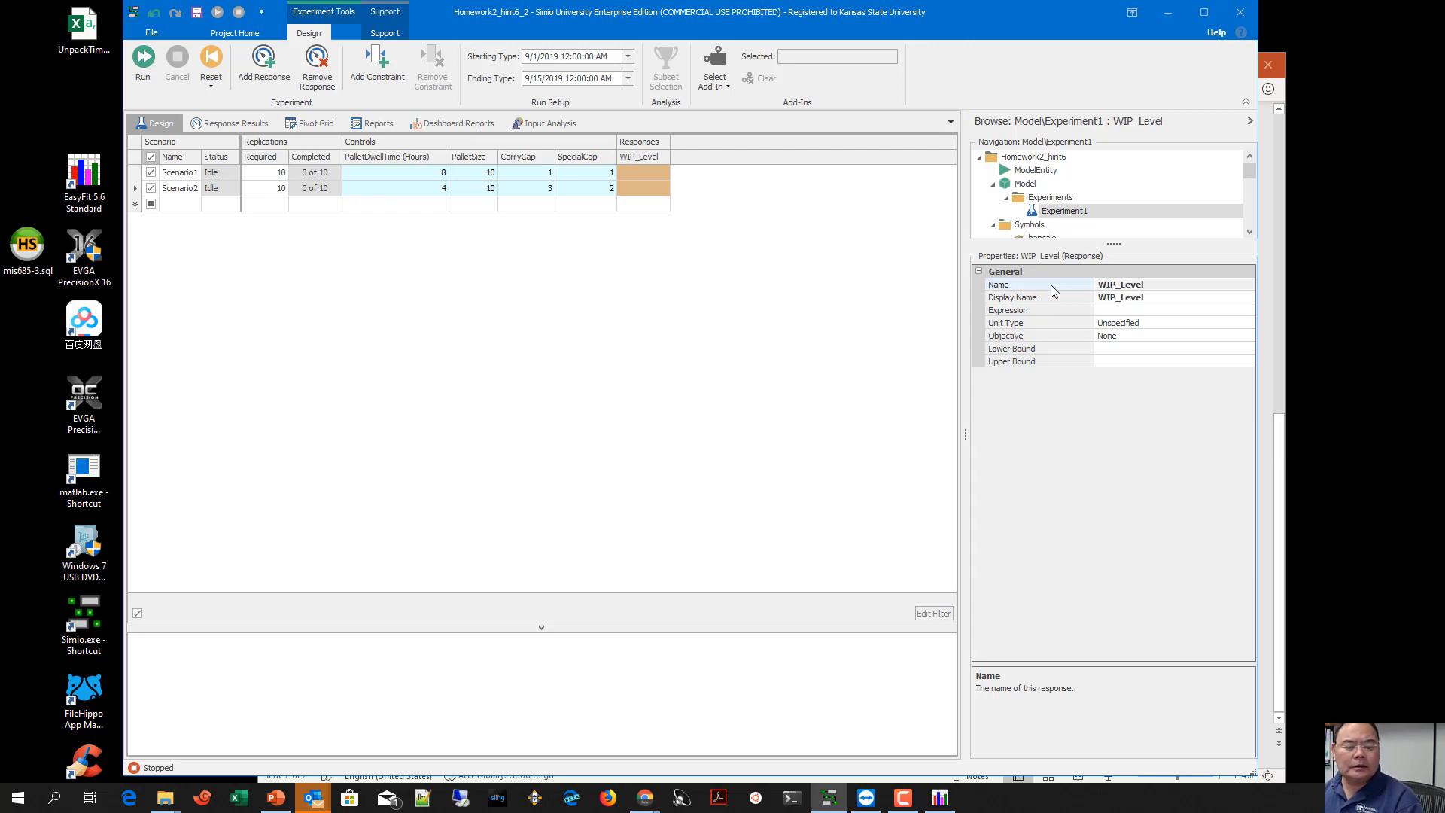
Set the WIP_Level response's expression to WIP_ModelA.Average + WIP_ModelB.Average
left_click(1126, 311)
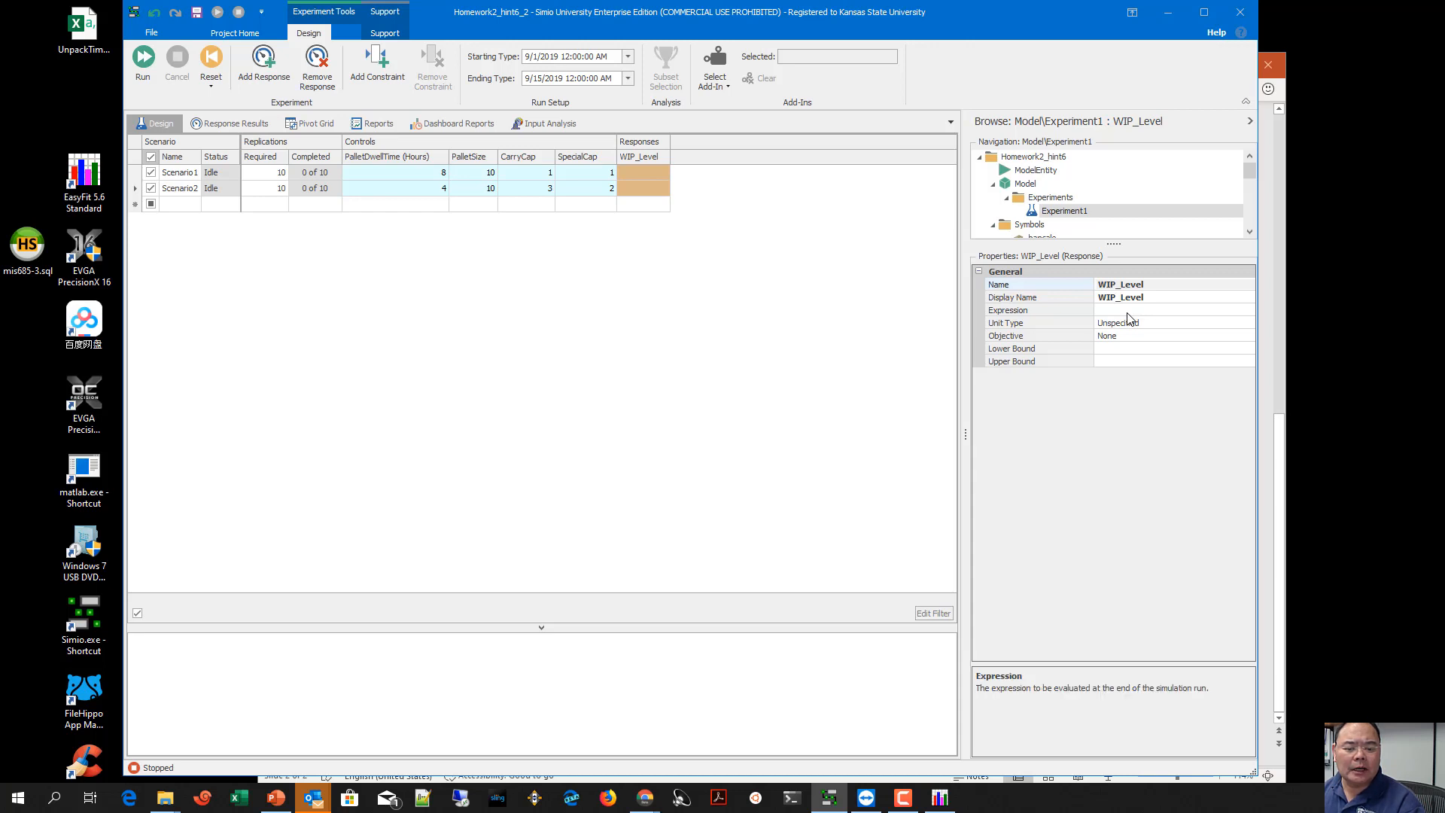
left_click(1247, 311)
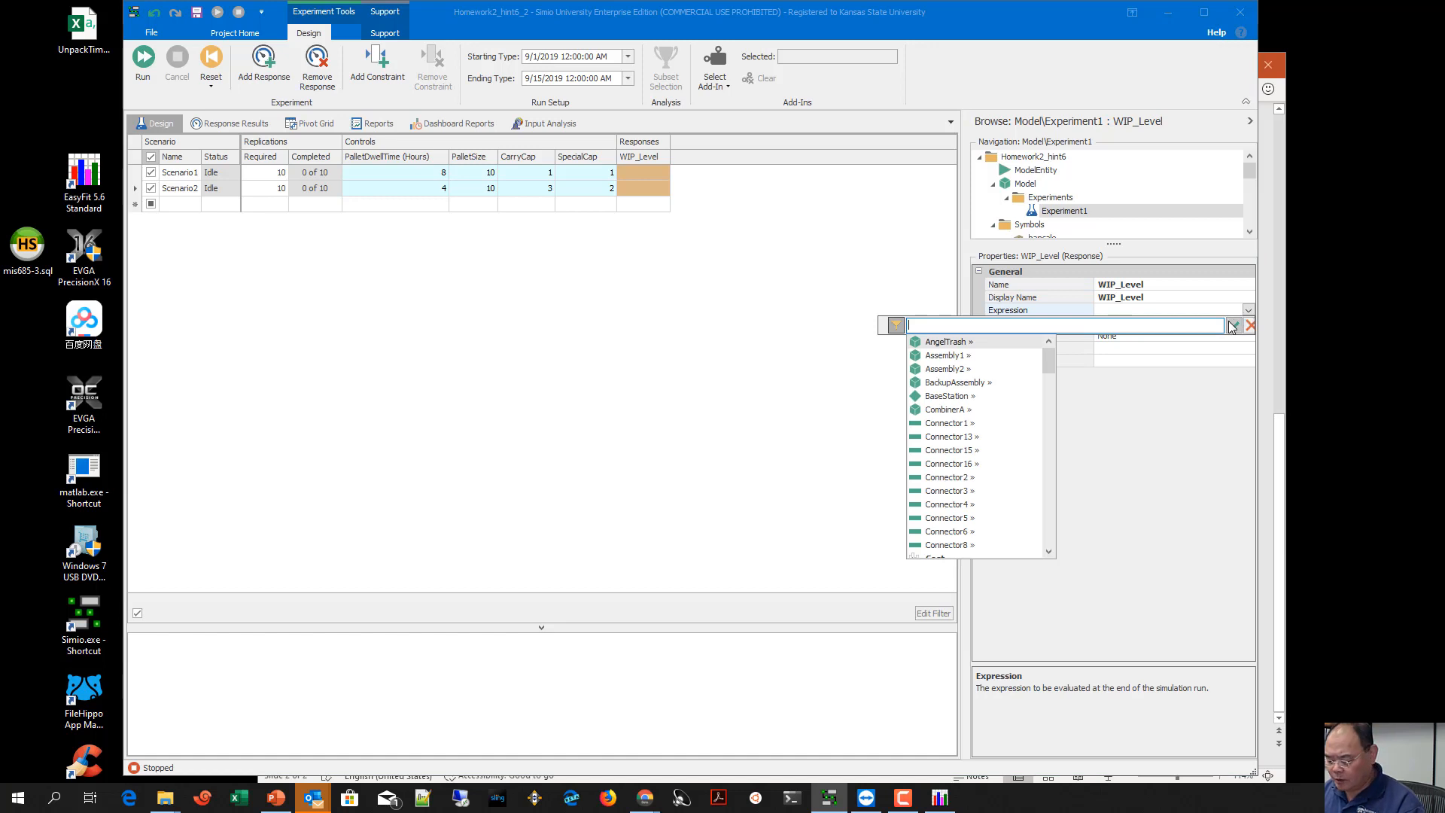
type("WIP")
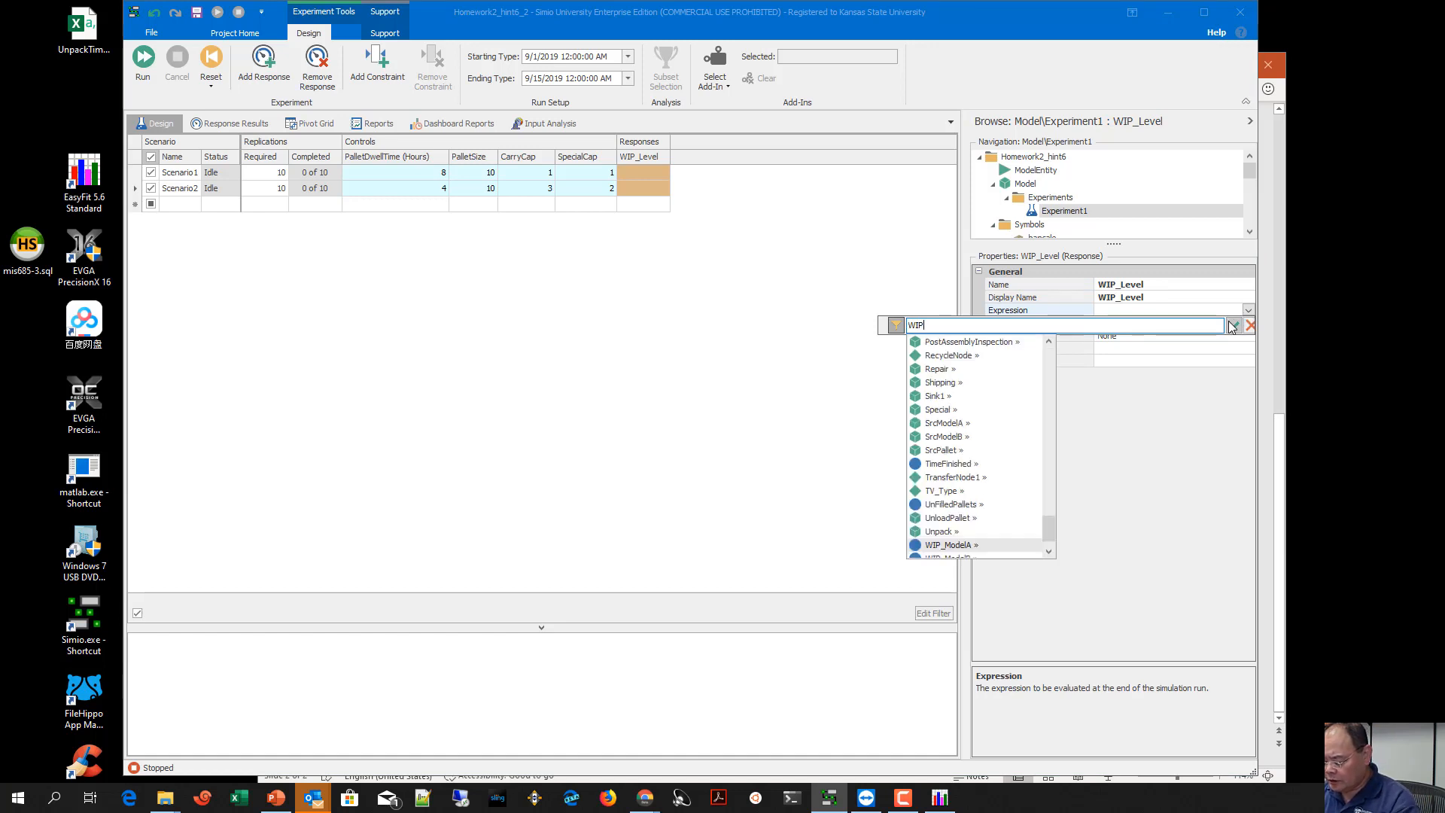
type("_")
key("Return")
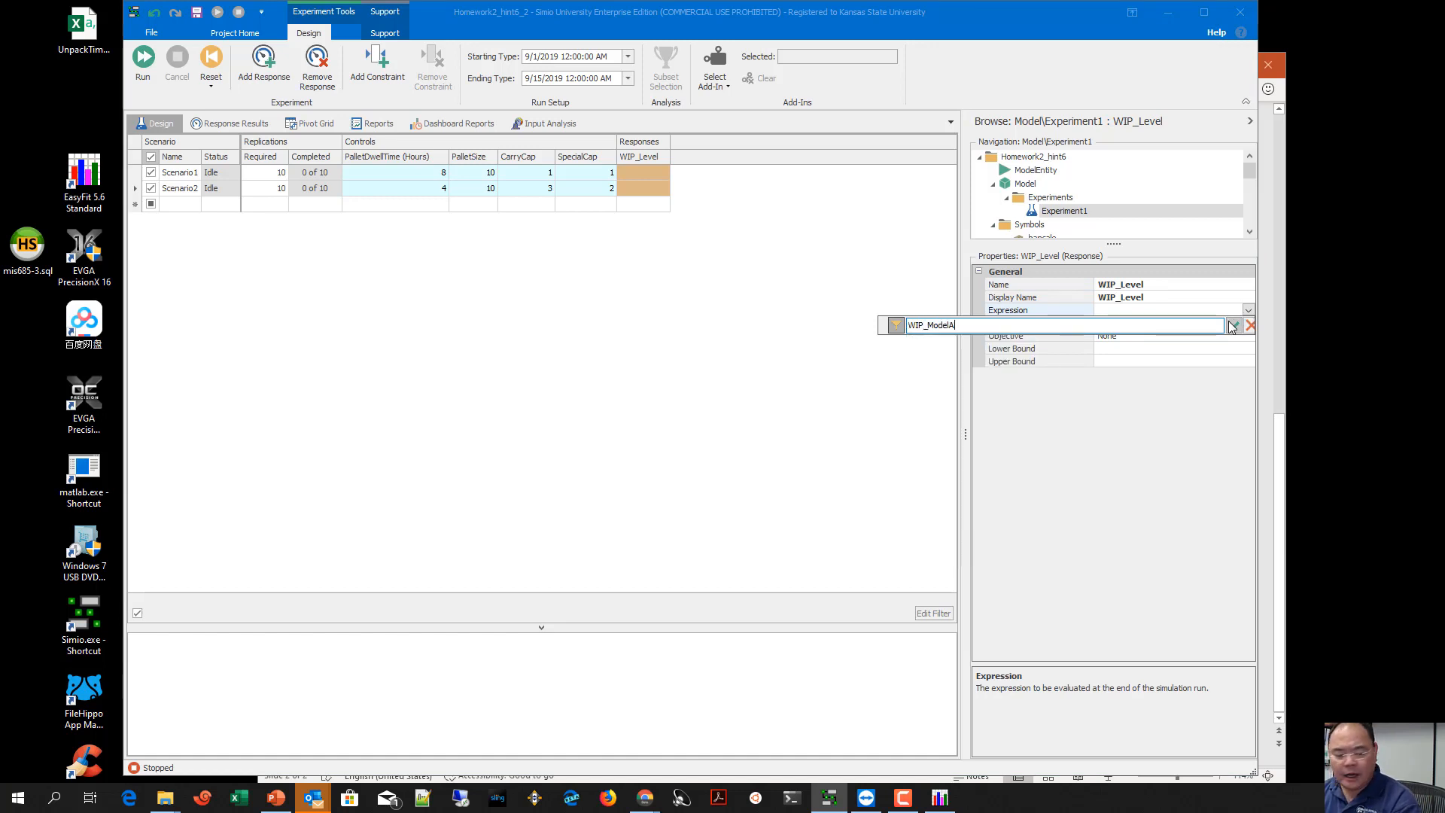
type(".")
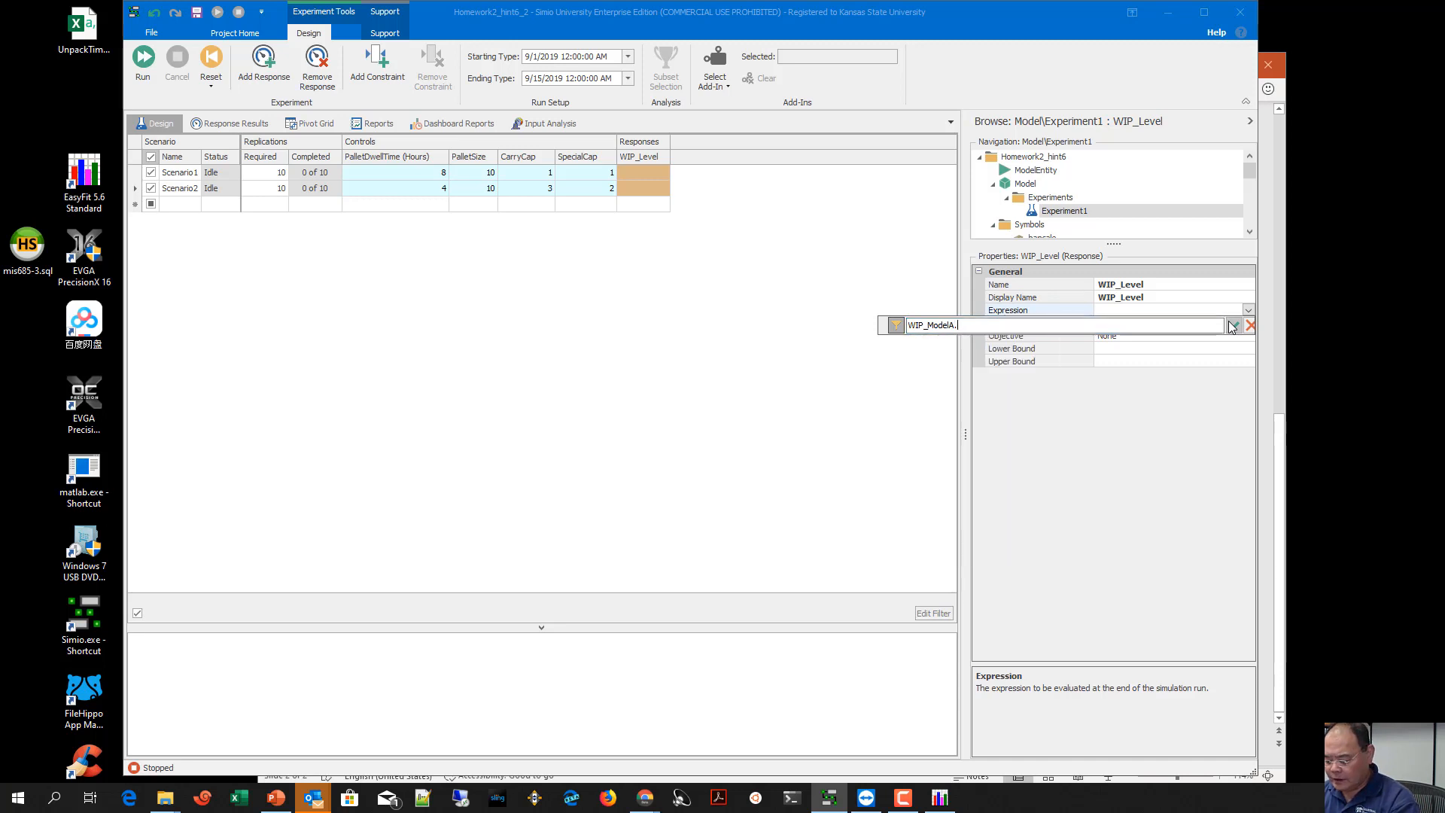
type("VAverage")
key("Return")
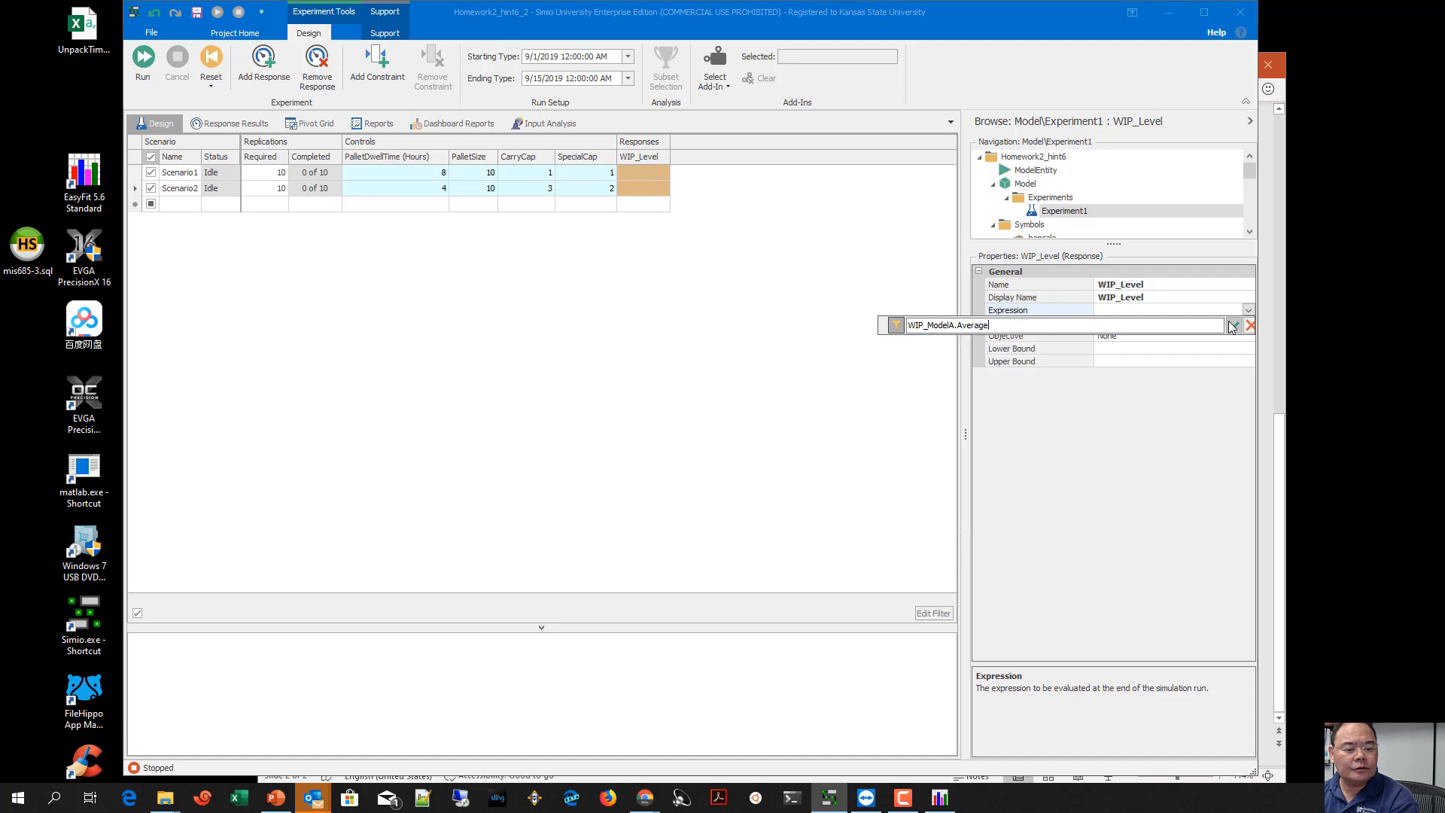
type("+ W")
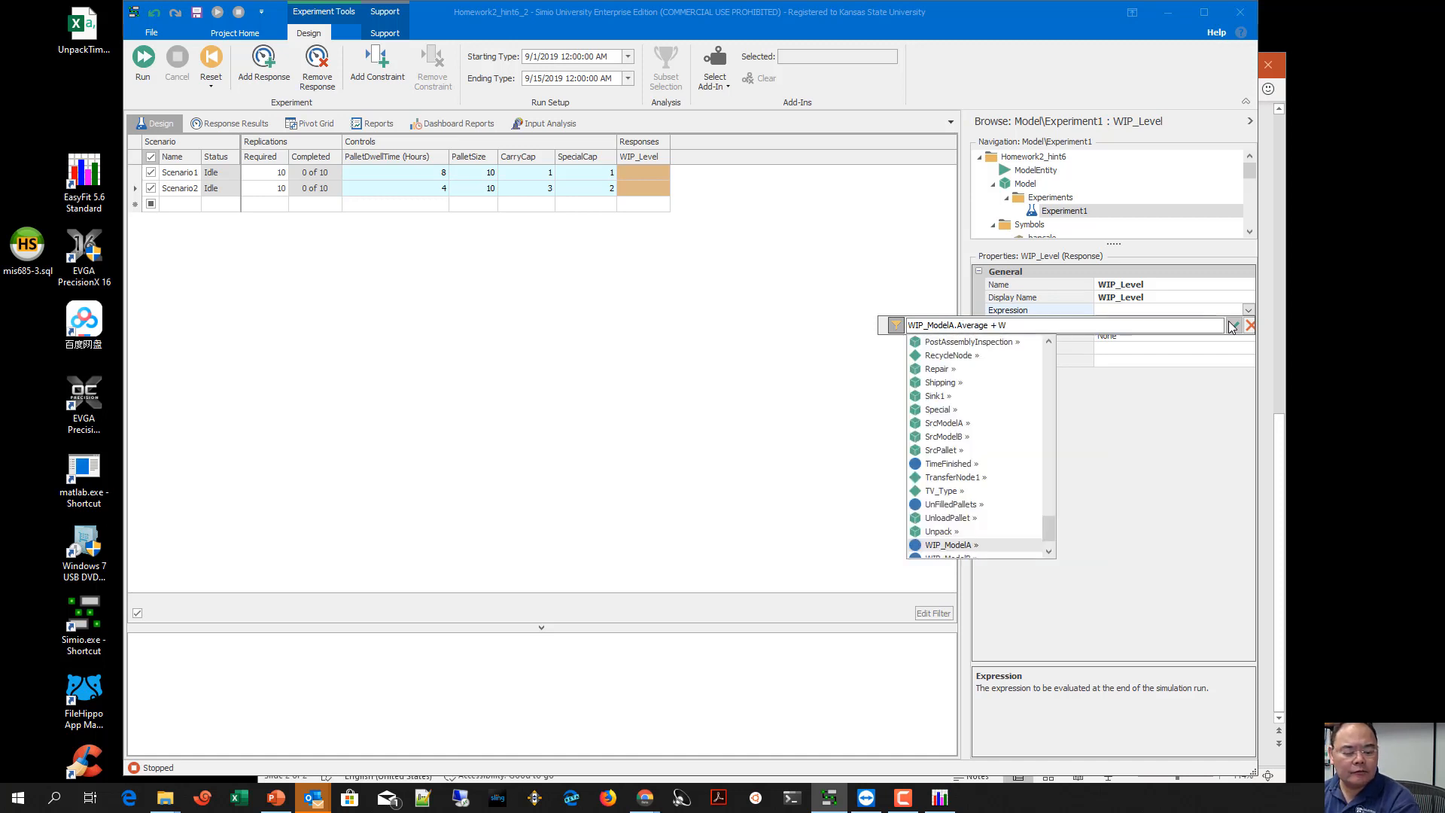
key("Down")
type("IP_ModelB.")
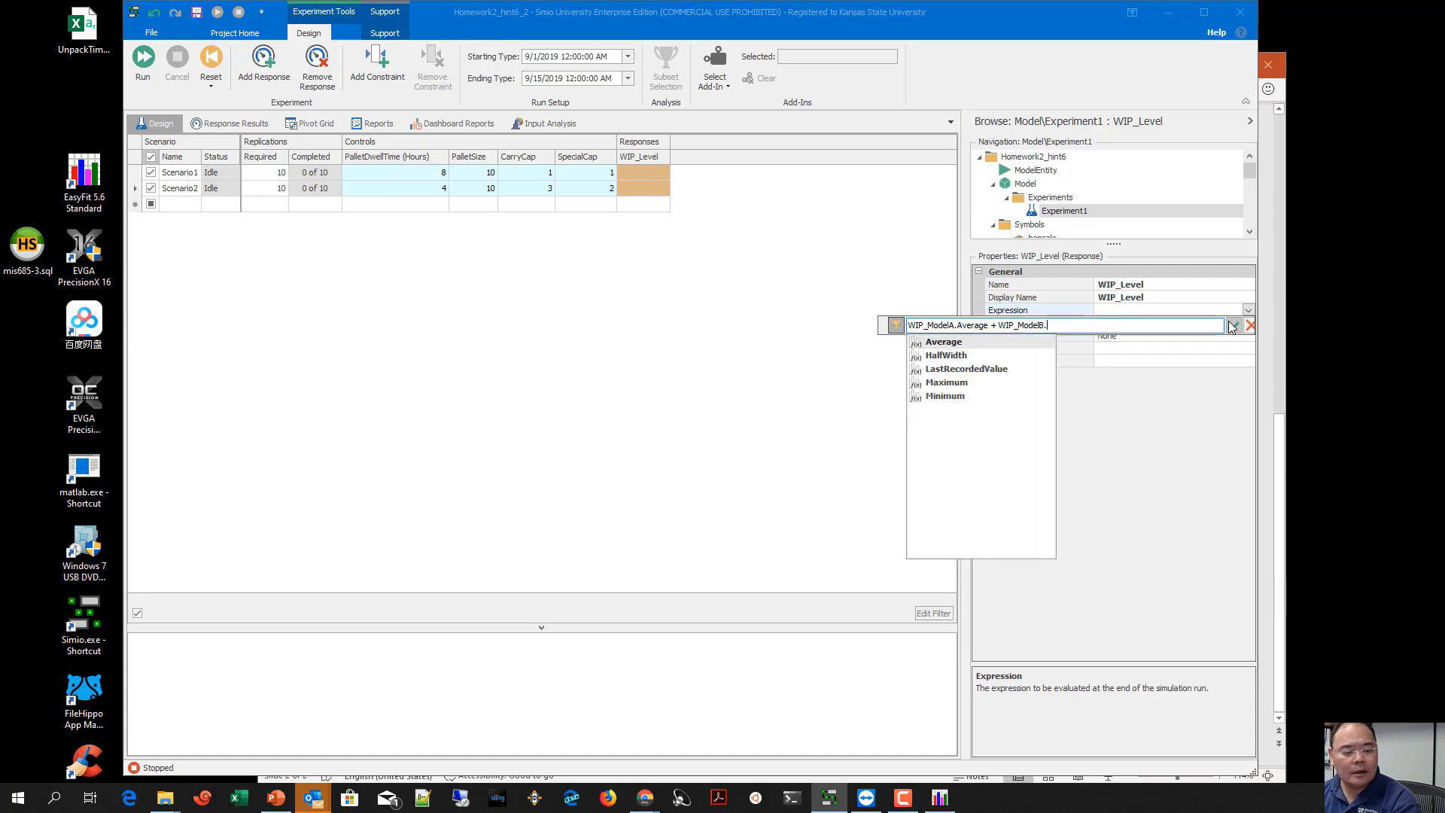
key("Return")
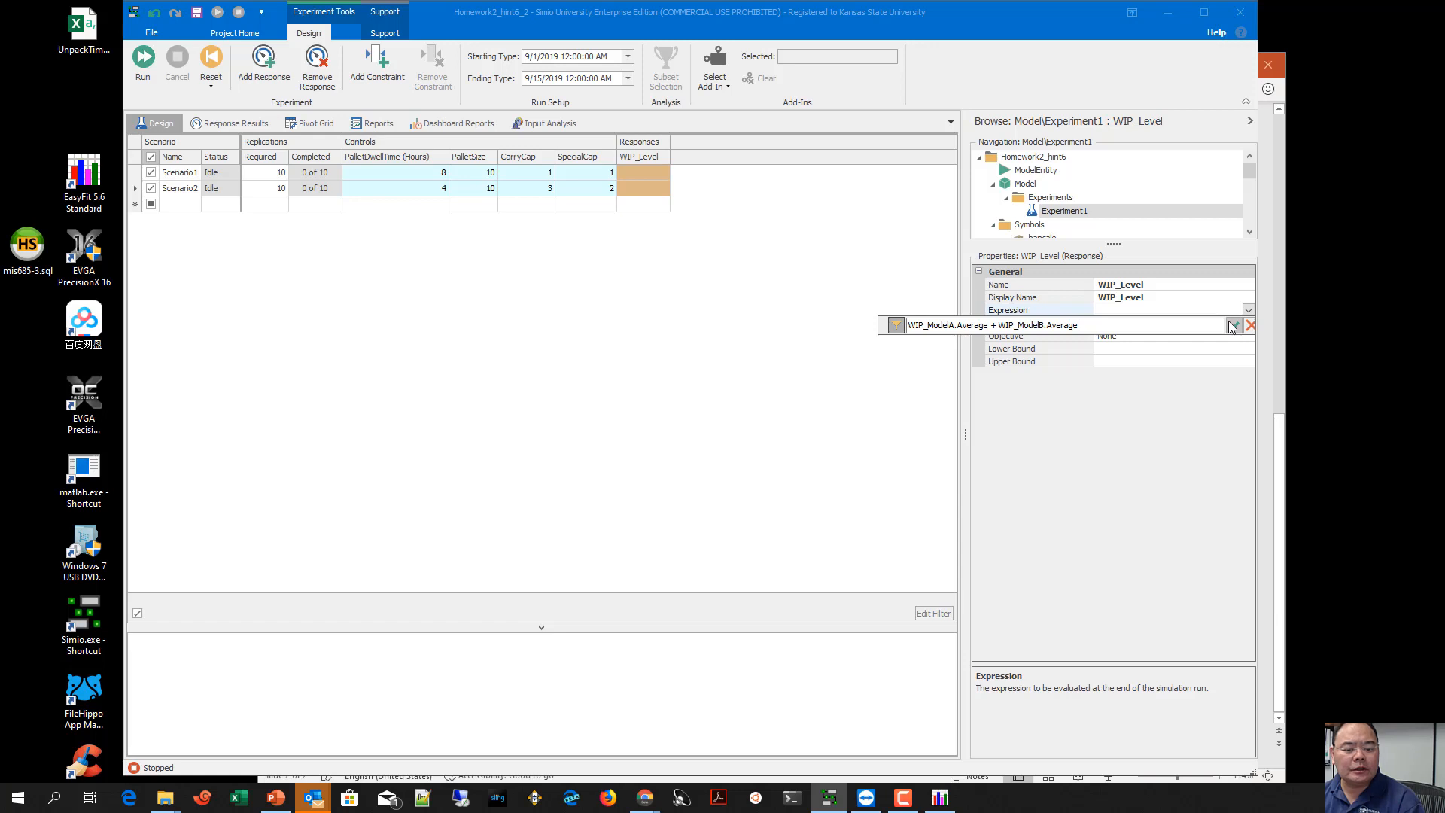
left_click(1233, 325)
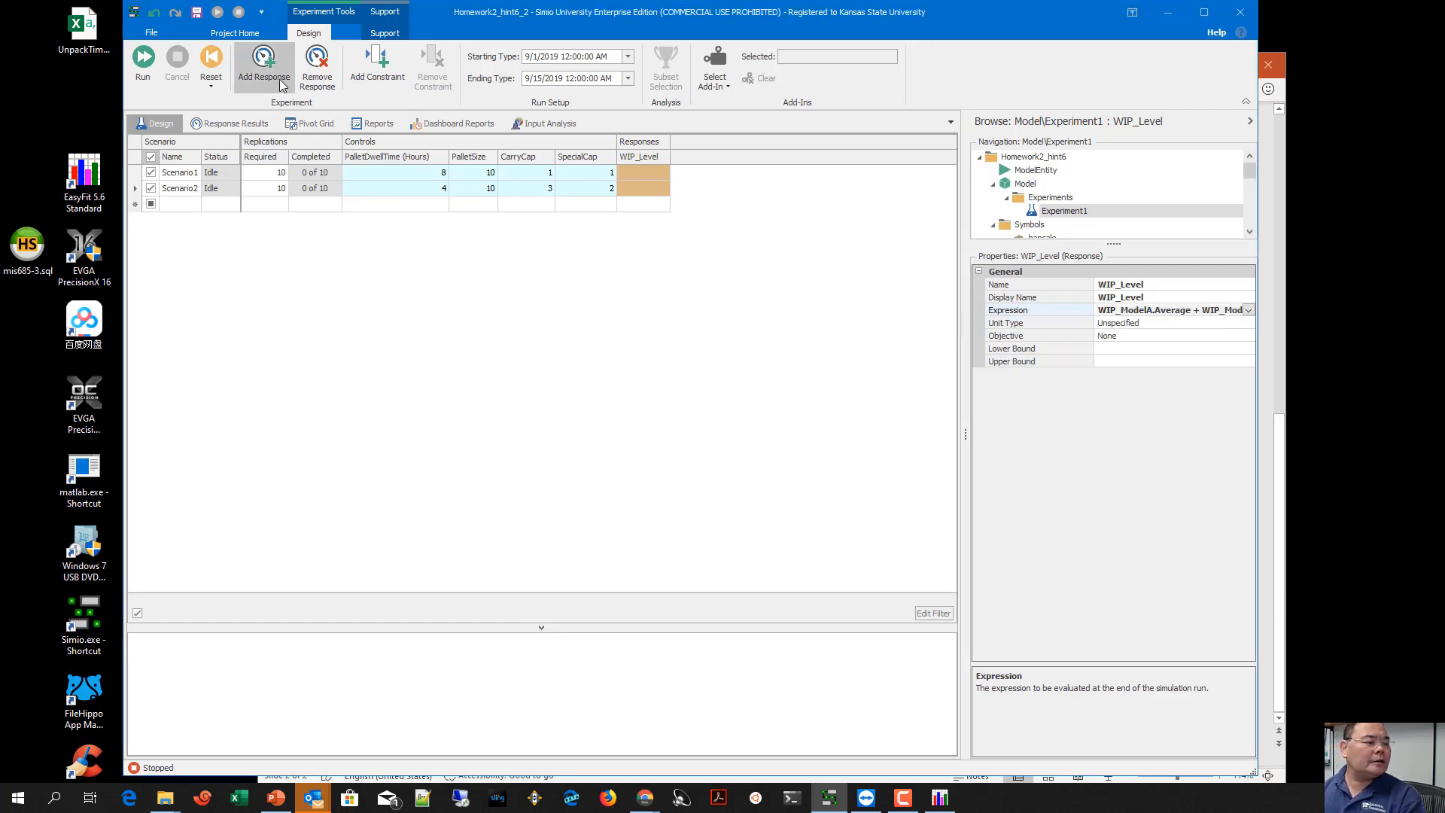
Add a second response to the experiment and name it WhenFinished
left_click(263, 58)
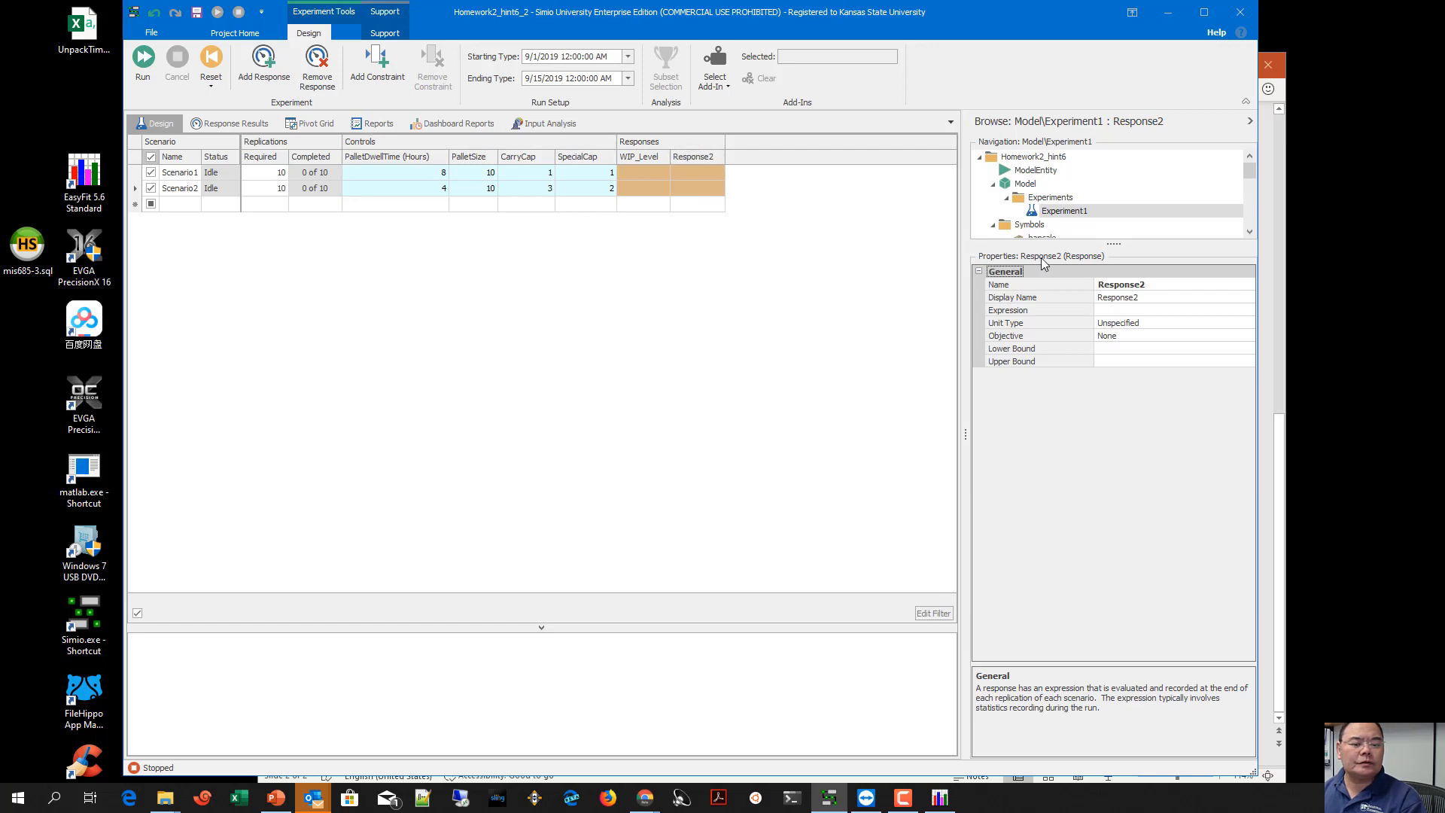
left_click(1184, 286)
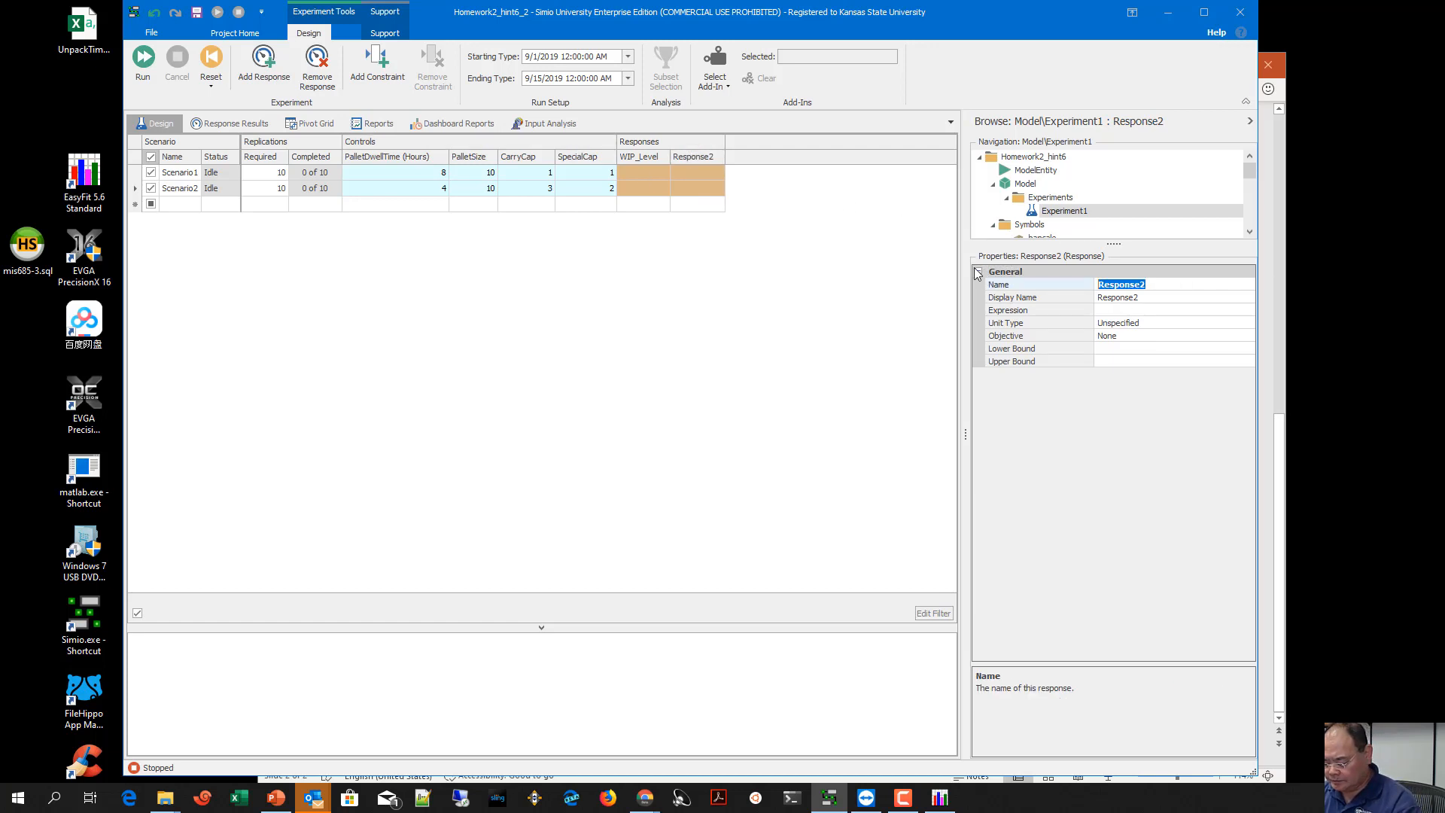
type("When")
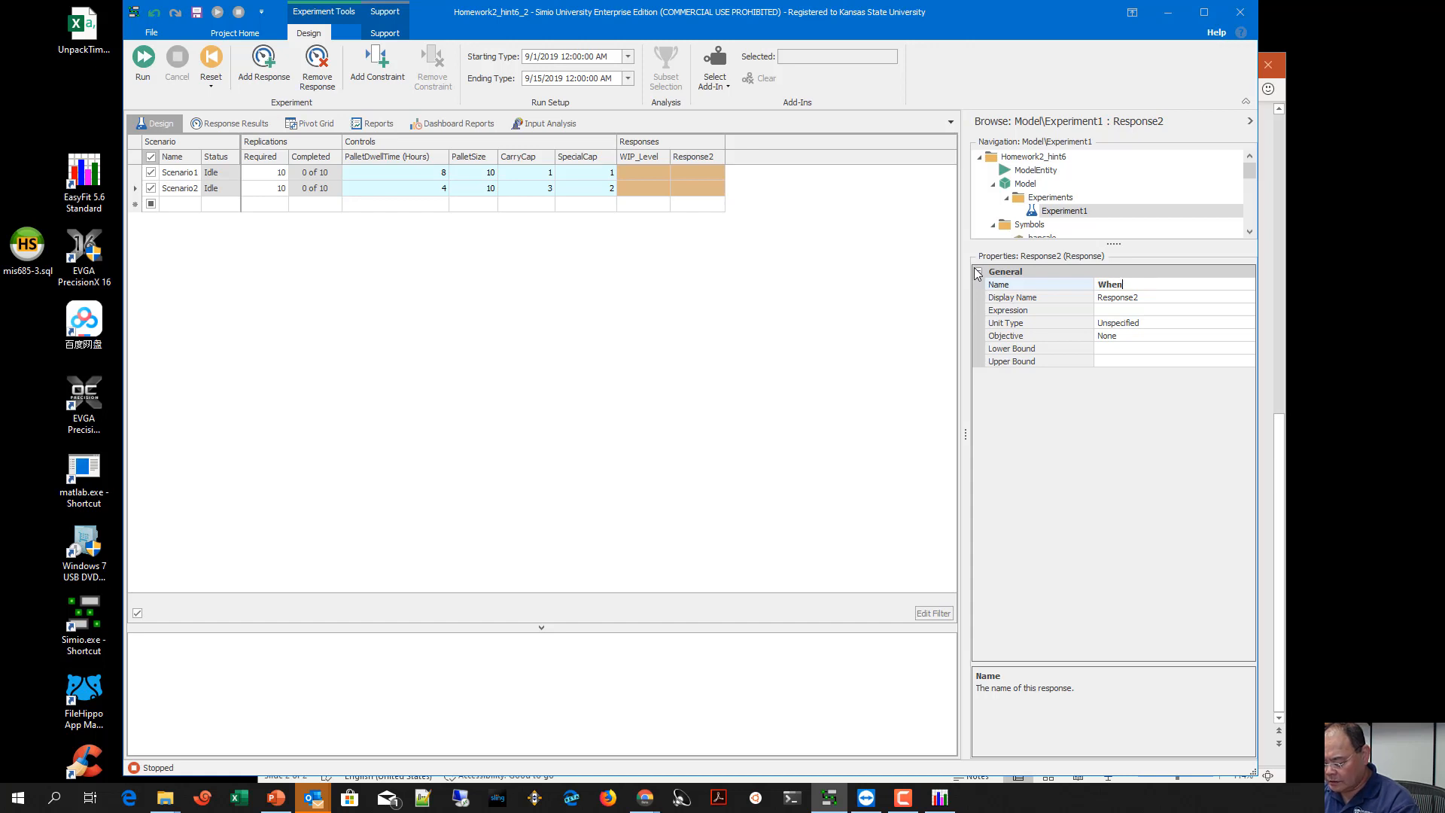
type("Finished")
key("Return")
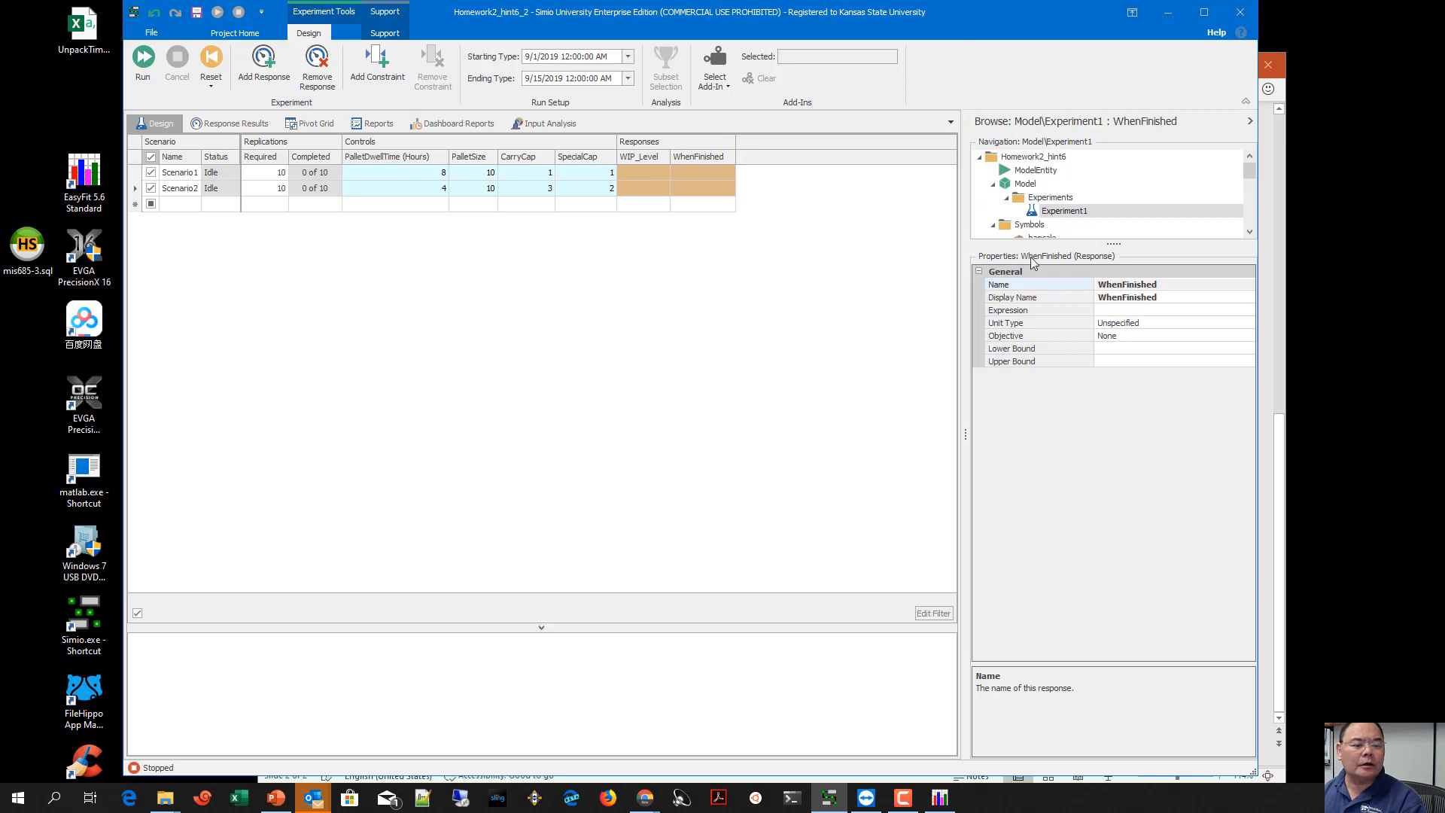
Look through the available expression items and the model's element definitions for the statistic that records the finishing time
left_click(1133, 311)
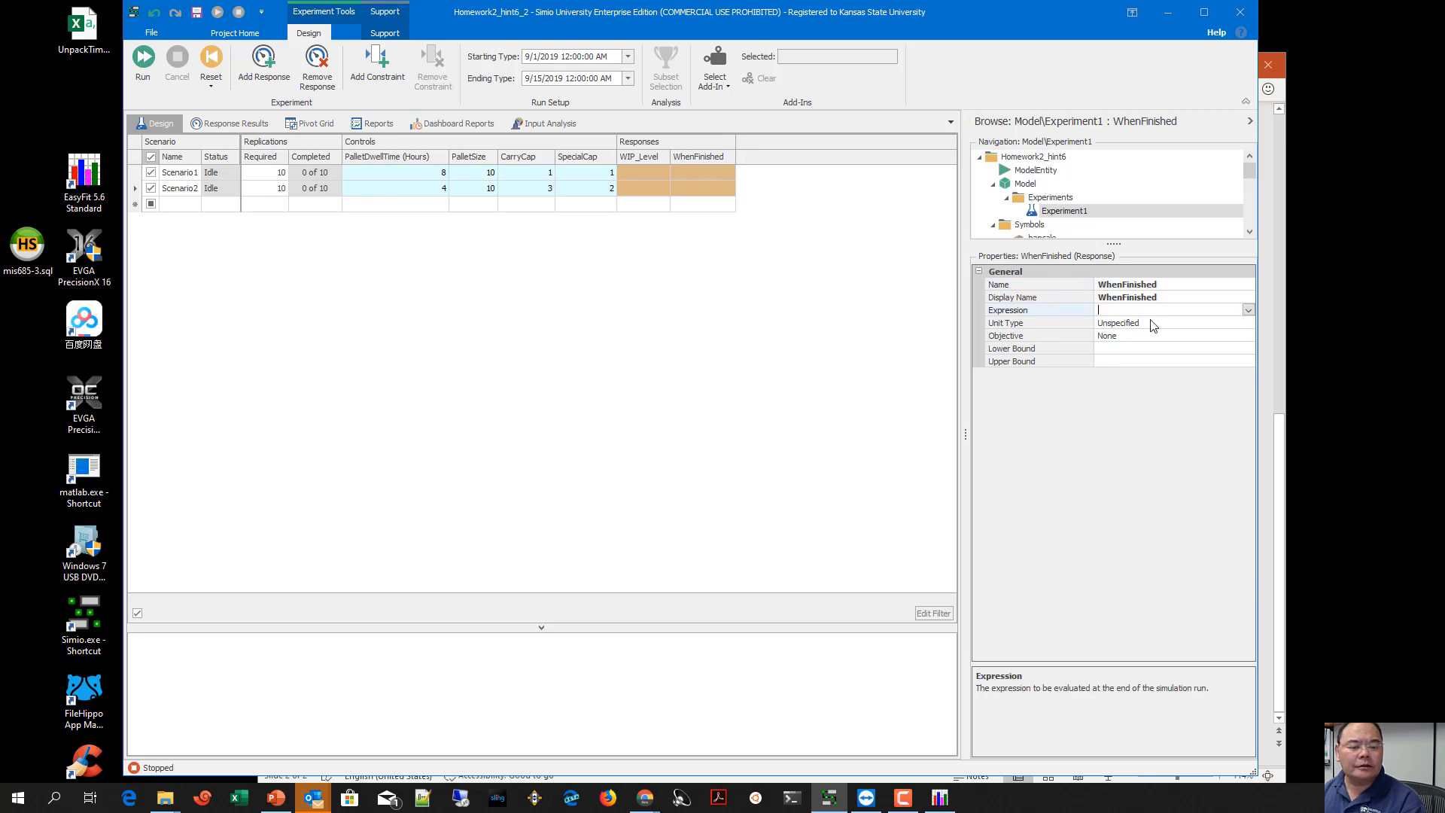
left_click(1249, 310)
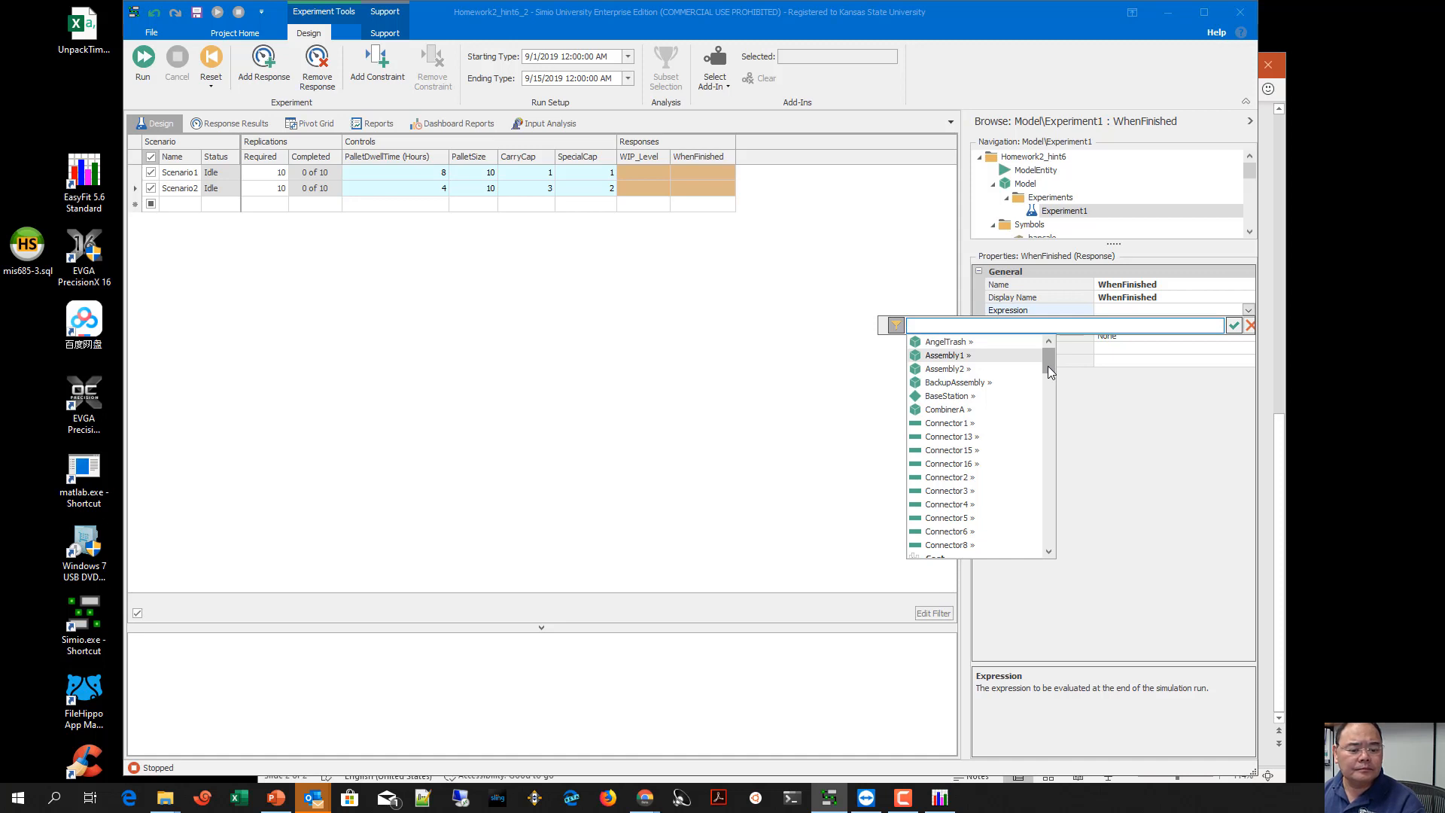
left_click_drag(1050, 373, 1048, 413)
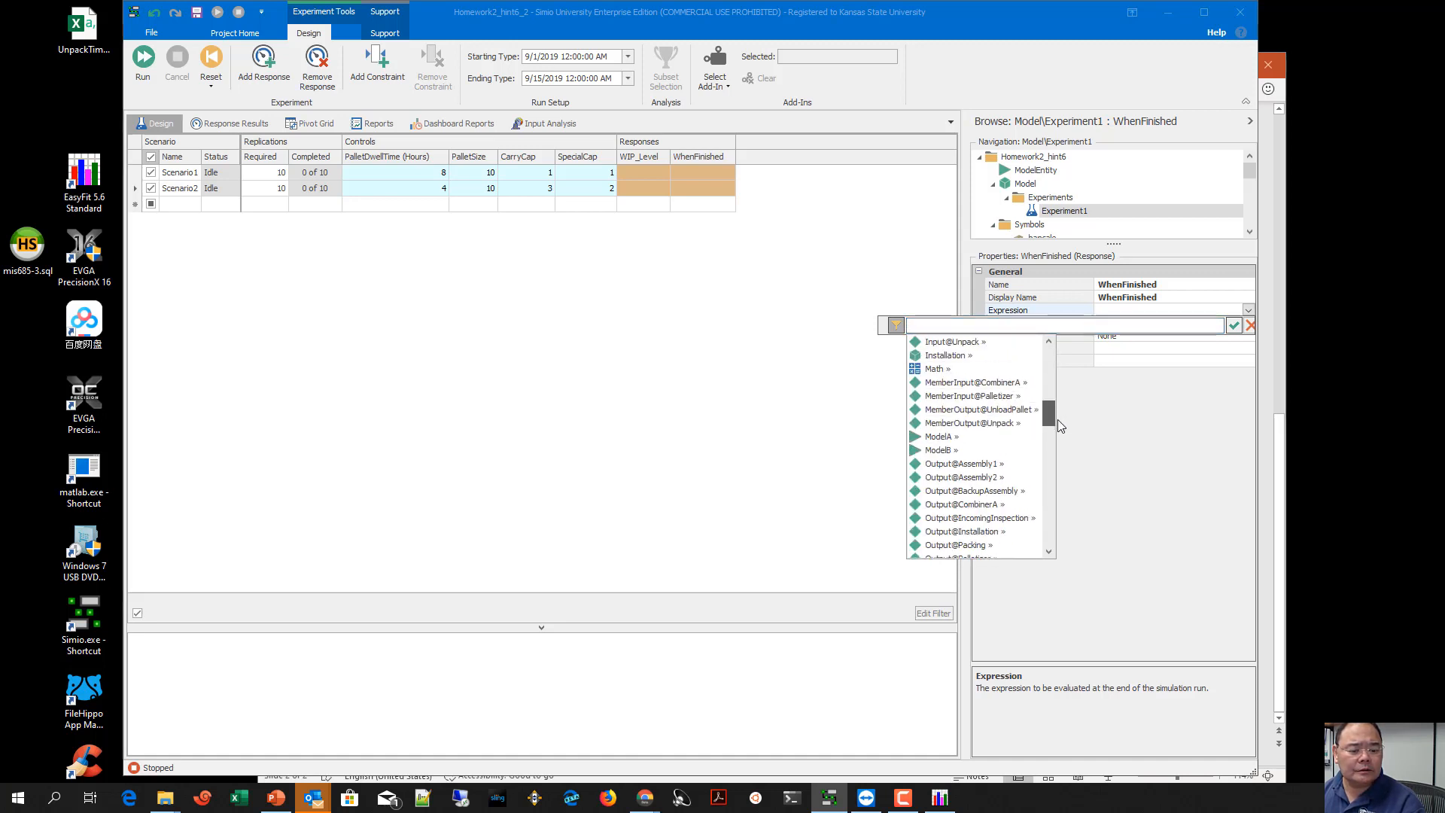
left_click(1233, 327)
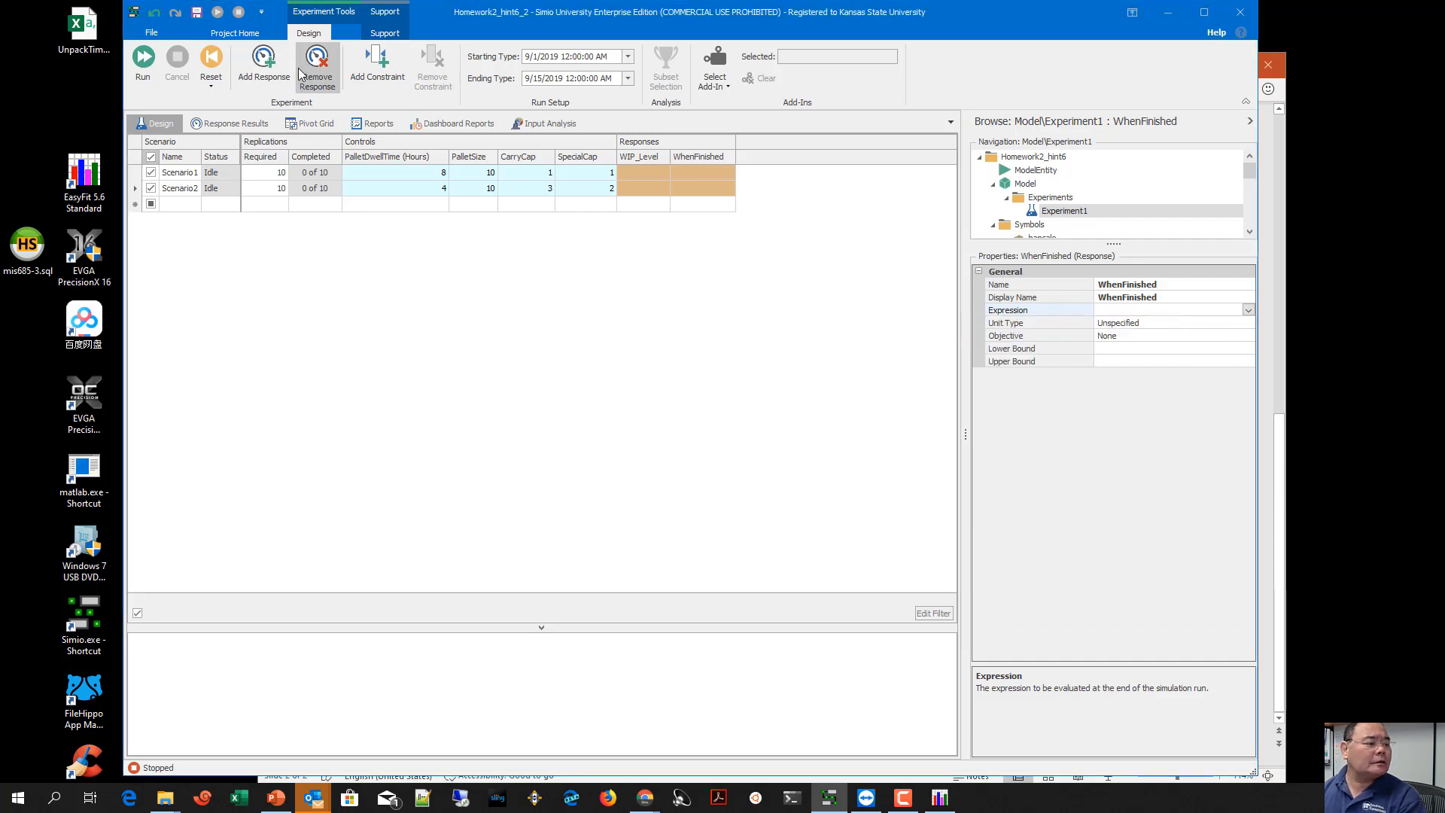
left_click(1025, 184)
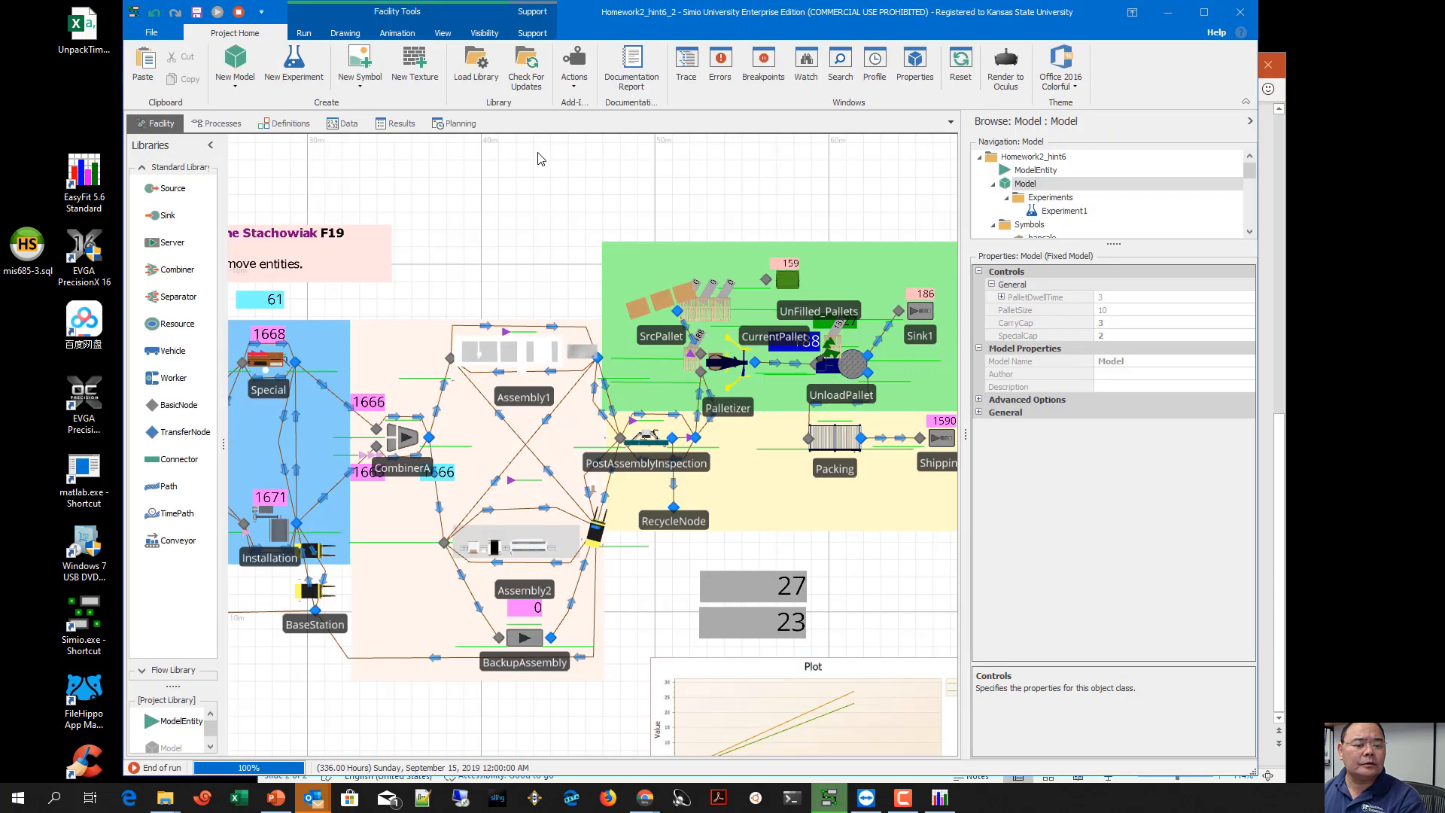
left_click(291, 124)
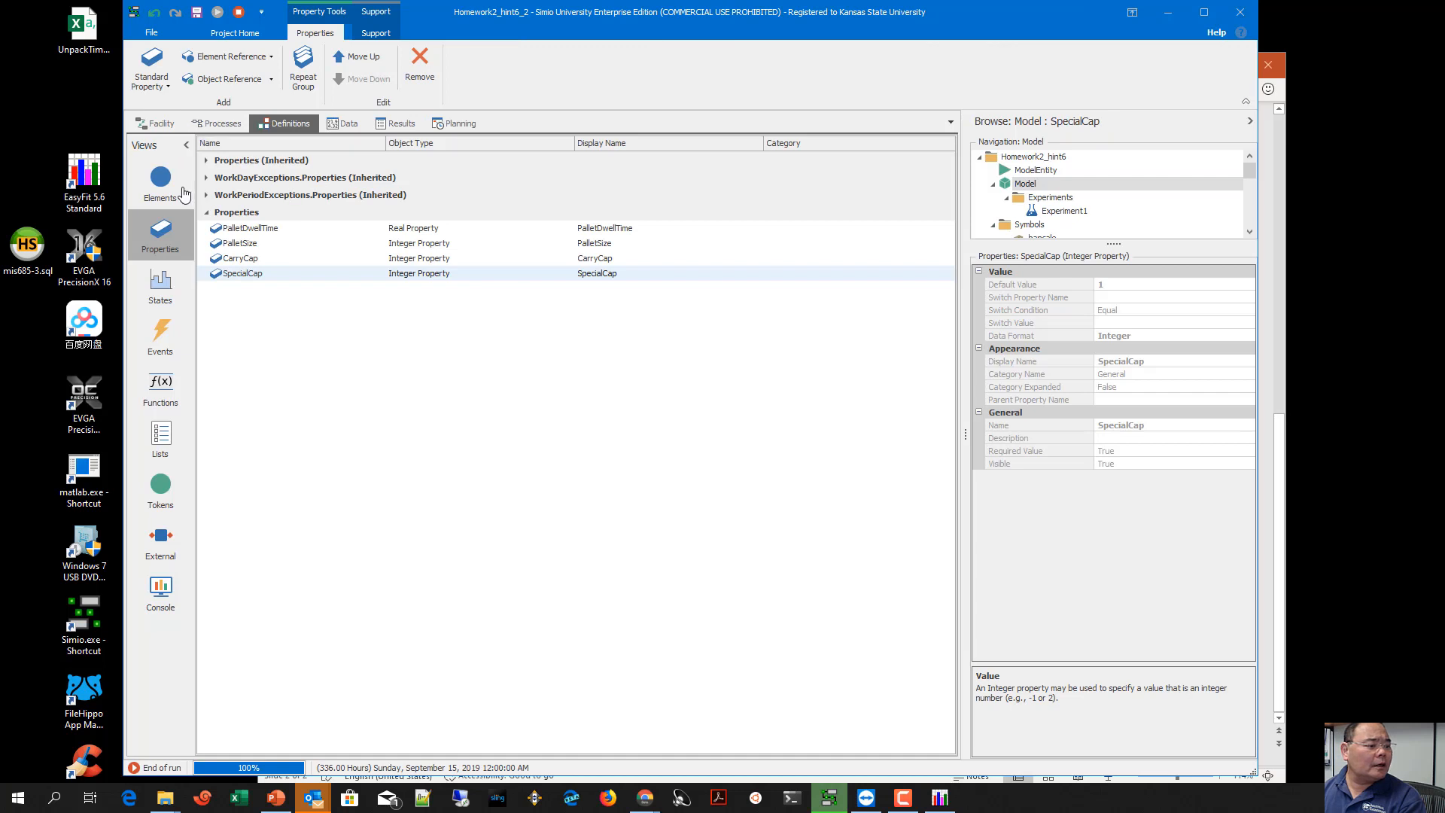
left_click(161, 185)
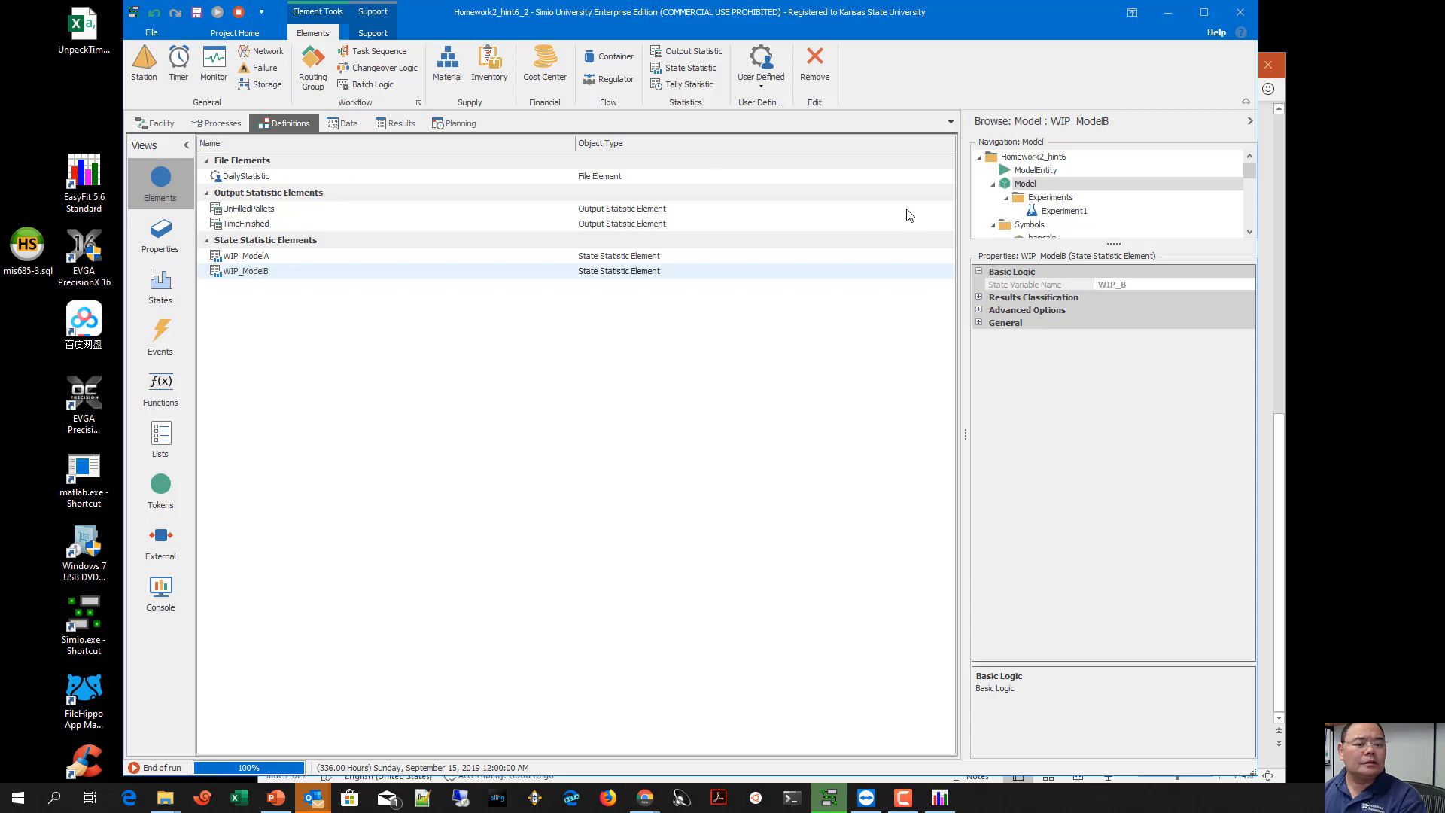
Return to Experiment1 and set the WhenFinished response's expression to TimeFinished
double_click(1053, 212)
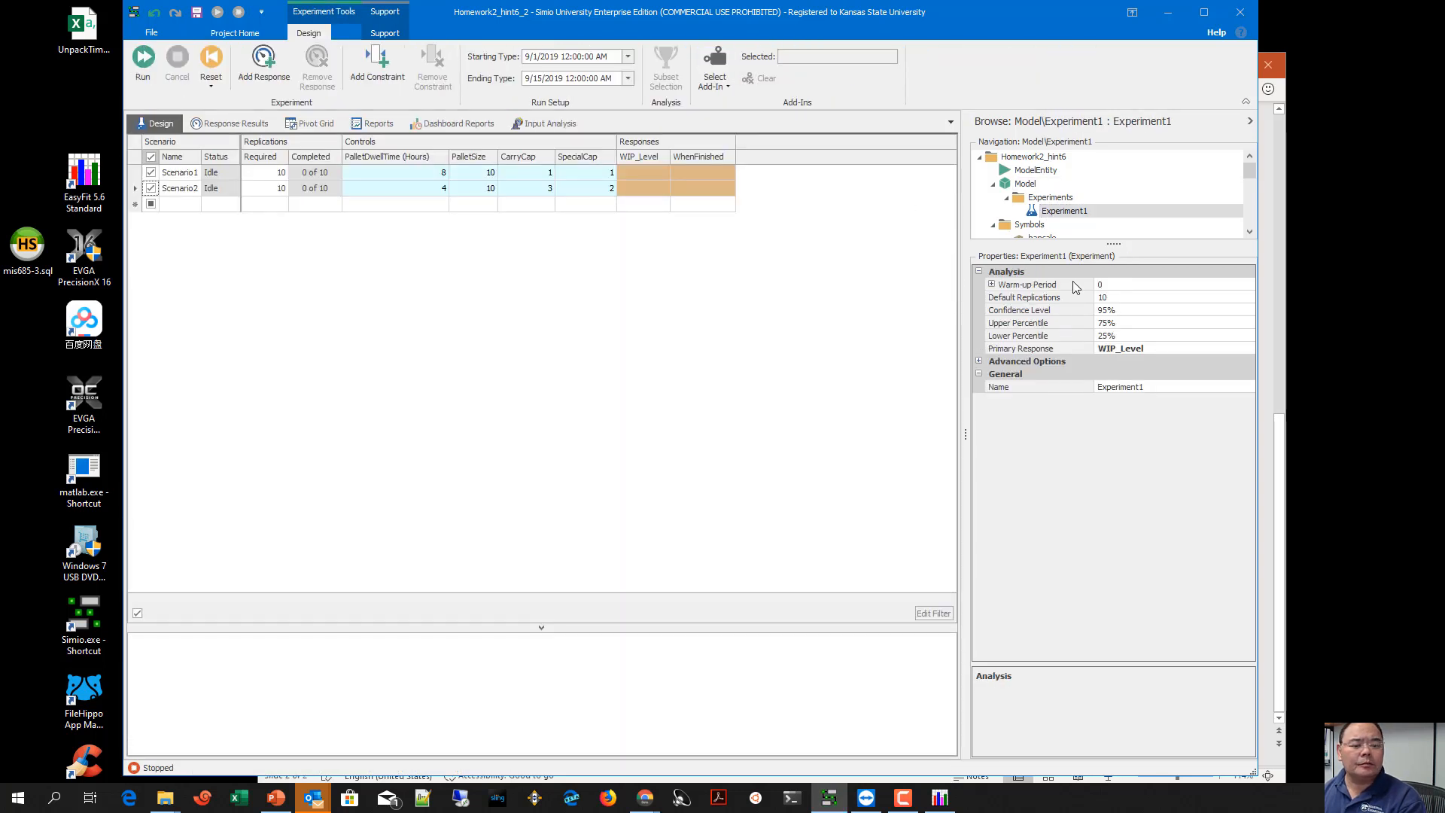
left_click(700, 158)
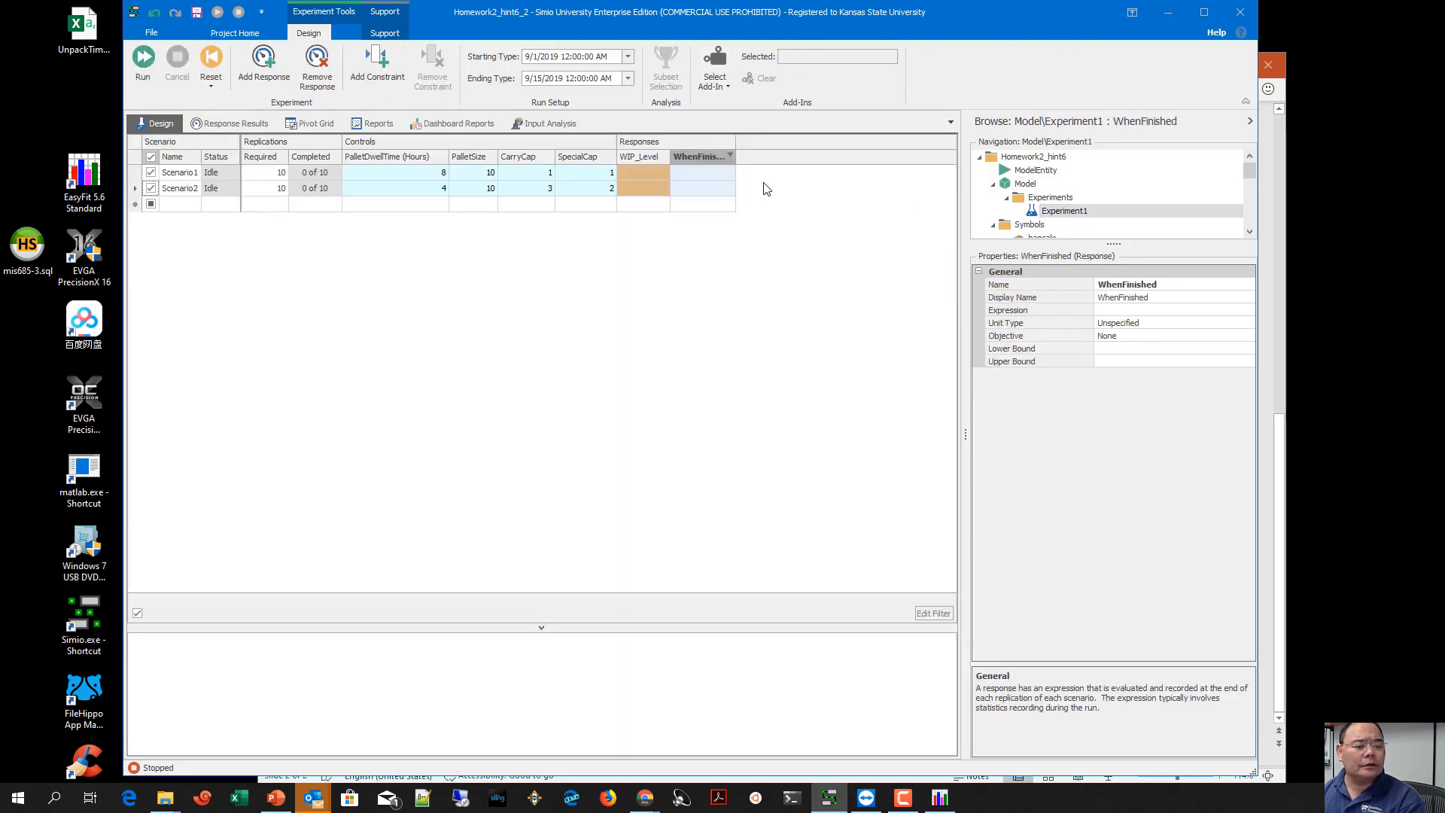
left_click(1112, 310)
left_click(1247, 310)
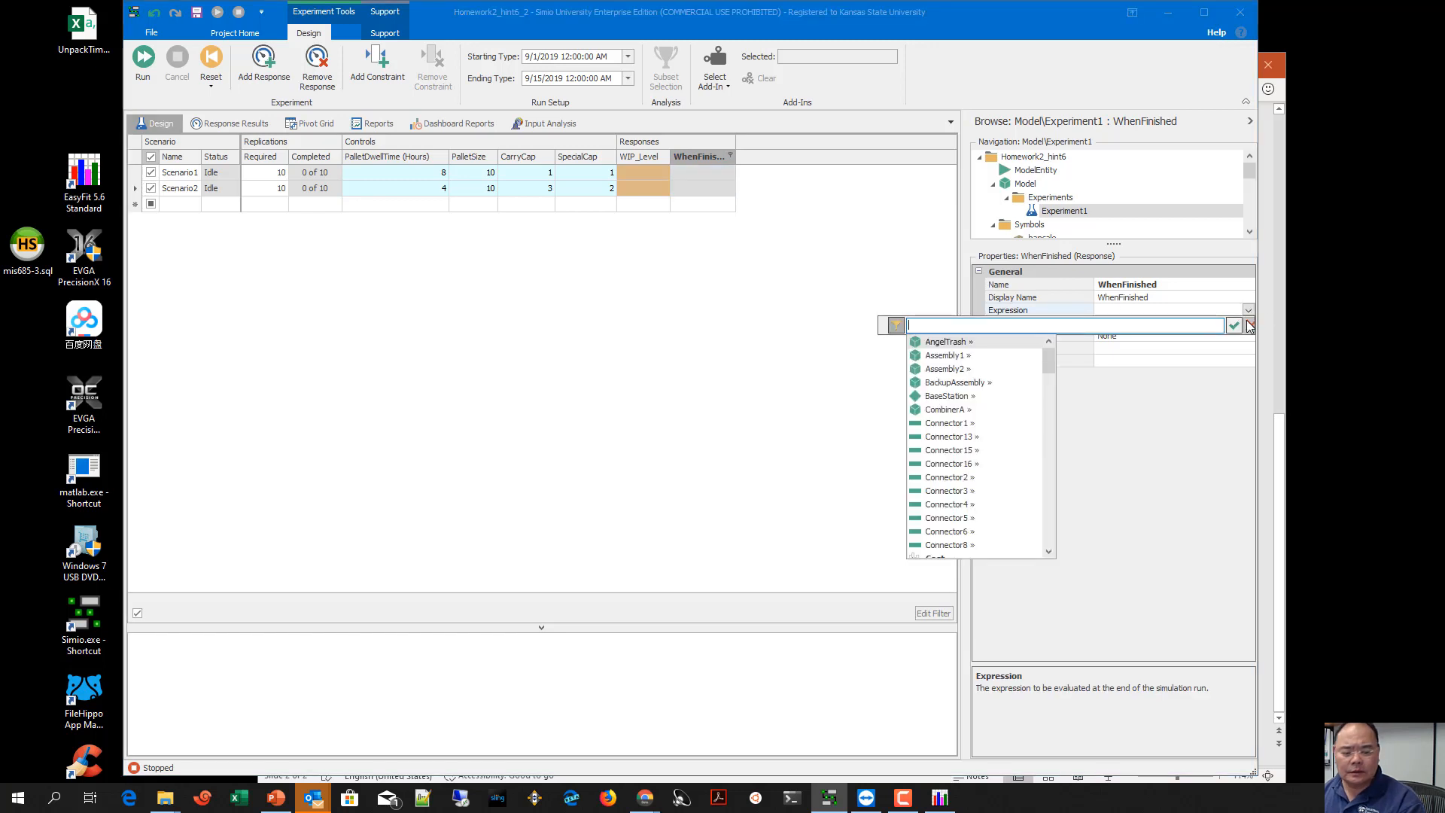
type("Tim")
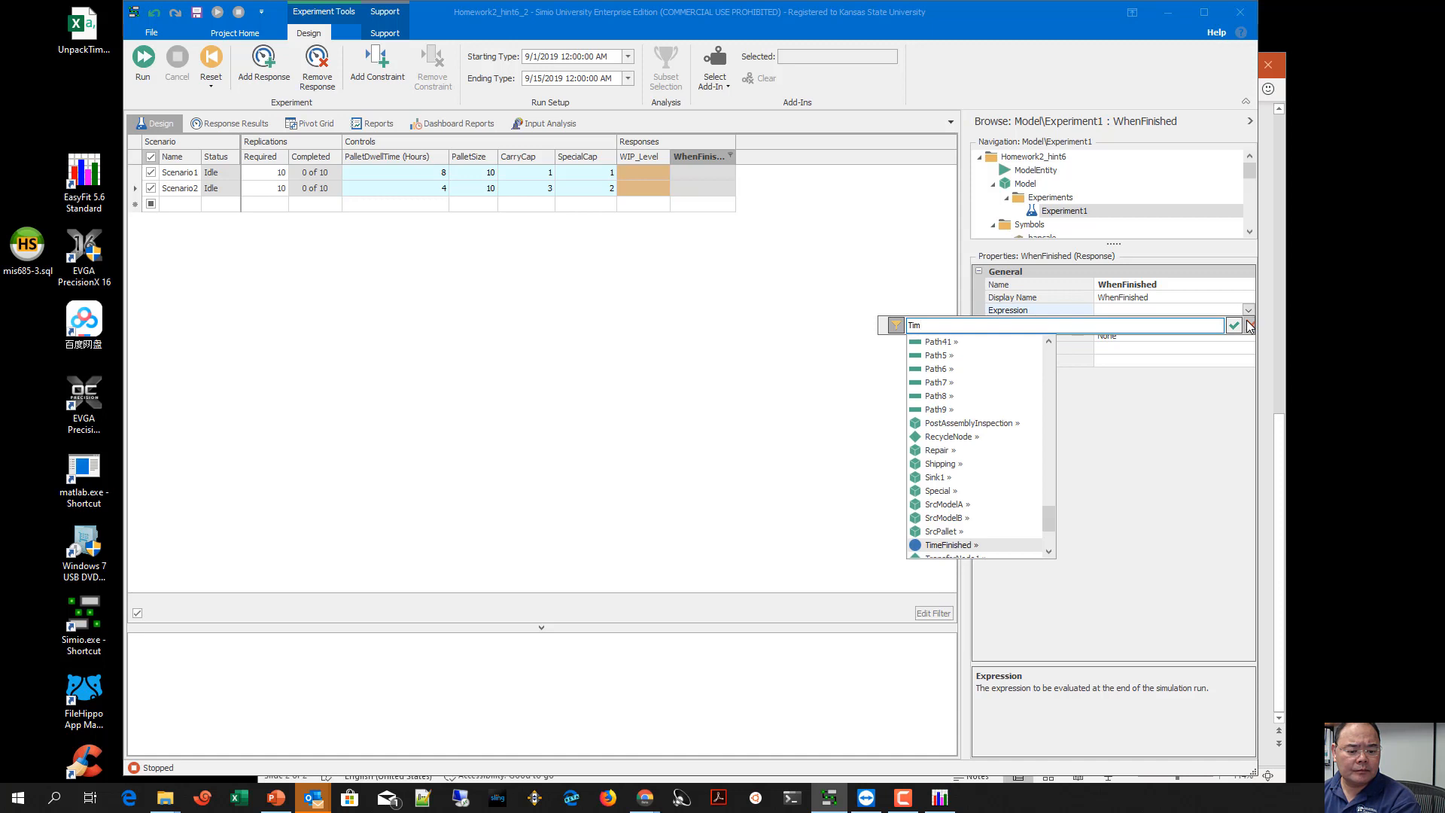
key("Return")
key("Return")
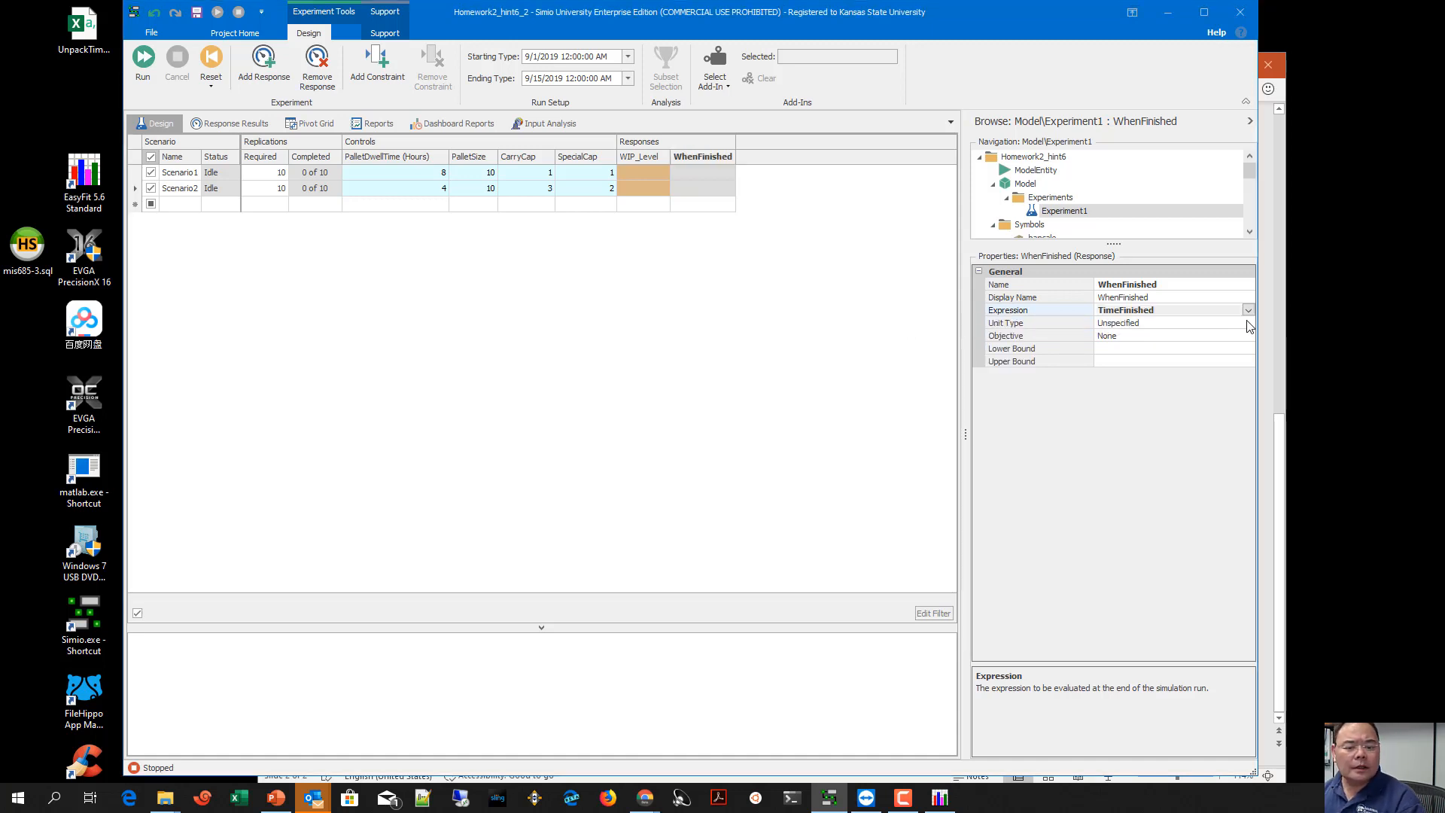
Set the WhenFinished response's unit type to Time and its objective to Minimize
left_click(1208, 323)
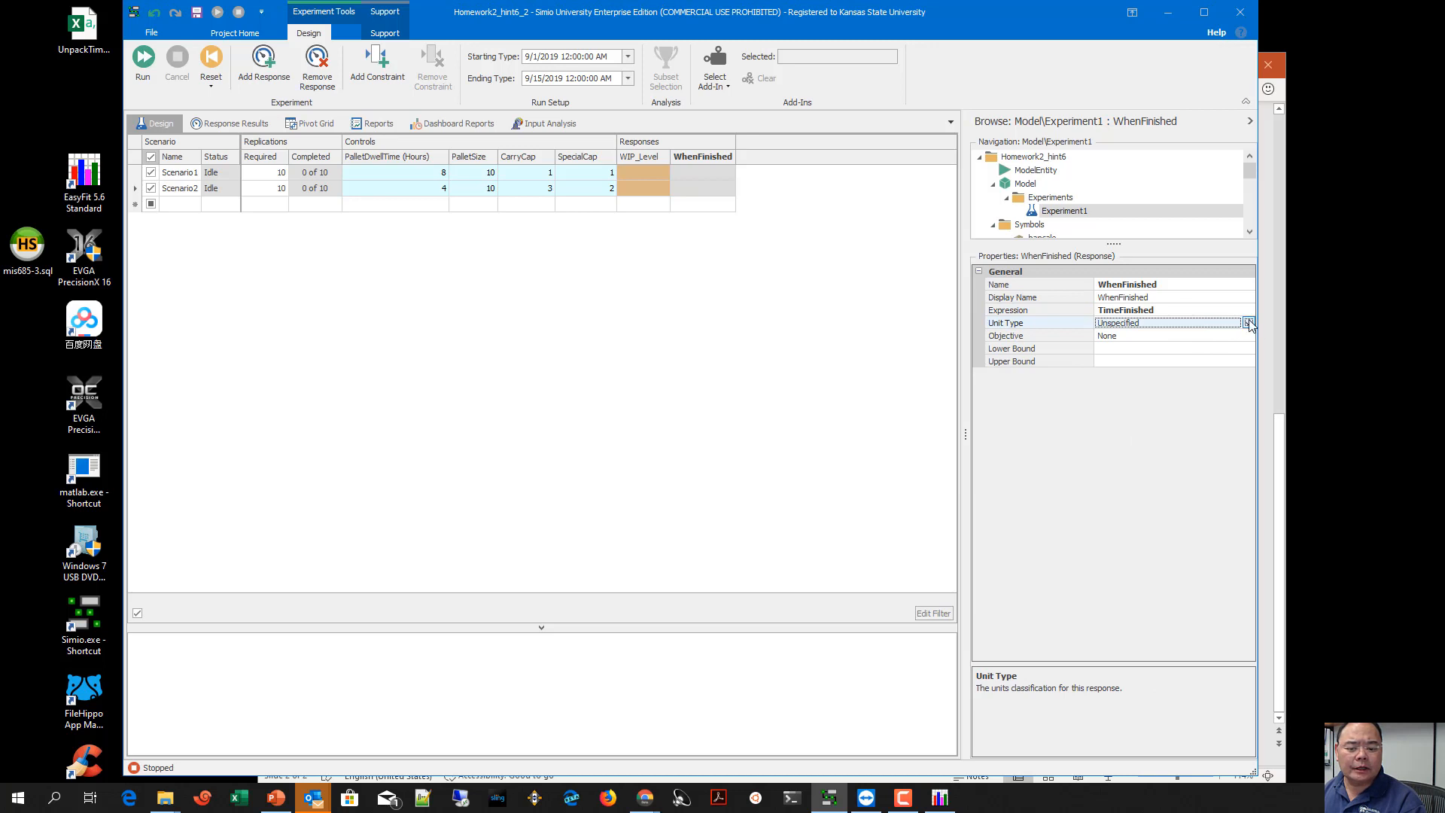
left_click(1247, 322)
left_click(1125, 349)
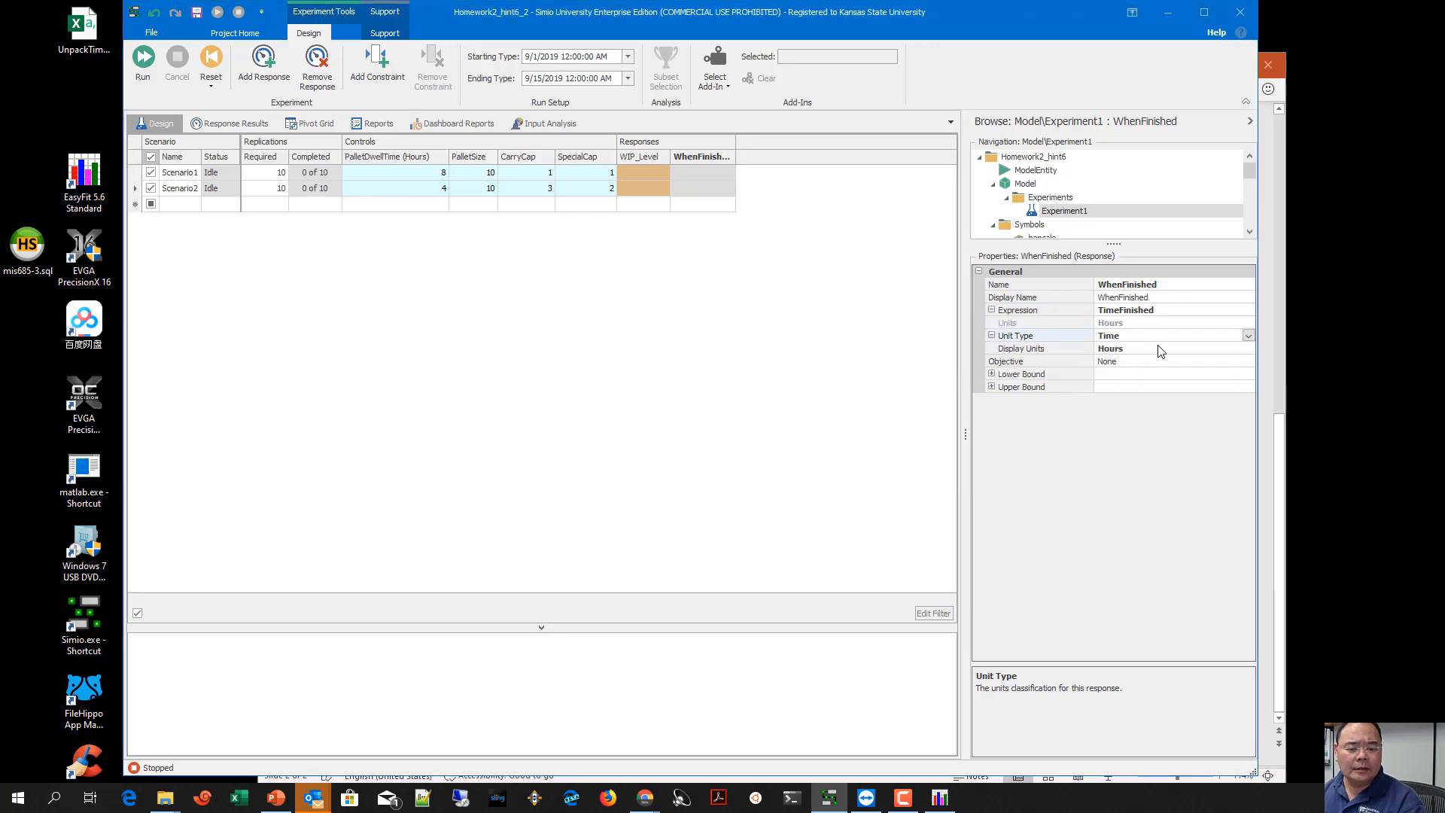
left_click(1159, 361)
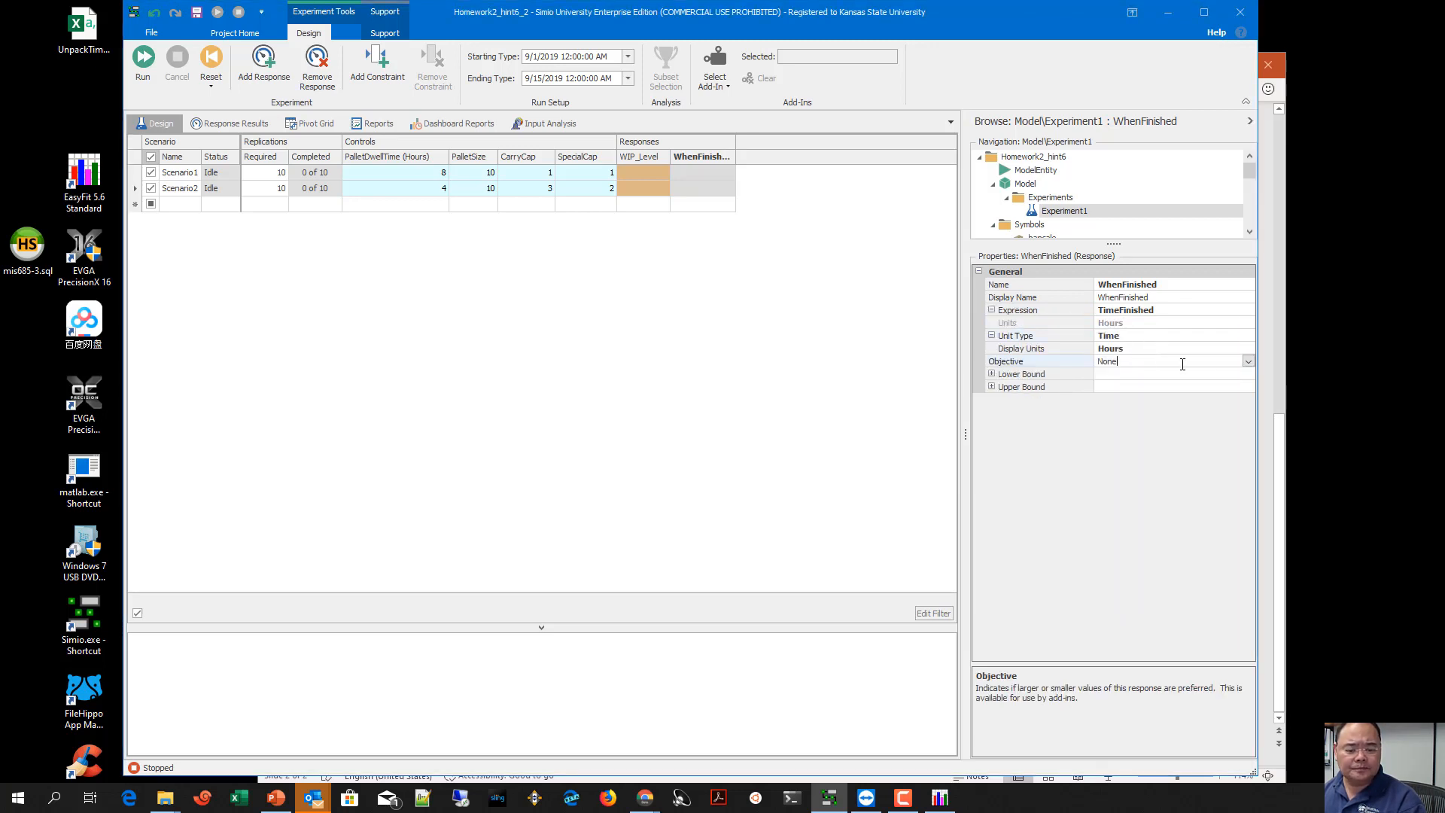
left_click(1248, 362)
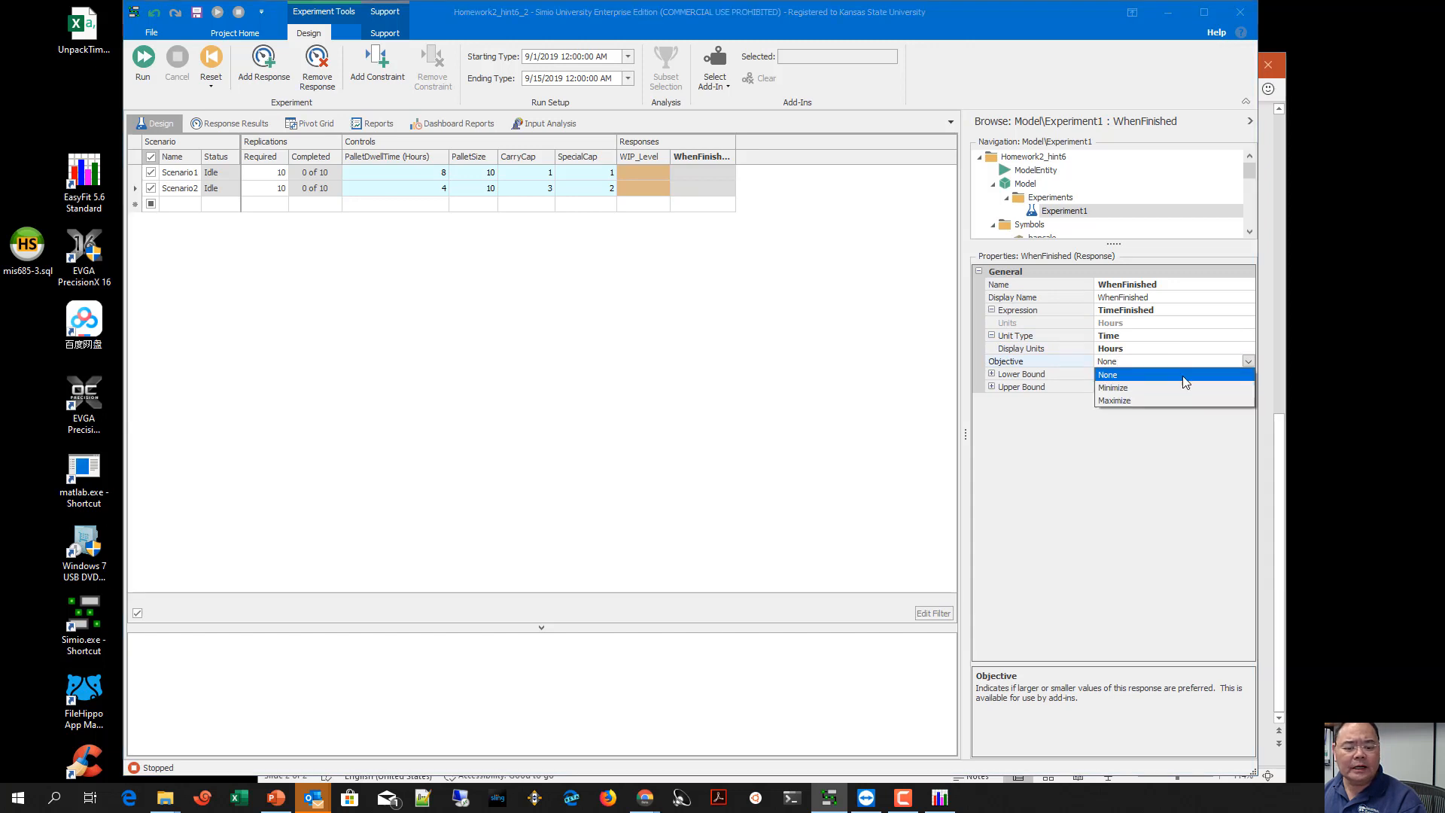
left_click(1141, 388)
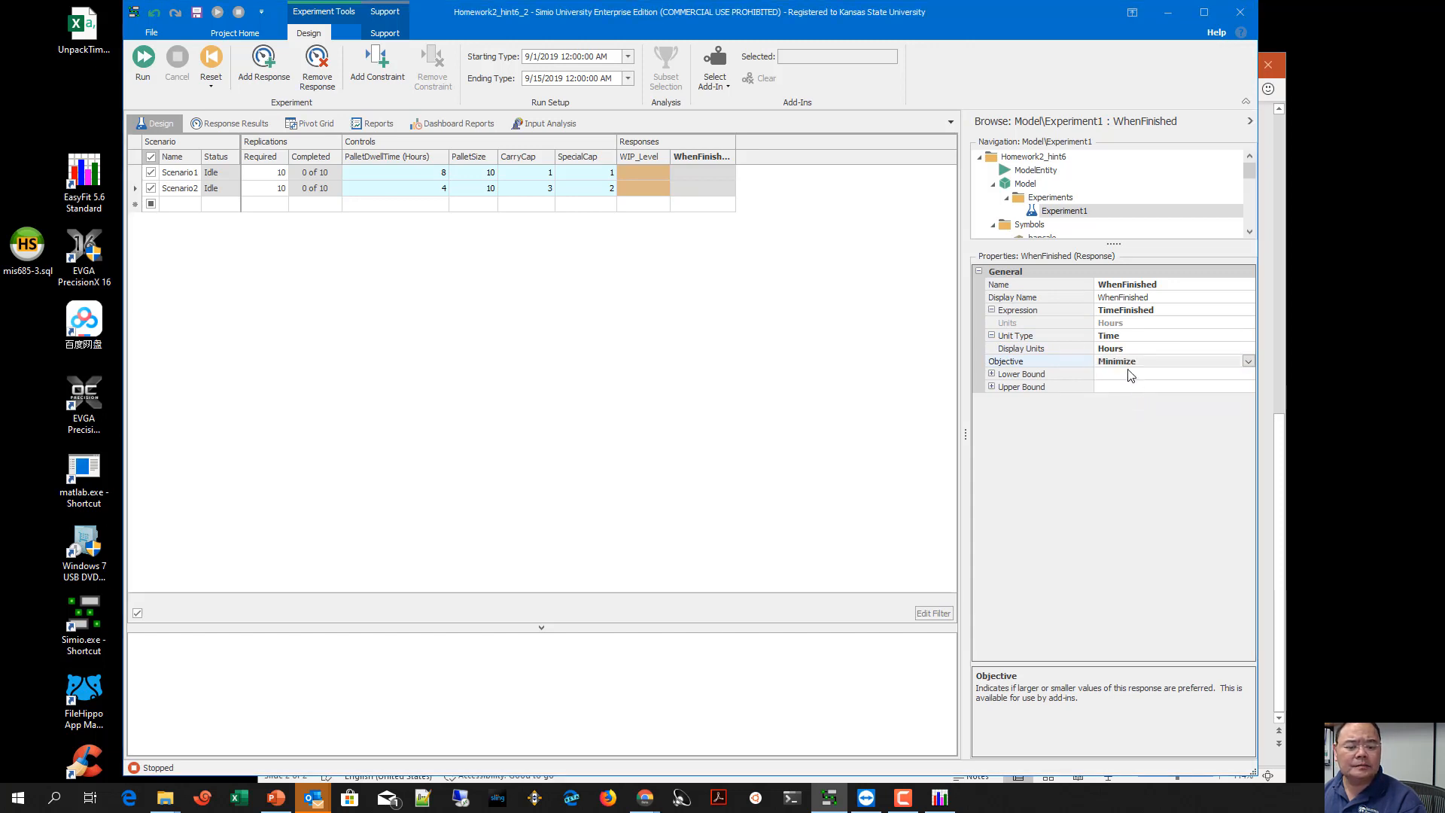
Set the WIP_Level response's objective to Maximize
left_click(655, 173)
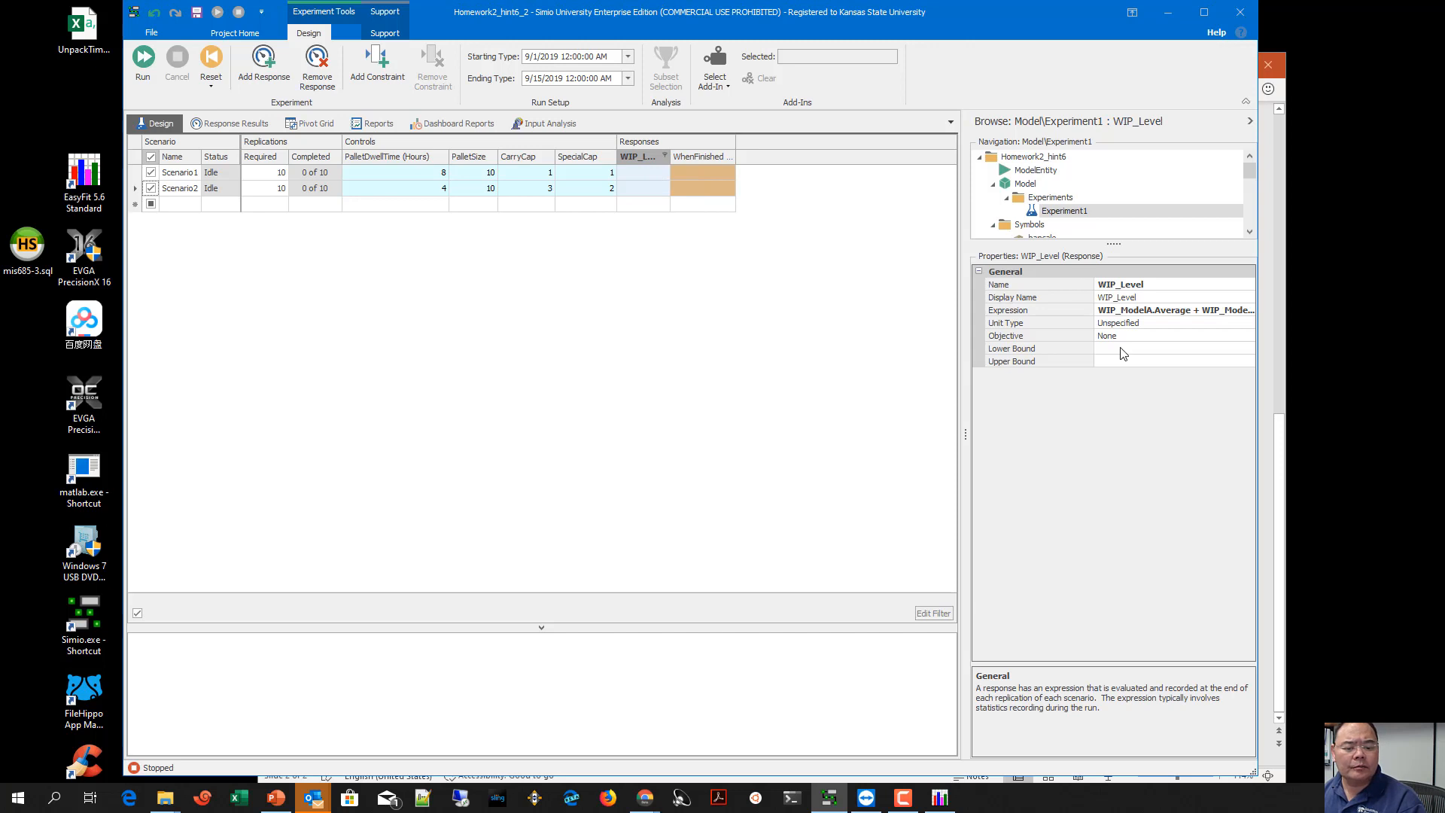
left_click(1121, 336)
left_click(1248, 336)
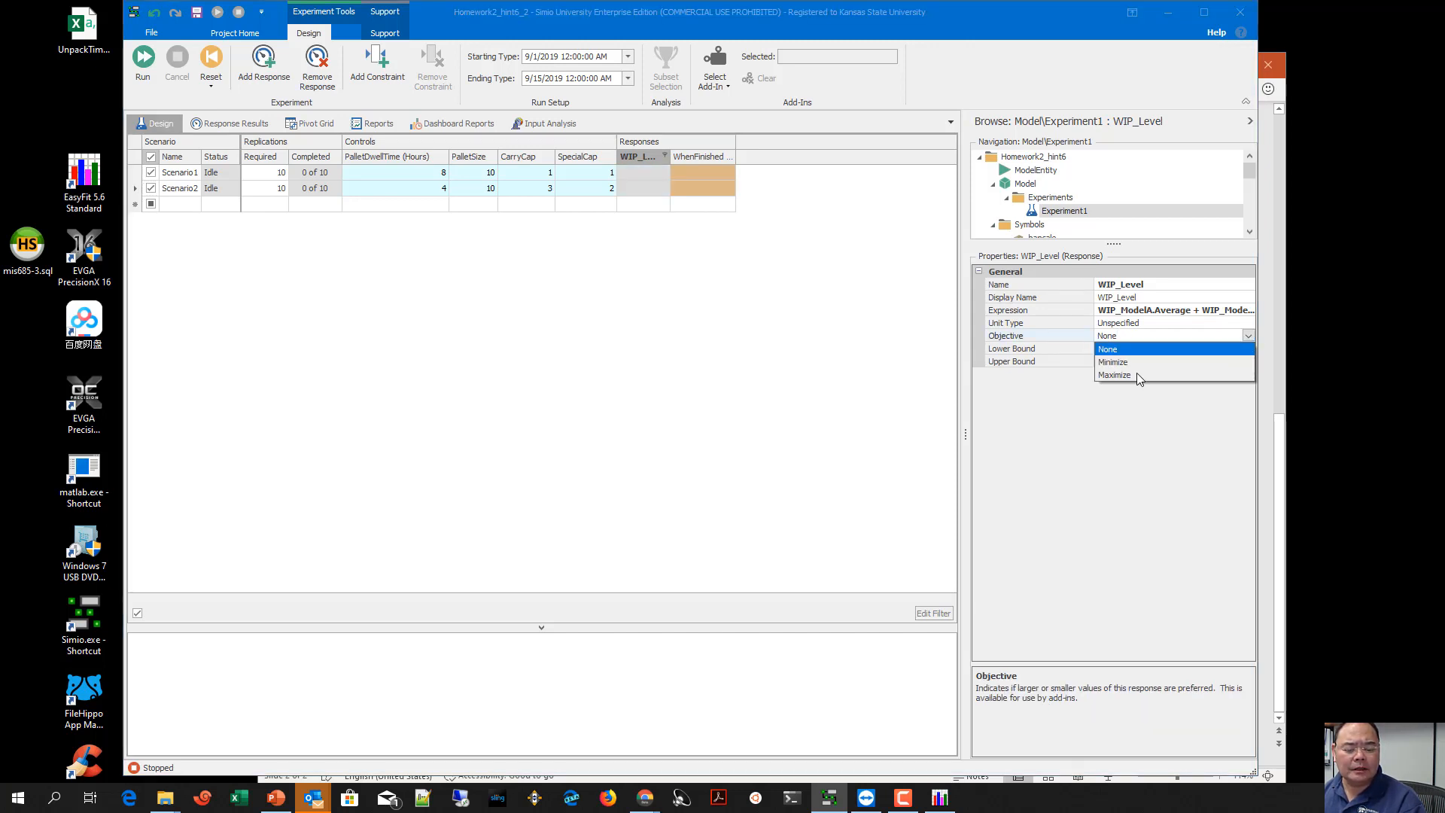
left_click(1138, 375)
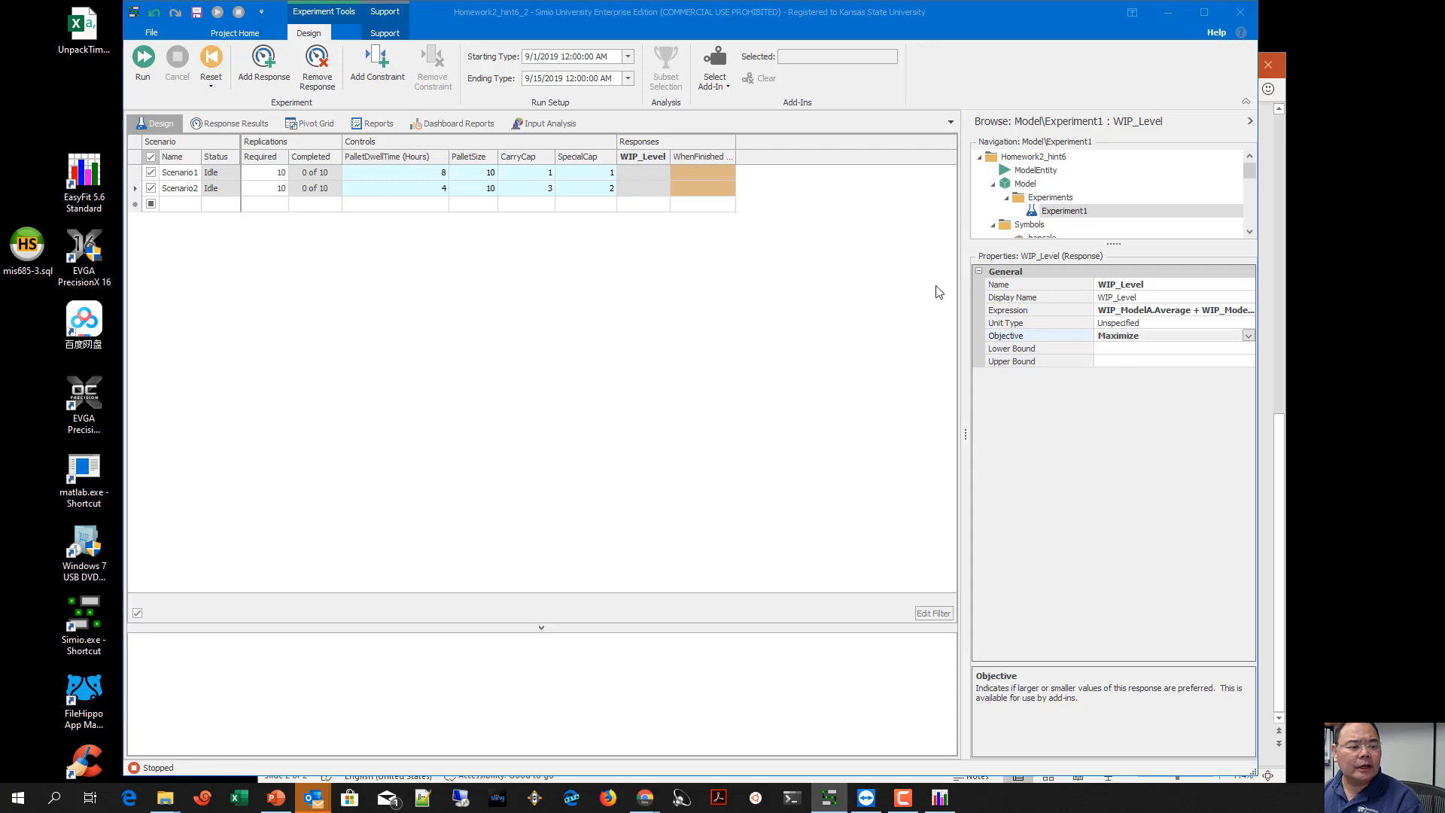
Add a third response to Experiment1 and name it Profit
left_click(284, 83)
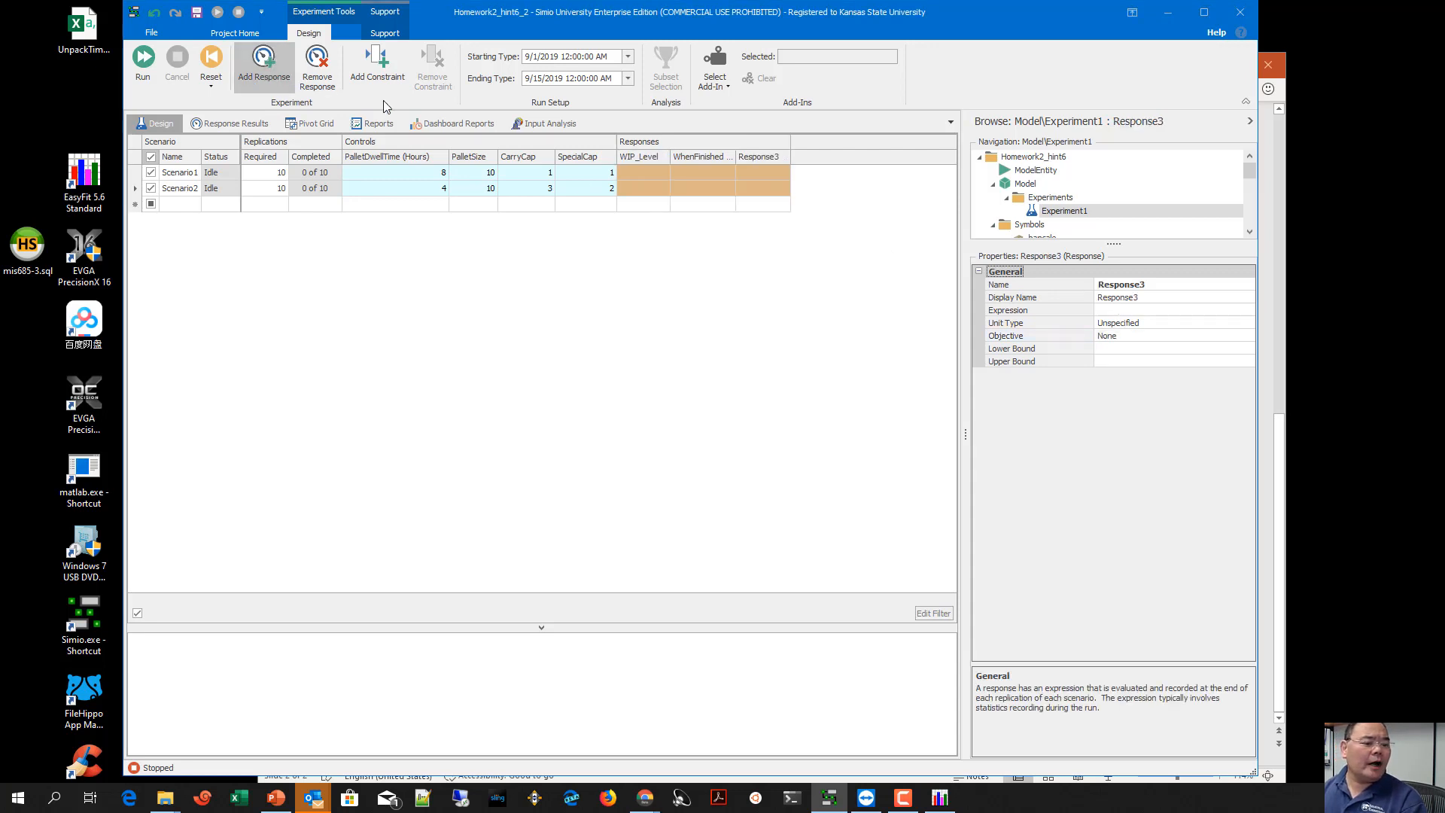
left_click(1155, 287)
type("P")
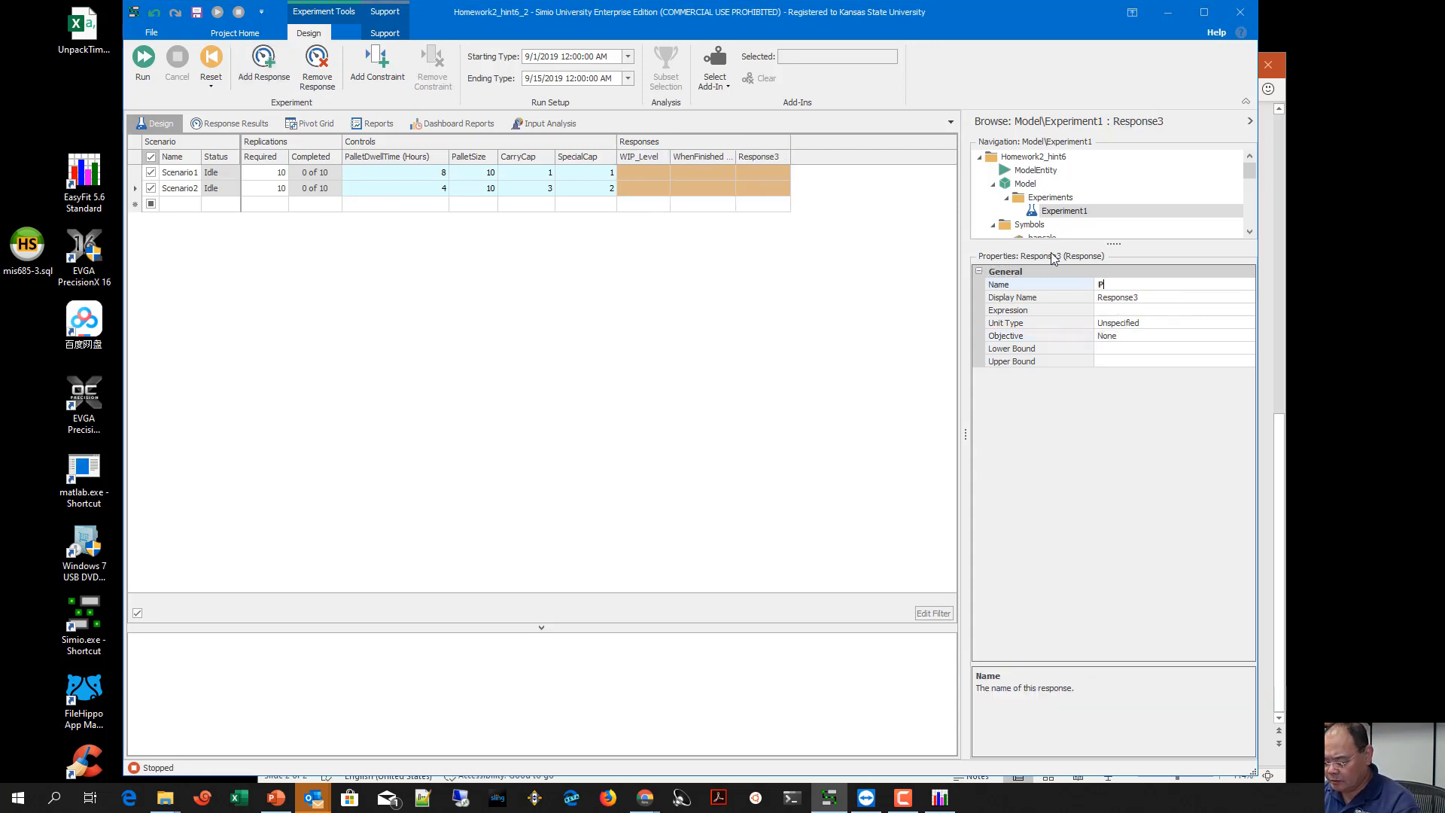
type("rofish")
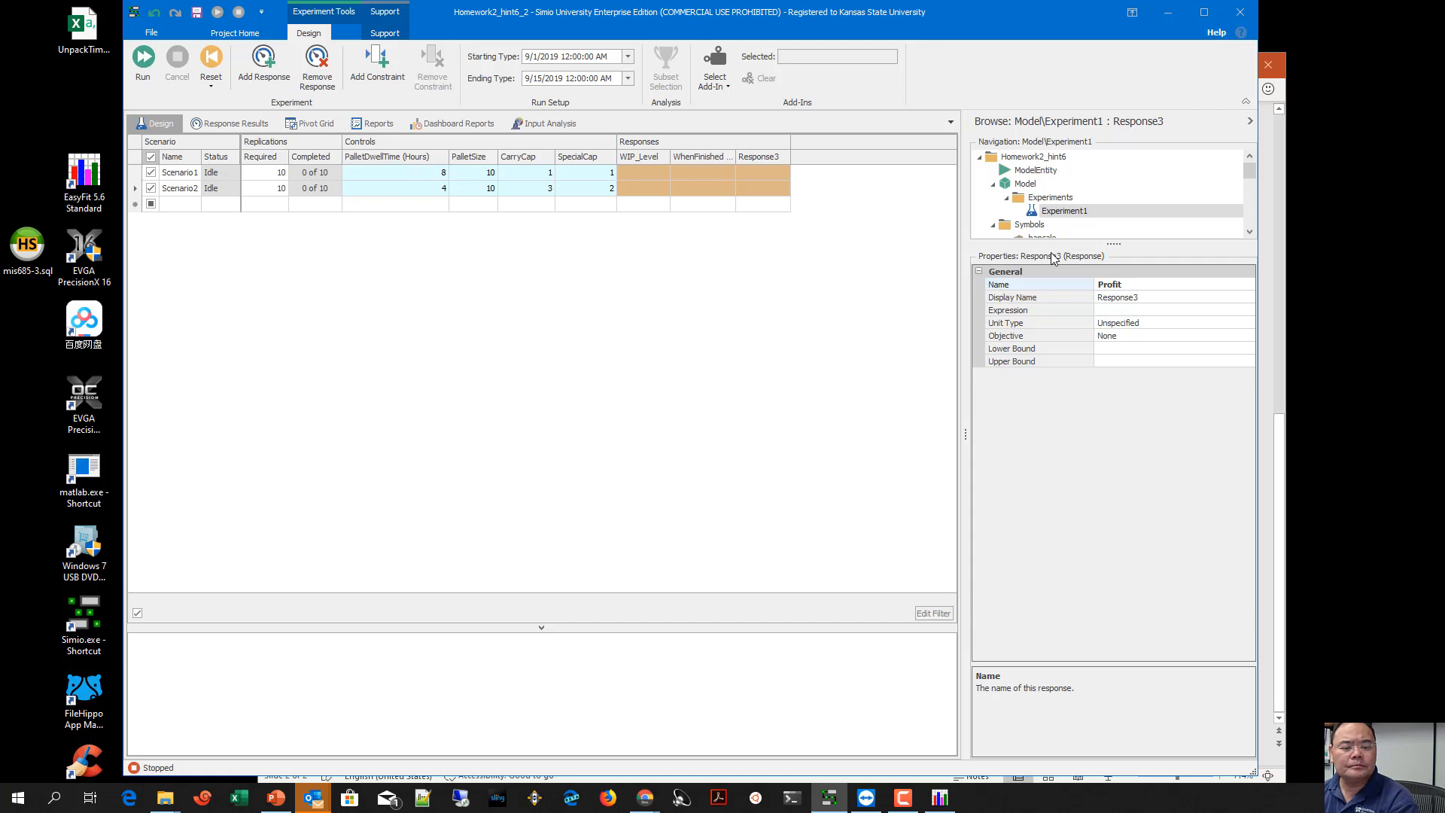
type("t")
key("Return")
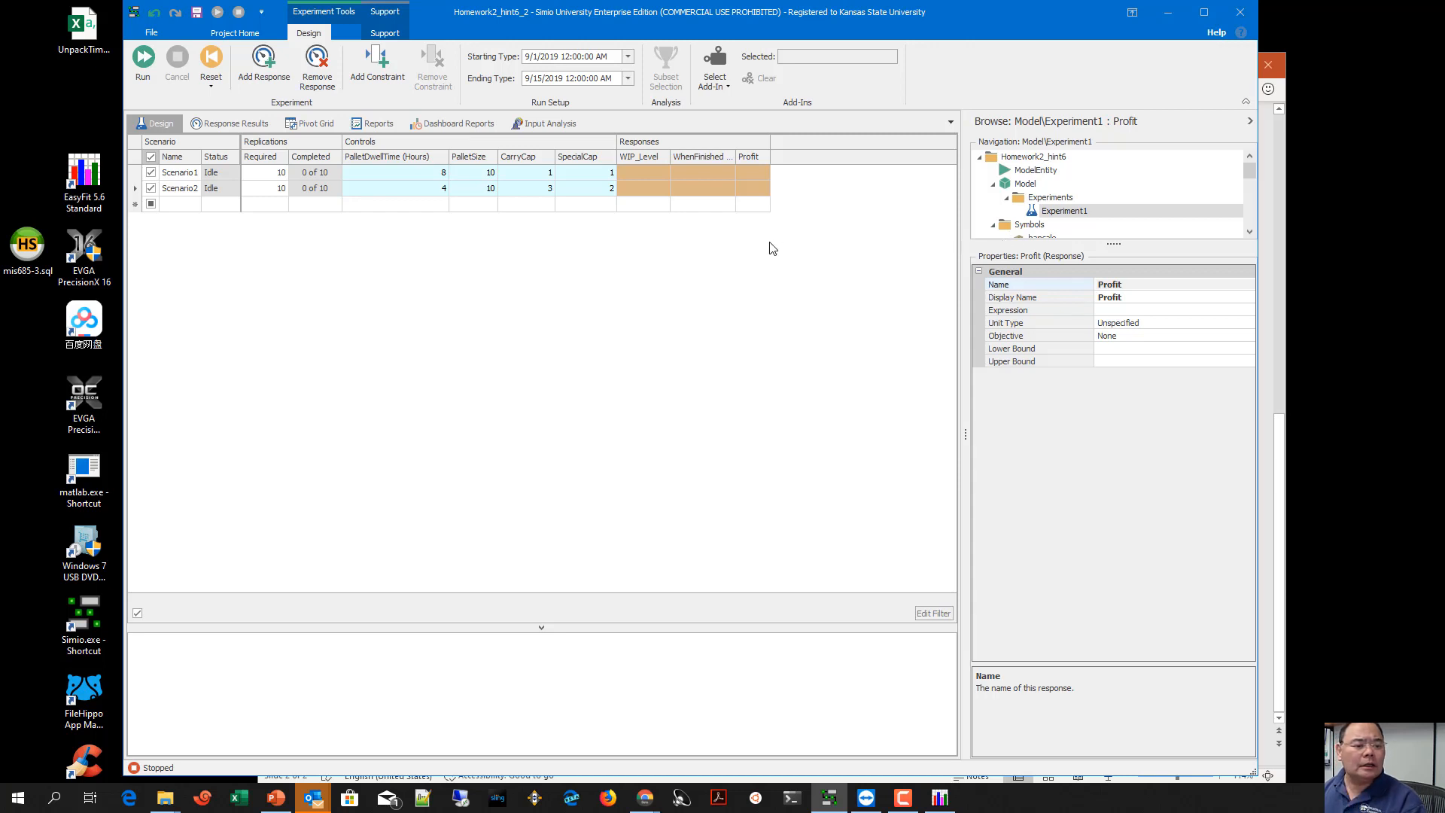
Add two output statistic elements to the model's definitions and rename the first one TVA_Finished
left_click(1021, 184)
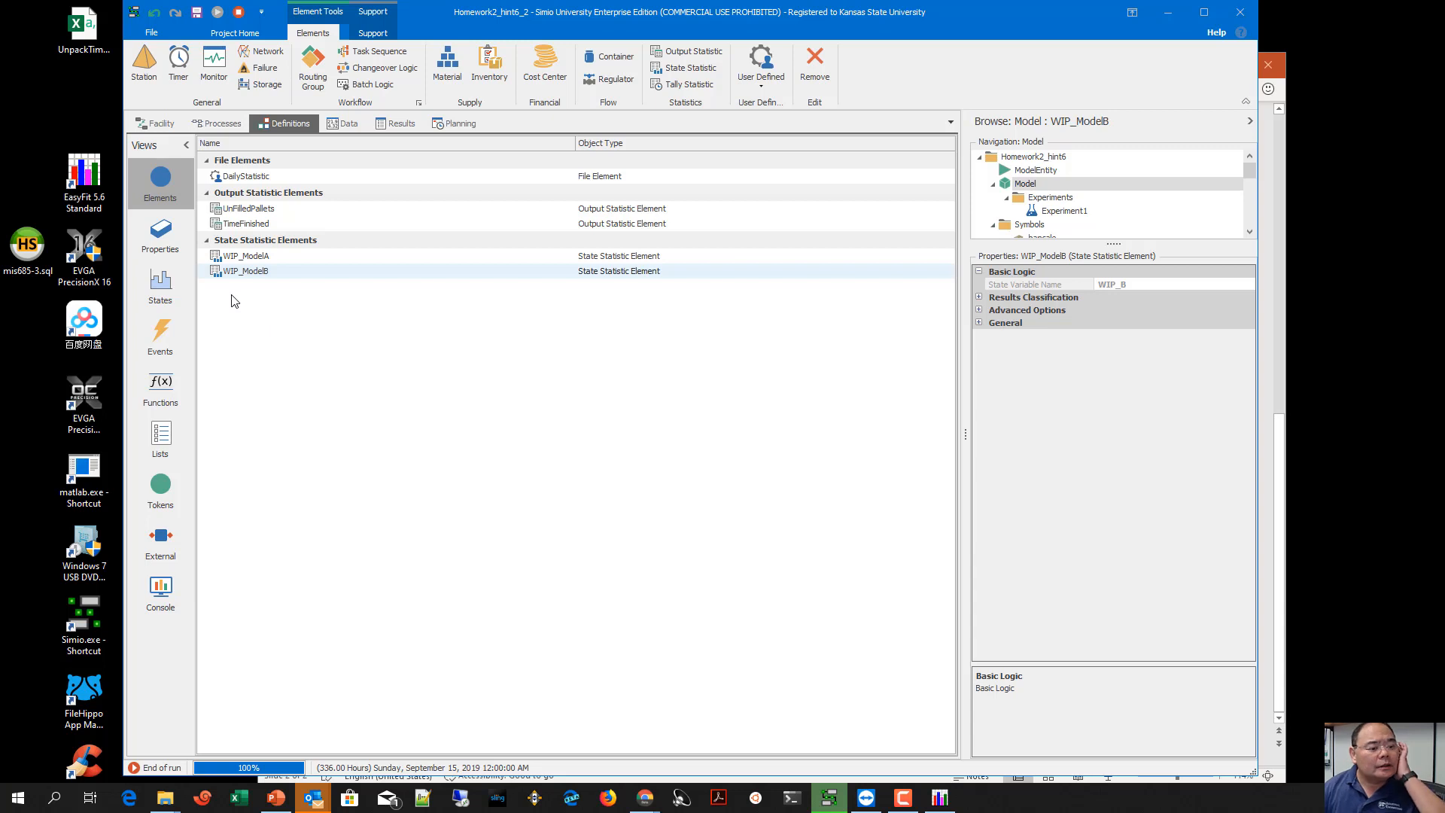
left_click(698, 52)
left_click(698, 51)
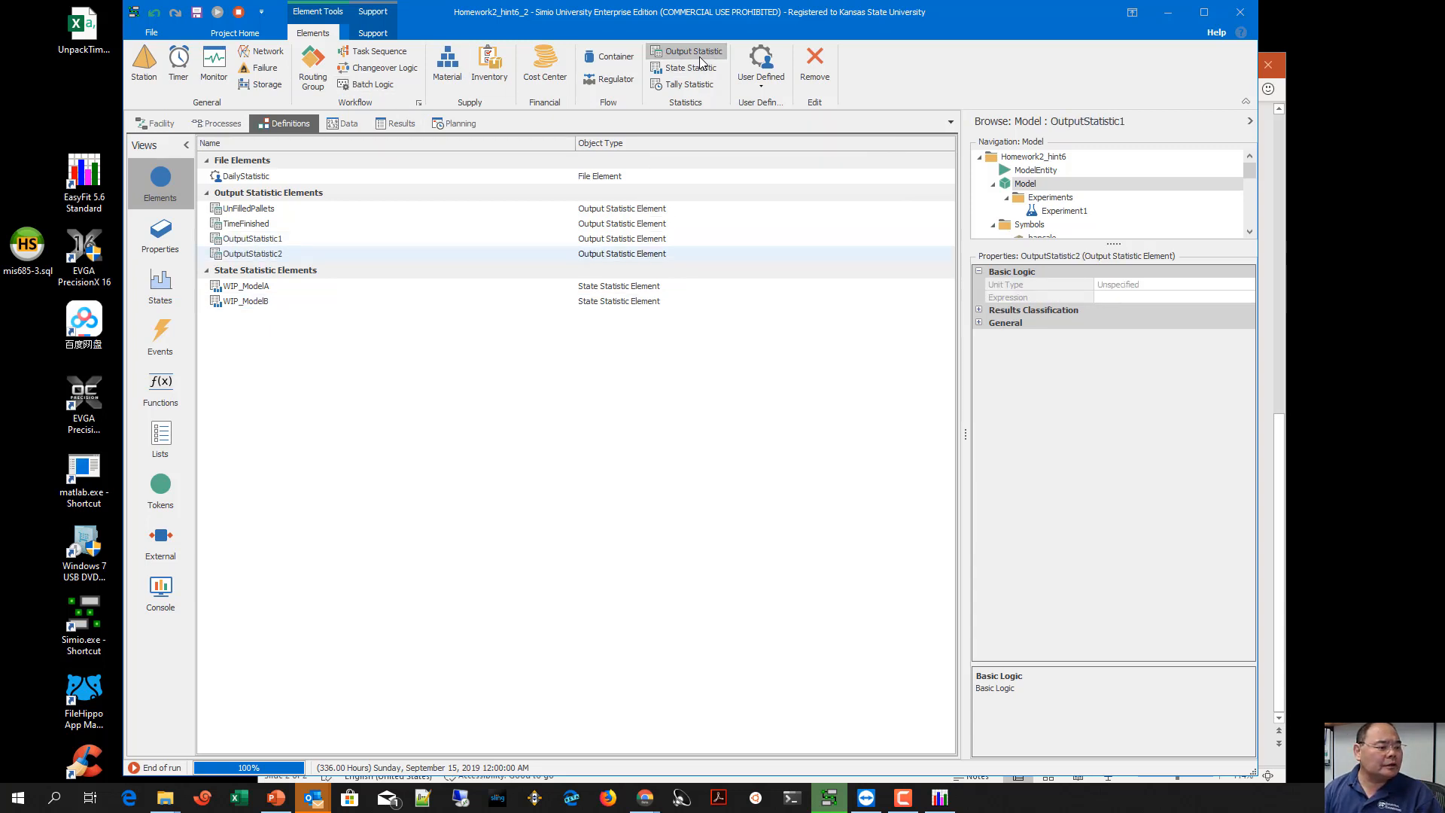
left_click(282, 239)
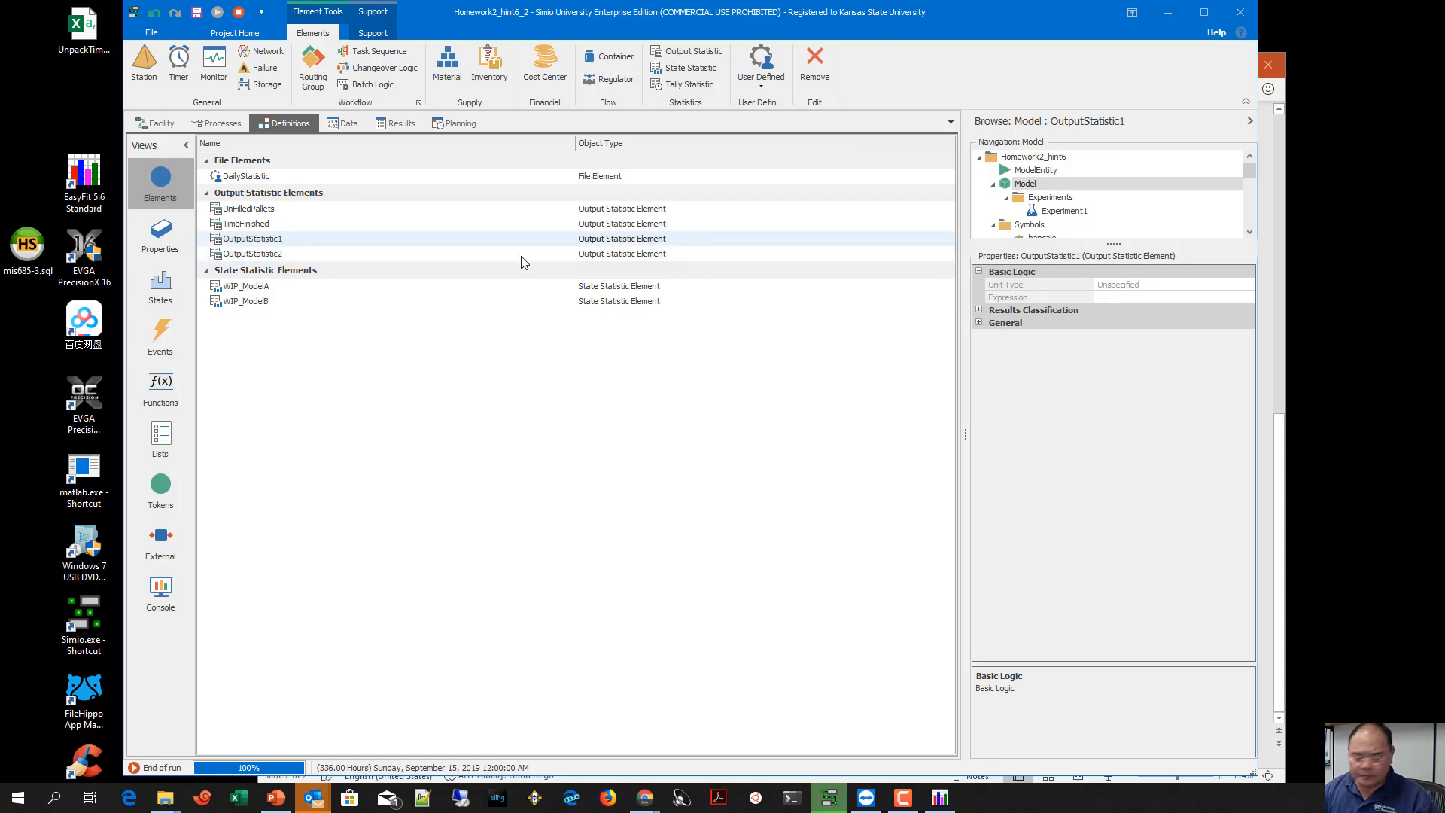
key("F2")
type("T")
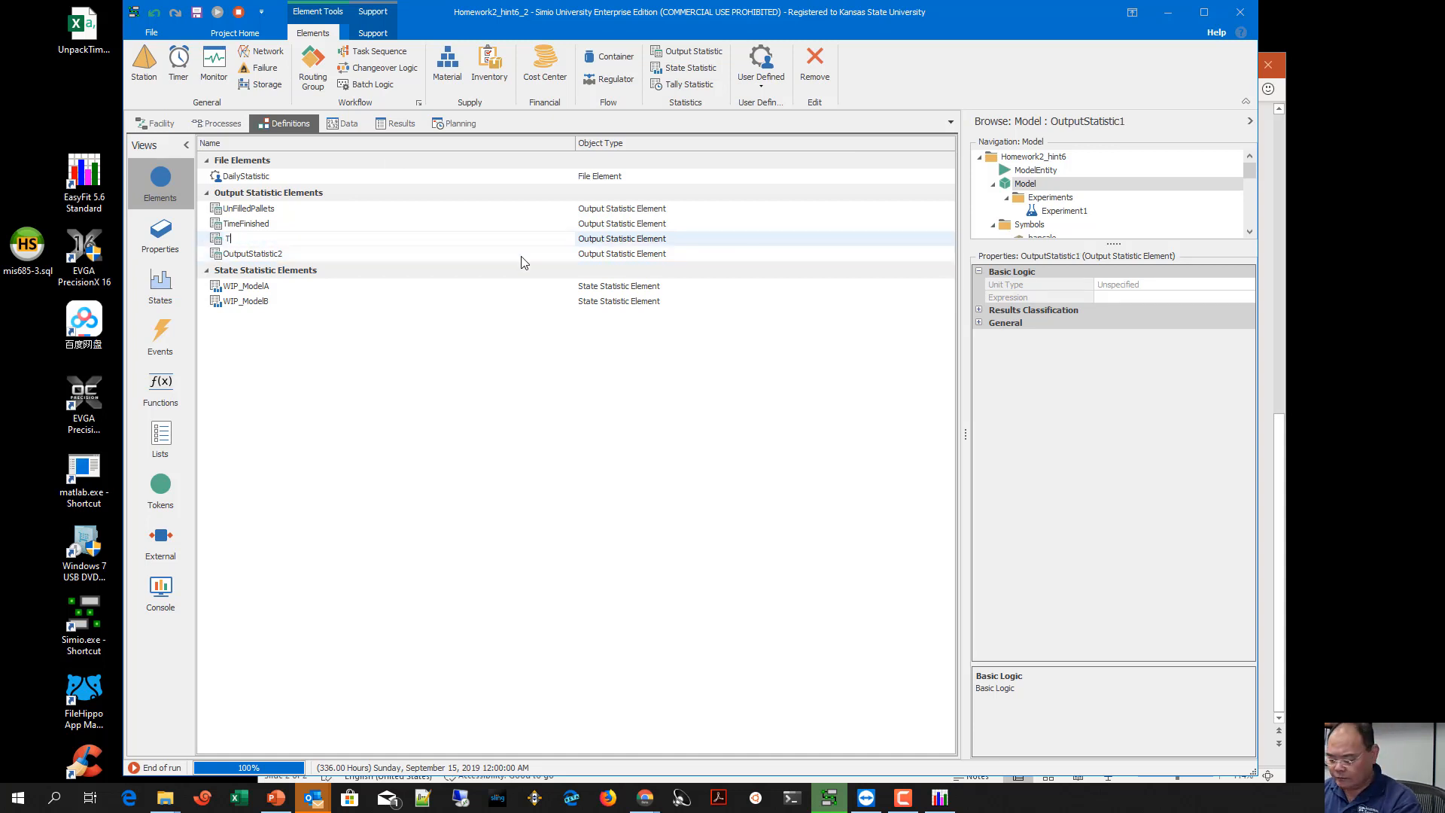
type("VA_Fini")
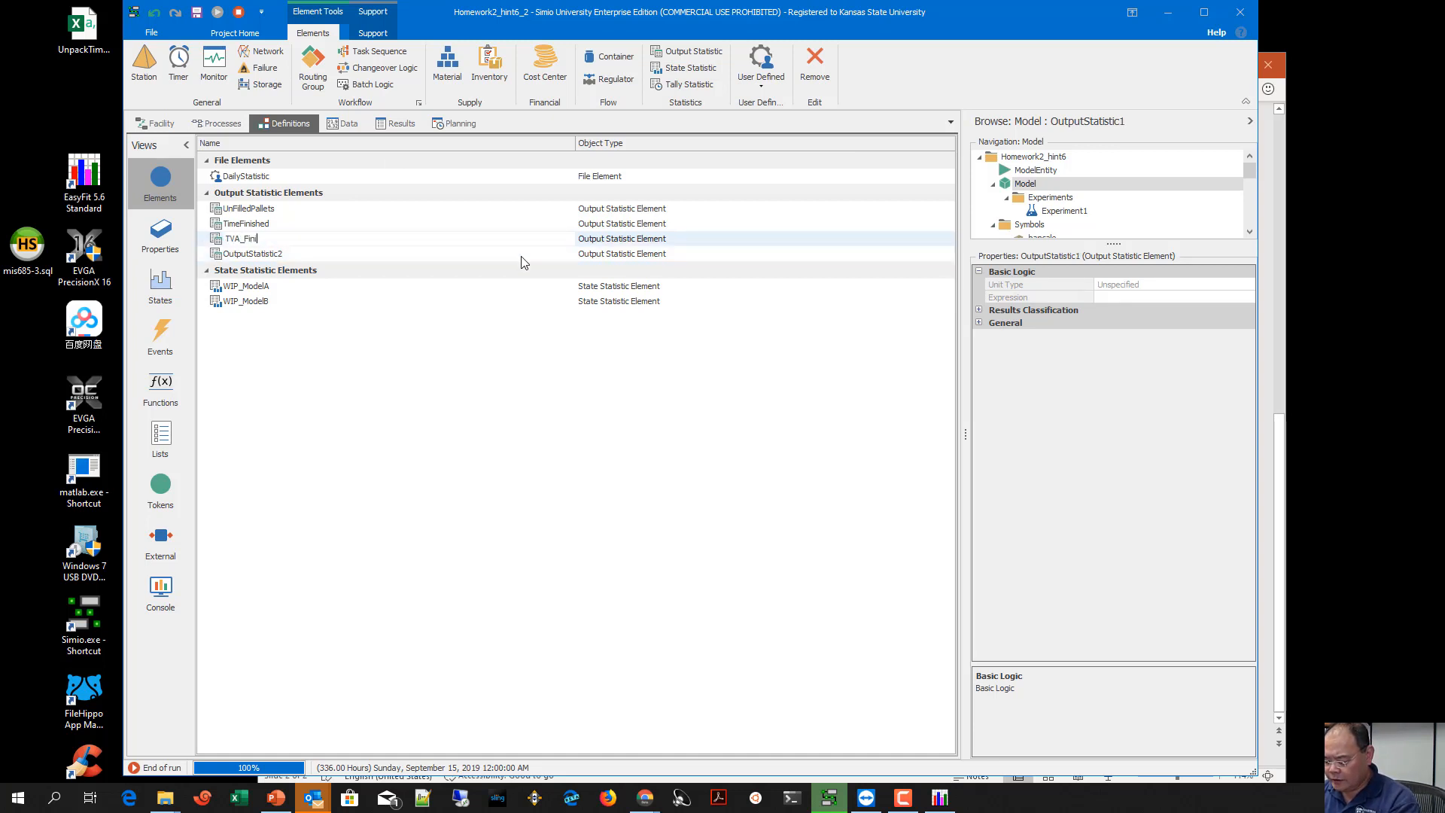
type("shed")
key("Return")
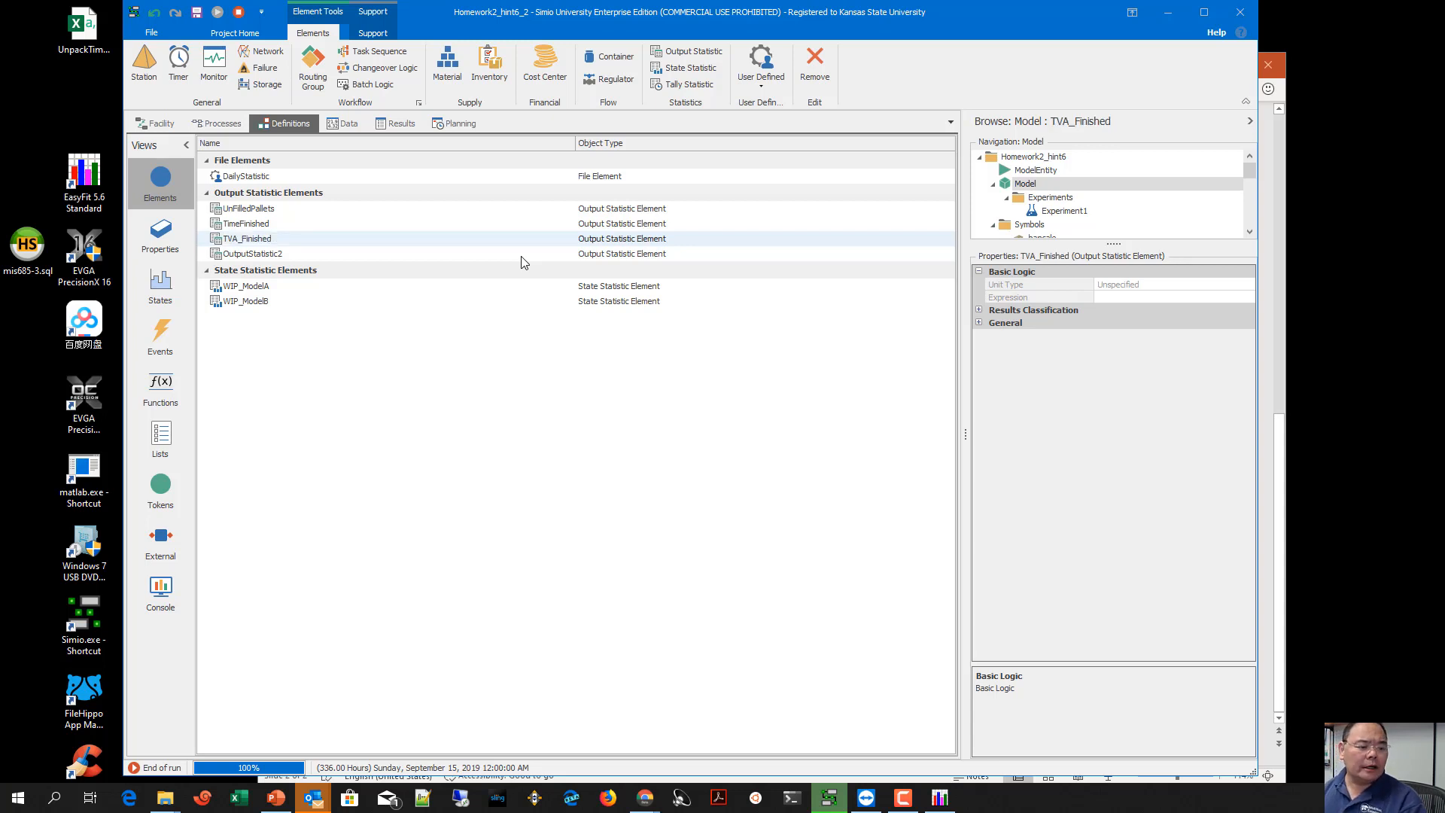
Rename the second new output statistic TVB_Finished
left_click(522, 256)
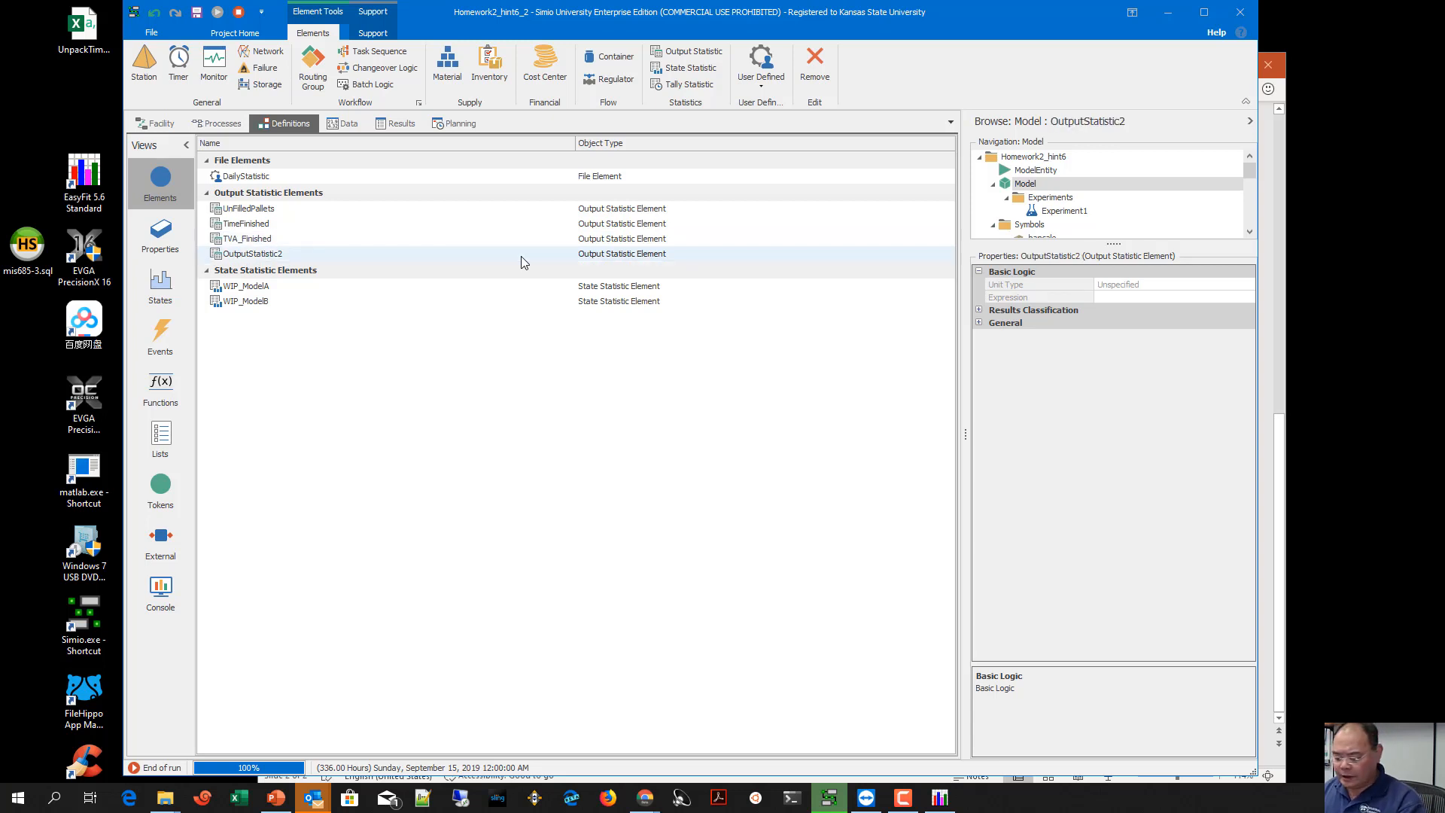
key("F2")
type("T")
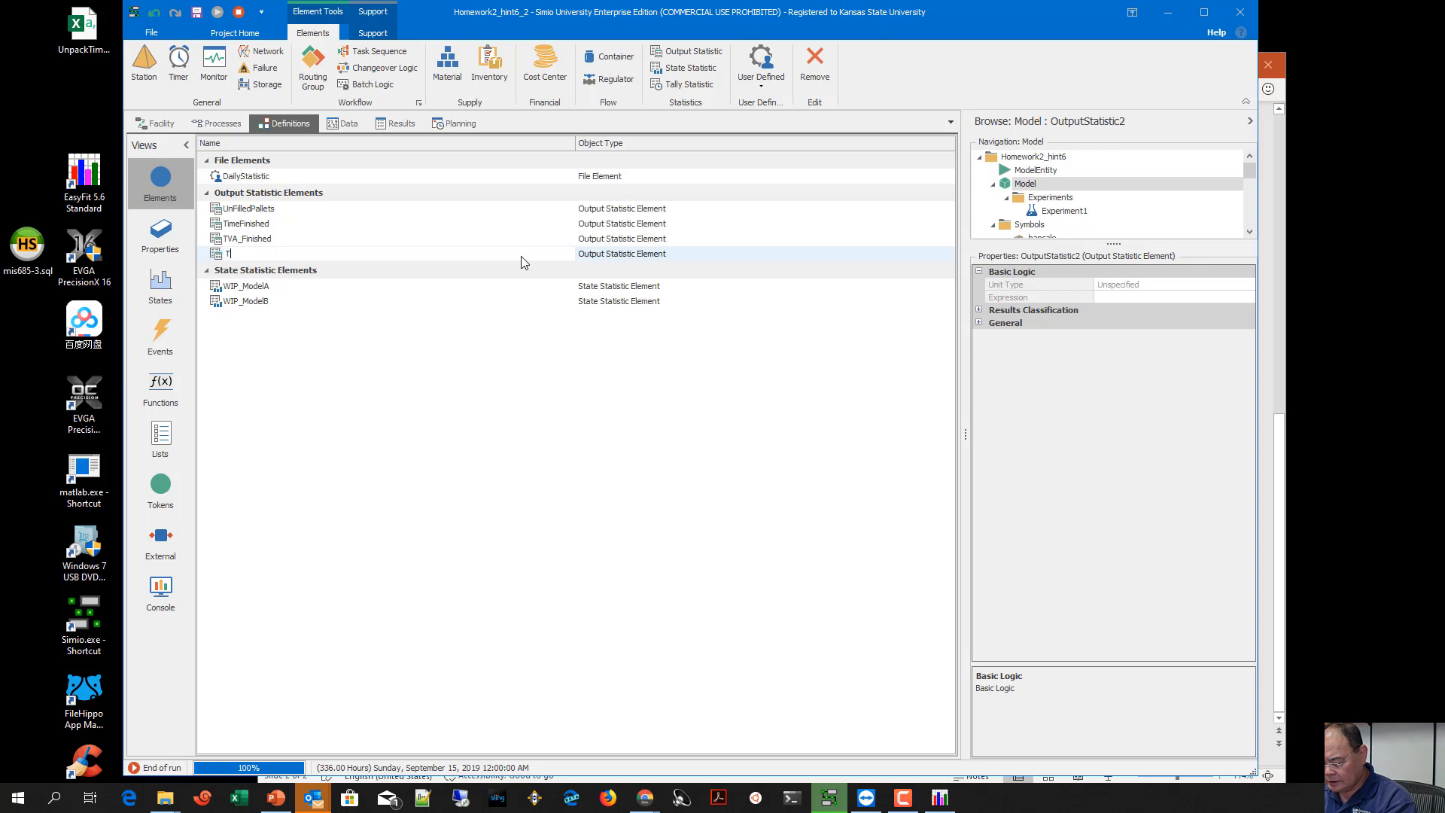
type("VB_Fini")
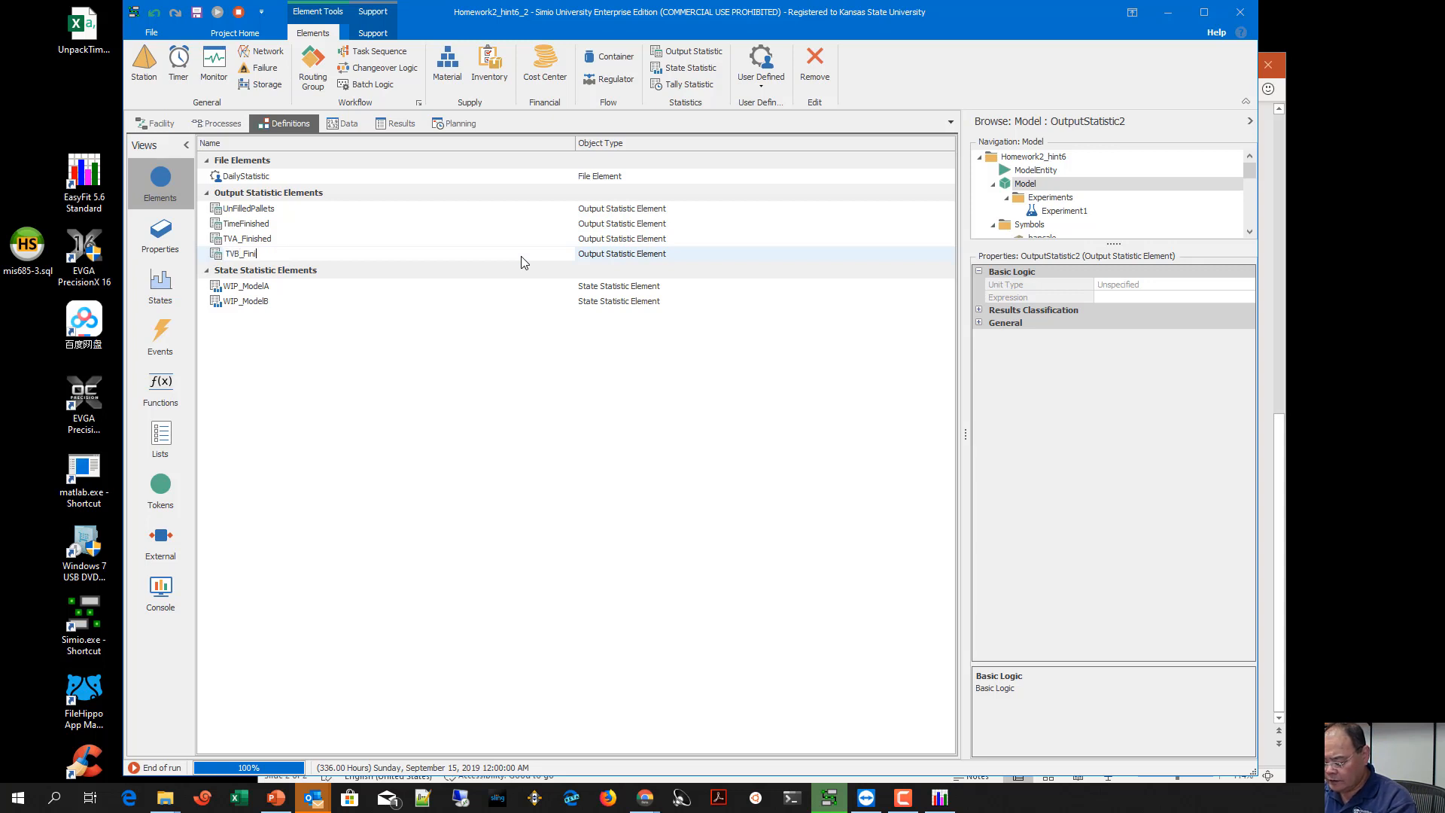
type("shed")
key("Return")
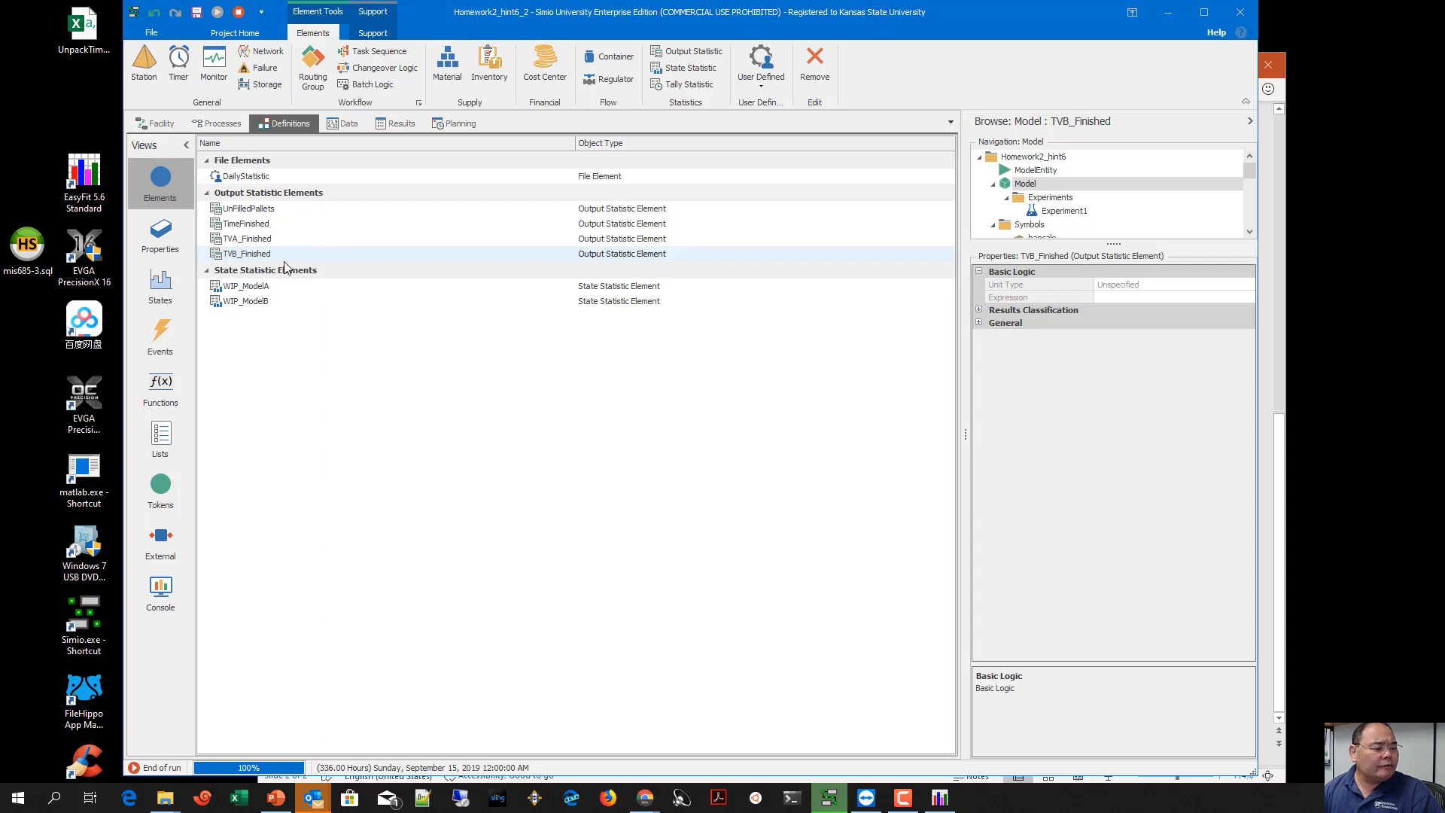
Stop the completed model run and set the TVA_Finished output statistic's expression to TVA_Prod
left_click(395, 125)
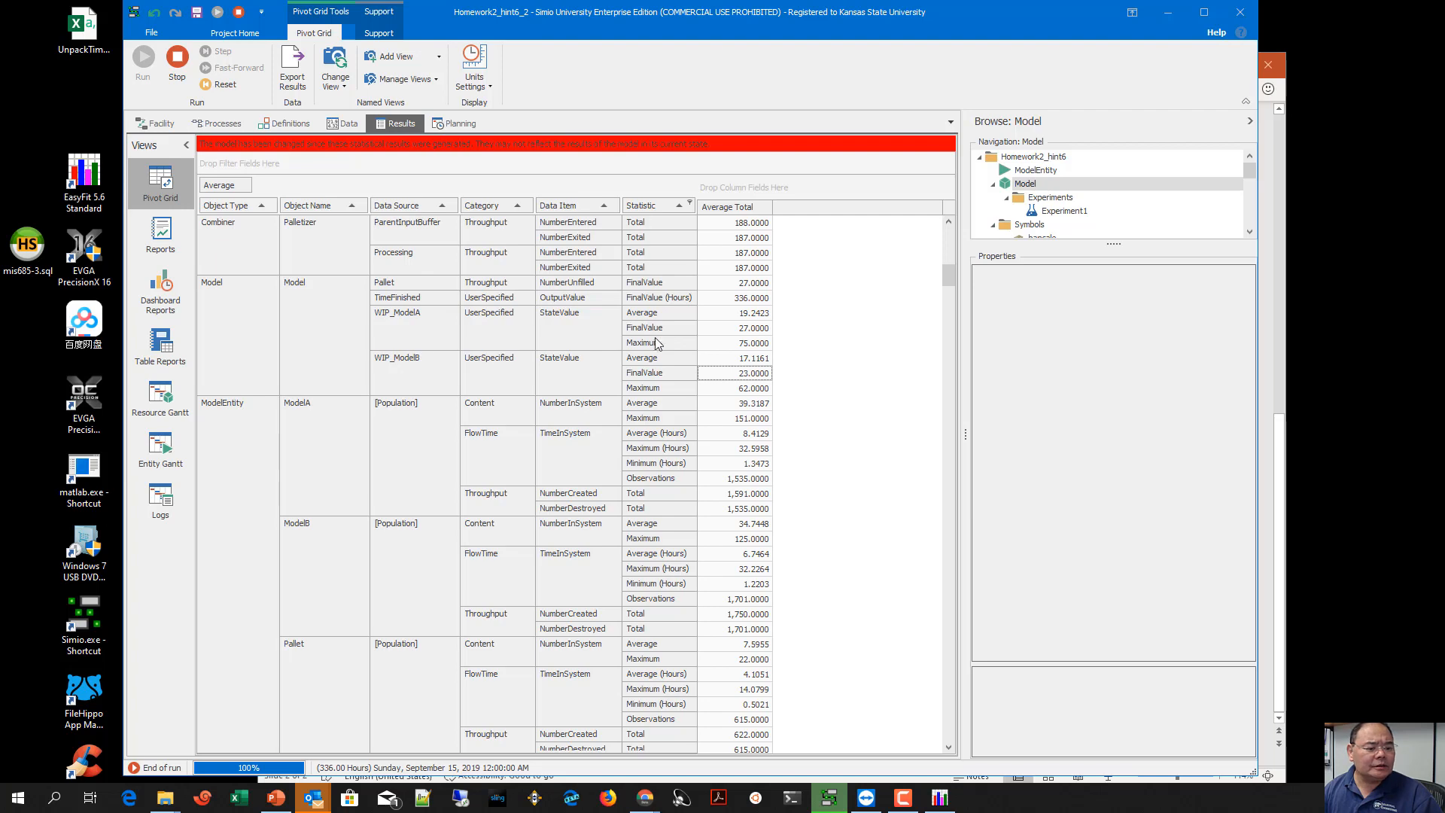
left_click(285, 123)
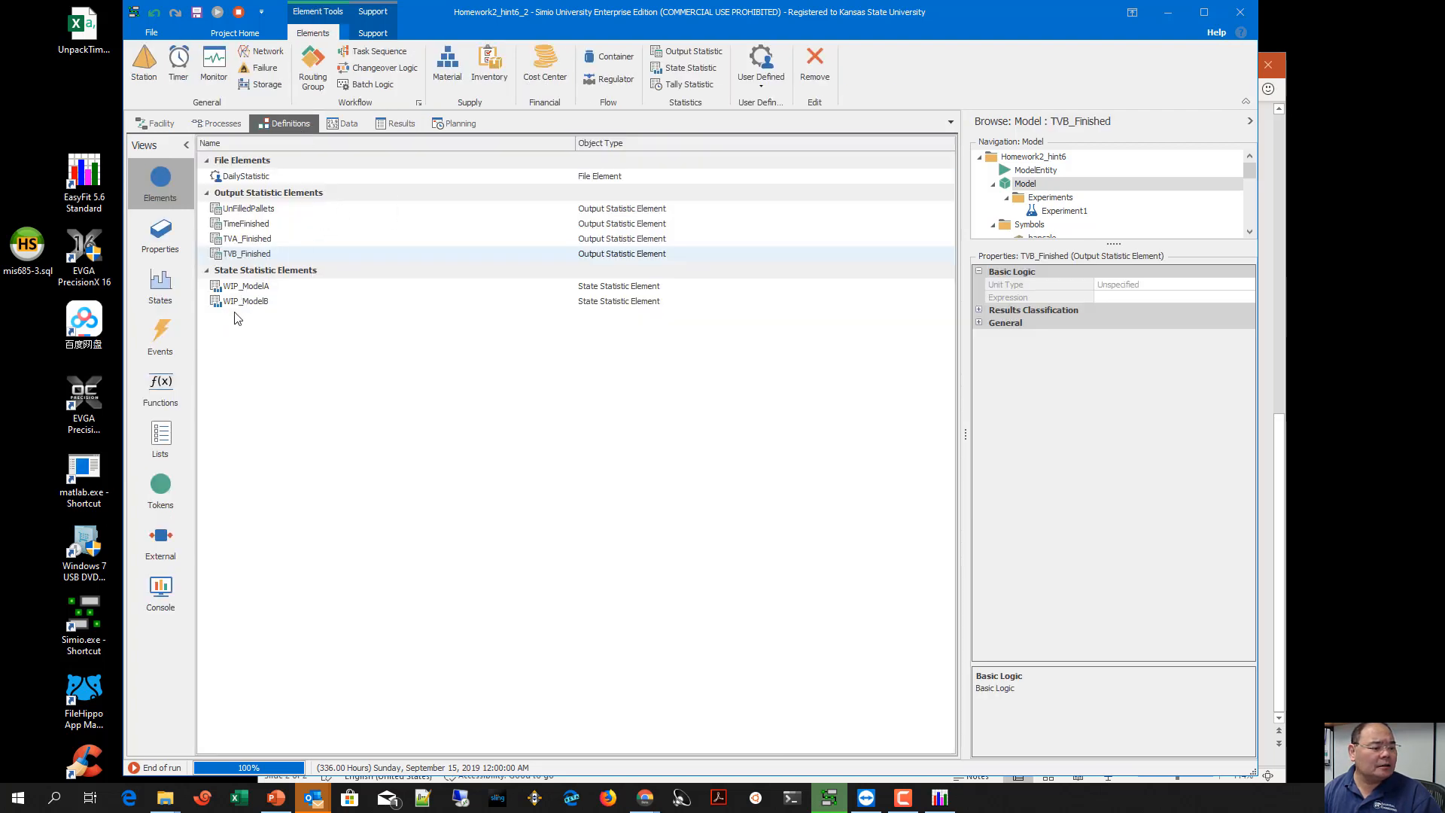
left_click(282, 242)
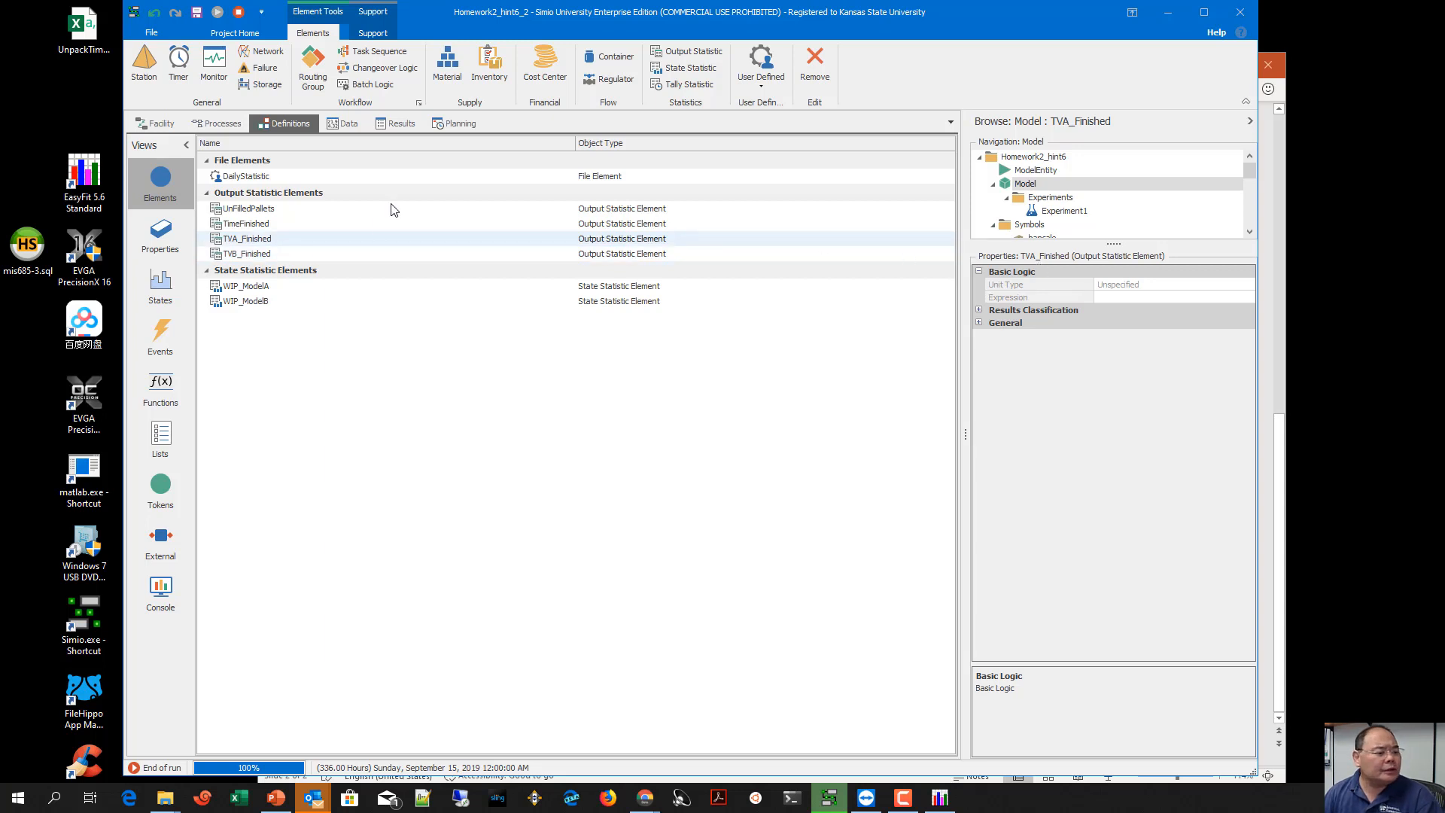
left_click(1111, 299)
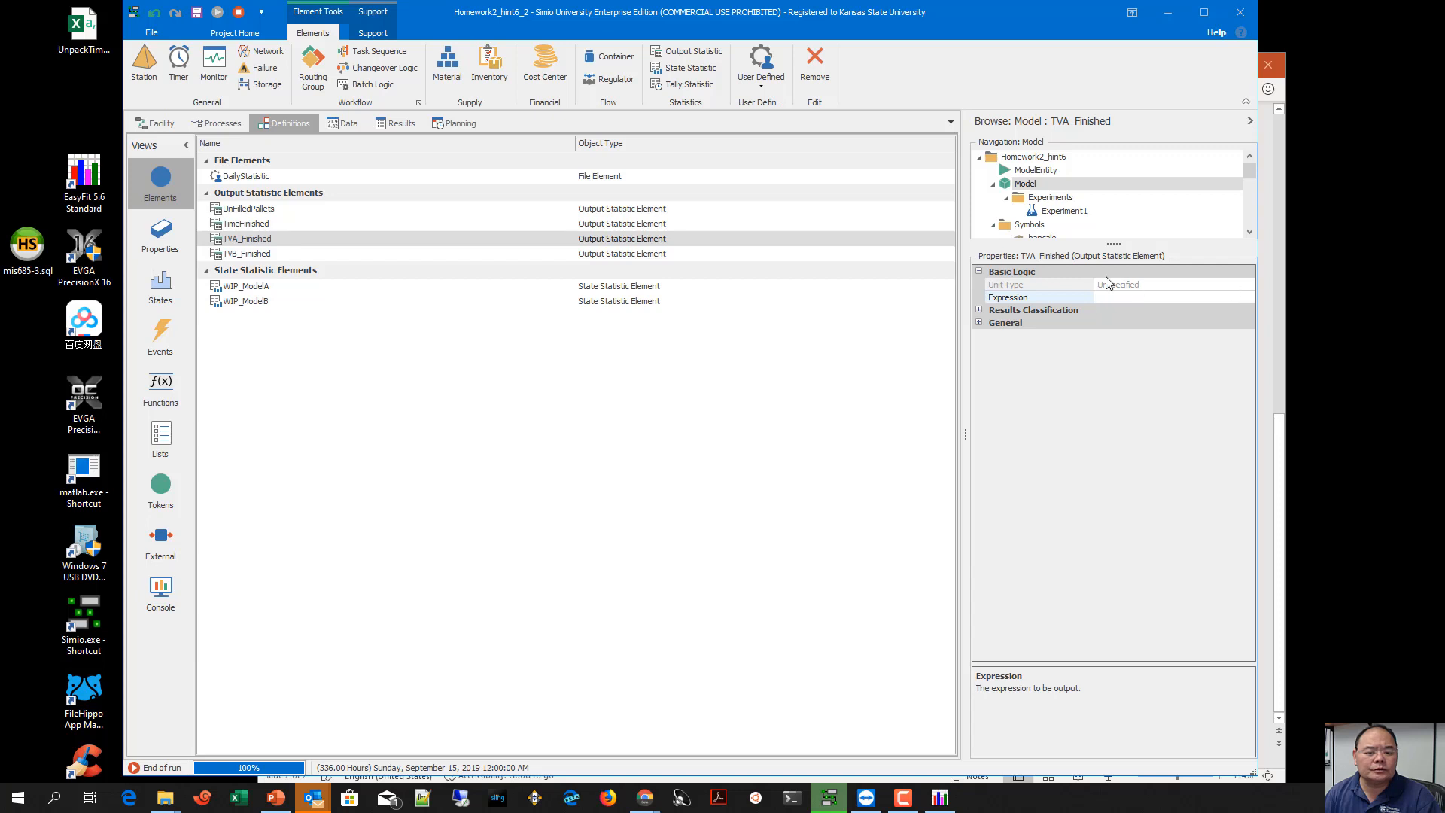
left_click(284, 224)
left_click(273, 239)
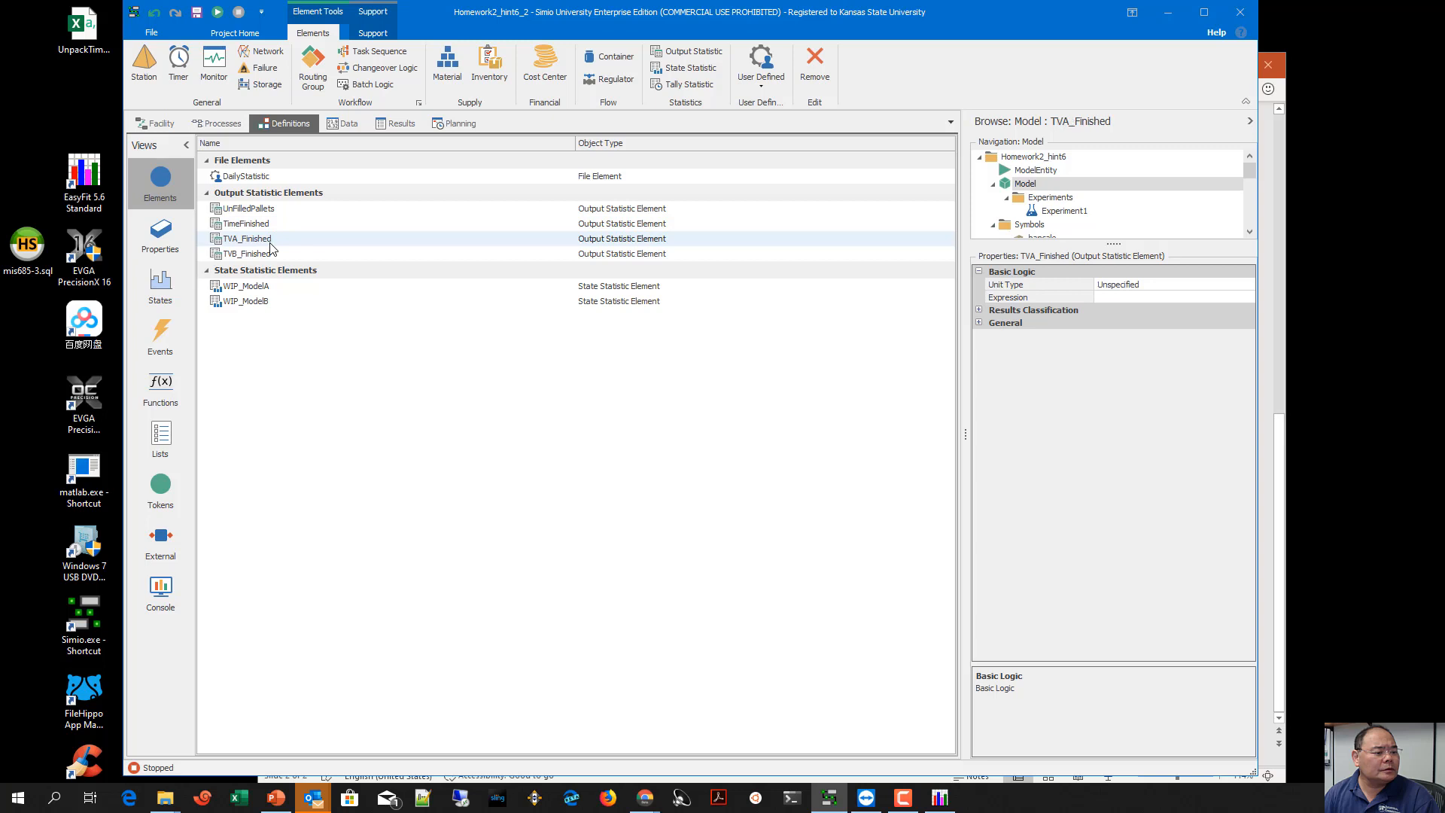
left_click(1141, 298)
left_click(1245, 296)
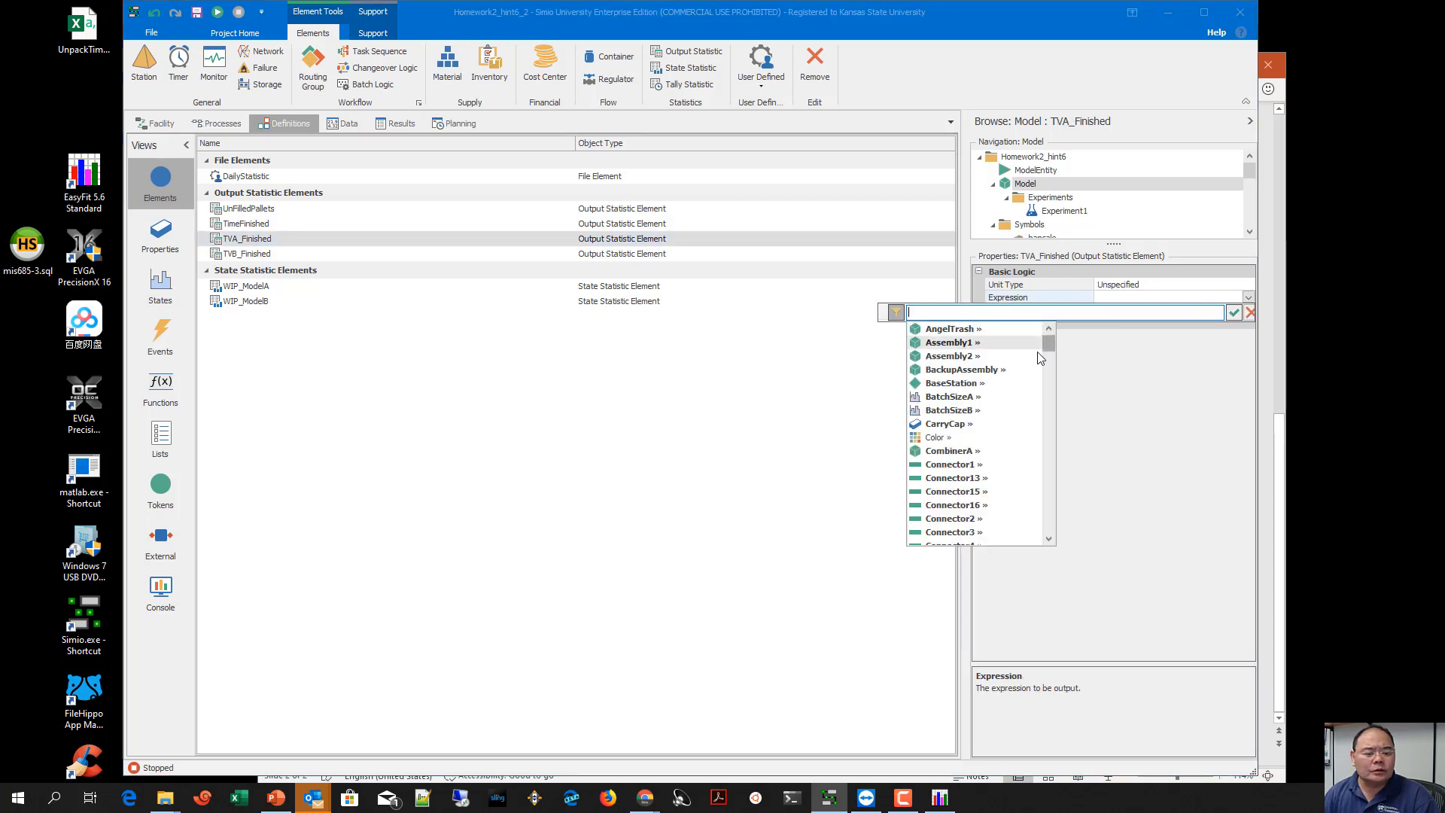
type("TV")
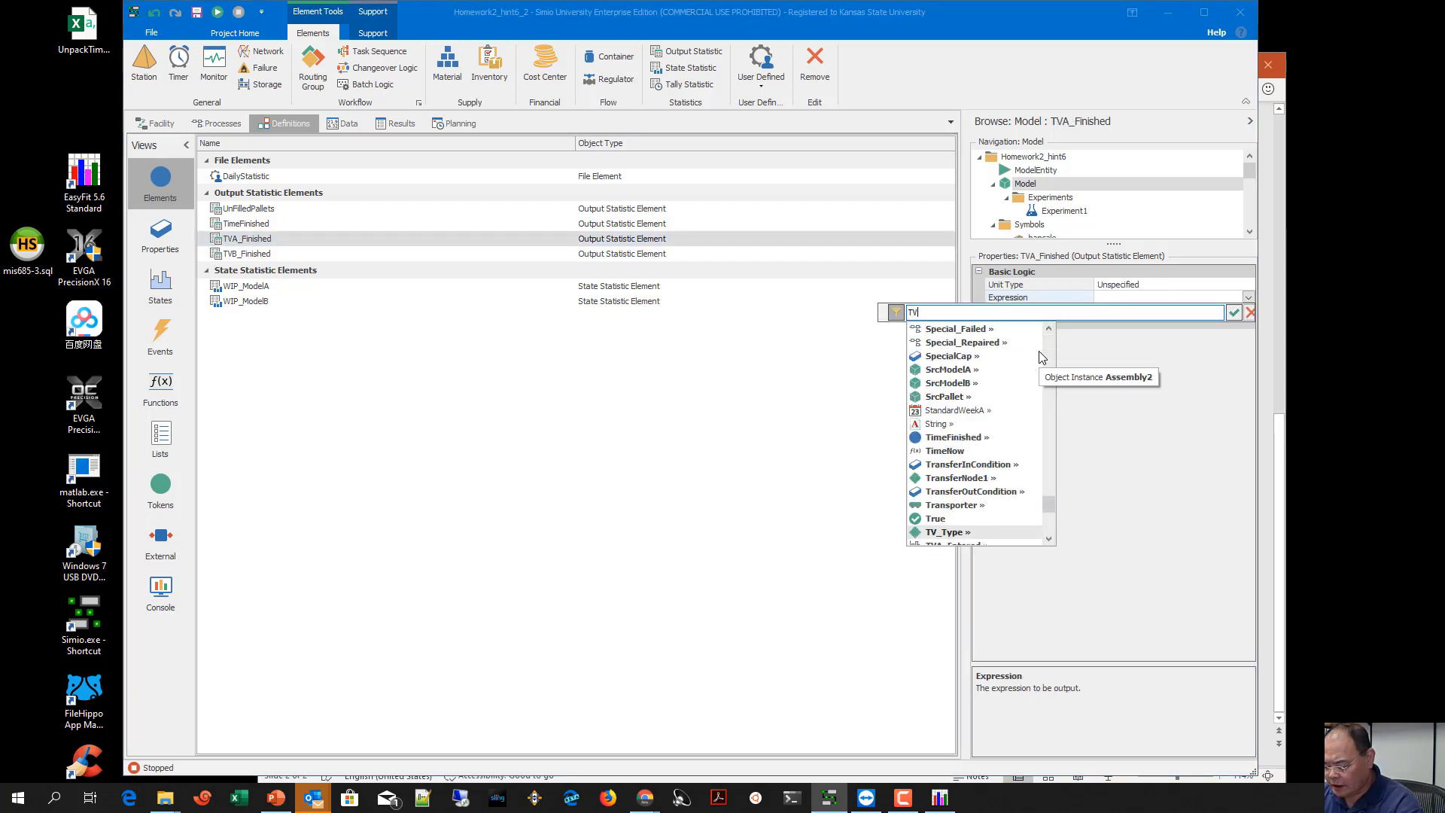
type("A_Pr")
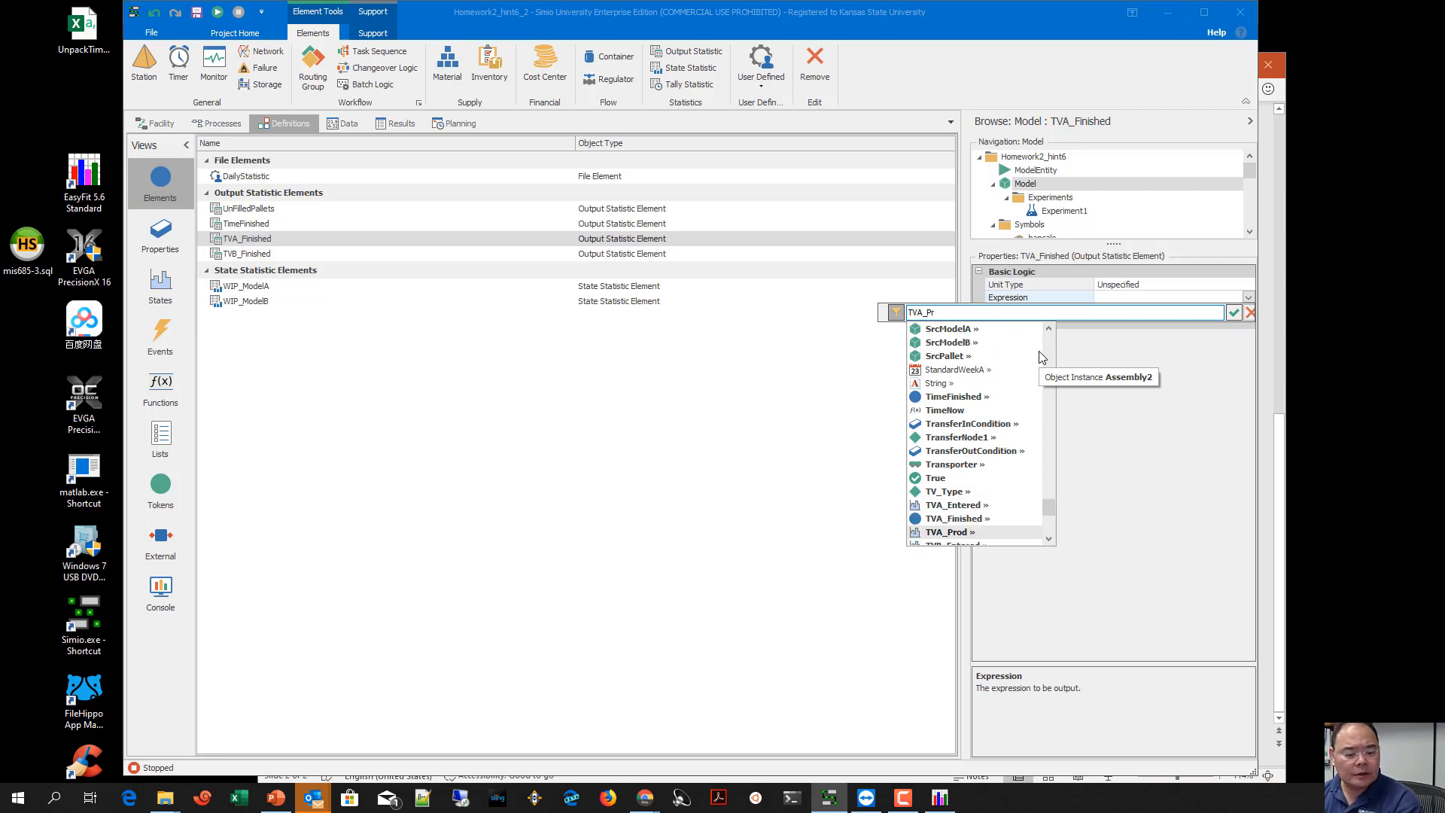
key("Tab")
key("Return")
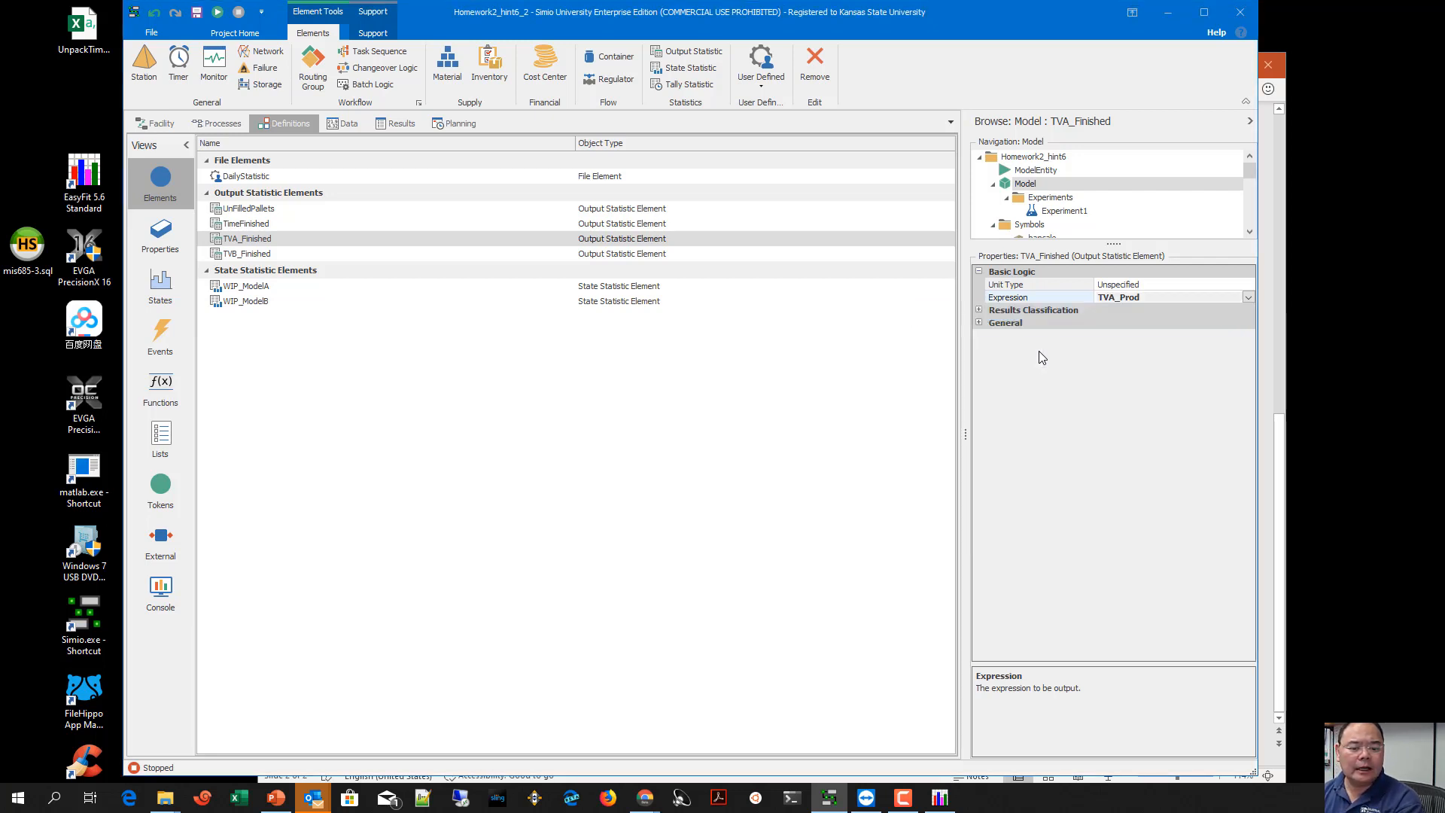
Set the TVB_Finished output statistic's expression to TVB_Prod
left_click(636, 256)
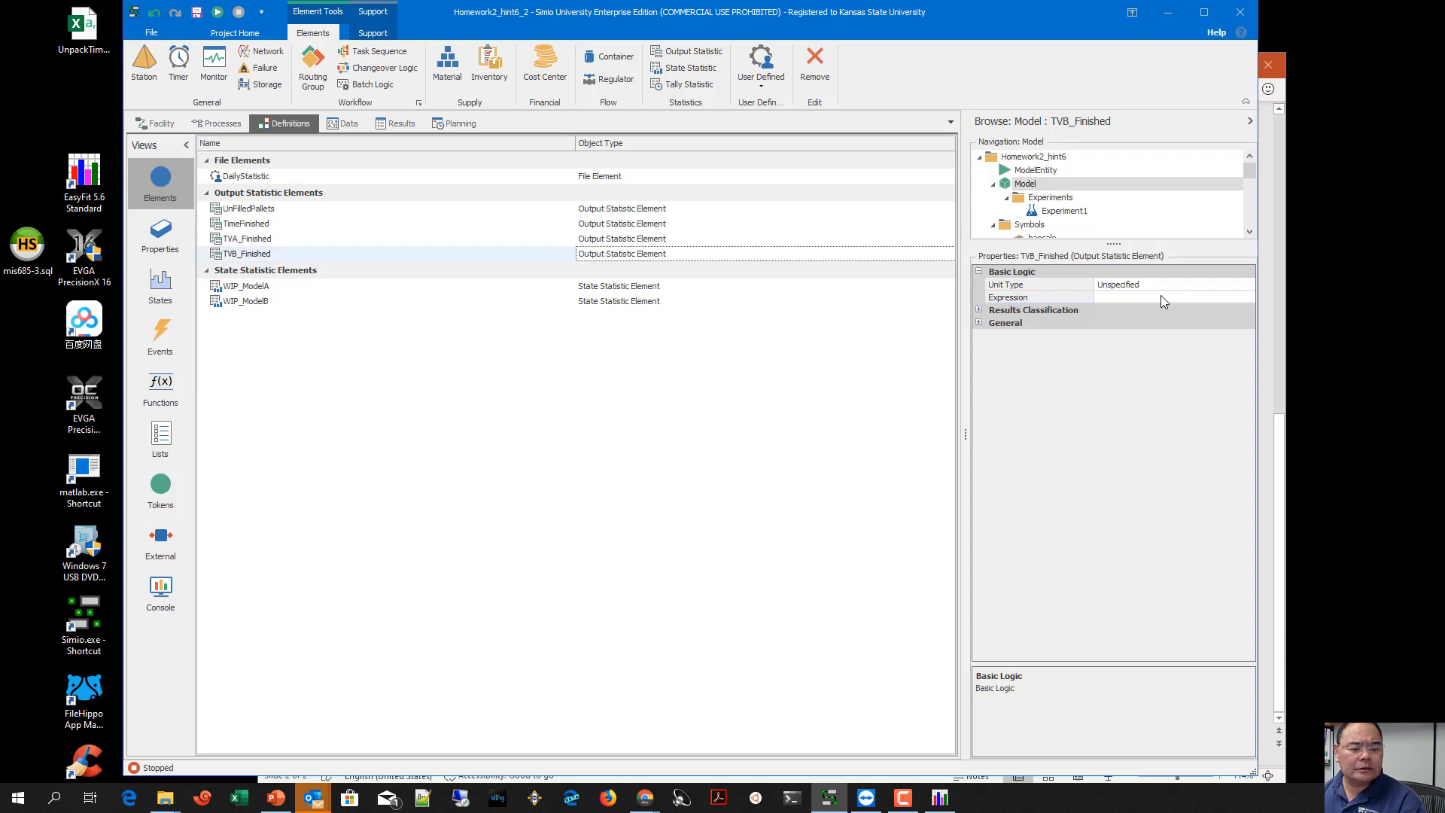
left_click(1213, 297)
type("TVB_")
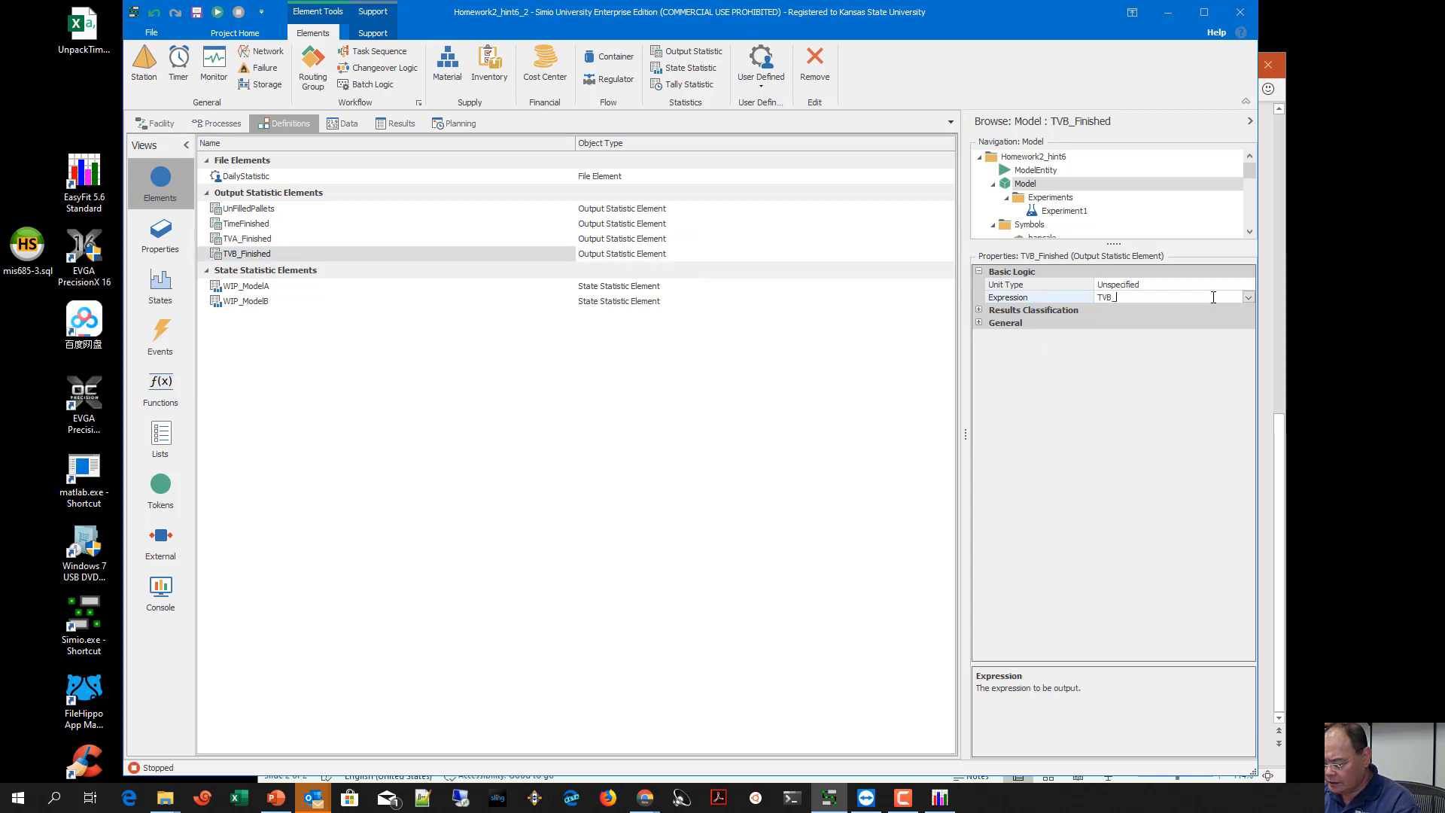
type("Prod")
key("Return")
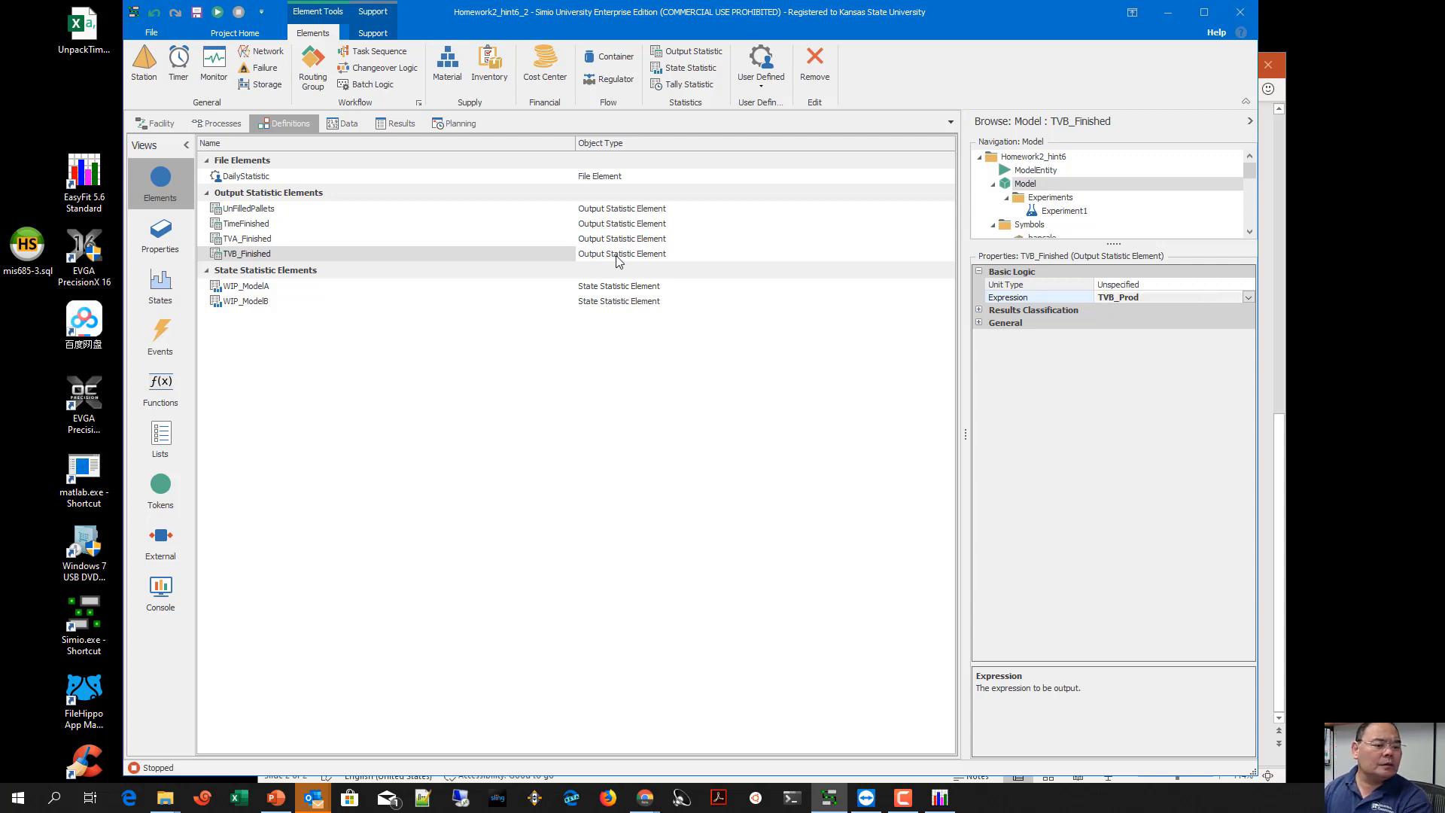
Run the model to its end and examine the pivot grid results for TVA_Finished and TVB_Finished
left_click(391, 127)
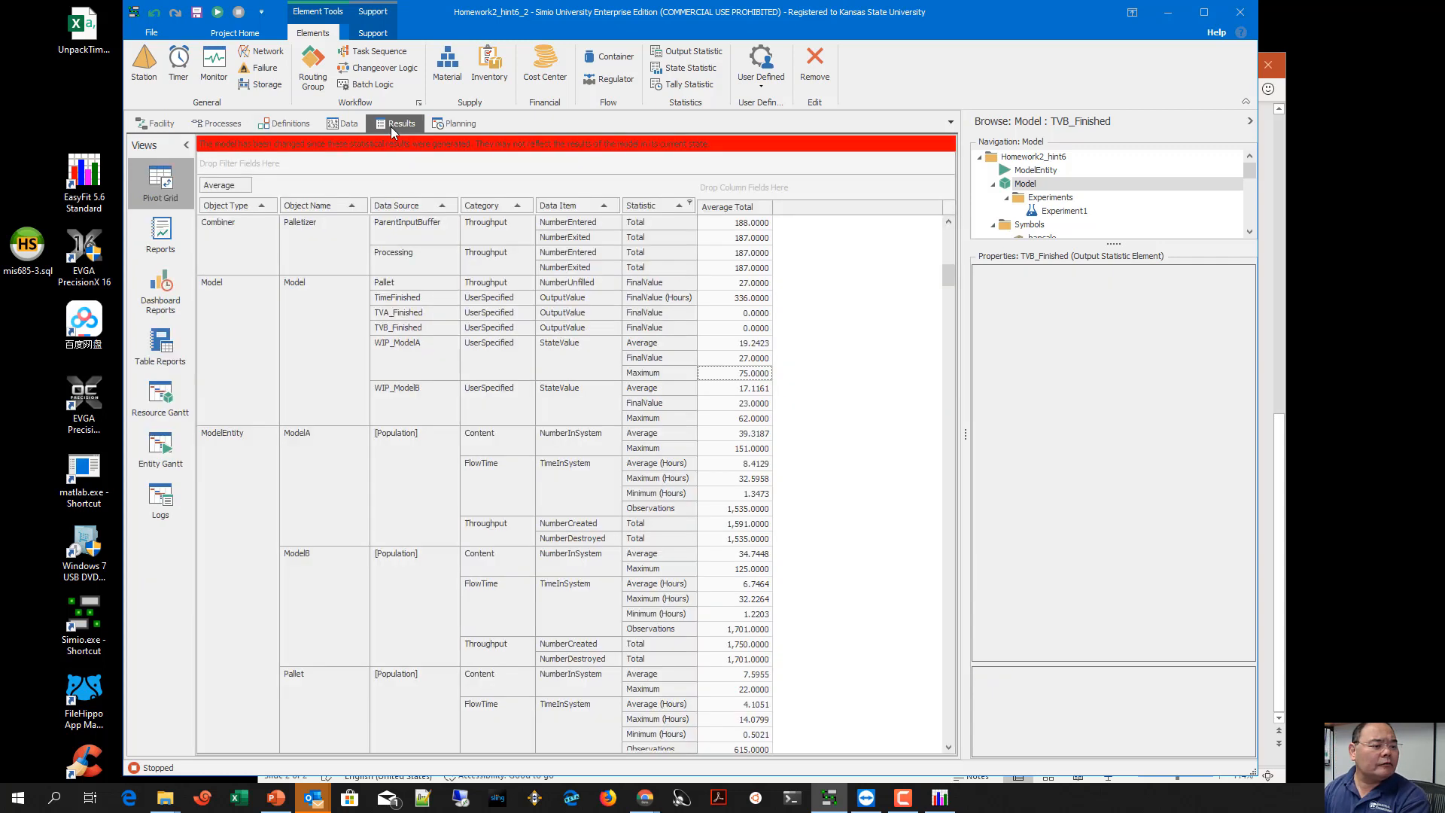
left_click(158, 124)
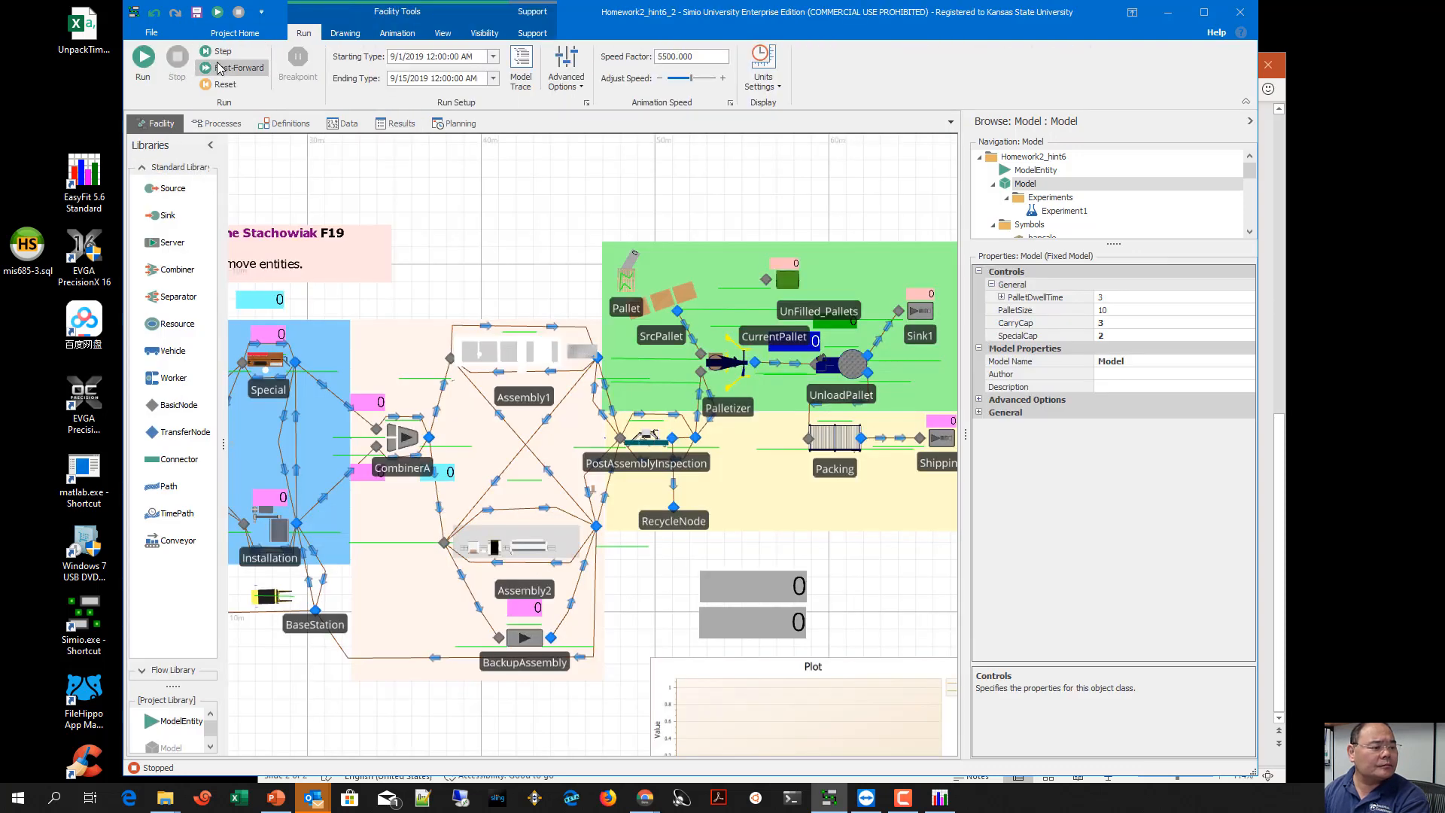
key("F5")
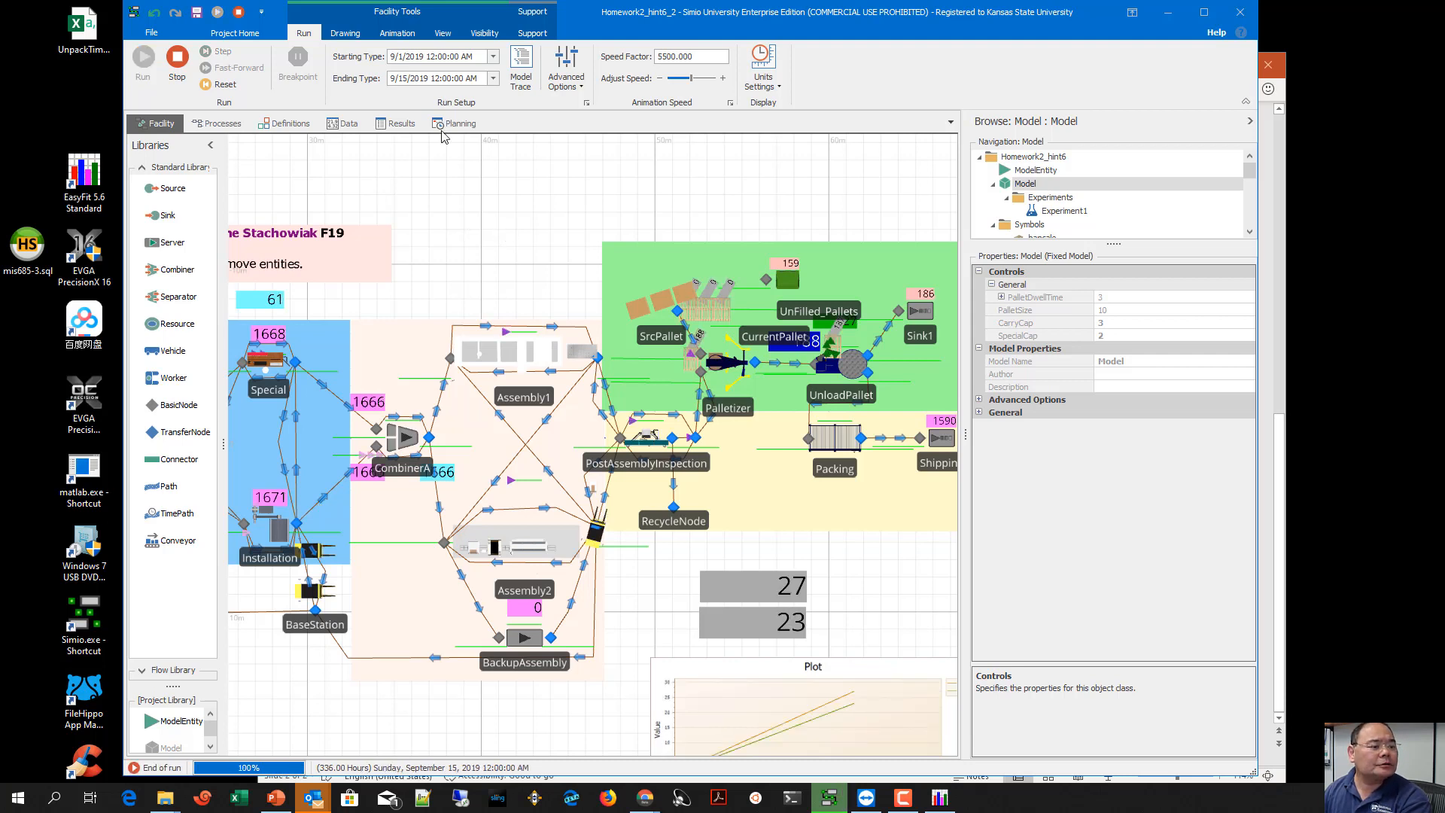
left_click(393, 124)
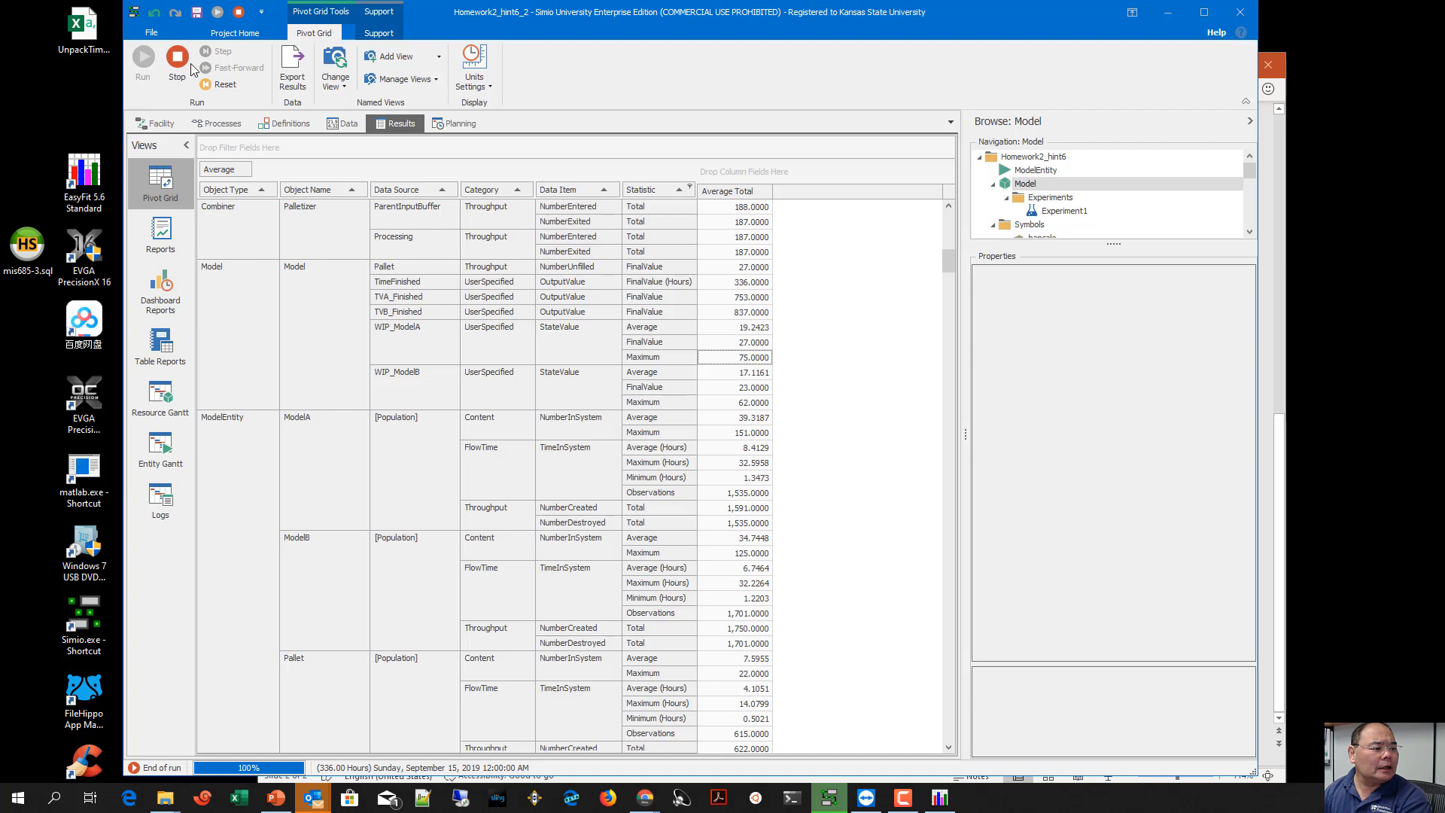
Review the definitions of the model properties PalletDwellTime, PalletSize, CarryCap and SpecialCap
left_click(284, 124)
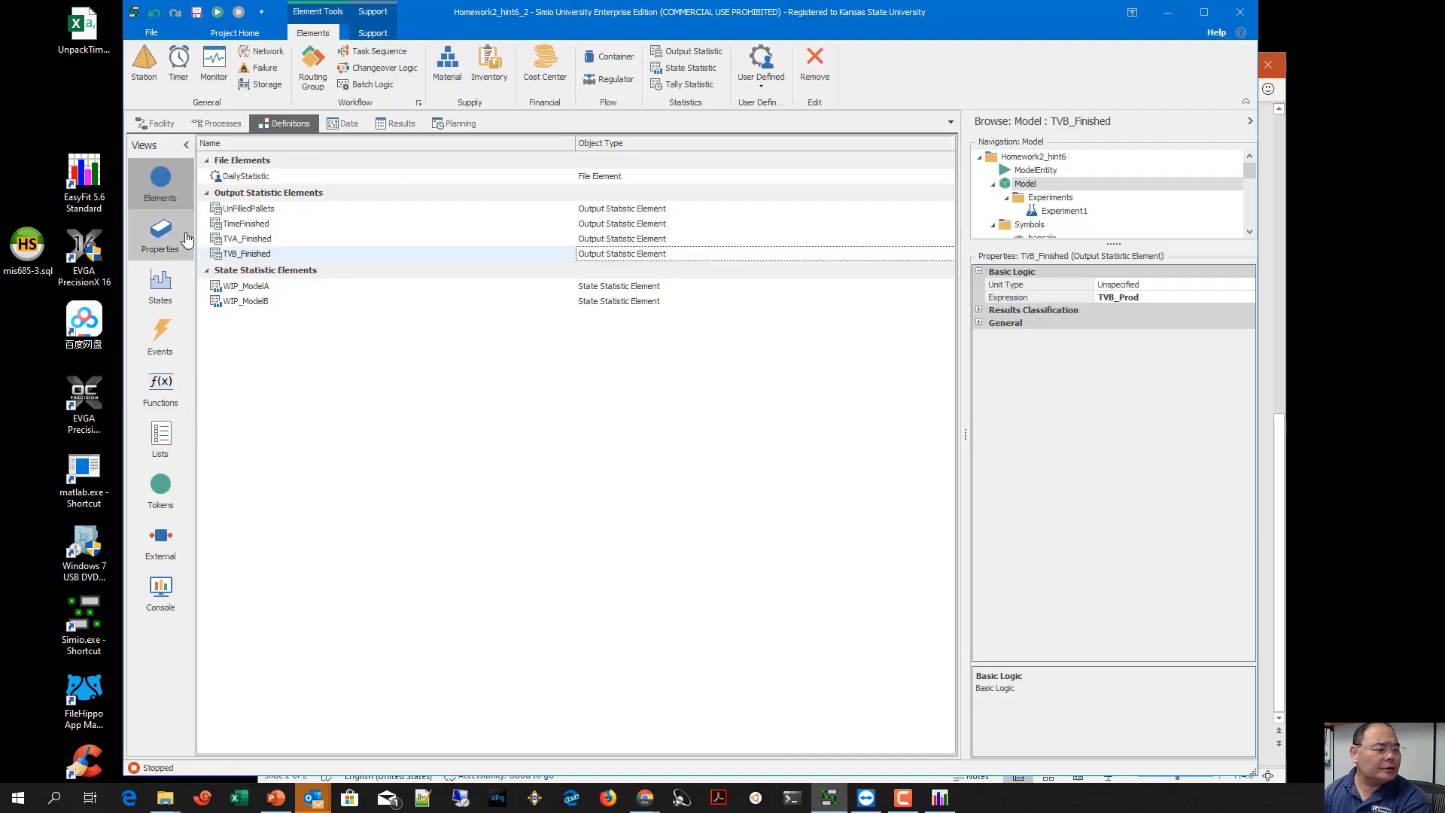
left_click(160, 233)
left_click(270, 230)
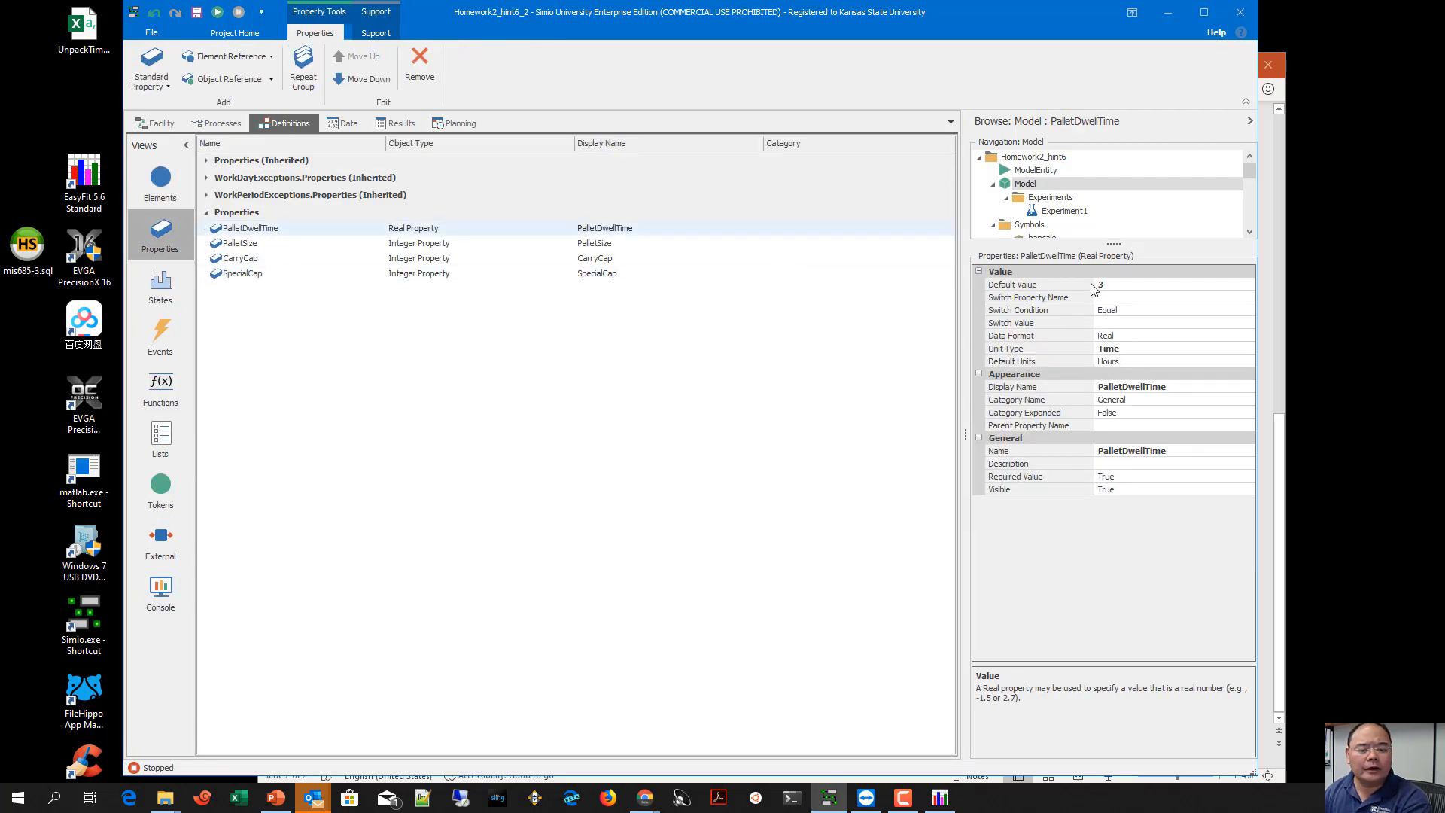
left_click(240, 244)
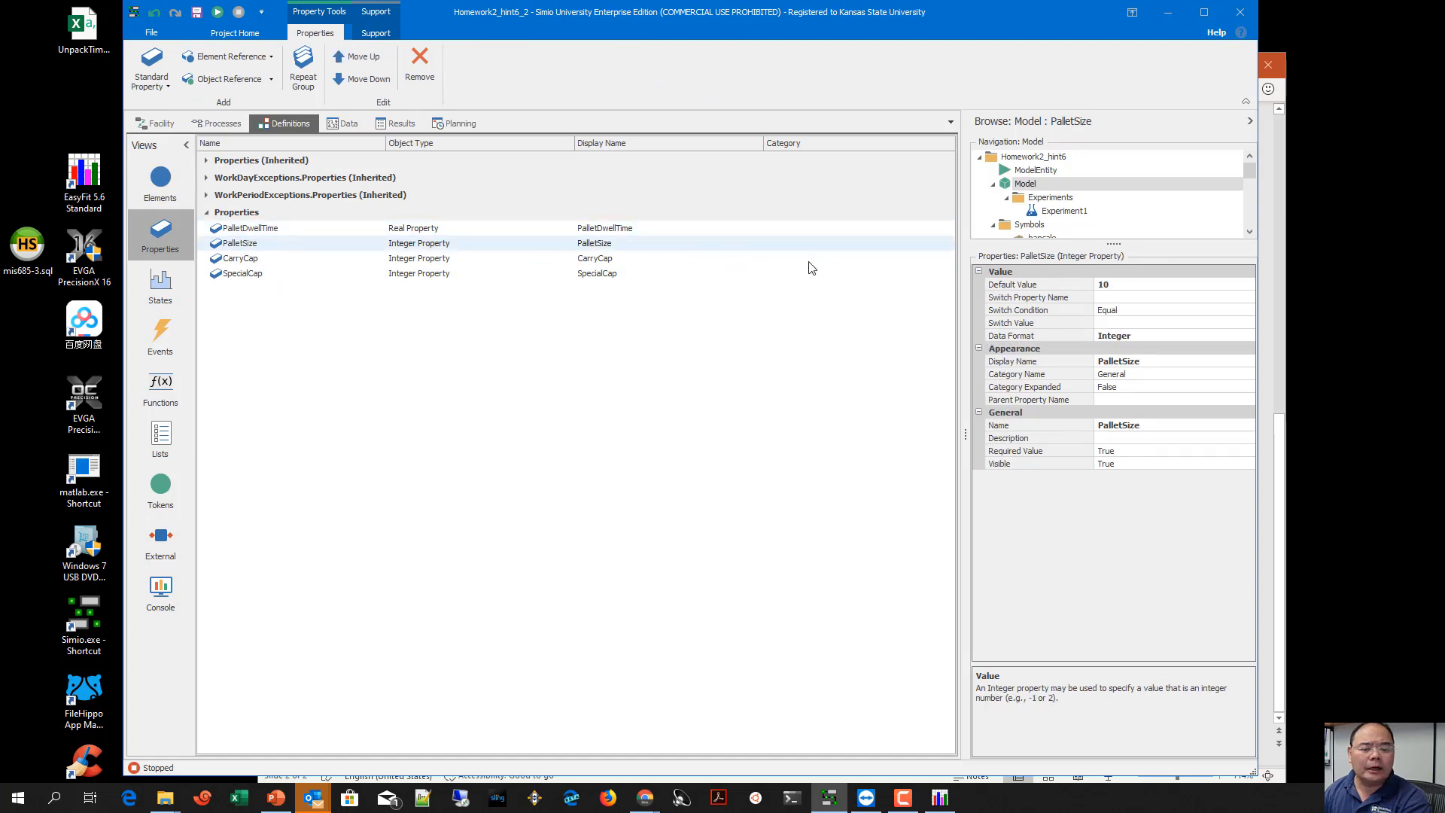
left_click(258, 259)
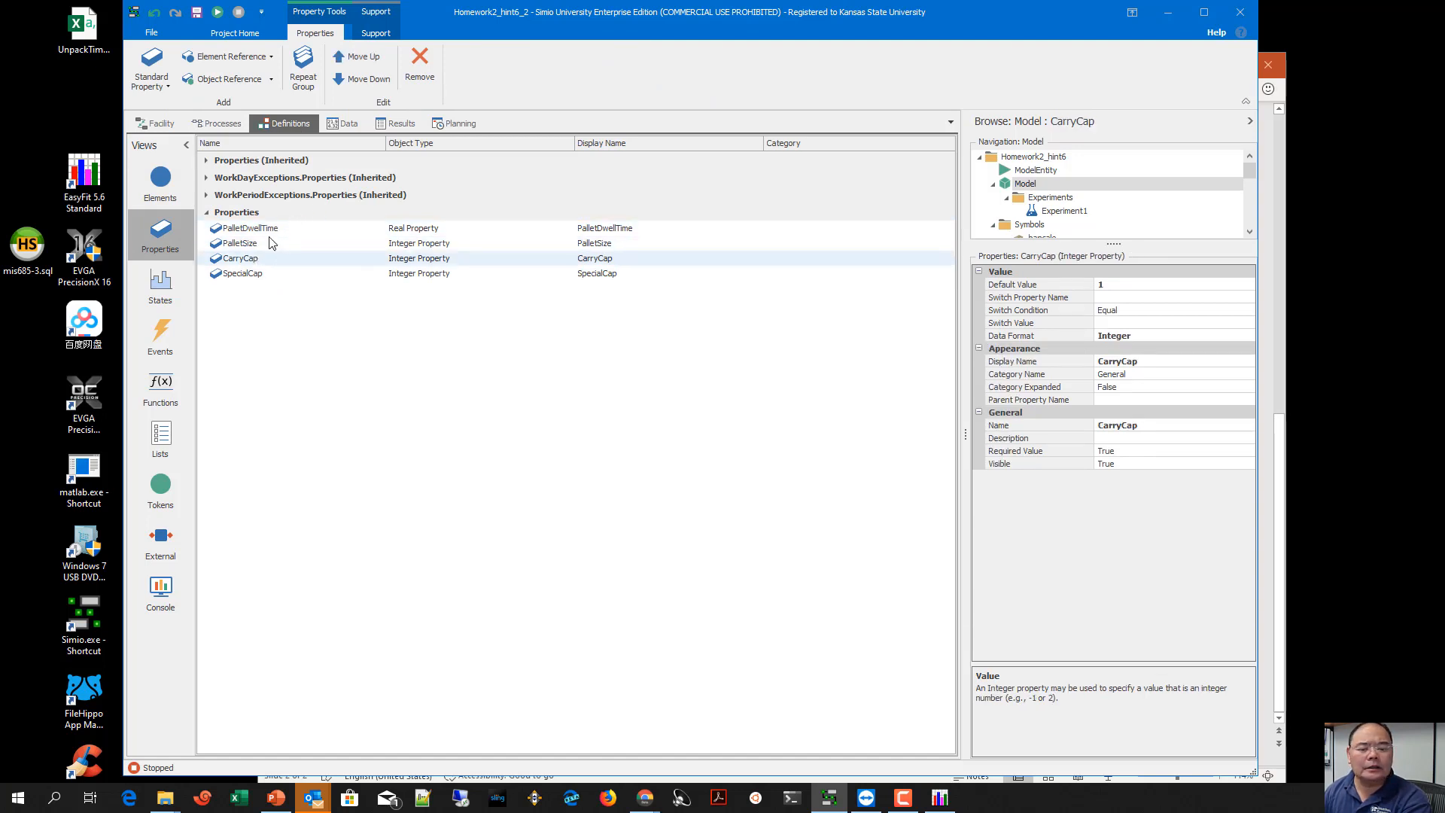
left_click(252, 276)
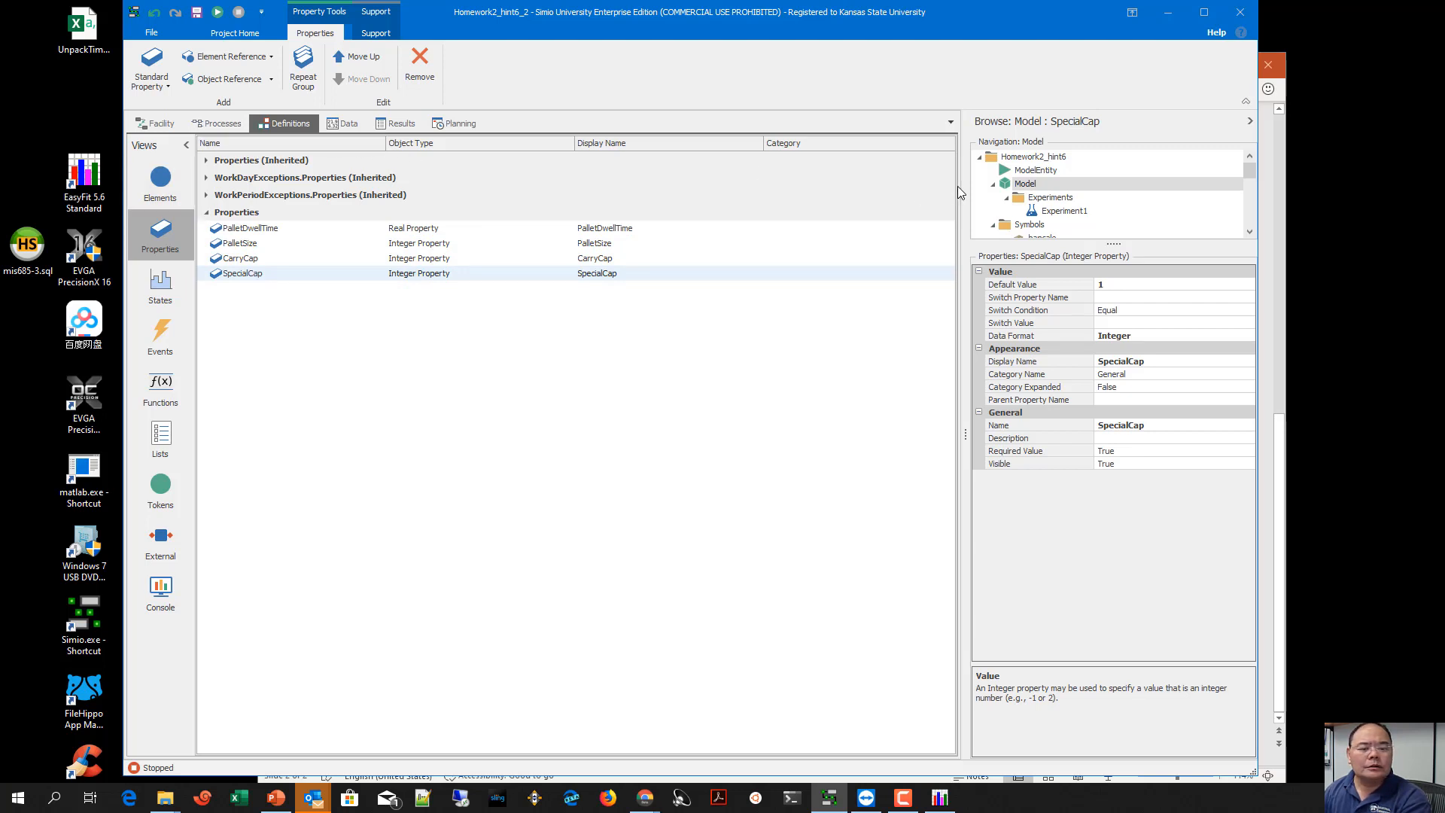
Open Experiment1 and set the Profit response's unit type to Currency
double_click(1063, 211)
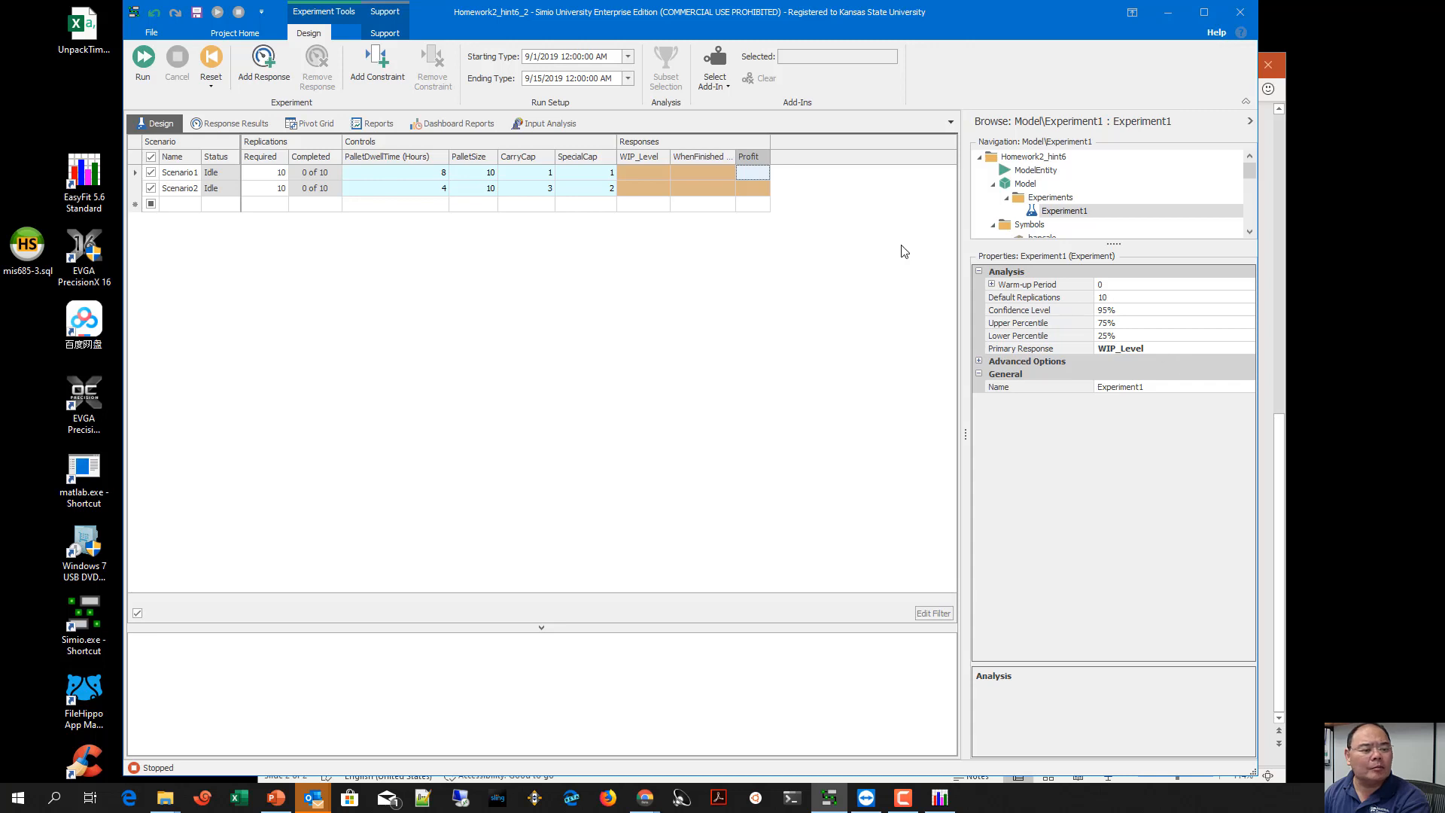
left_click(755, 161)
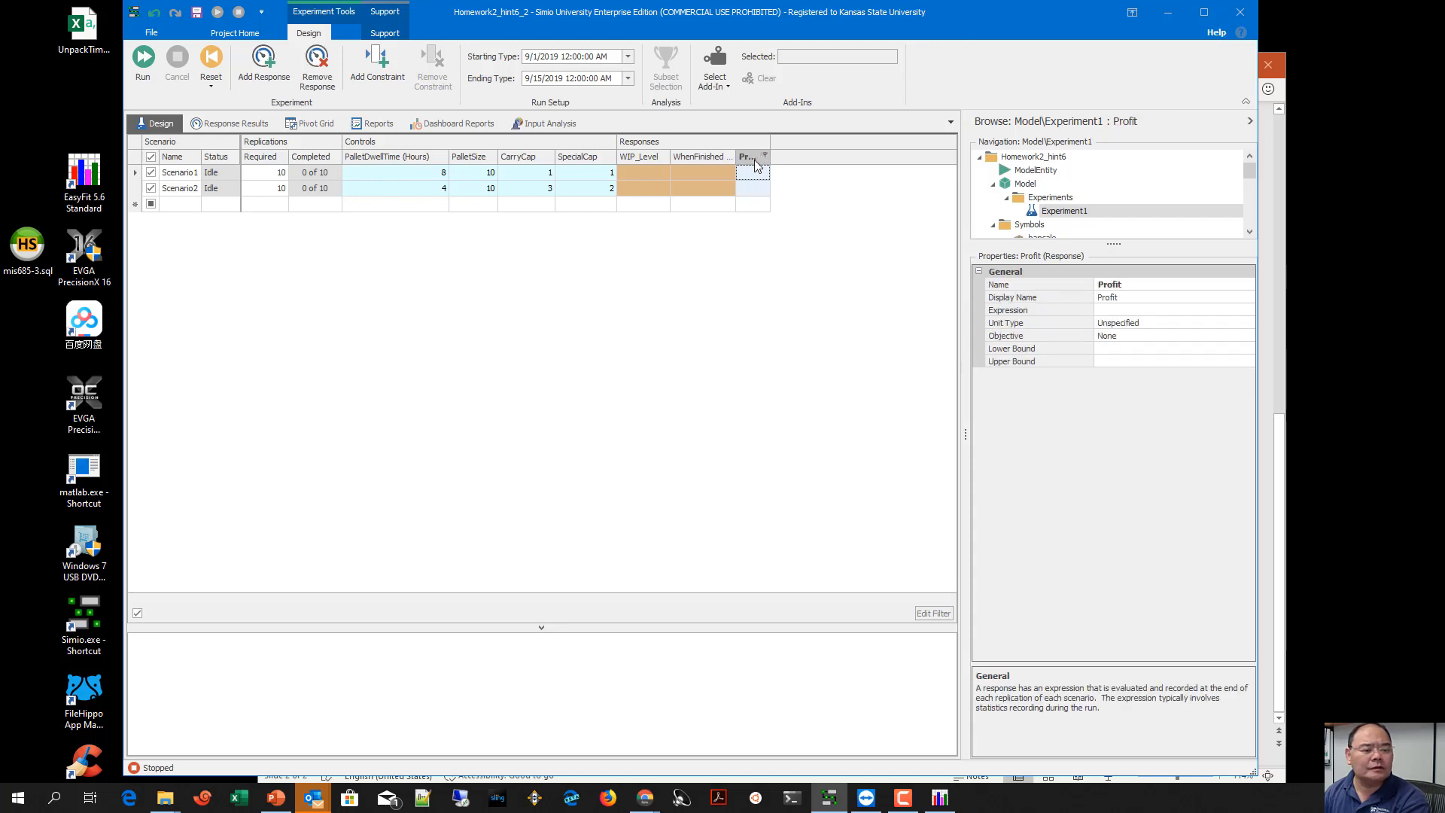
left_click(1129, 310)
left_click(1165, 326)
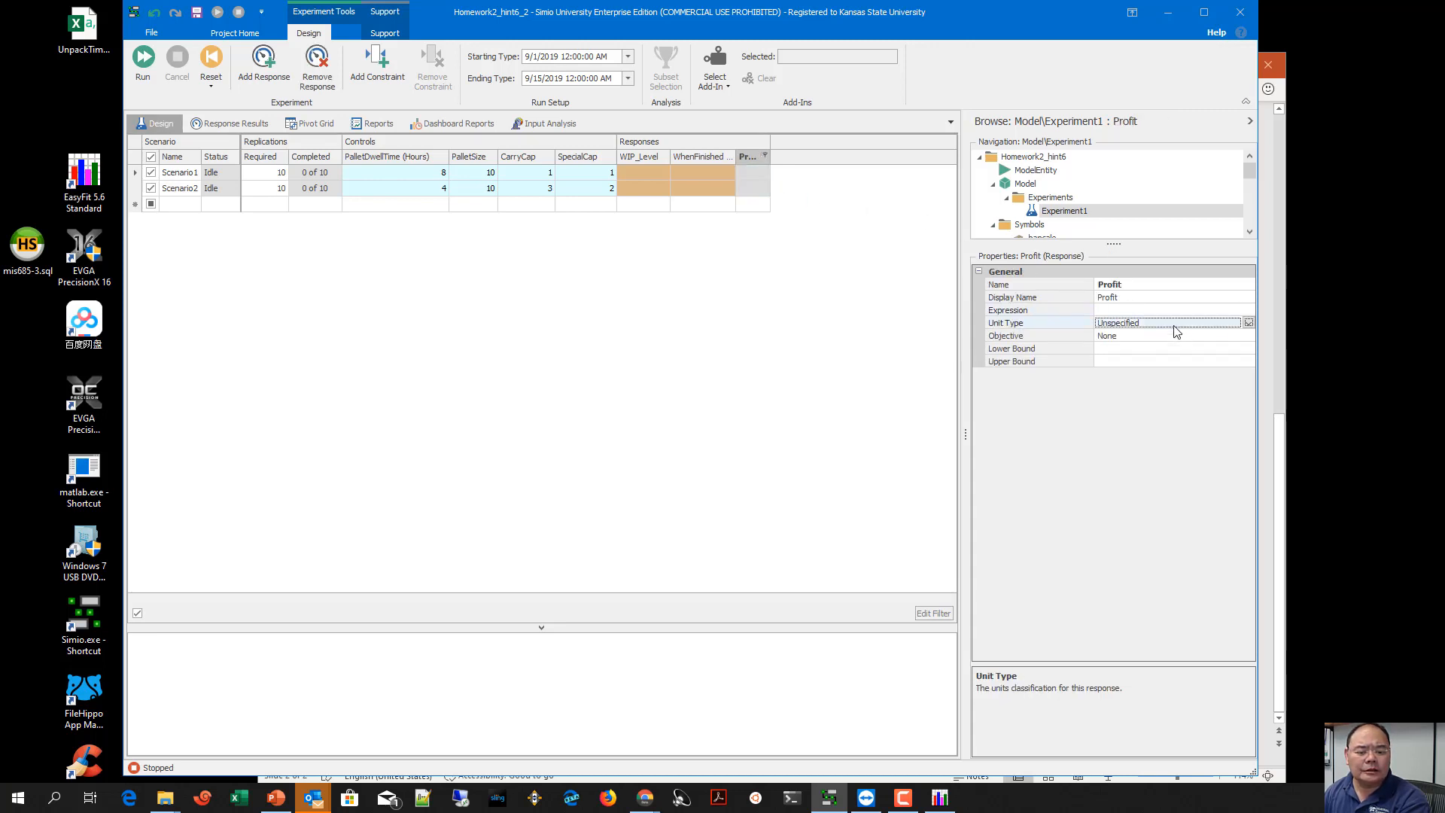
left_click(1248, 323)
left_click(1117, 387)
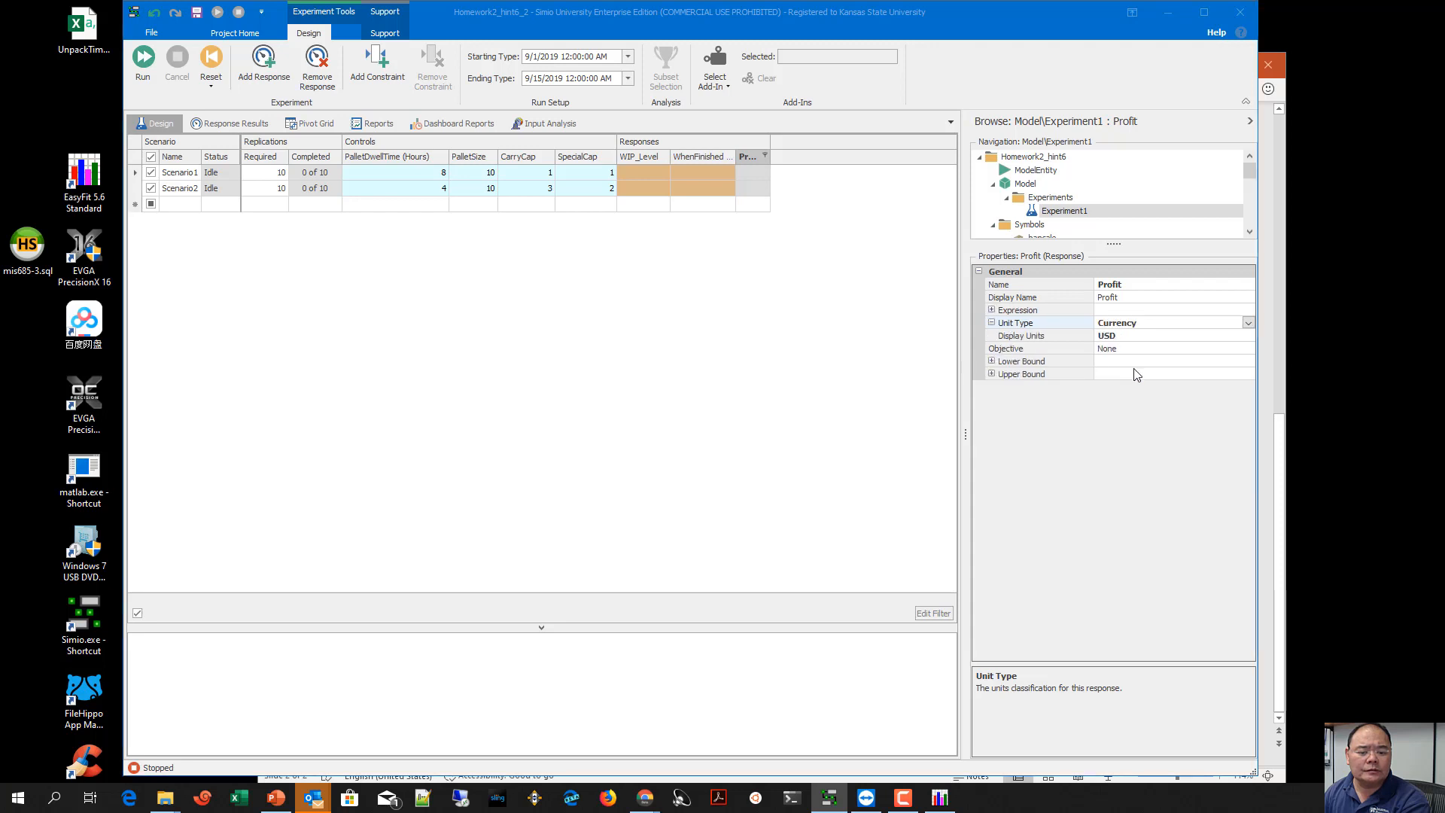
Begin the Profit response's expression with 250*TVA_Finished.Value
left_click(1121, 310)
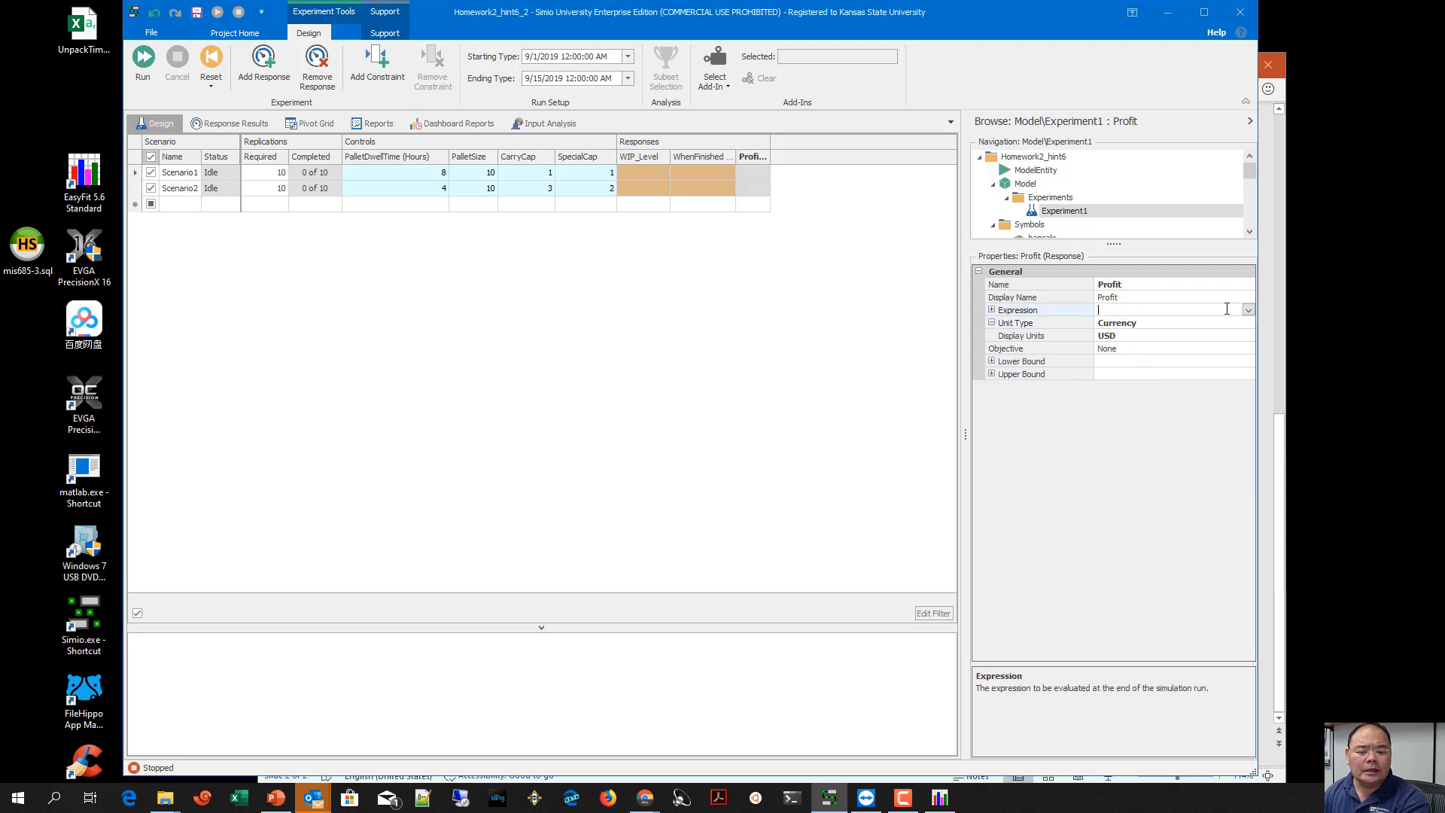
left_click(1246, 310)
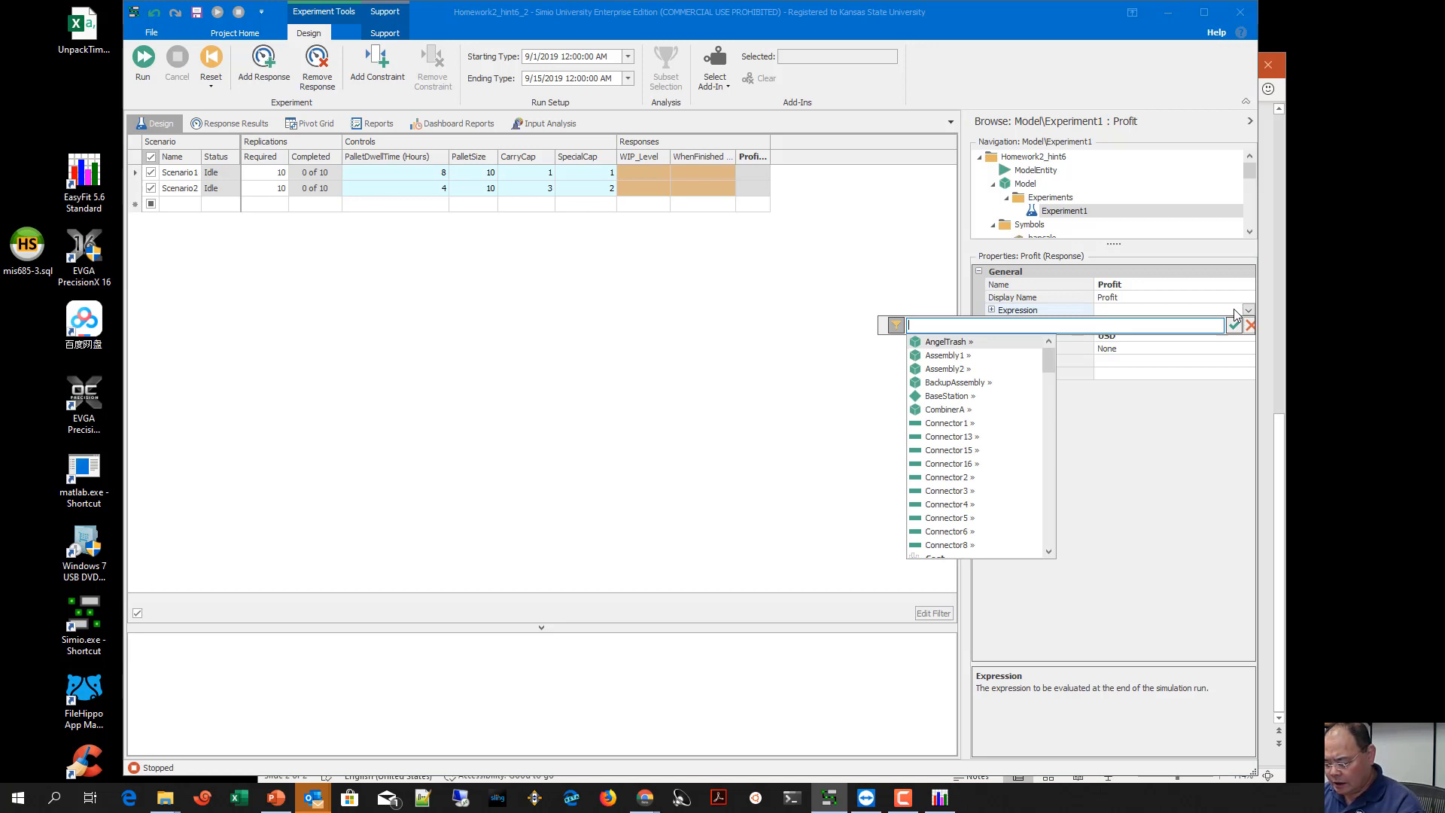
type("250*")
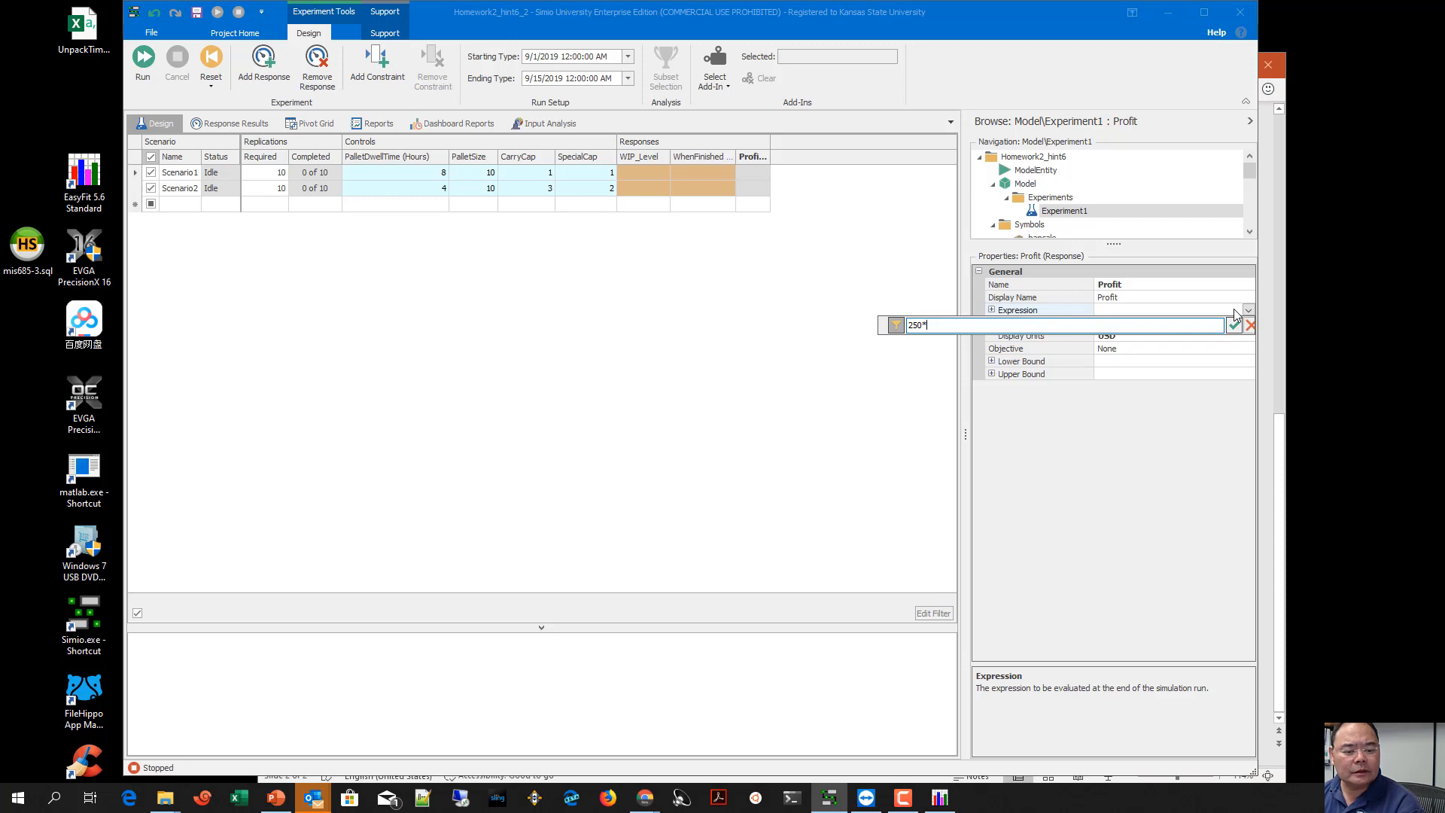
type("TV")
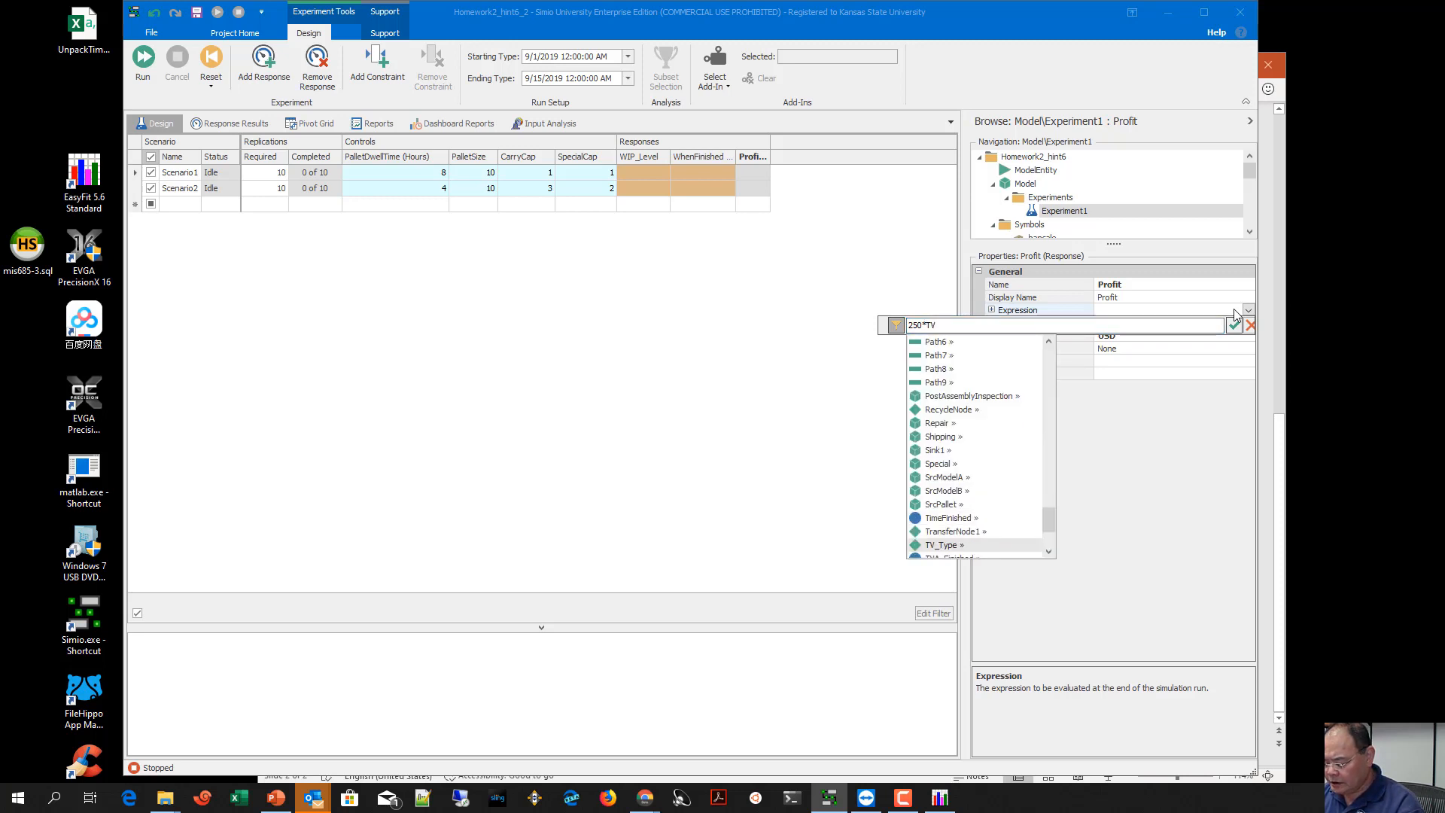
type("A")
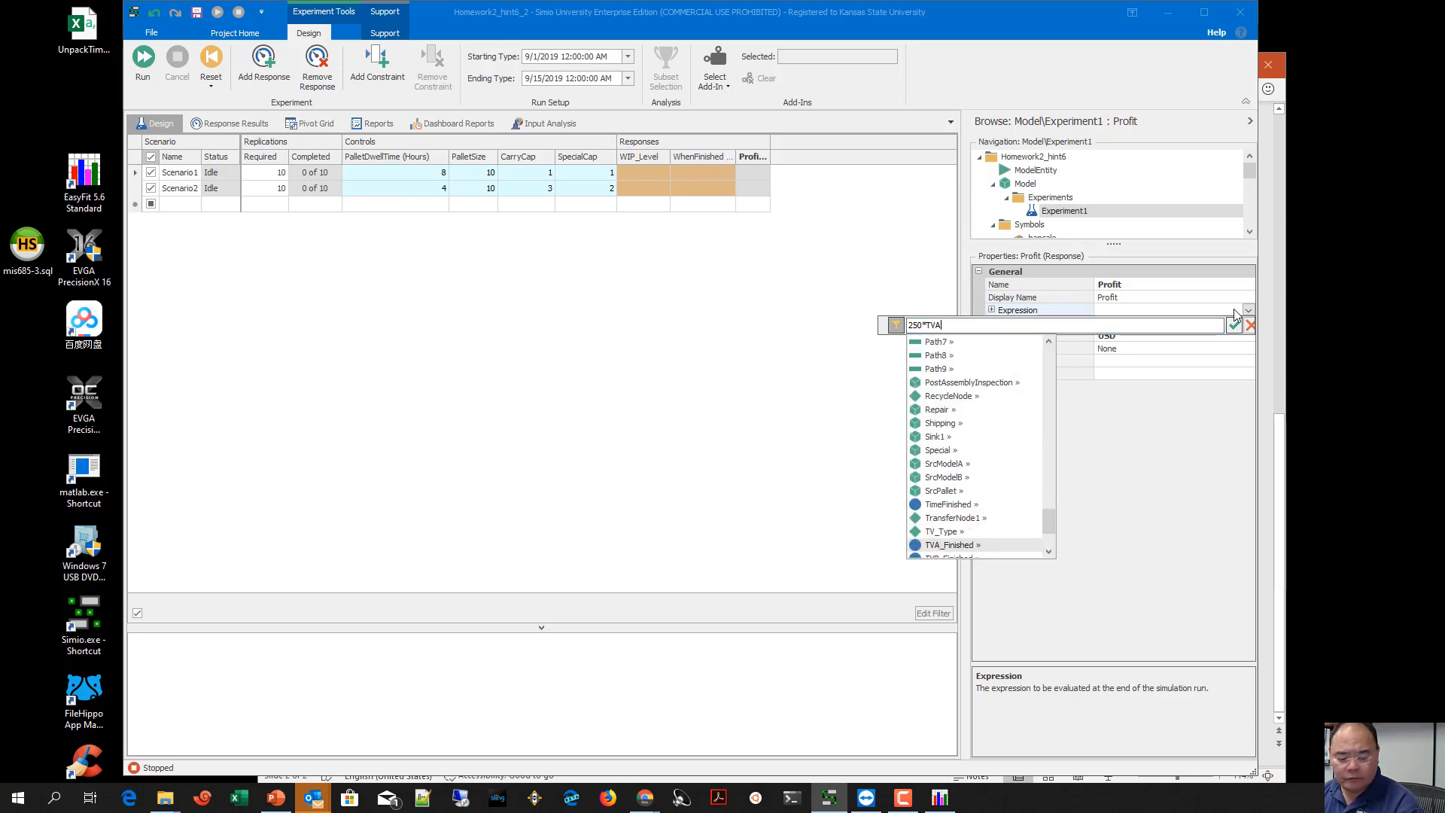
key("Return")
type(".")
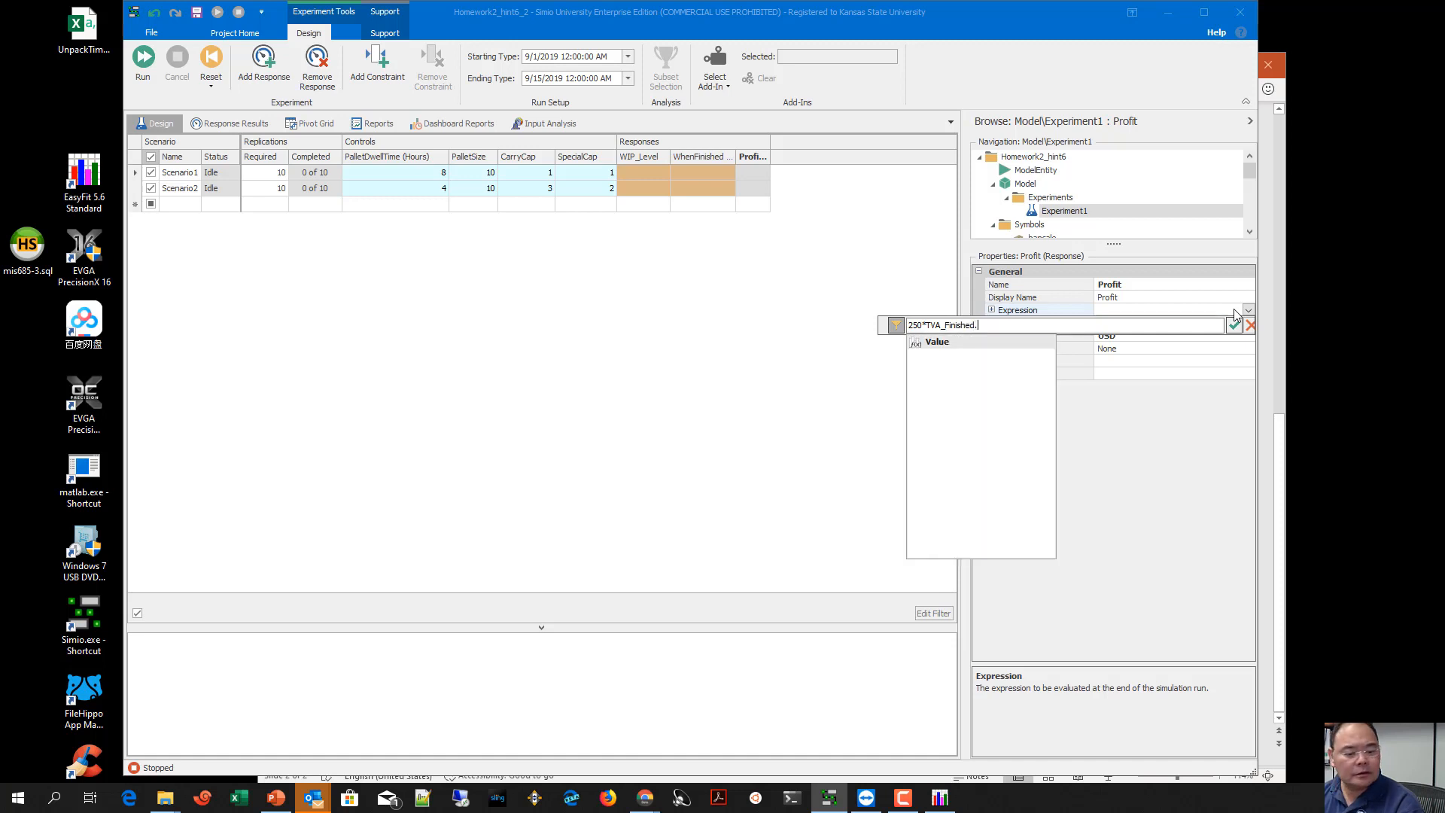
key("Return")
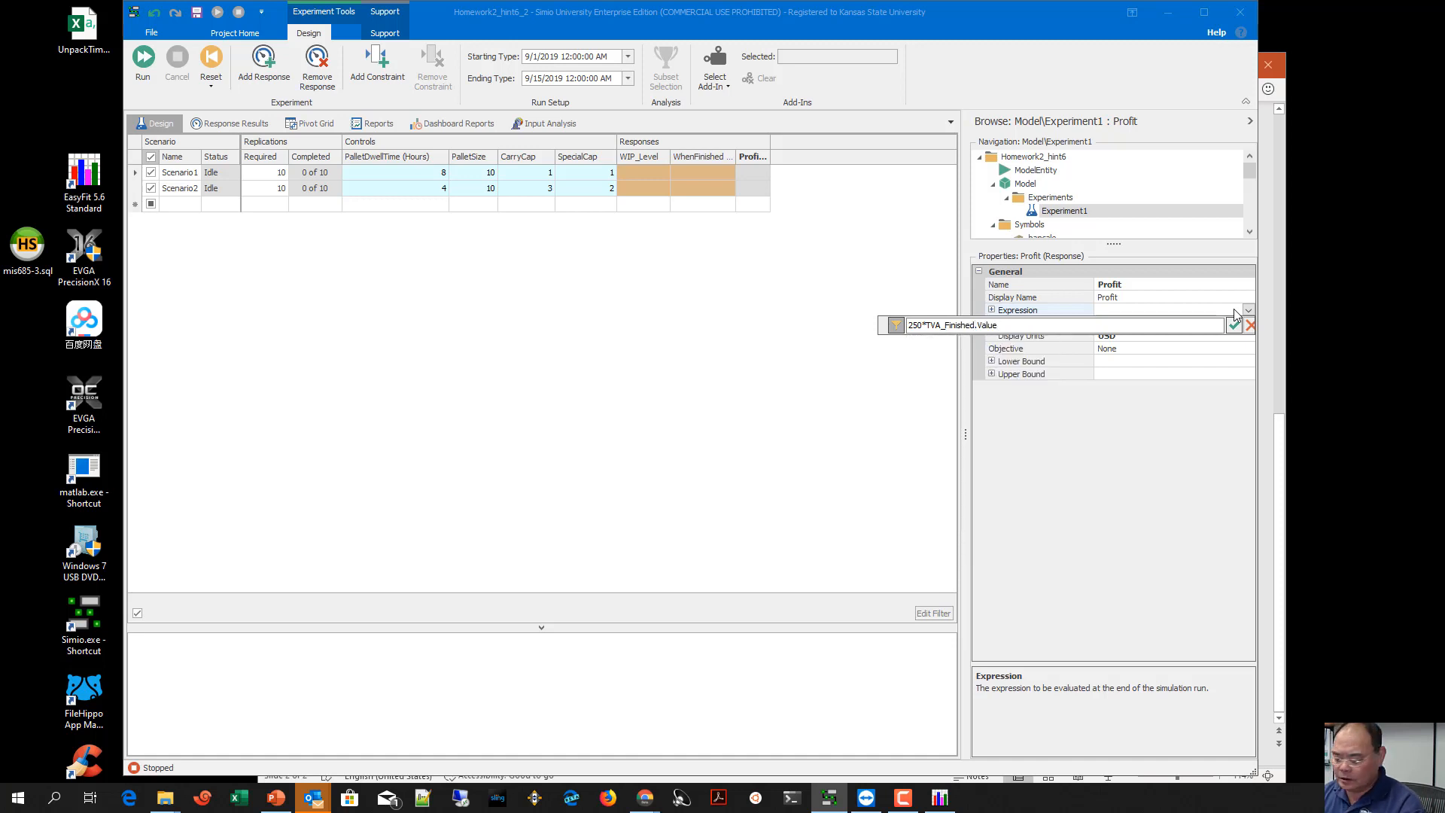
Complete the Profit response's expression by adding + 150*TVB_Finished.Value and accept it
type("+")
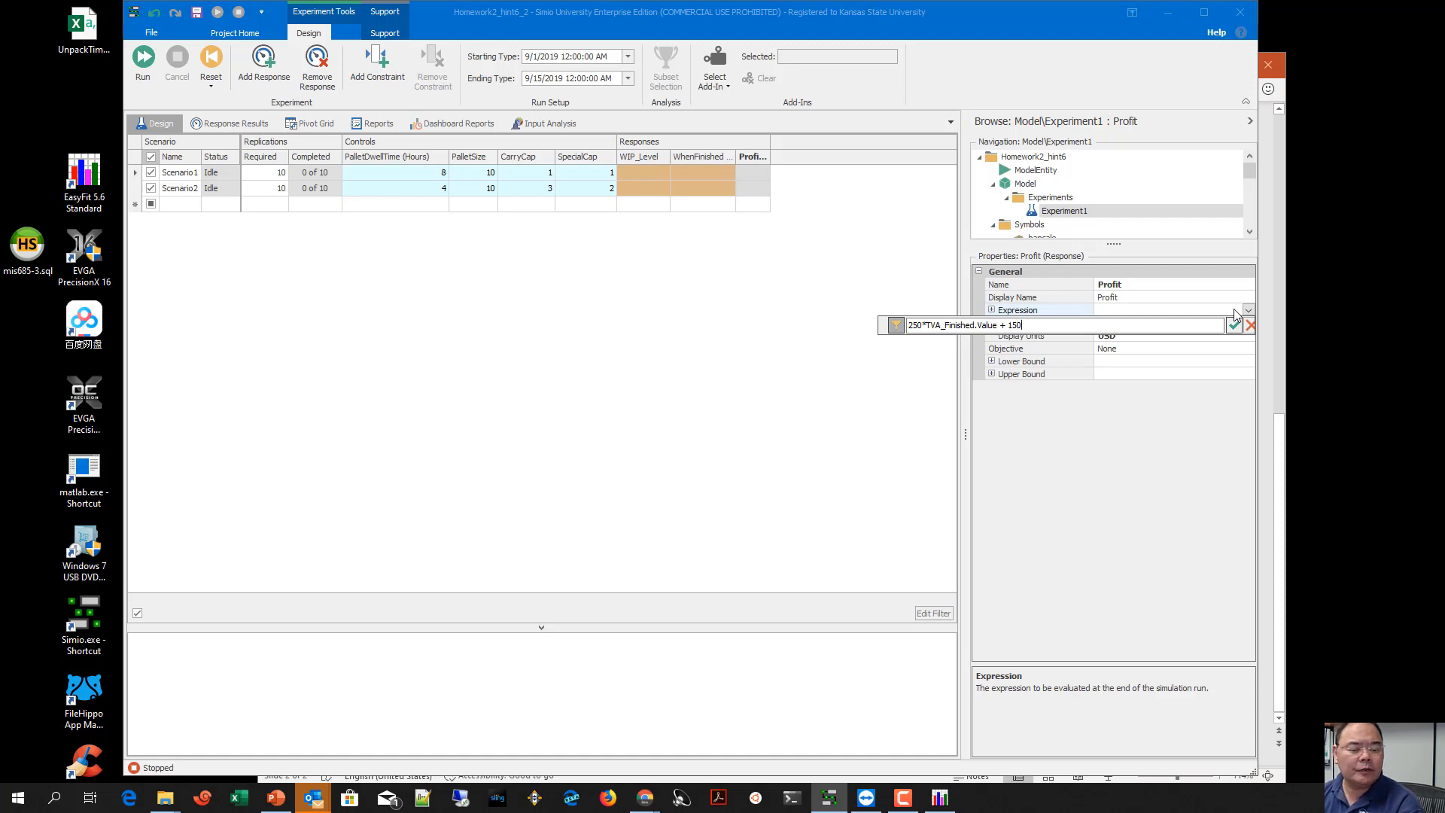
type(" 150*")
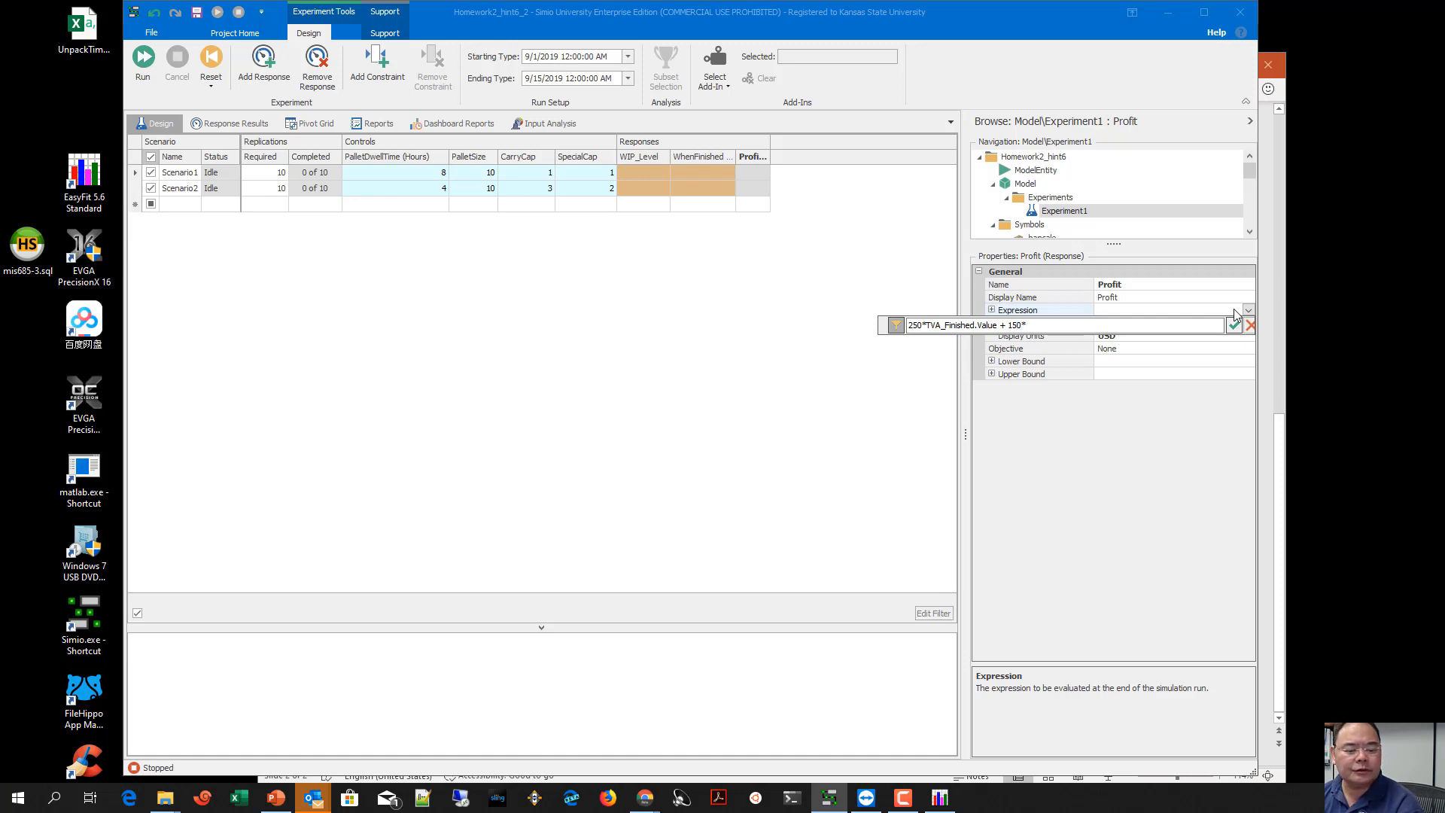
type("TVB")
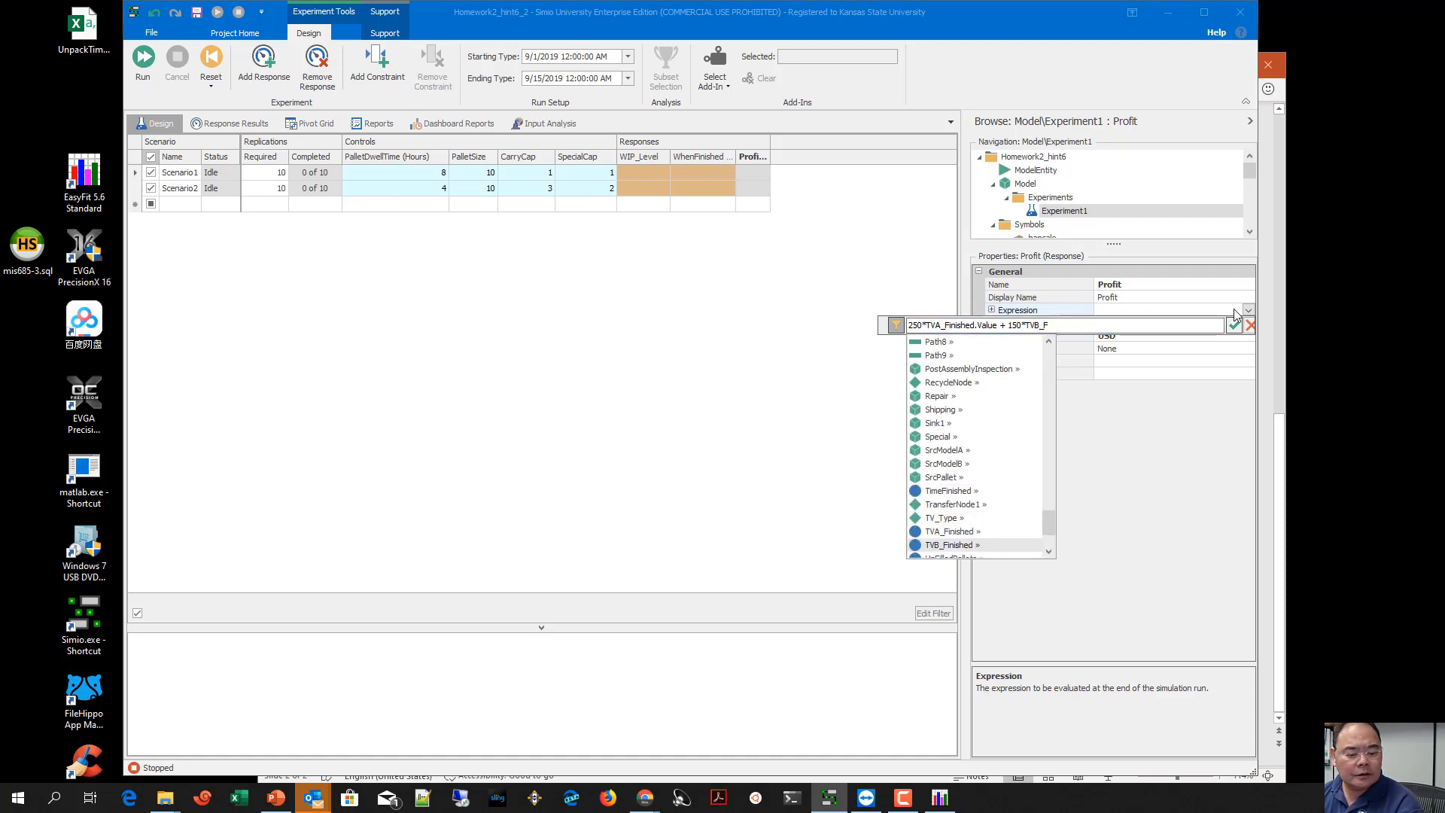
type("_F")
key("Return")
type(".Value")
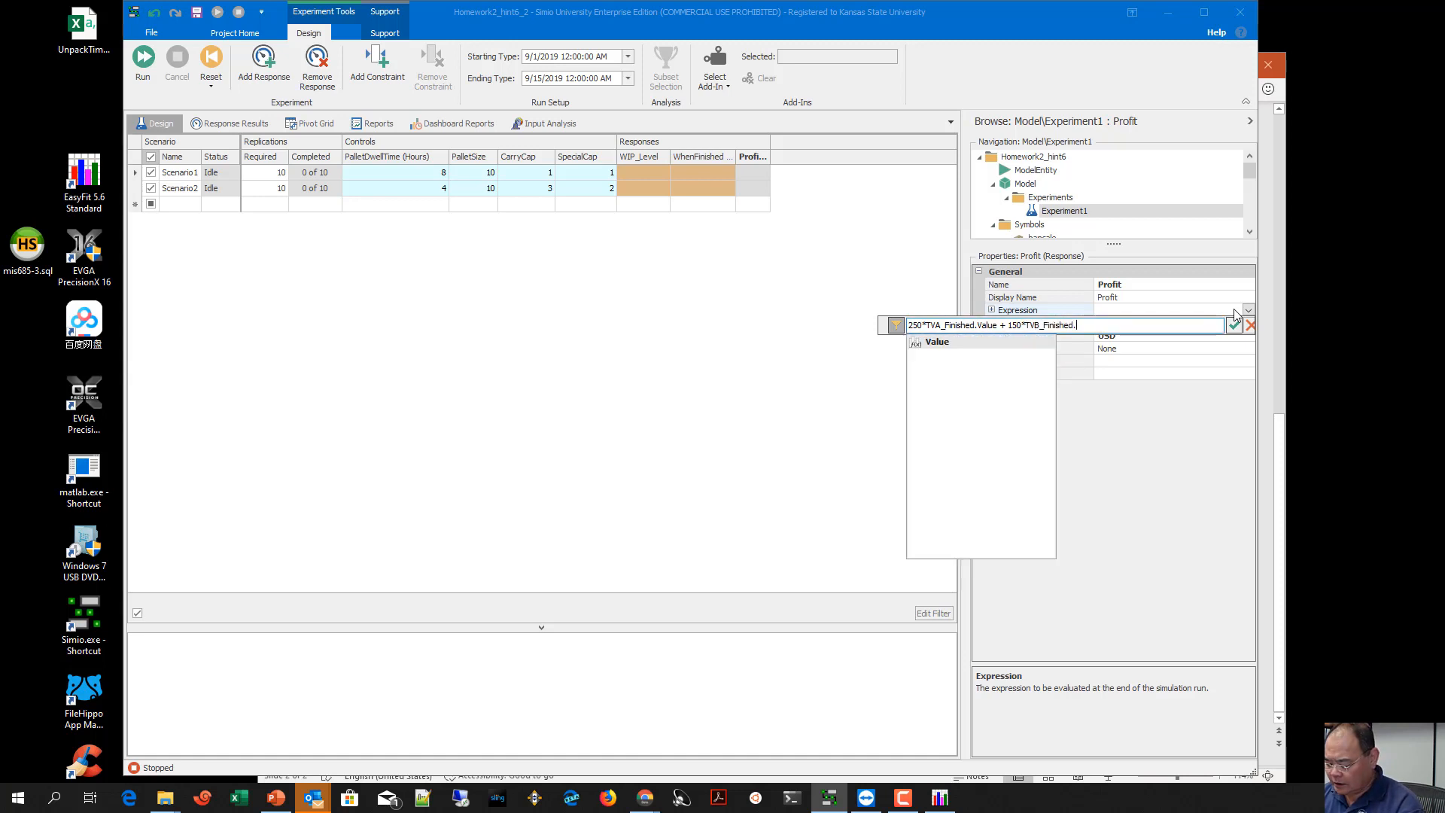
key("Return")
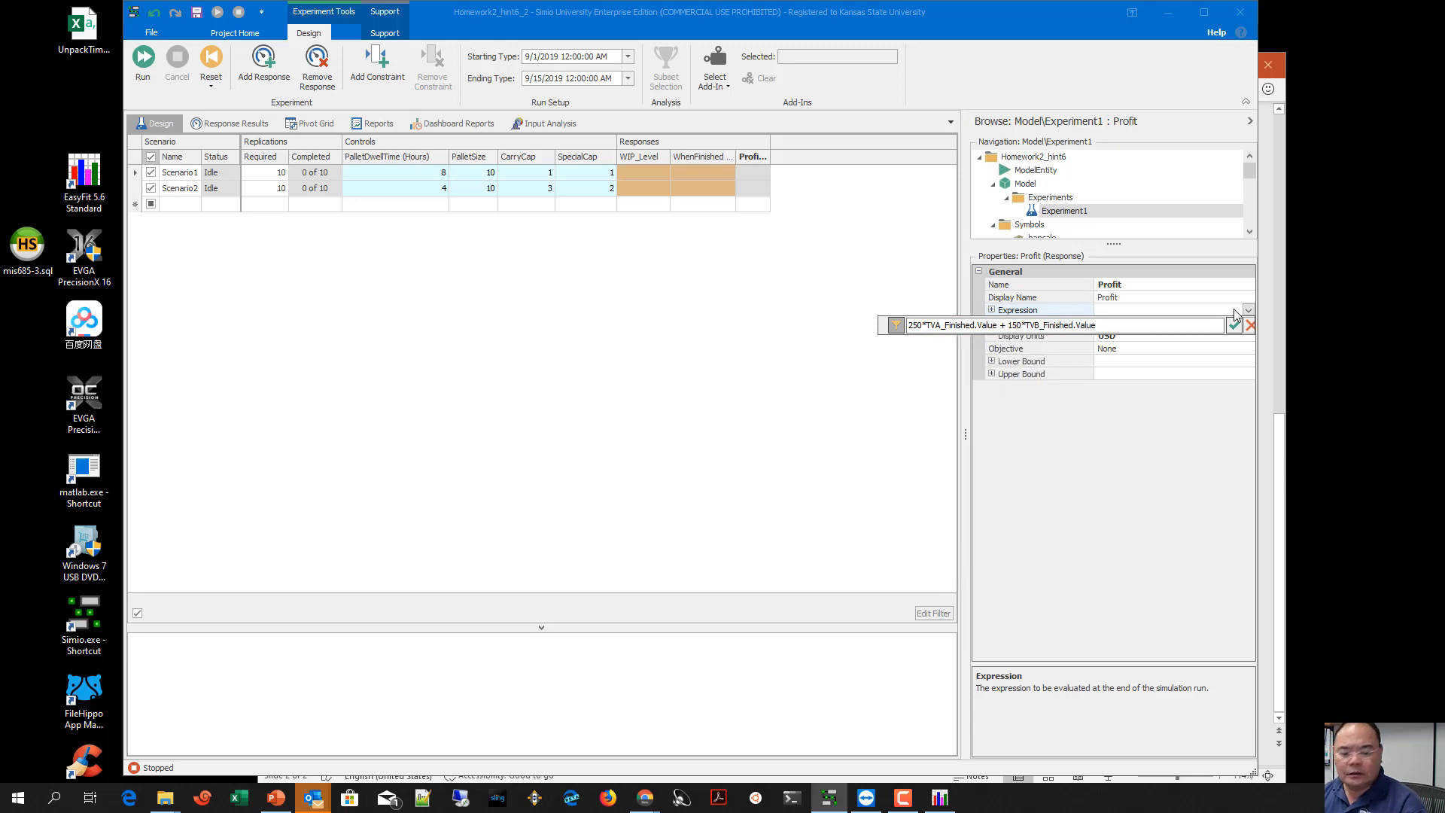
left_click(1234, 324)
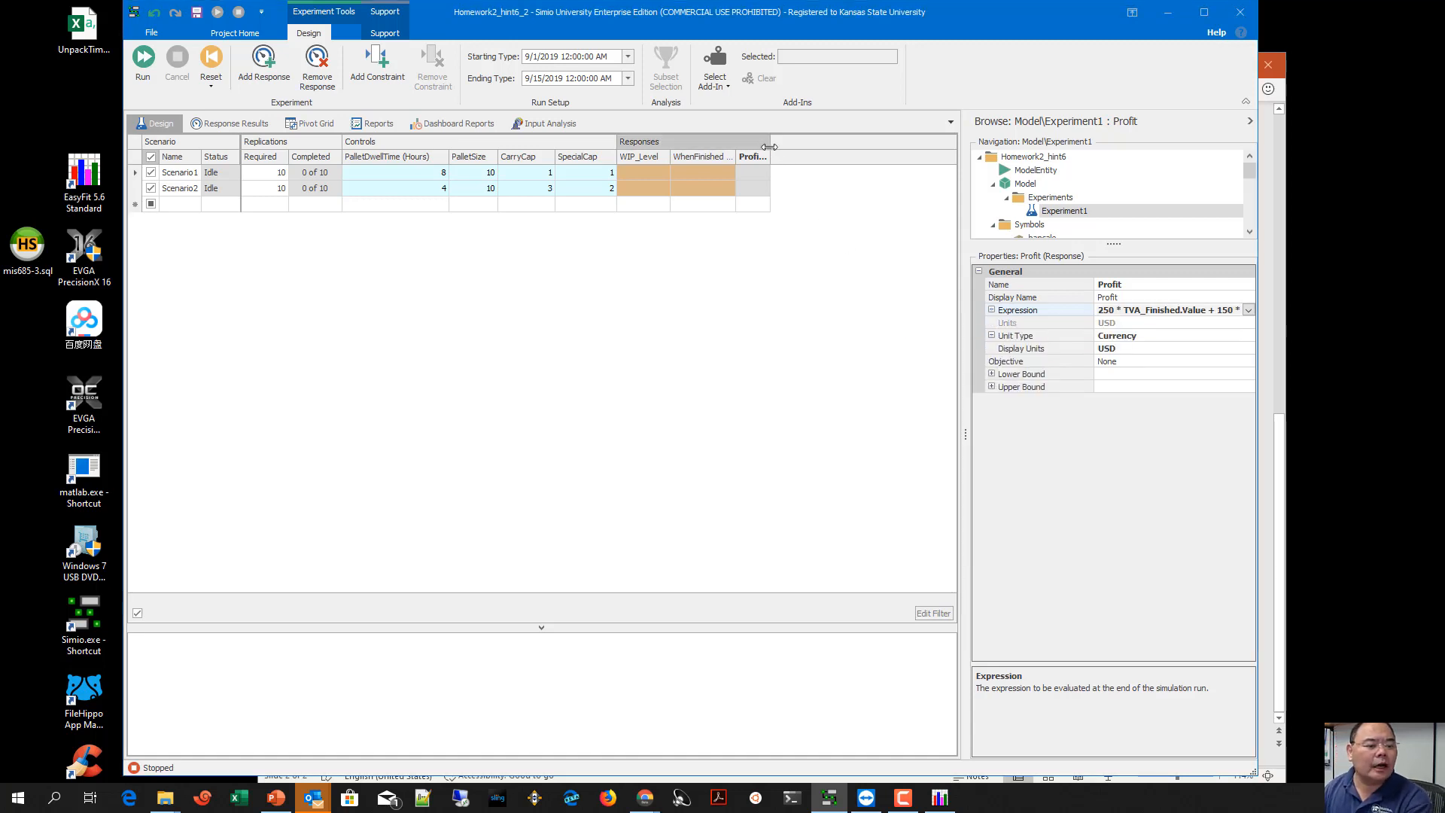
Widen the response columns and set the Profit response's objective to Maximize
left_click_drag(769, 152, 797, 152)
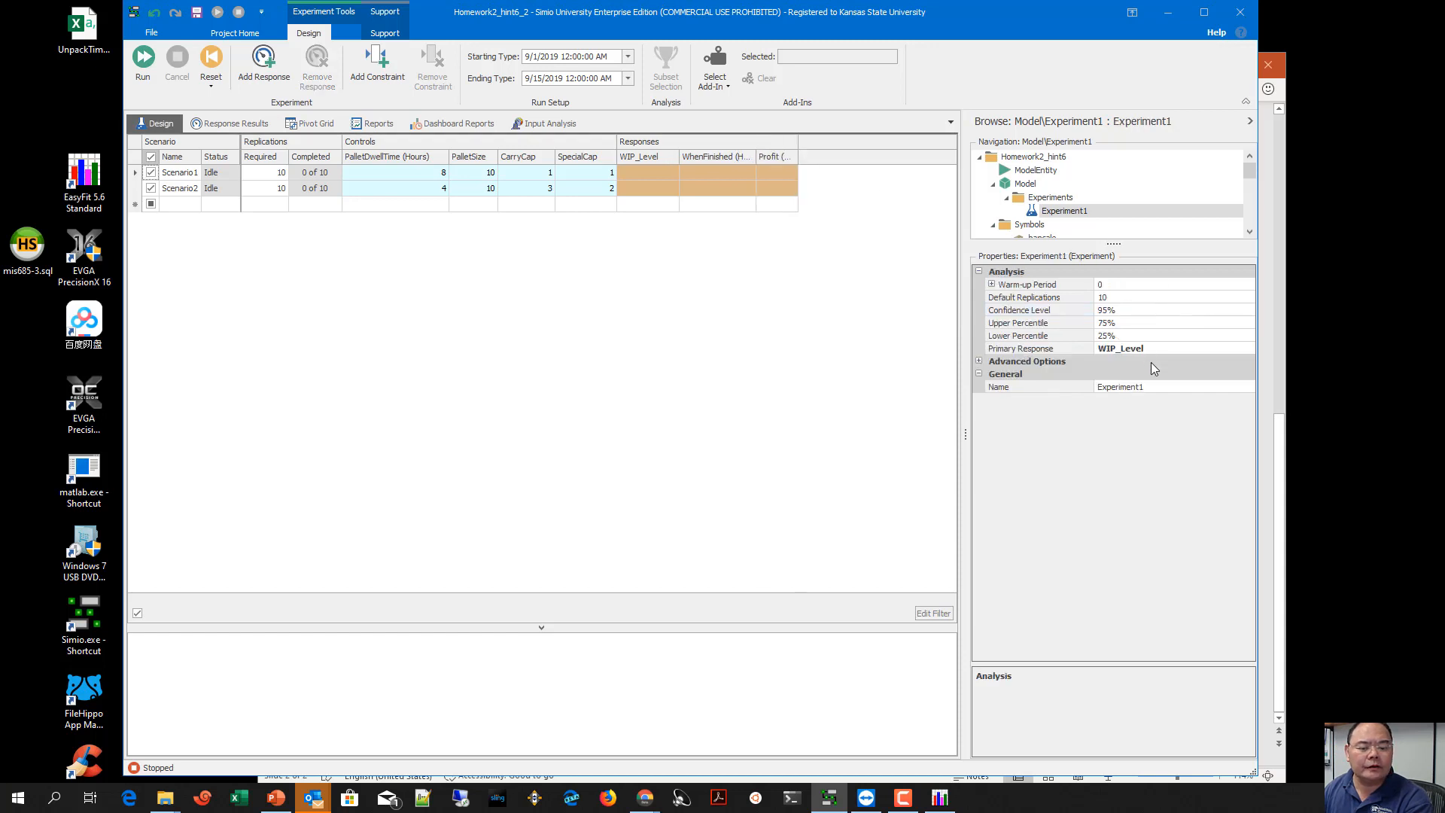
left_click(774, 156)
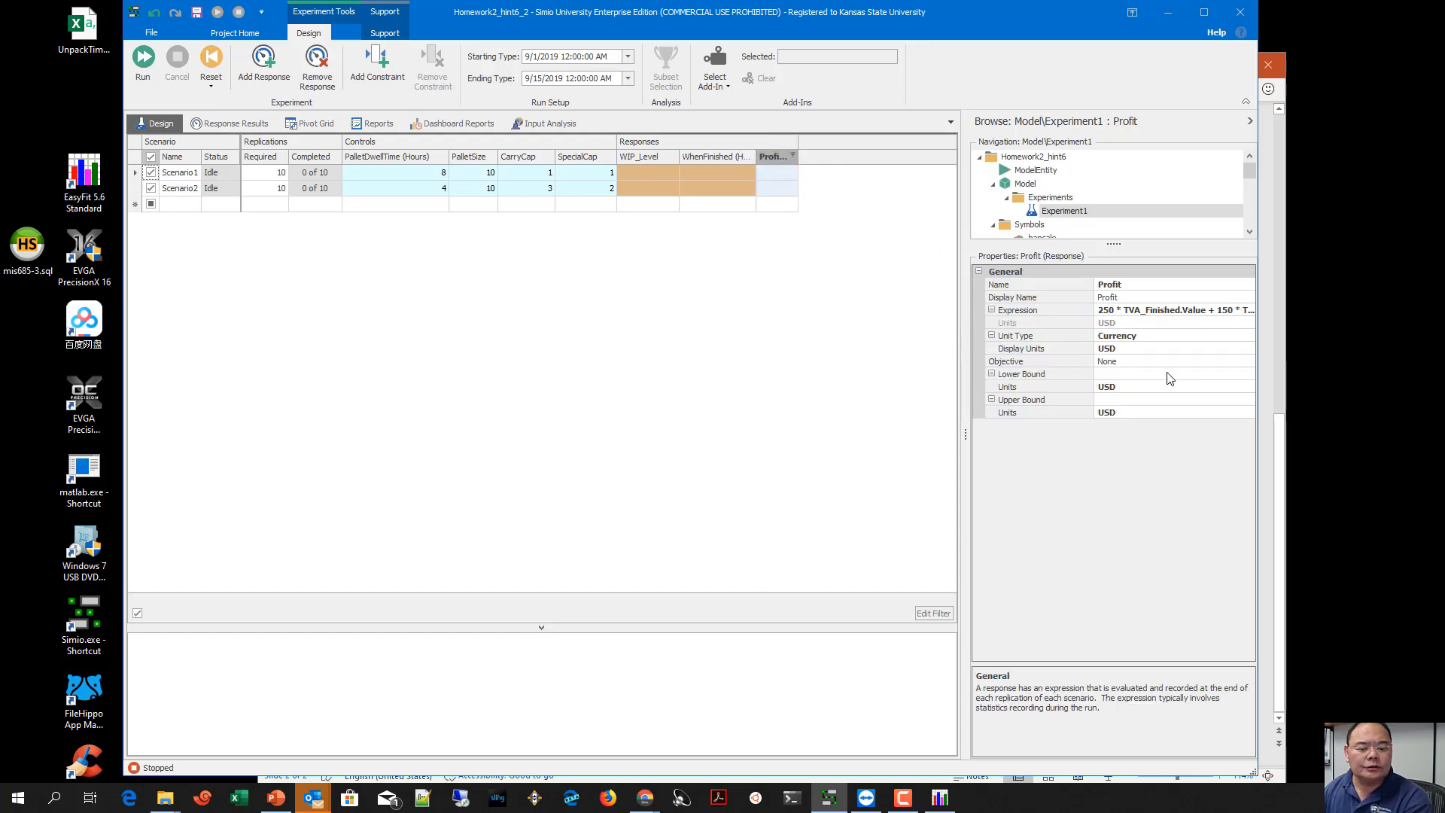
left_click(1149, 350)
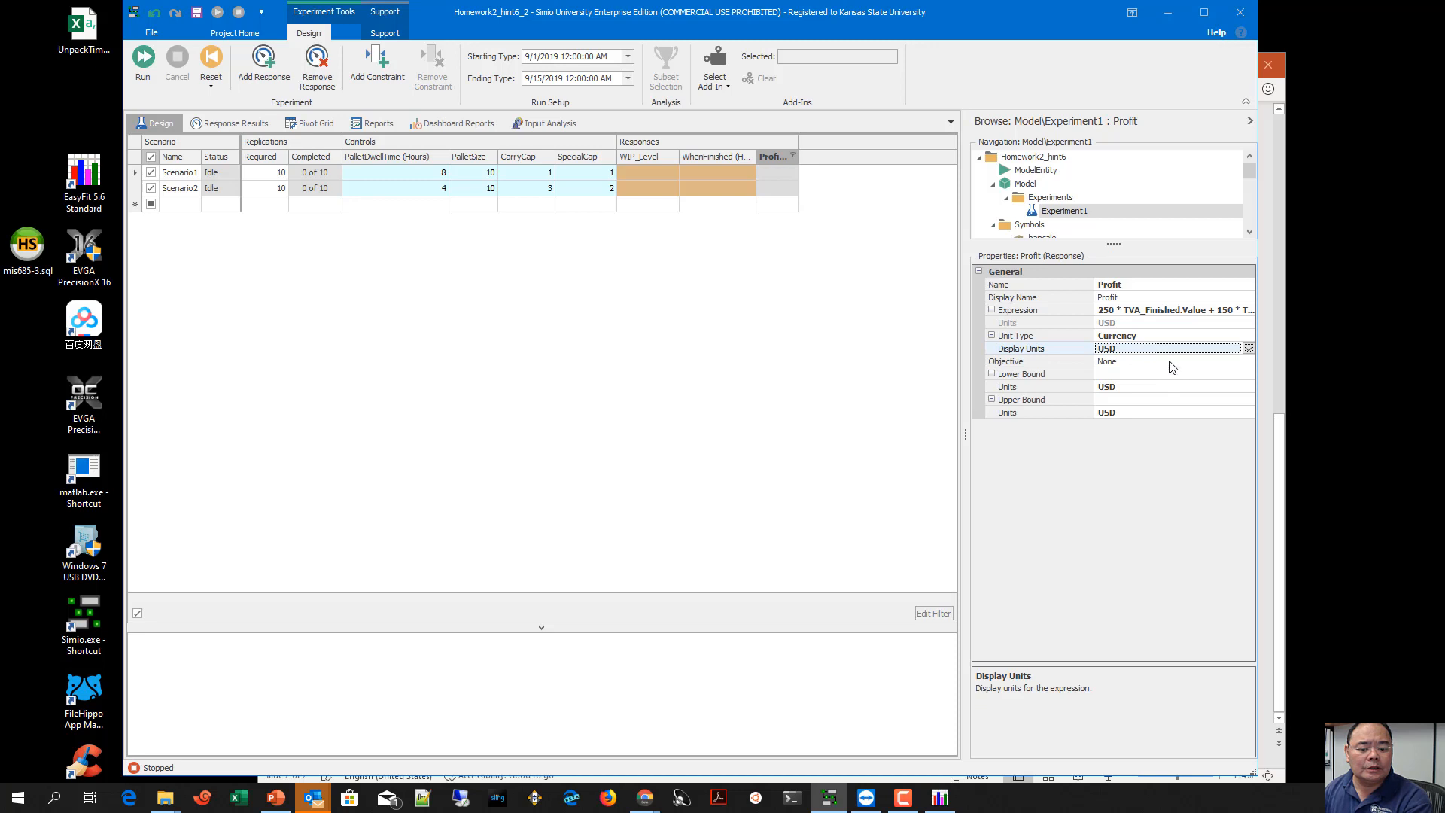
left_click(1170, 361)
left_click(1247, 361)
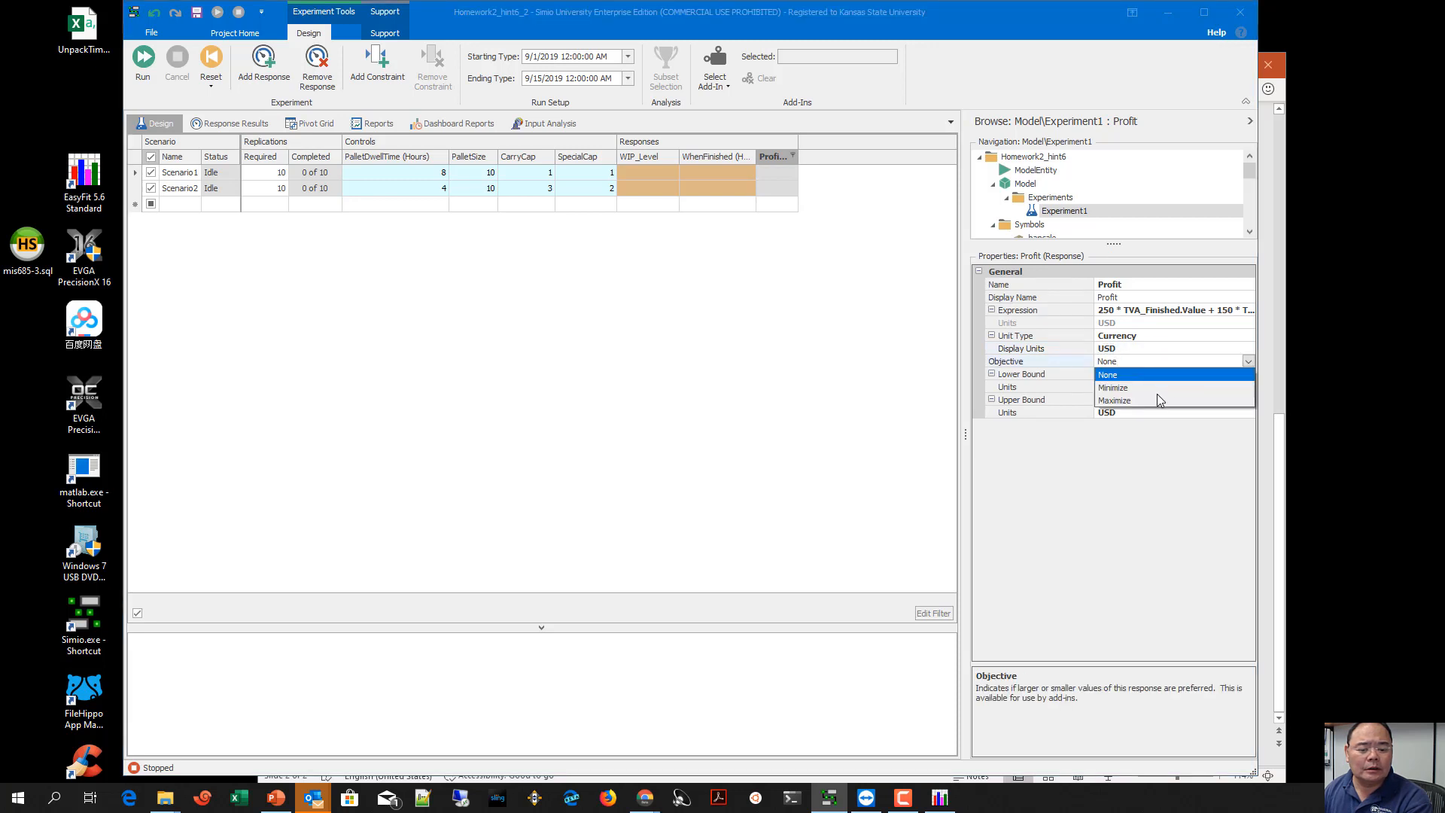
left_click(1121, 400)
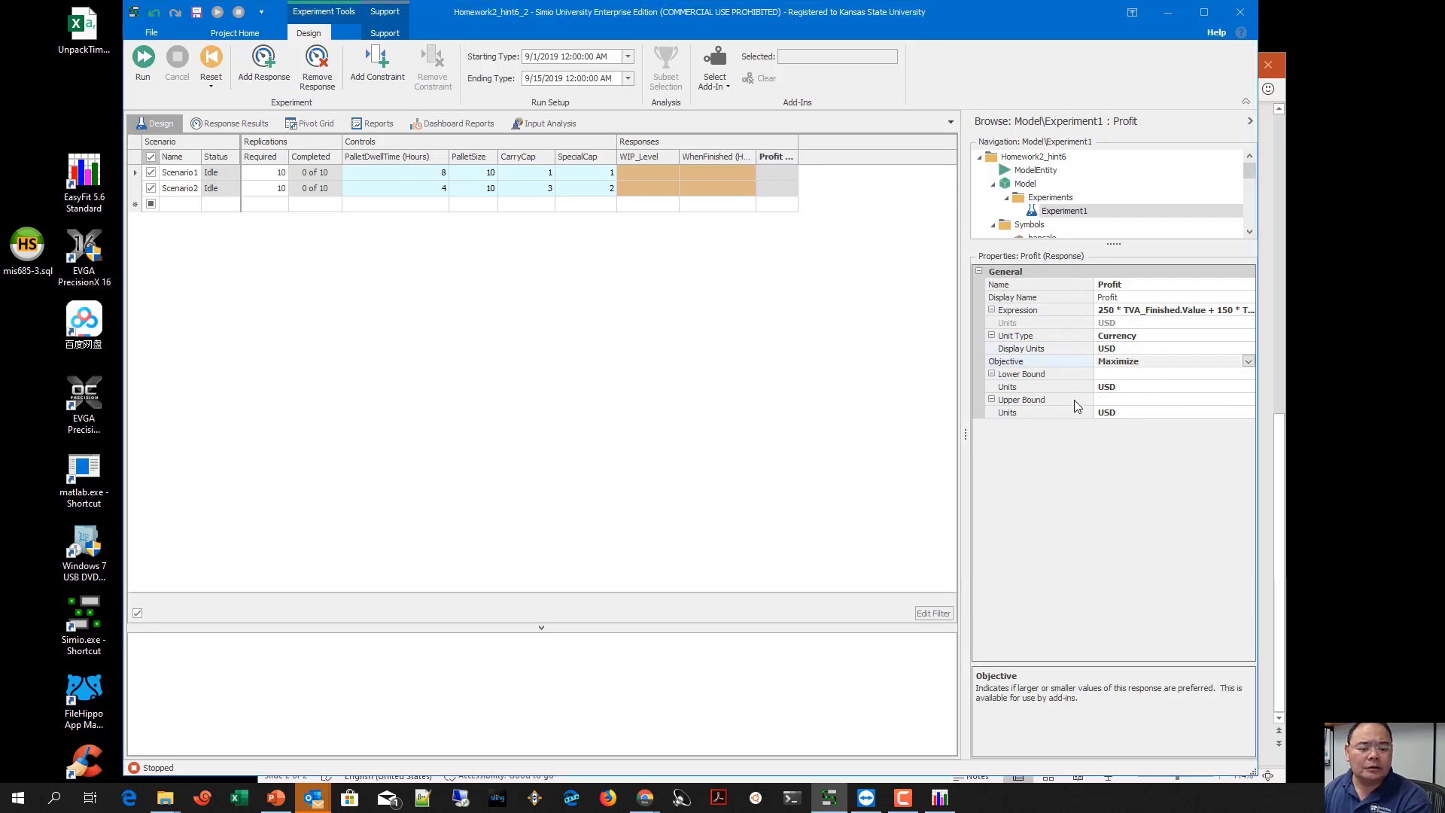
Set the Profit response's lower bound to 2000 USD
left_click(1106, 375)
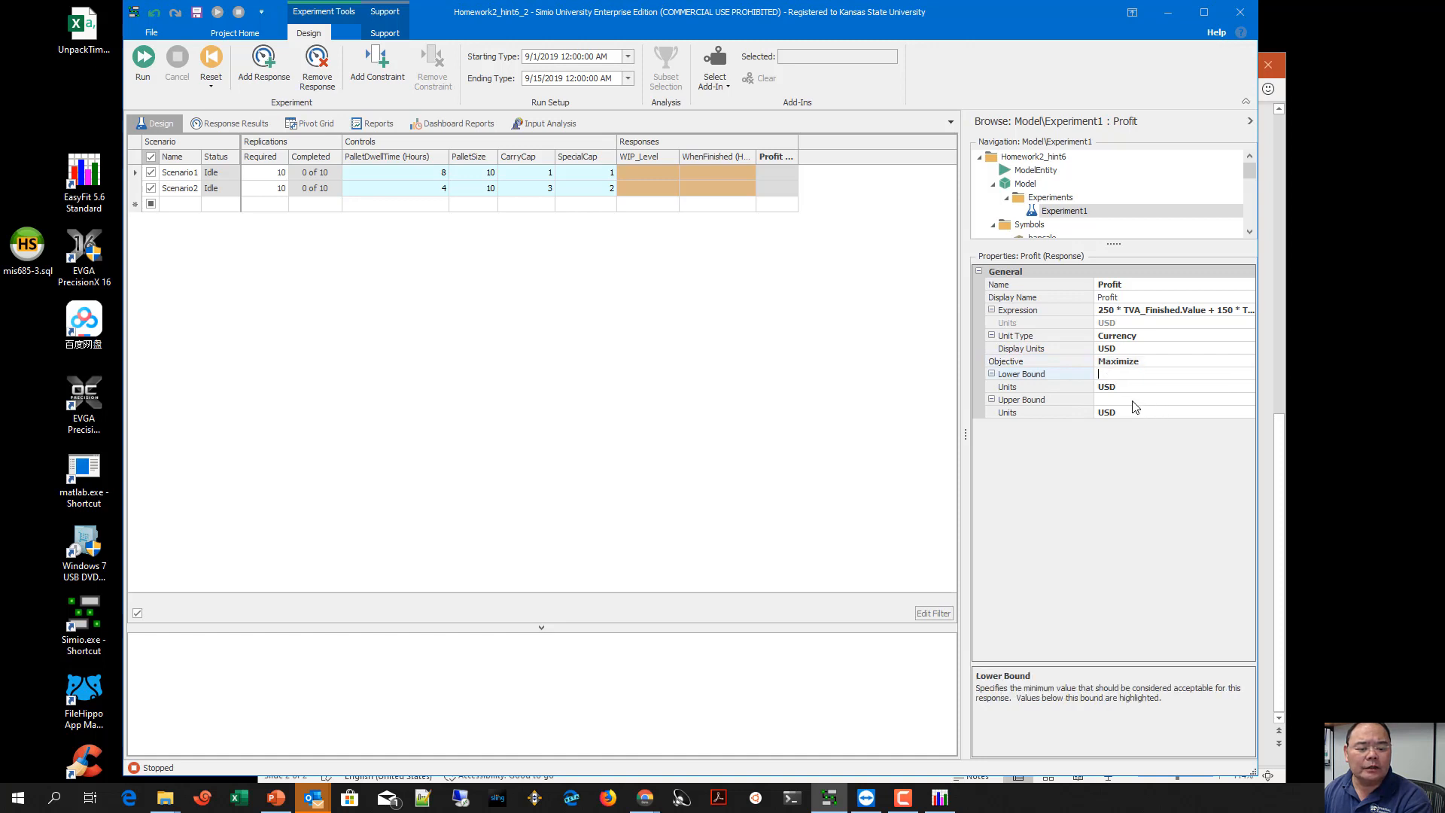
left_click(1132, 401)
left_click(1111, 374)
type("2000")
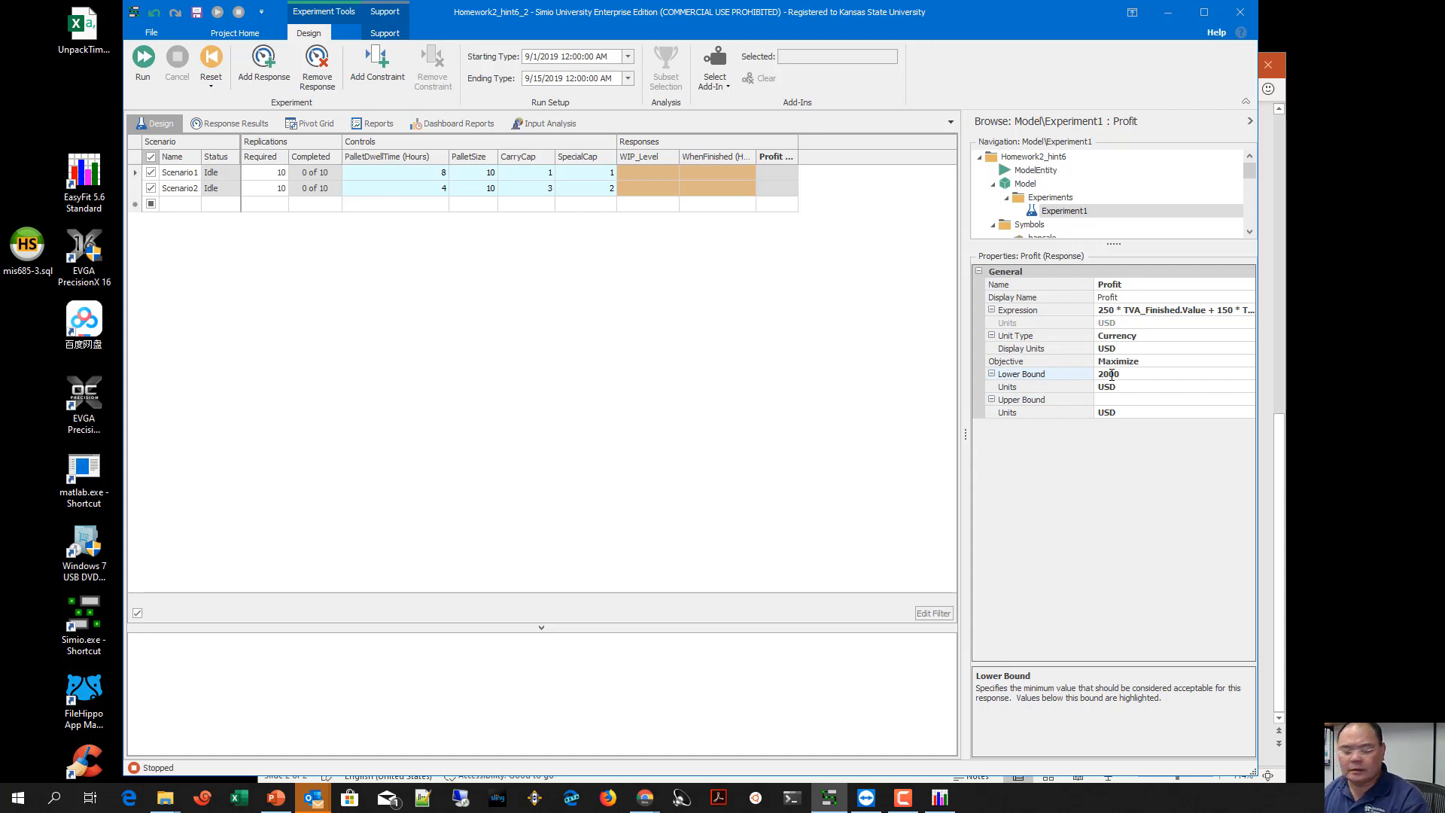
left_click(628, 390)
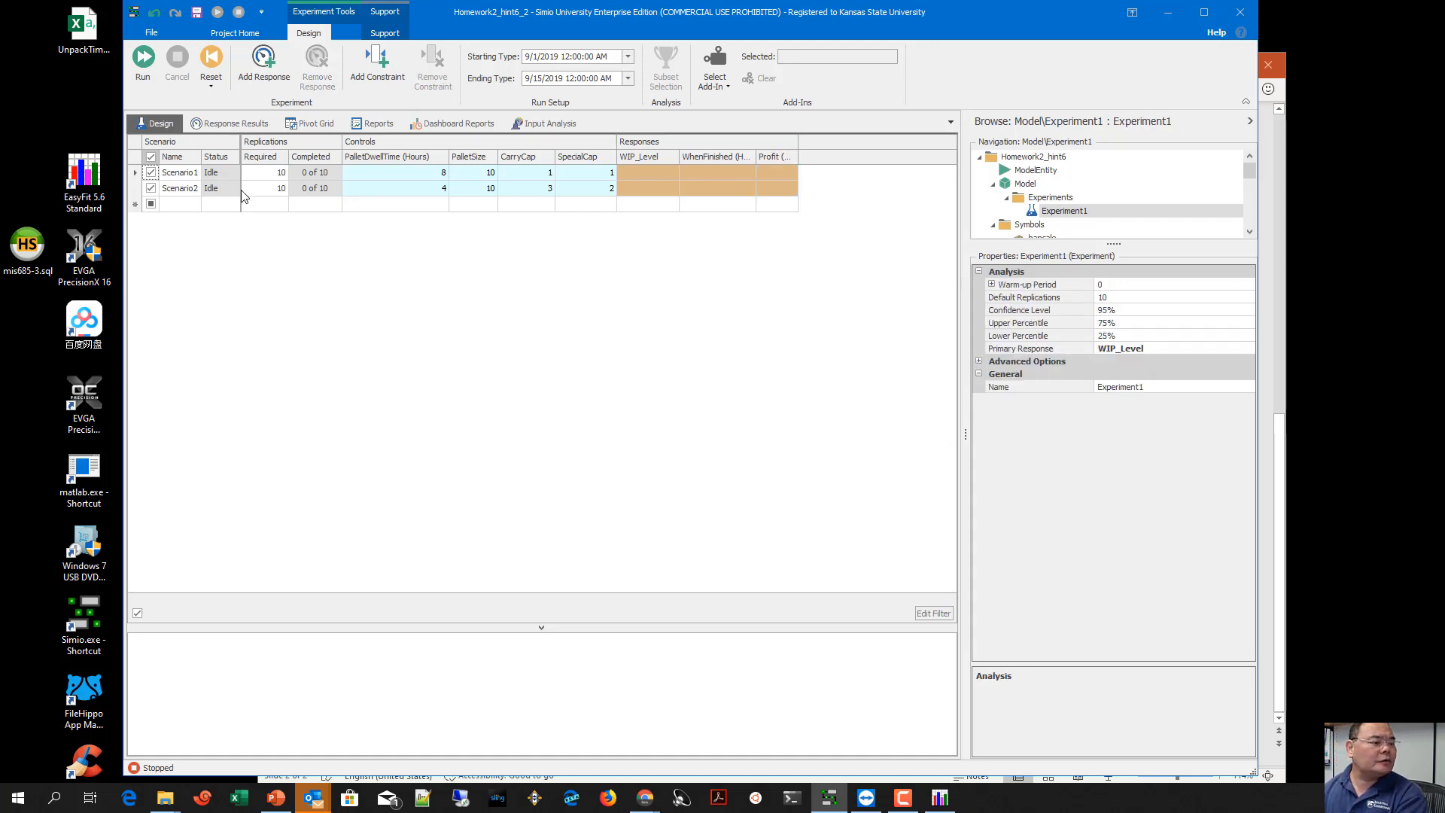
Run the experiment and compare both scenarios in the response charts for WIP_Level, WhenFinished and Profit
left_click(145, 64)
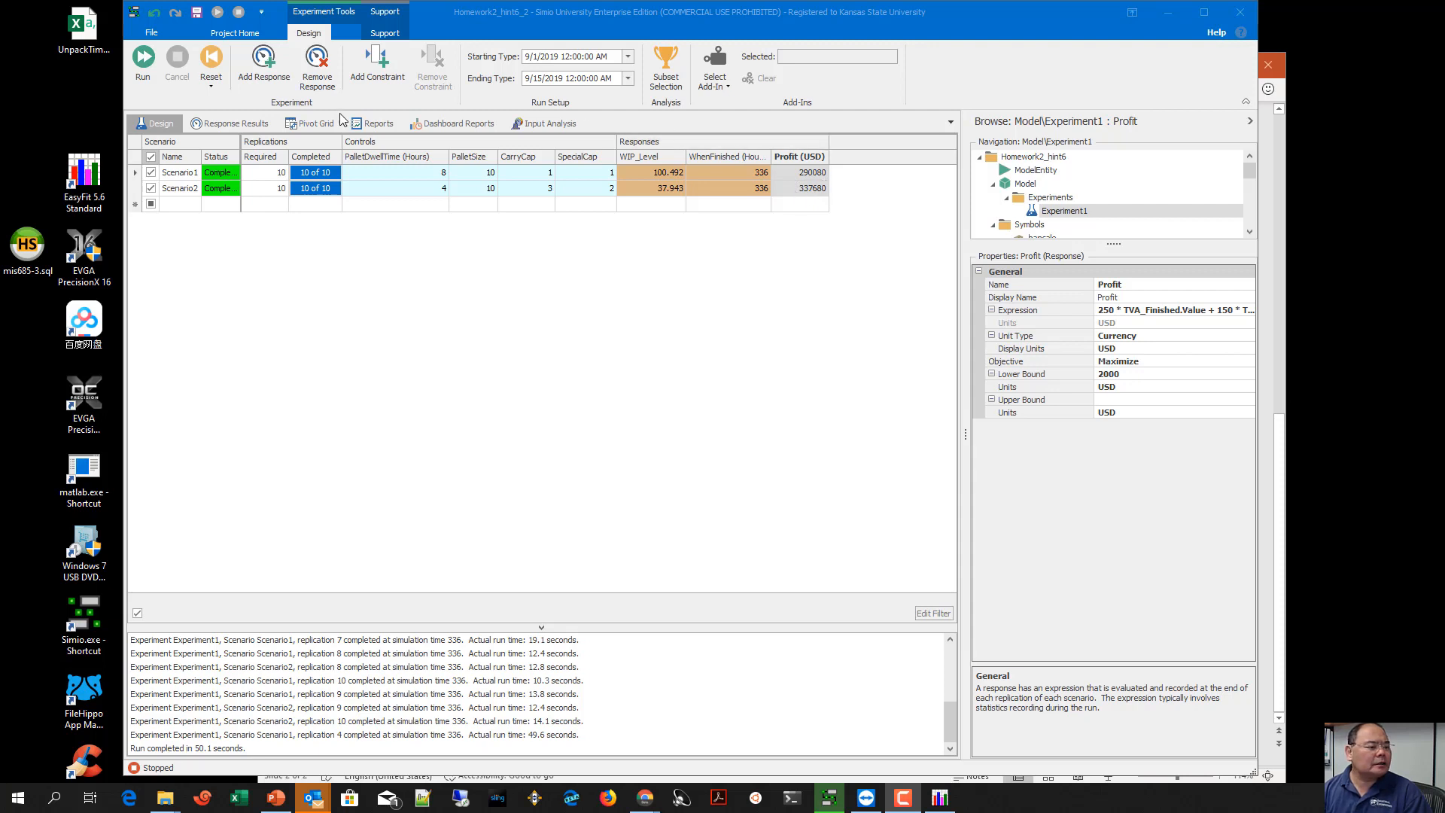
left_click(259, 131)
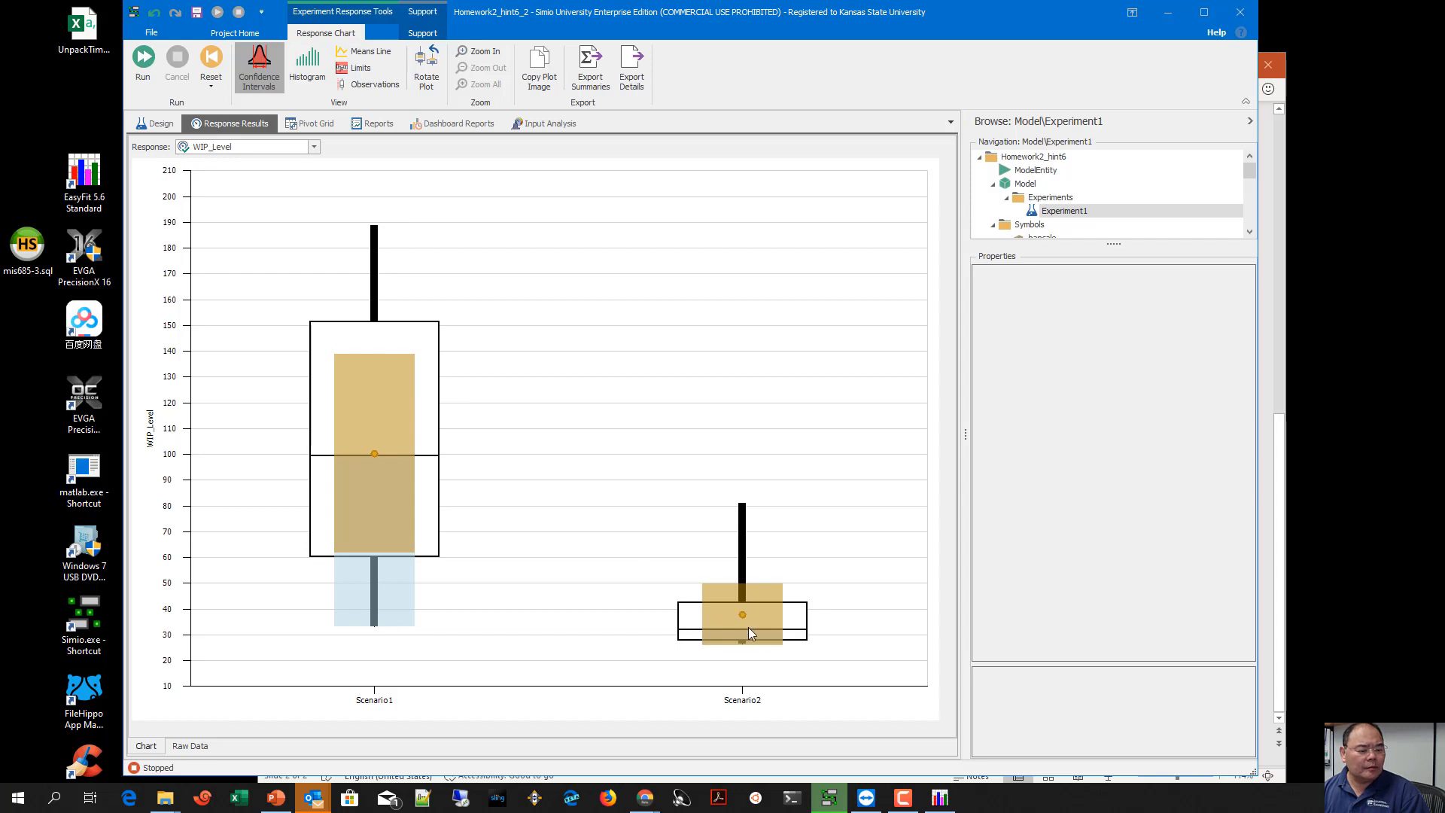
left_click(314, 148)
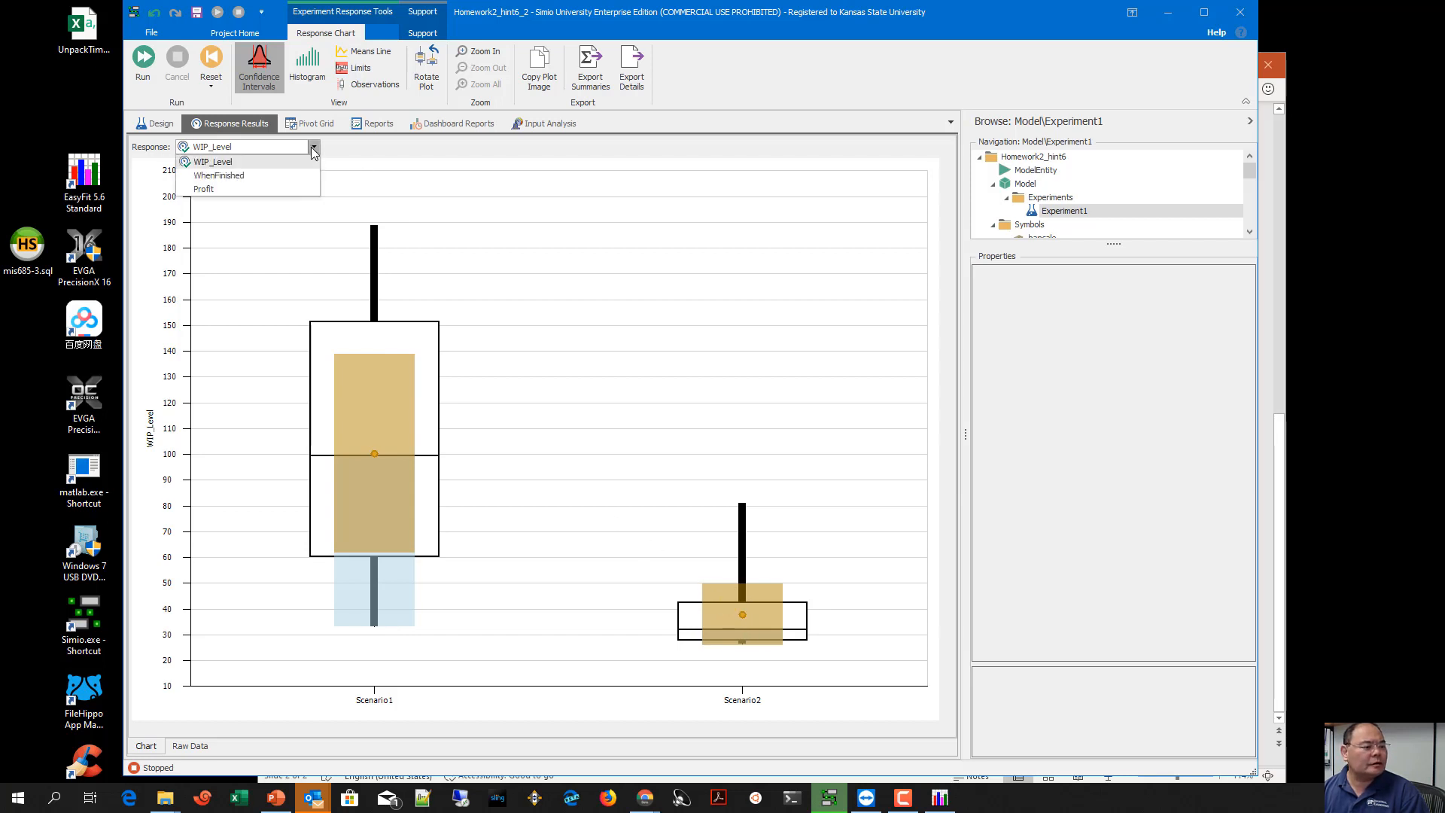
left_click(270, 176)
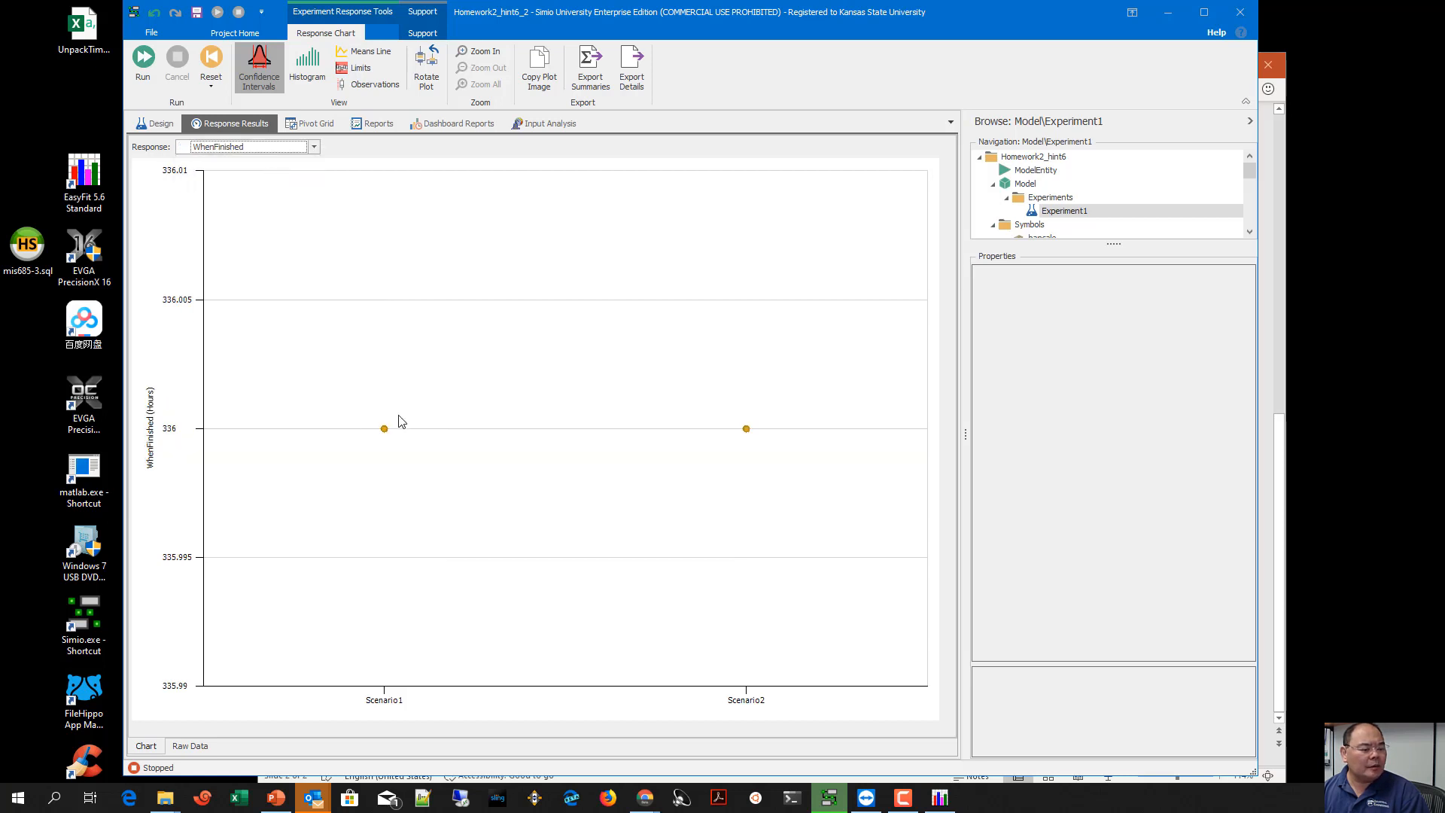
left_click(314, 147)
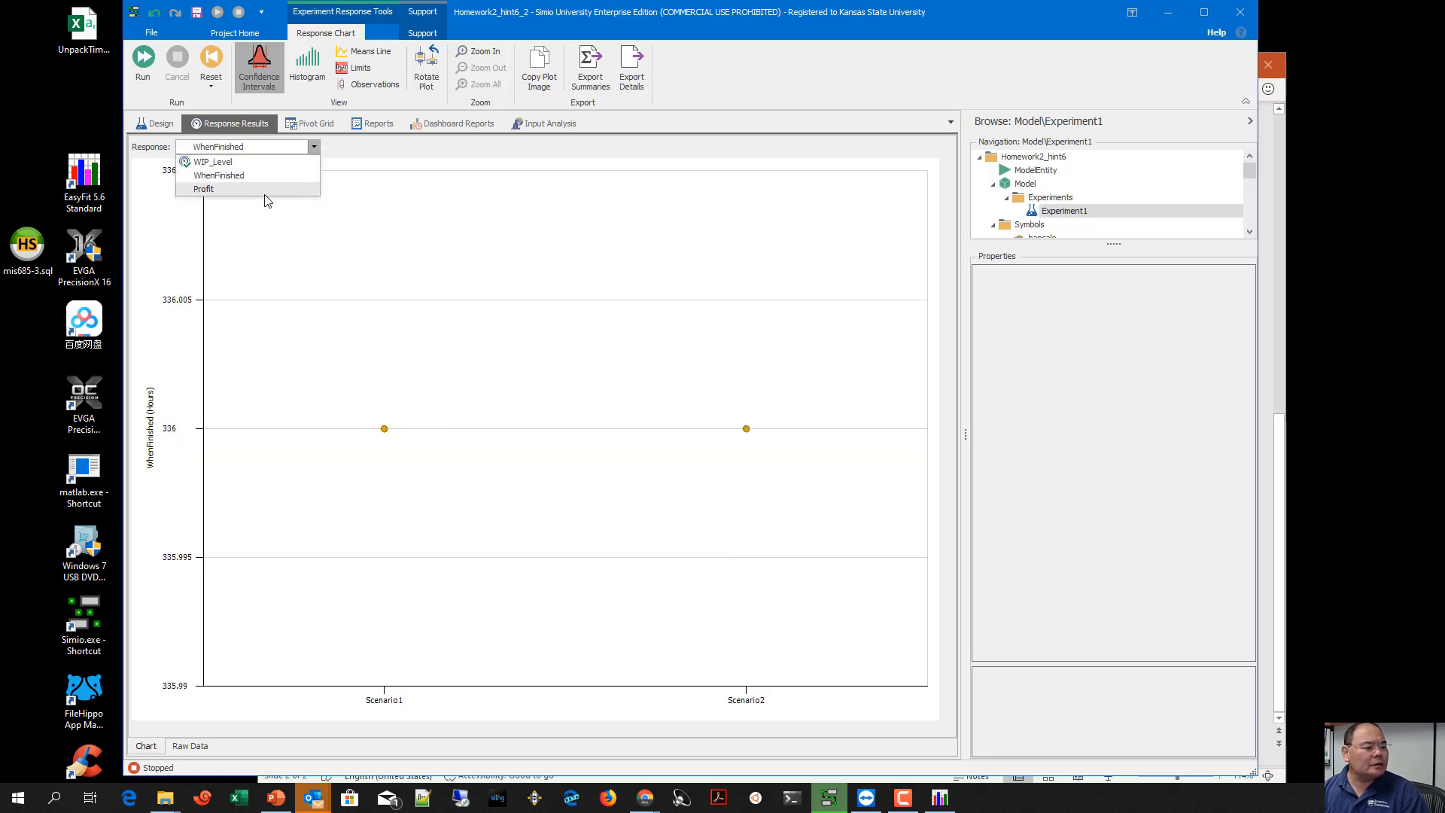
left_click(268, 189)
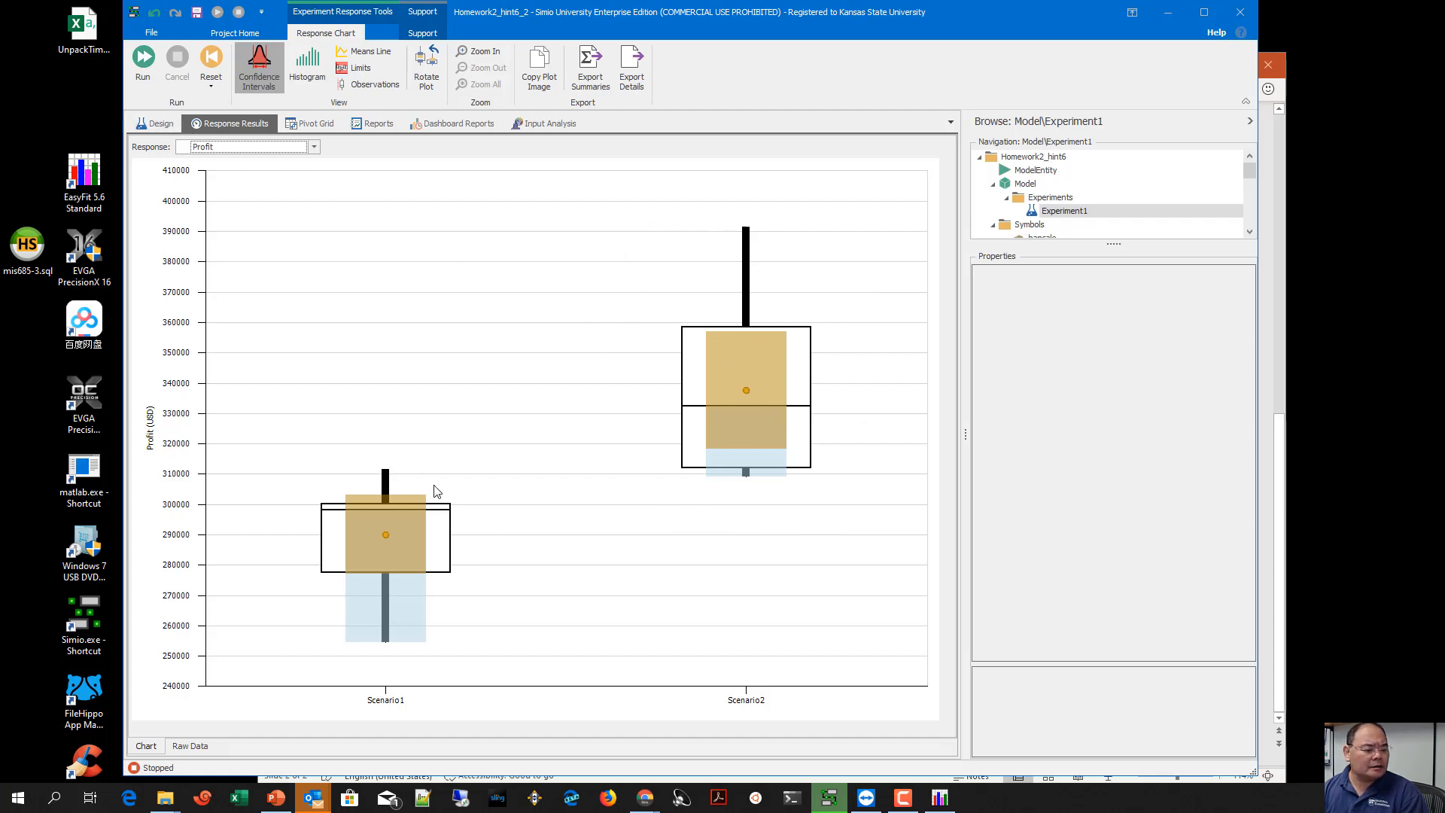
left_click(266, 154)
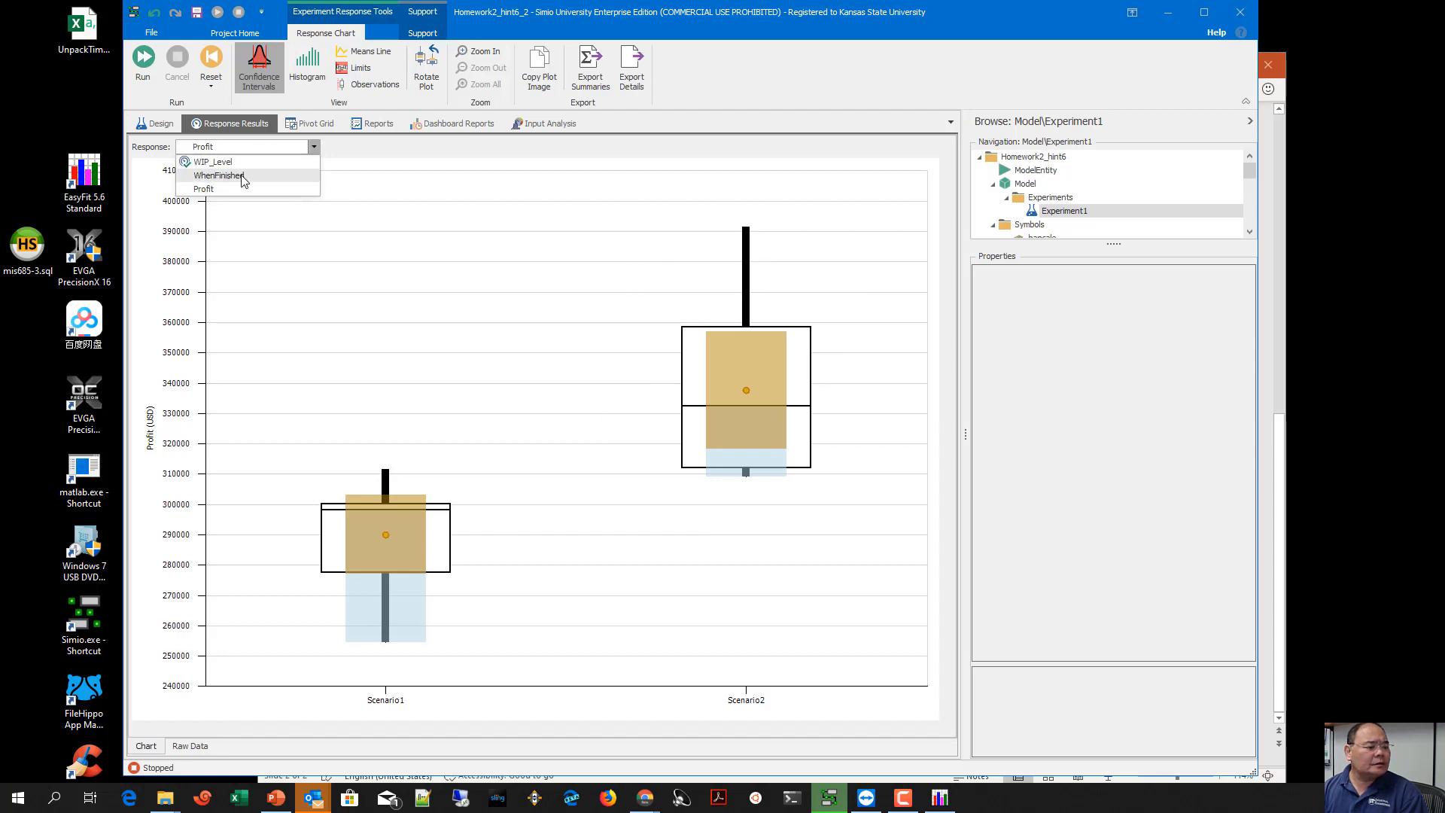
left_click(260, 176)
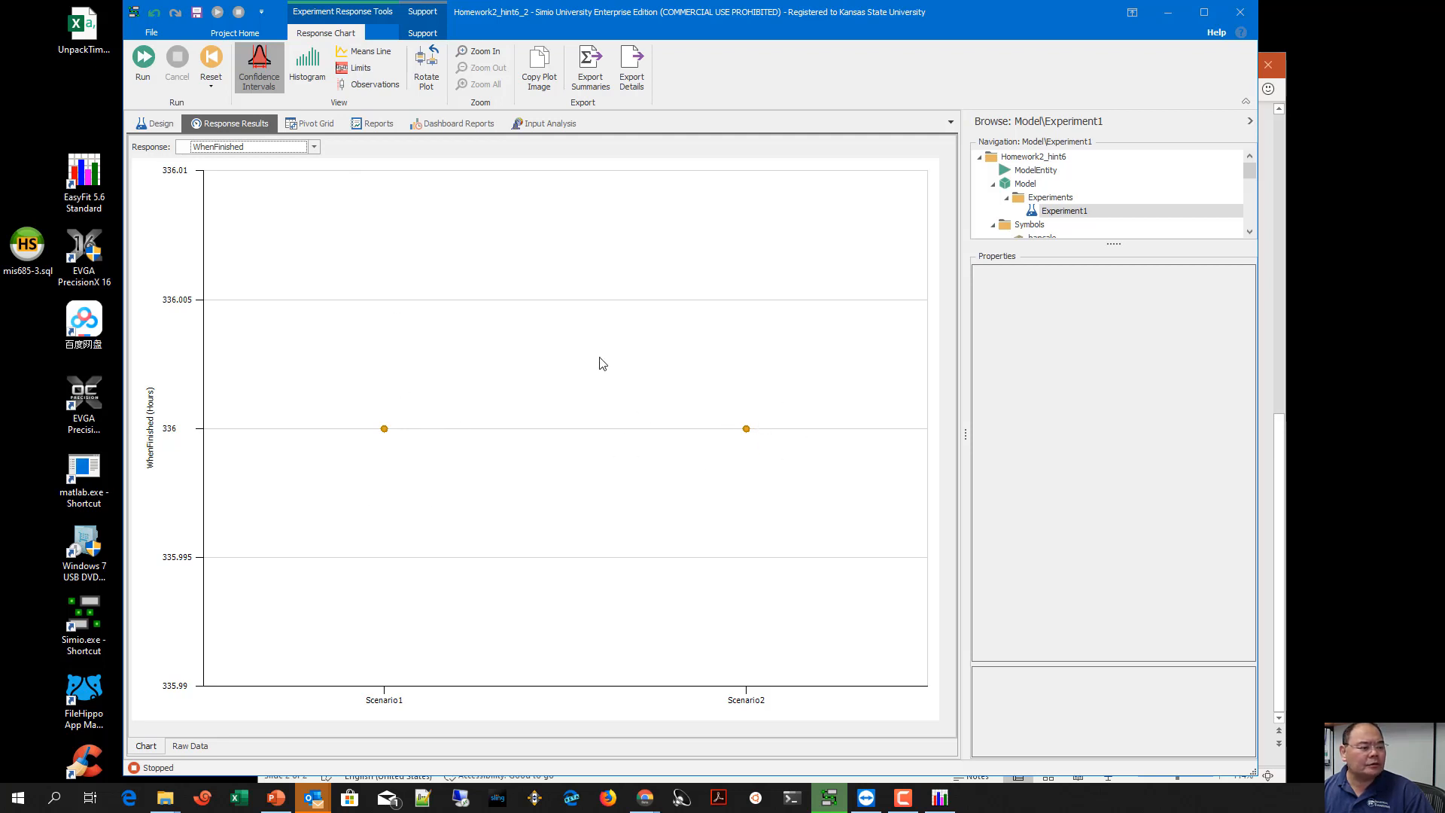
Examine the statistics of both scenarios side by side in a widened pivot grid, and return to the experiment design
left_click(304, 123)
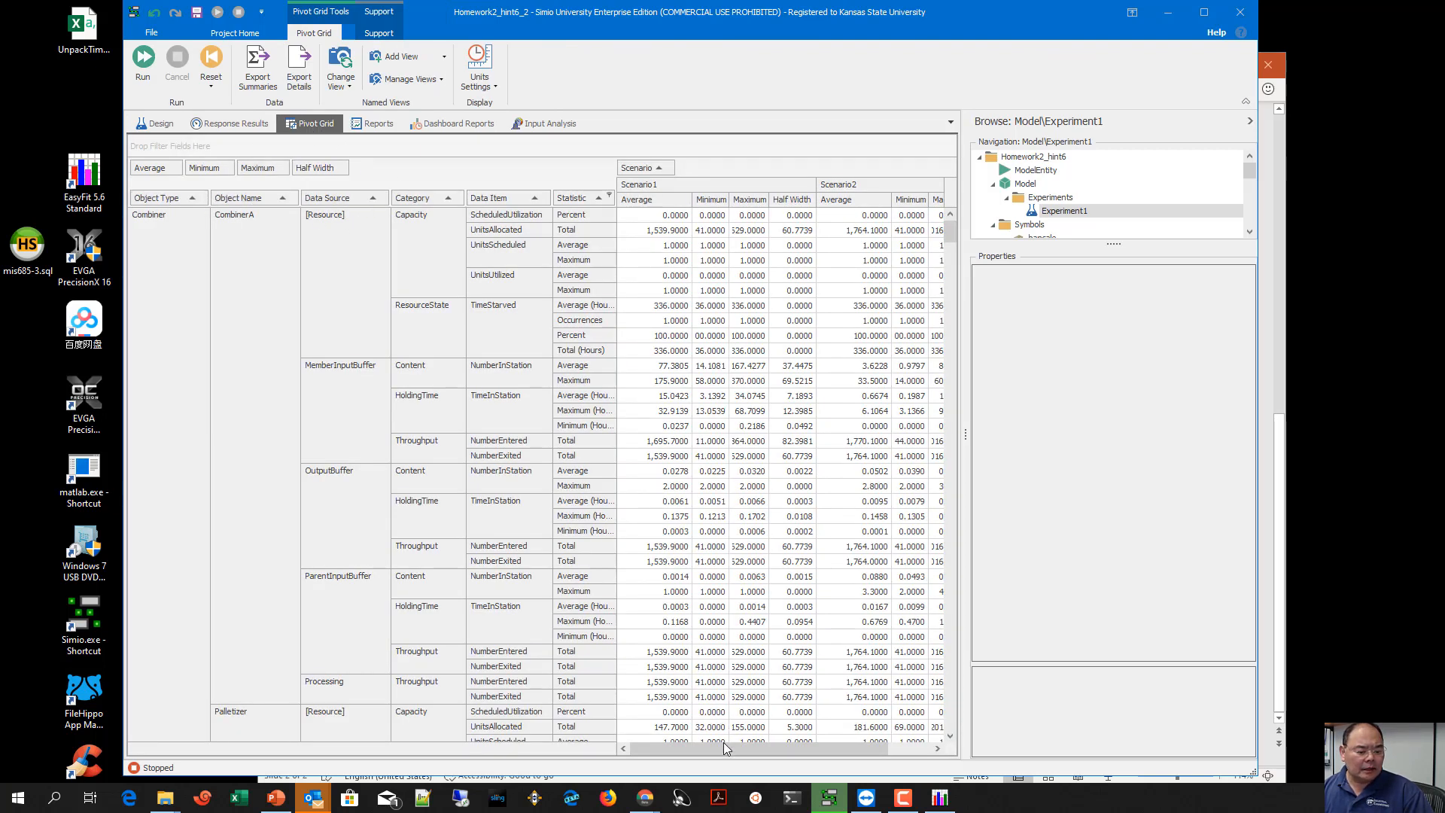
mouse_move(723, 745)
left_mouse_down()
mouse_move(792, 740)
mouse_move(701, 746)
mouse_move(797, 745)
mouse_move(719, 749)
left_mouse_up()
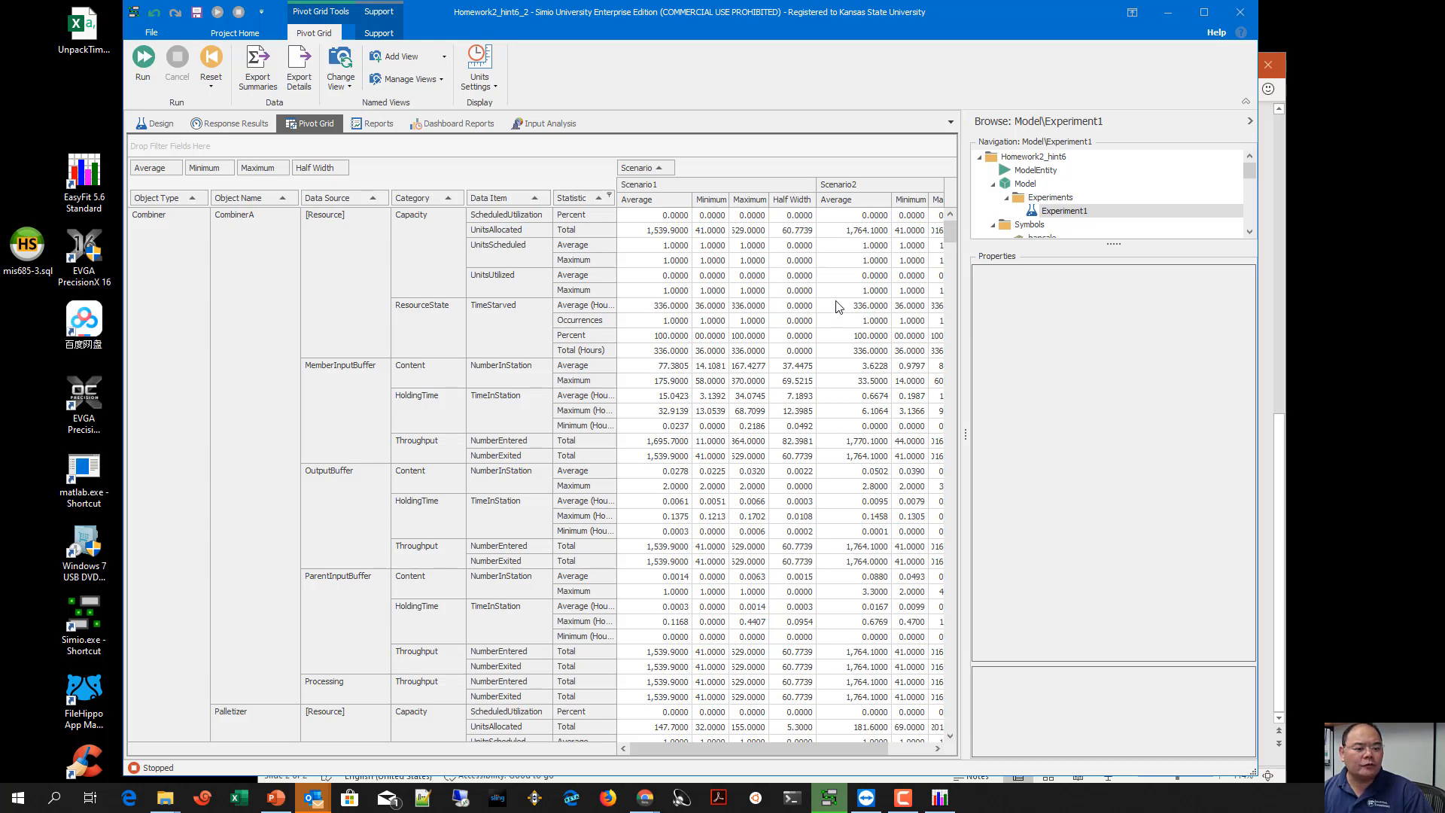
left_click_drag(799, 753, 891, 748)
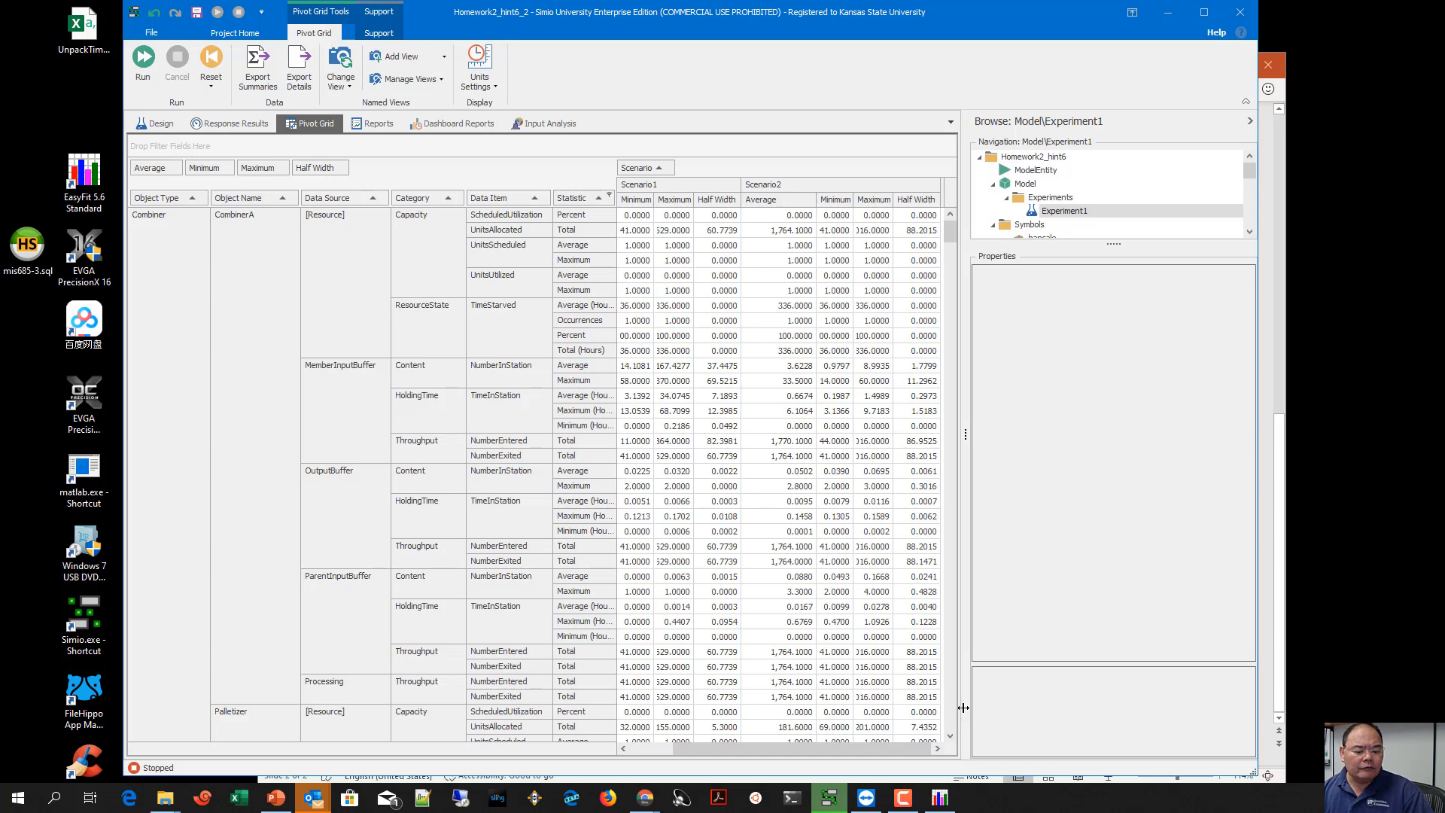
left_click_drag(963, 711, 1115, 707)
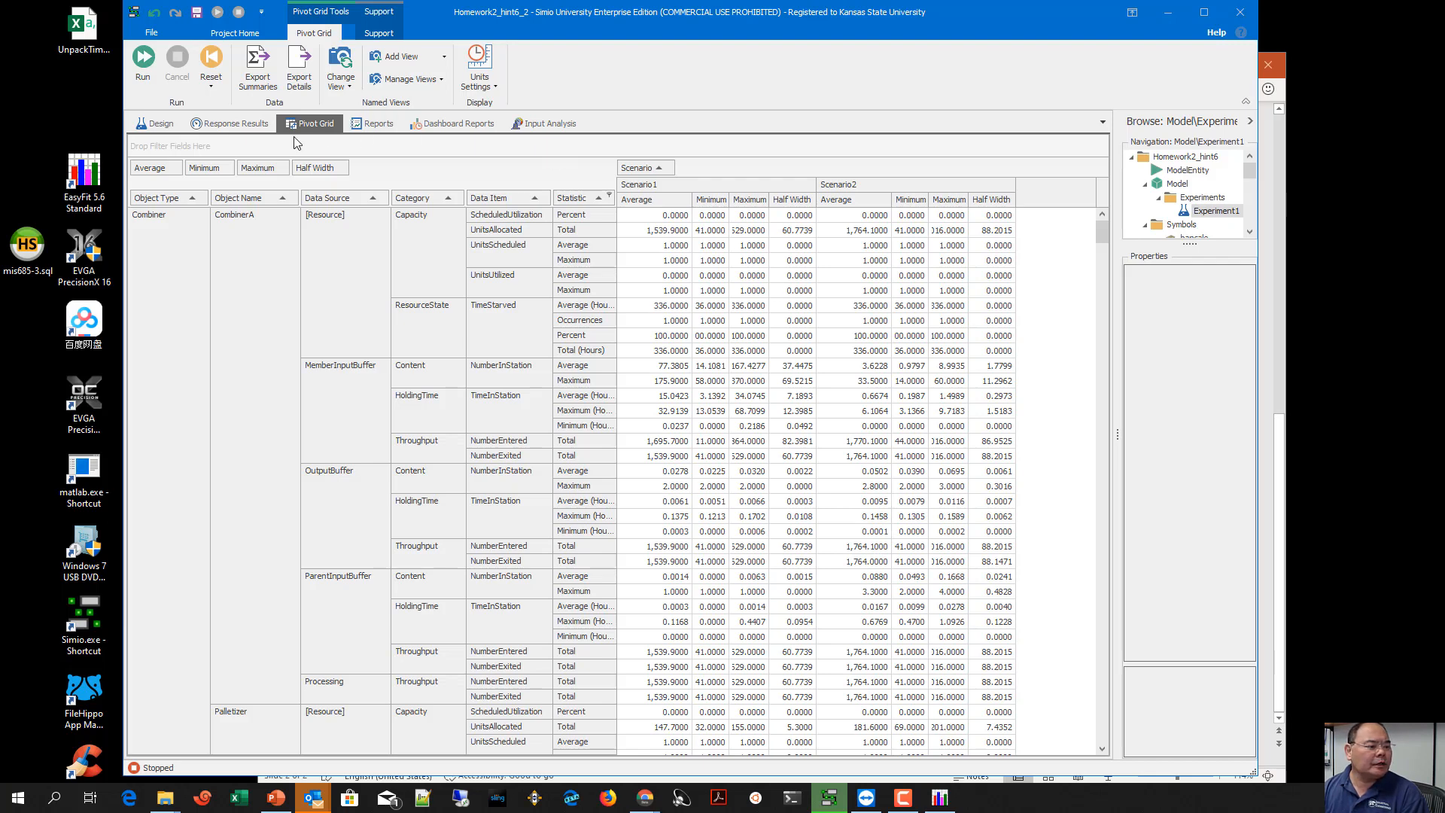
left_click(166, 128)
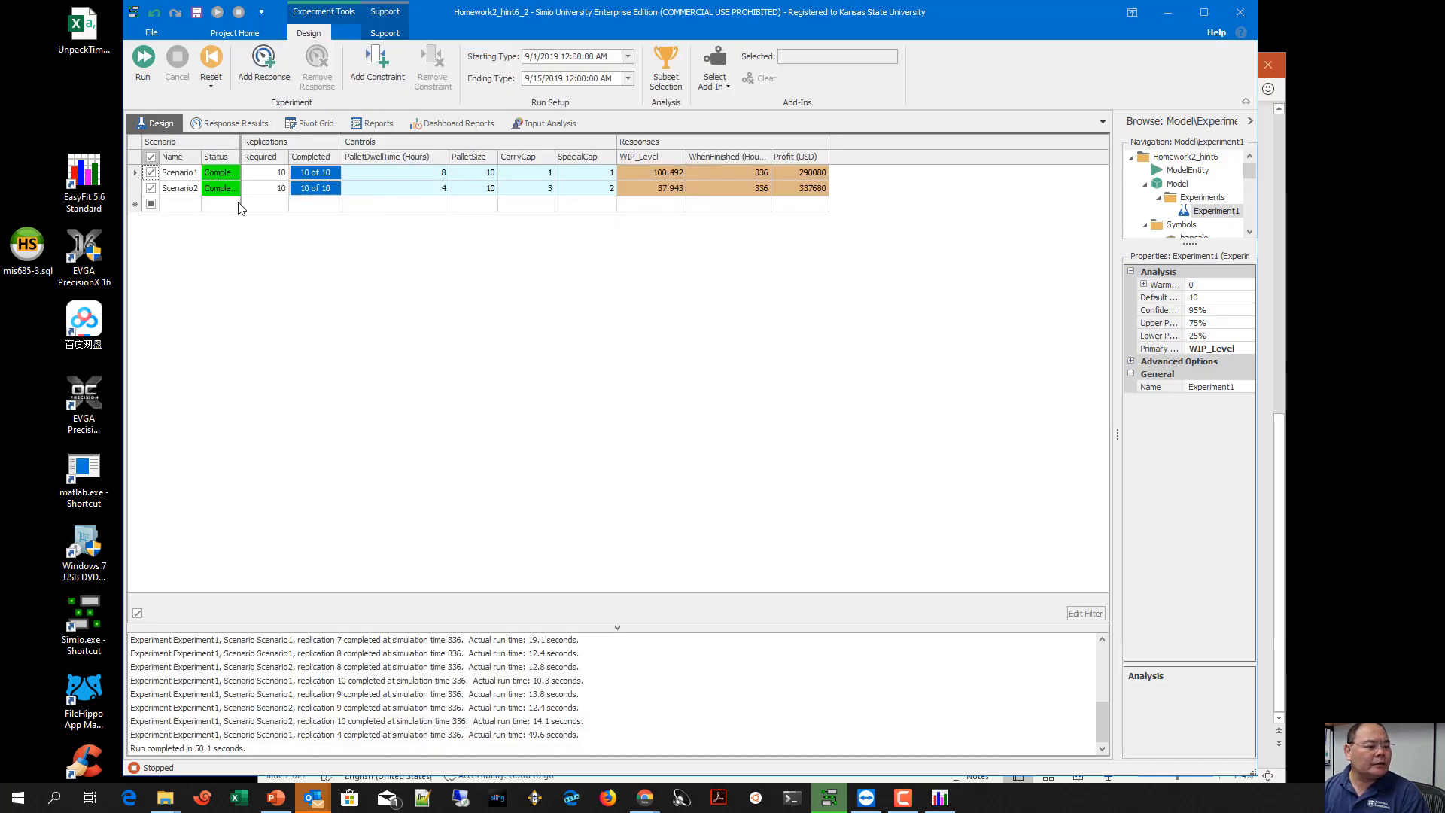